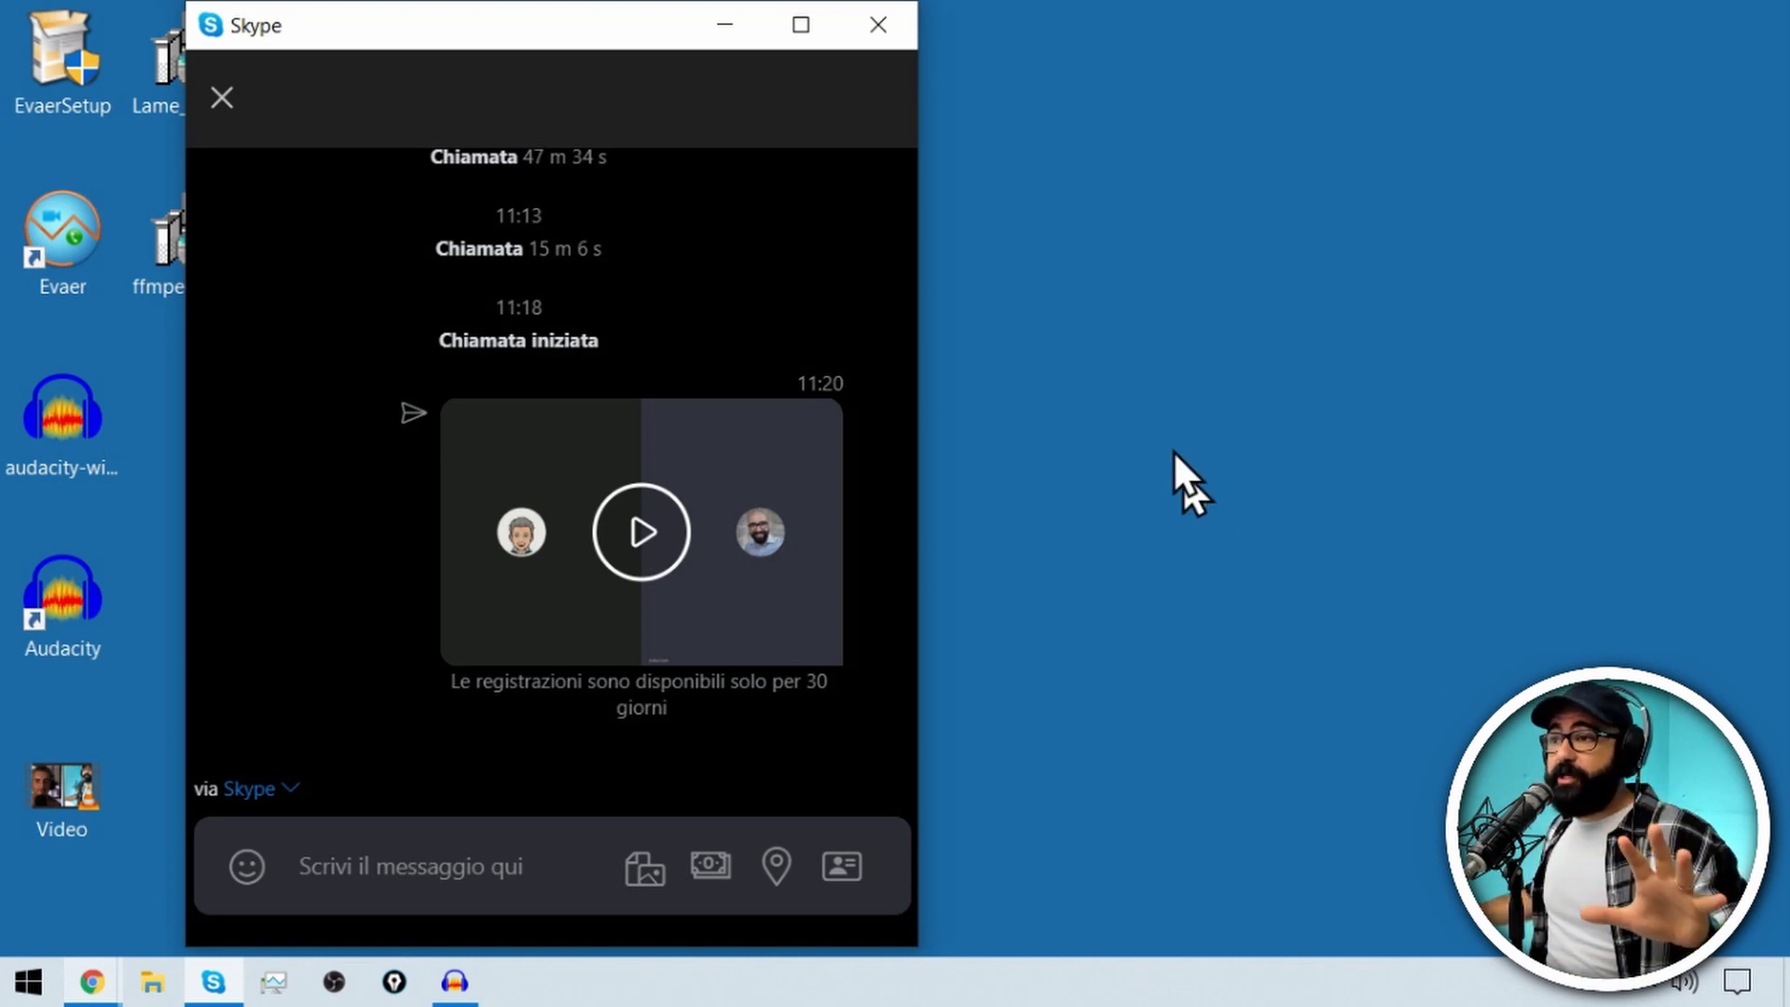
- Close the Skype chat view over the call, switch to Audacity and import the desktop file Video as an audio track
left_click(221, 97)
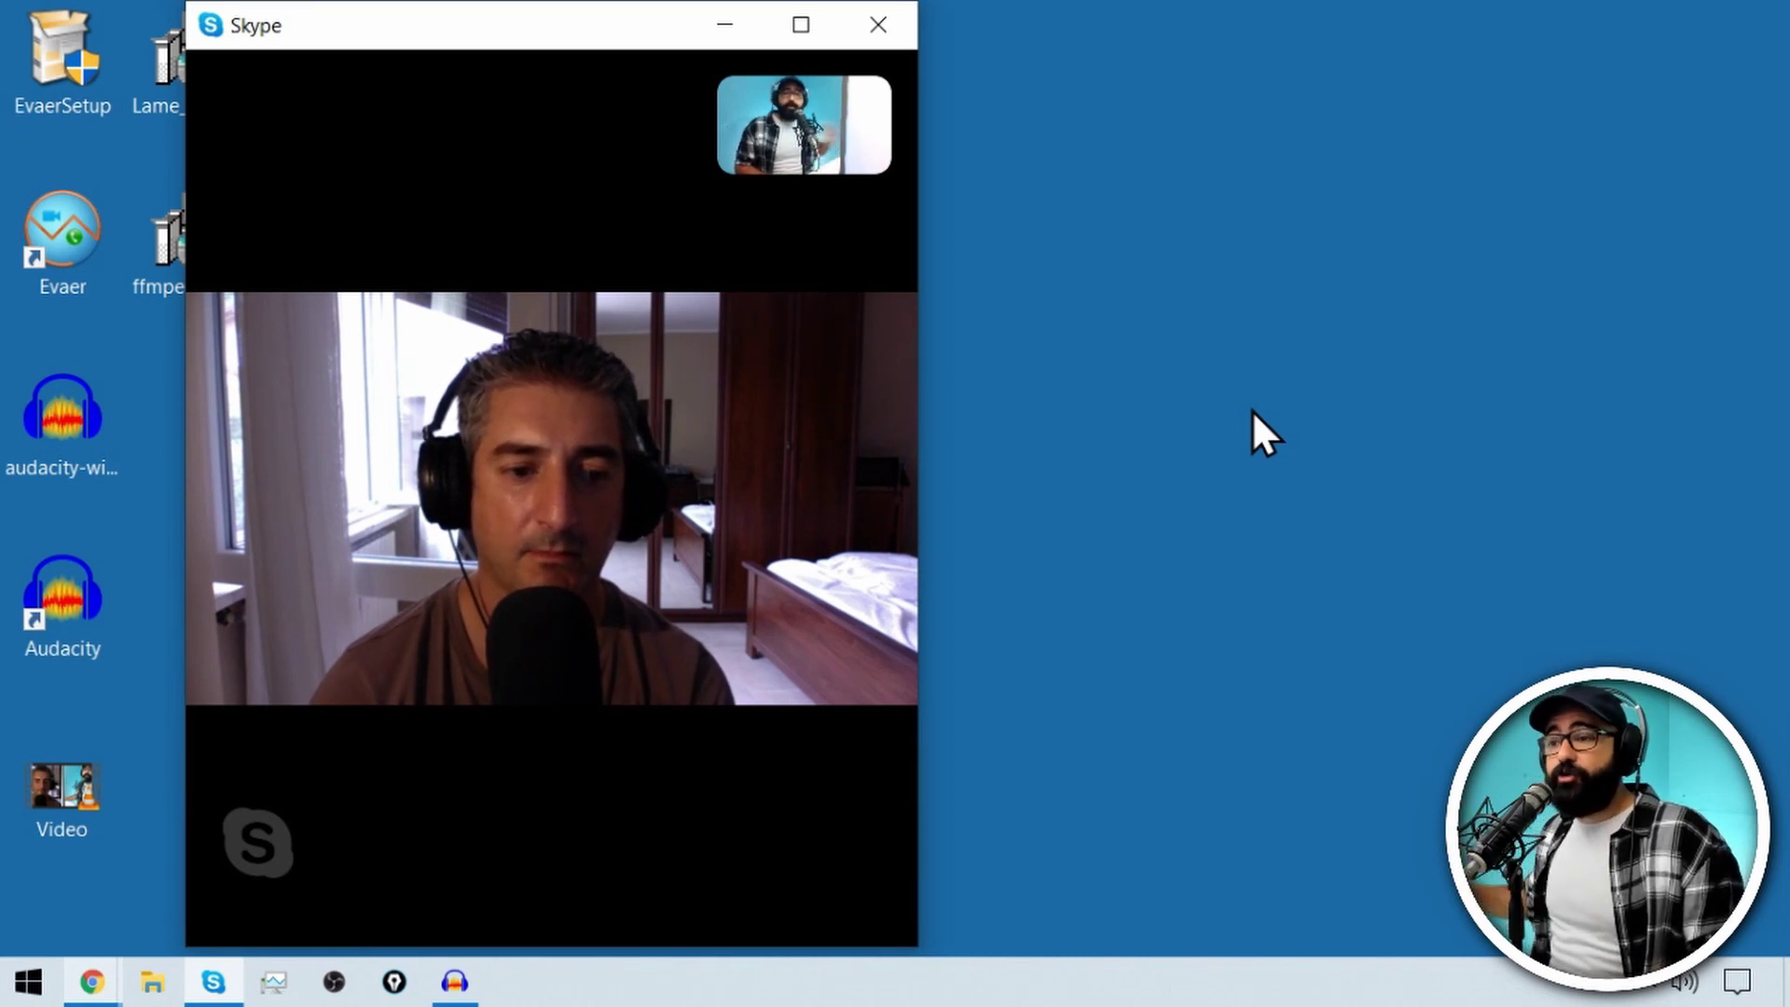
mouse_move(737, 566)
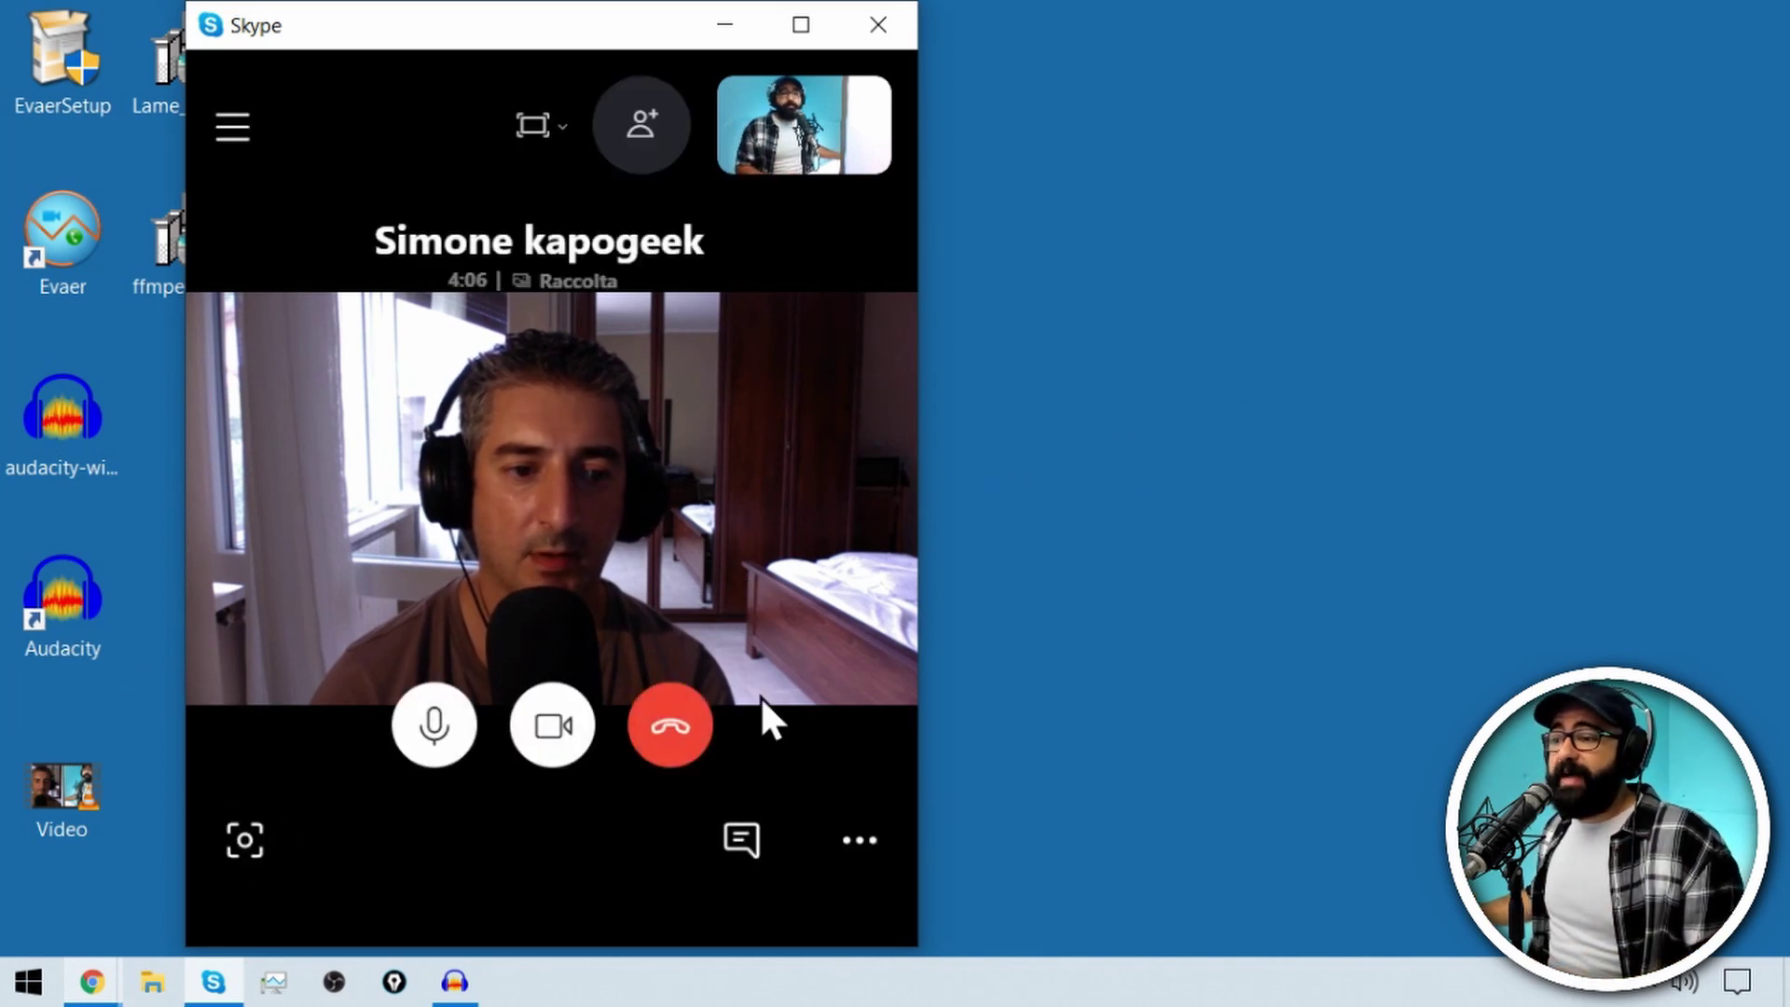
left_click(463, 997)
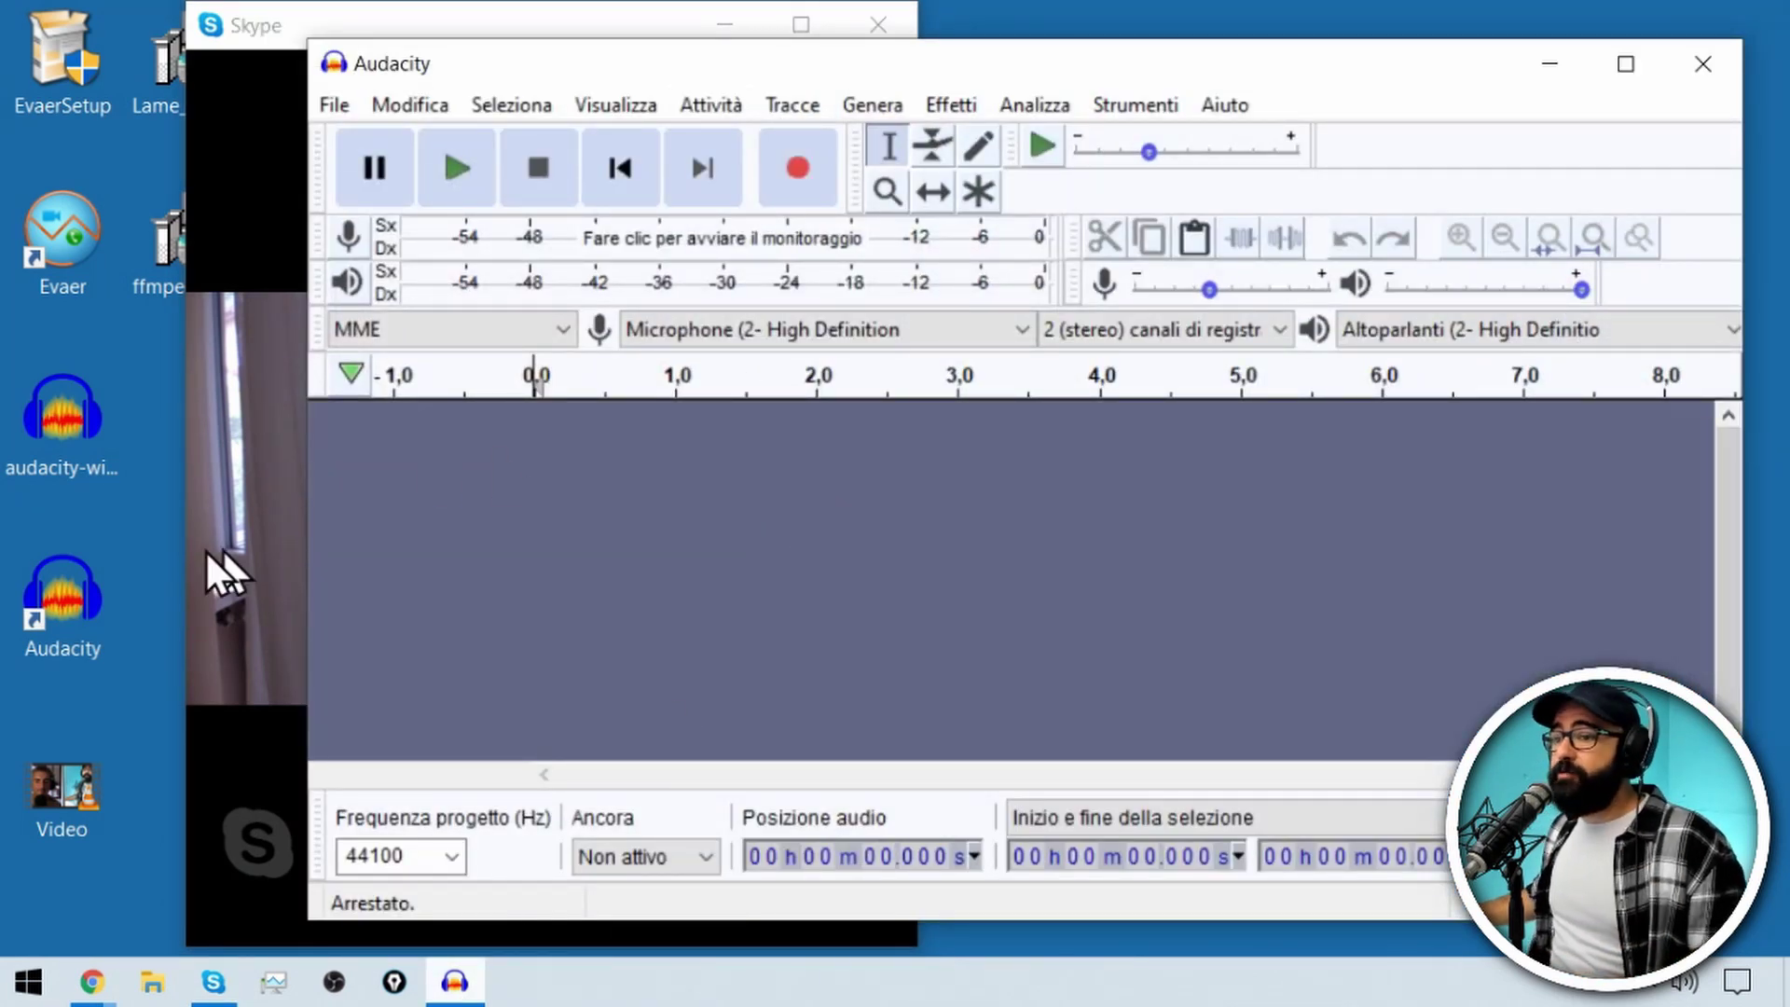
left_click_drag(71, 797, 944, 565)
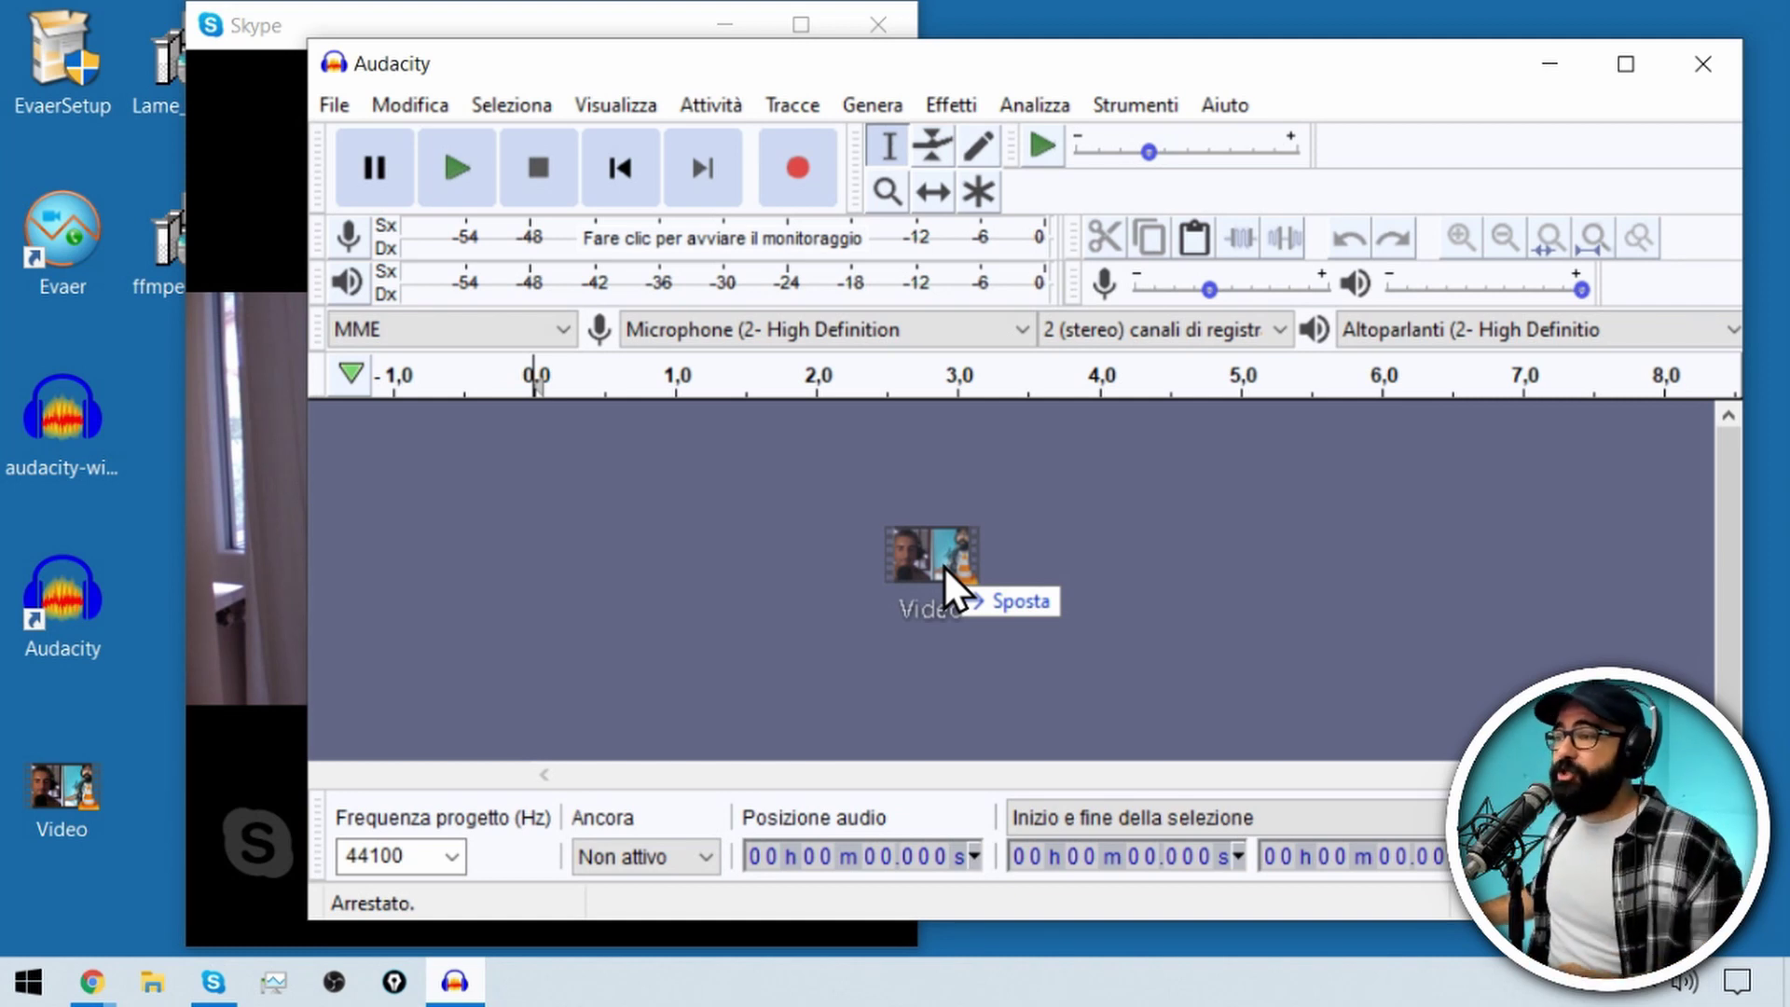
left_click_drag(944, 565, 943, 565)
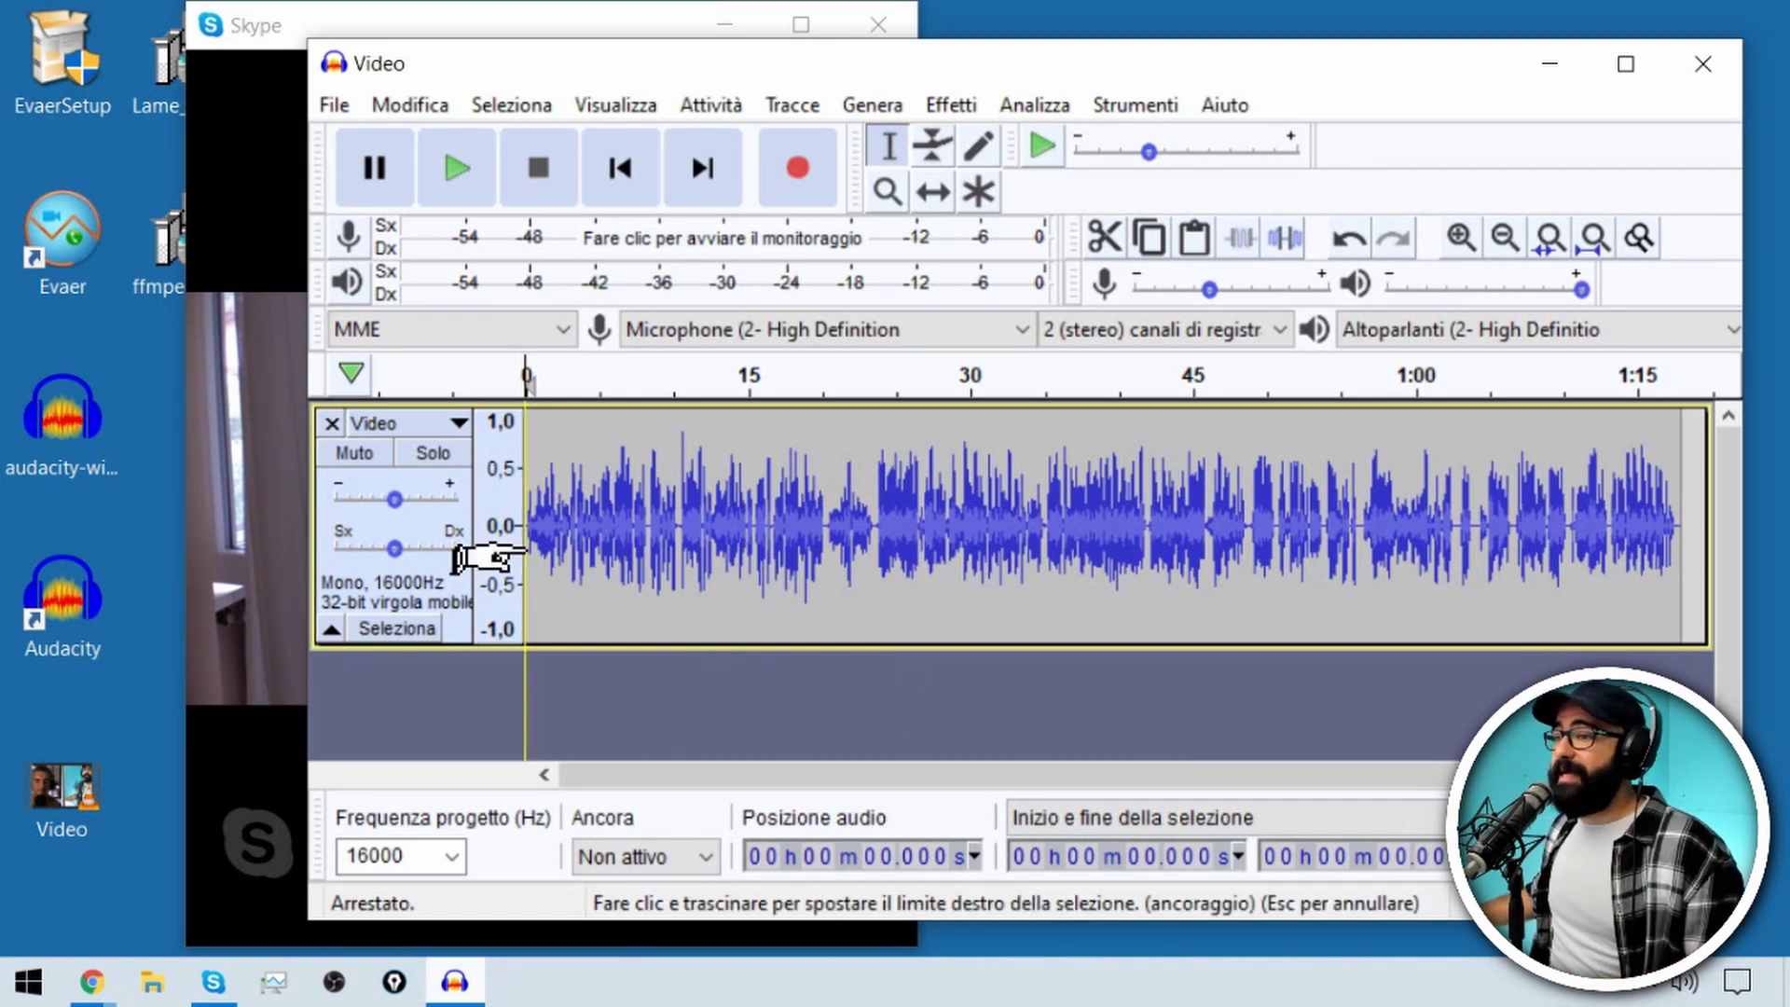
- Listen to the Video track from its beginning and from about 24 seconds, and stop playback
left_click(460, 166)
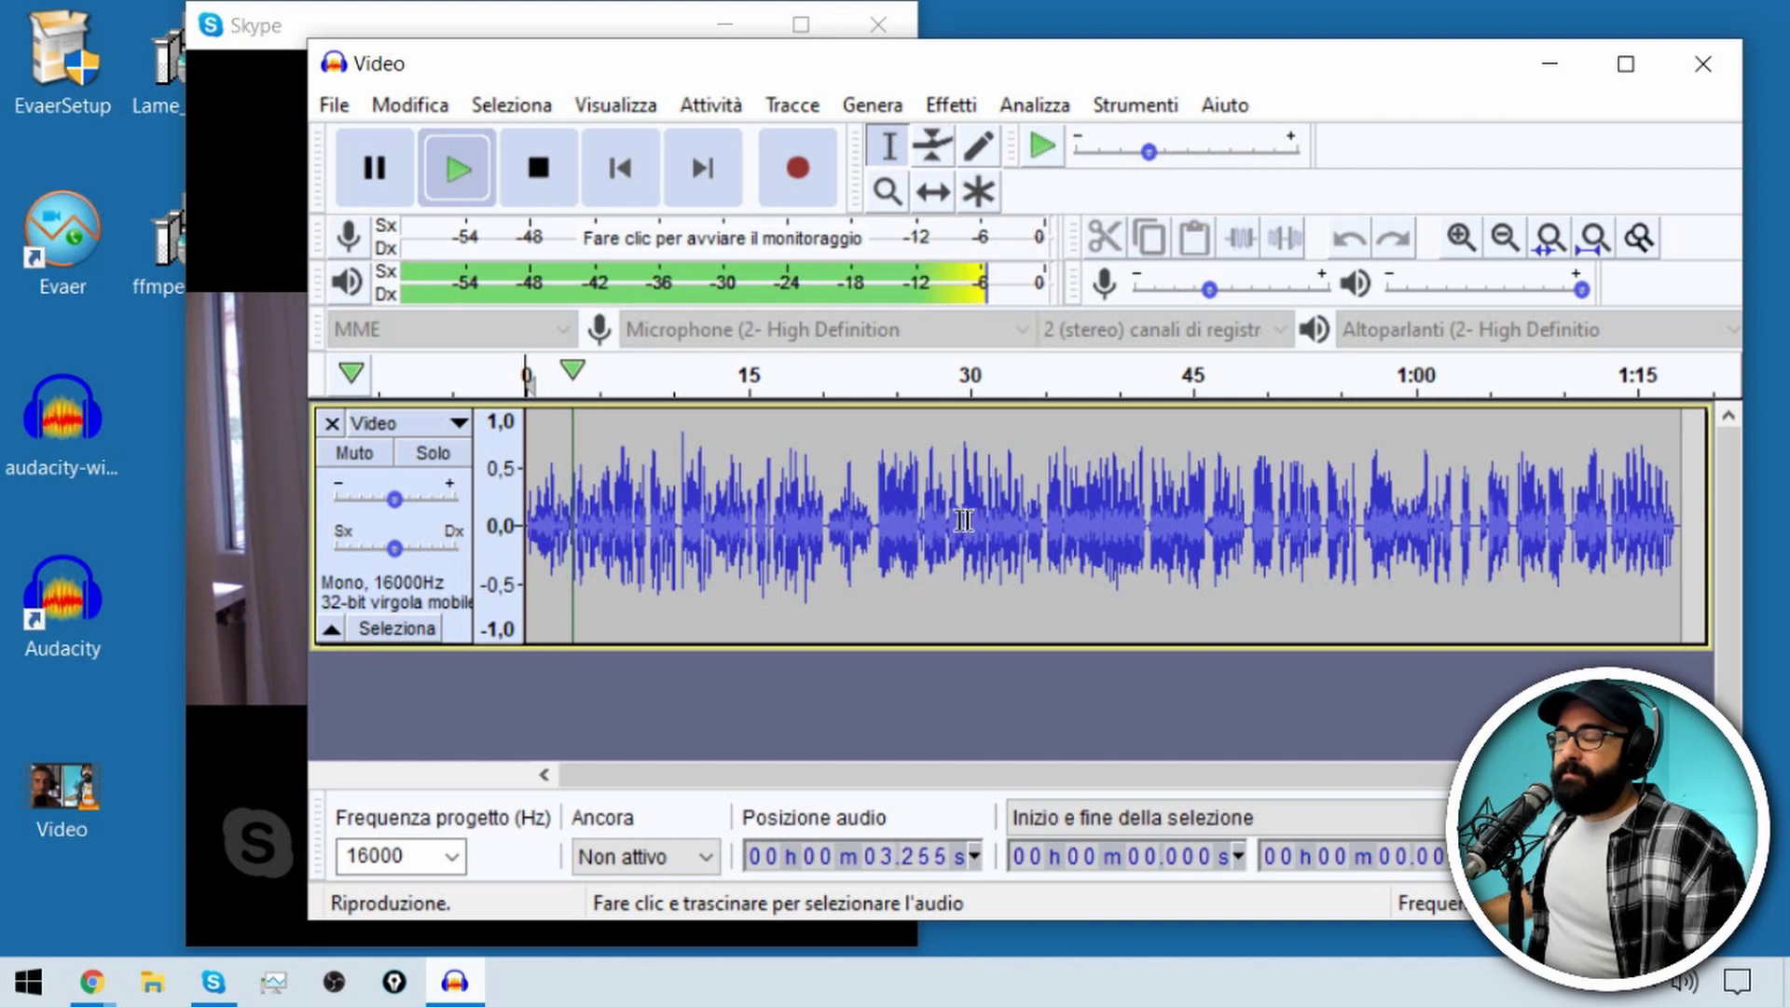
left_click(880, 523)
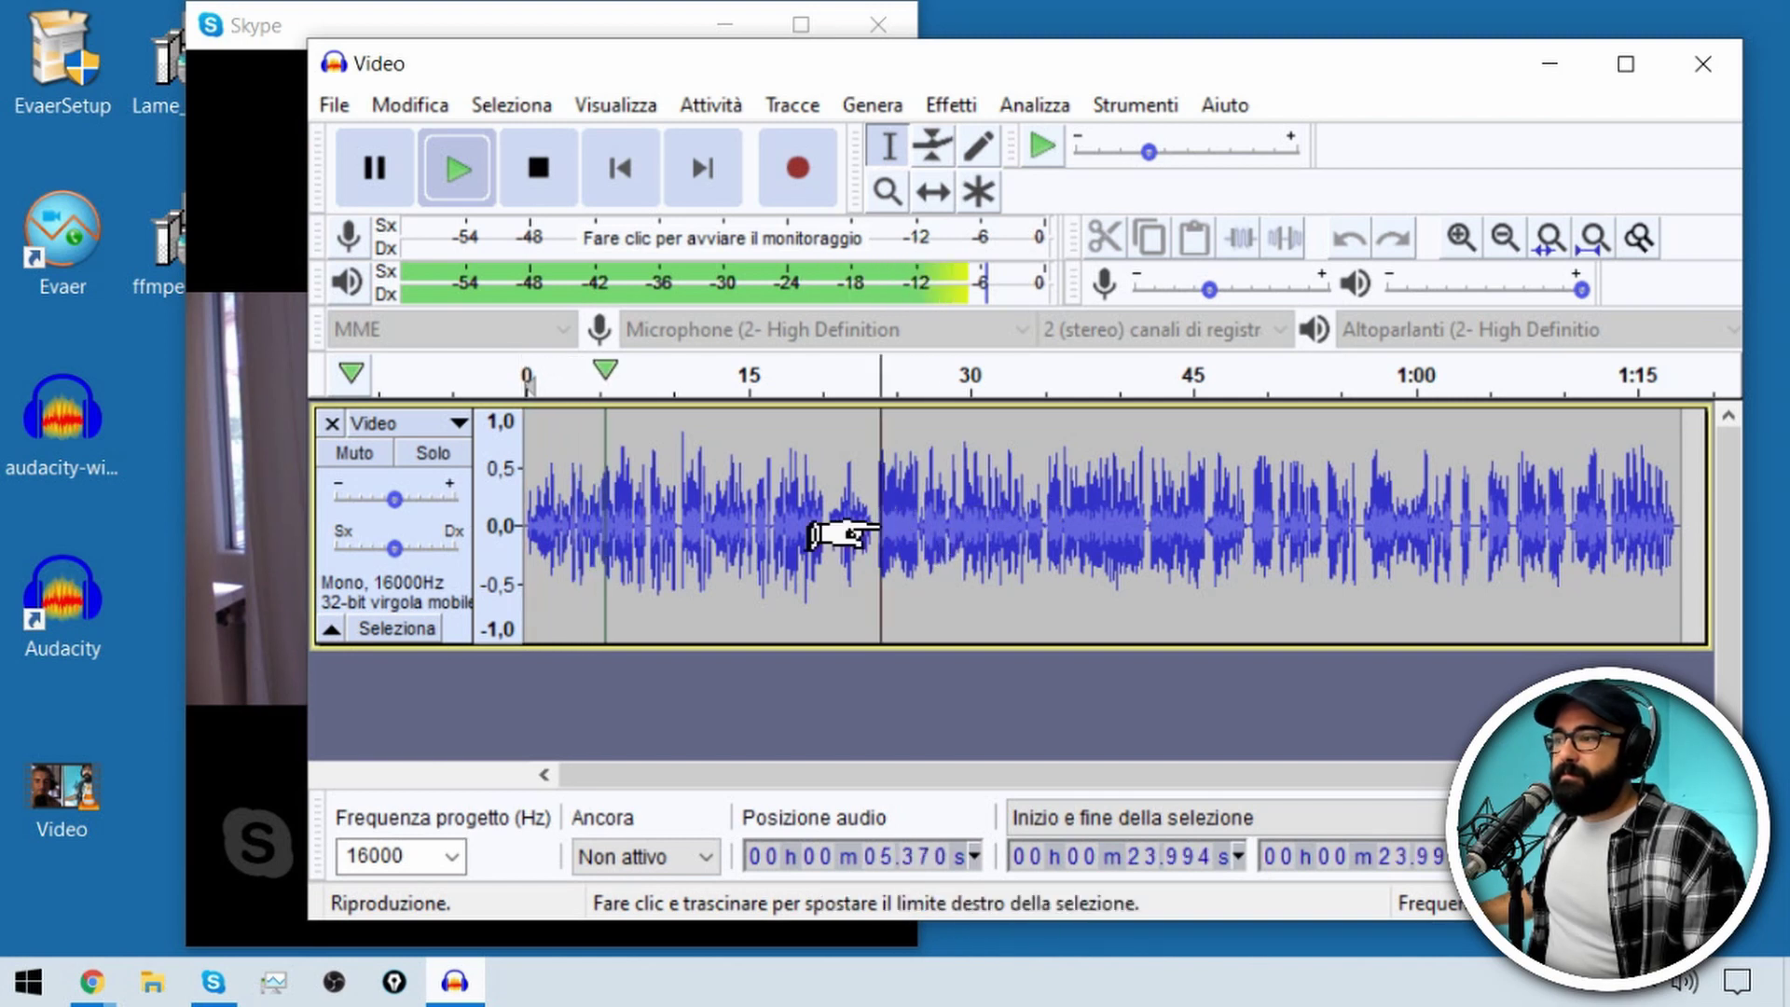
left_click(540, 193)
left_click(477, 184)
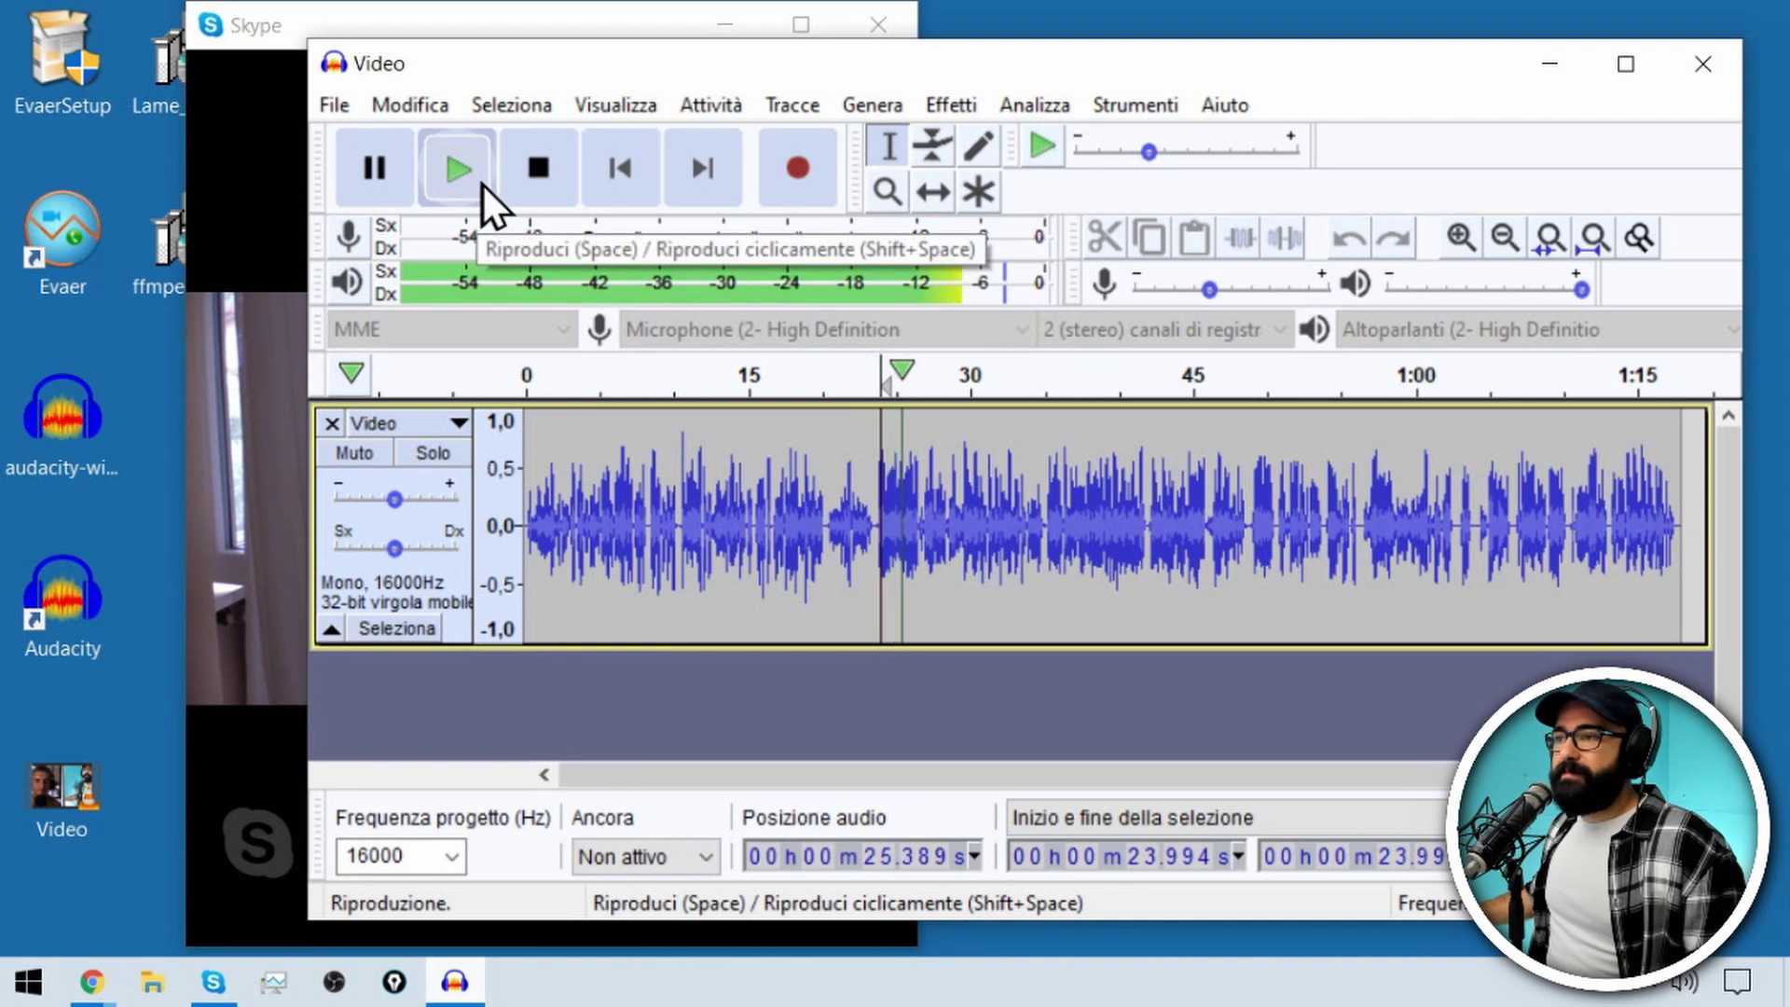
left_click(536, 184)
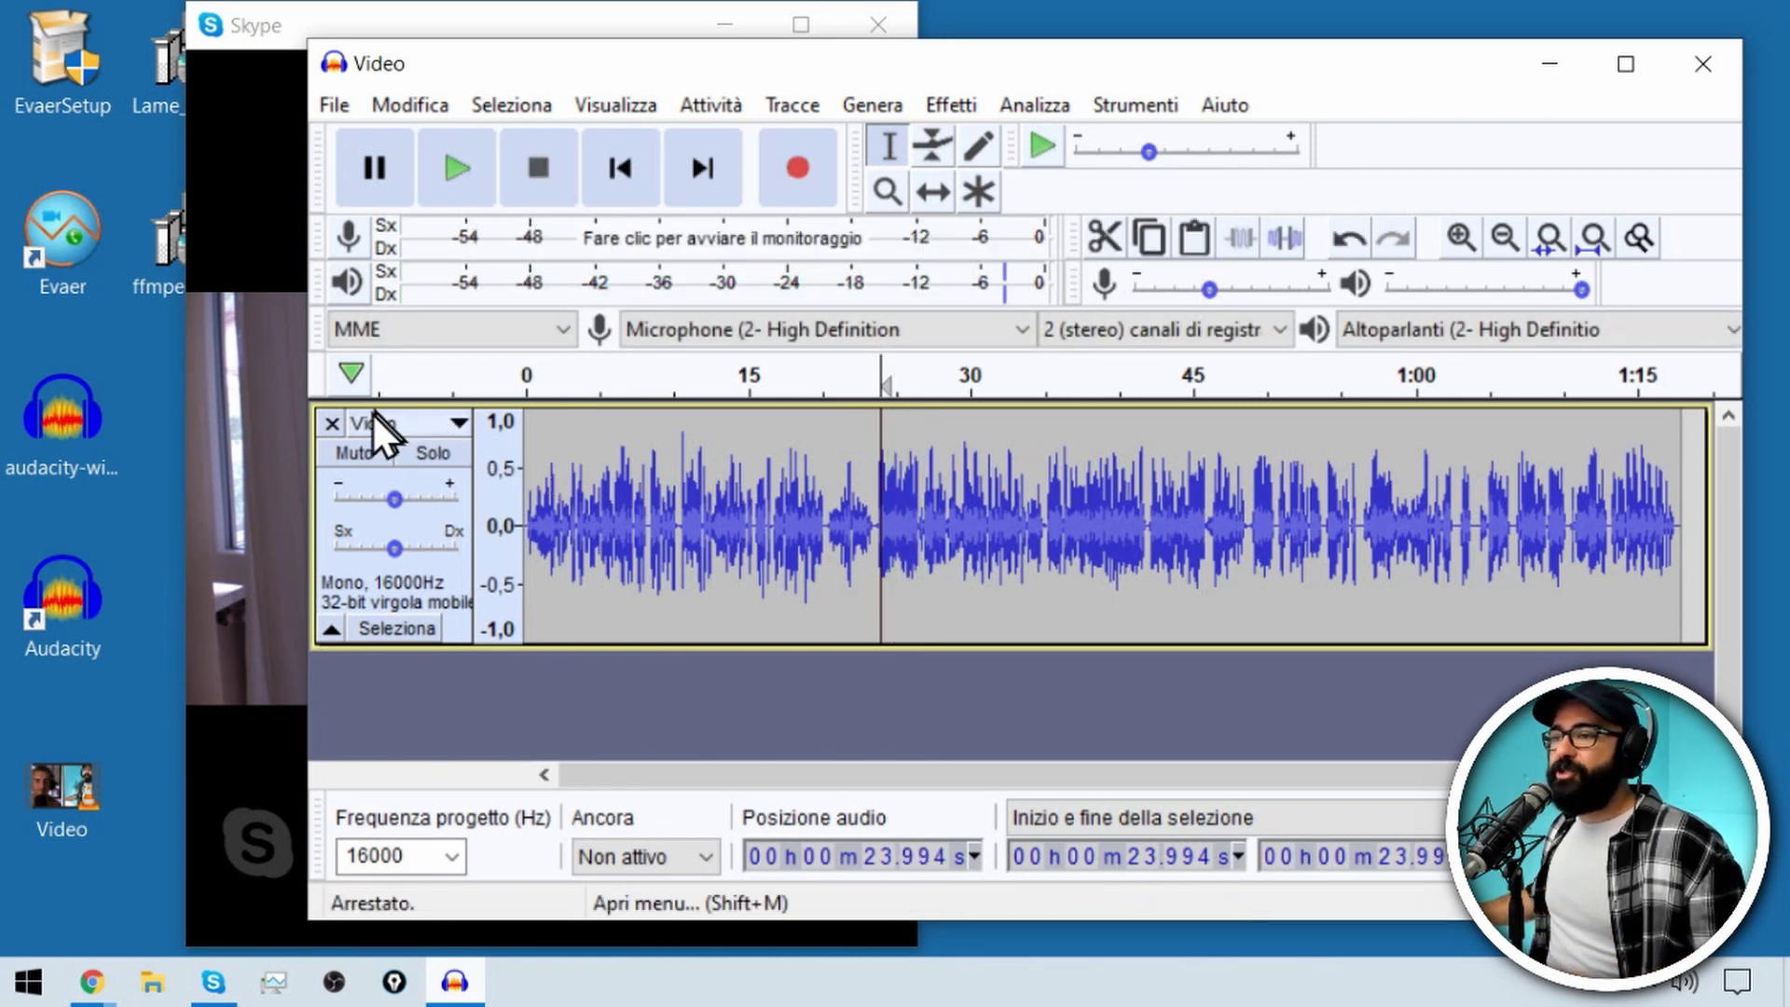
- Remove the Video track from the project and minimize Audacity
left_click(332, 424)
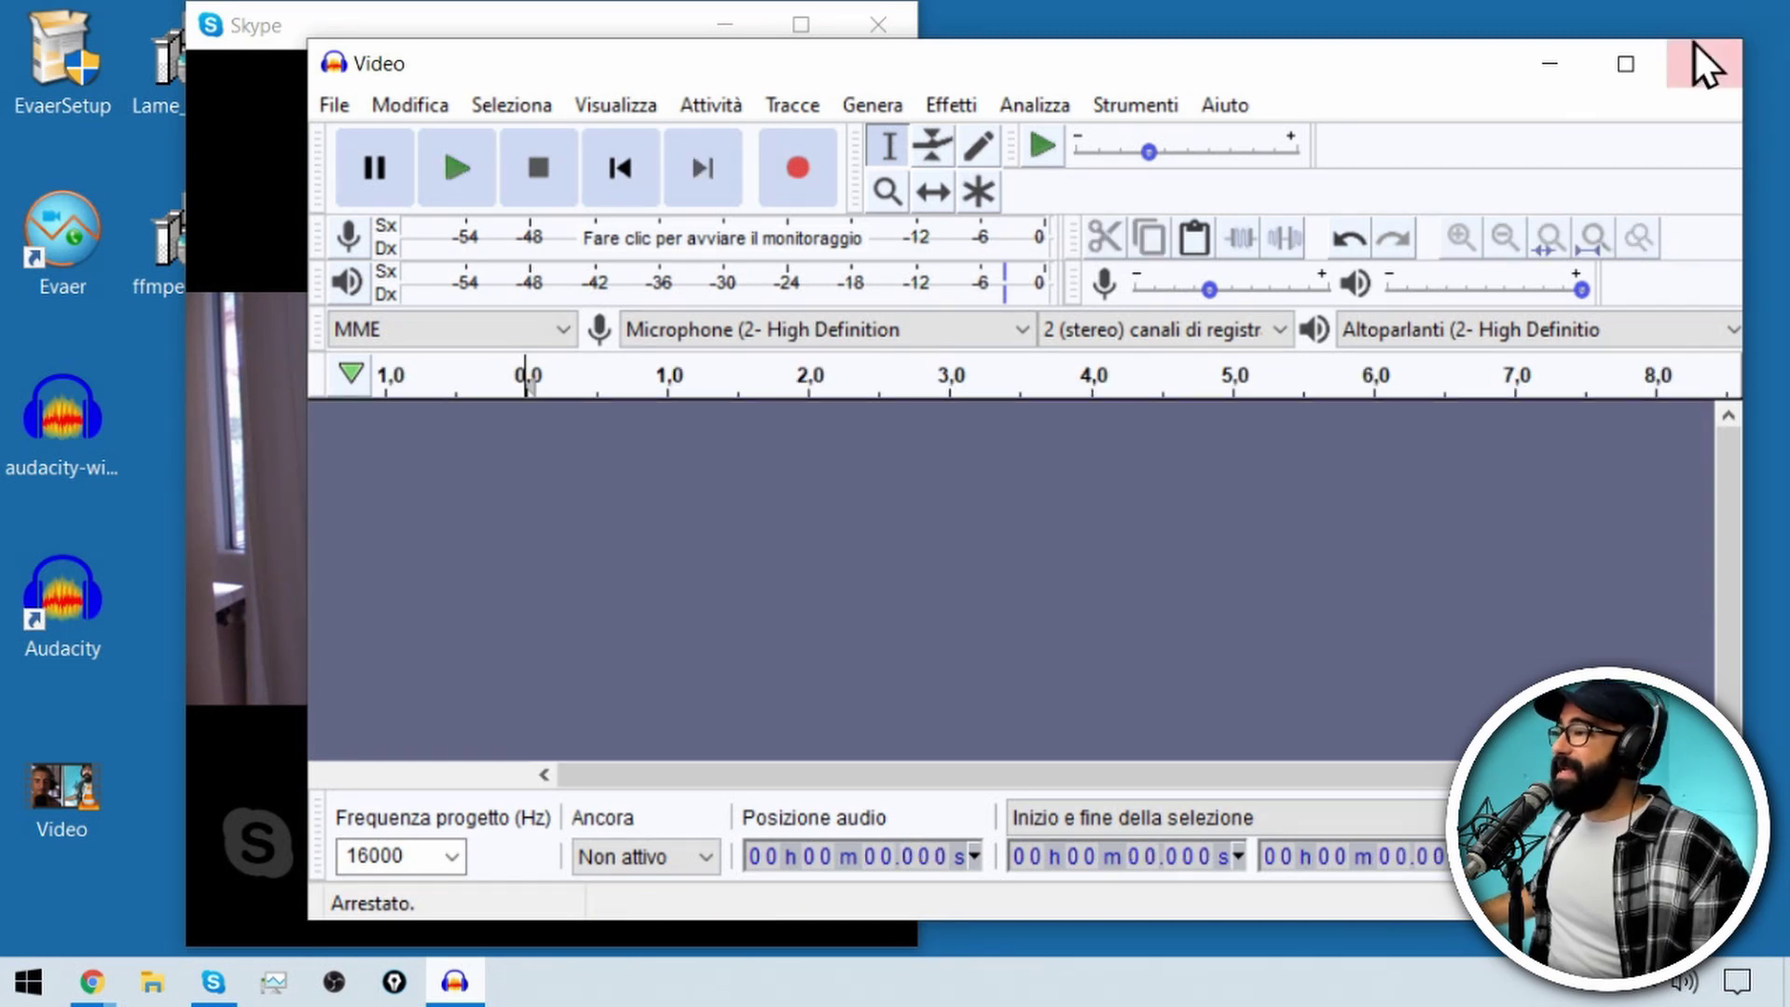
left_click(1550, 65)
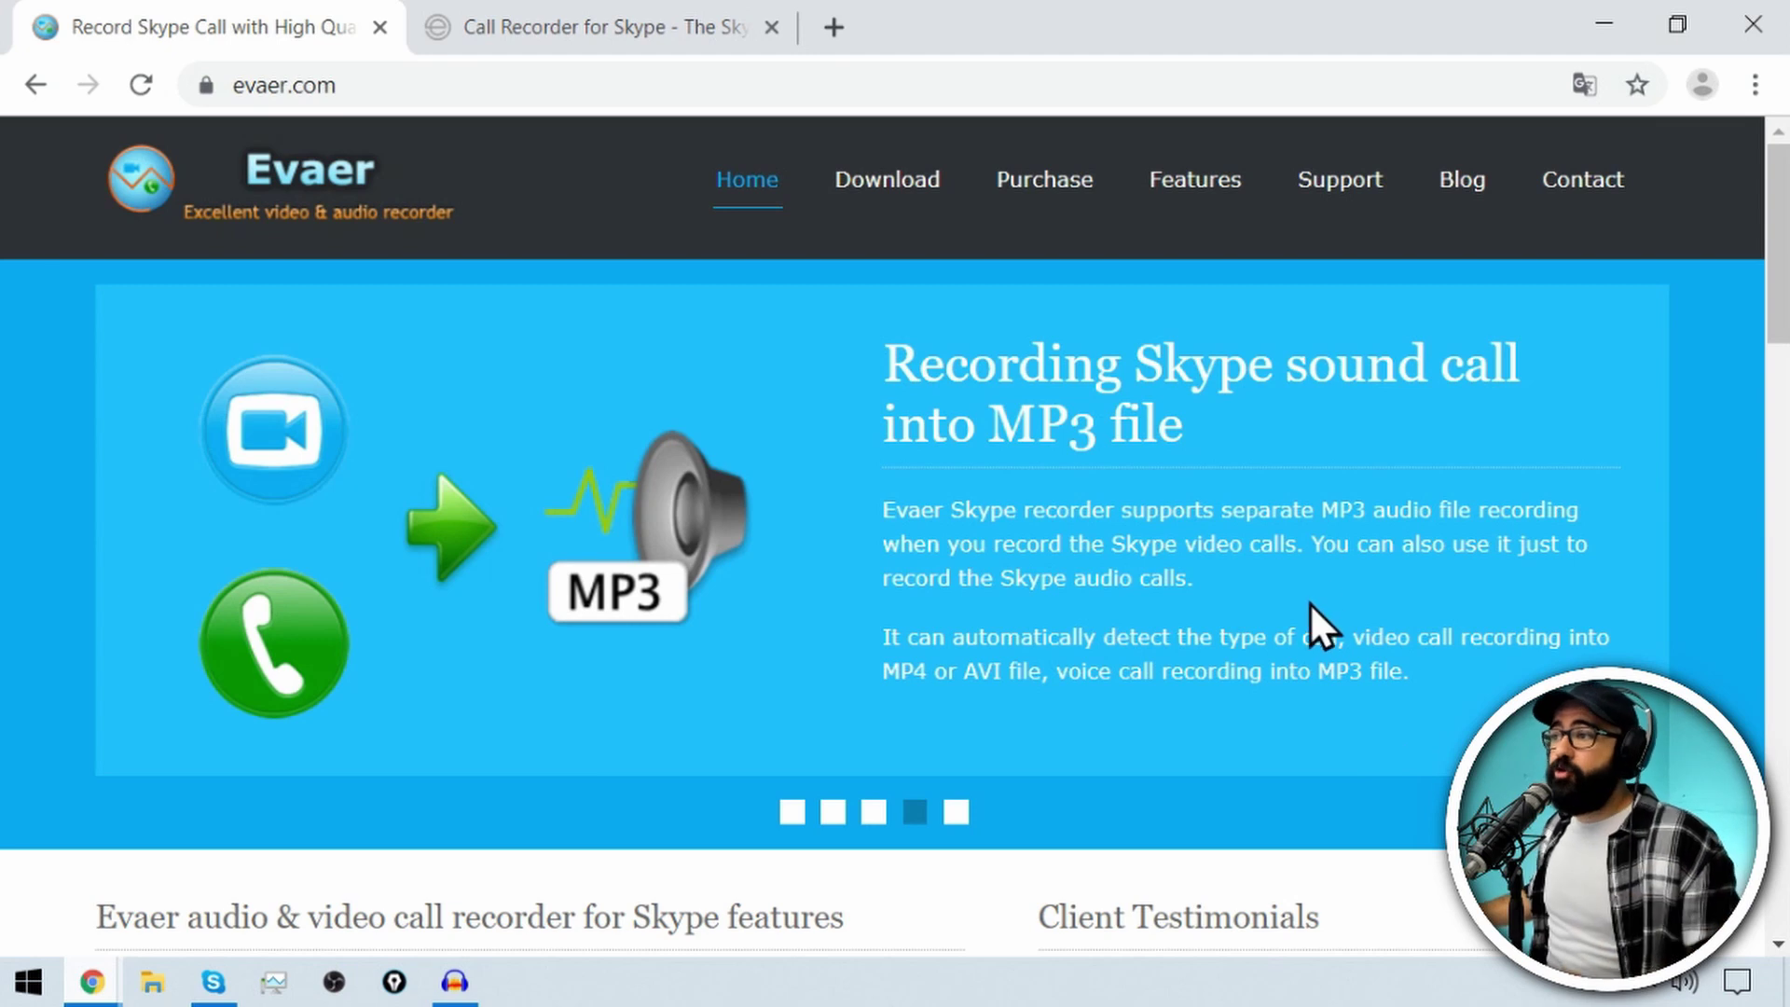
- Open Evaer's Purchase page and review the Standard and Professional license prices
left_click(1073, 192)
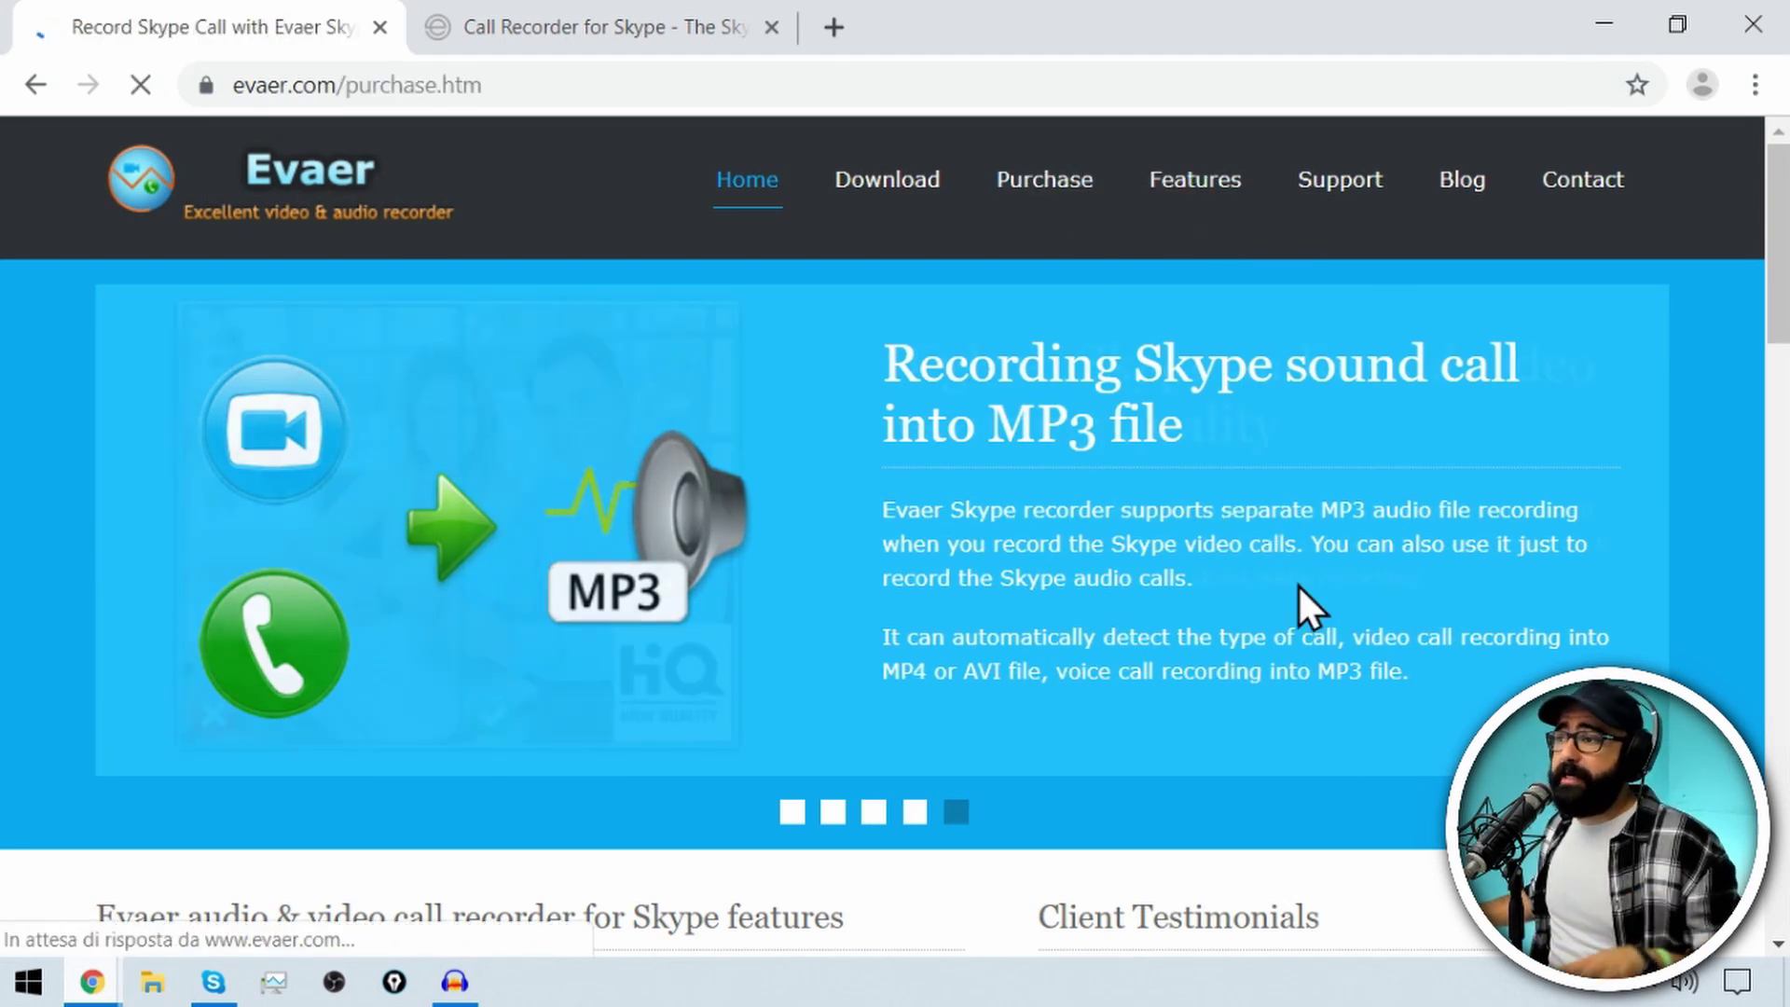
scroll(1154, 726, "down", 2)
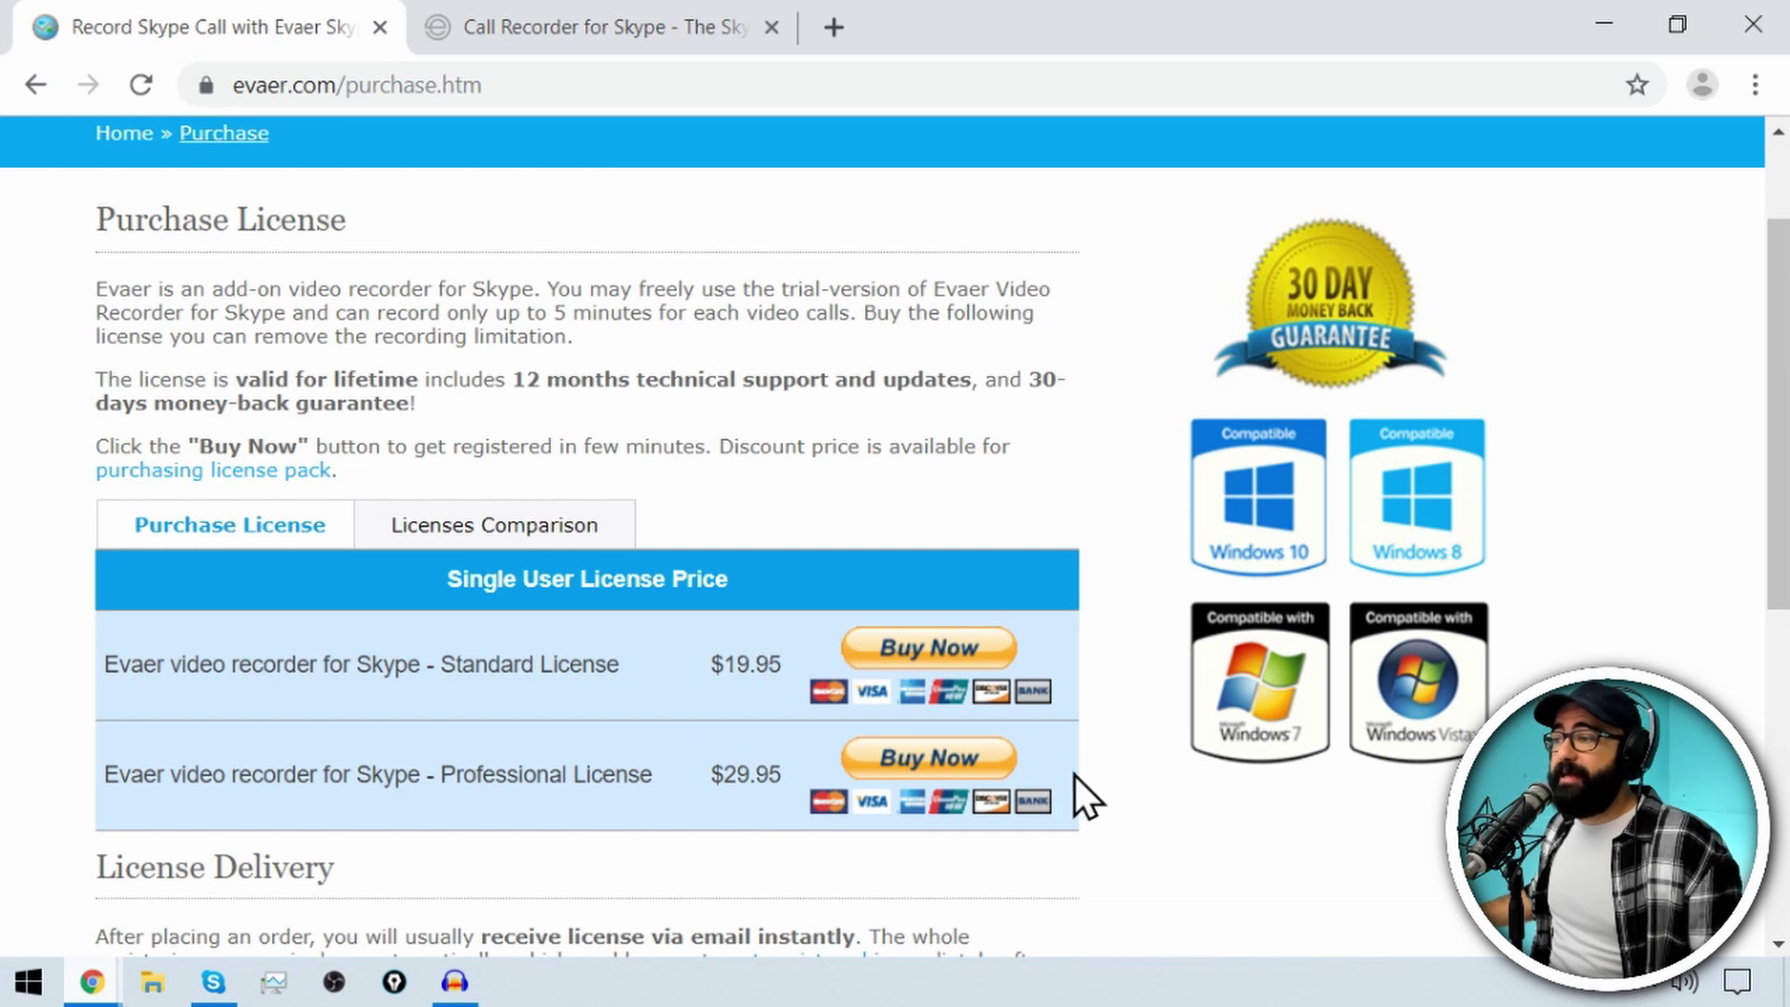
scroll(1109, 718, "up", 2)
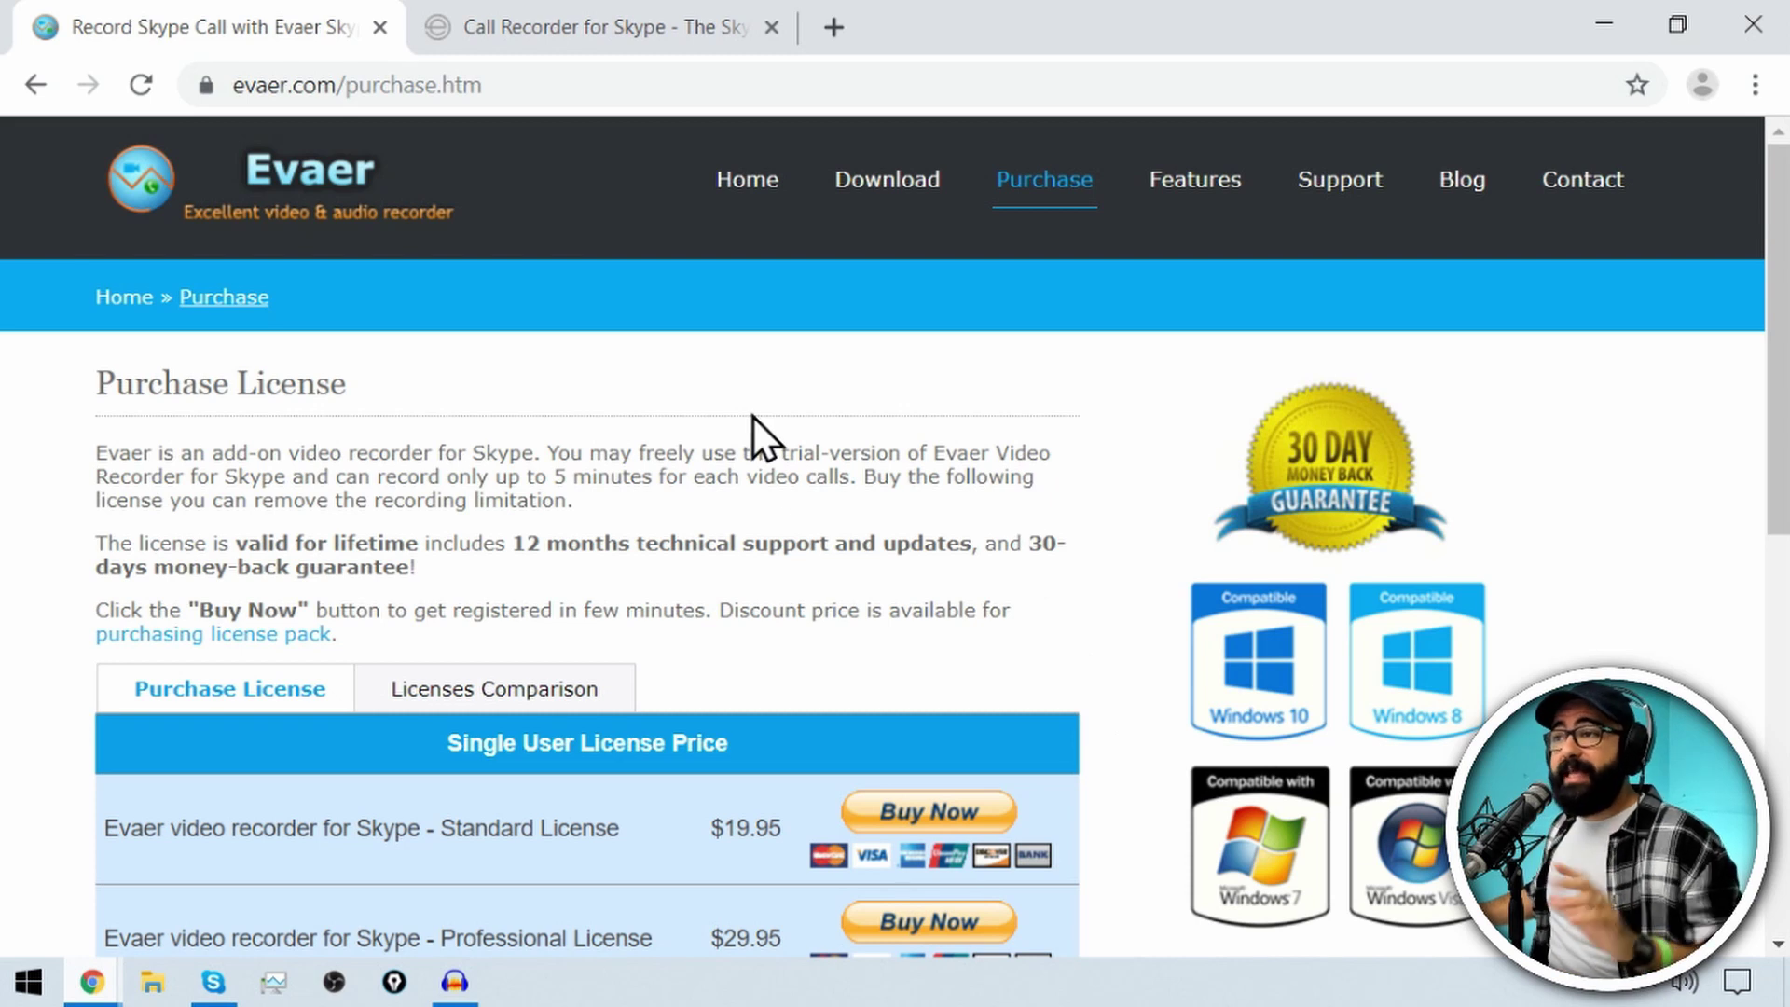
- Review the trial and purchase options on Ecamm's Call Recorder for Skype page, and minimize the browser
left_click(531, 32)
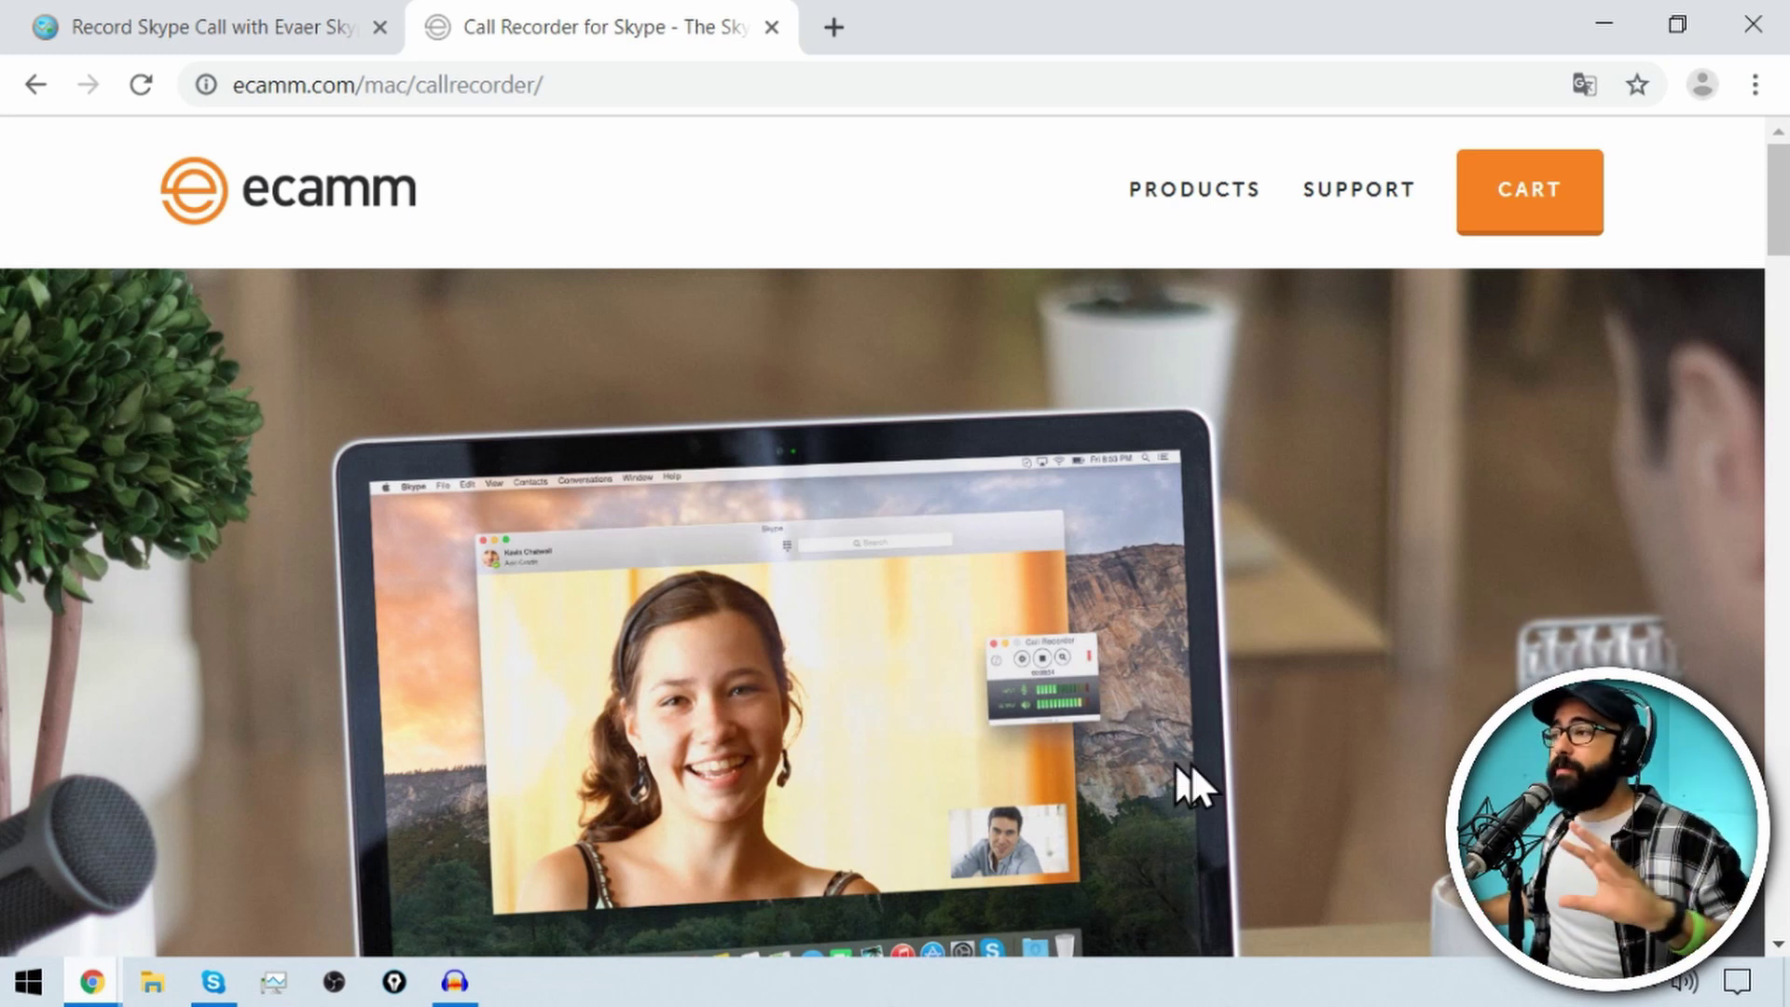
scroll(1417, 662, "down", 2)
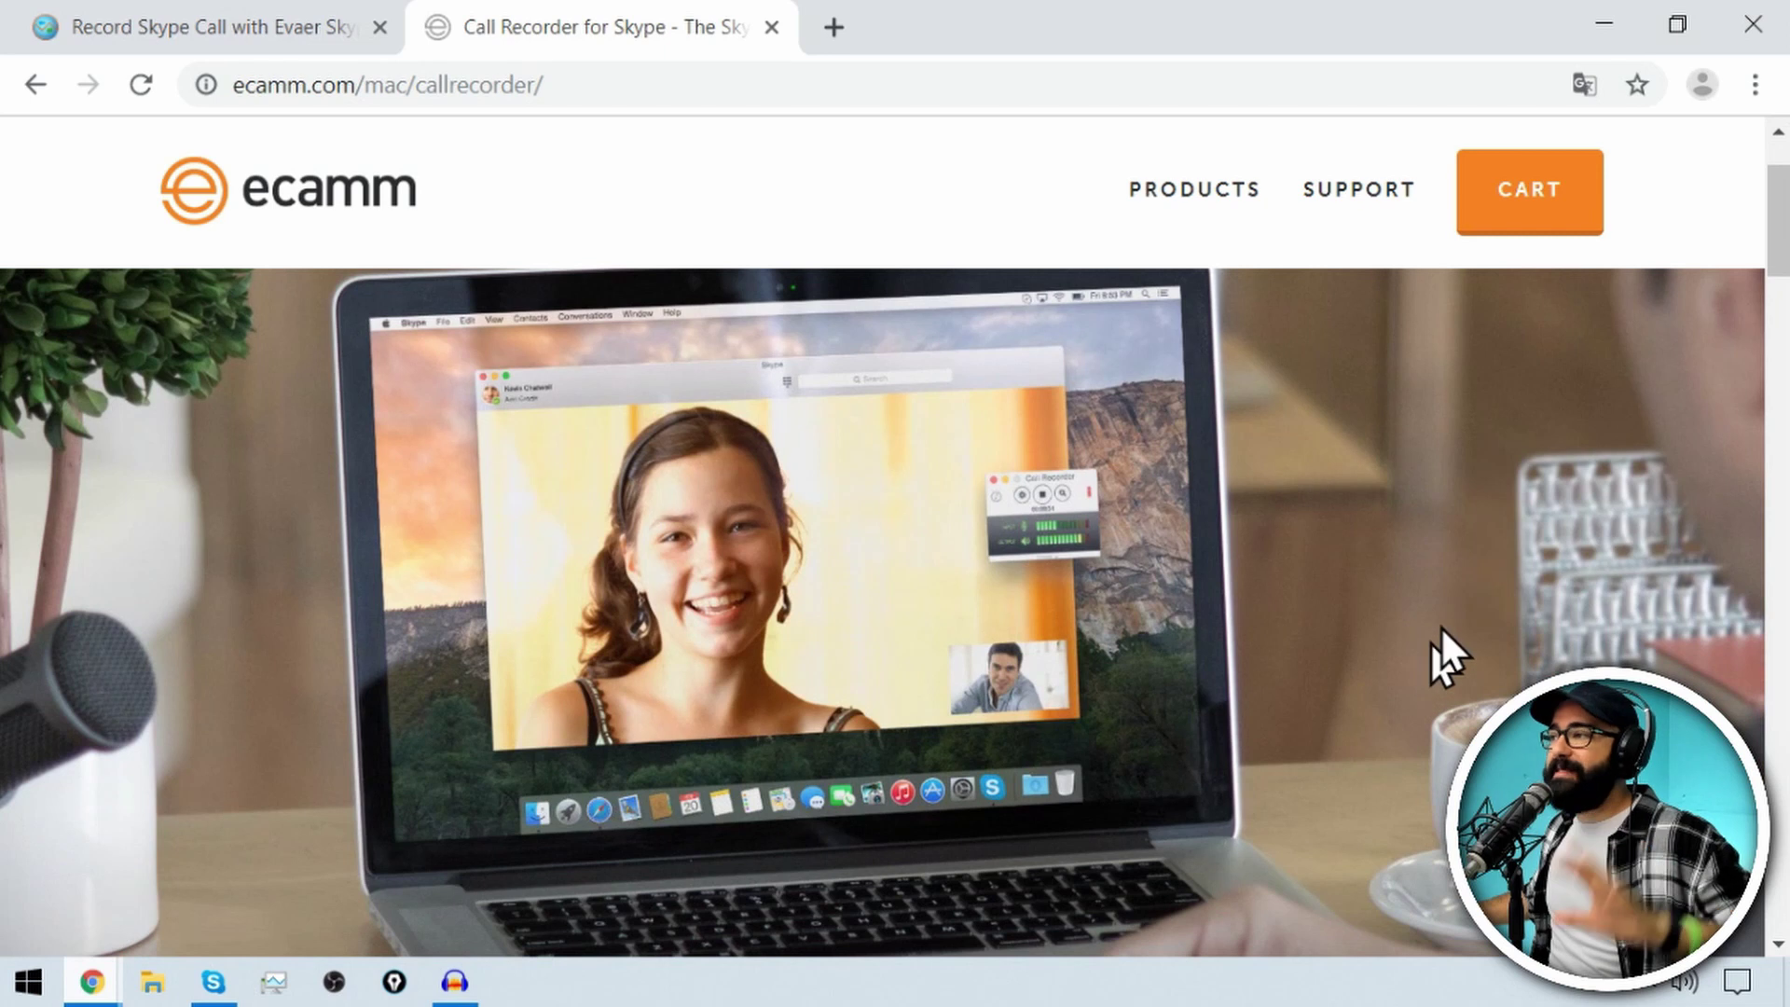
left_click_drag(1777, 252, 1775, 345)
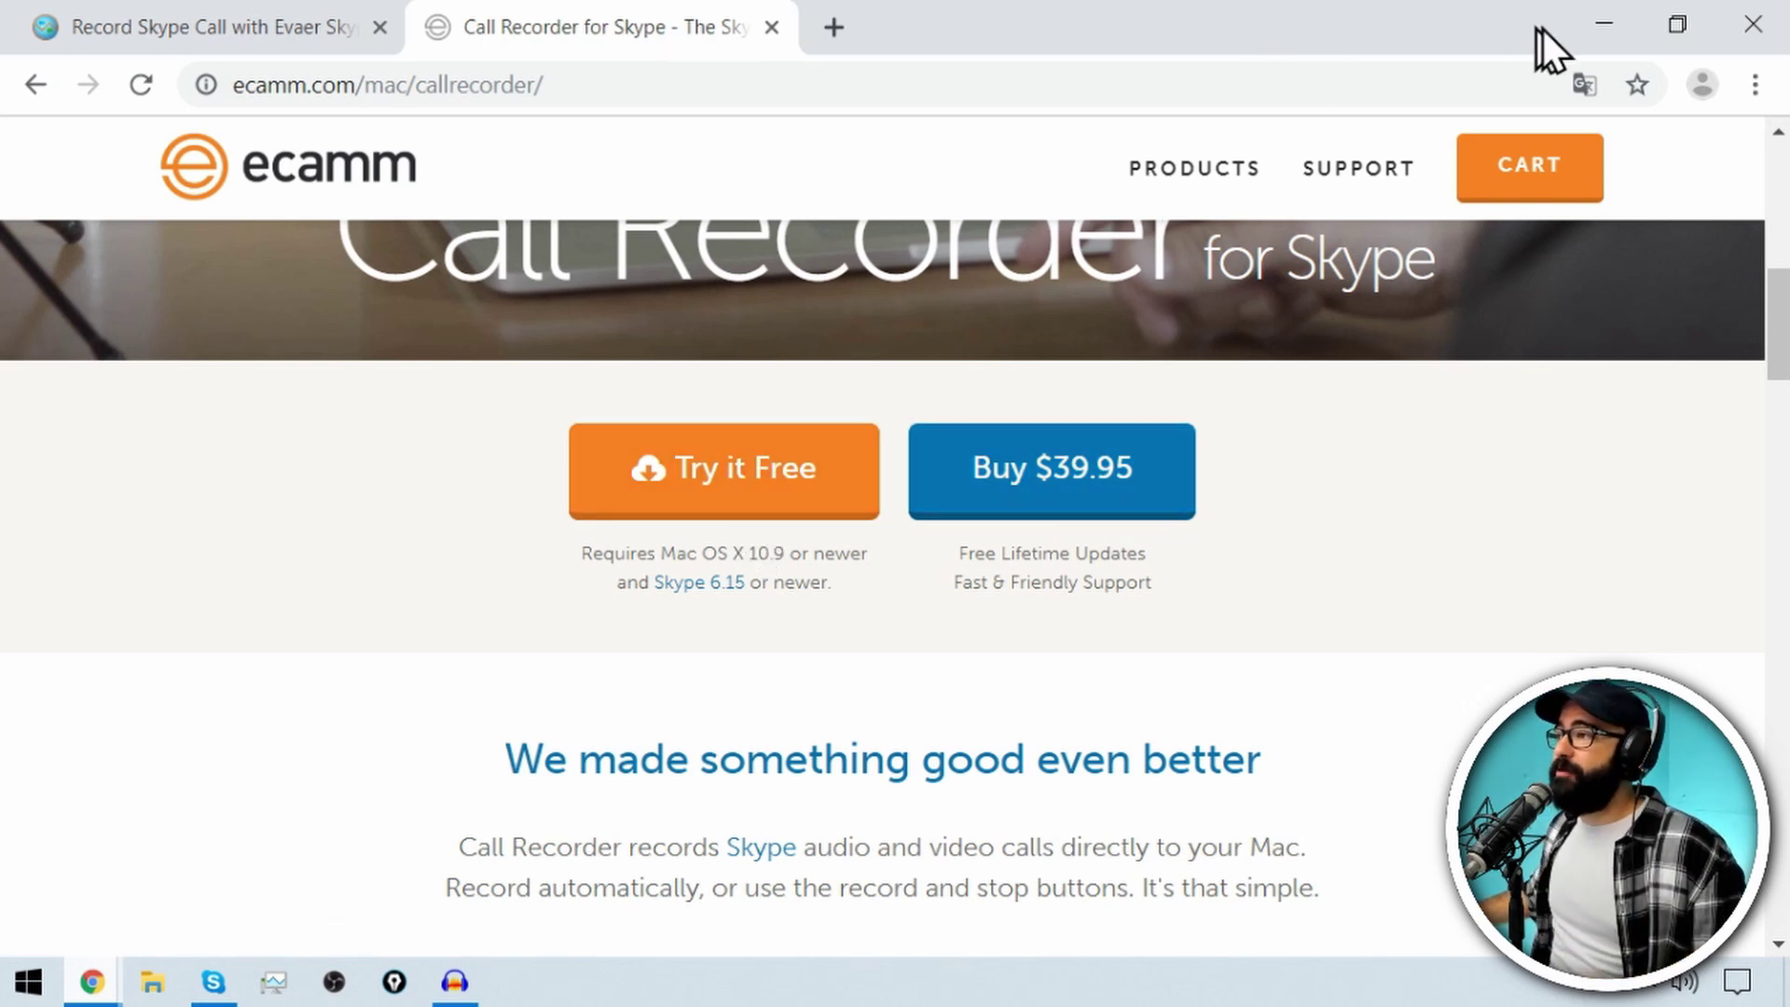
left_click(1590, 28)
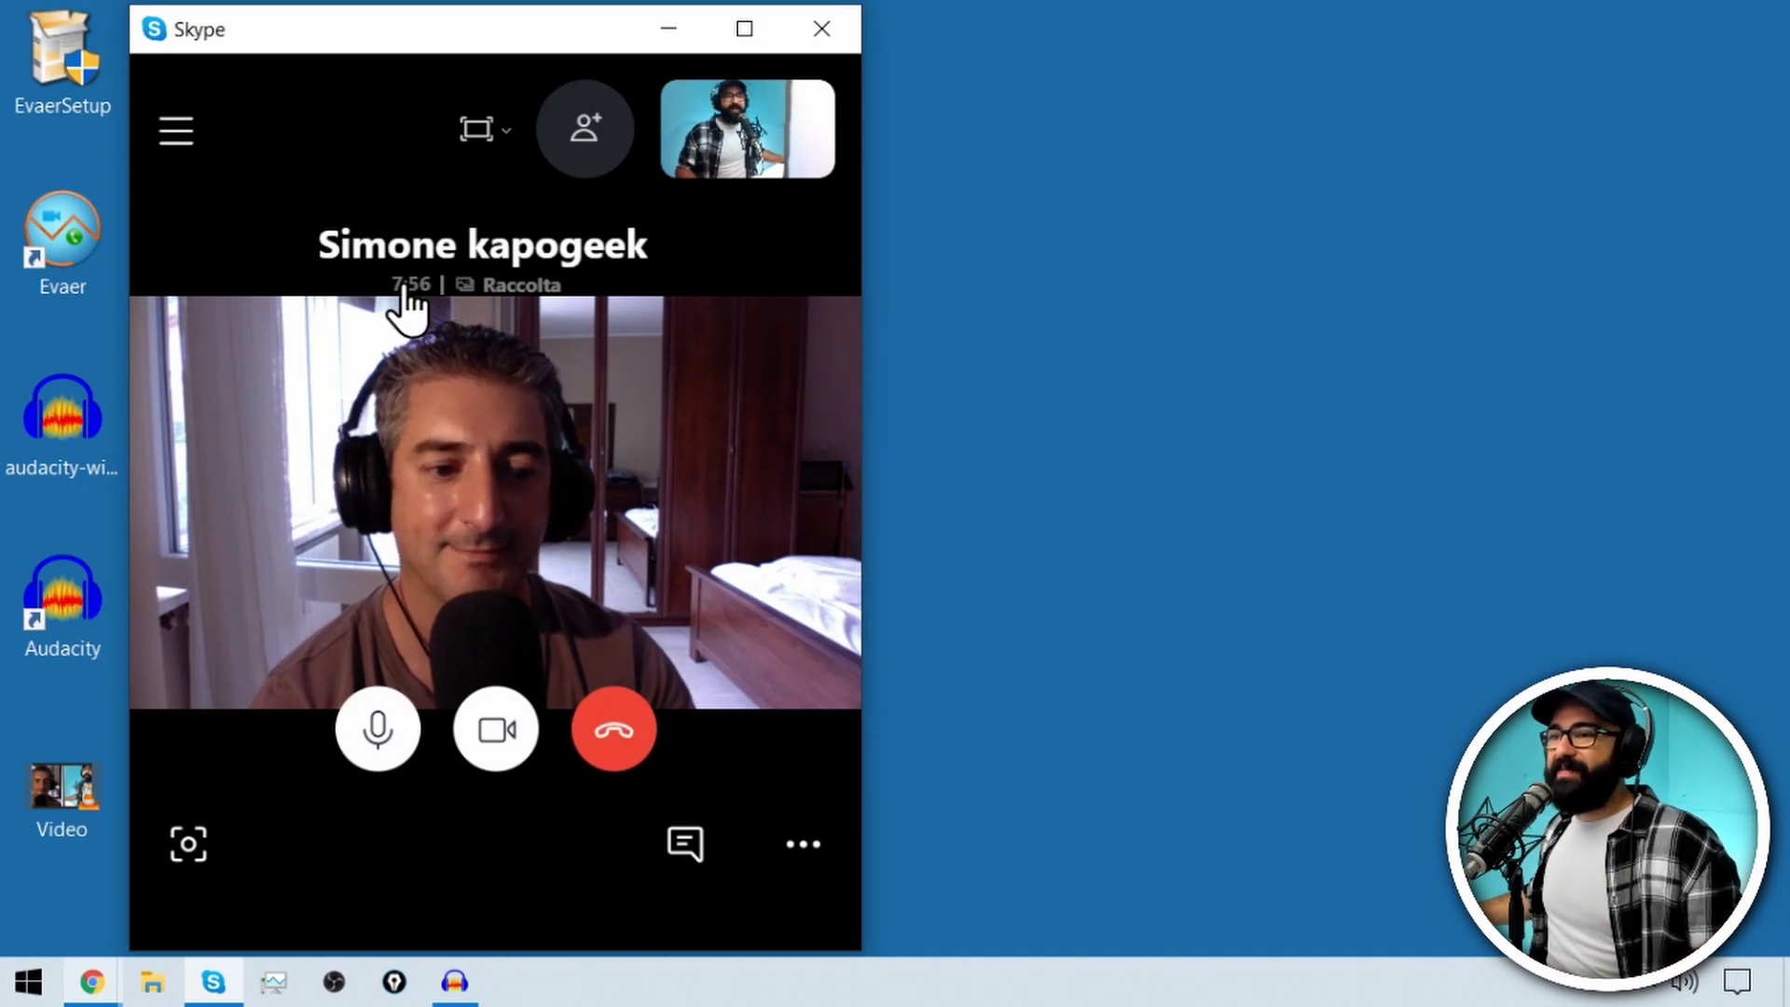
- Launch Evaer from the desktop and arrange its window beside the Skype call window without overlap
double_click(43, 222)
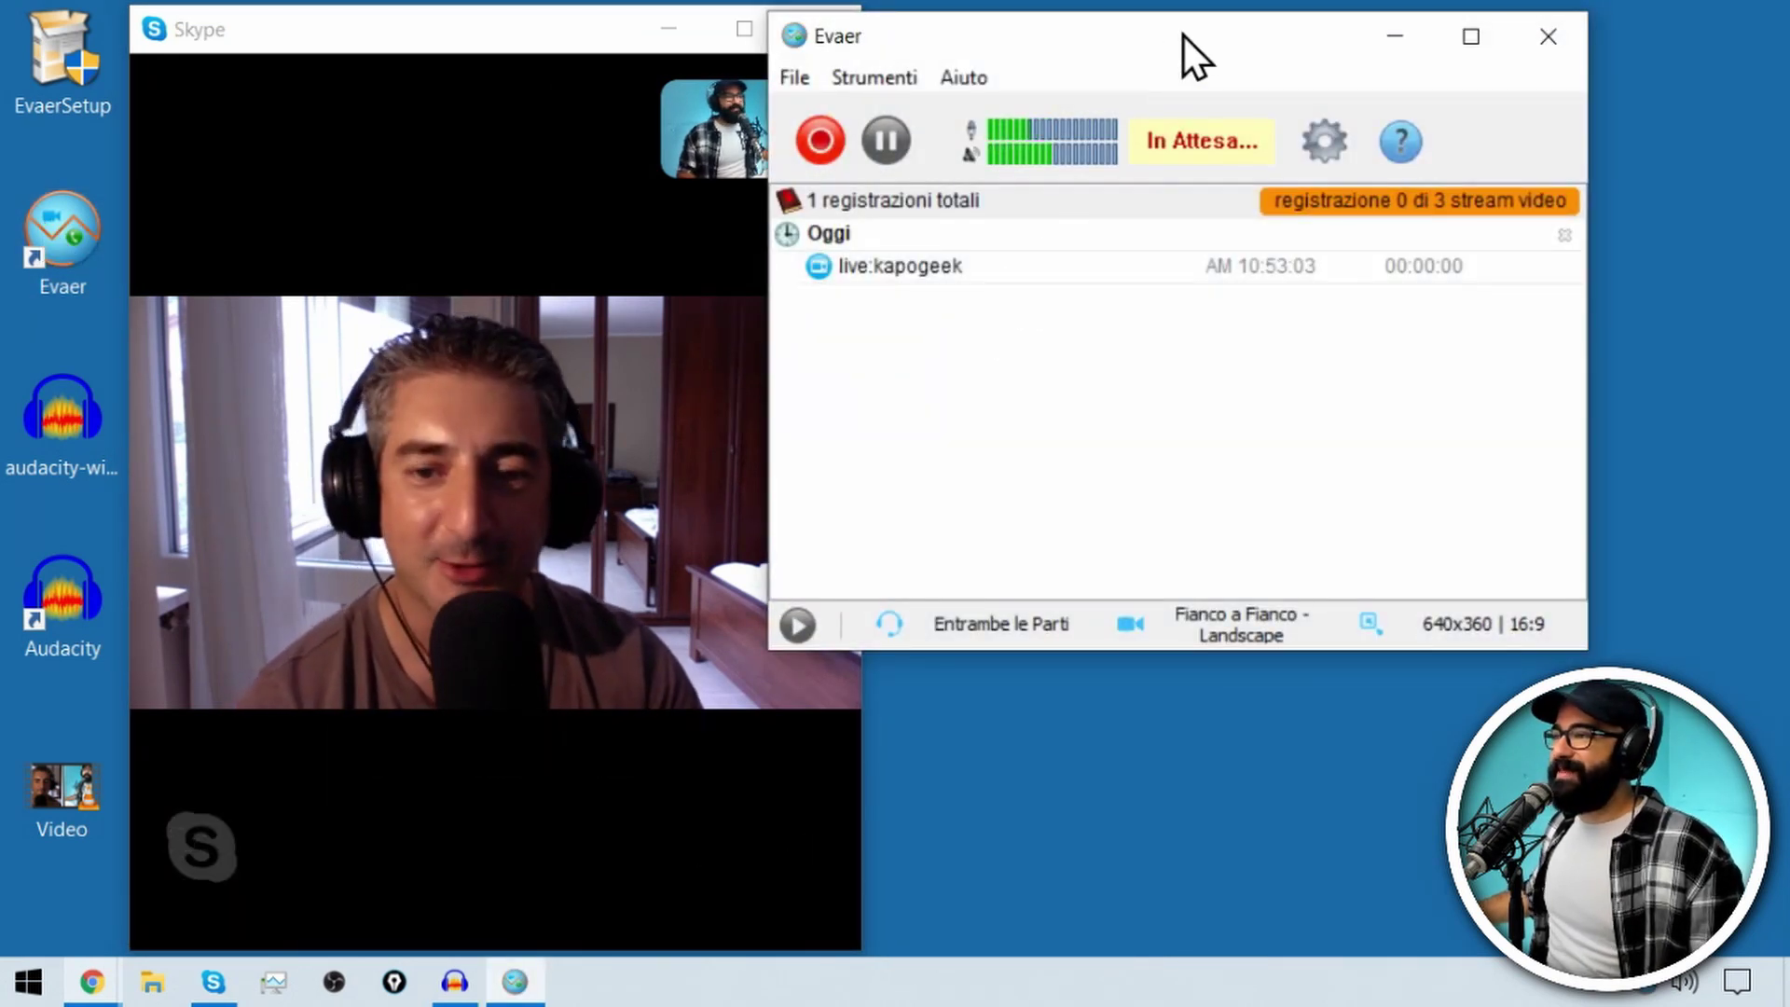
left_click_drag(1194, 34, 1341, 198)
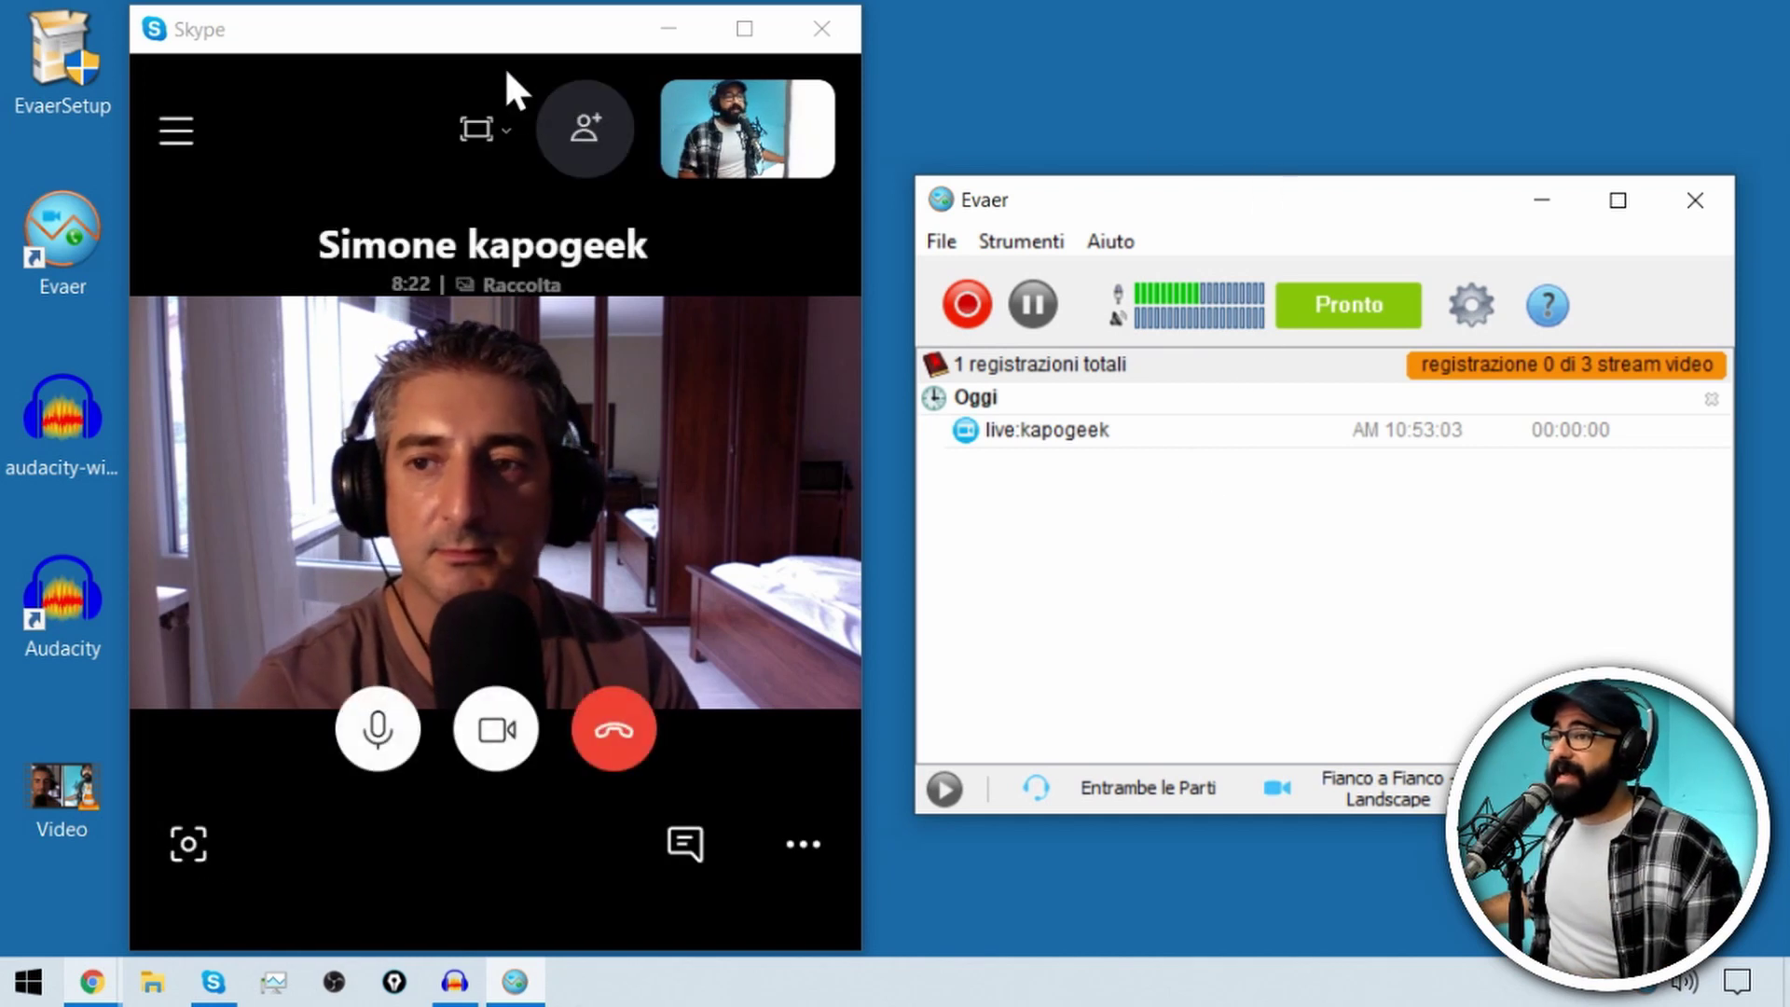
left_click_drag(483, 41, 350, 37)
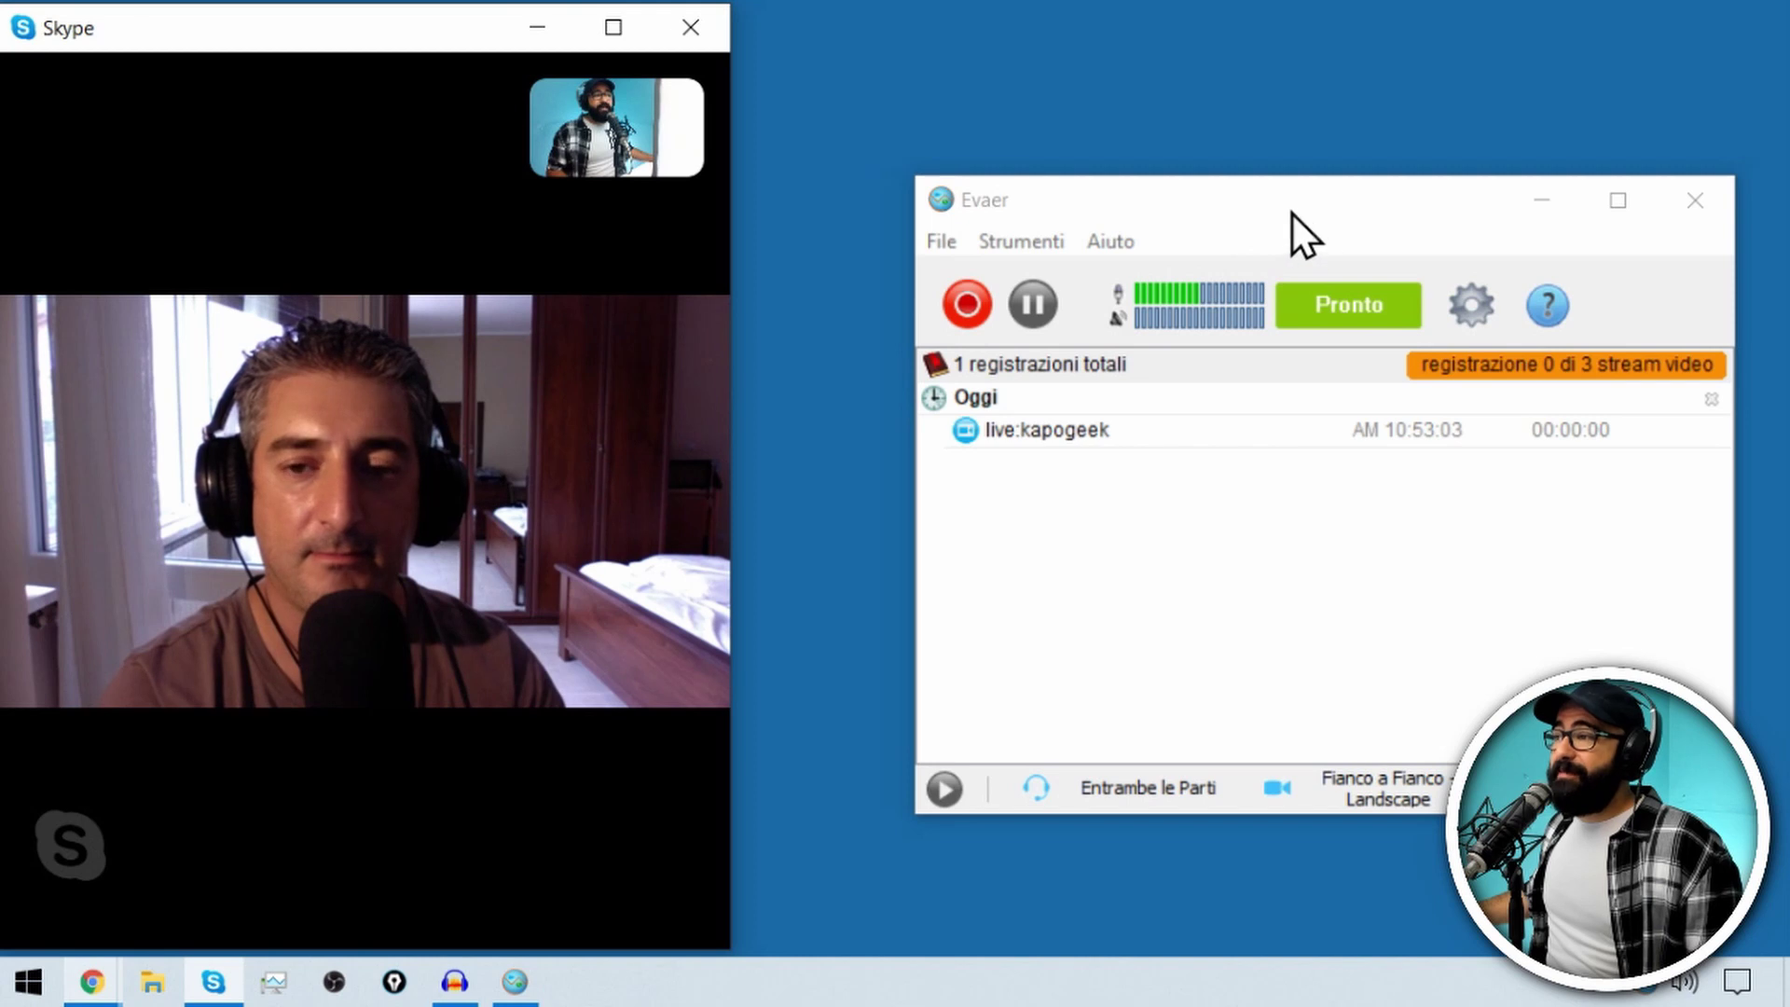
left_click_drag(1315, 205, 1139, 52)
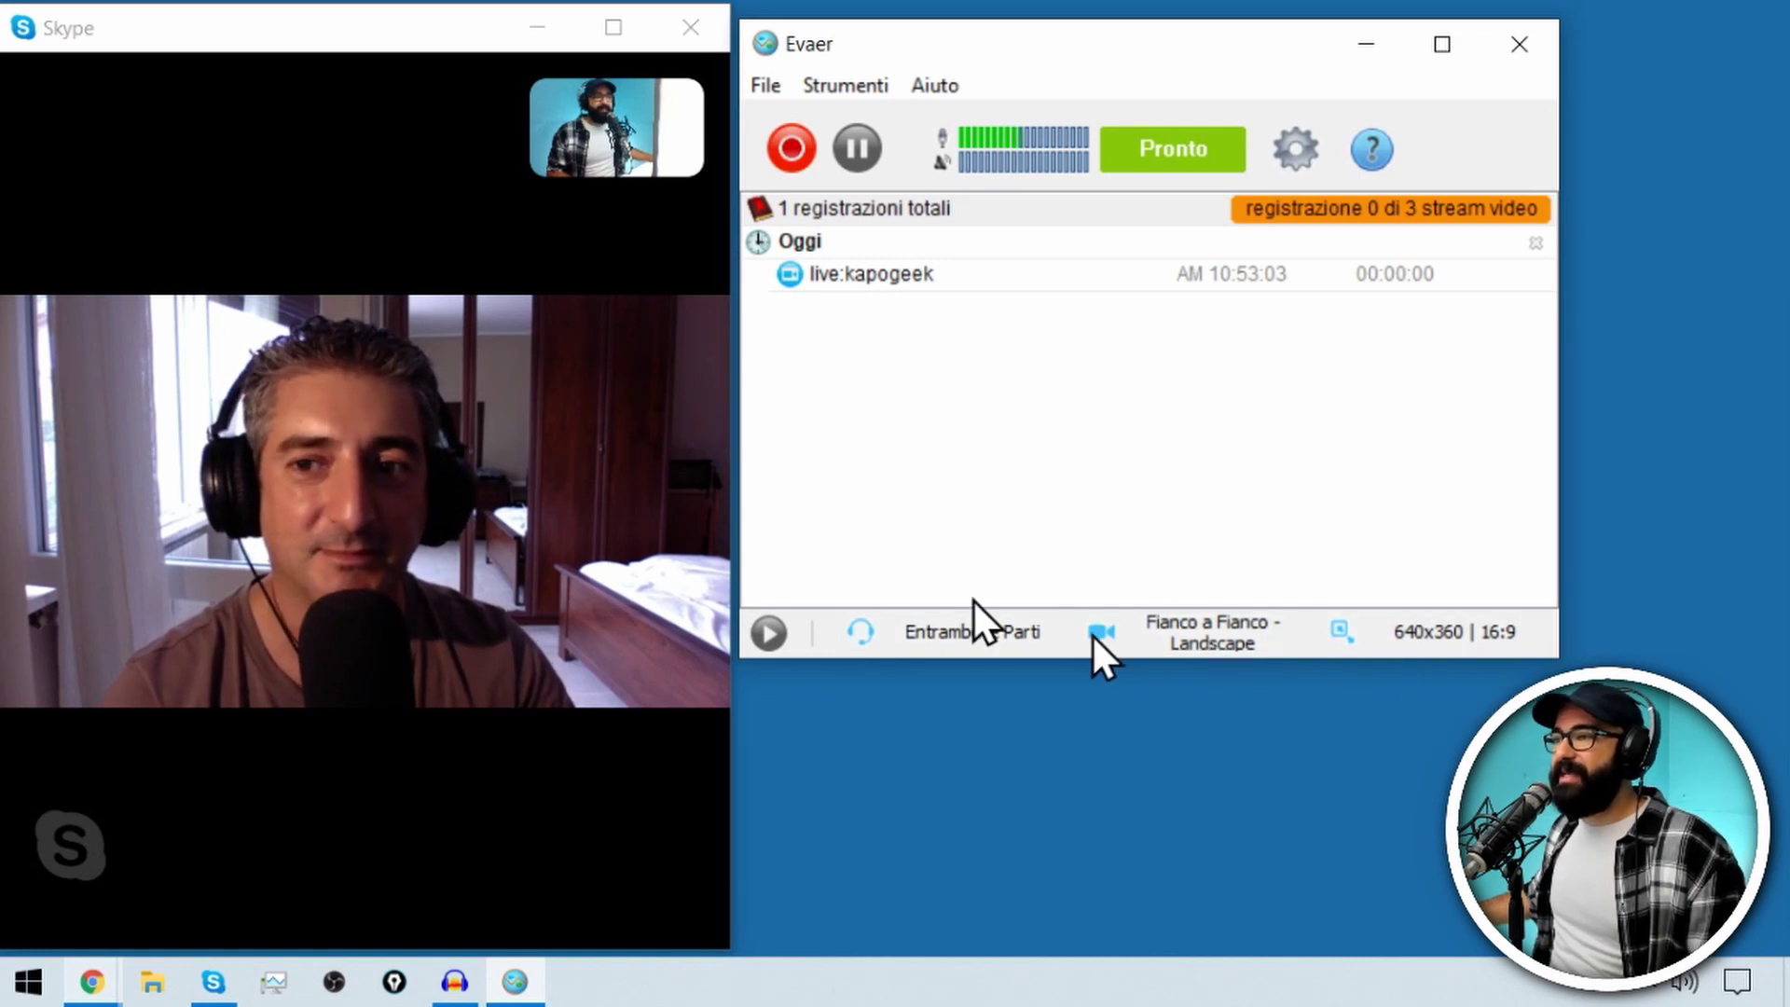
- In Evaer's recording options, set the video recording mode to Niente Video(Solo Audio)
left_click(838, 87)
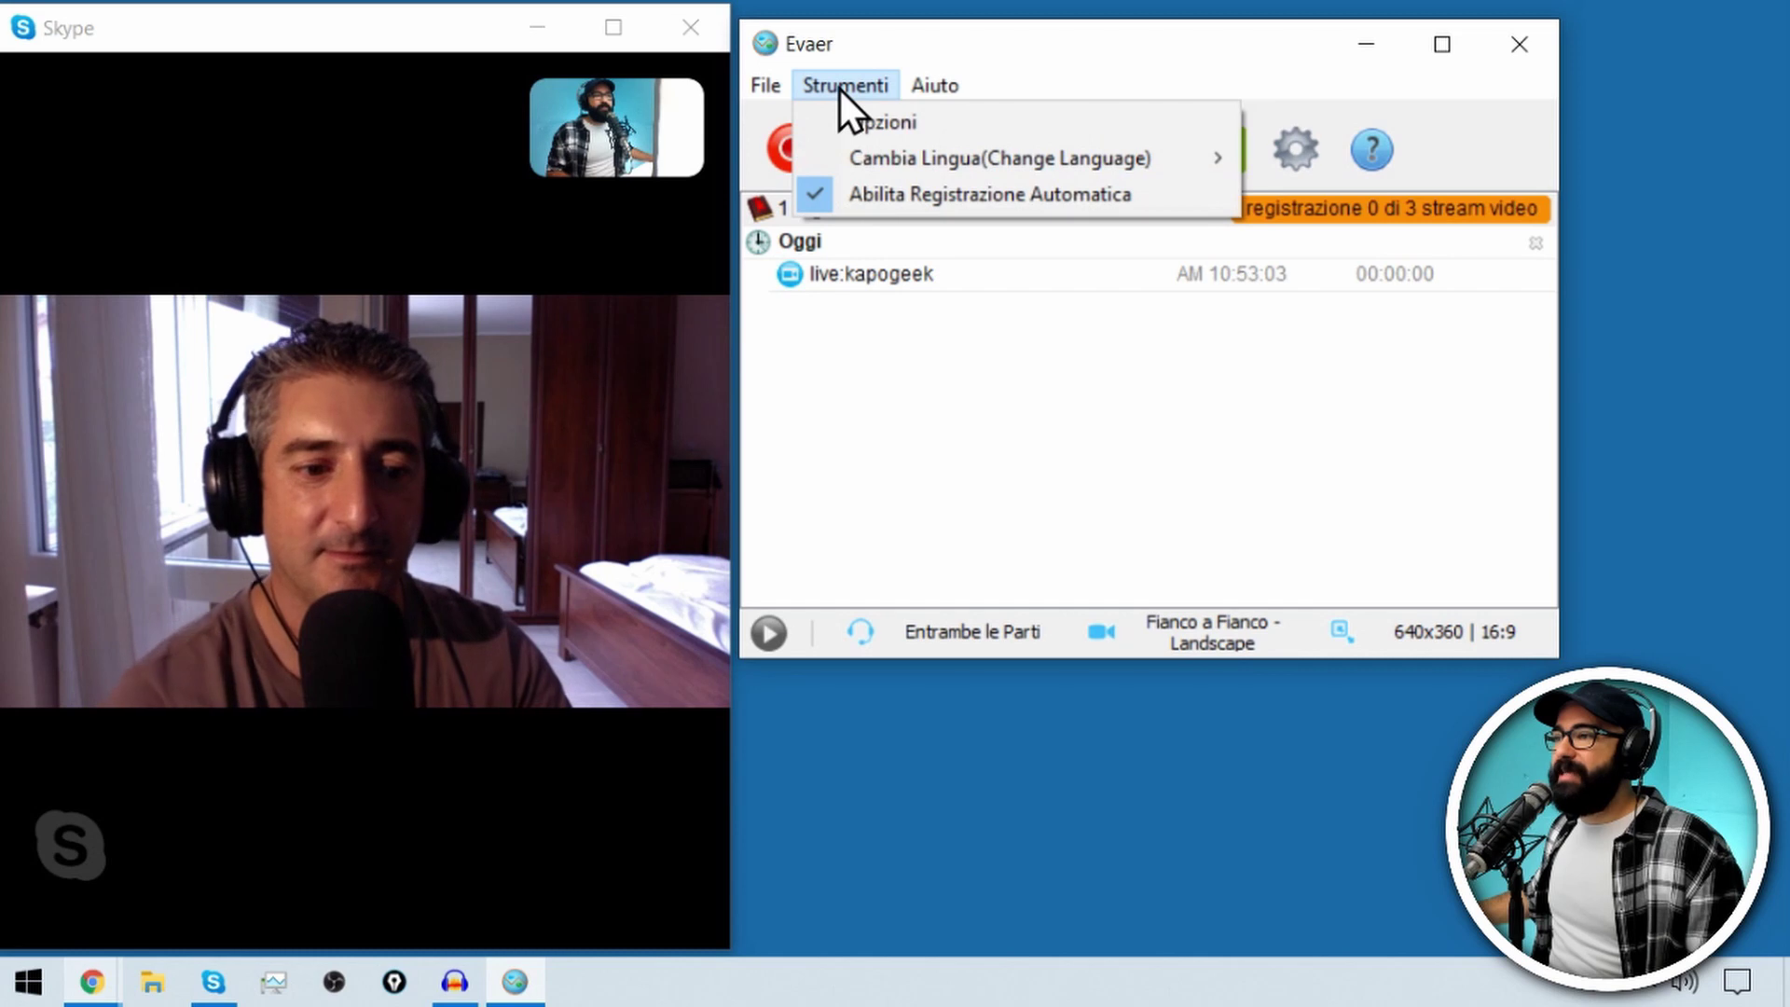
left_click(954, 121)
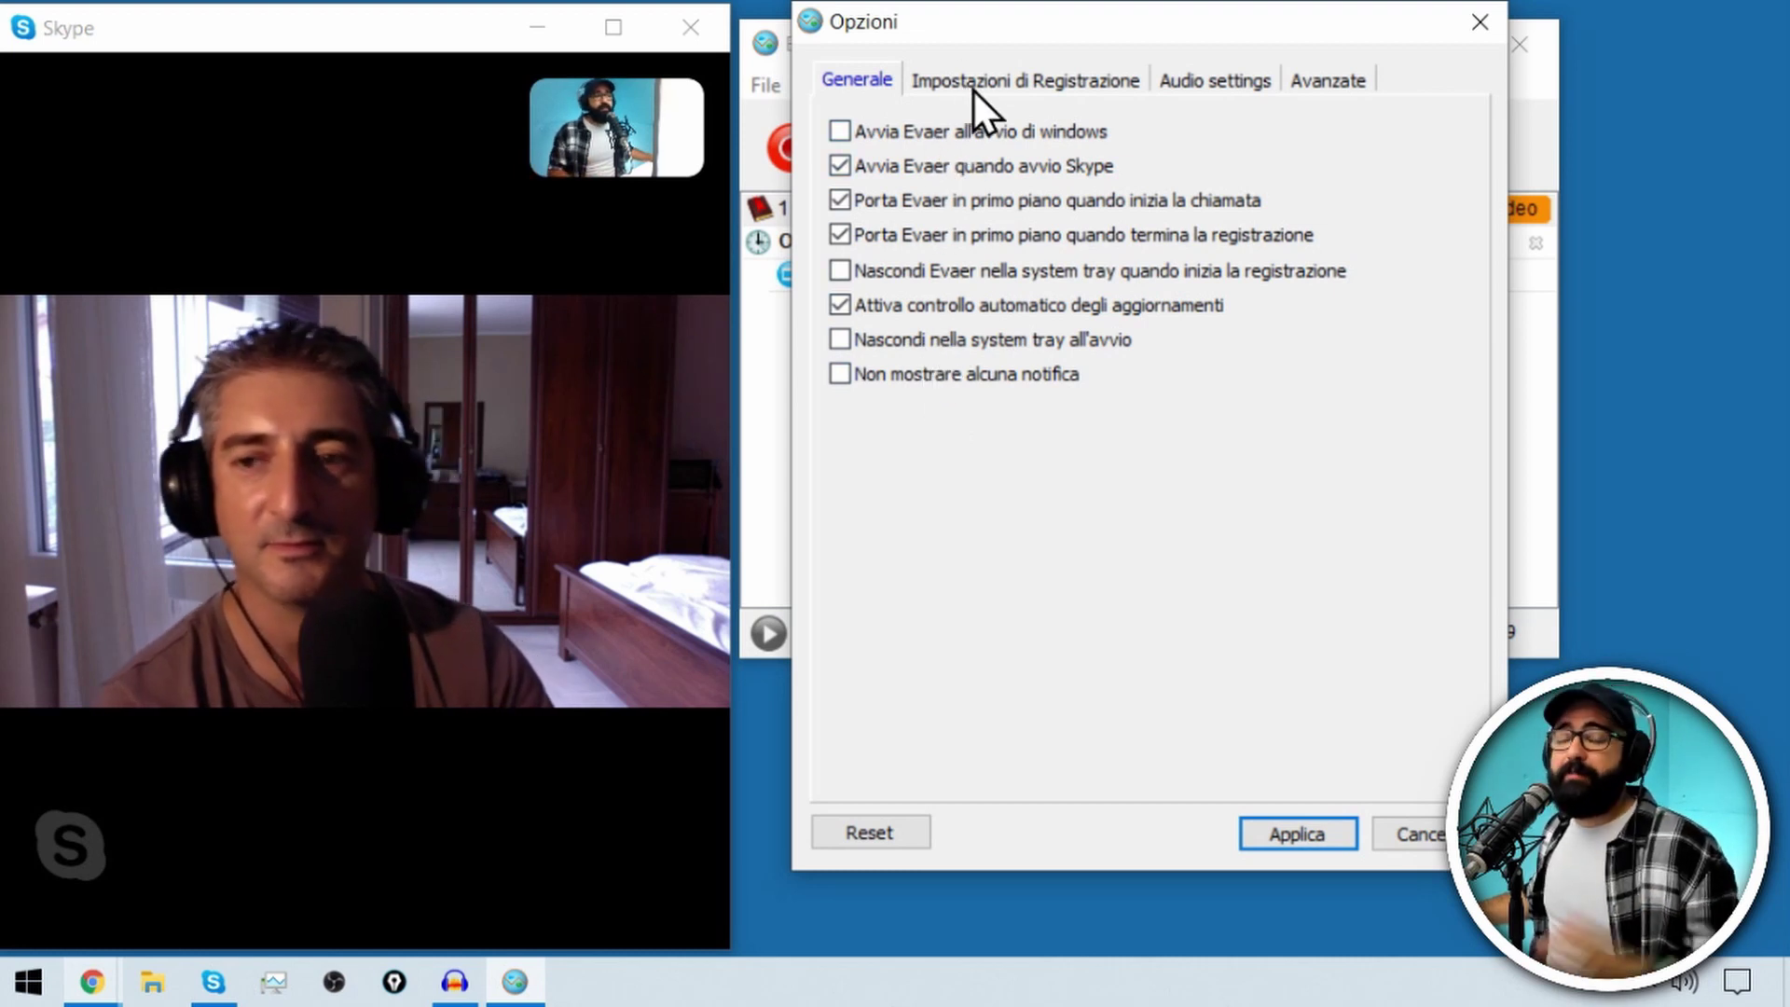
left_click(1020, 79)
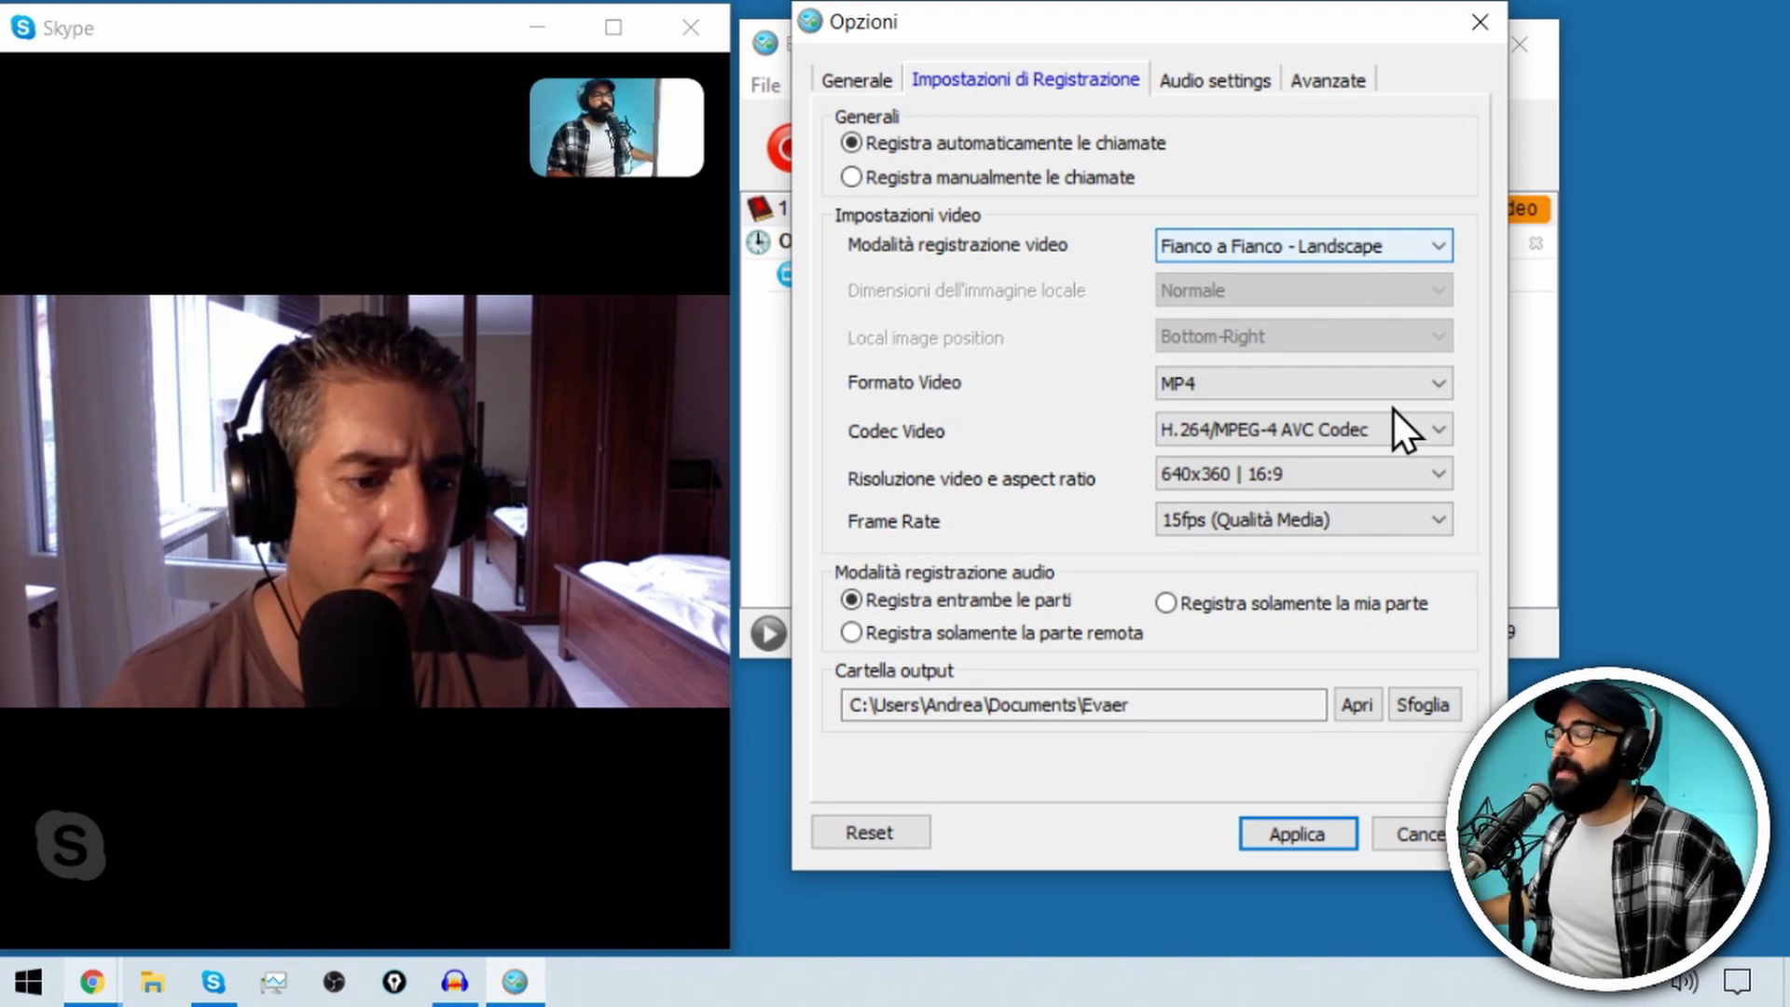
left_click(1354, 248)
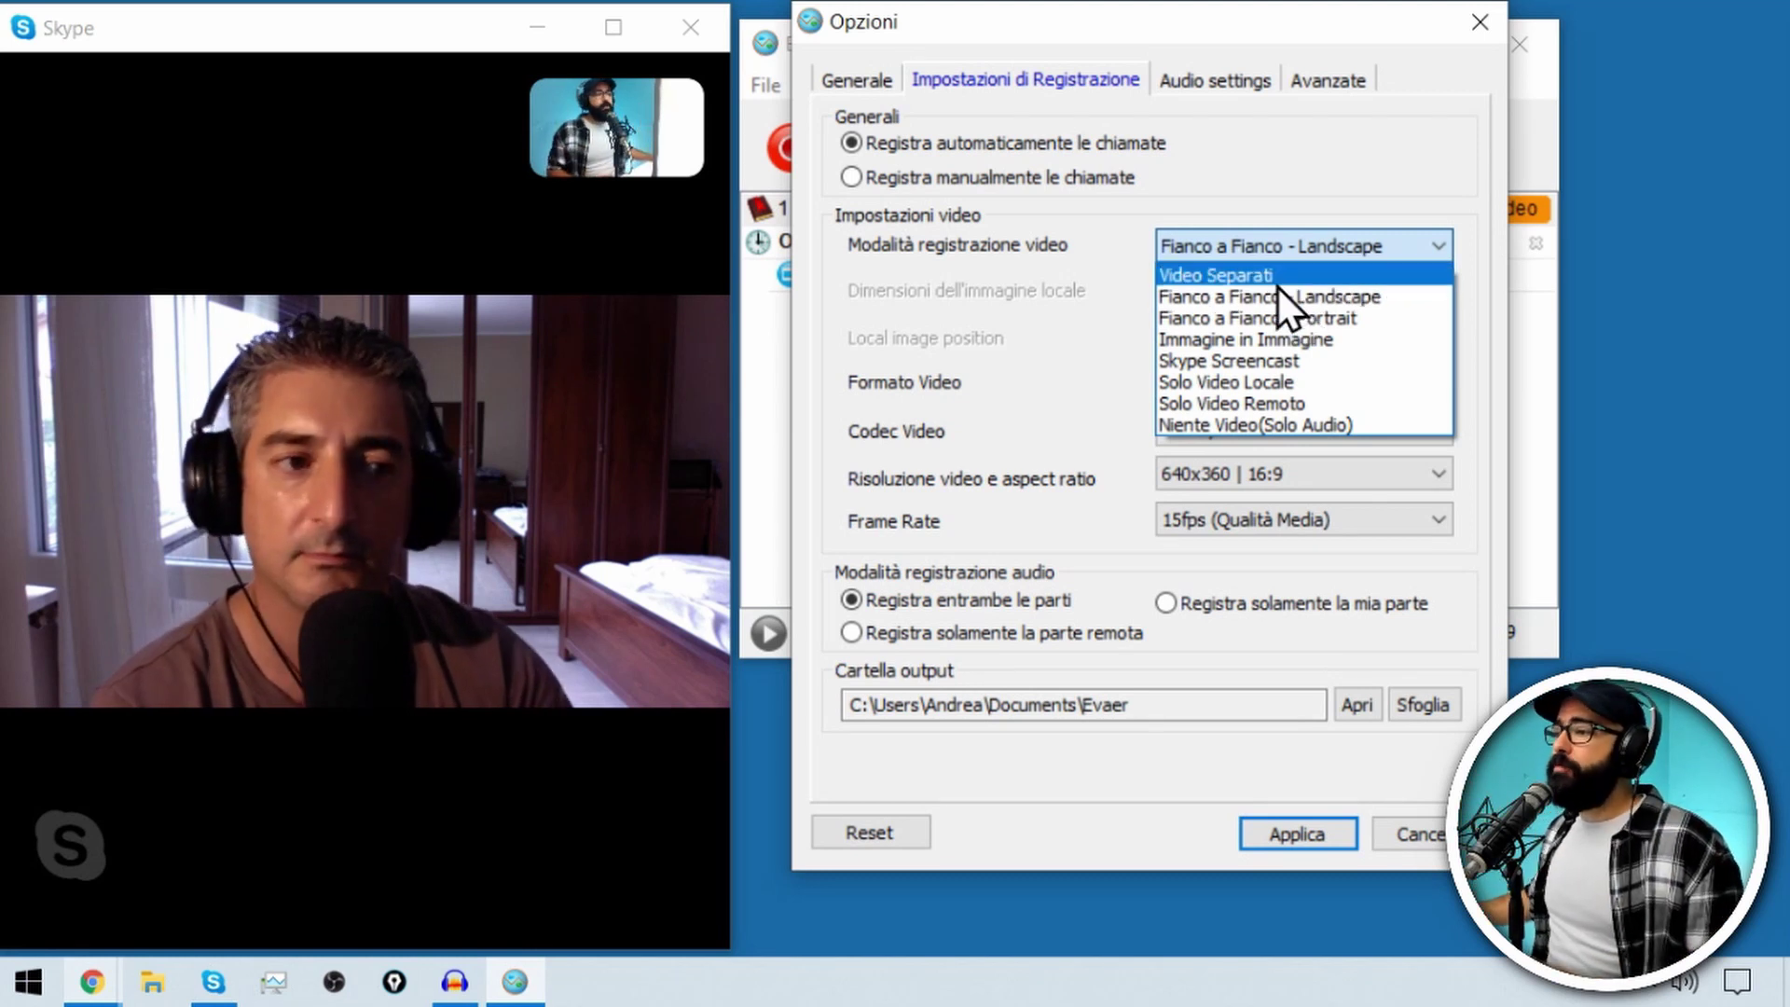
left_click(1345, 421)
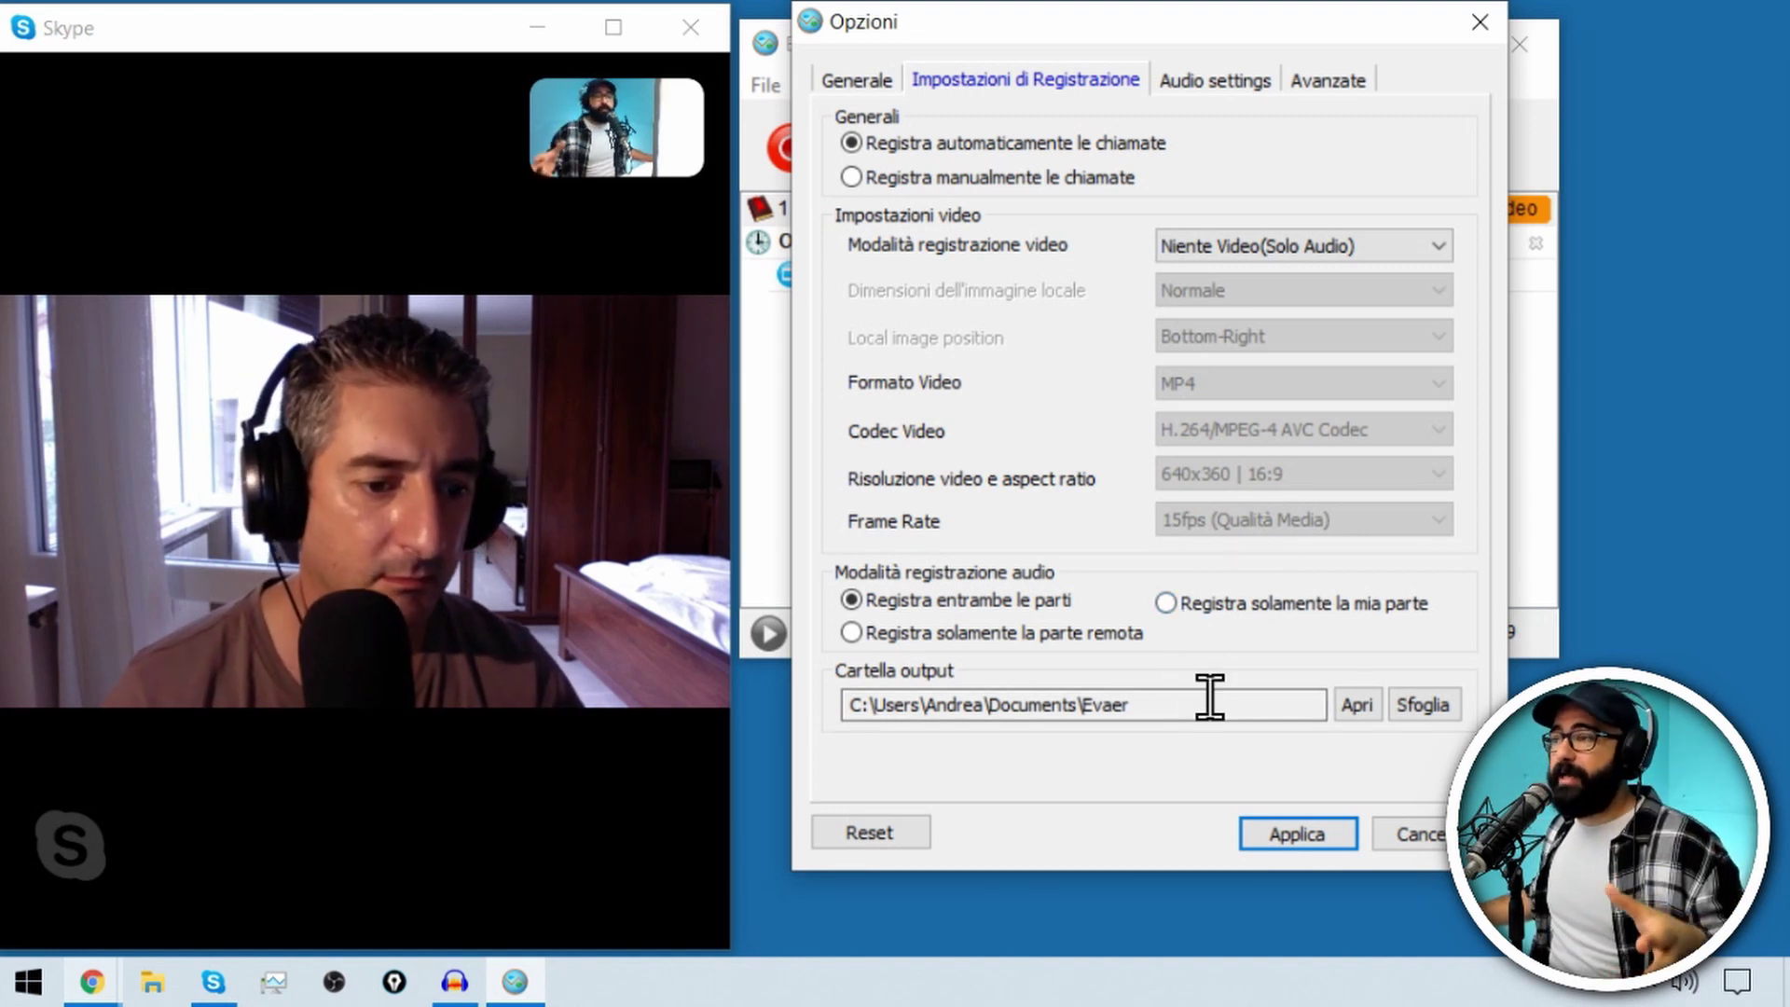
- Set the audio streams source to Capture from the Skype directly, review the advanced options and apply the settings
left_click(1194, 81)
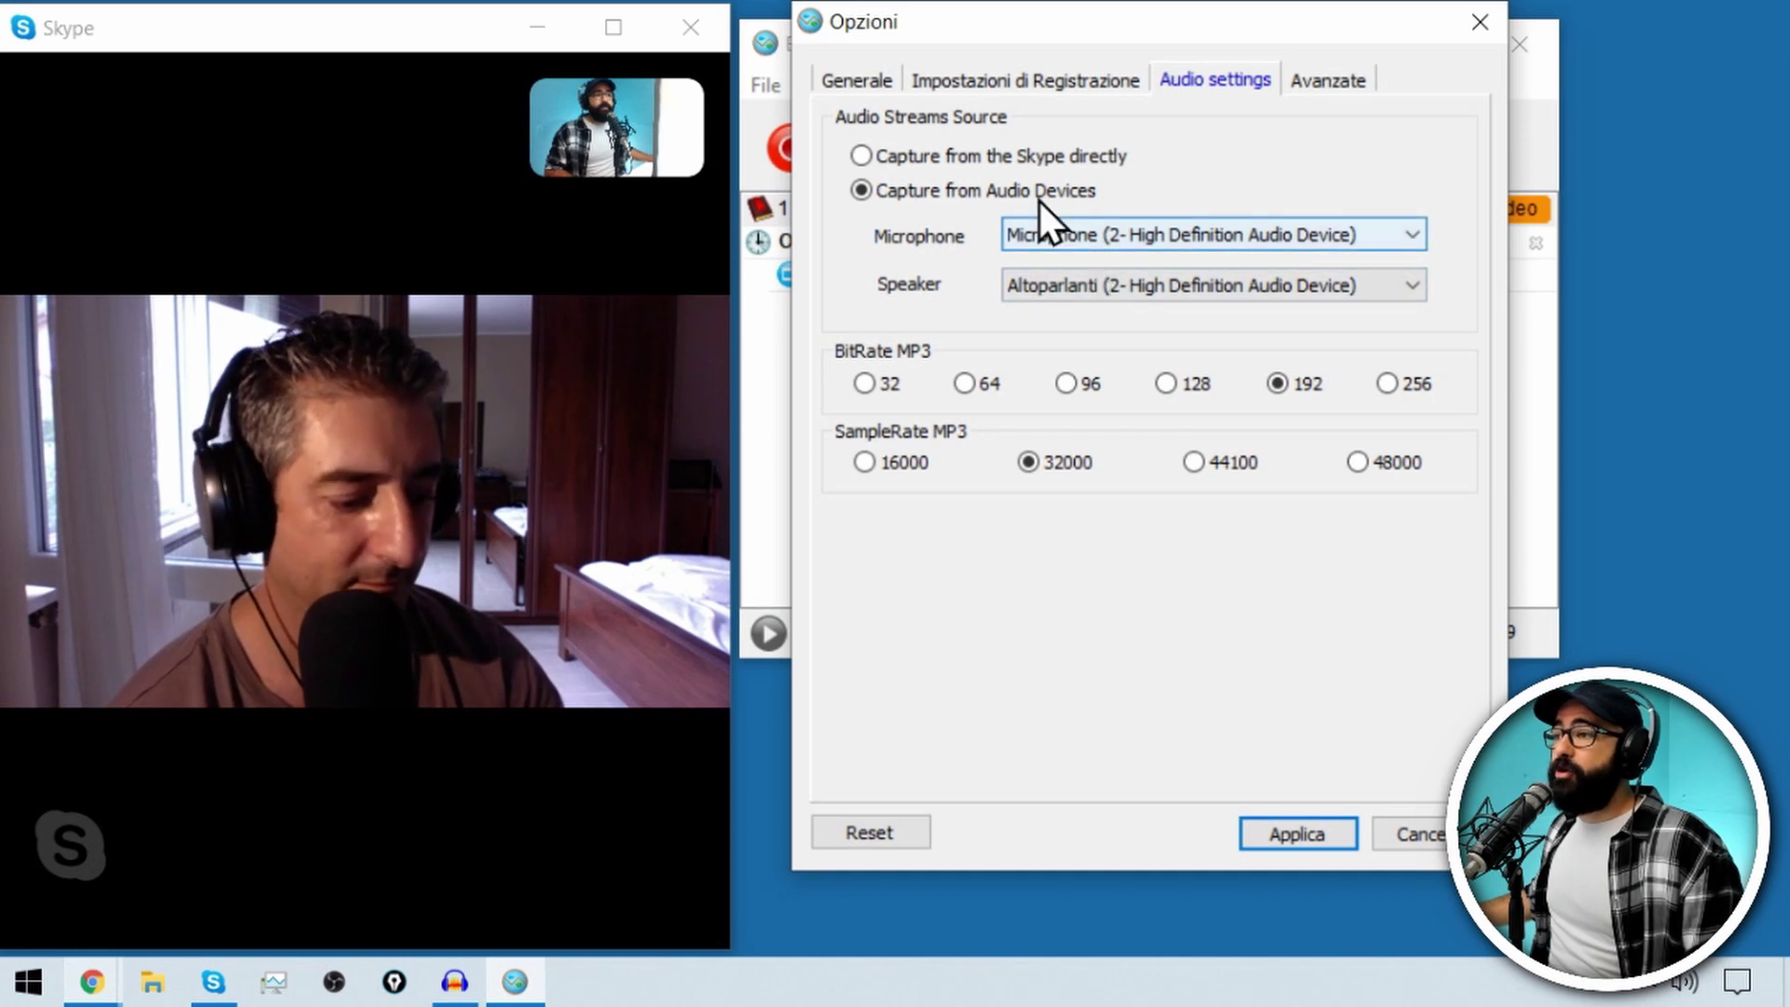
left_click(947, 162)
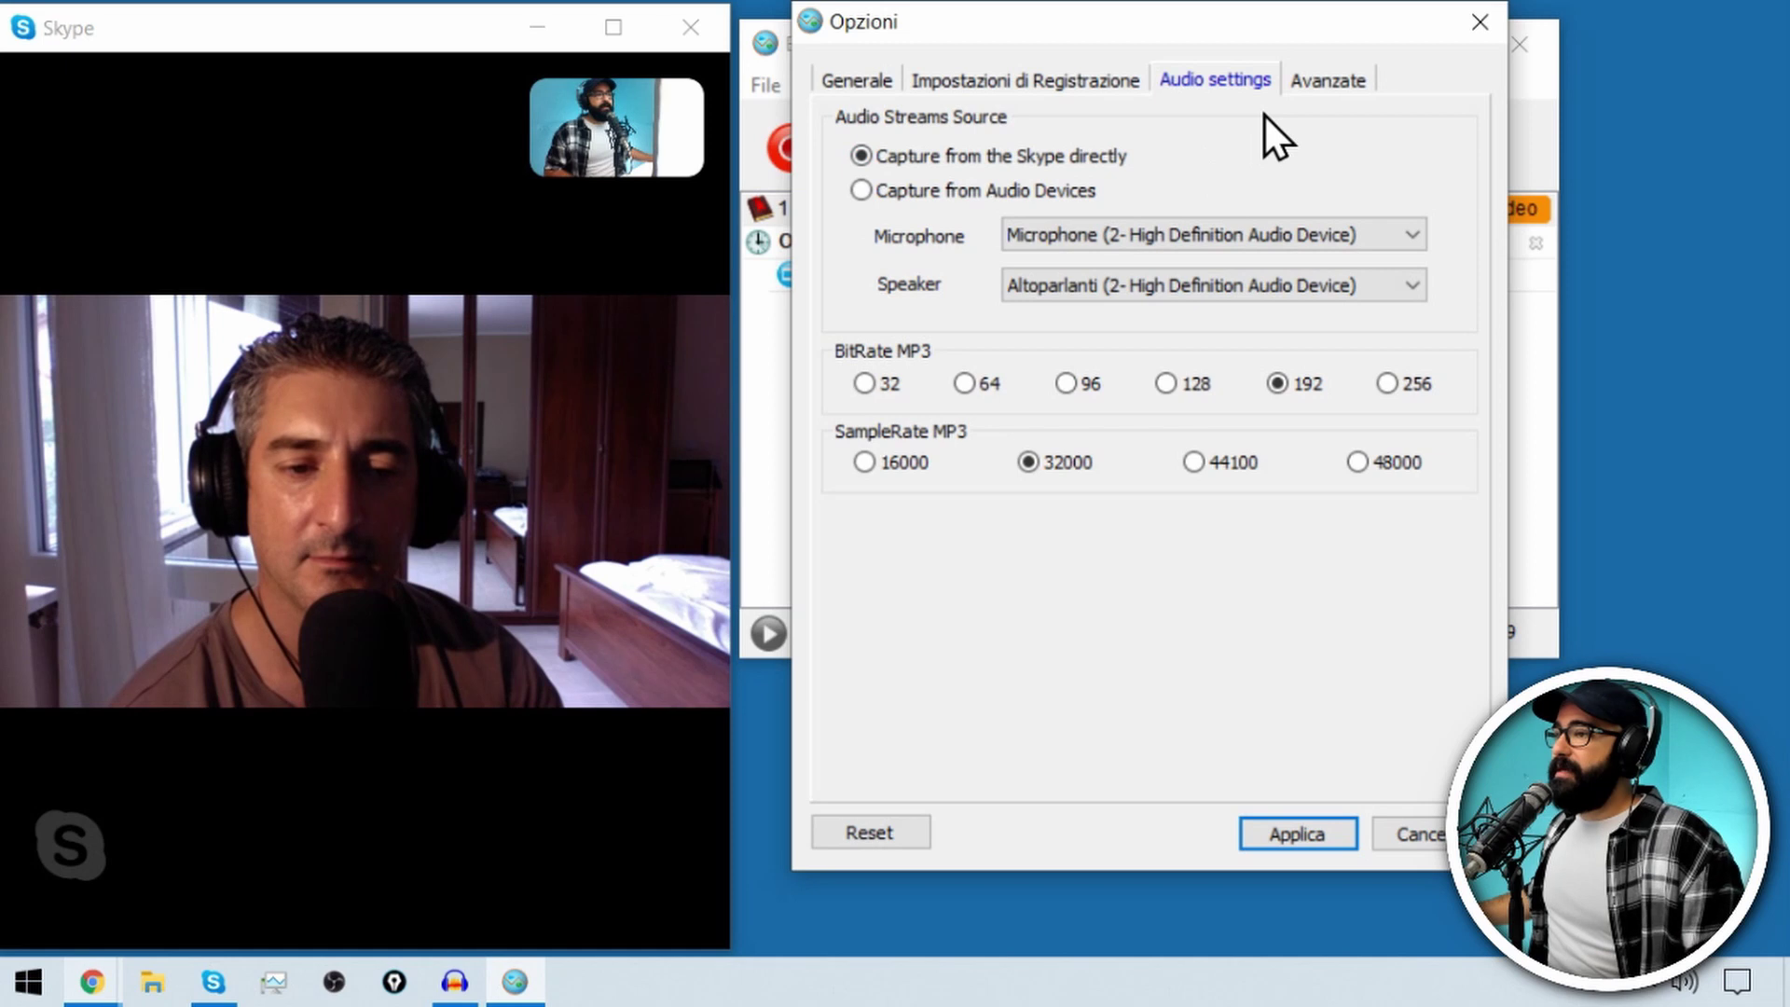
left_click(1335, 83)
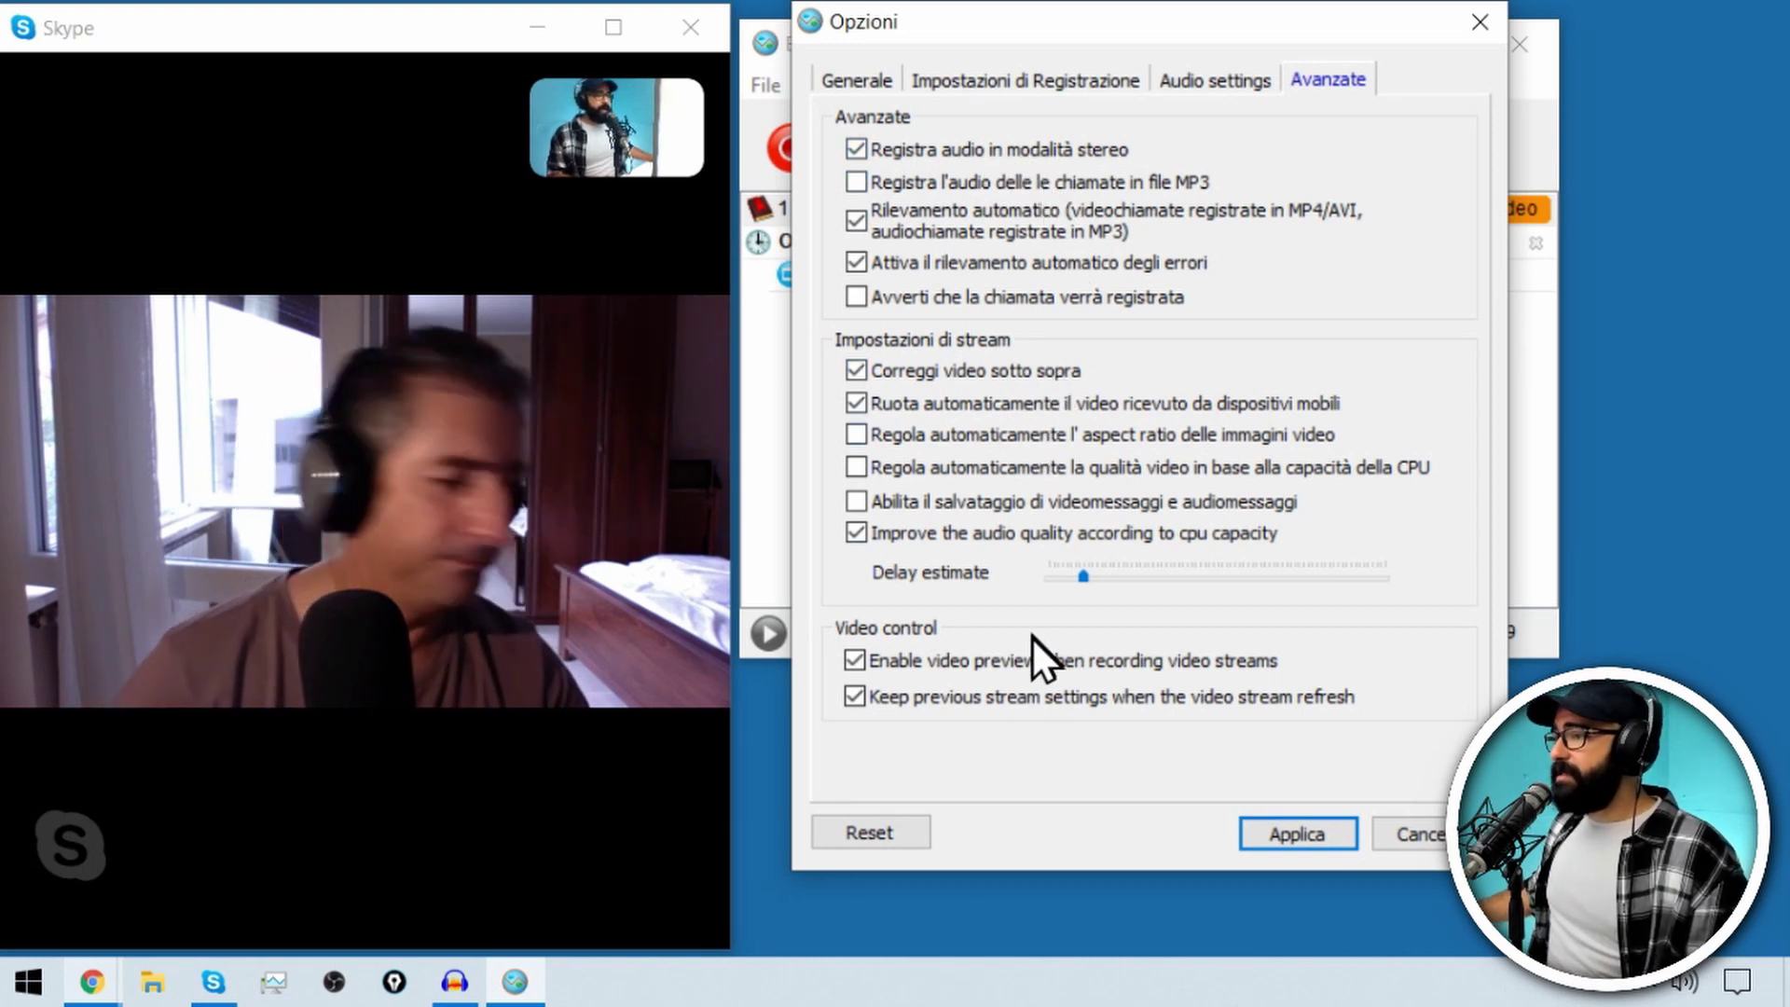
left_click(1301, 838)
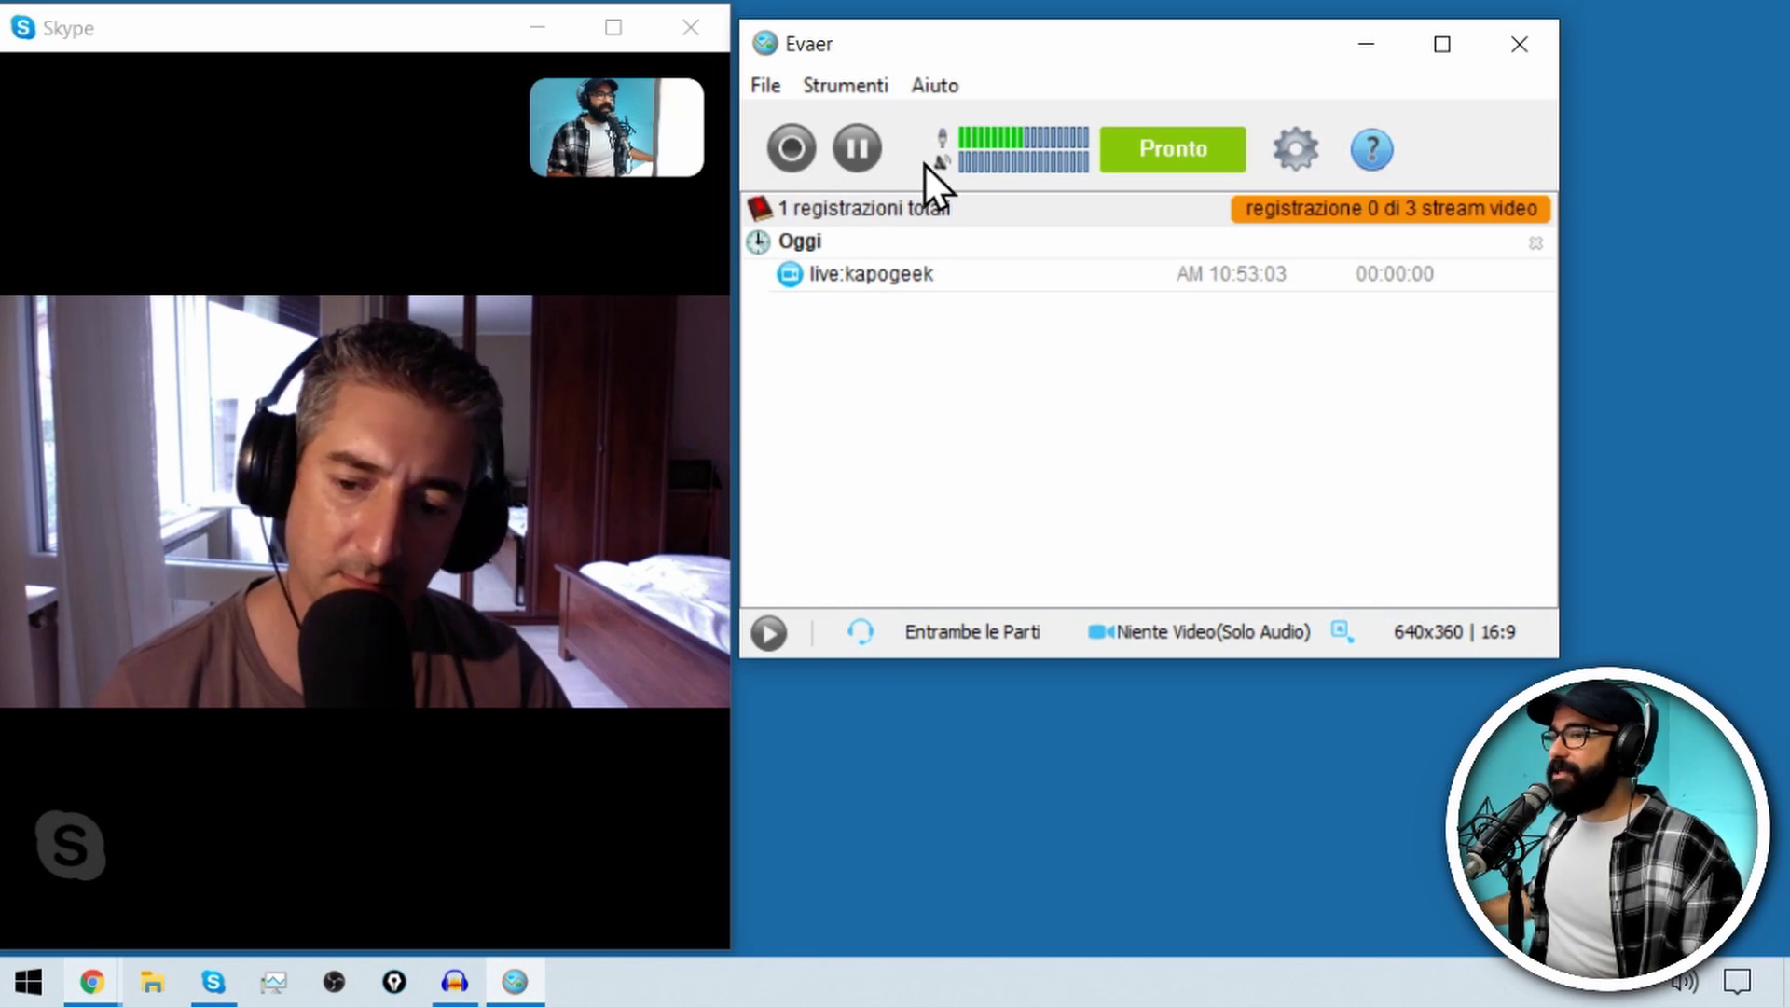
- End the current Skype call and start a new video call with the same contact
mouse_move(432, 620)
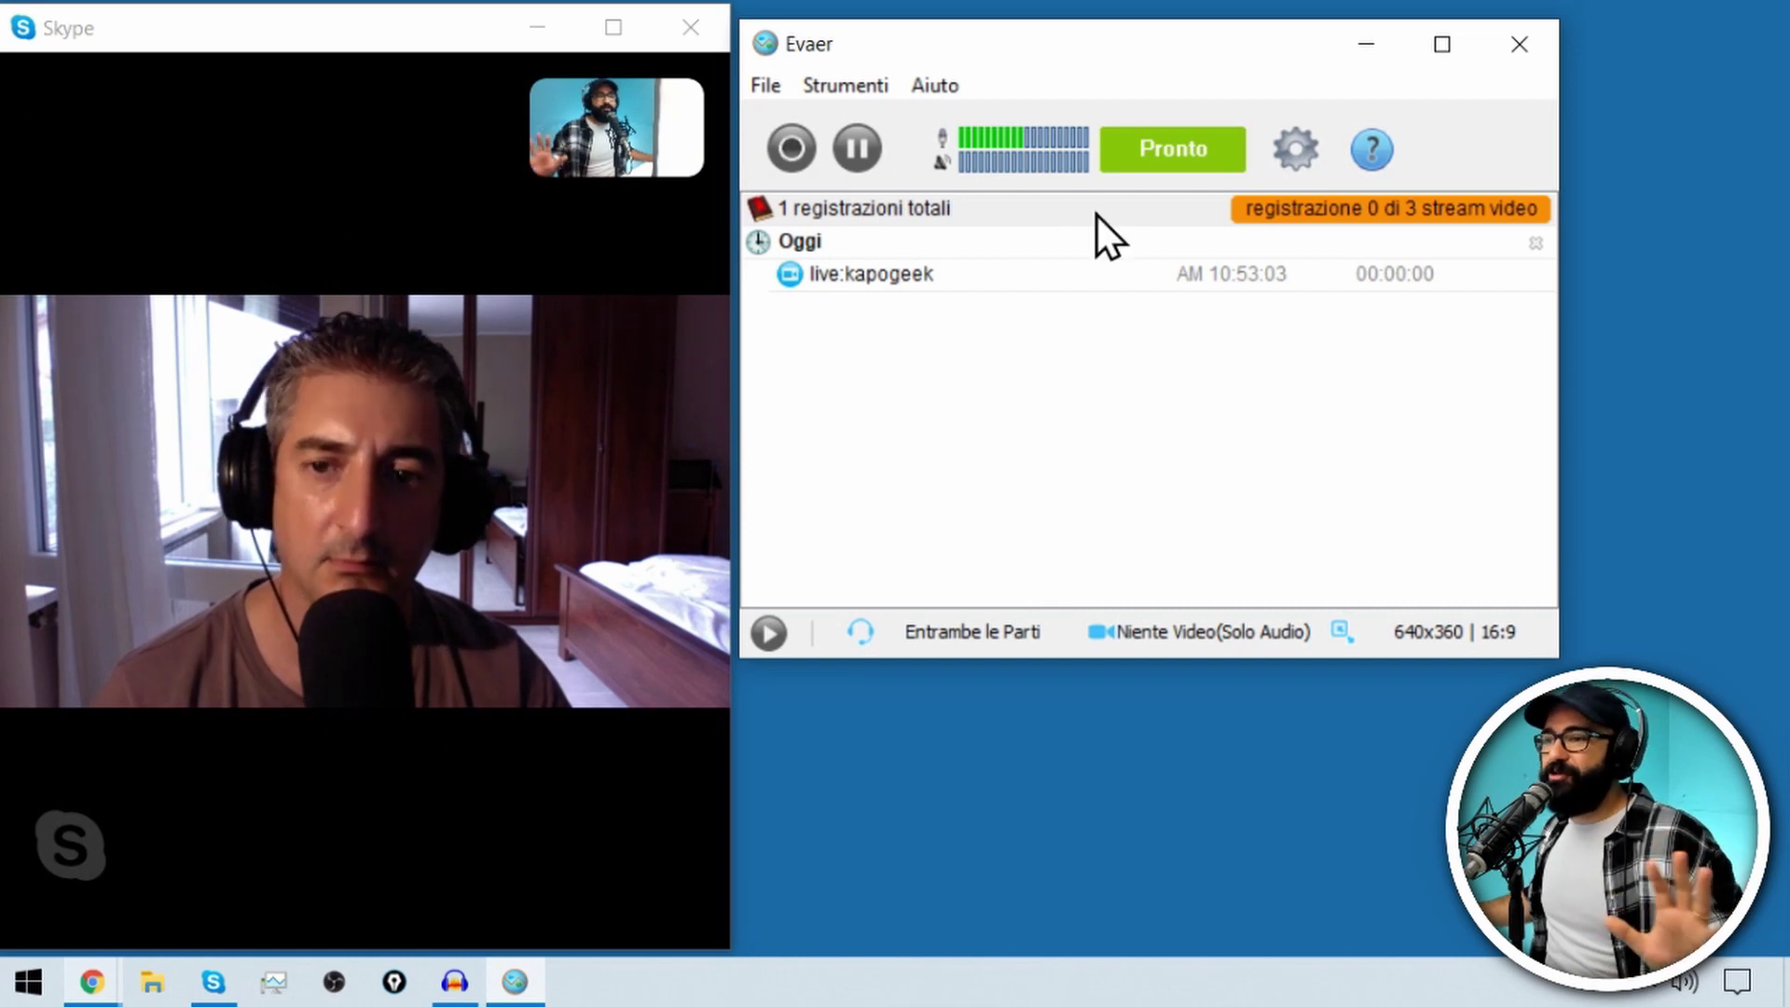
mouse_move(534, 466)
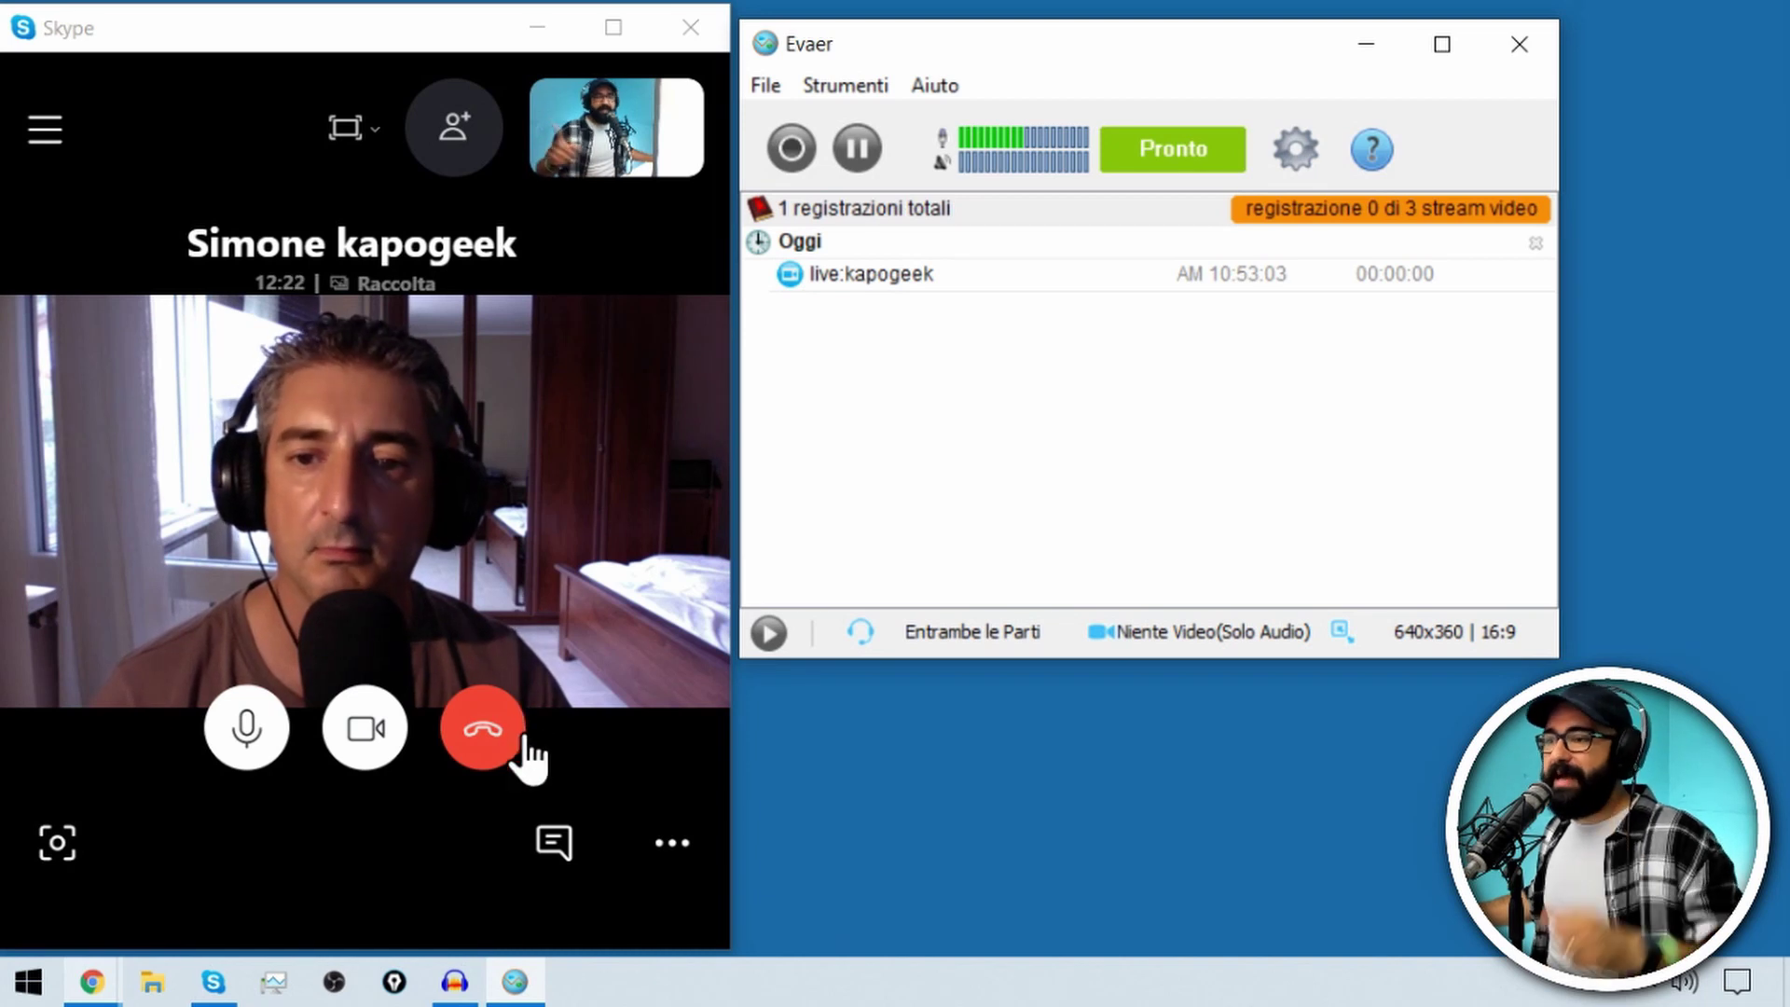
left_click(491, 757)
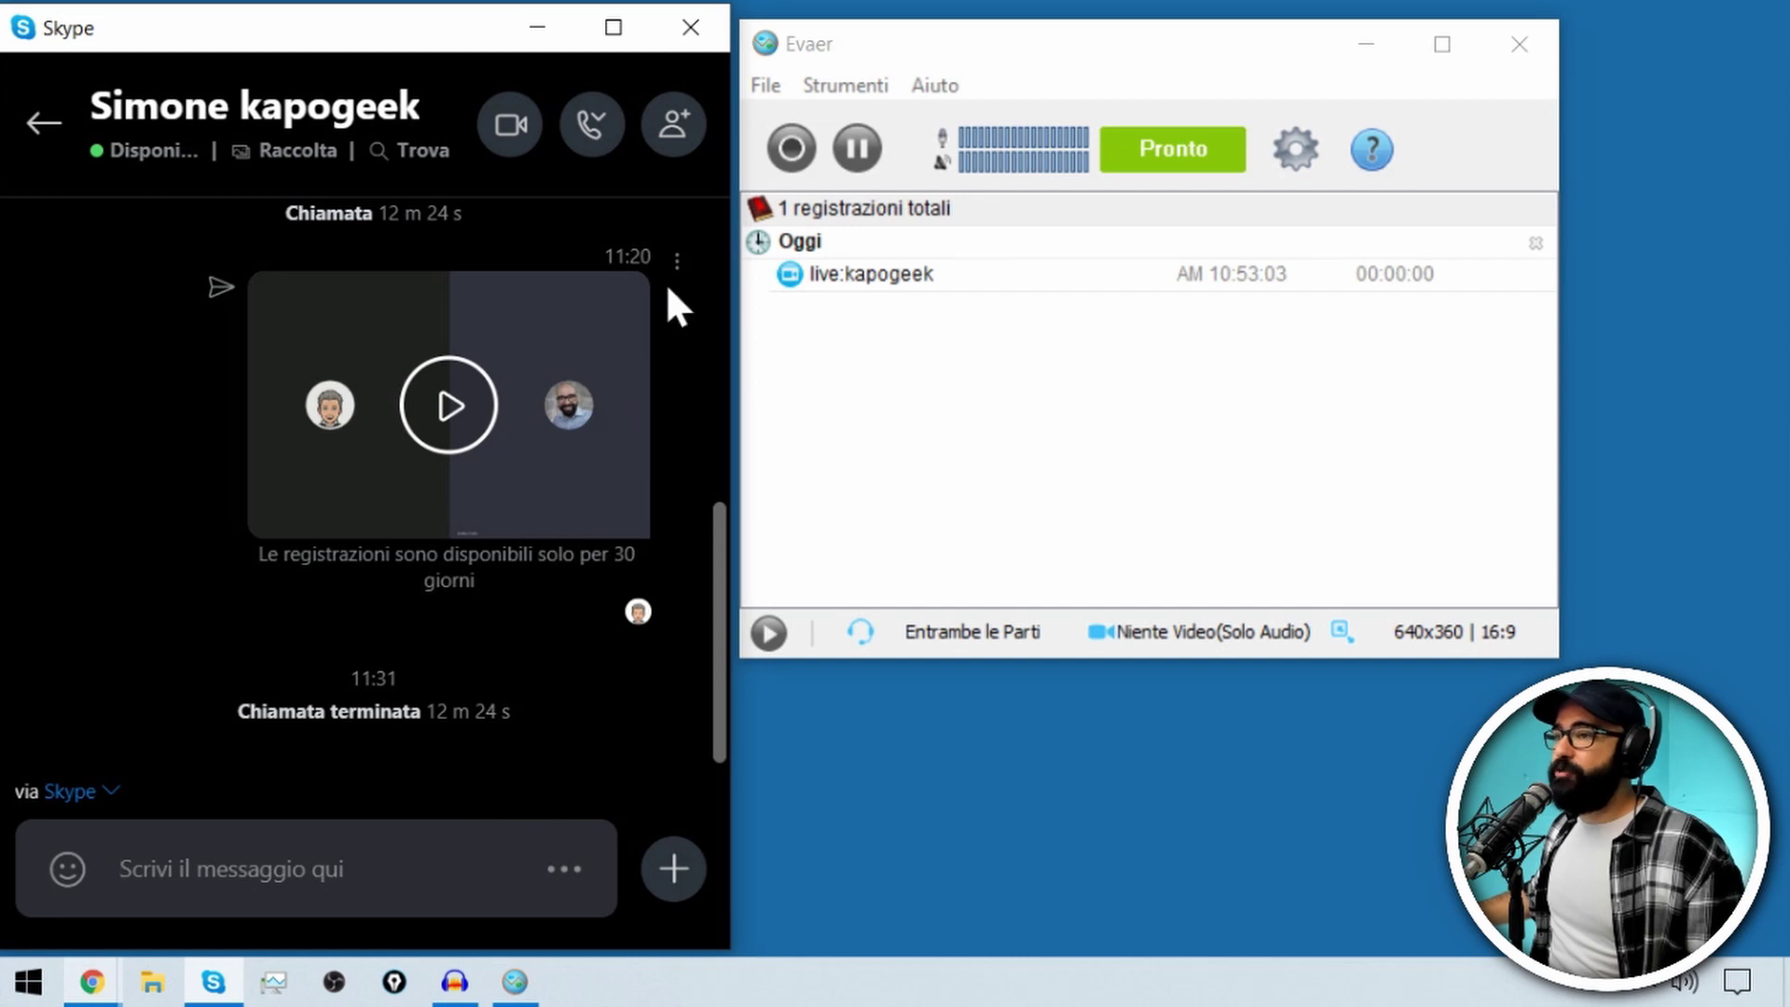
left_click(508, 129)
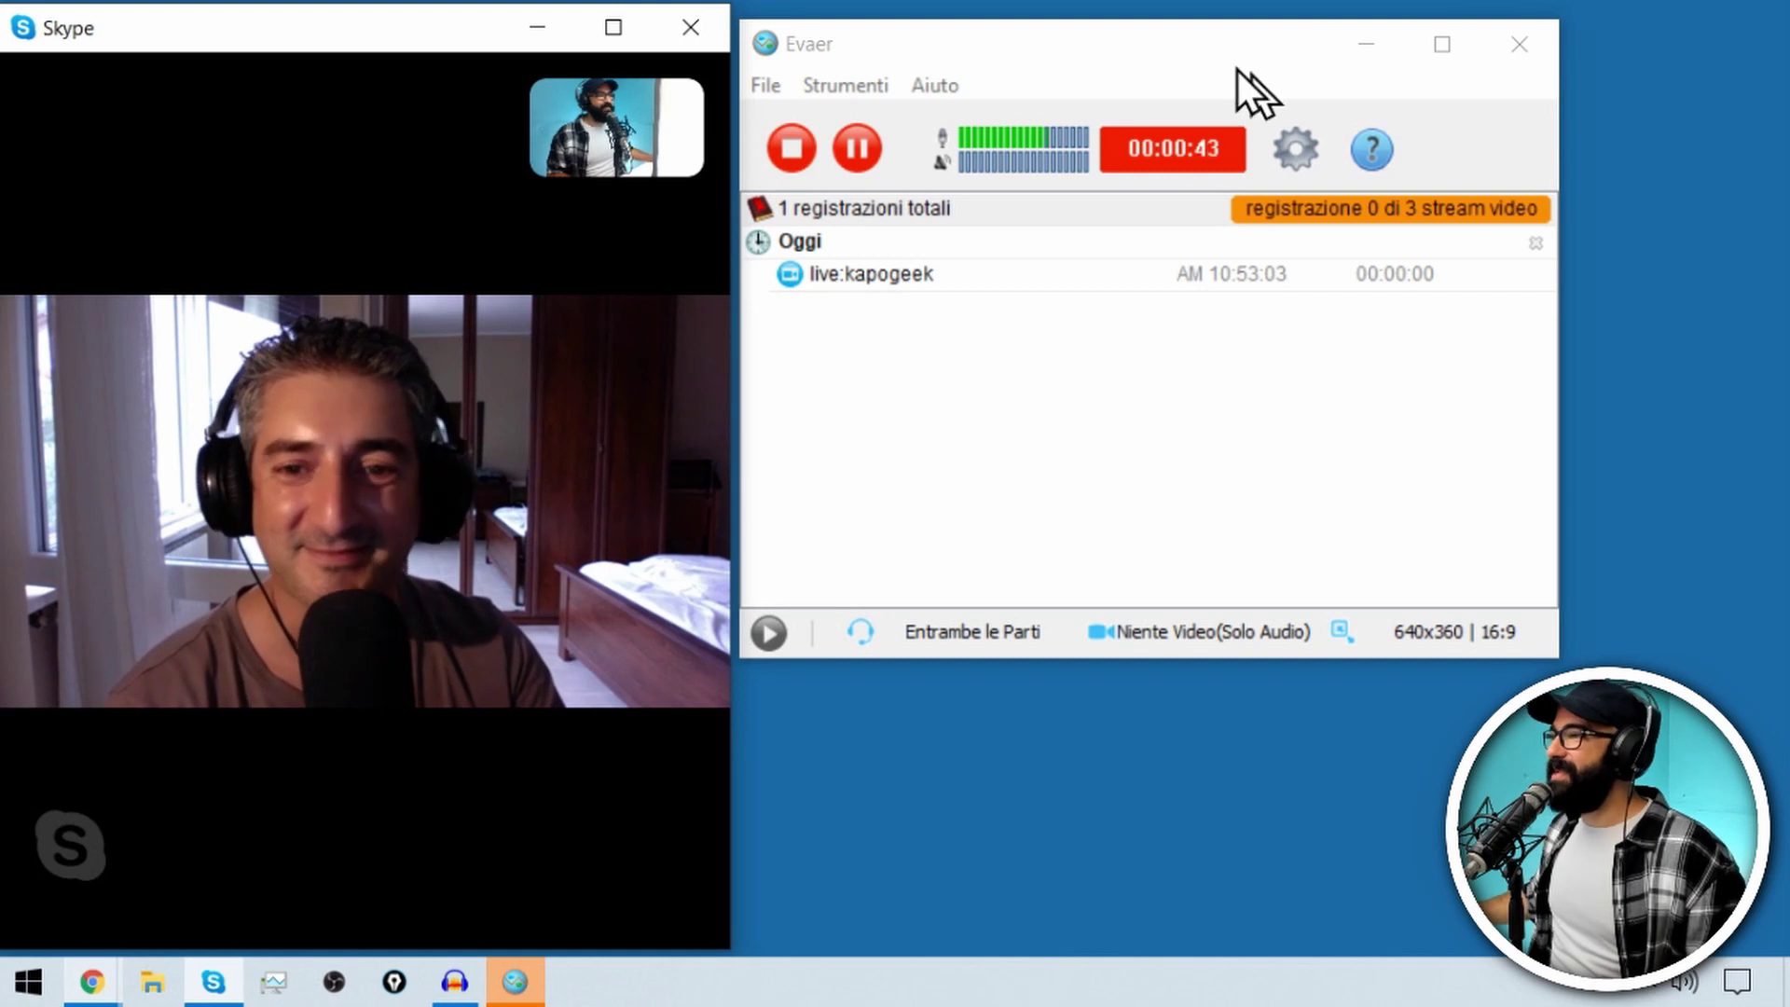
- Stop the ongoing Skype call recording in Evaer
left_click(1192, 48)
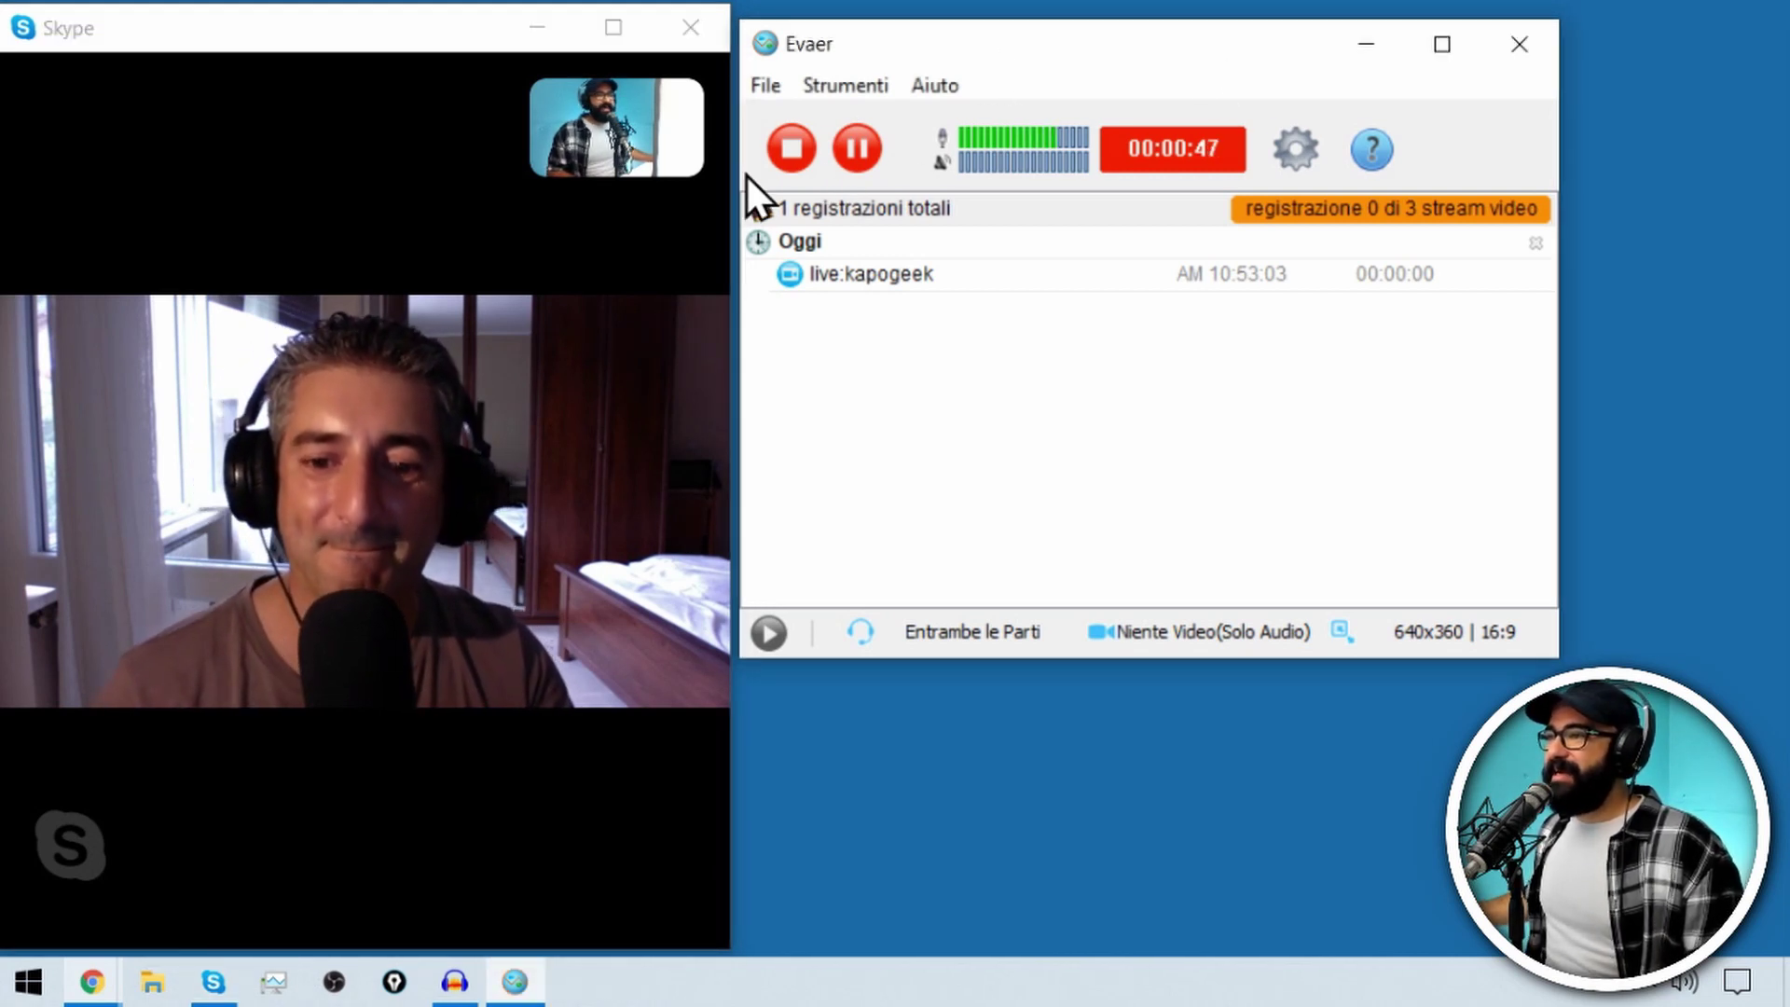
mouse_move(417, 363)
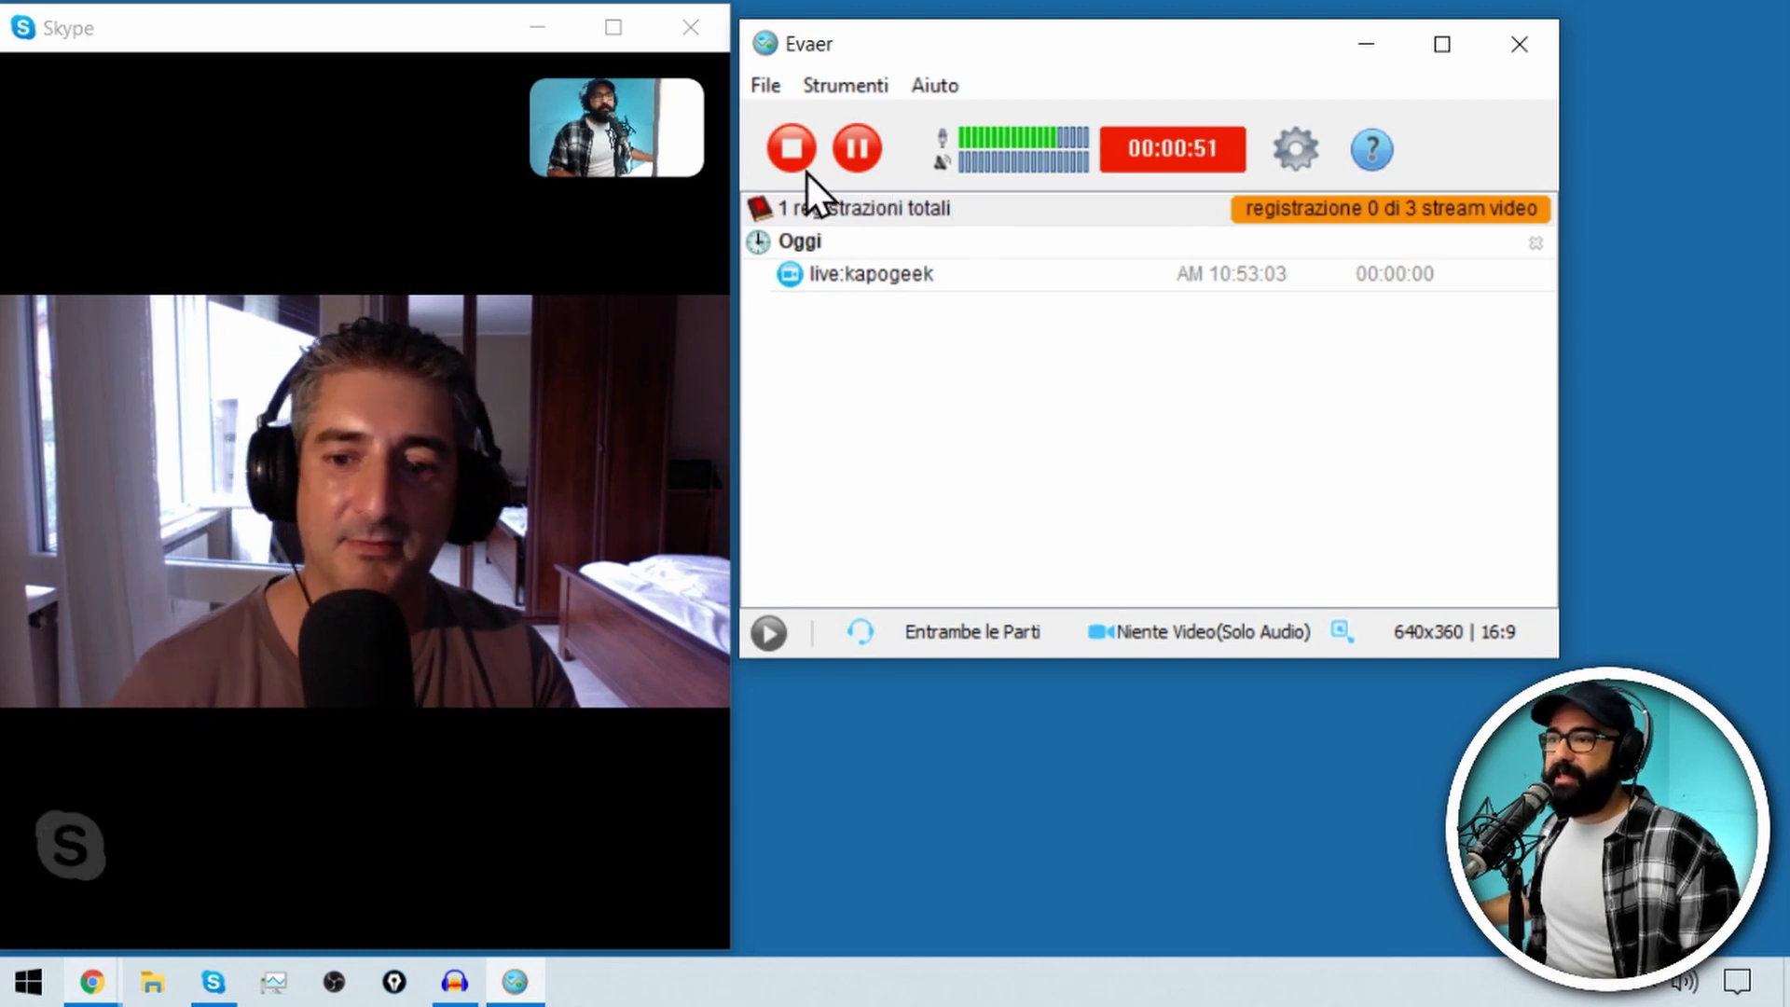
mouse_move(667, 390)
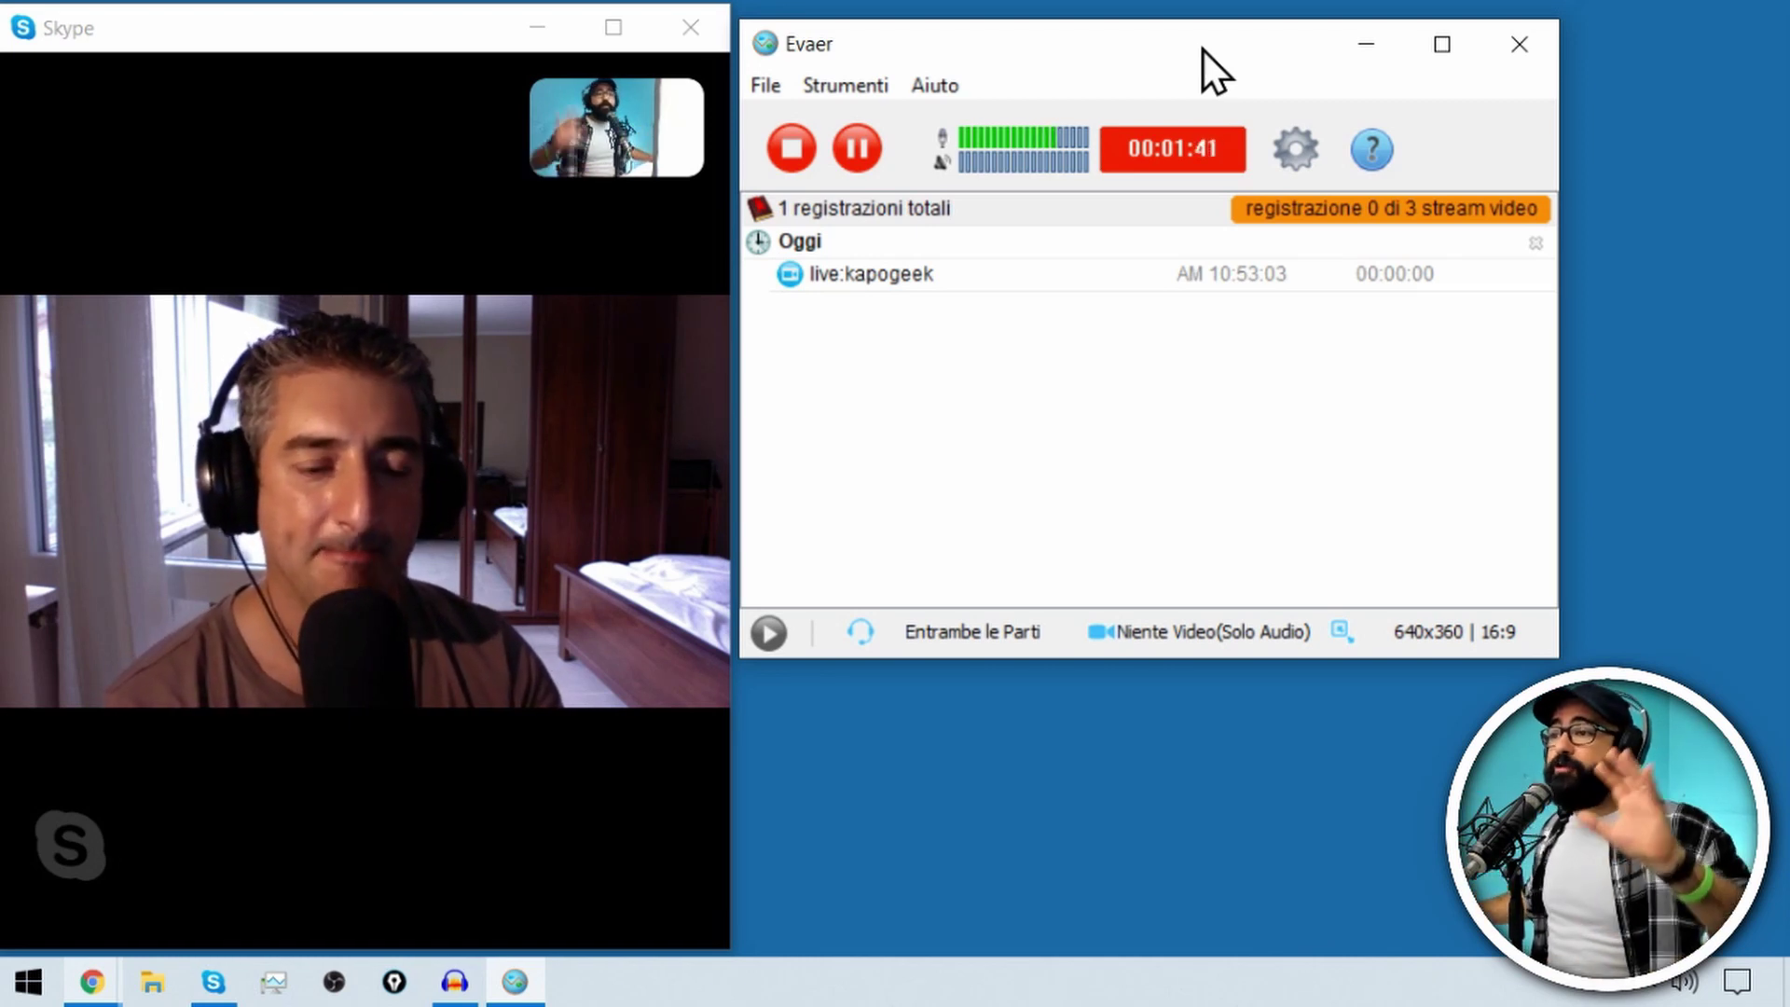
left_click(793, 155)
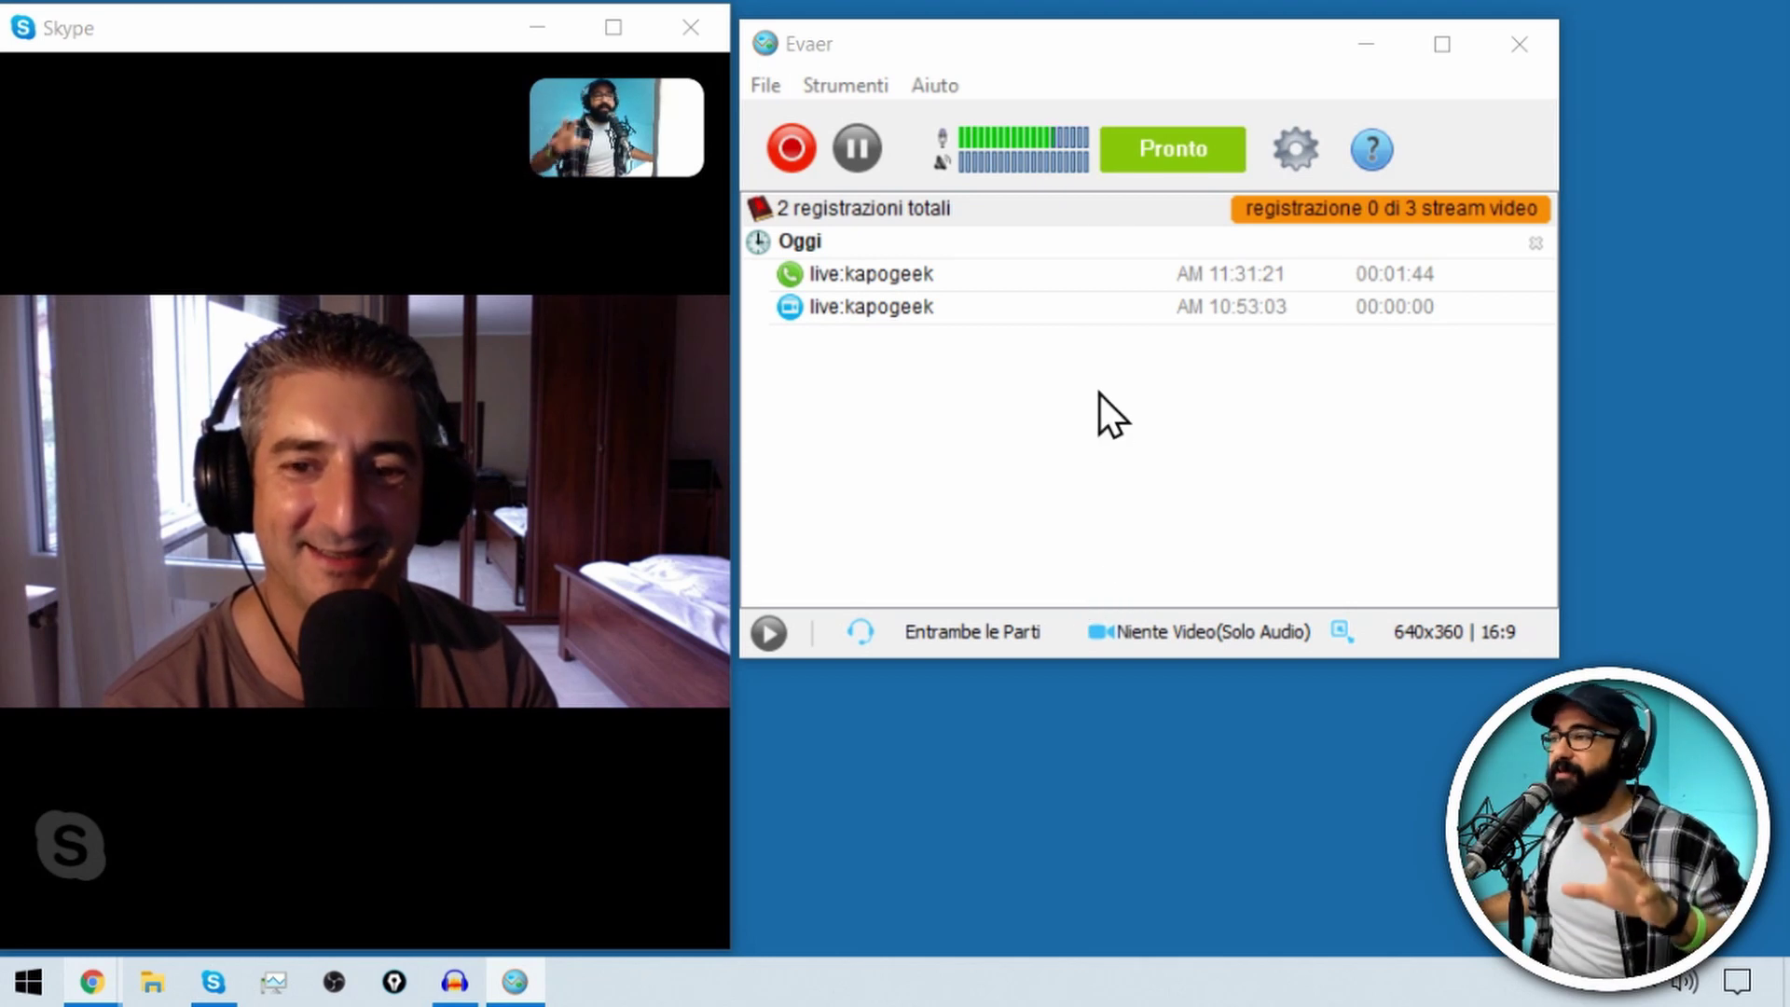
left_click(1108, 47)
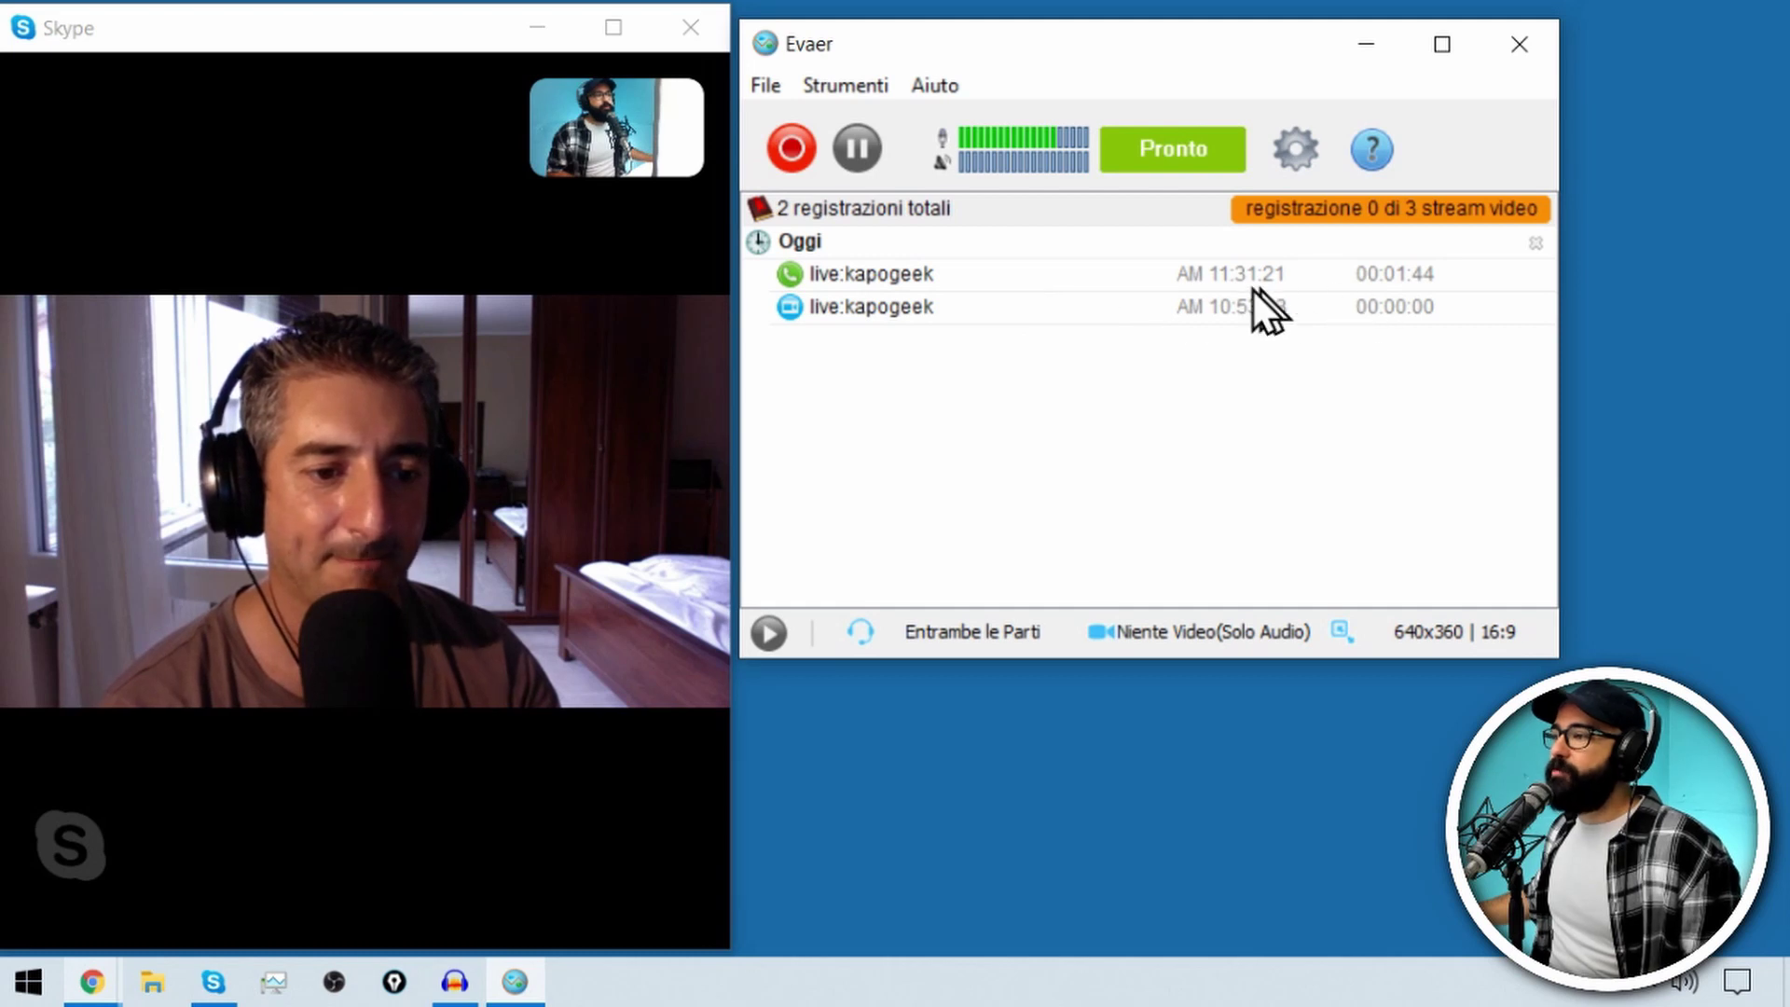
- Open the newest recording's folder from Evaer, widen the Nome column, select live-kapogeek_2019-08-12_11-31-21 and move the folder window aside
left_click(926, 284)
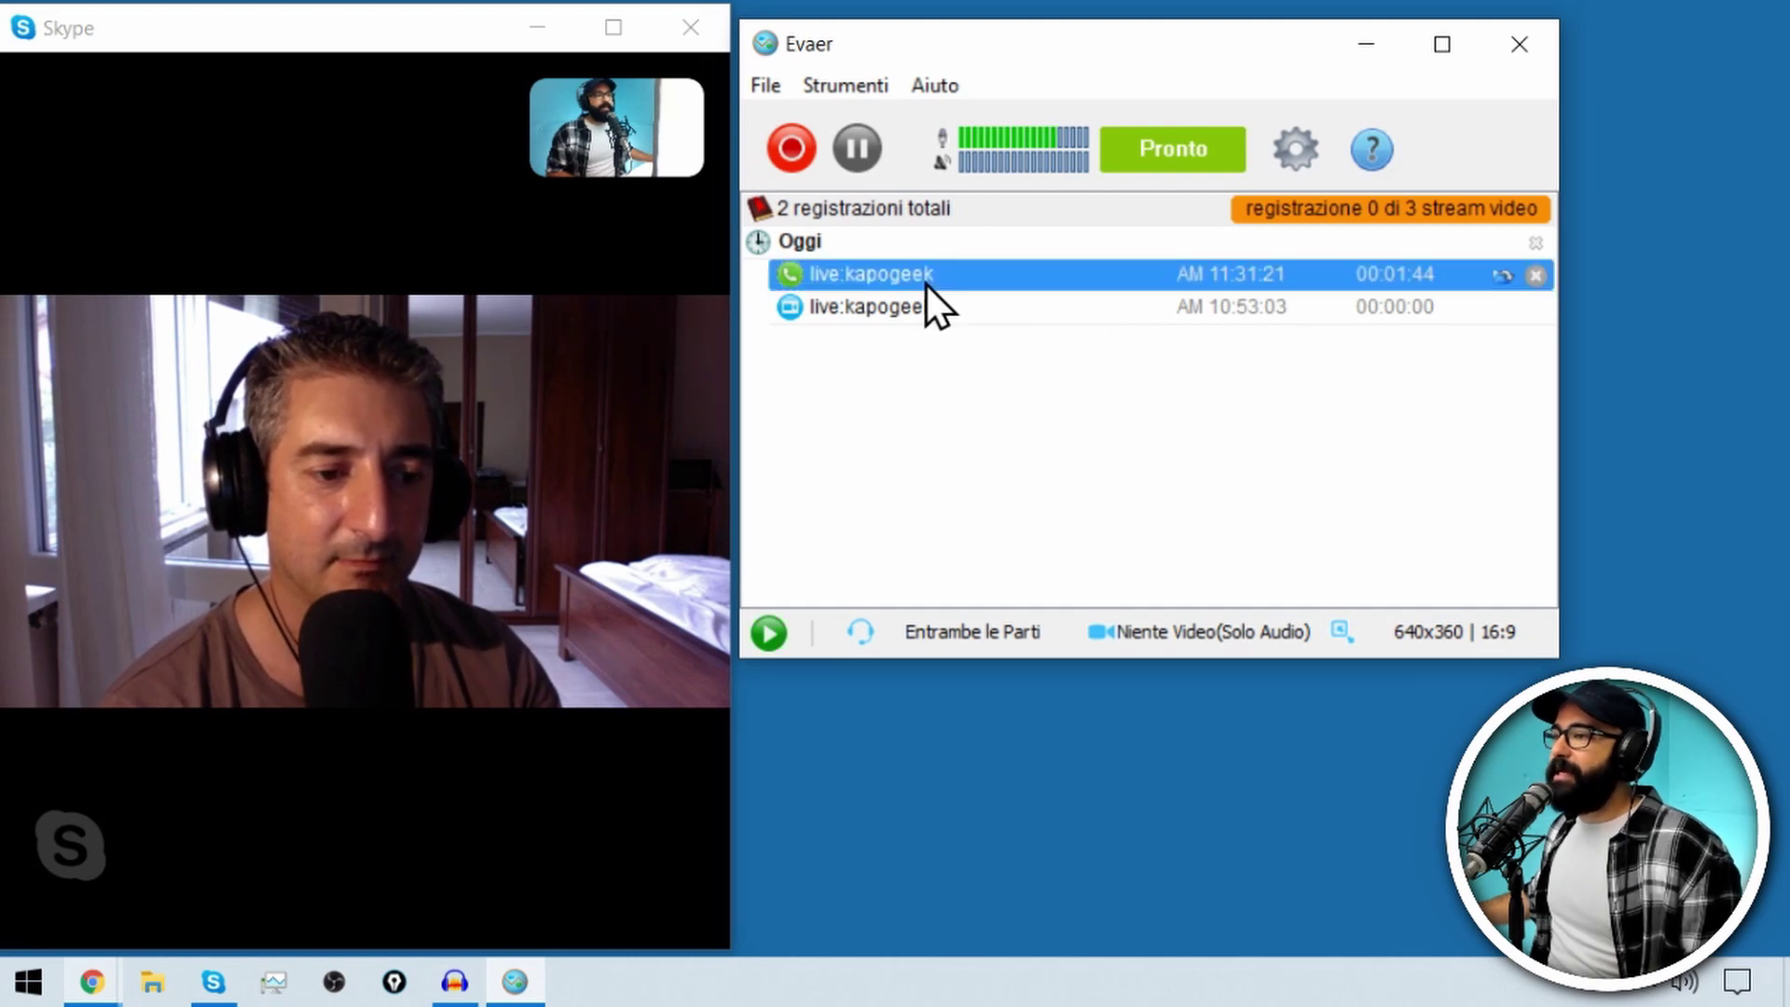
right_click(926, 283)
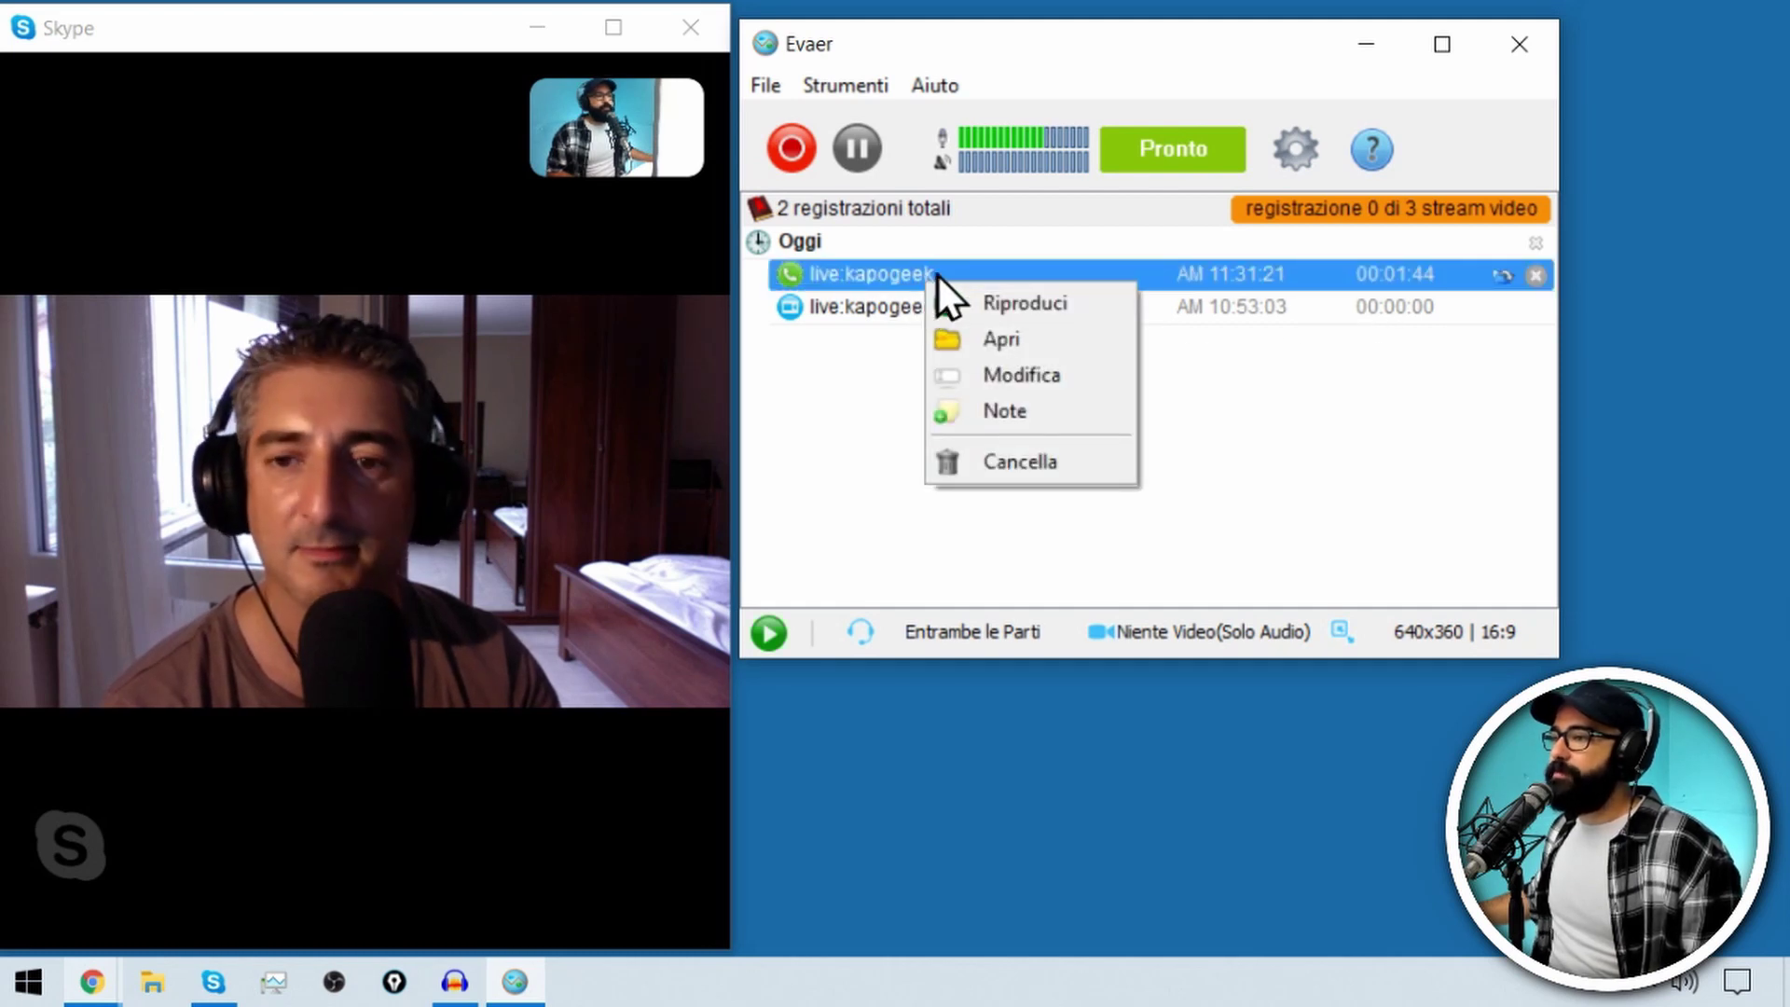
left_click(1059, 349)
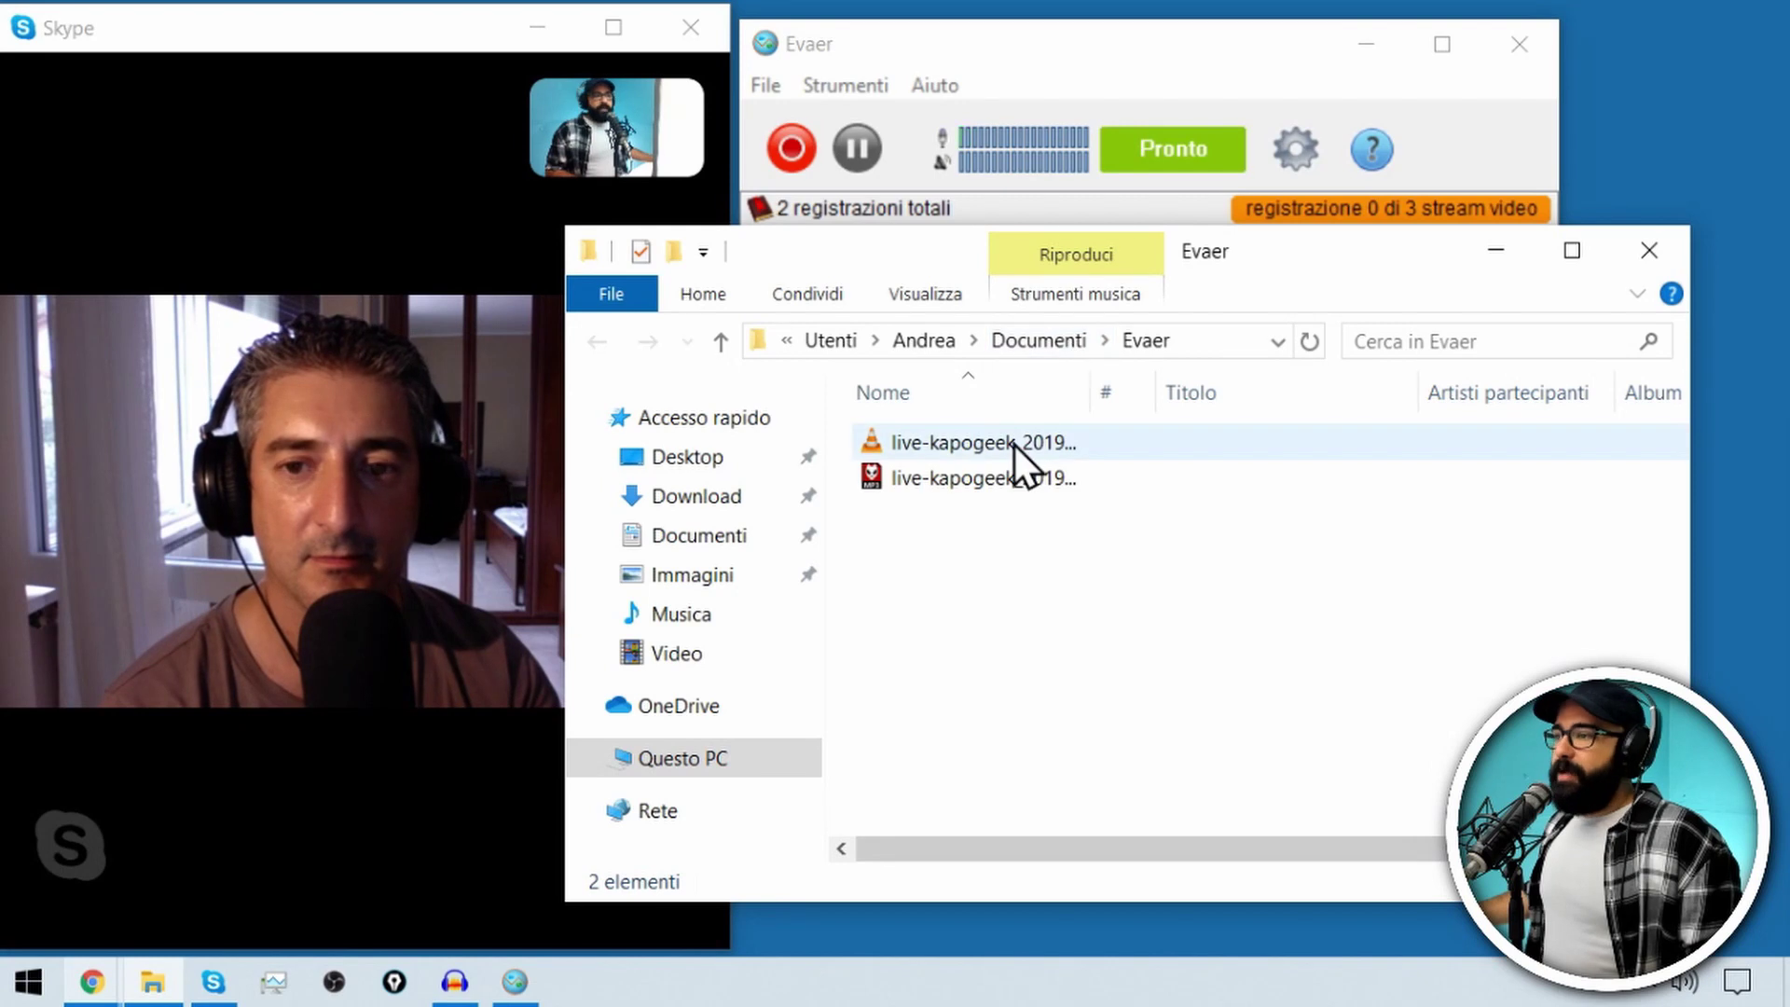
left_click_drag(1096, 392, 1295, 393)
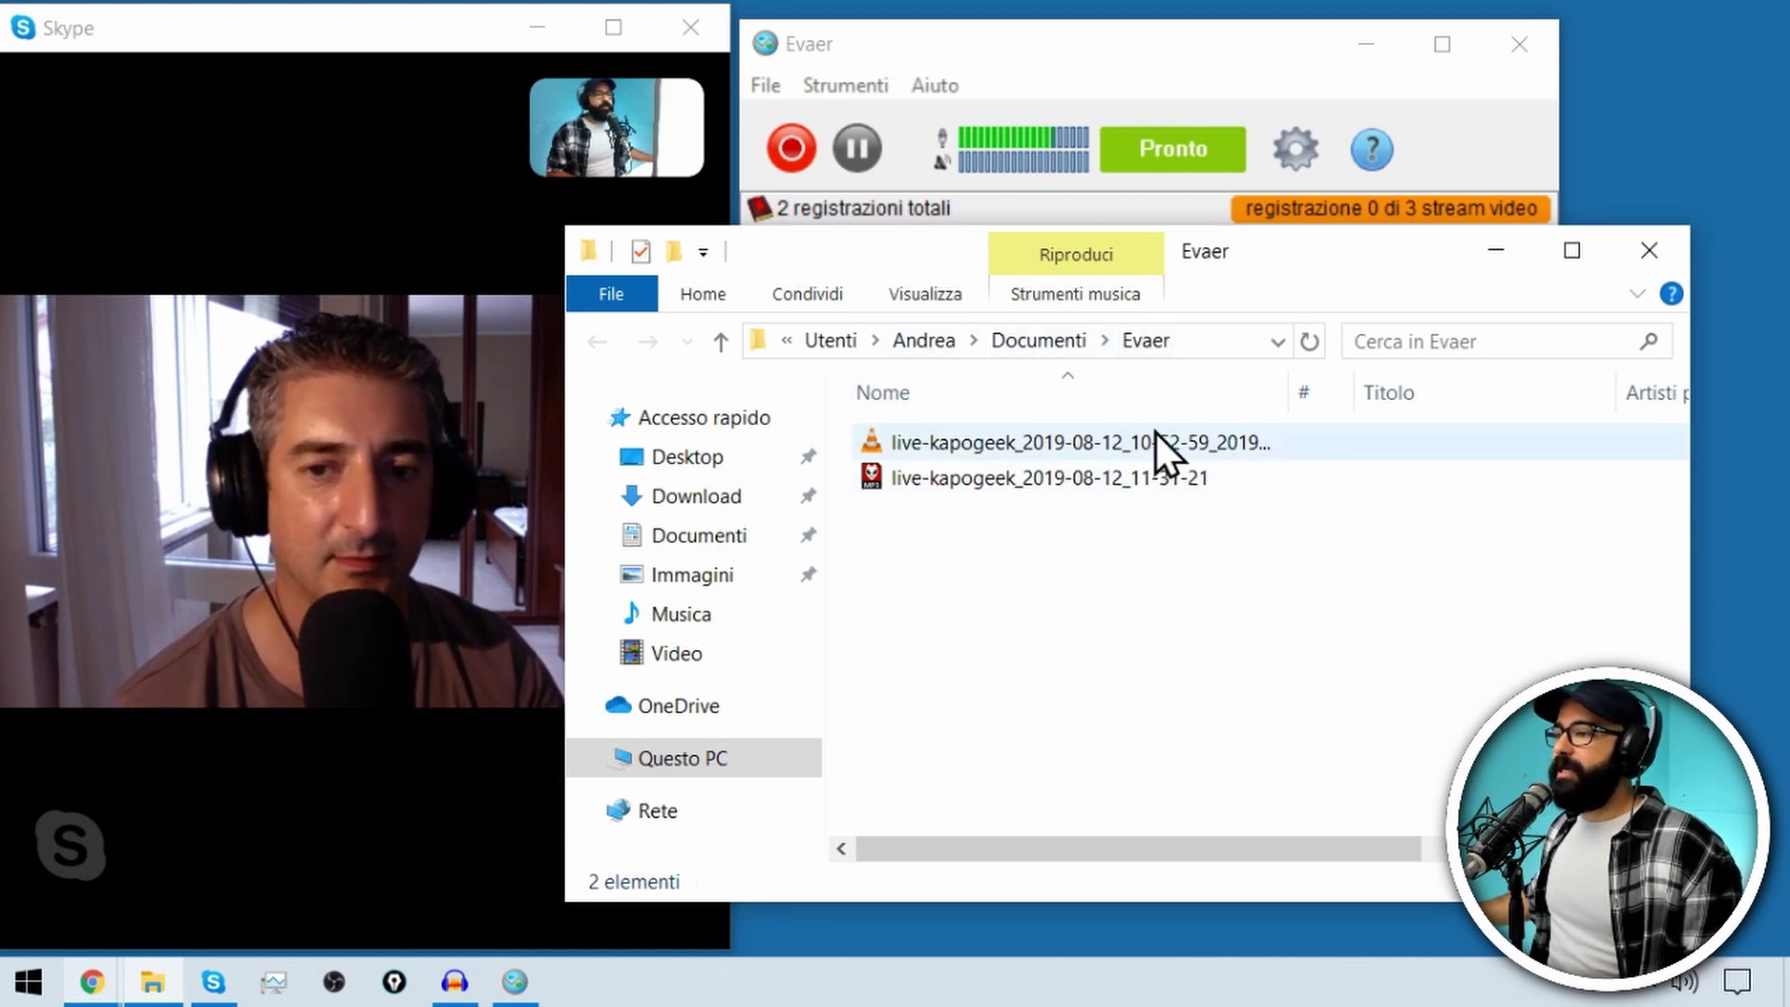
left_click(1033, 477)
left_click_drag(1304, 261, 538, 138)
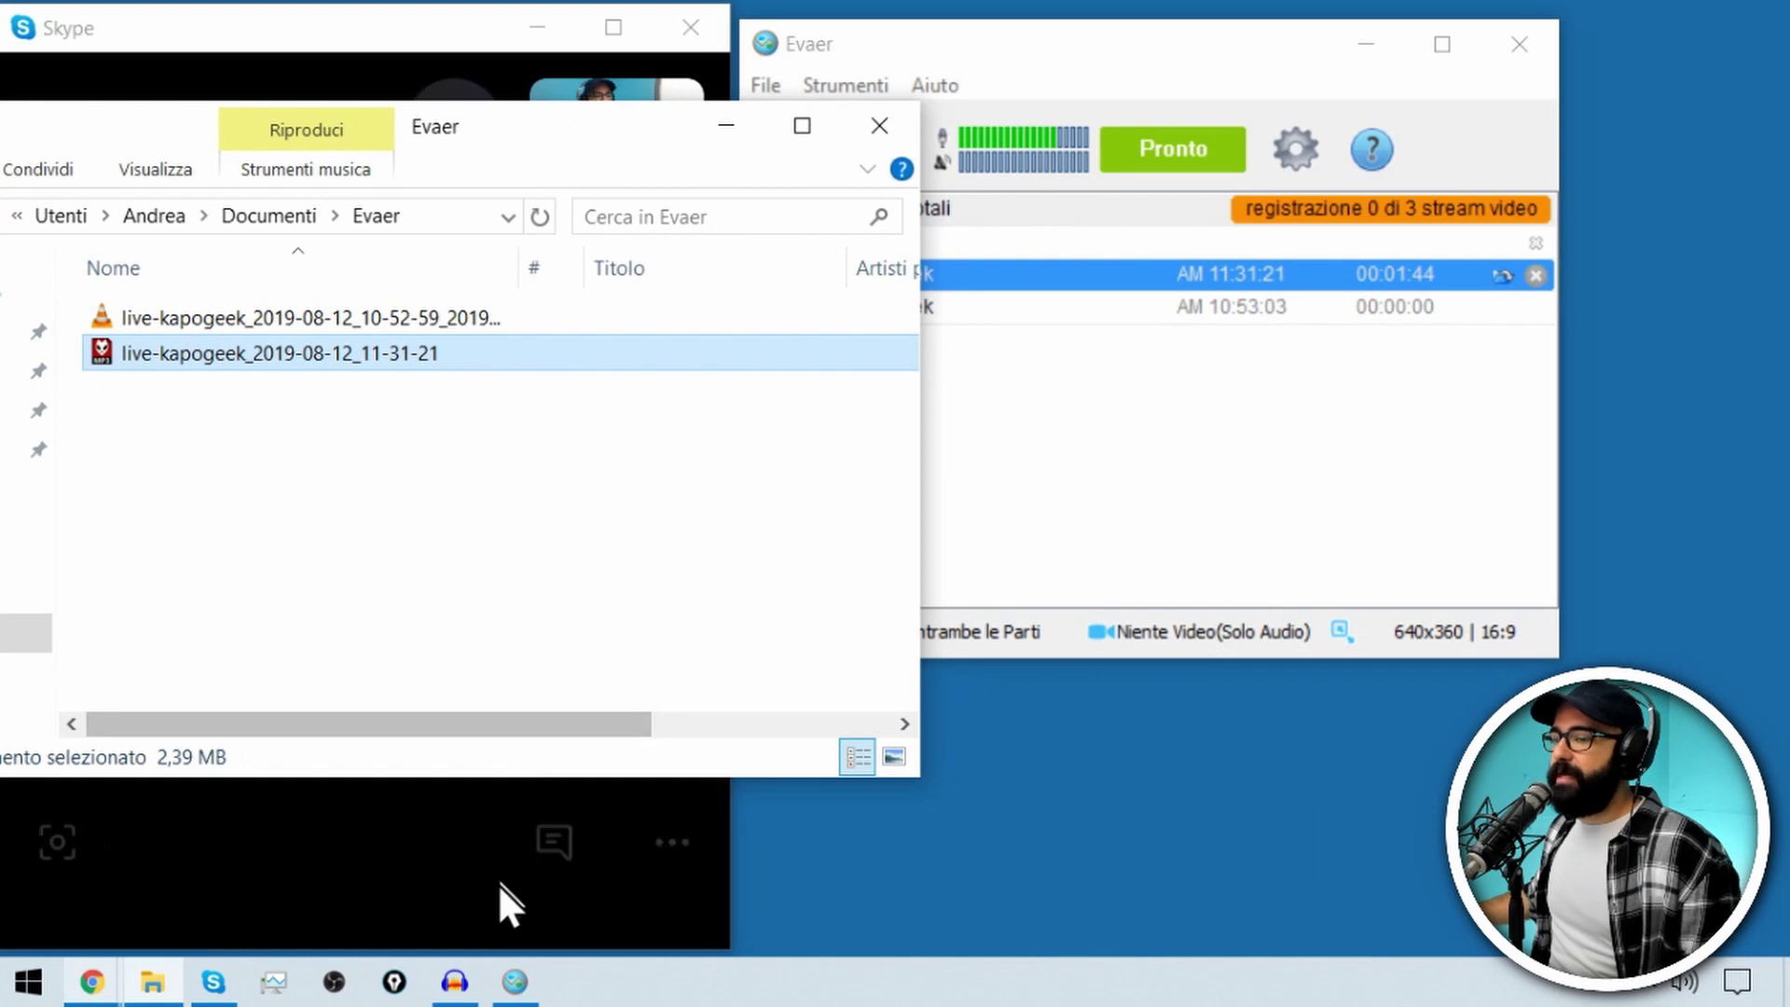
- Switch to Audacity, import the recording live-kapogeek_2019-08-12_11-31-21 and fit its whole length in the maximized window
left_click(454, 977)
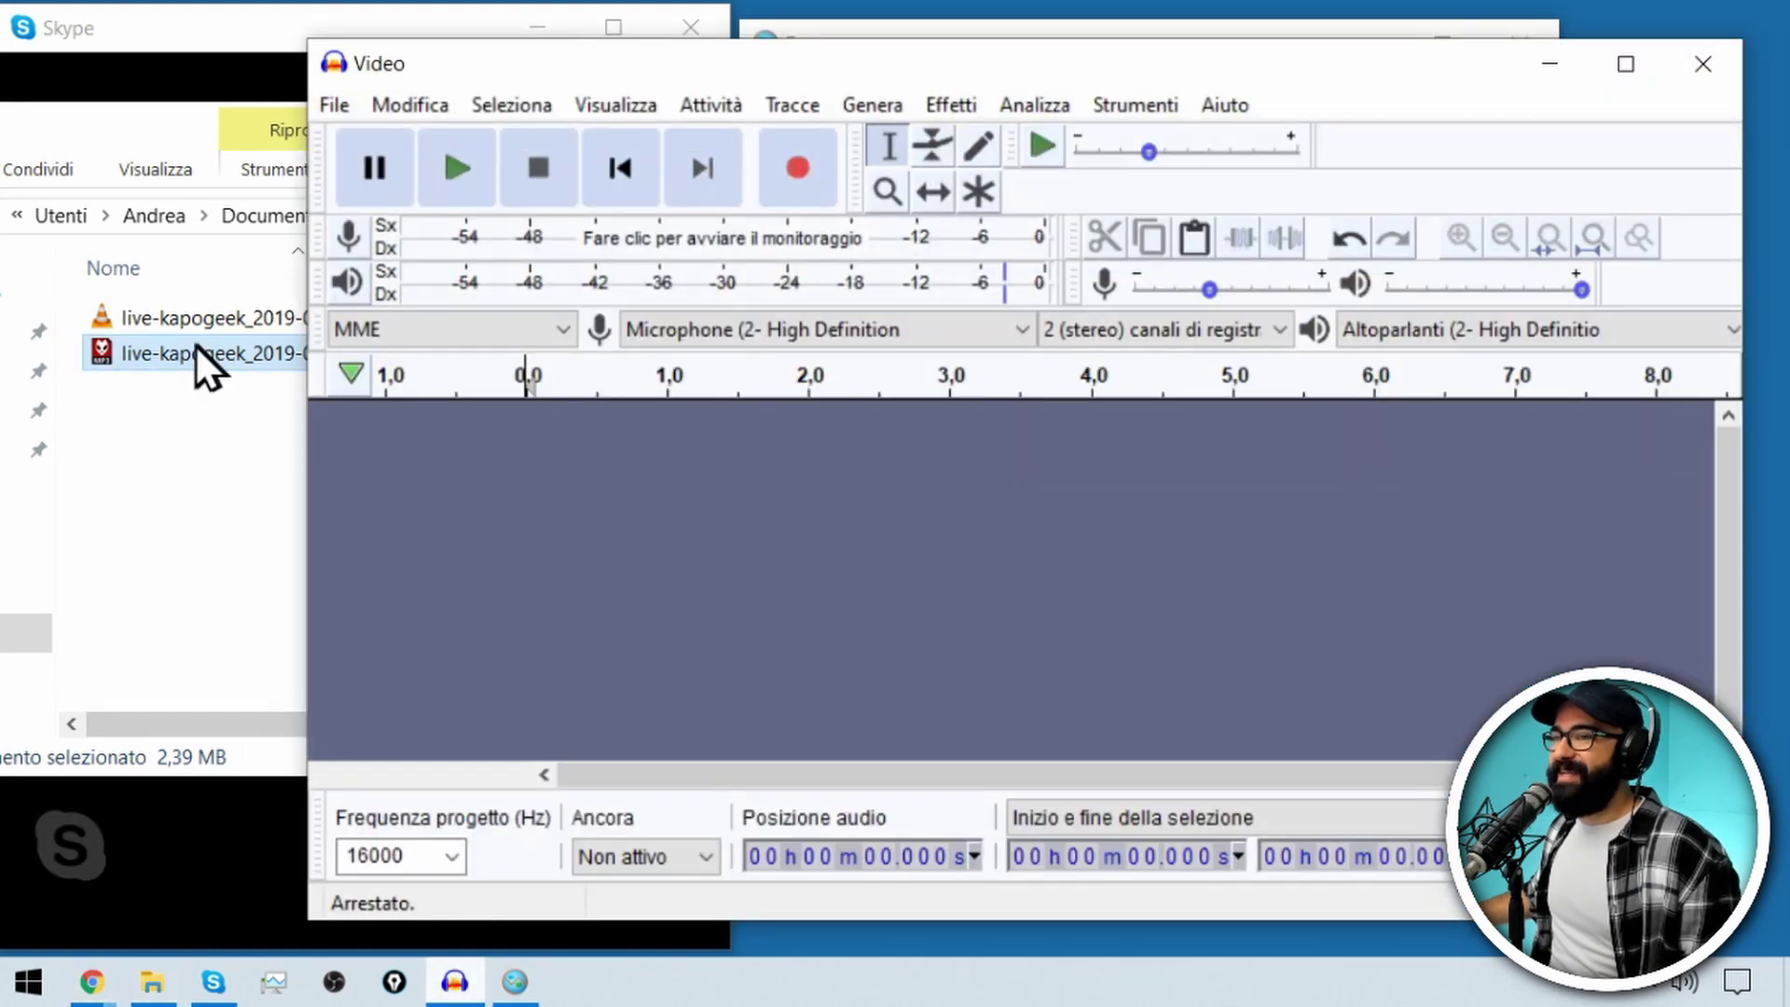
left_click_drag(149, 349, 1087, 592)
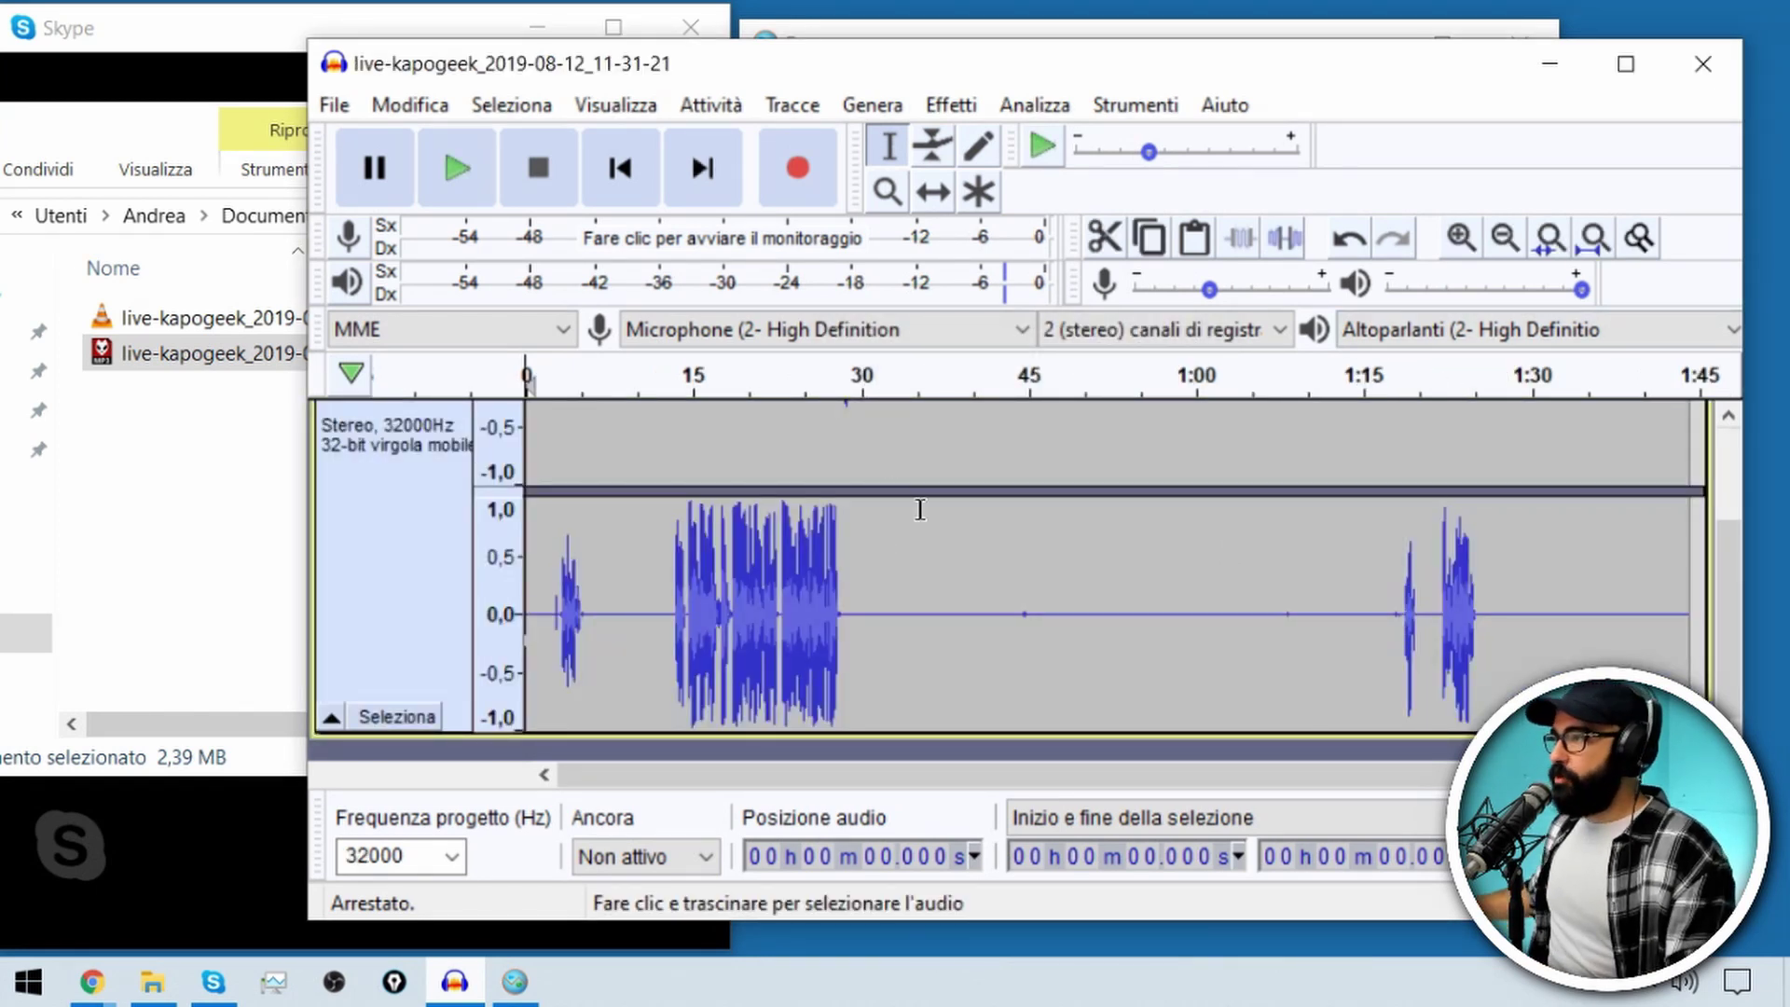
left_click(1621, 64)
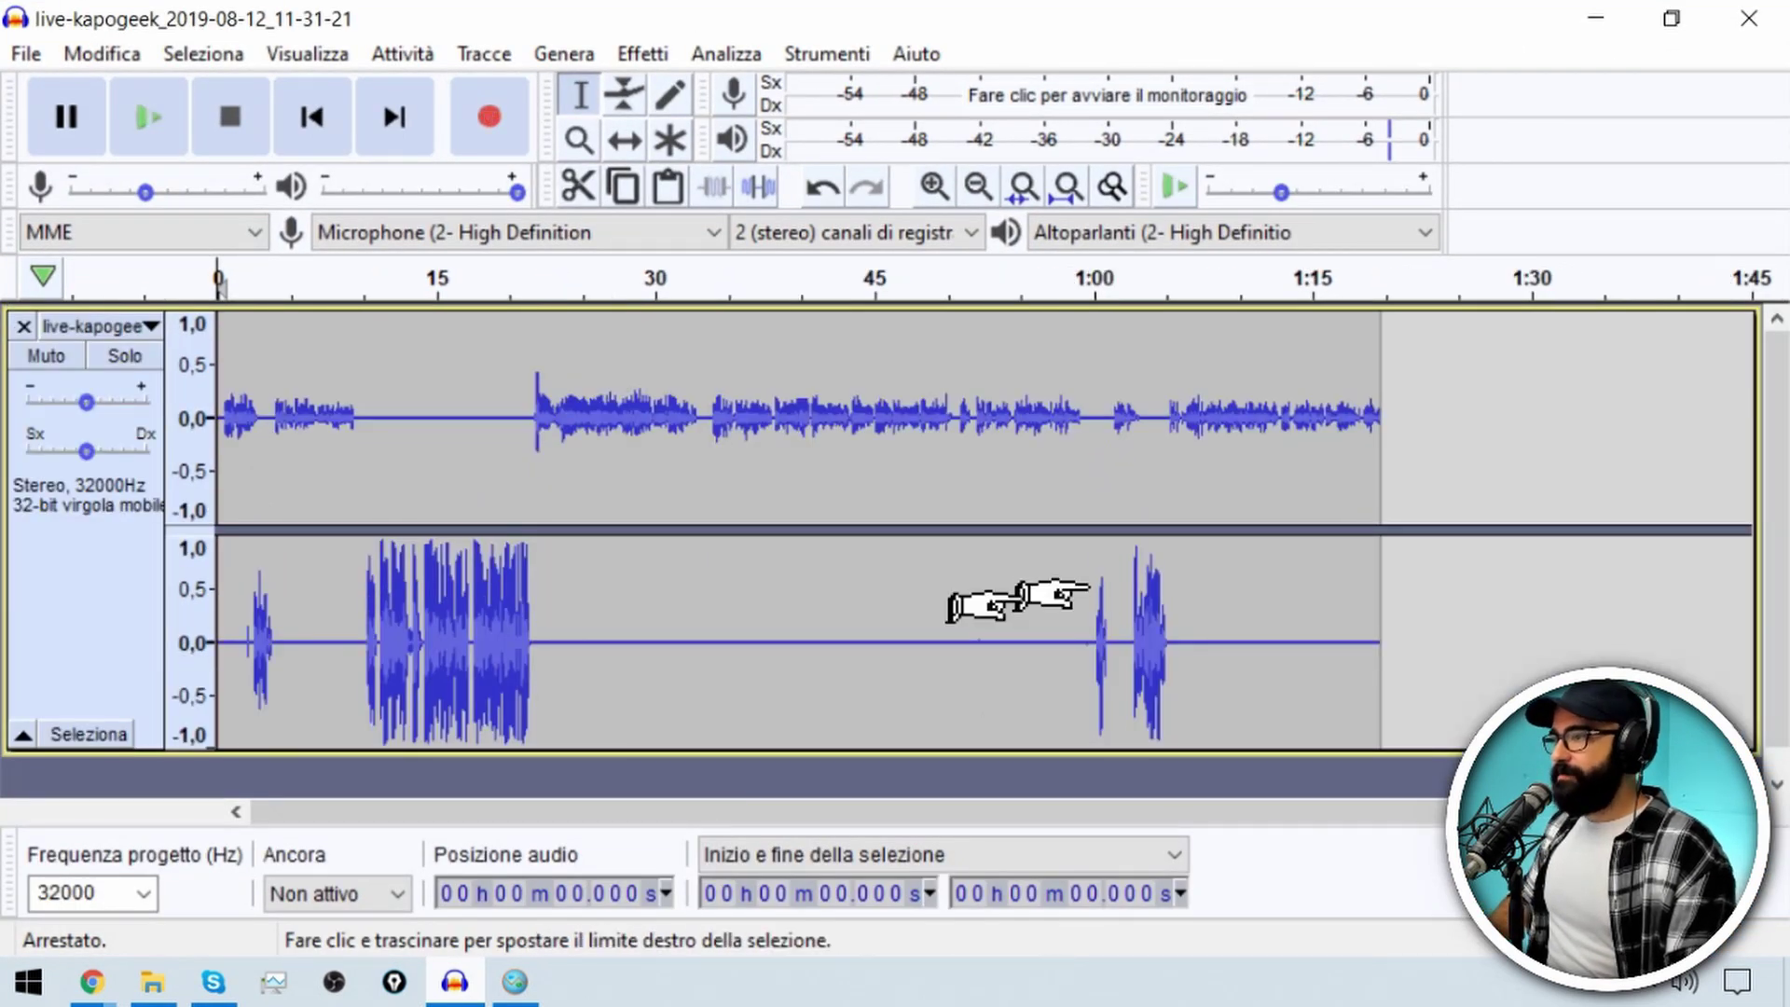
key("ctrl+f")
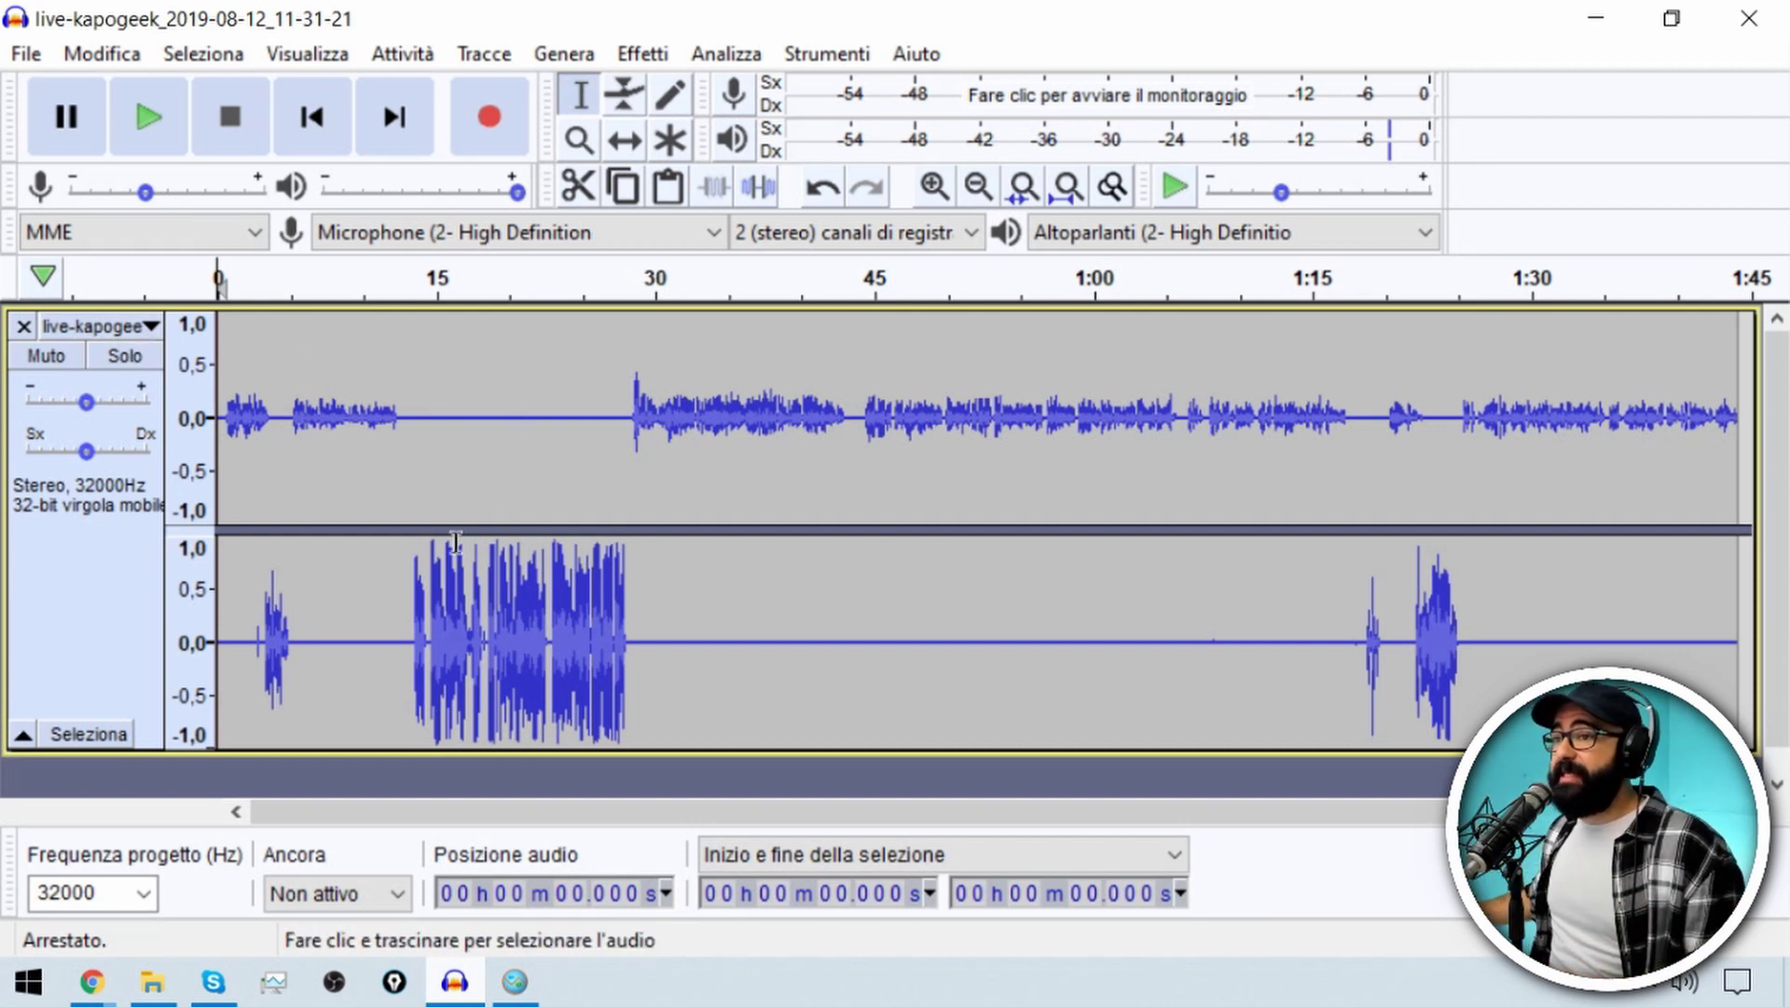
- Divide the stereo track into two mono tracks, then raise the upper track's gain and slightly lower the lower track's gain
left_click(156, 328)
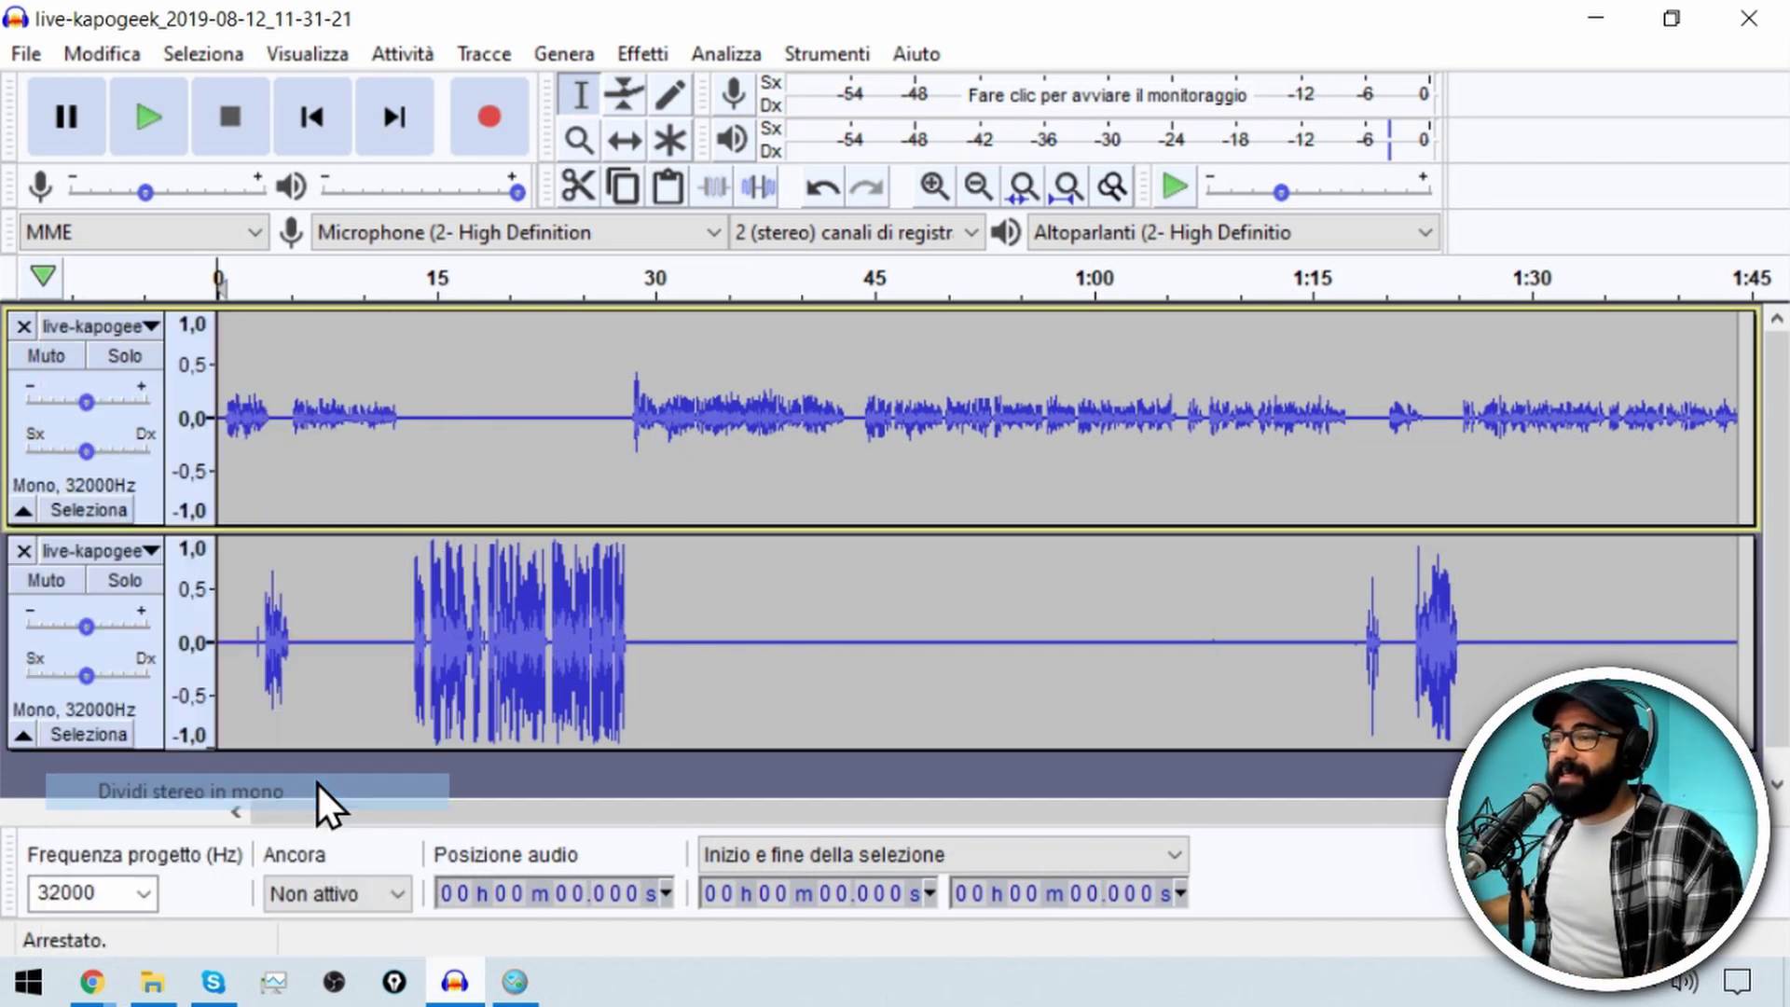
left_click(317, 791)
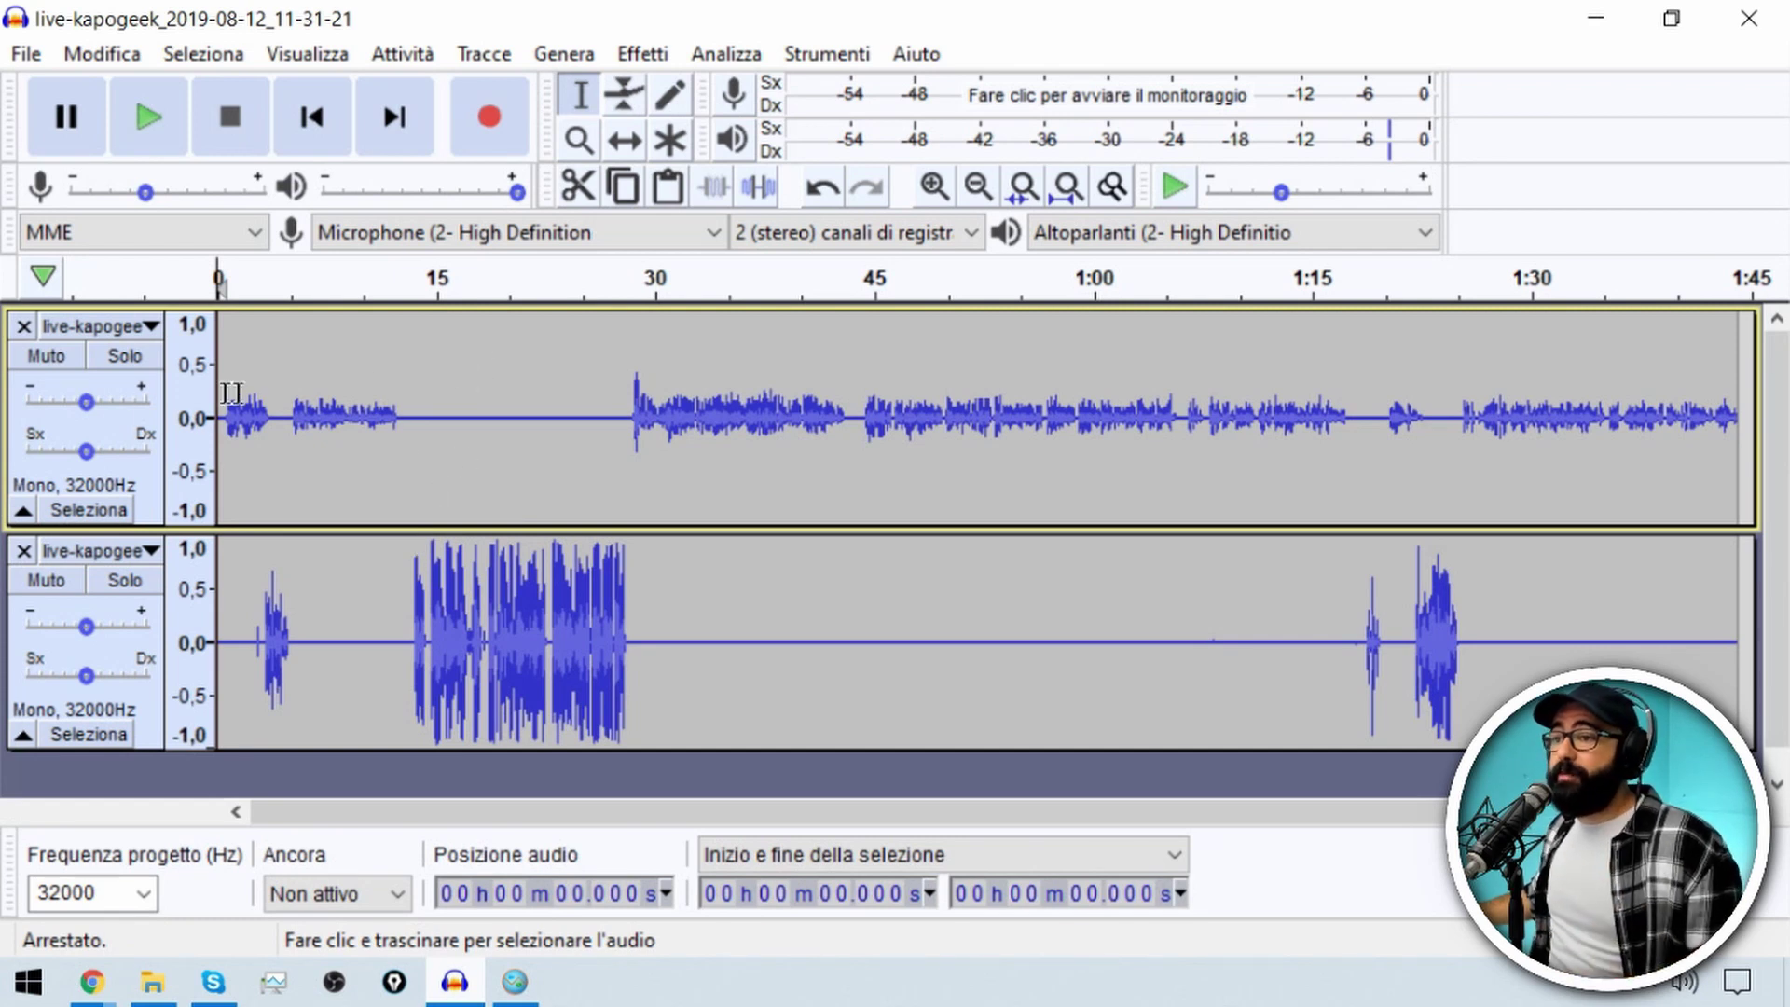
left_click_drag(86, 401, 121, 411)
left_click_drag(87, 626, 76, 624)
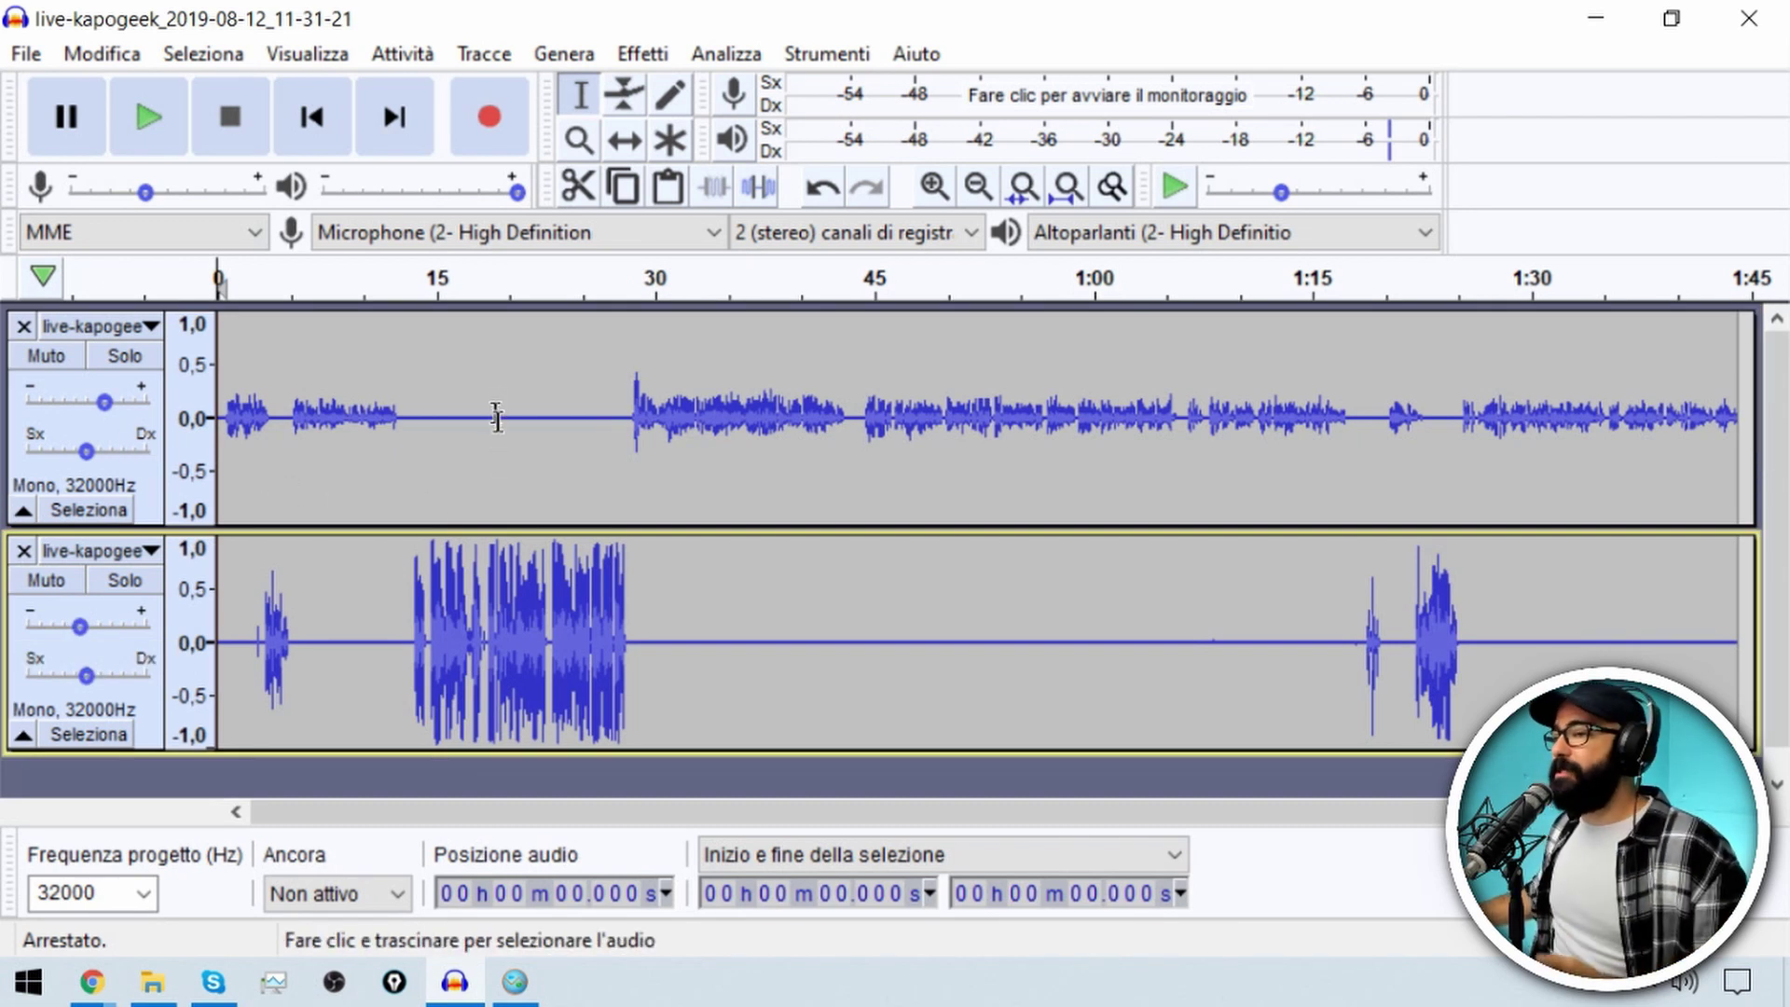
- Minimize Audacity and the Evaer recordings folder window
left_click(1604, 25)
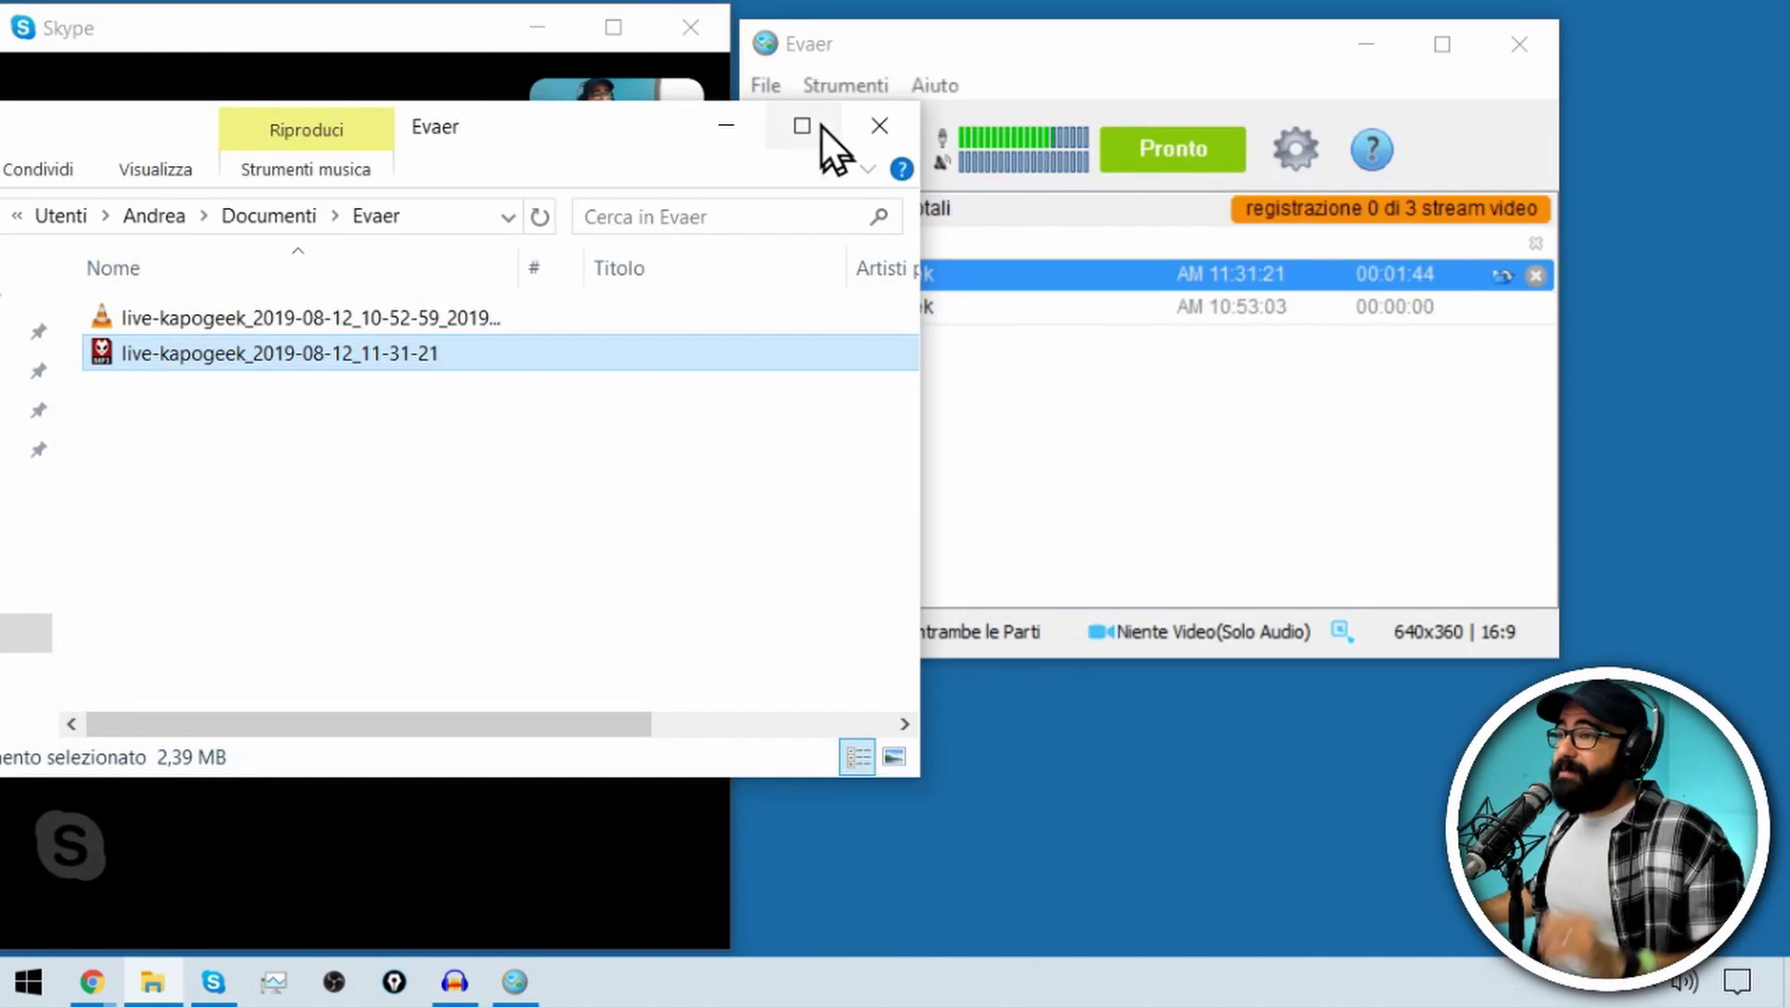
left_click(733, 123)
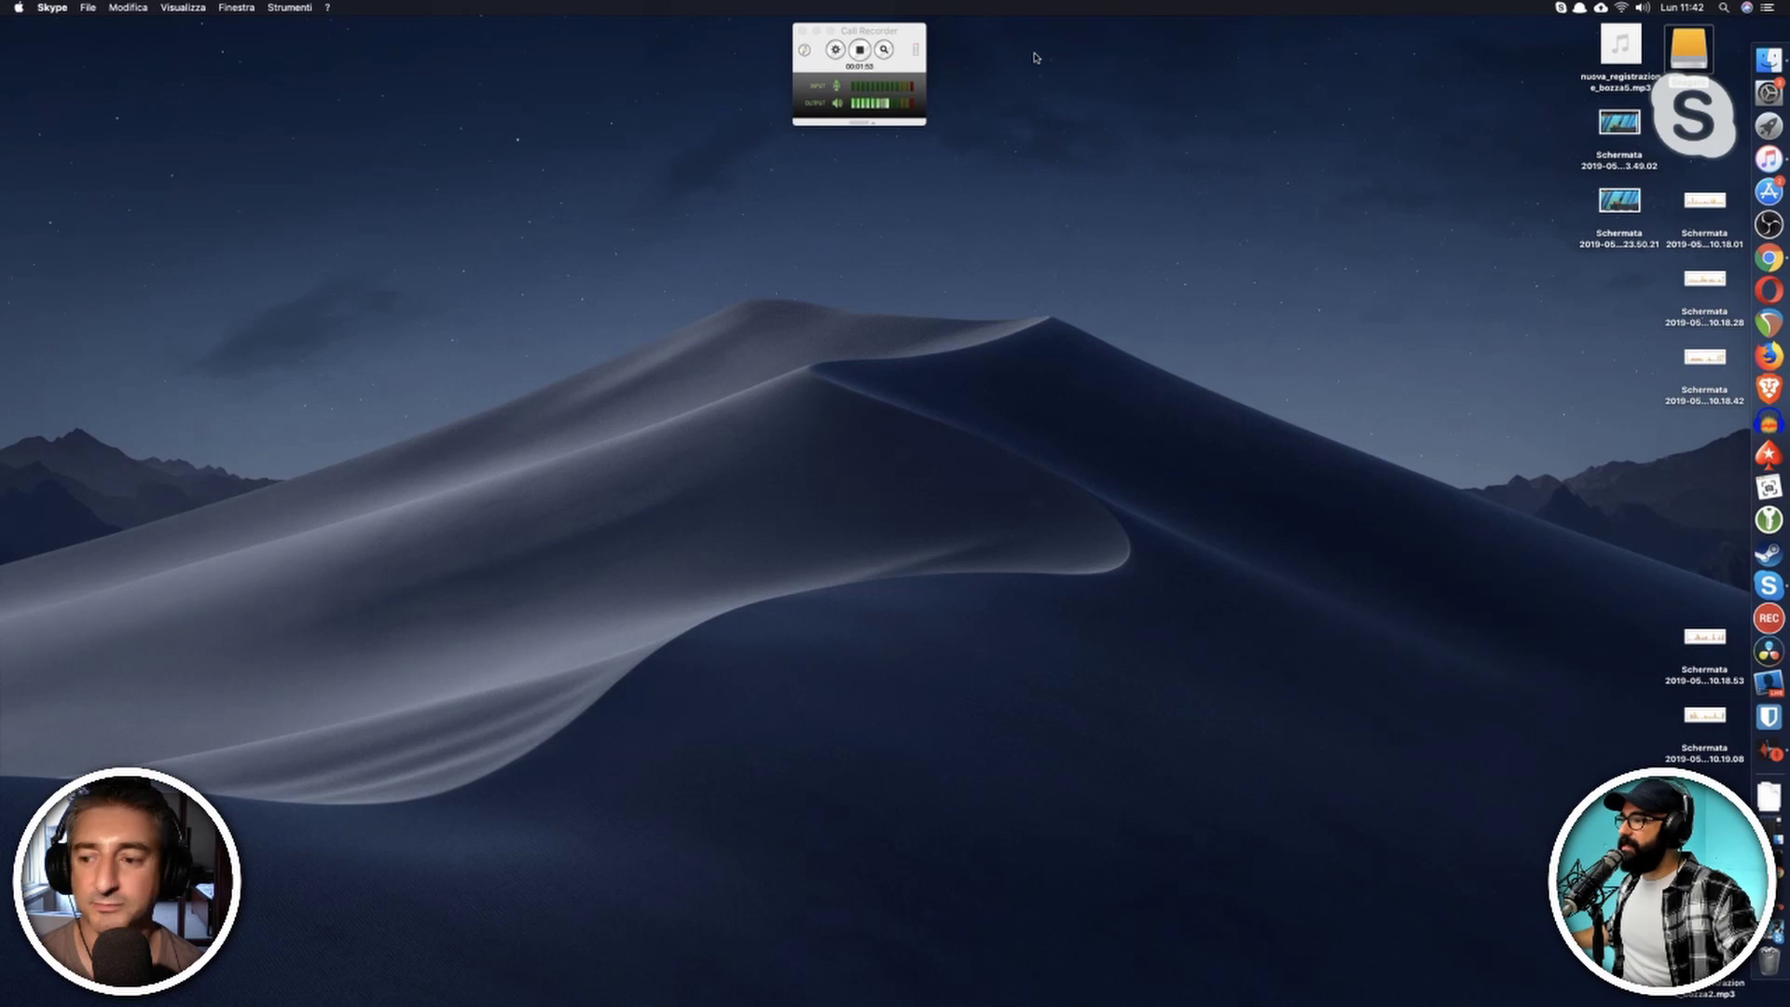
- On the Mac, restore the Skype call window beside Call Recorder and open the Call Recorder settings below the recorder controls
left_click(1777, 934)
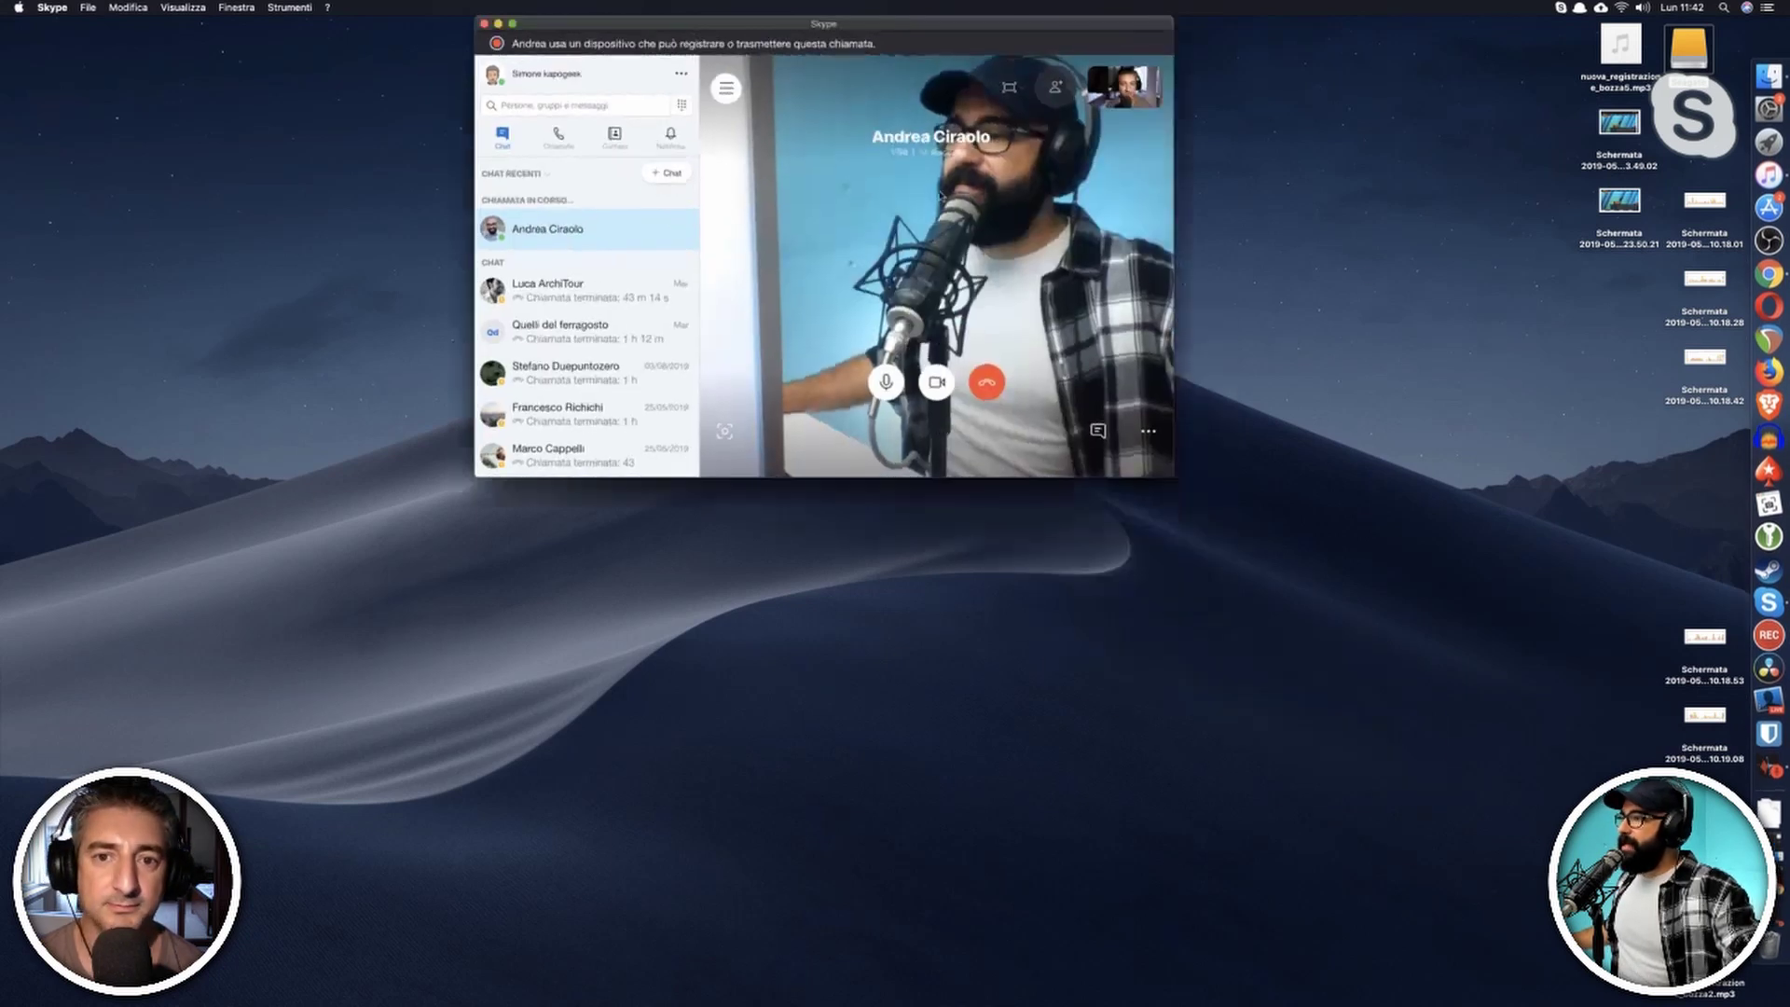
left_click_drag(1150, 56, 894, 26)
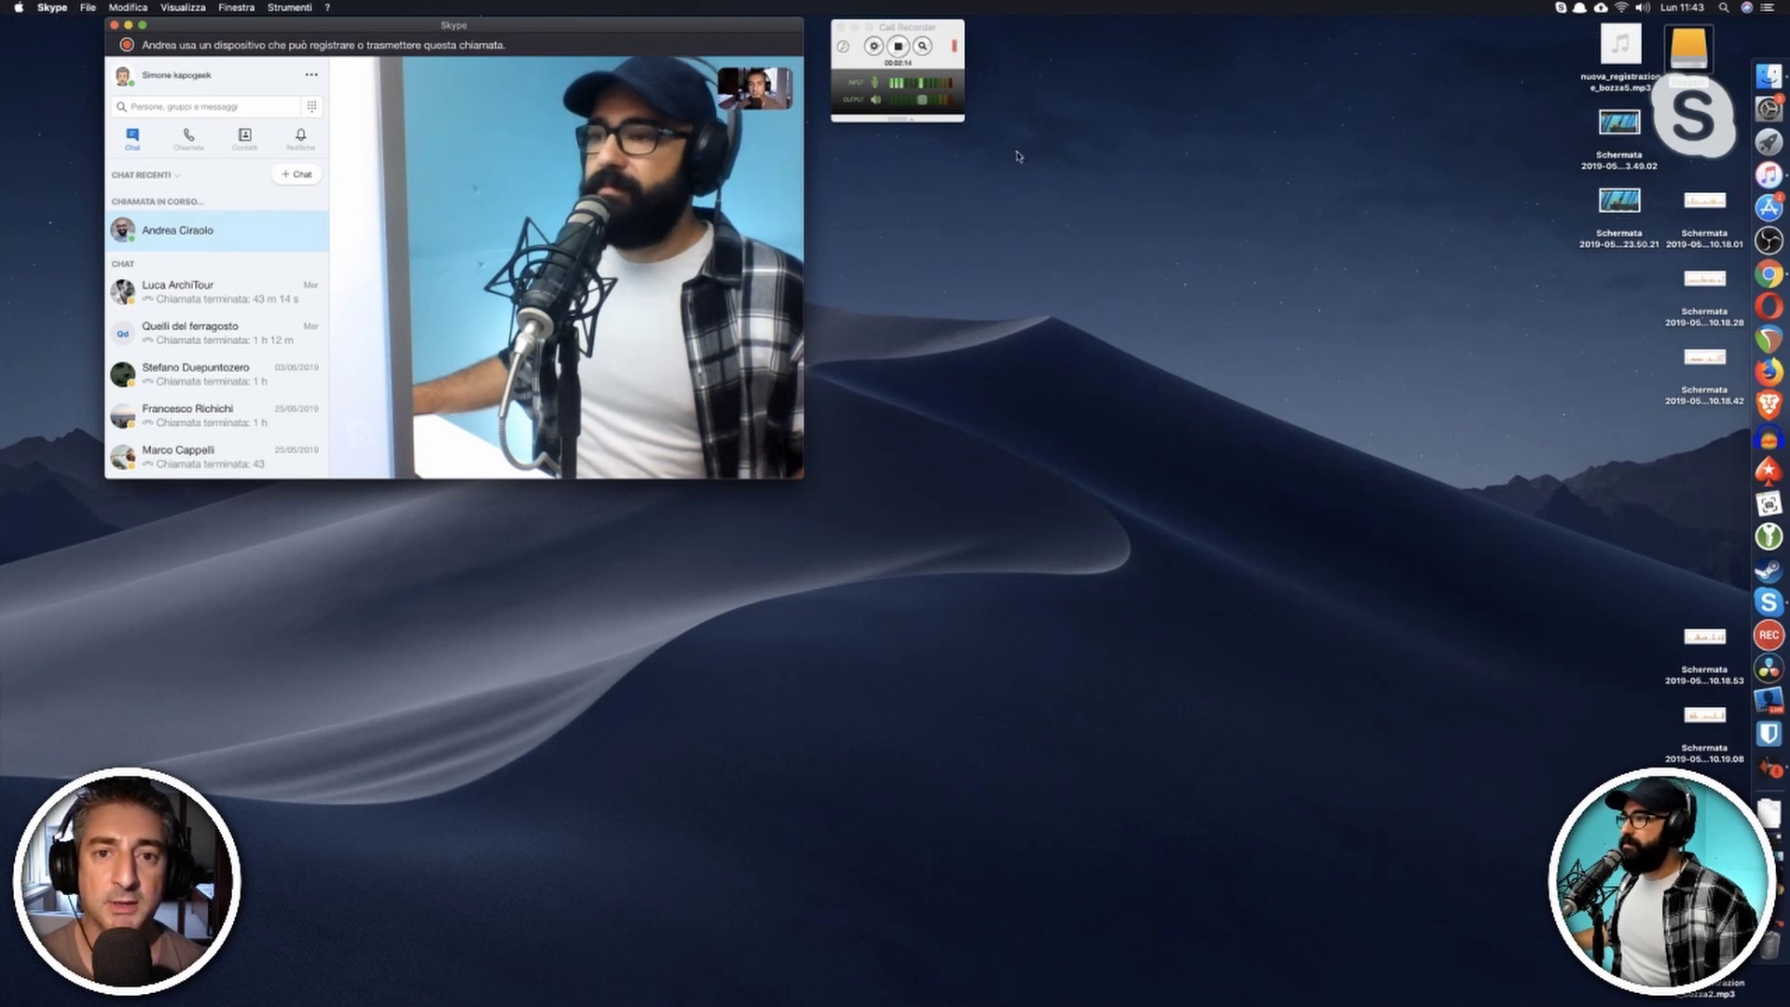
left_click(874, 48)
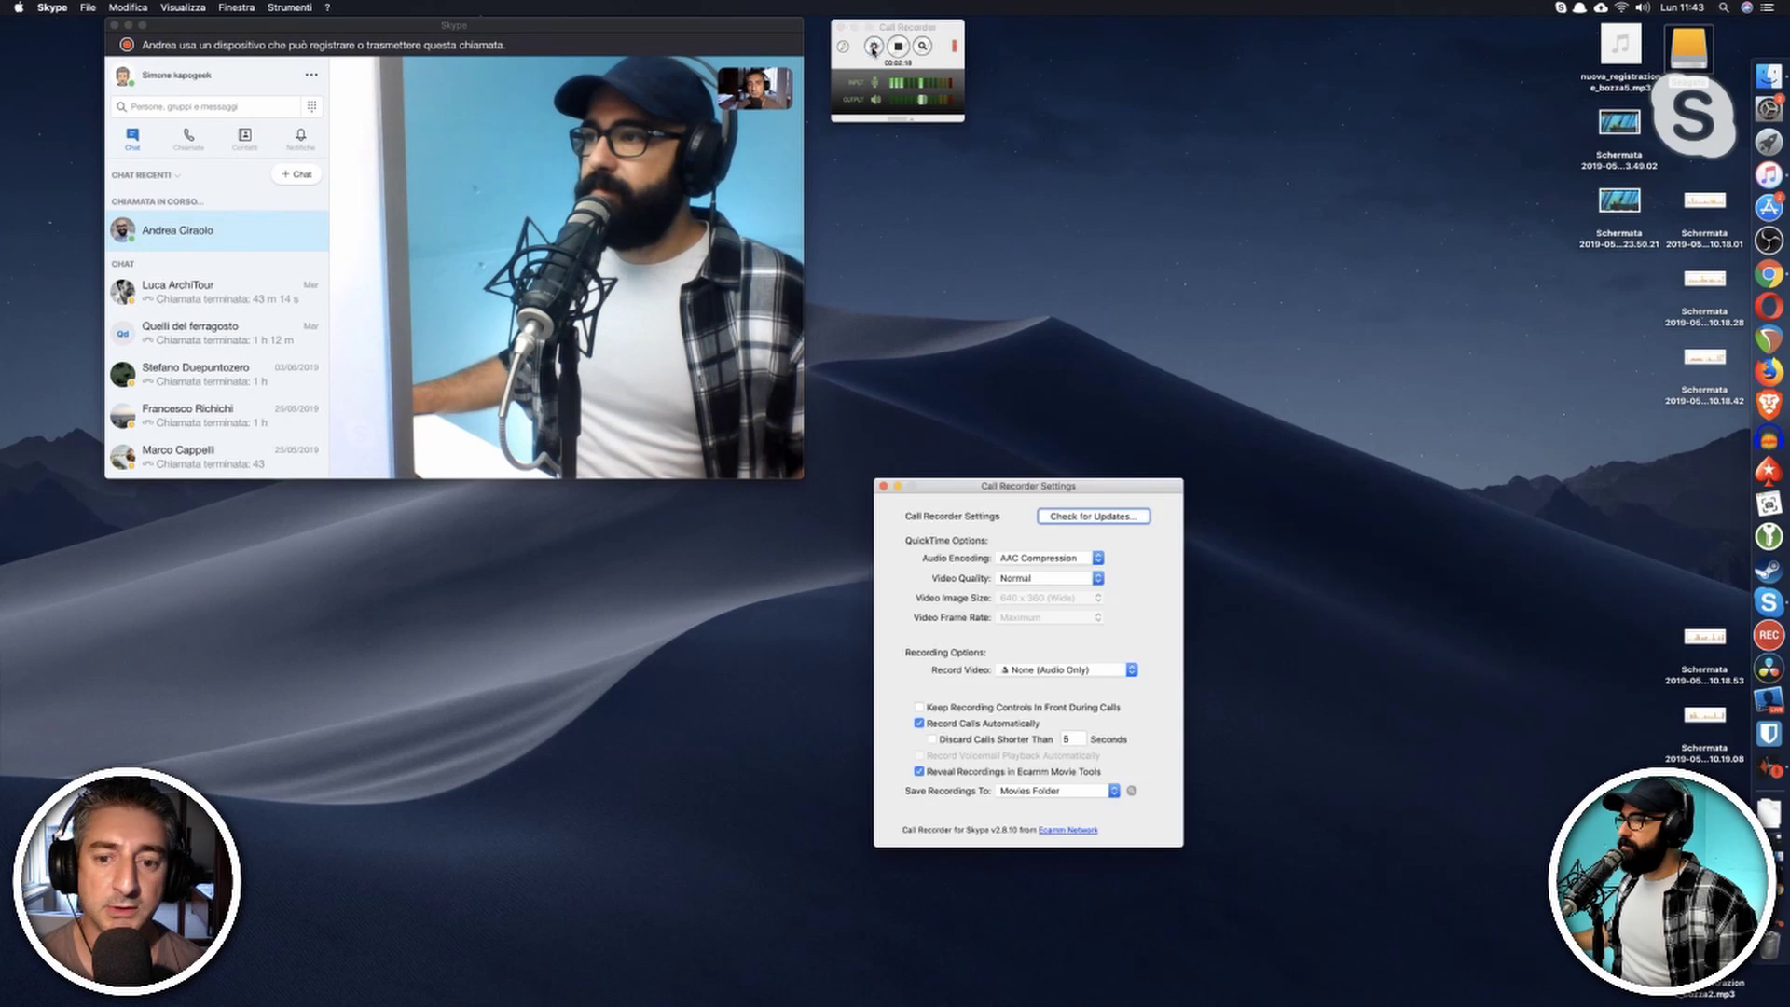
left_click_drag(1025, 486, 957, 127)
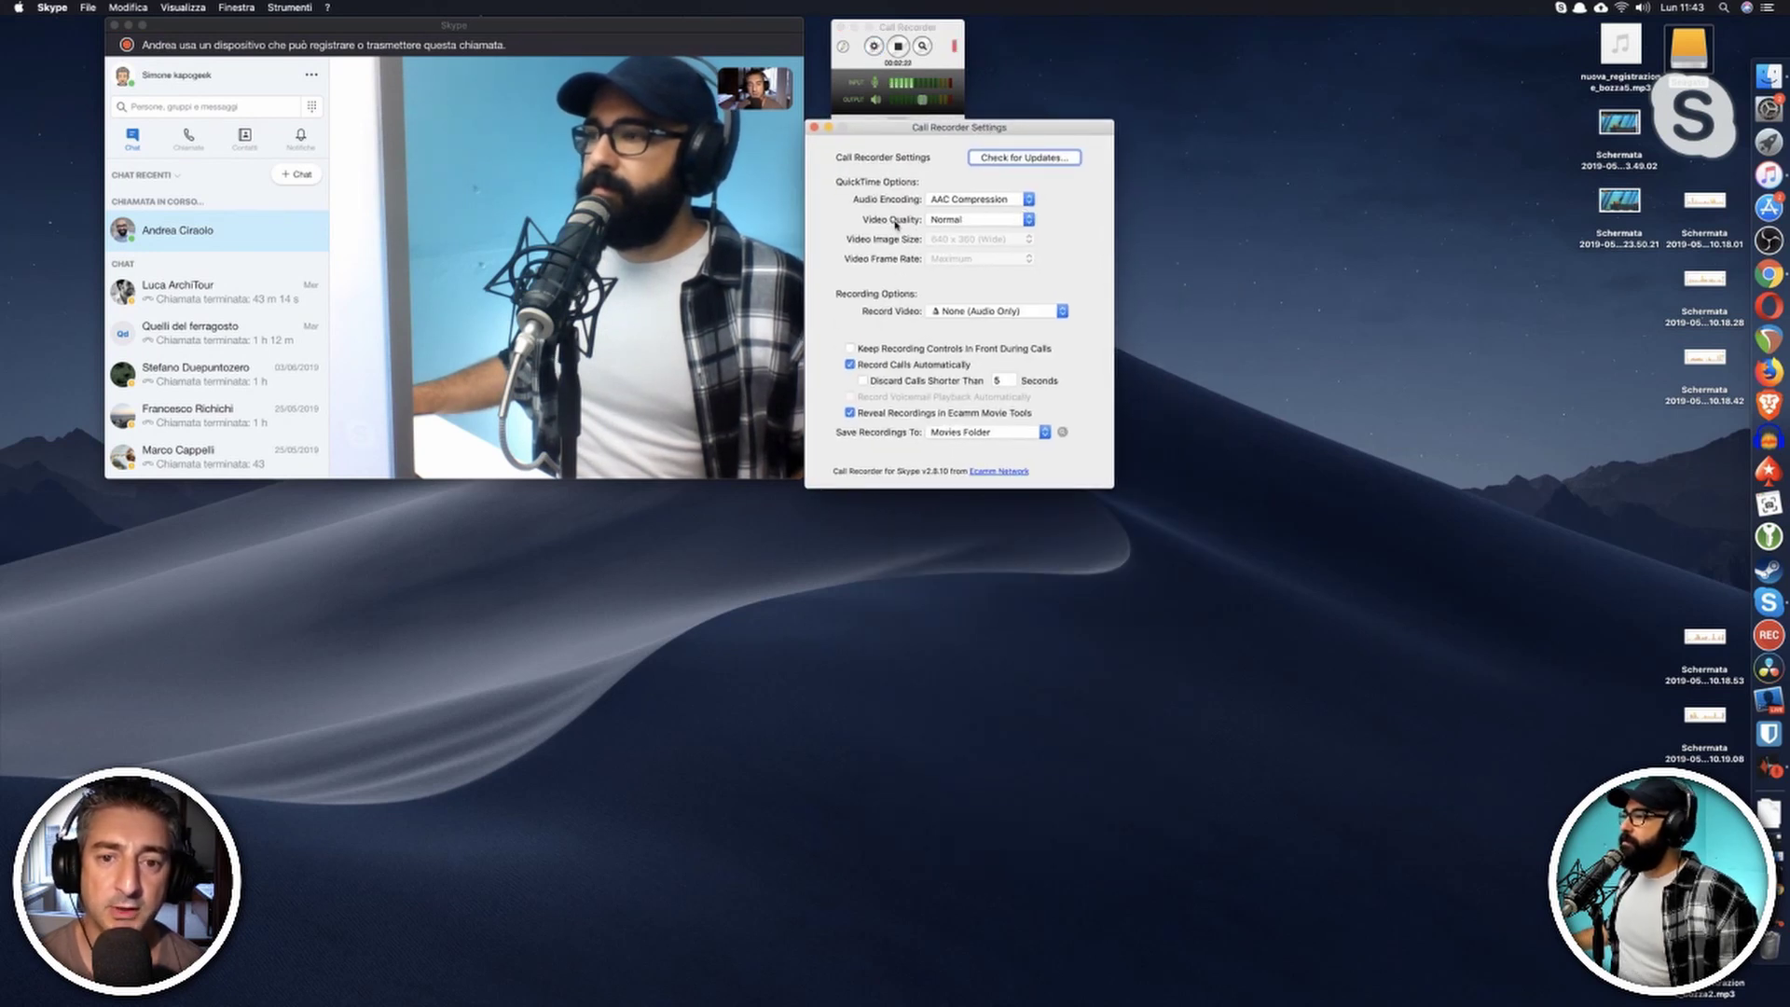
- Review the Record Video options in the Call Recorder settings, keep None (Audio Only) and close the settings
left_click(1030, 311)
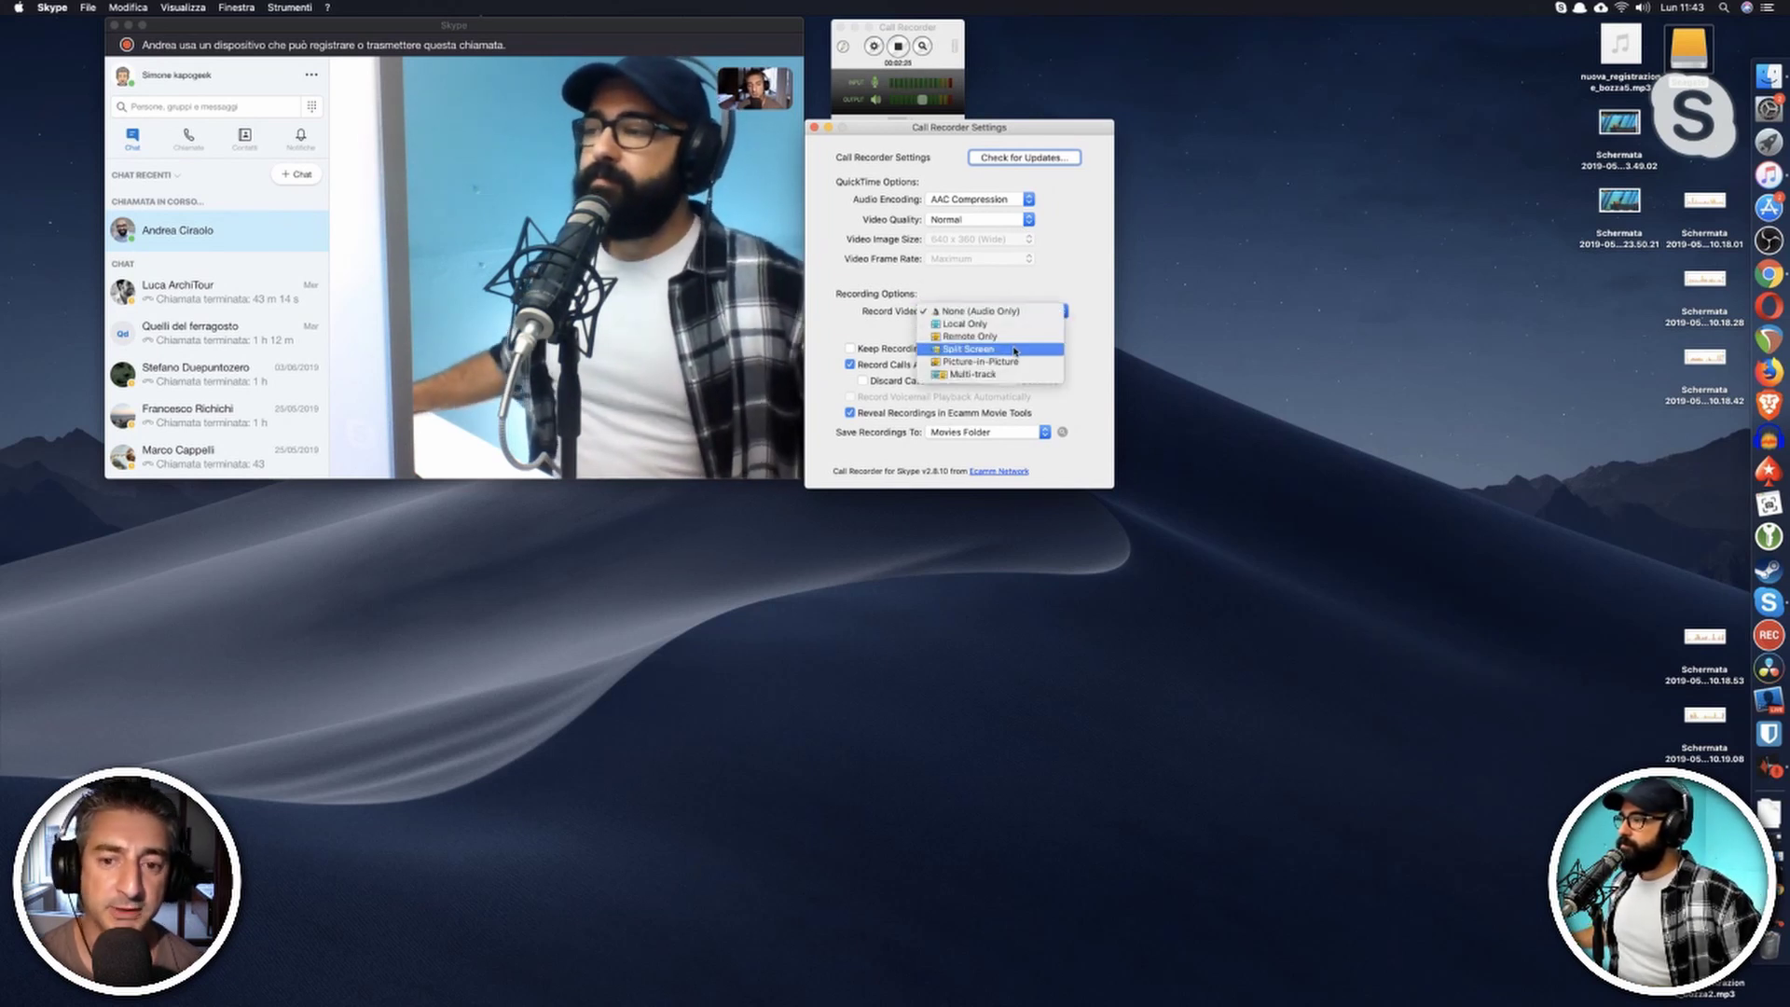
left_click(851, 357)
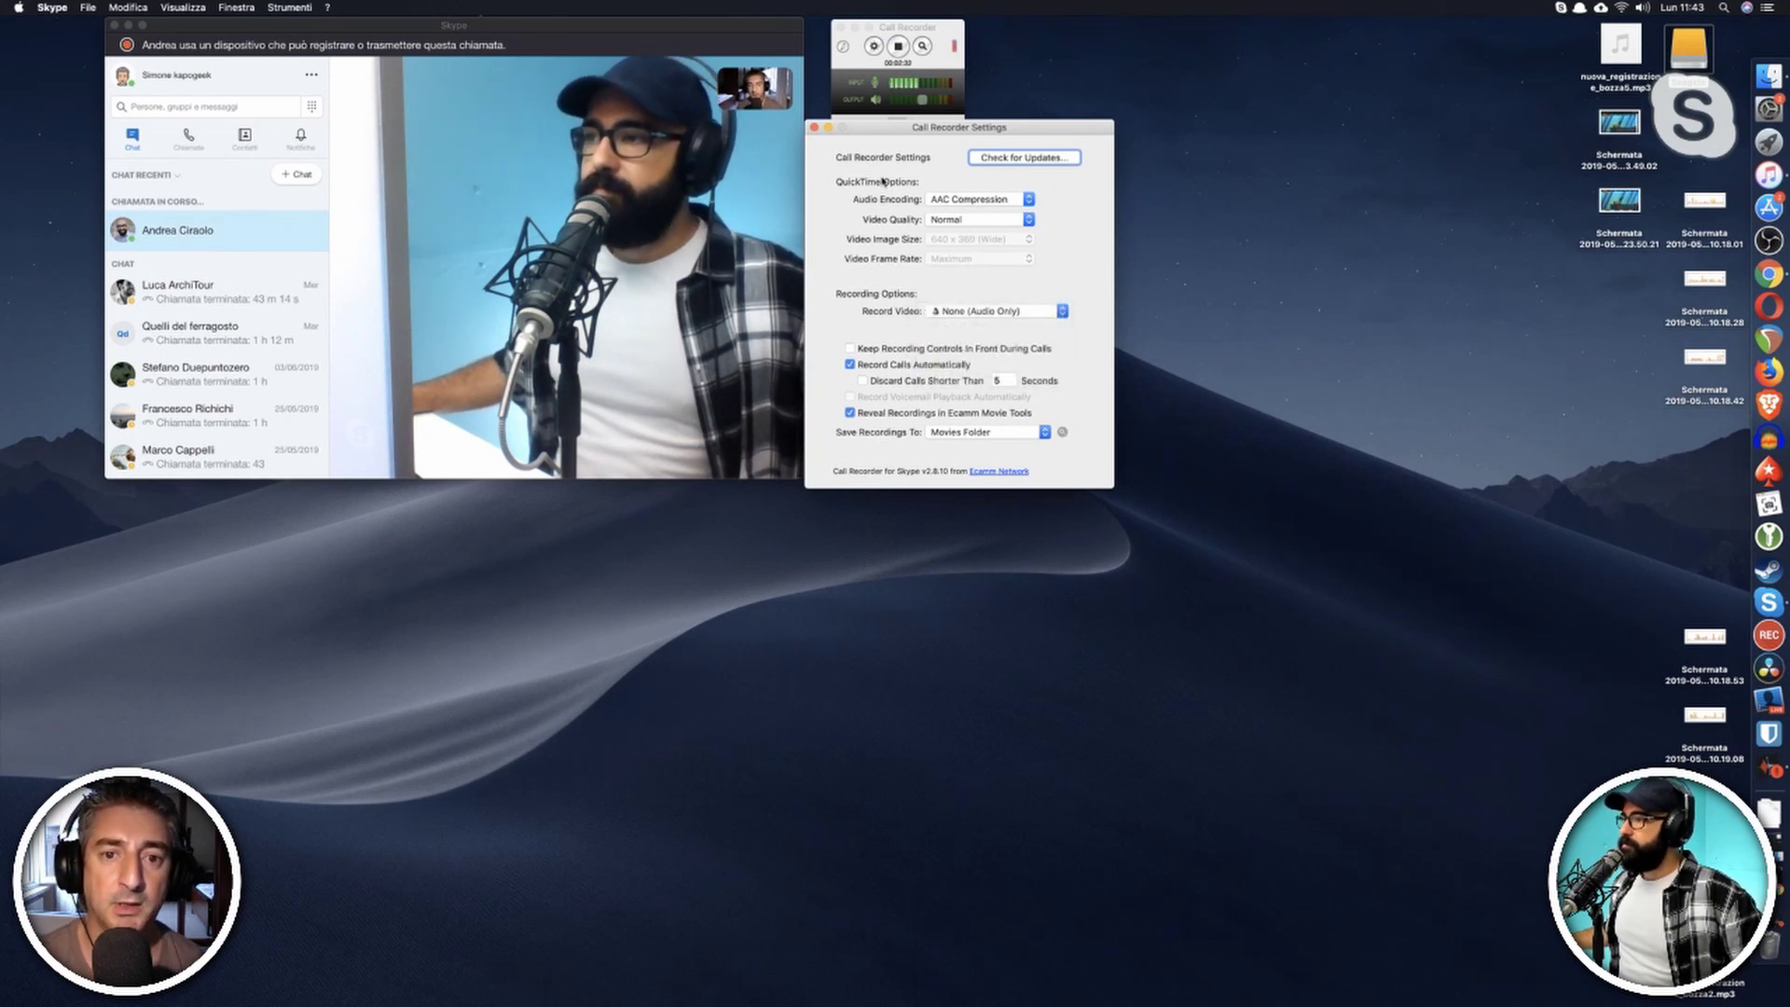
left_click(815, 128)
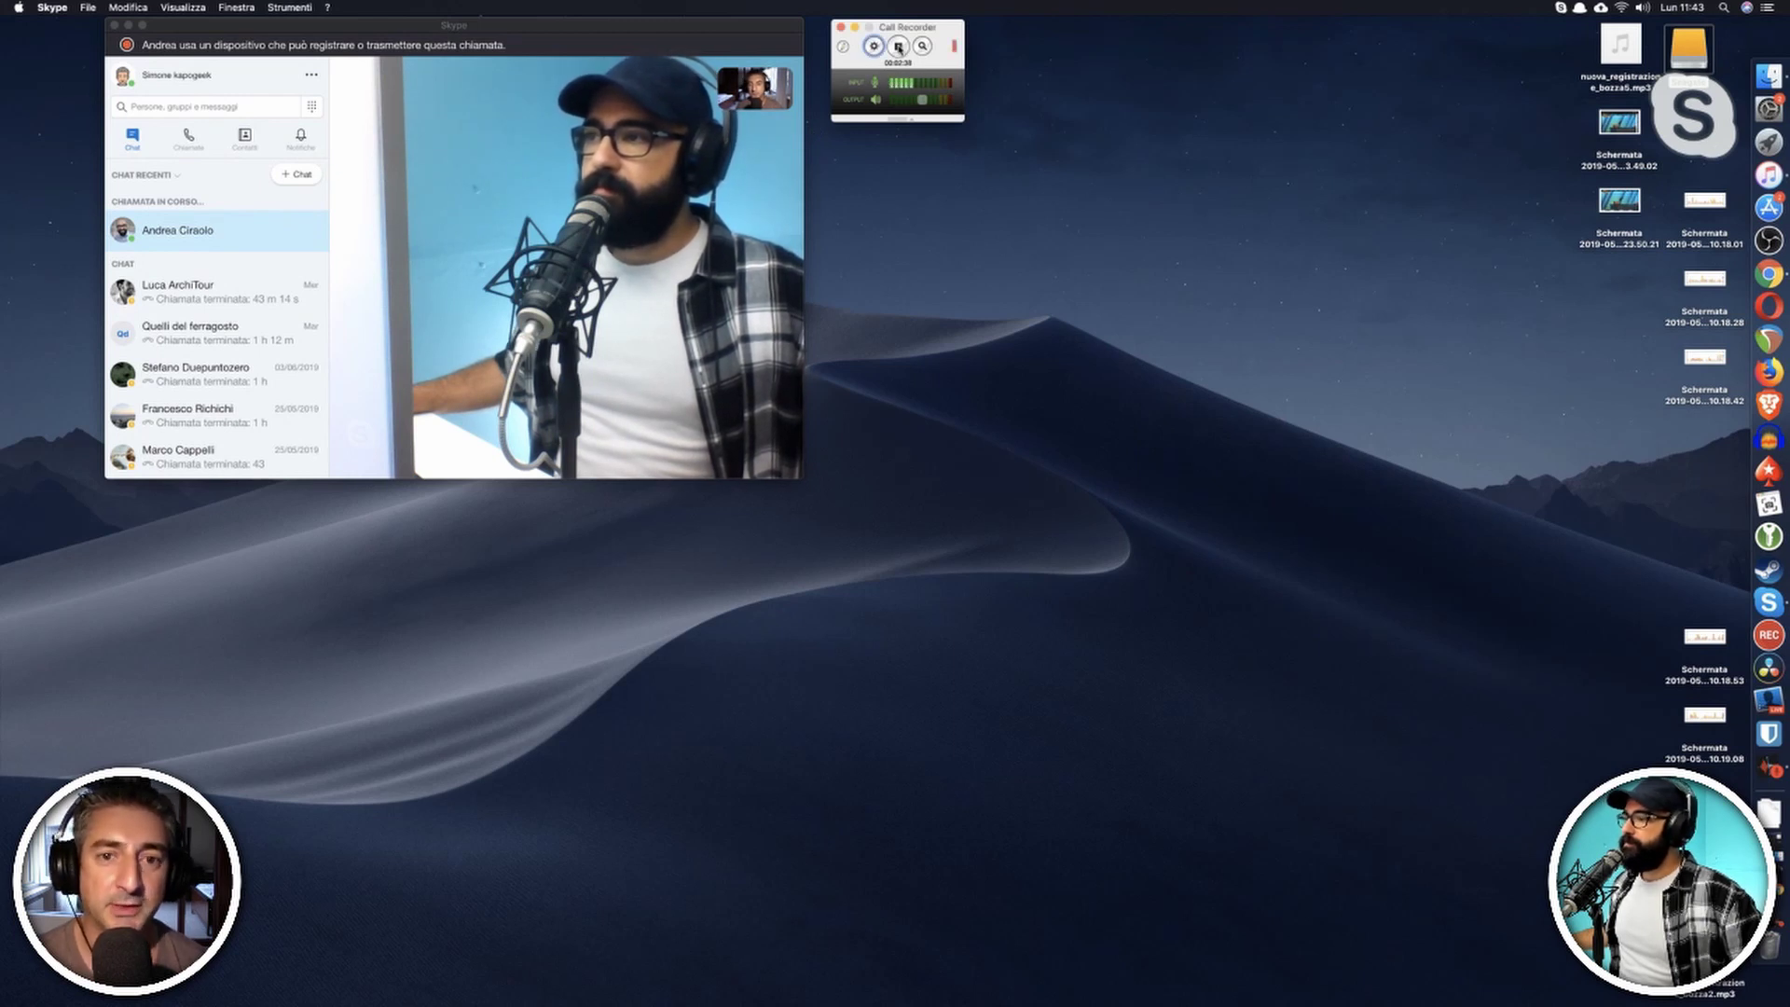
- Add a marker labelled "Pil" to the ongoing Call Recorder recording and save it
left_click(843, 47)
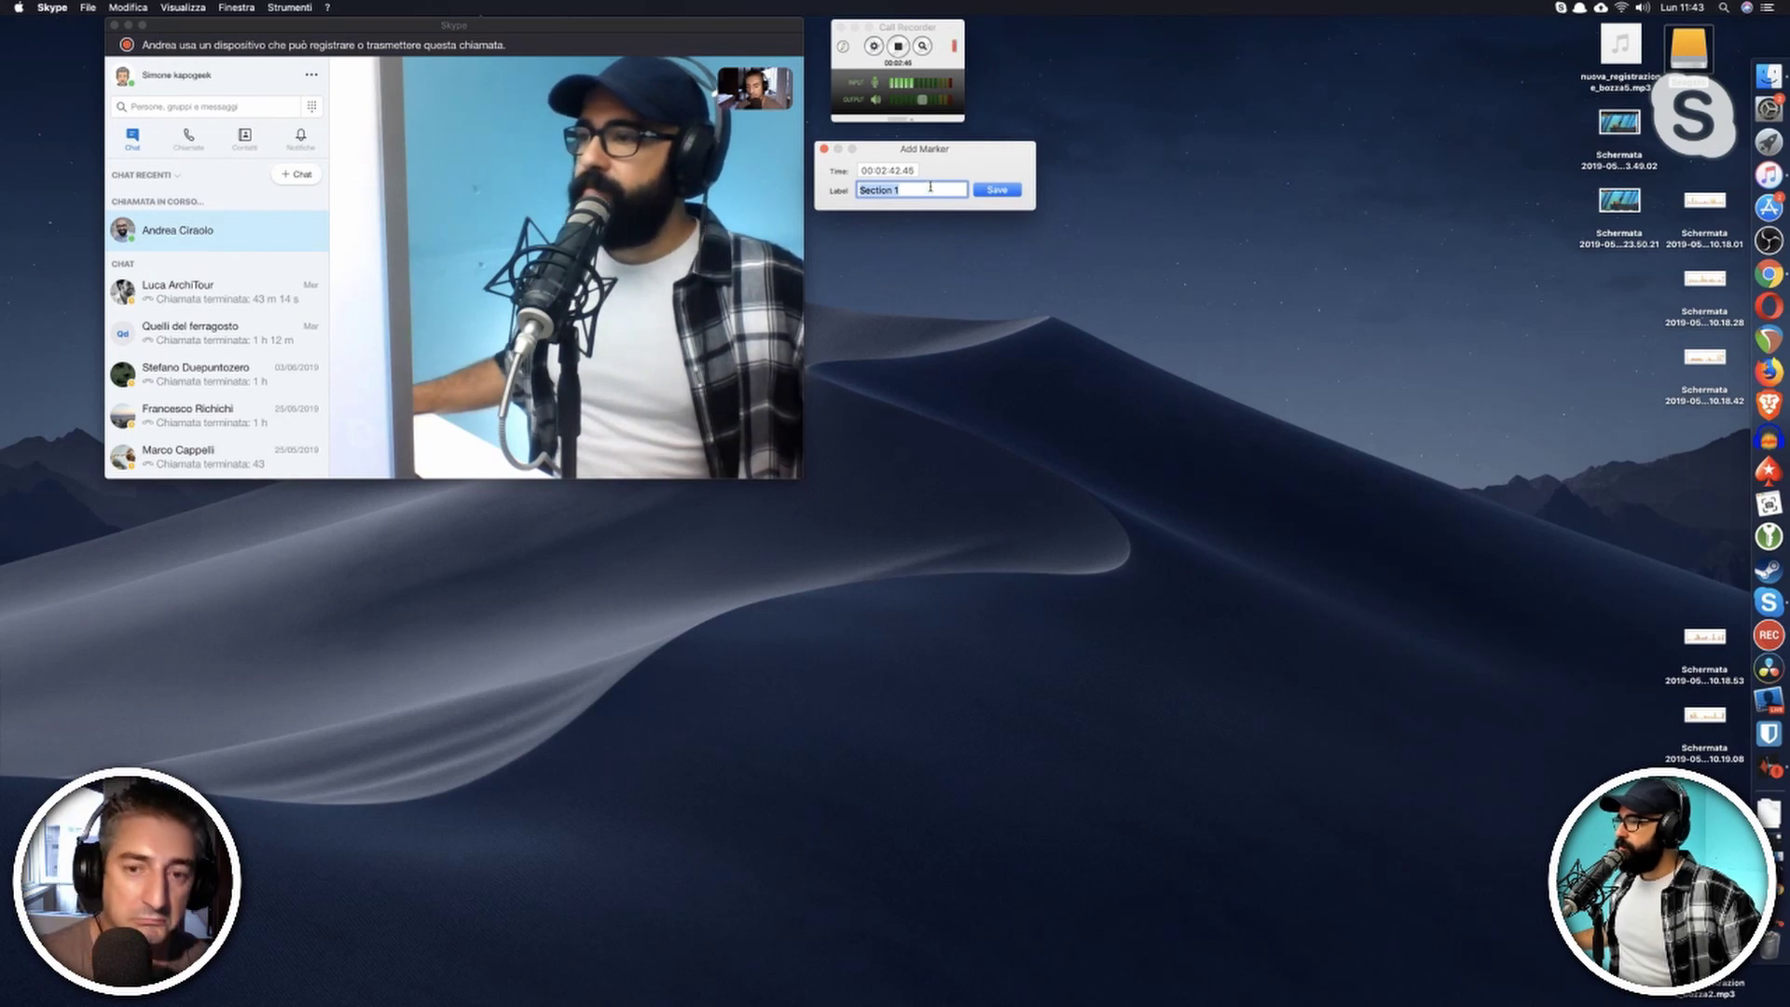
type("Pil")
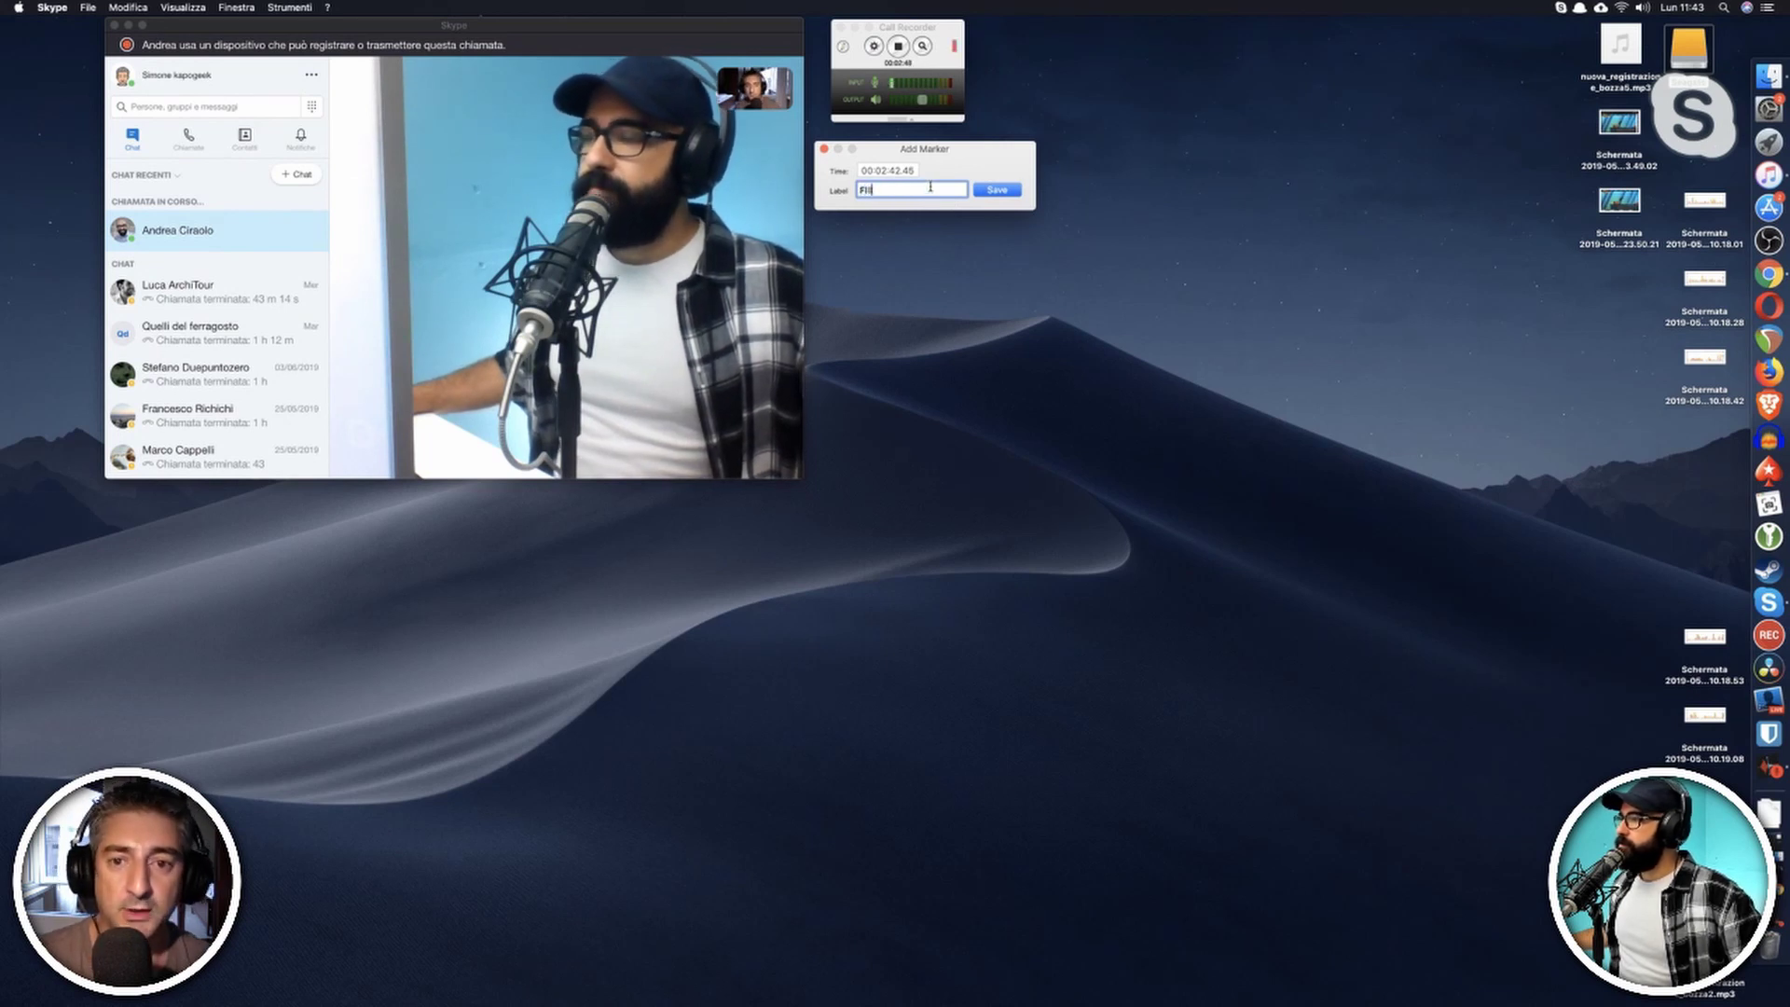
left_click(990, 194)
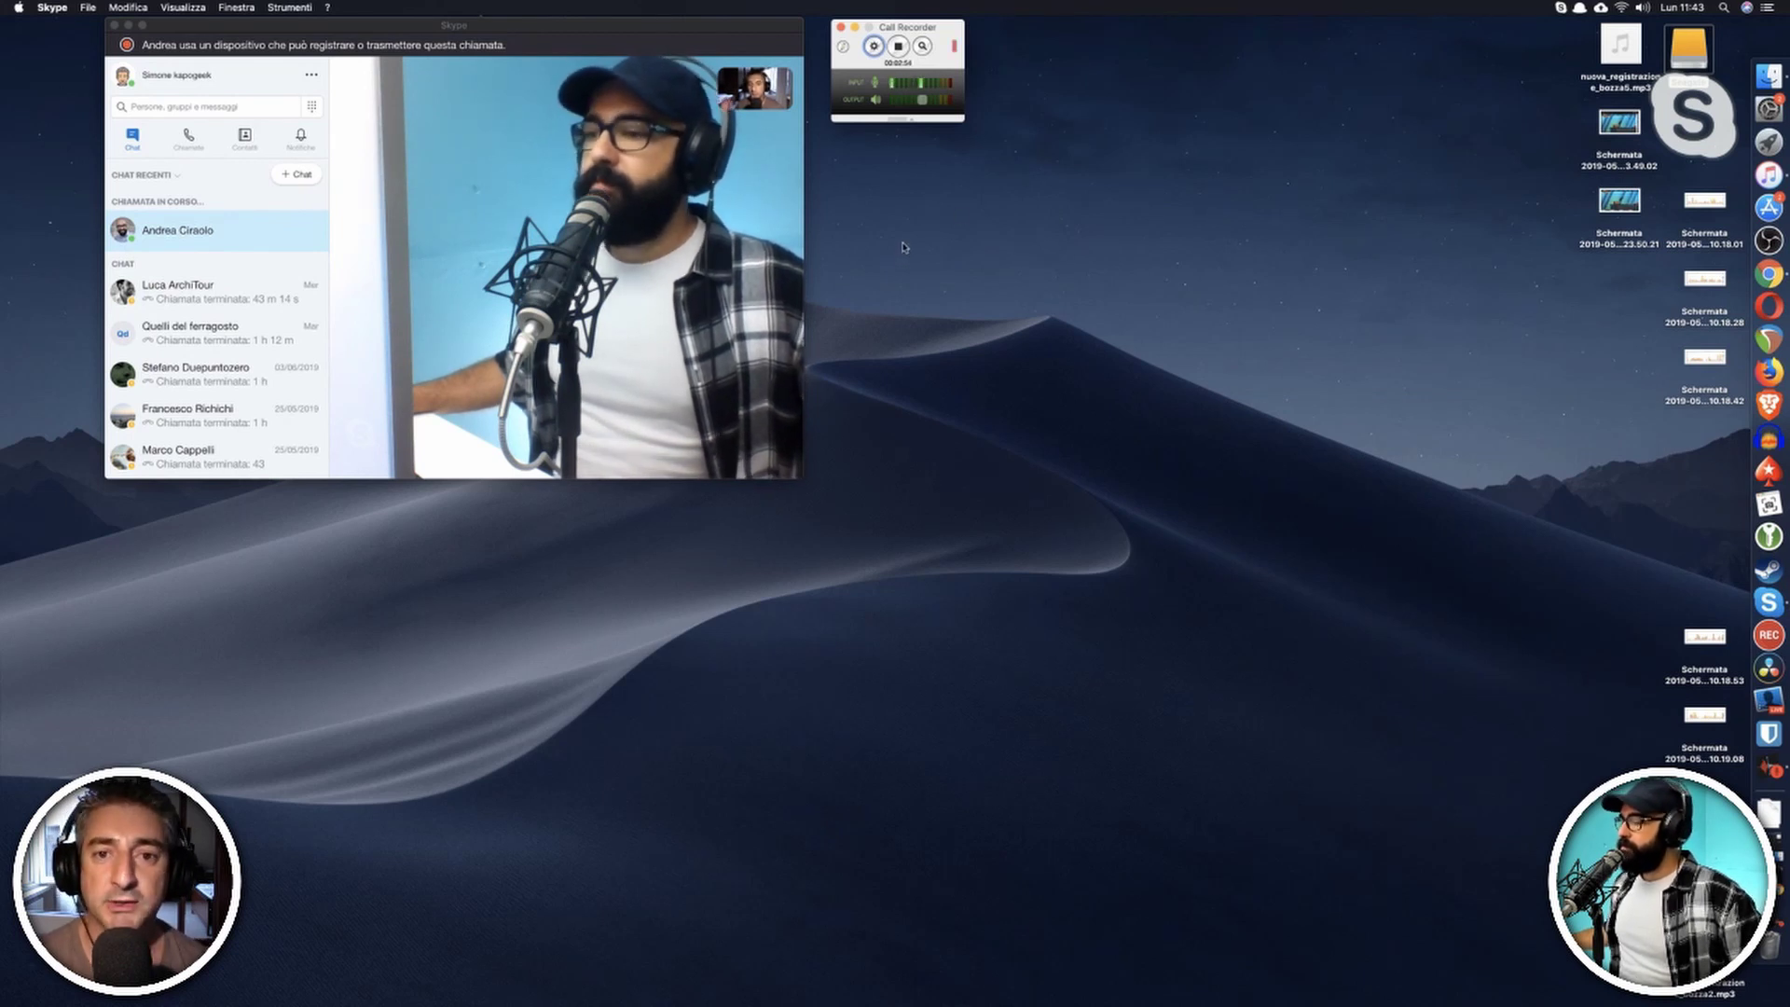
- Stop the Call Recorder recording and open the recorded calls in Ecamm Movie Tools
left_click(899, 48)
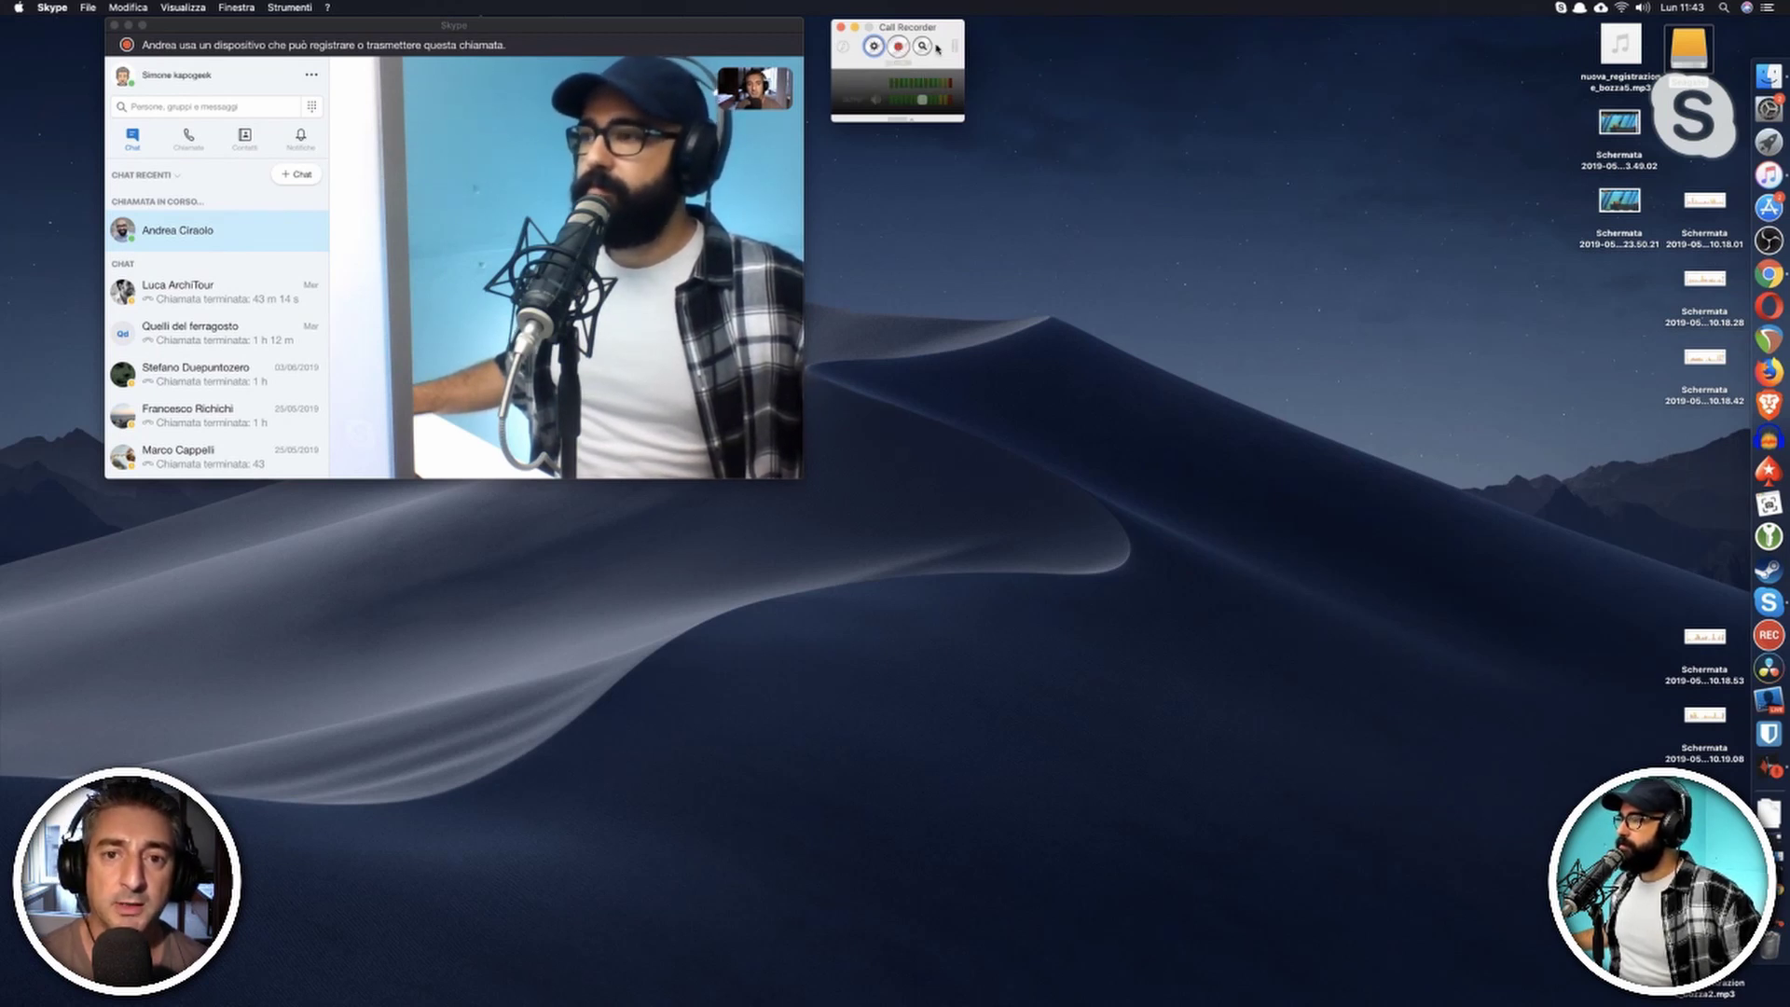
left_click(923, 47)
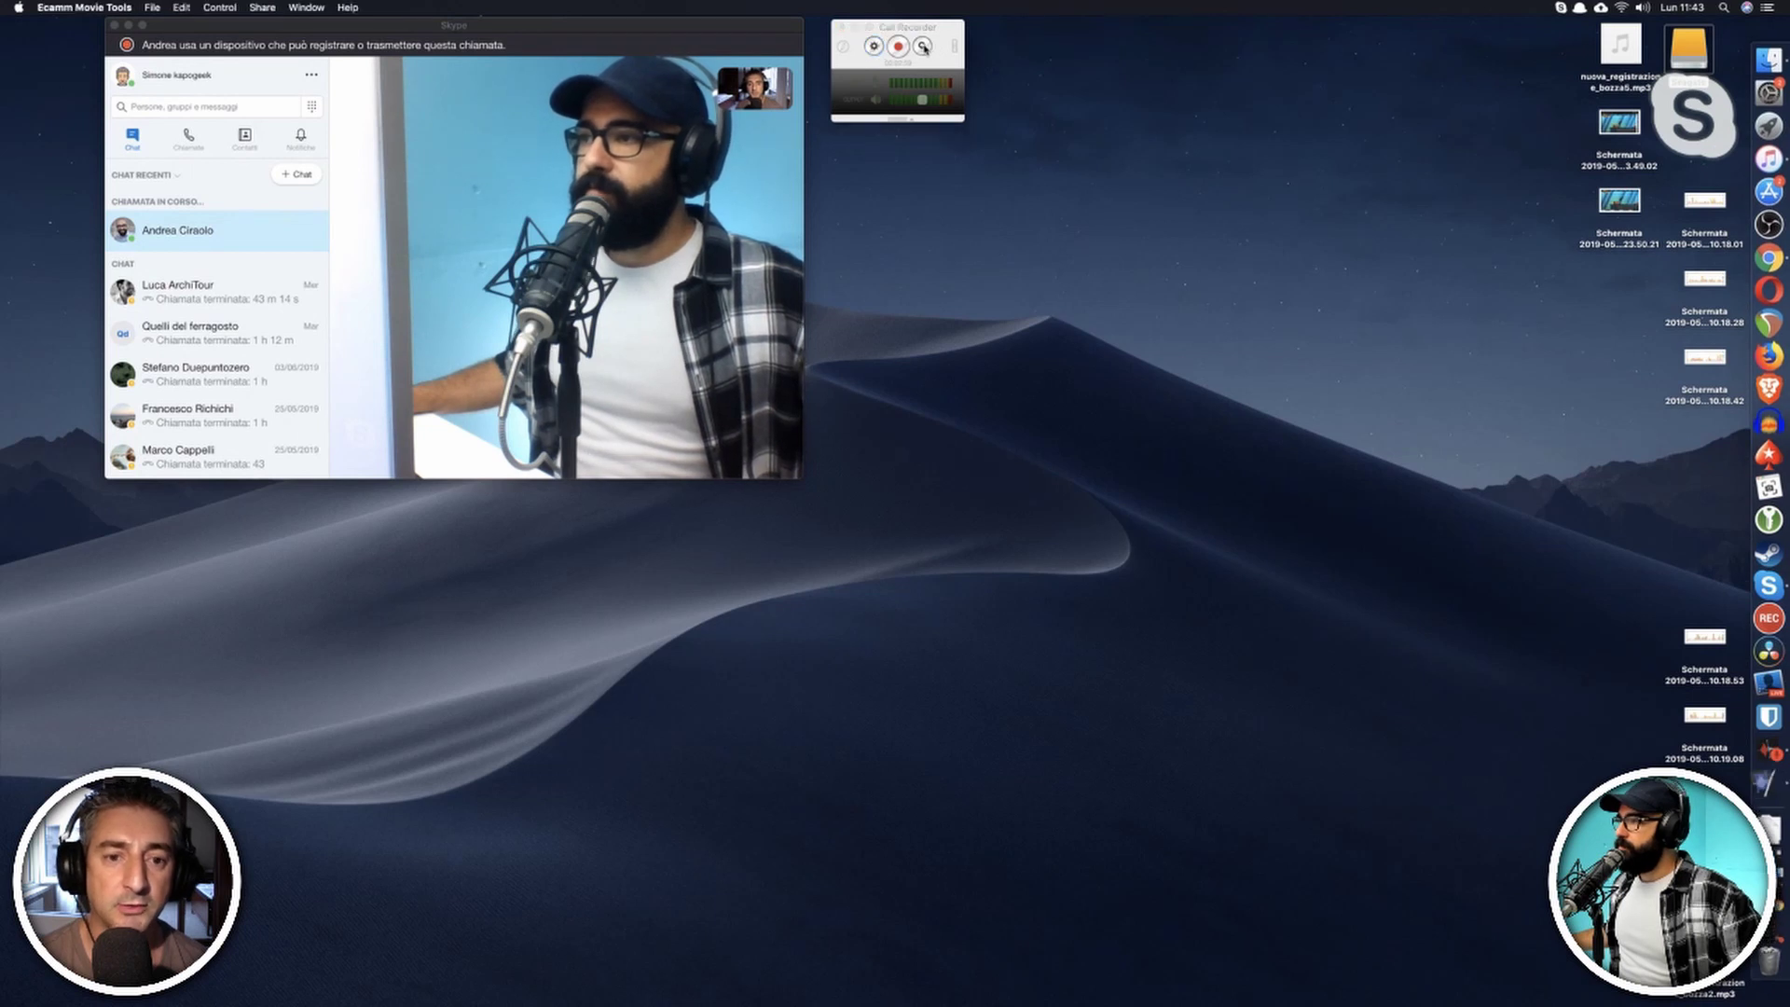
left_click_drag(881, 163, 1148, 136)
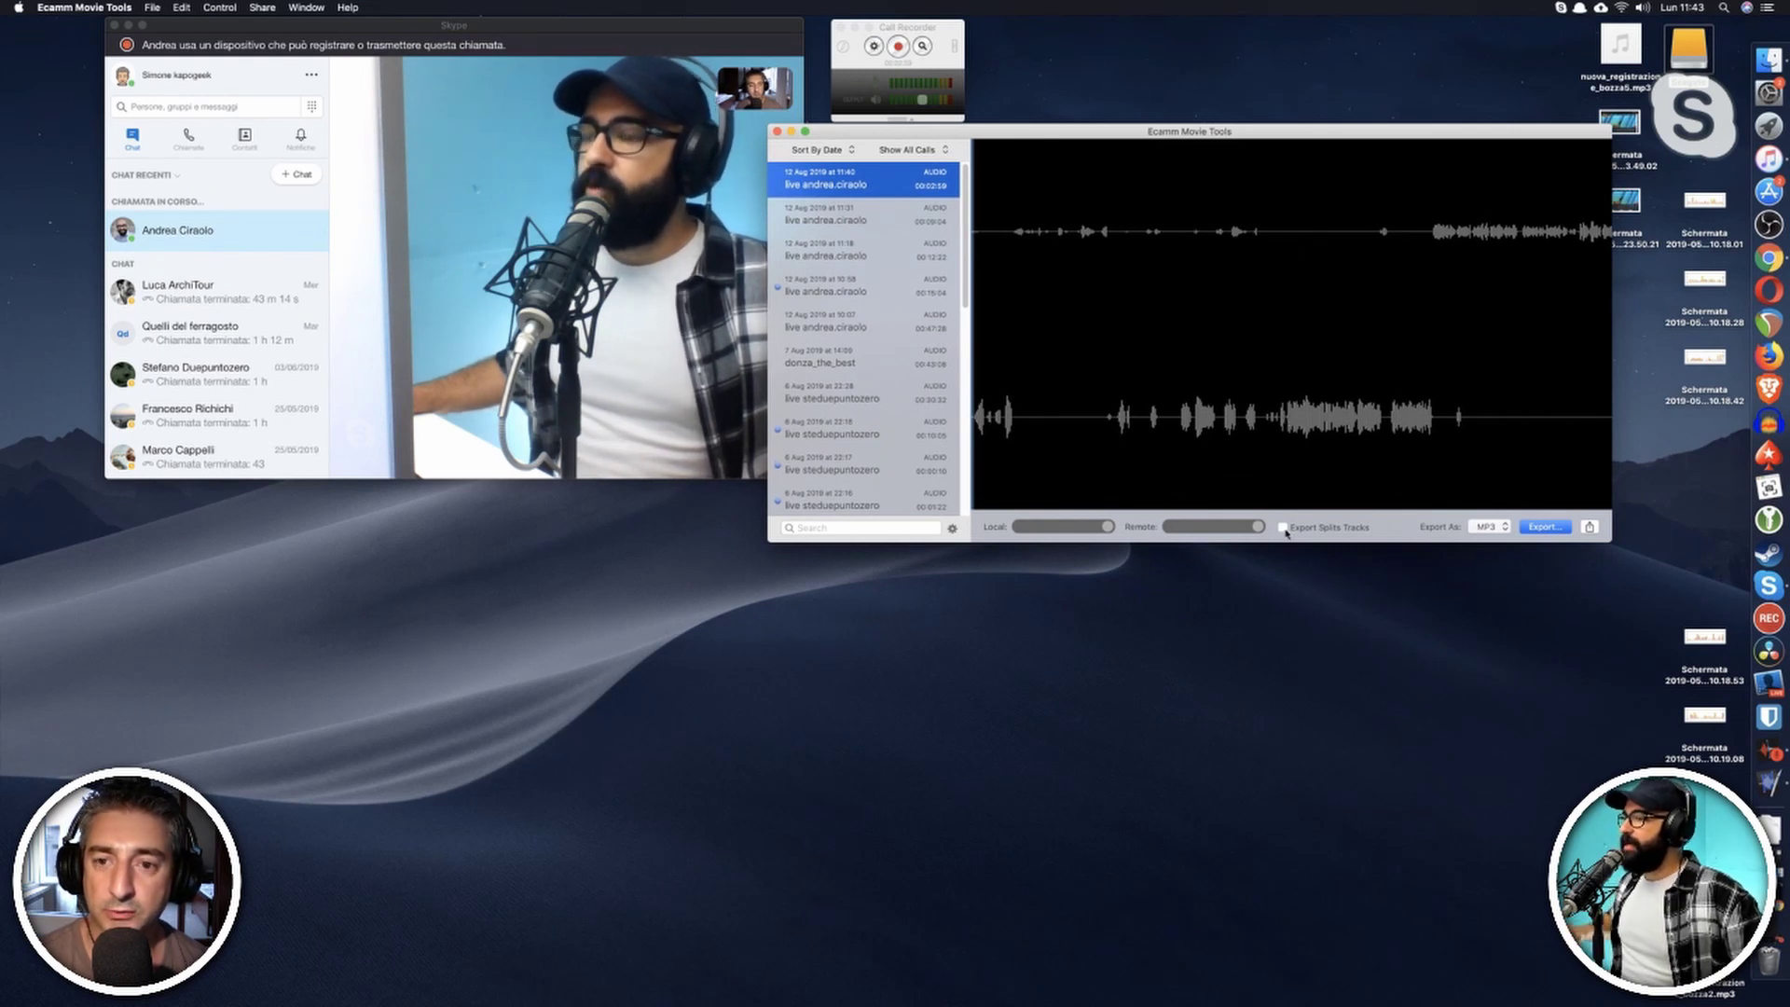
- Enable Export Splits Tracks for the newest recording and choose MP3 as the export format
left_click_drag(1314, 138, 988, 141)
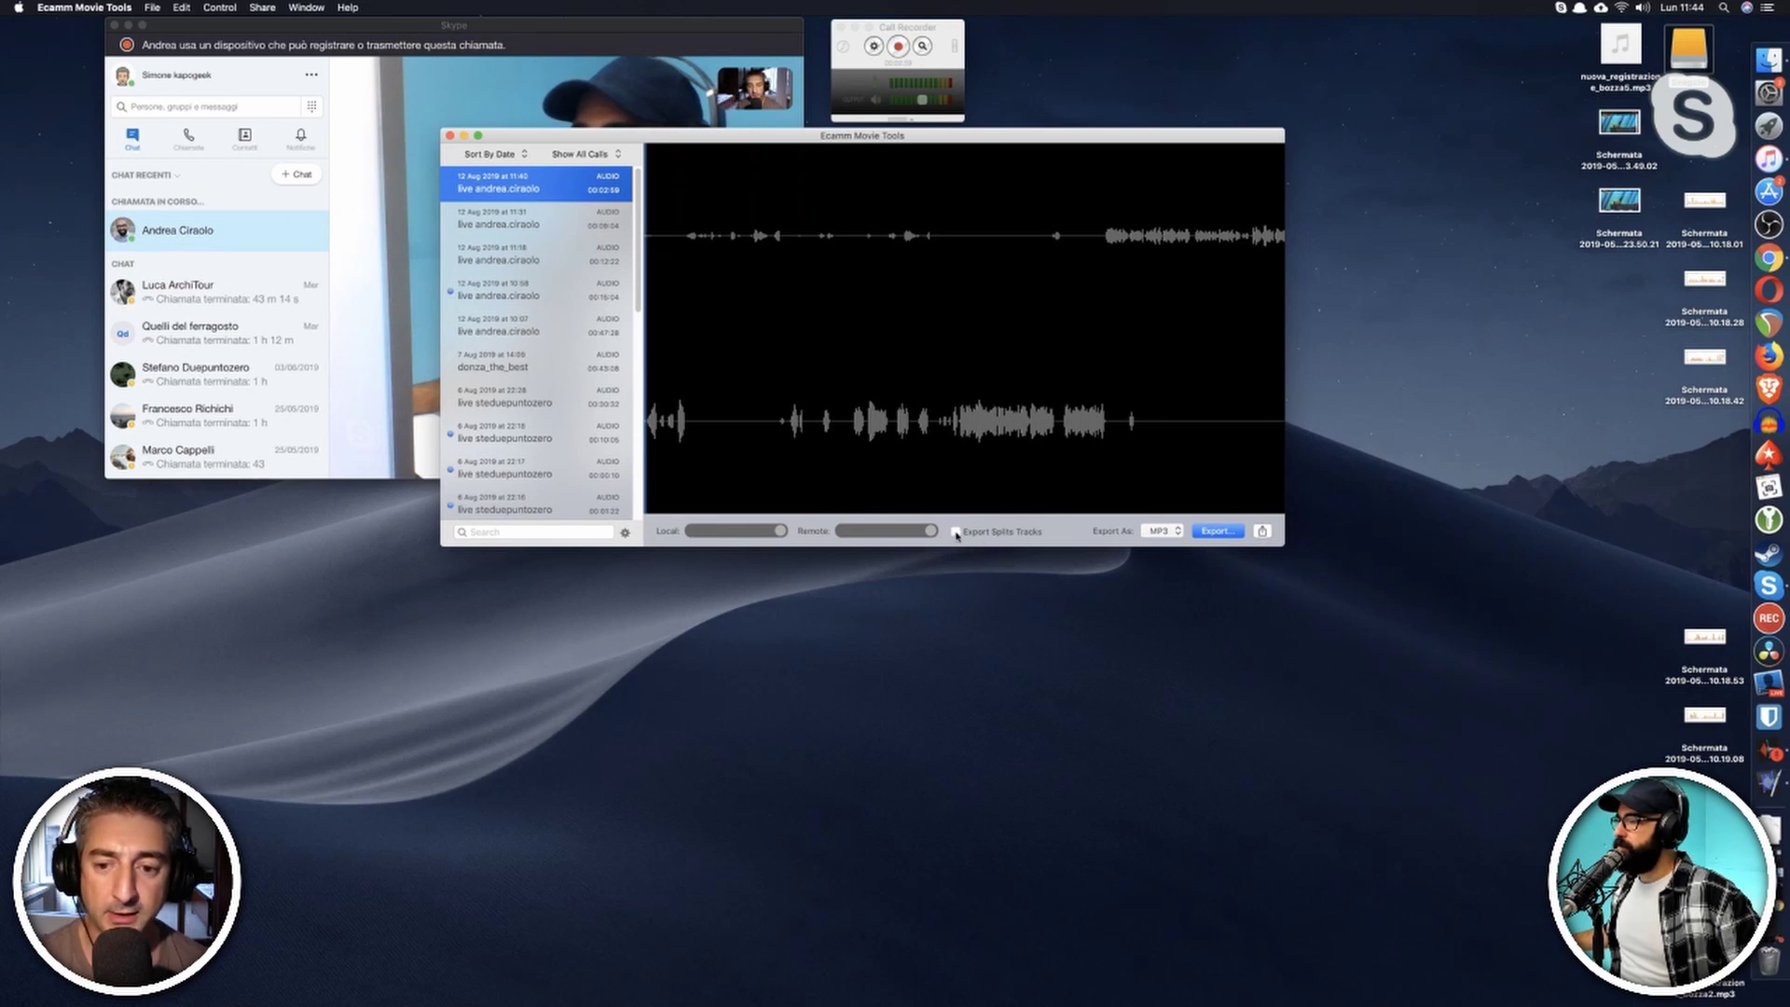
left_click(1178, 533)
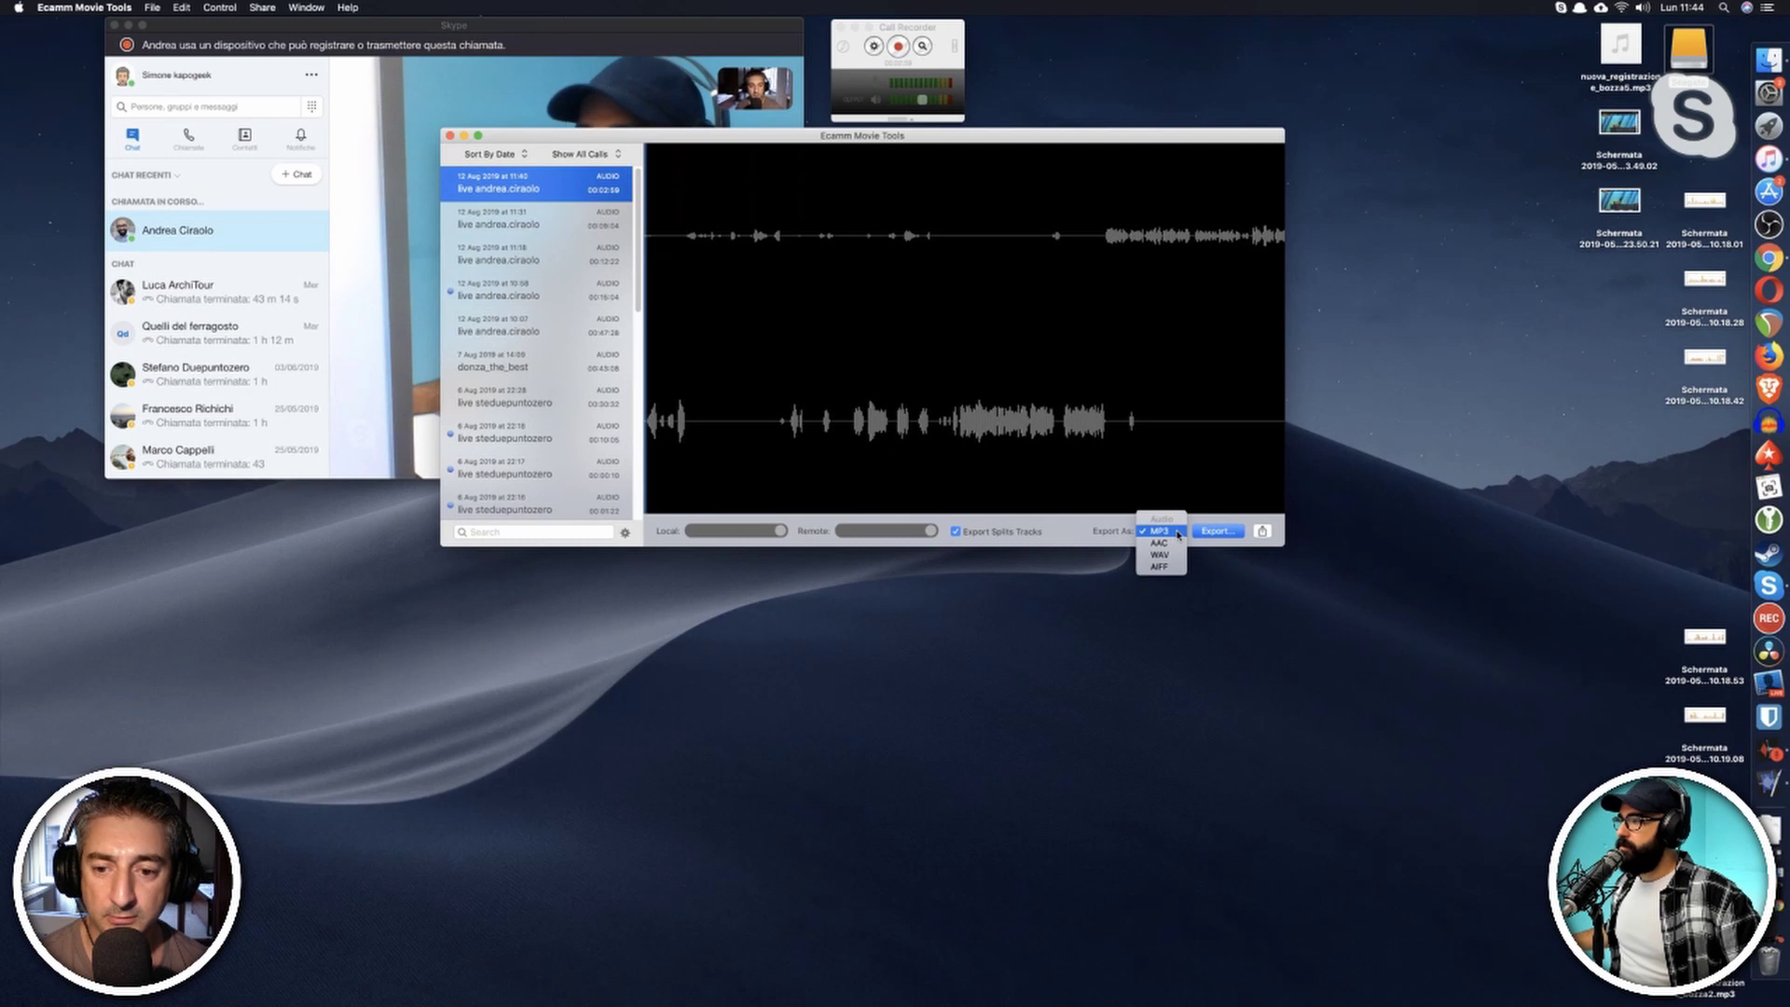
left_click(1167, 533)
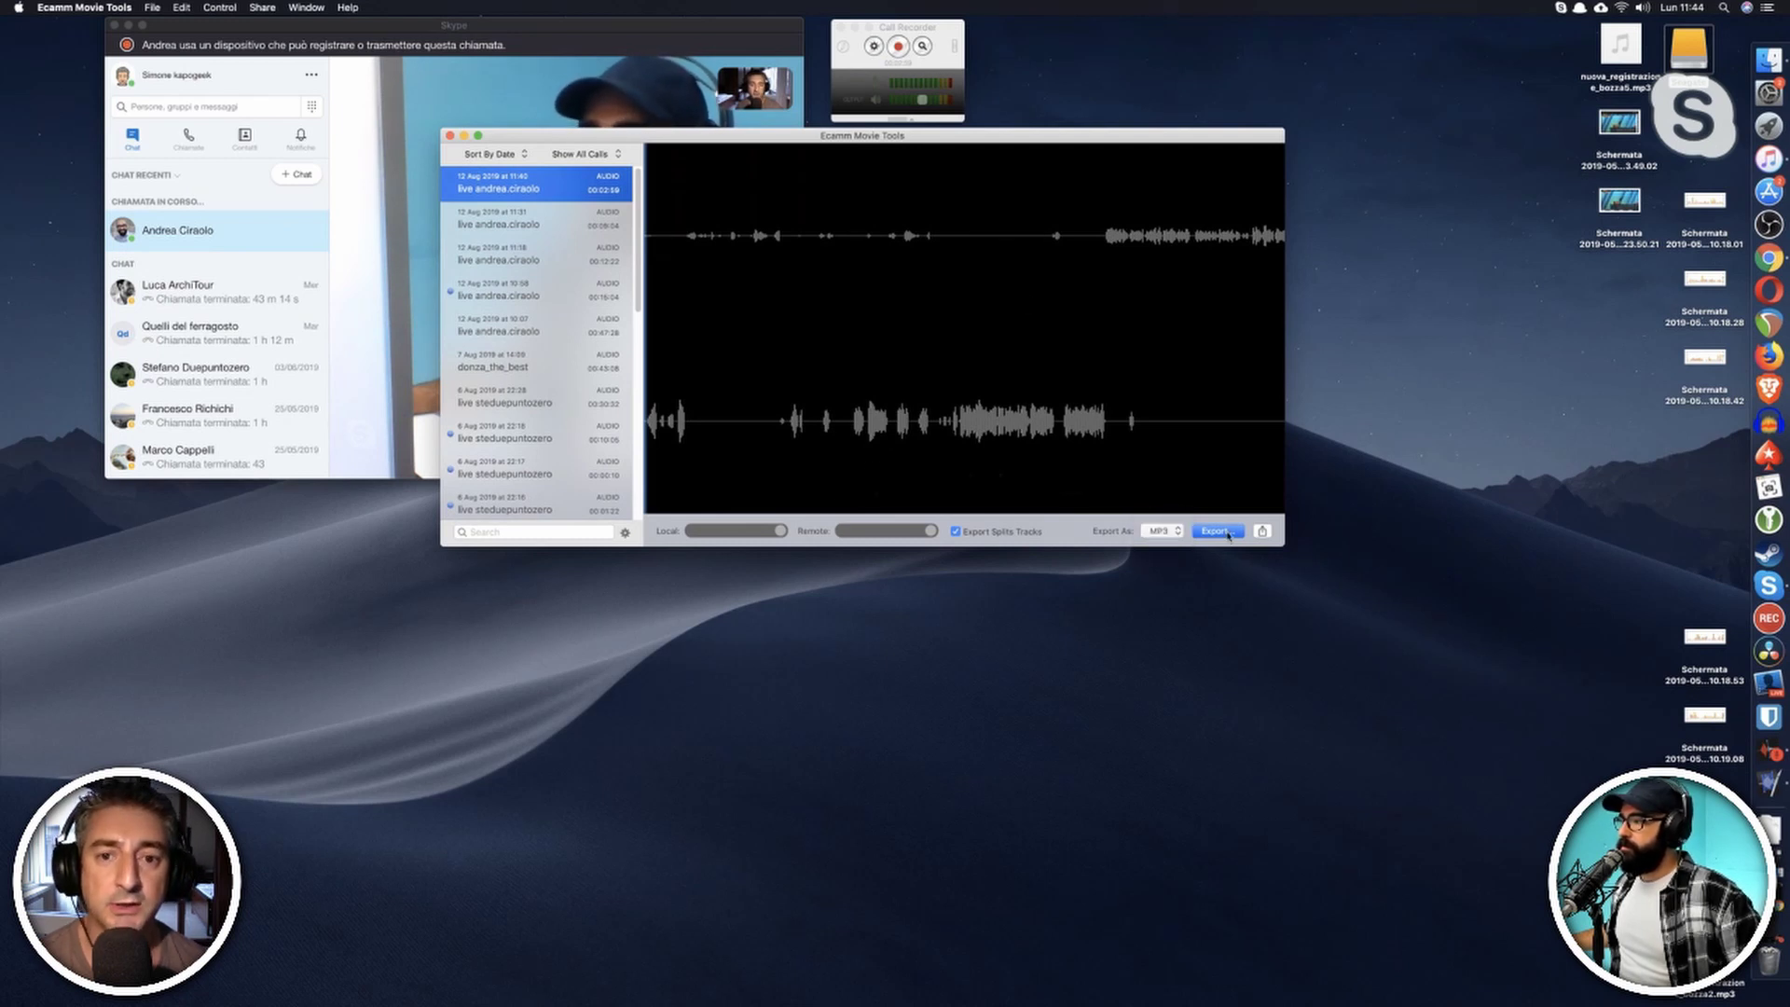
- Move the Ecamm Movie Tools window clear of the Skype call and bring the ongoing call to the front
left_click_drag(947, 140, 1326, 147)
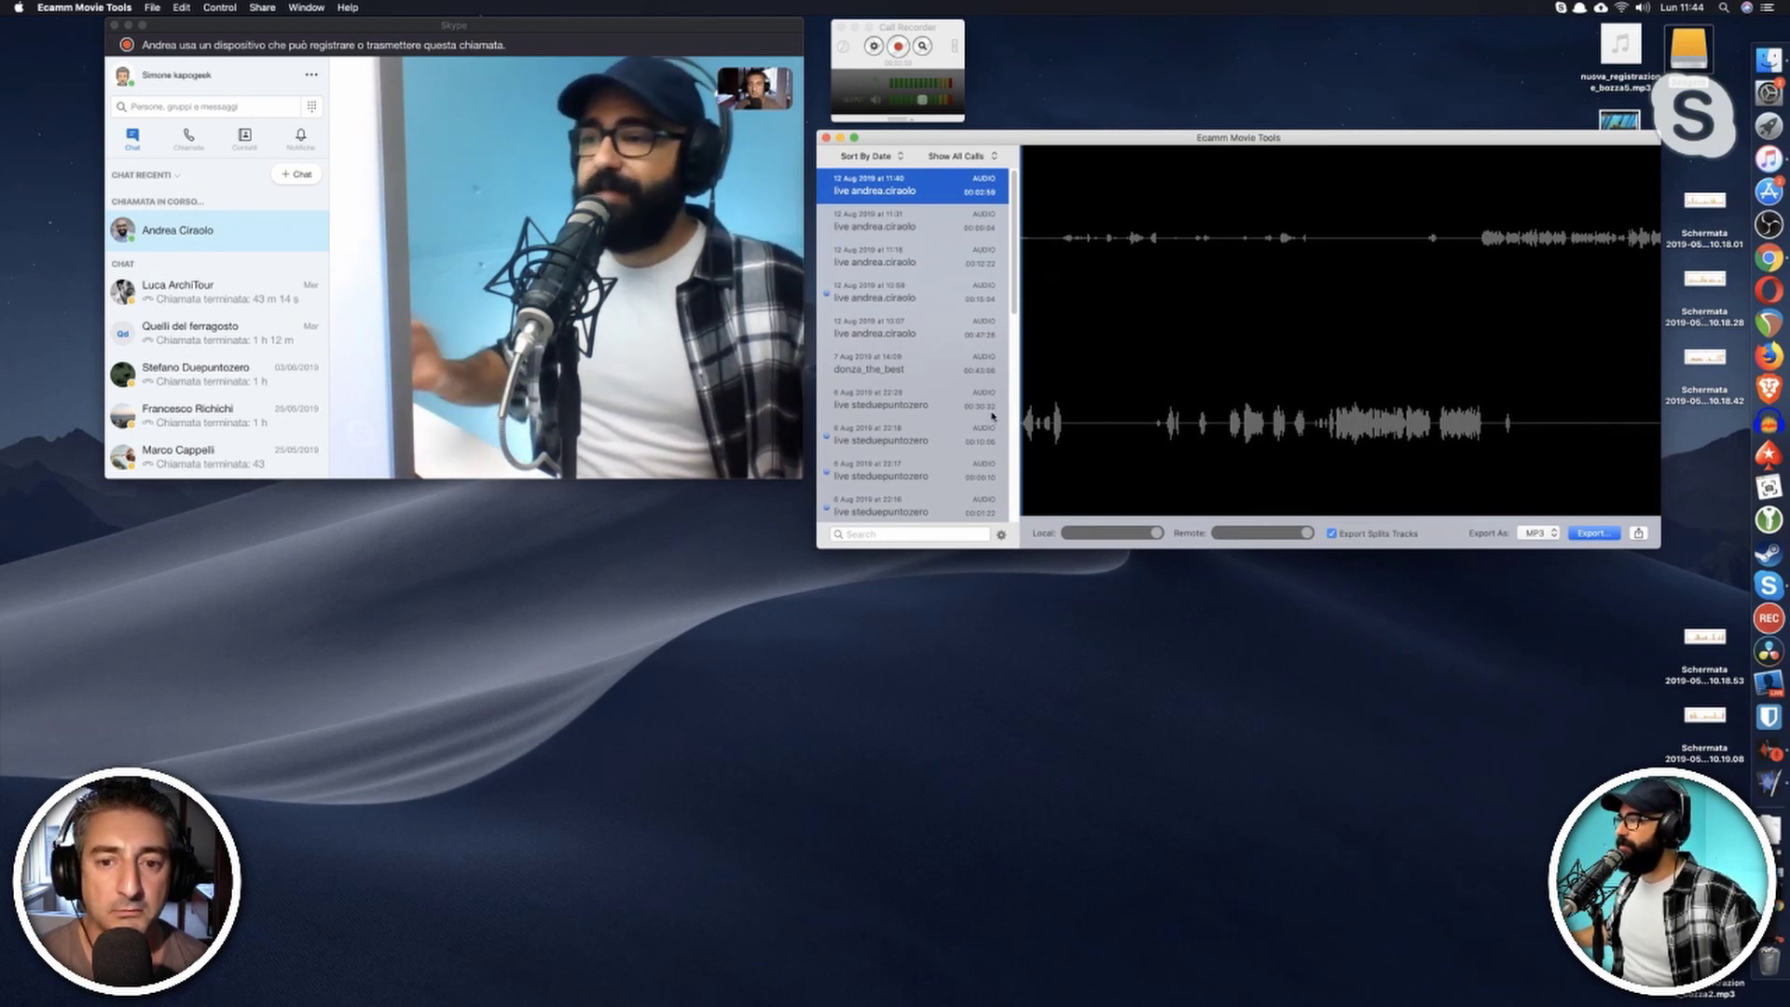
mouse_move(1051, 369)
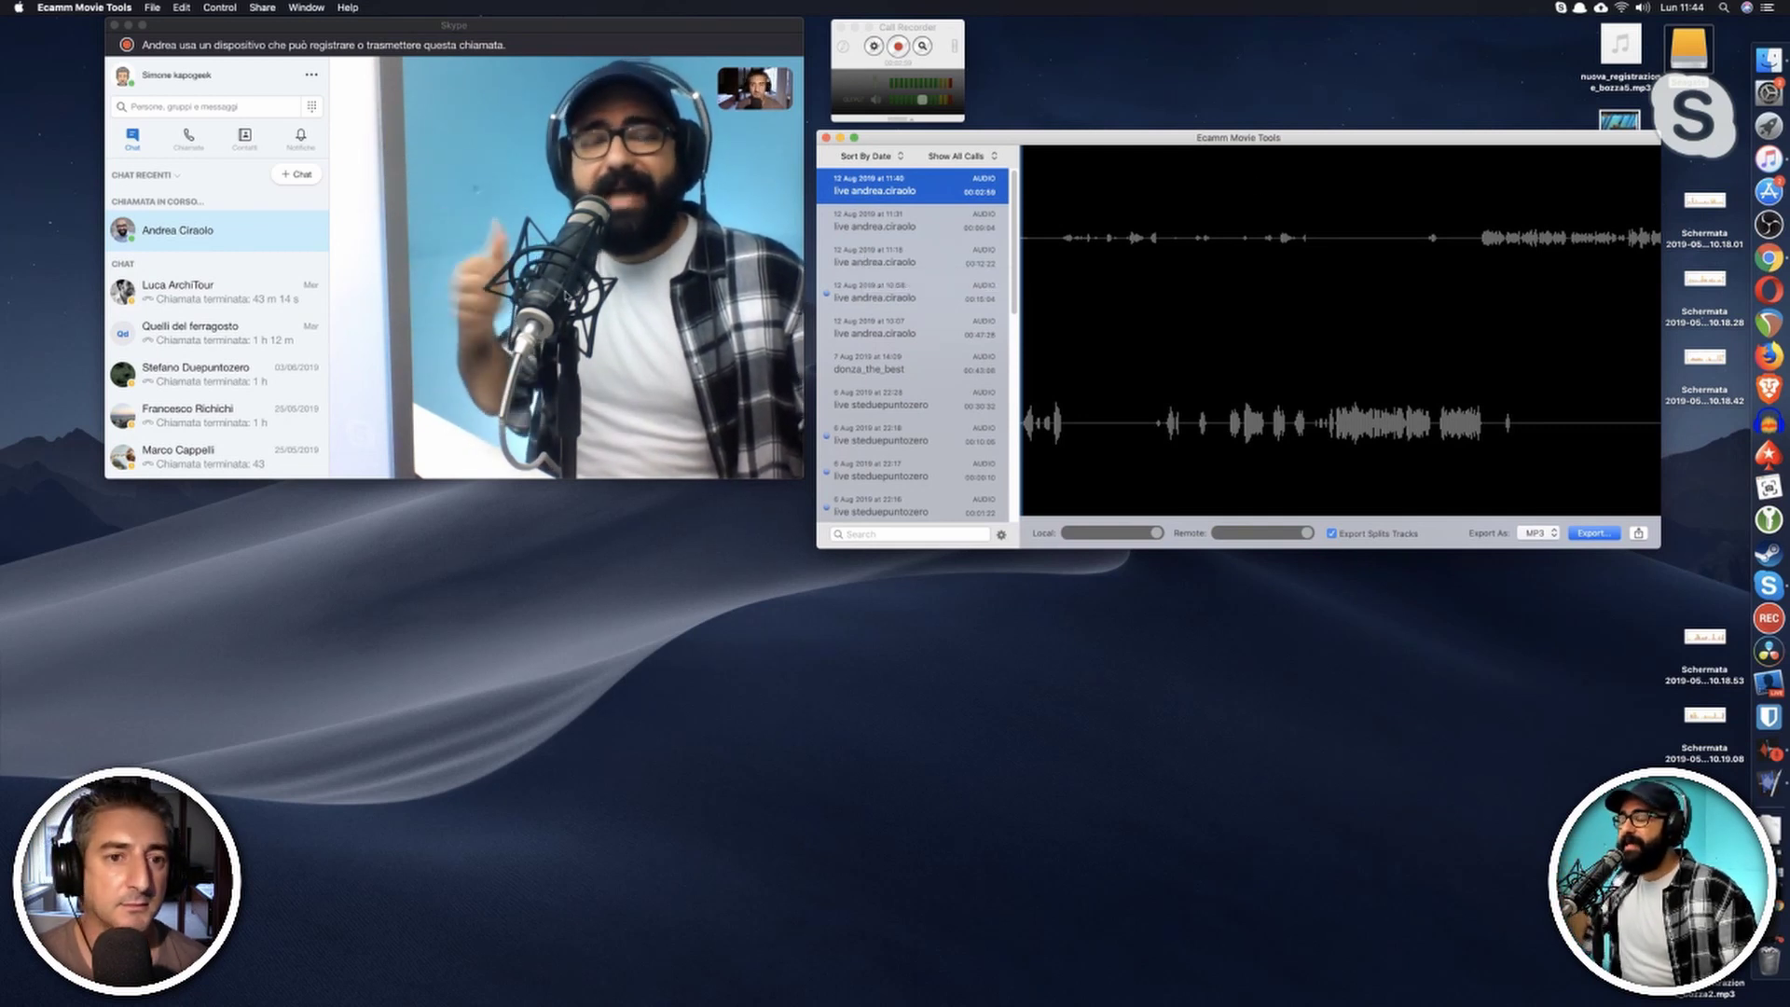
left_click(587, 326)
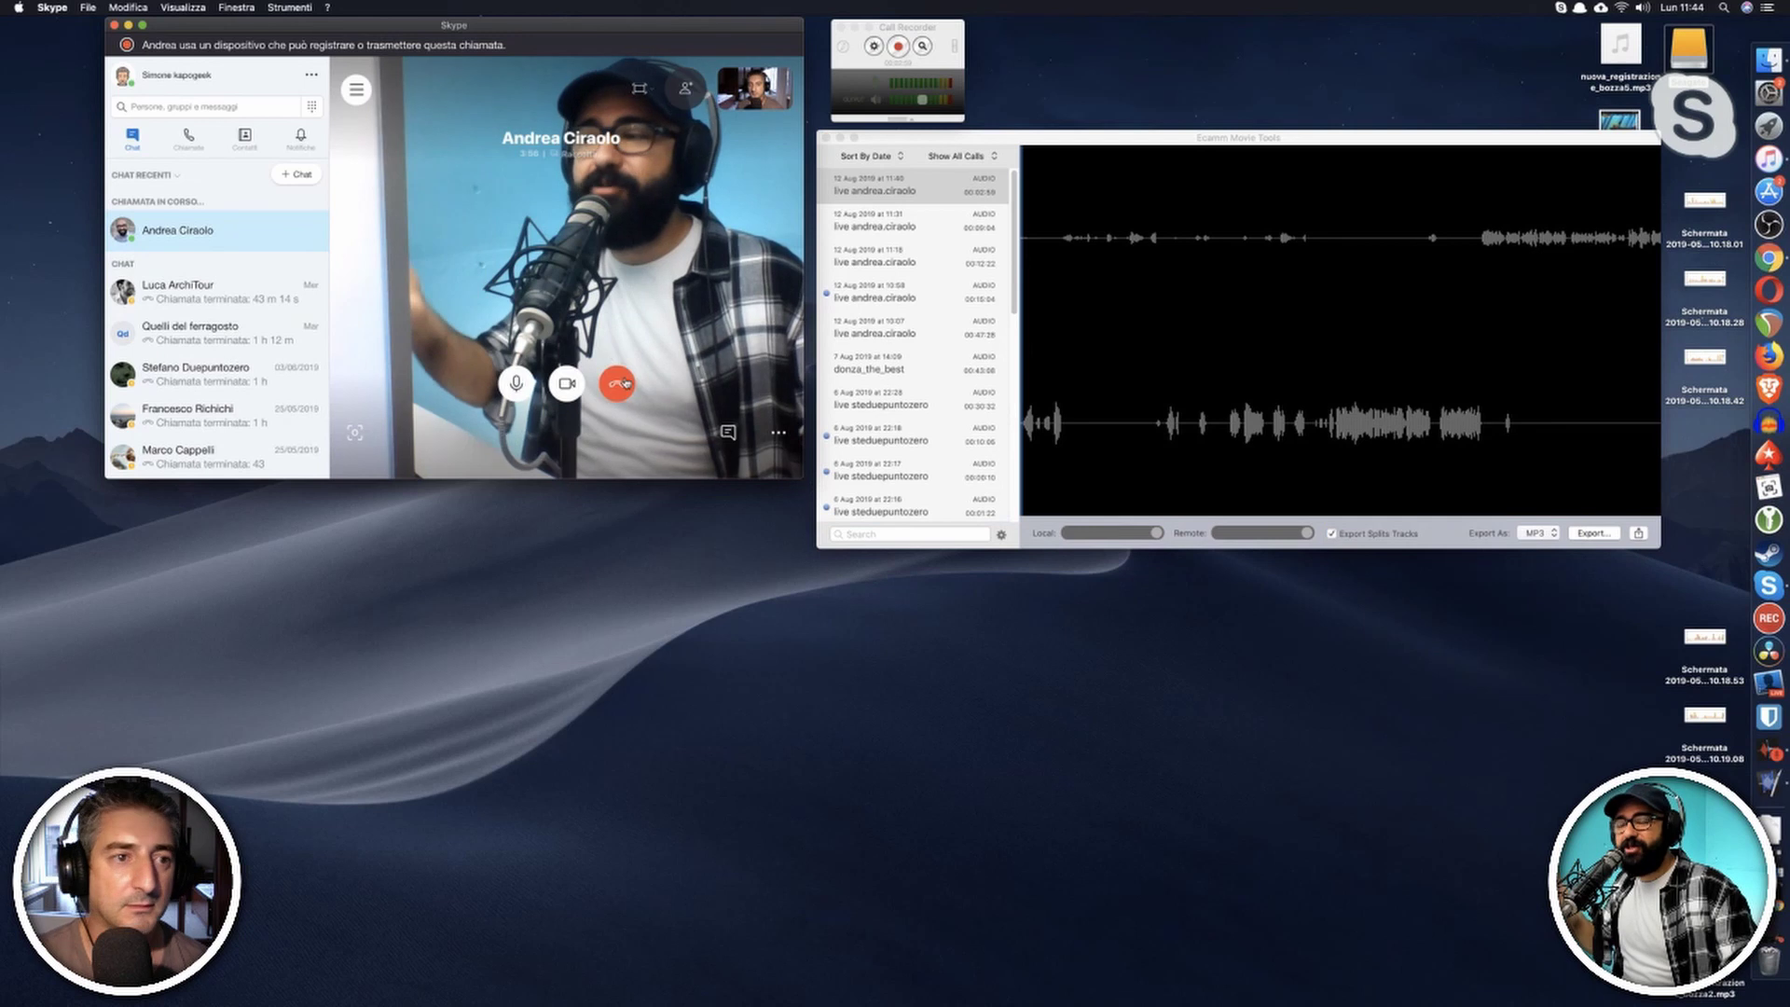
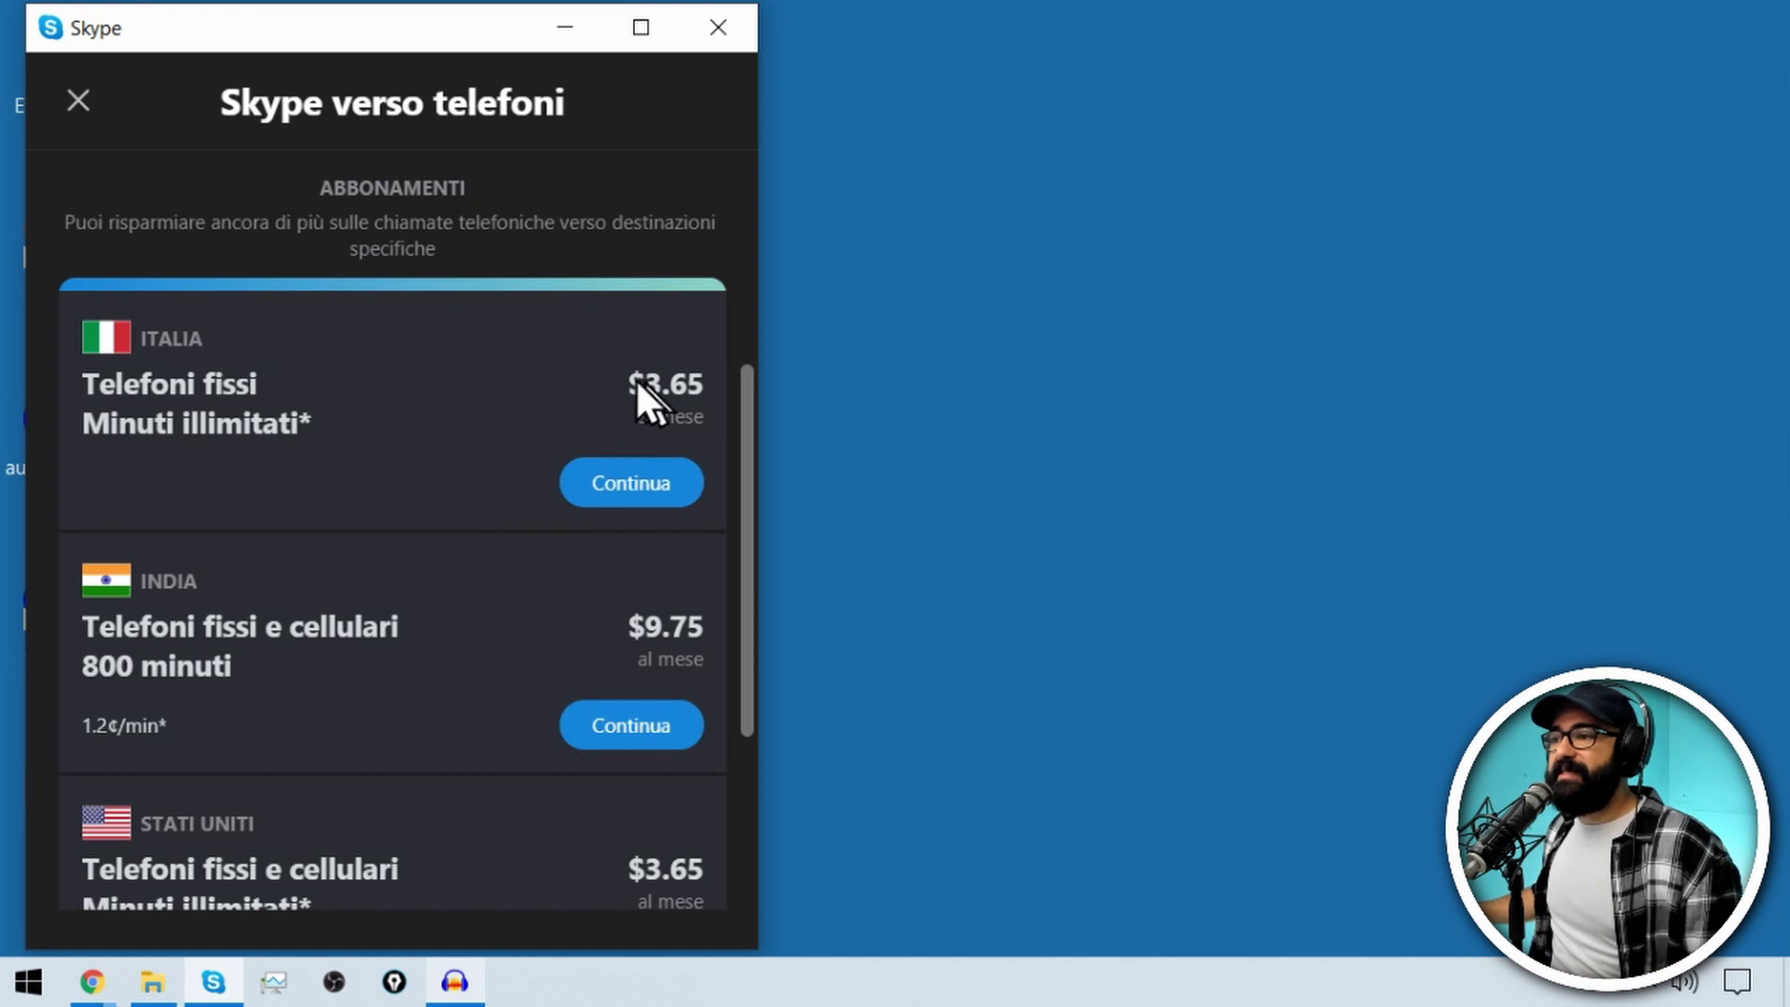
- Review the Skype-to-phone credit and the $5.00 credit purchase details, then leave without paying
left_click_drag(747, 417, 741, 197)
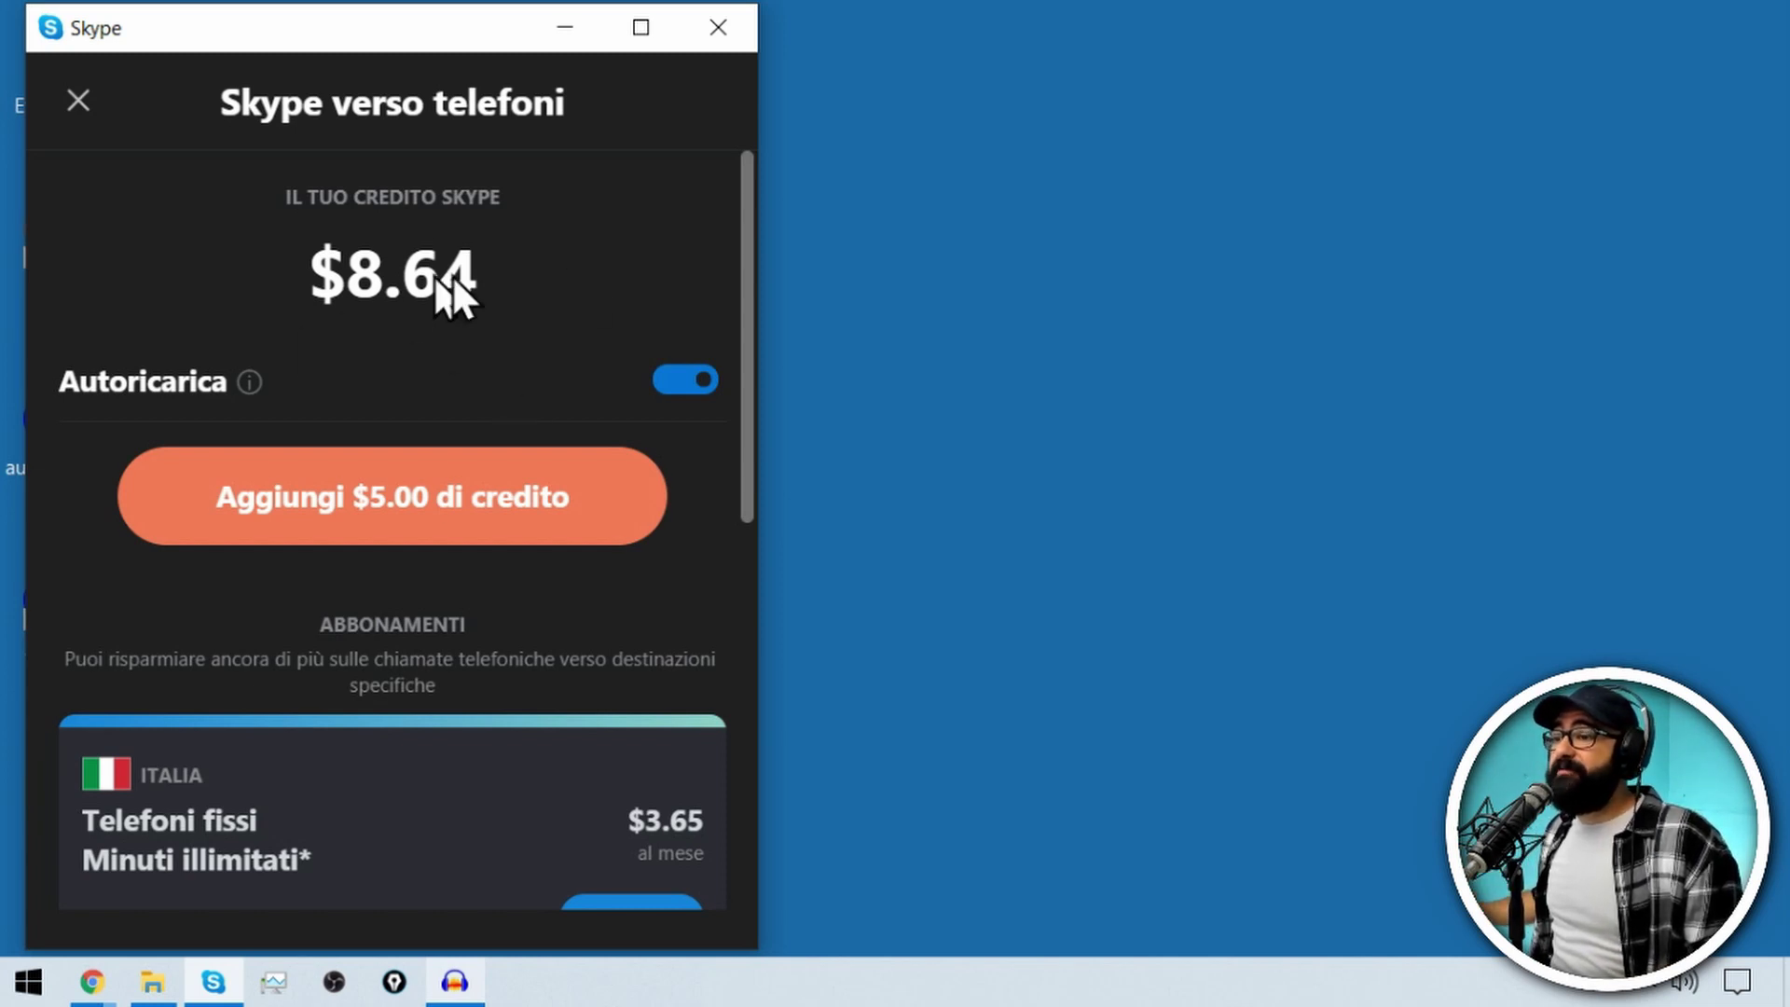
left_click(483, 518)
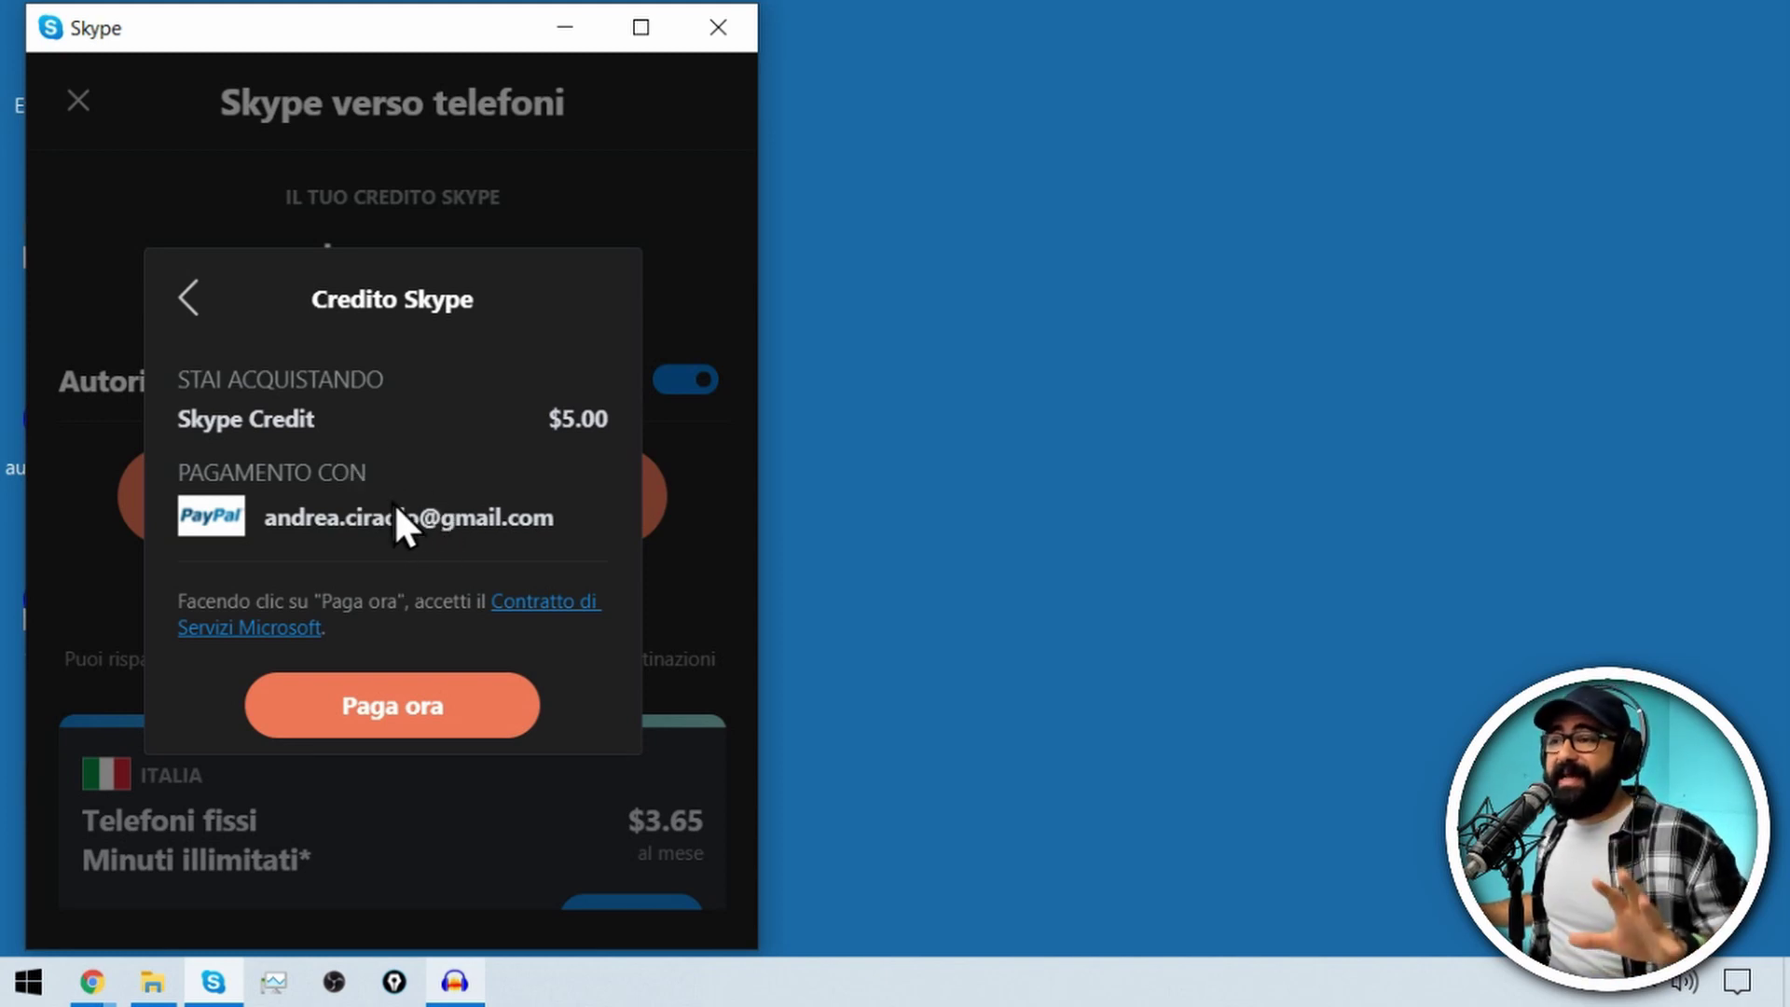
left_click(189, 297)
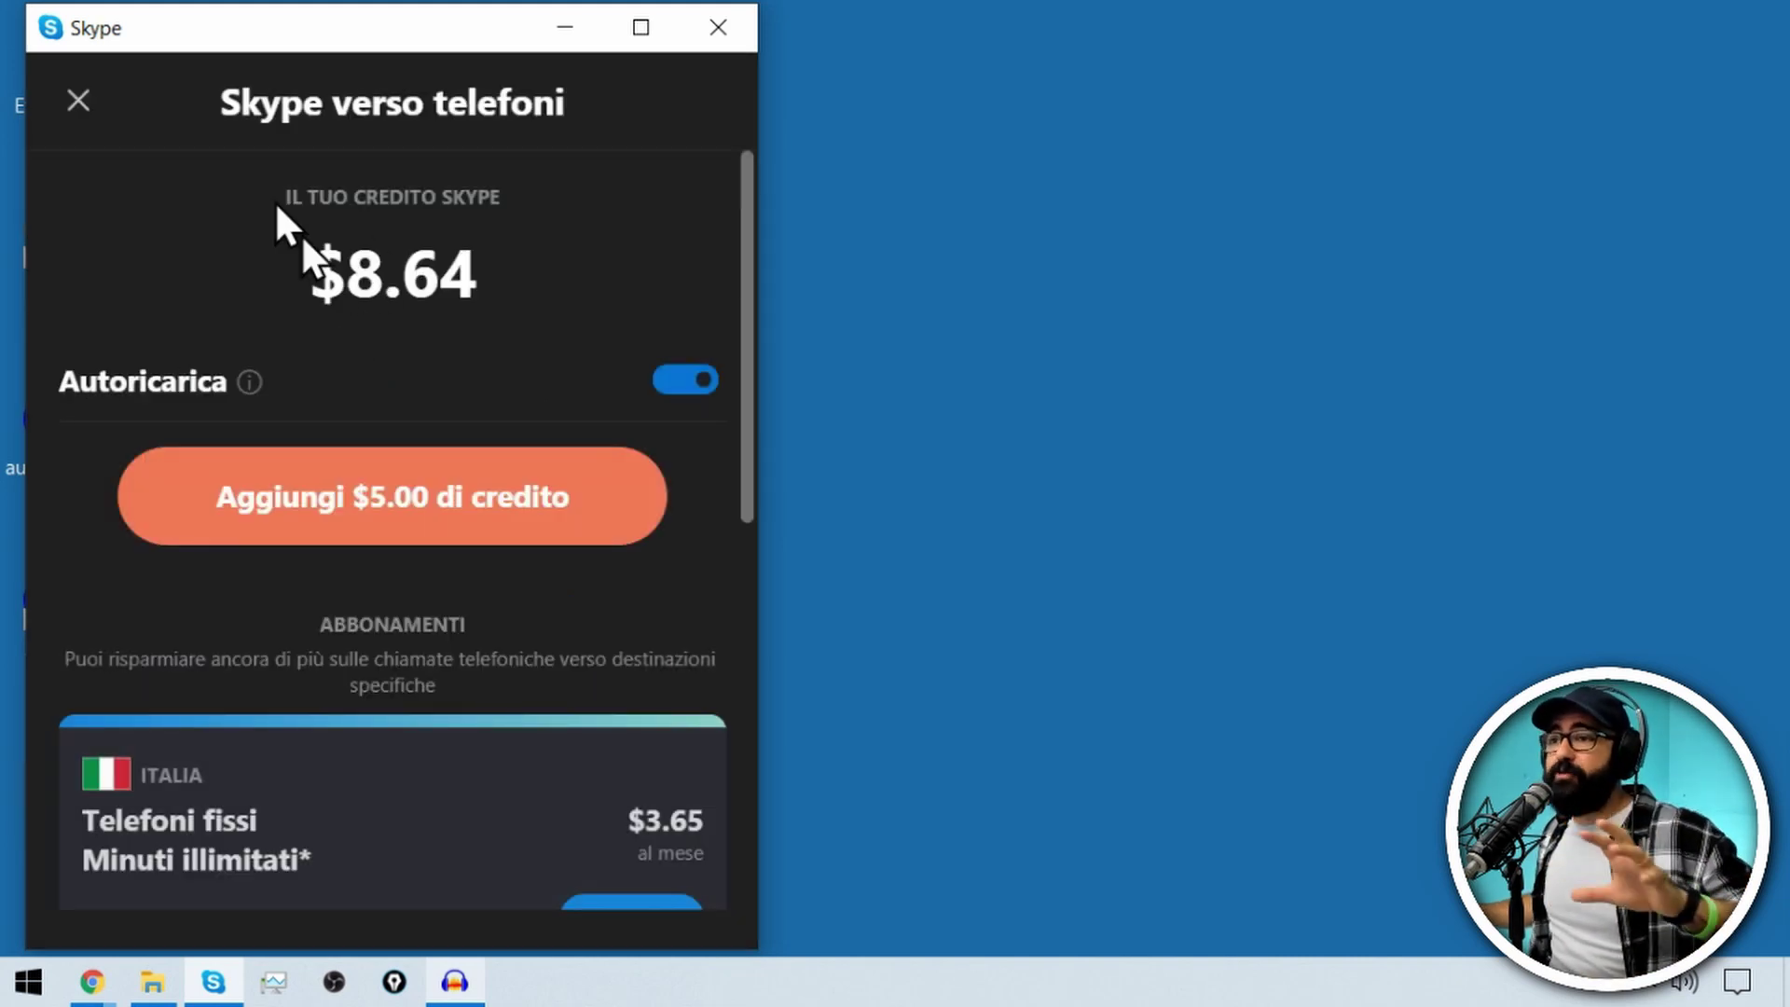
left_click(78, 102)
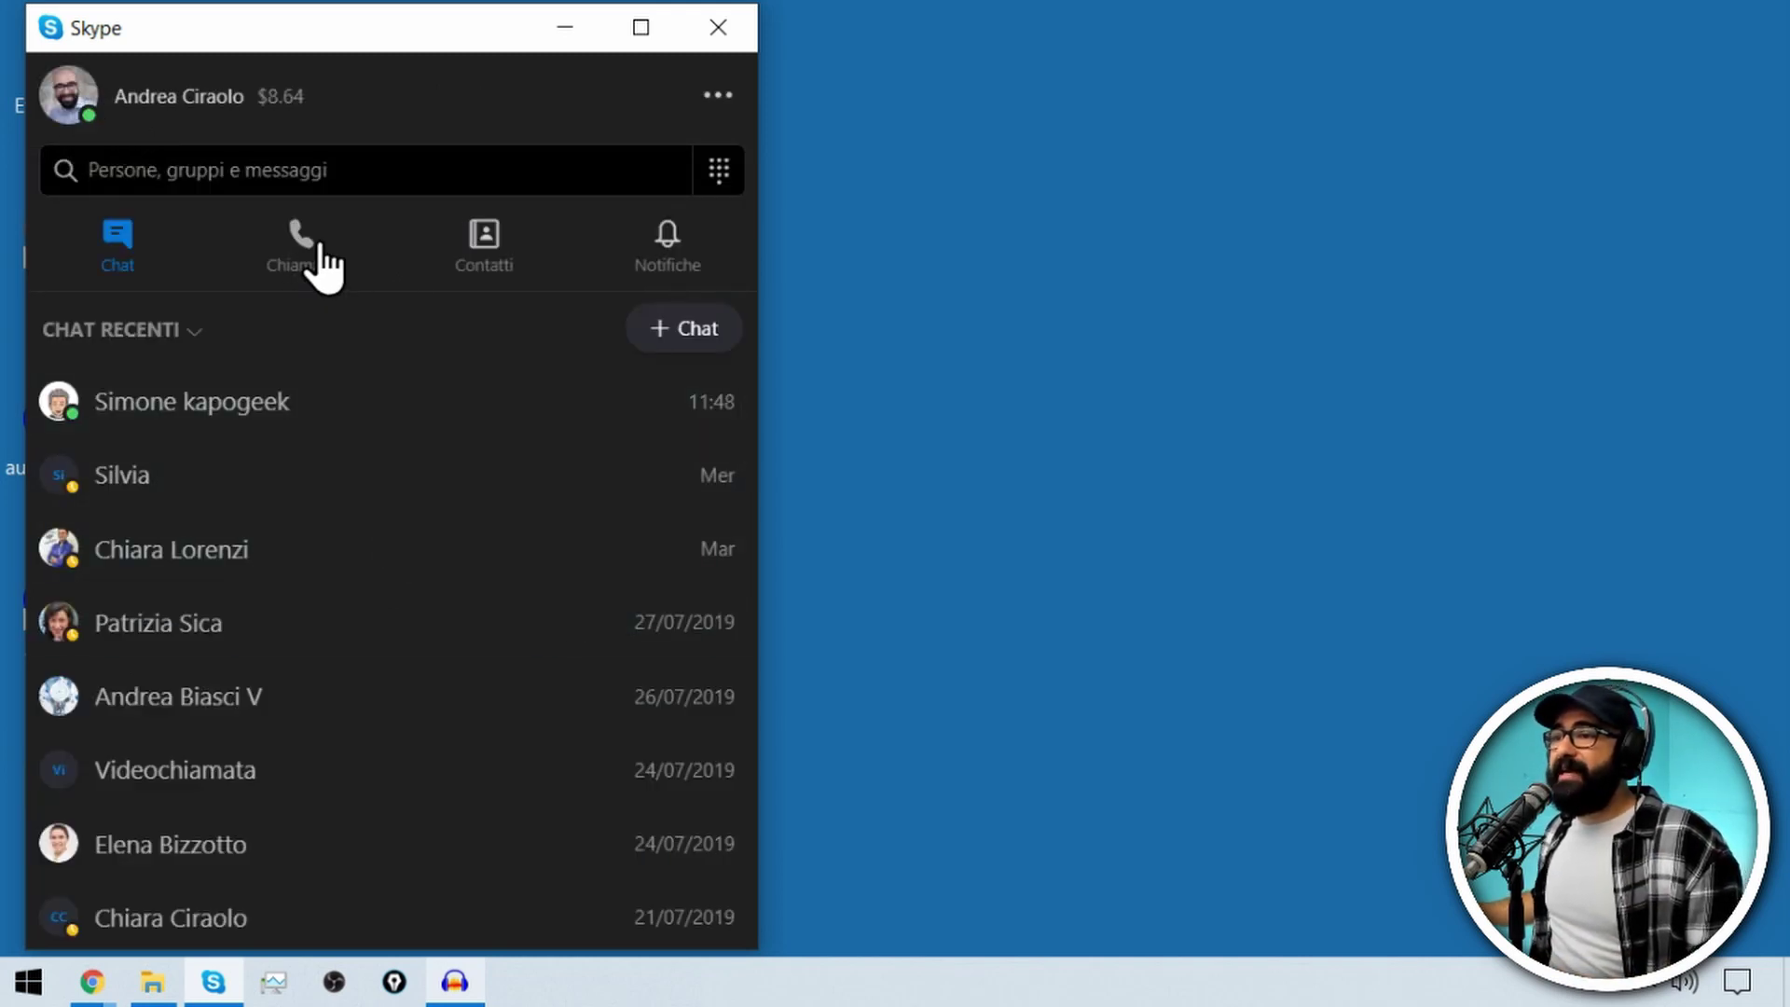
- Dismiss the subscription offer in the Skype calls list and open the dial pad
left_click(289, 249)
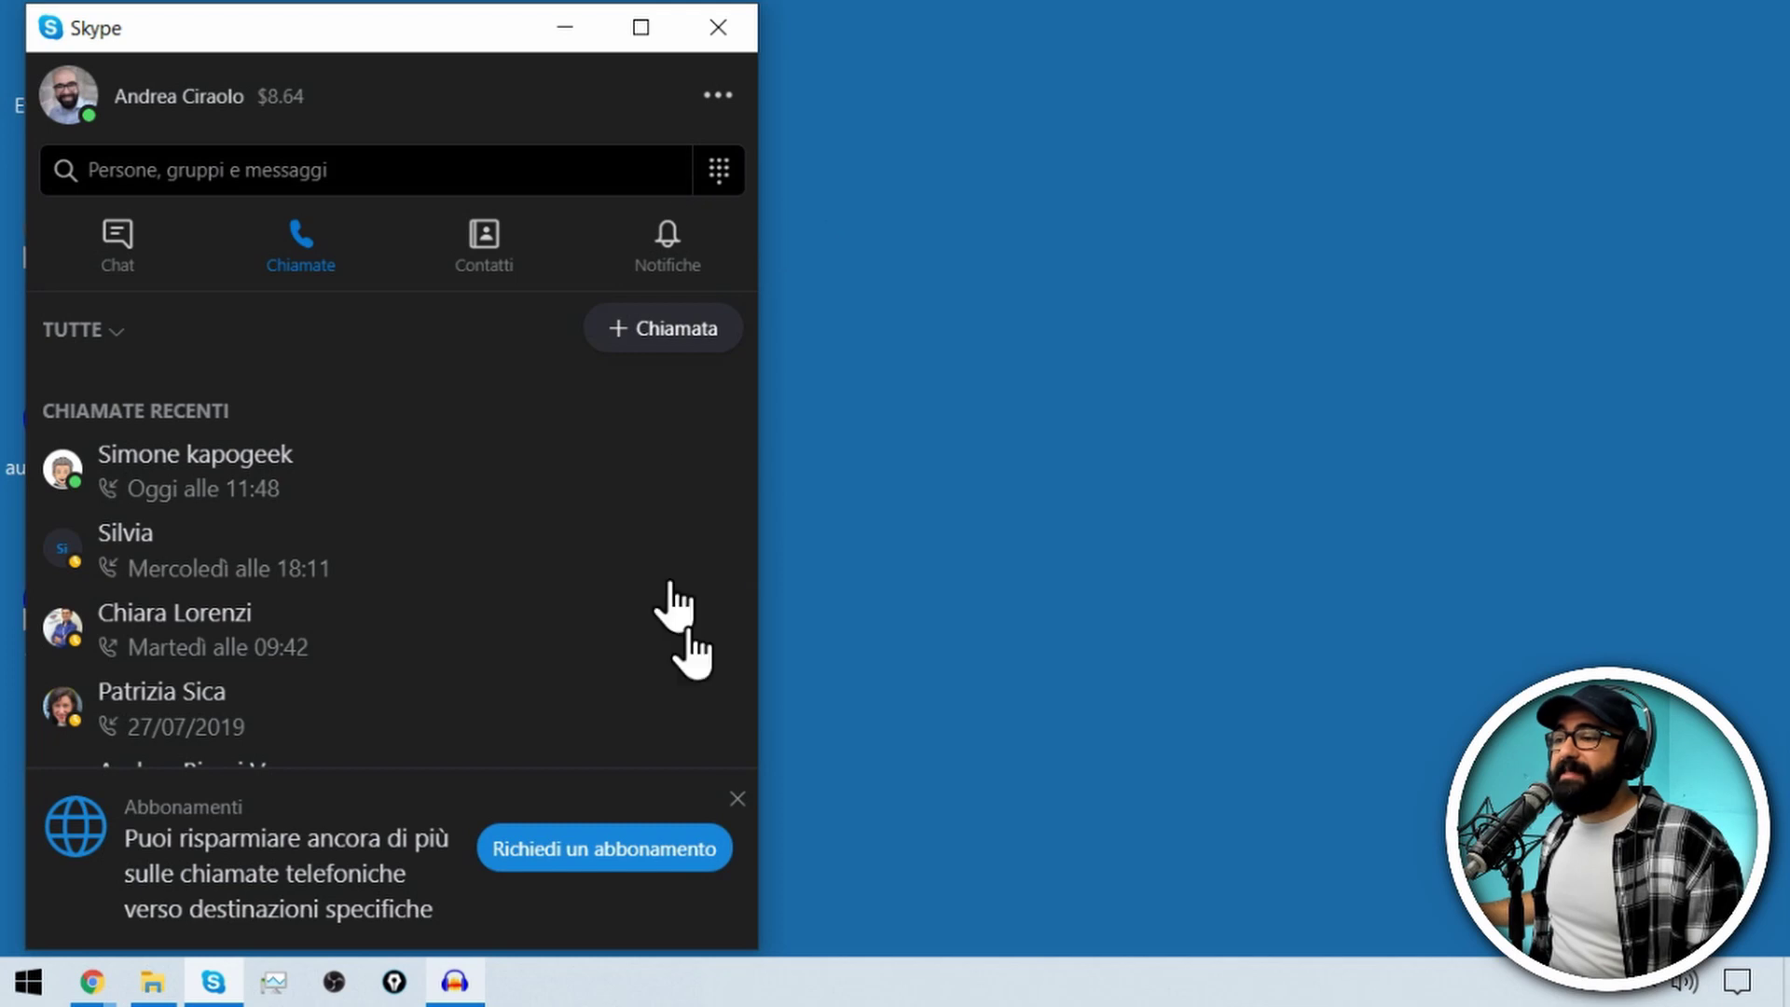
left_click(737, 801)
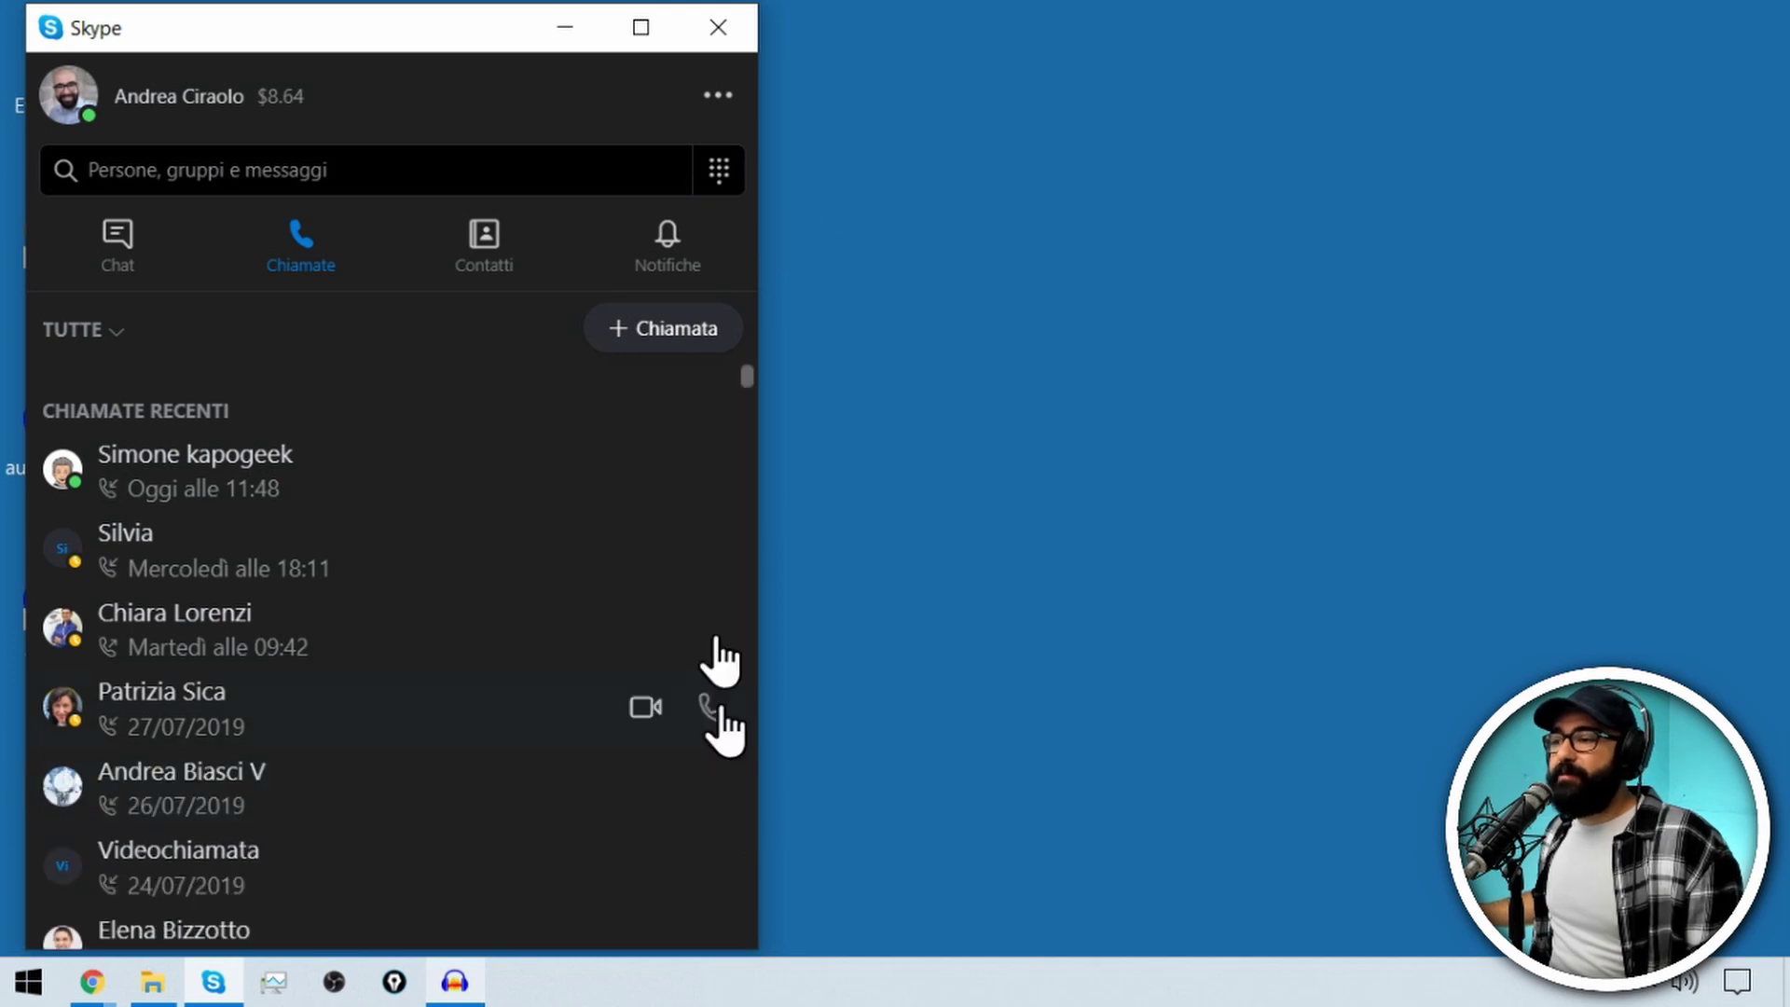
left_click(725, 179)
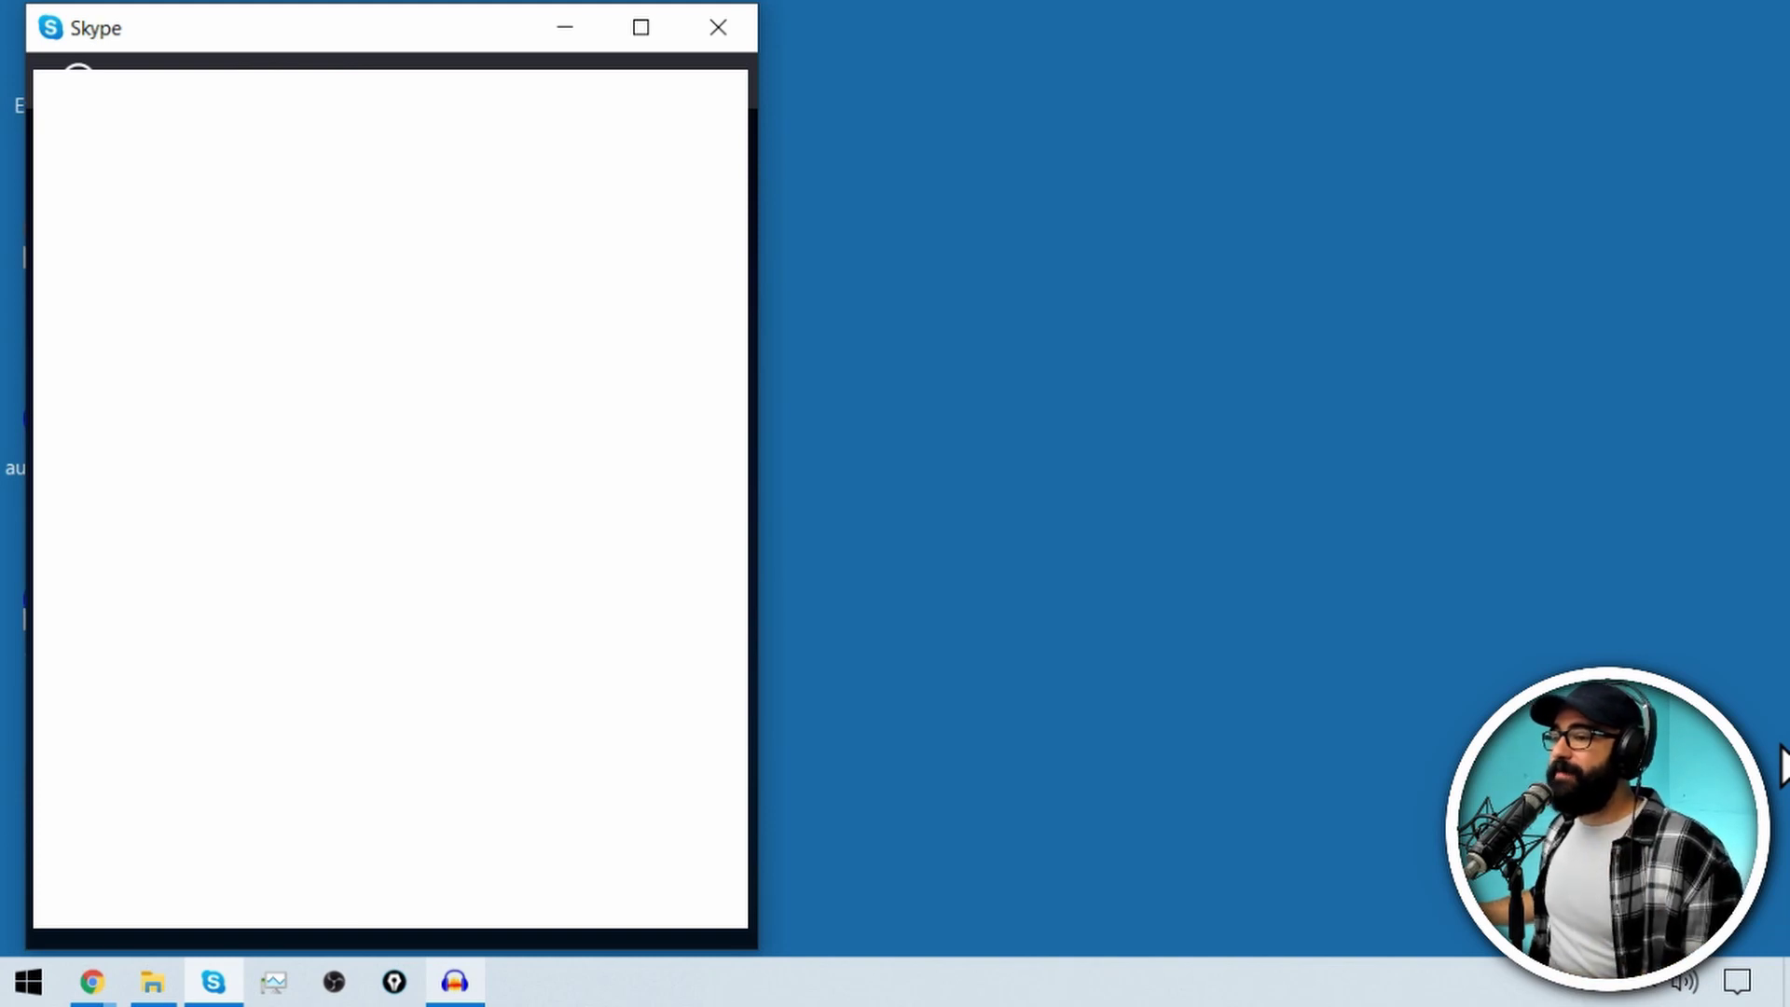
- Check the additional options offered during the ongoing Skype phone call and close them
left_click(728, 862)
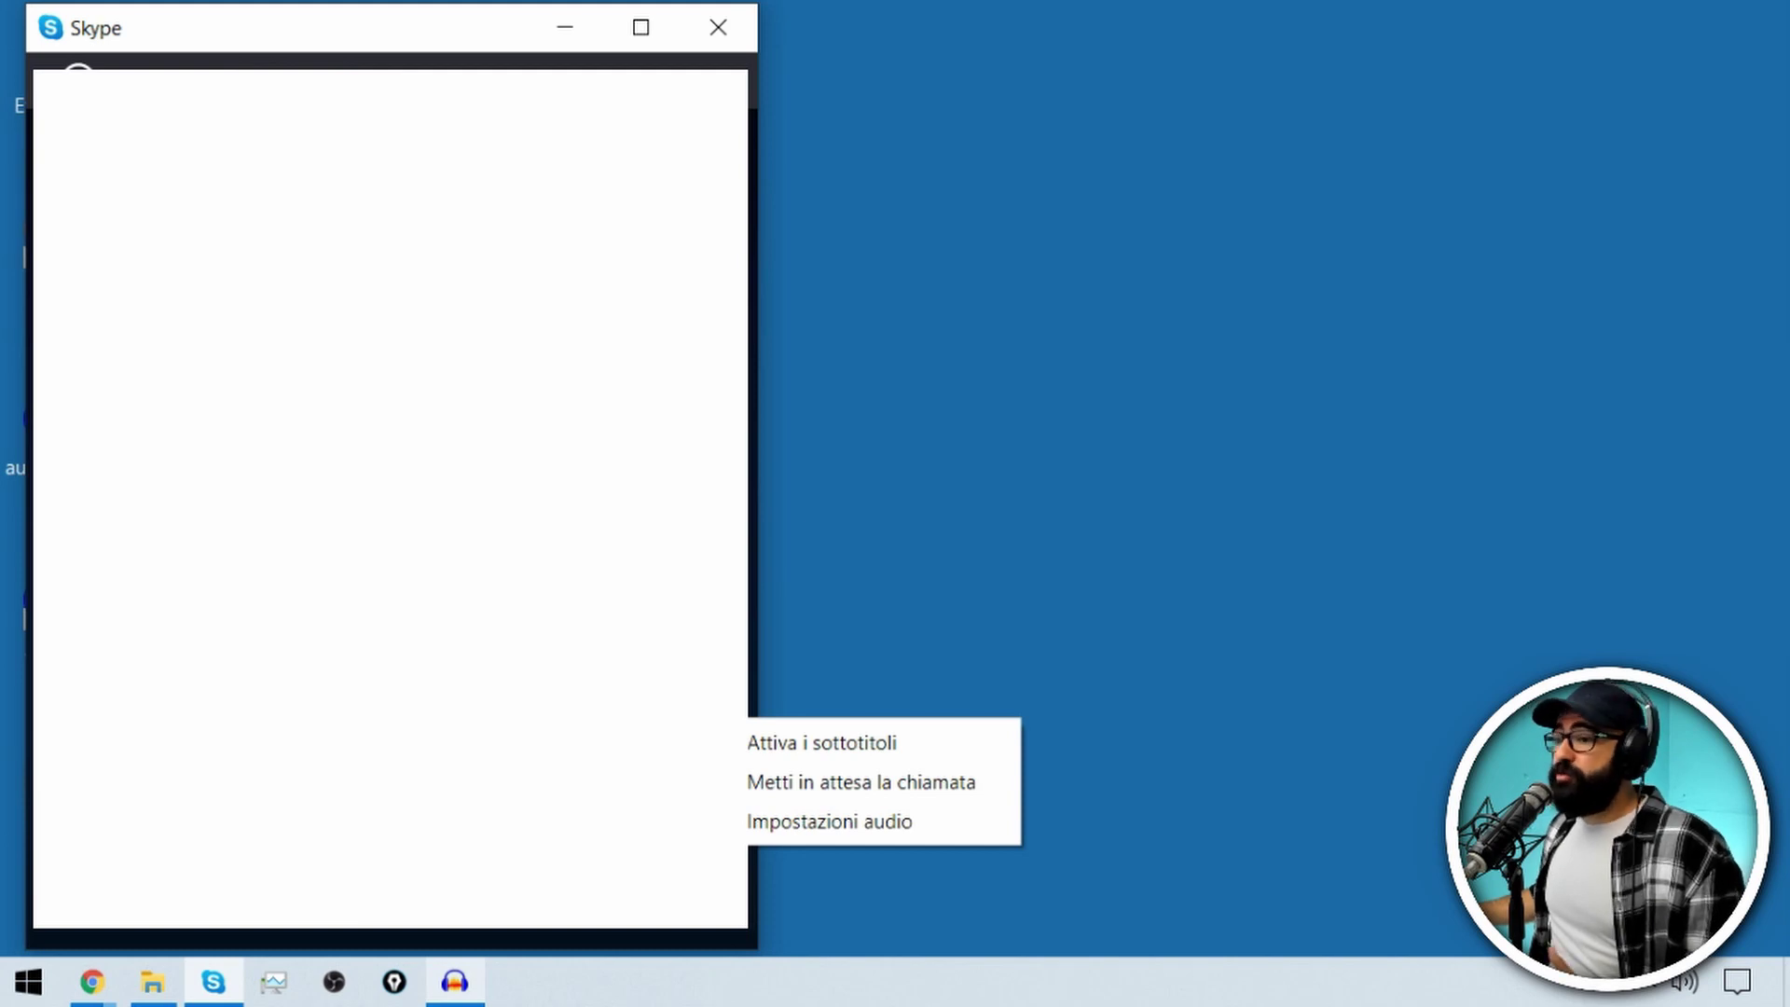
left_click(1183, 472)
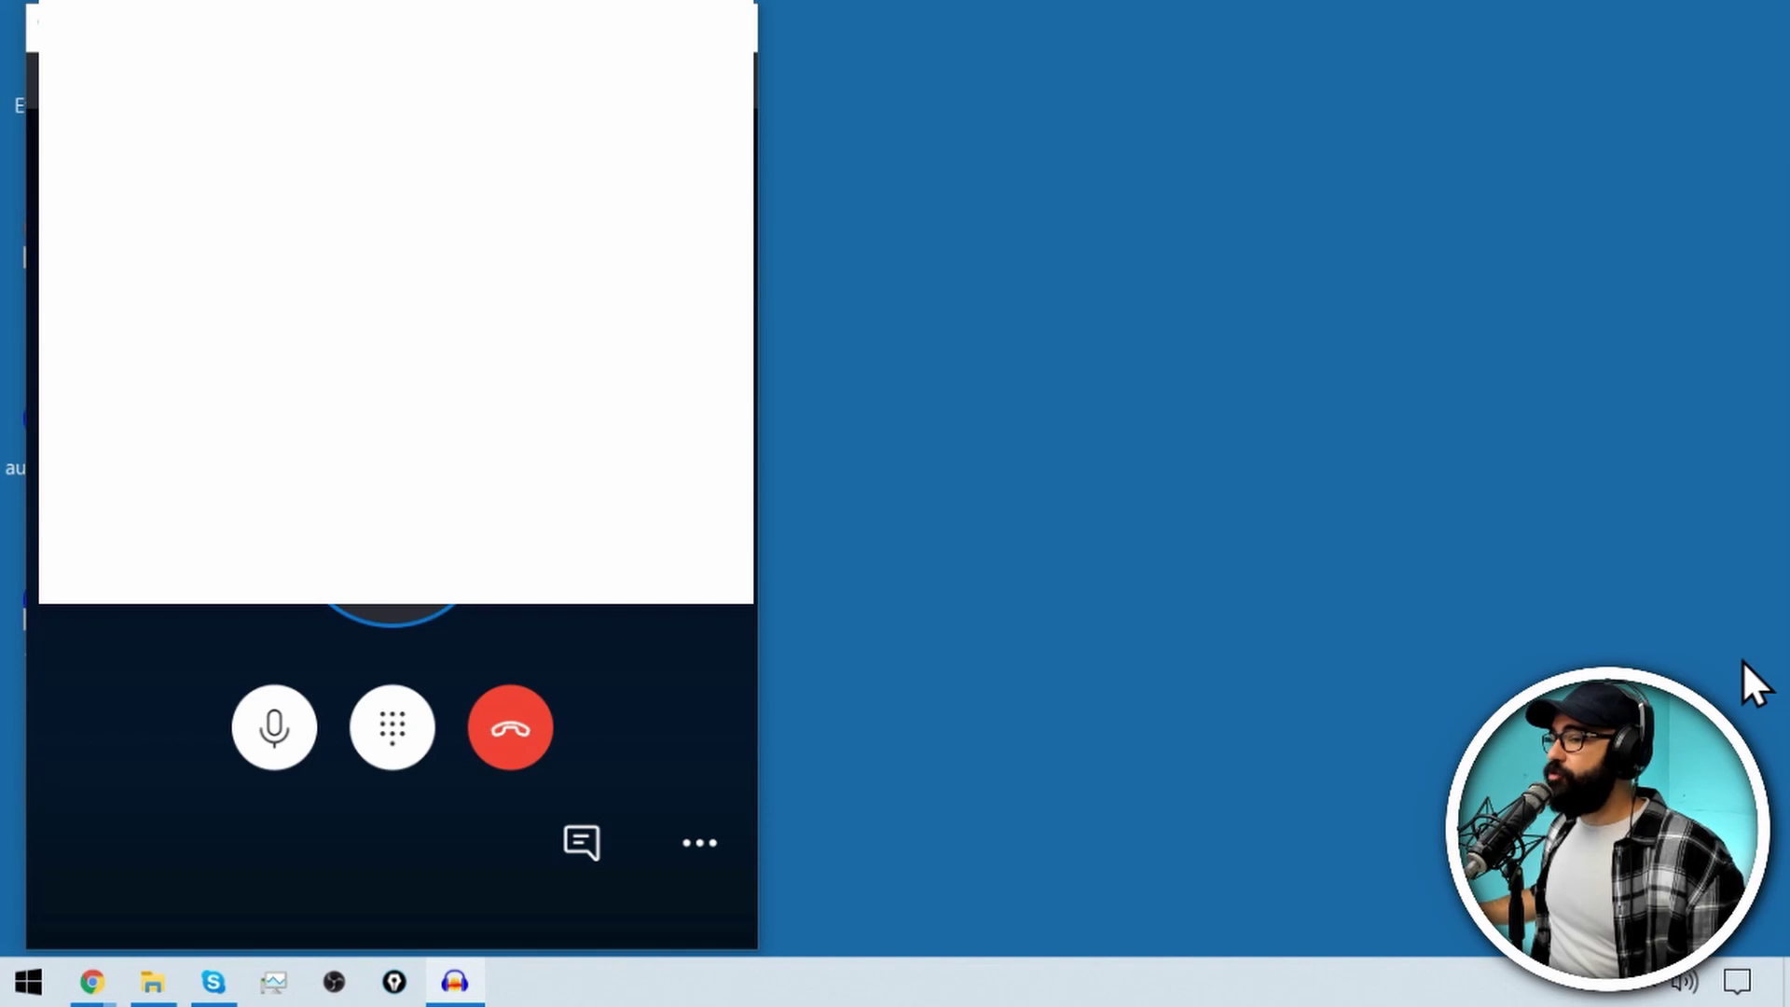
left_click(699, 849)
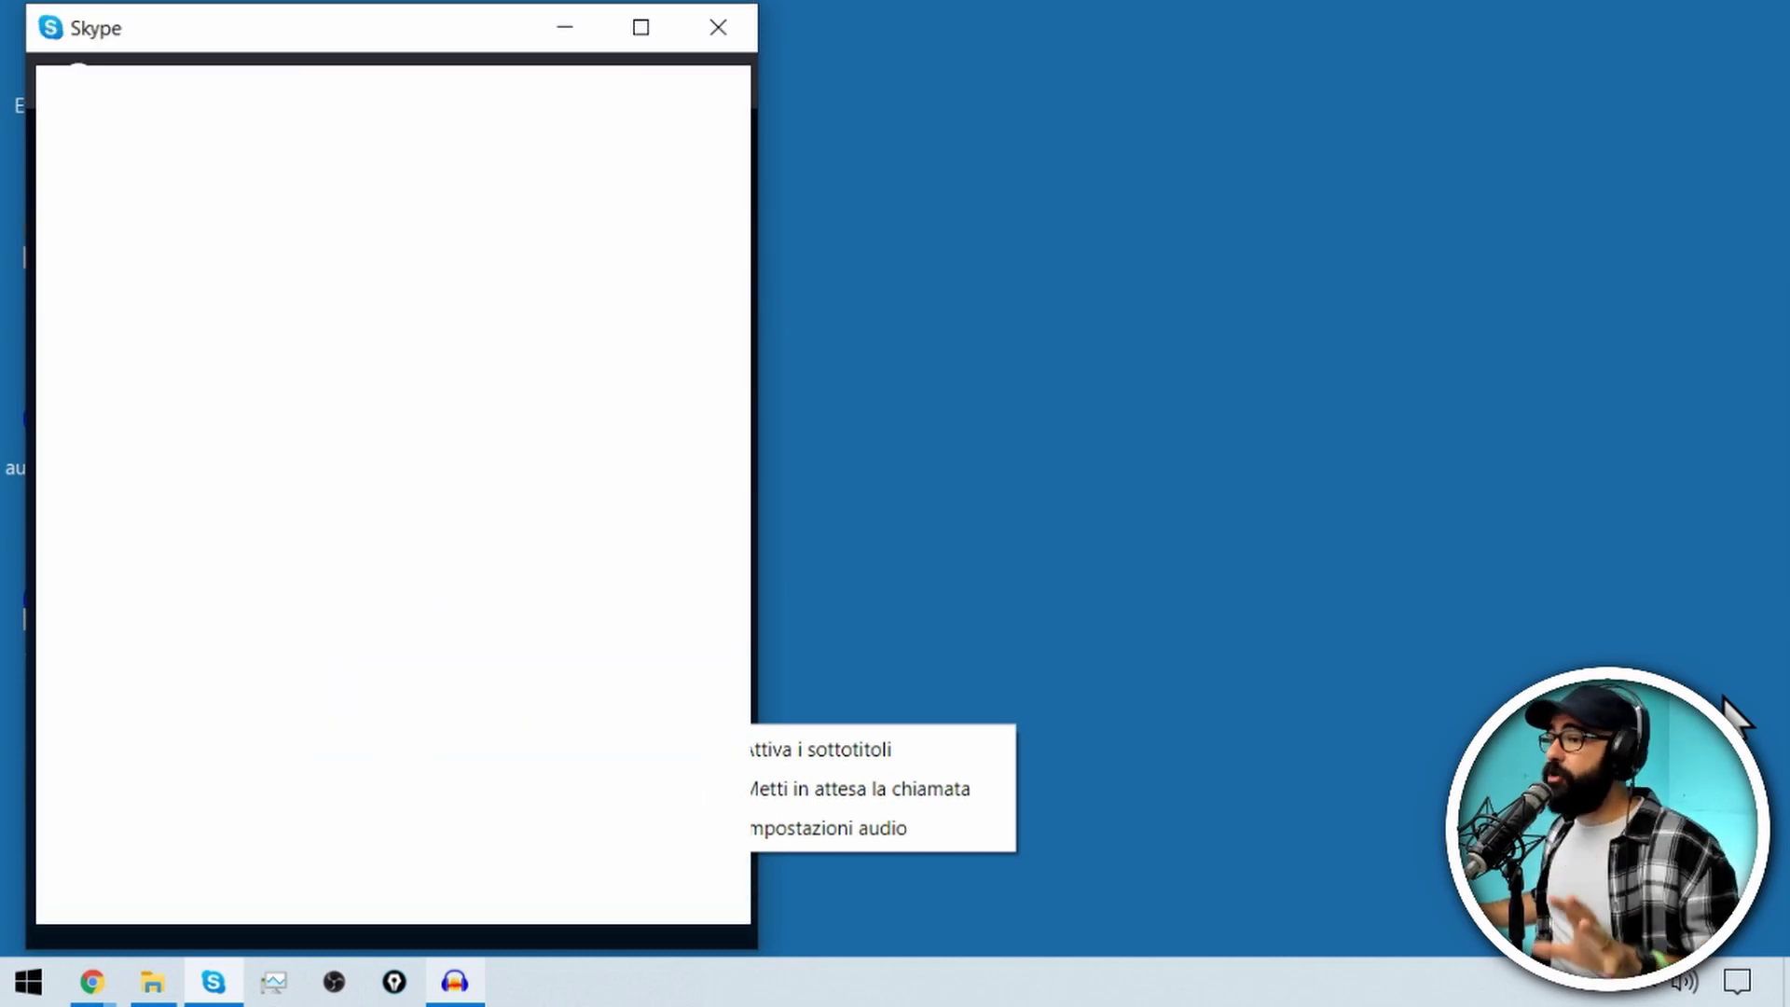
left_click(749, 483)
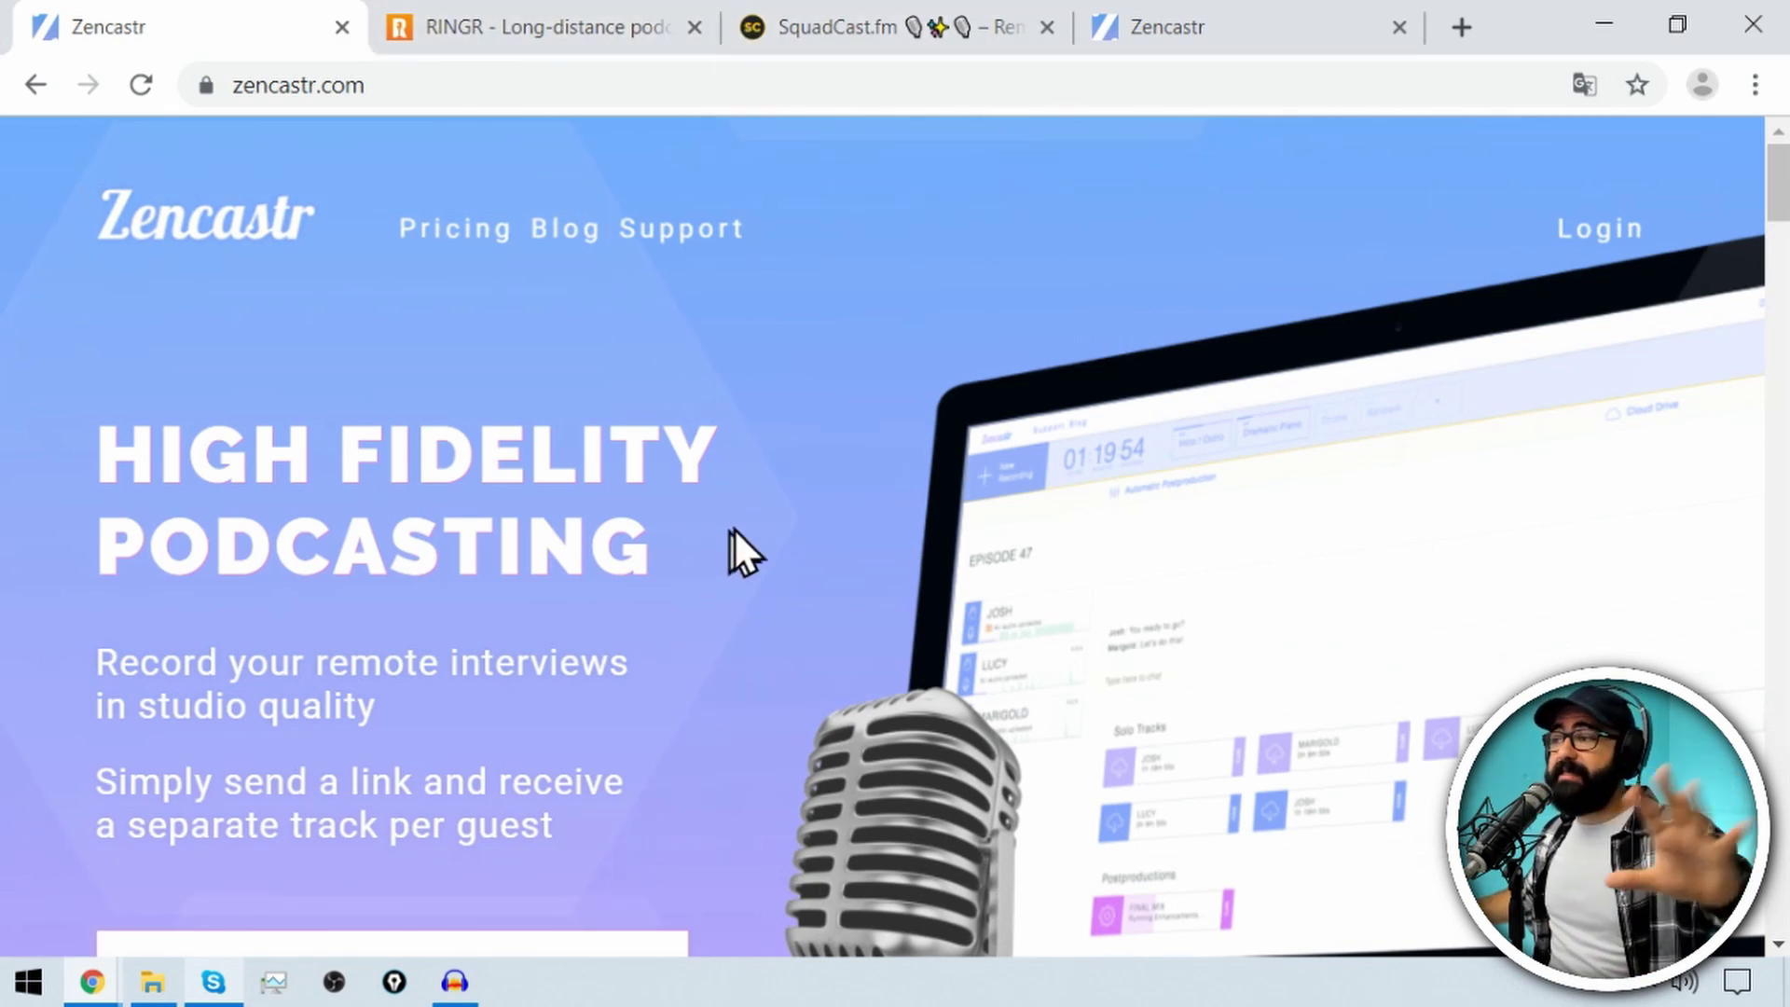
- Review the Zencastr home page and its pricing plans, then close that page
scroll(737, 522, "down", 3)
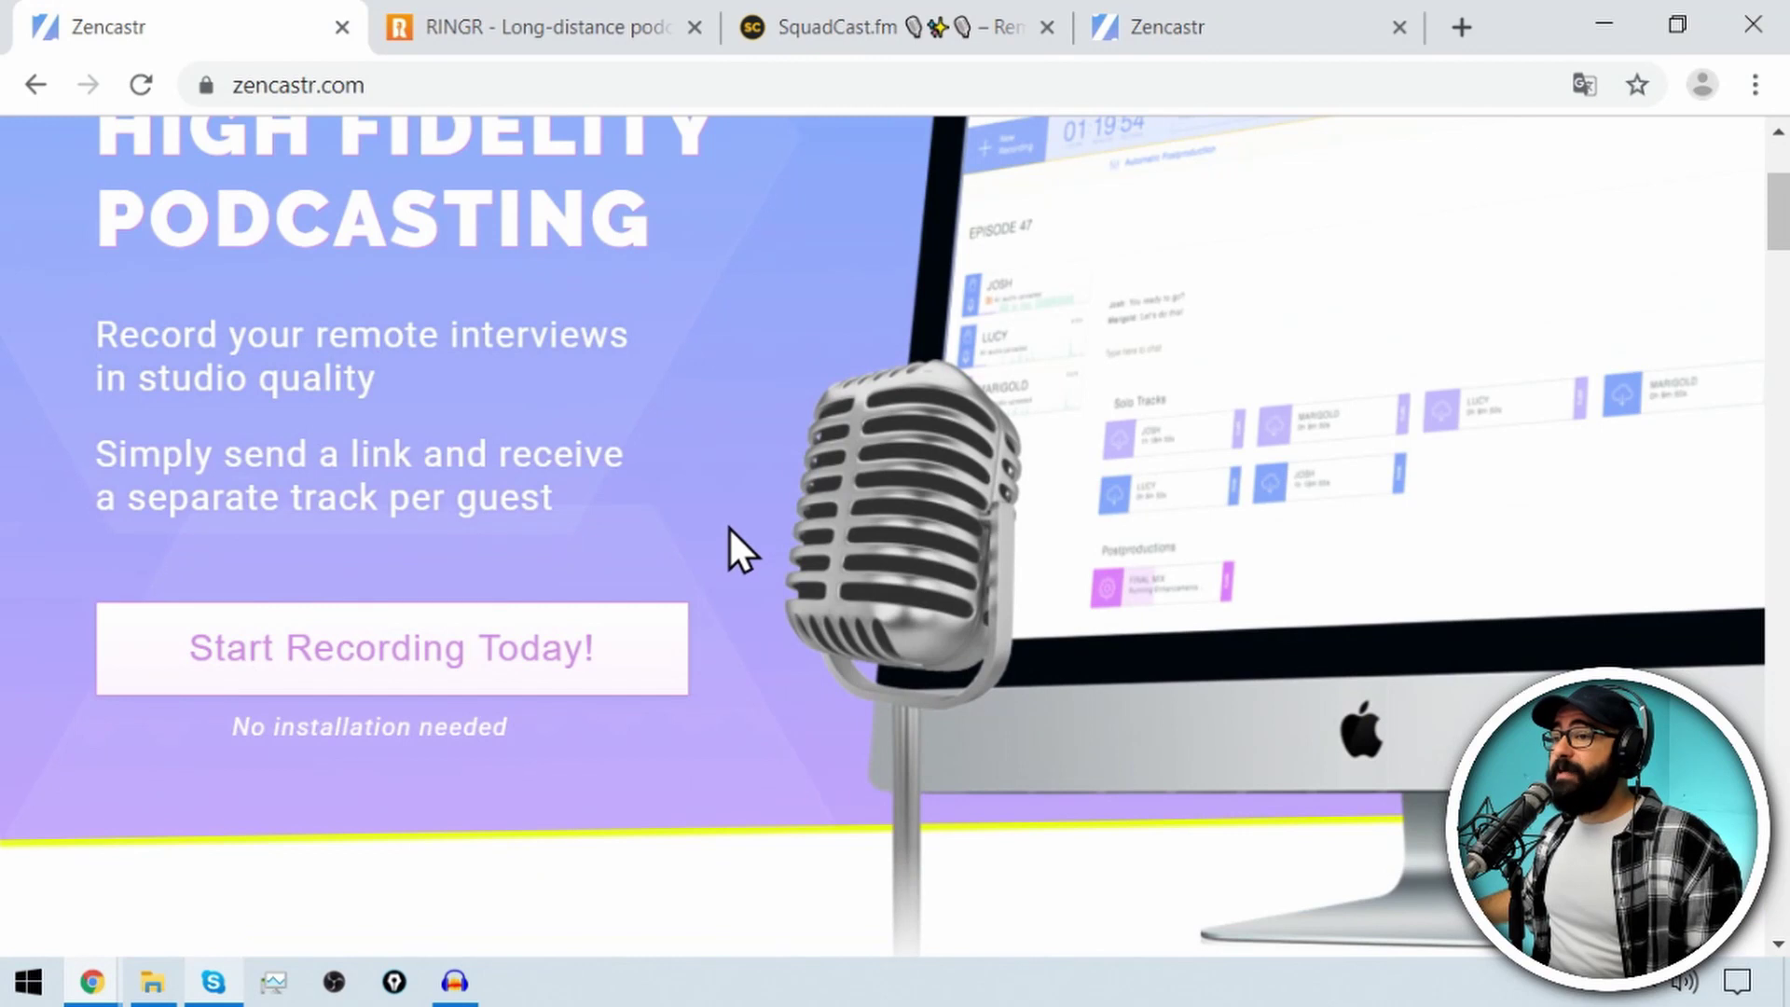
scroll(733, 560, "down", 3)
scroll(736, 658, "up", 5)
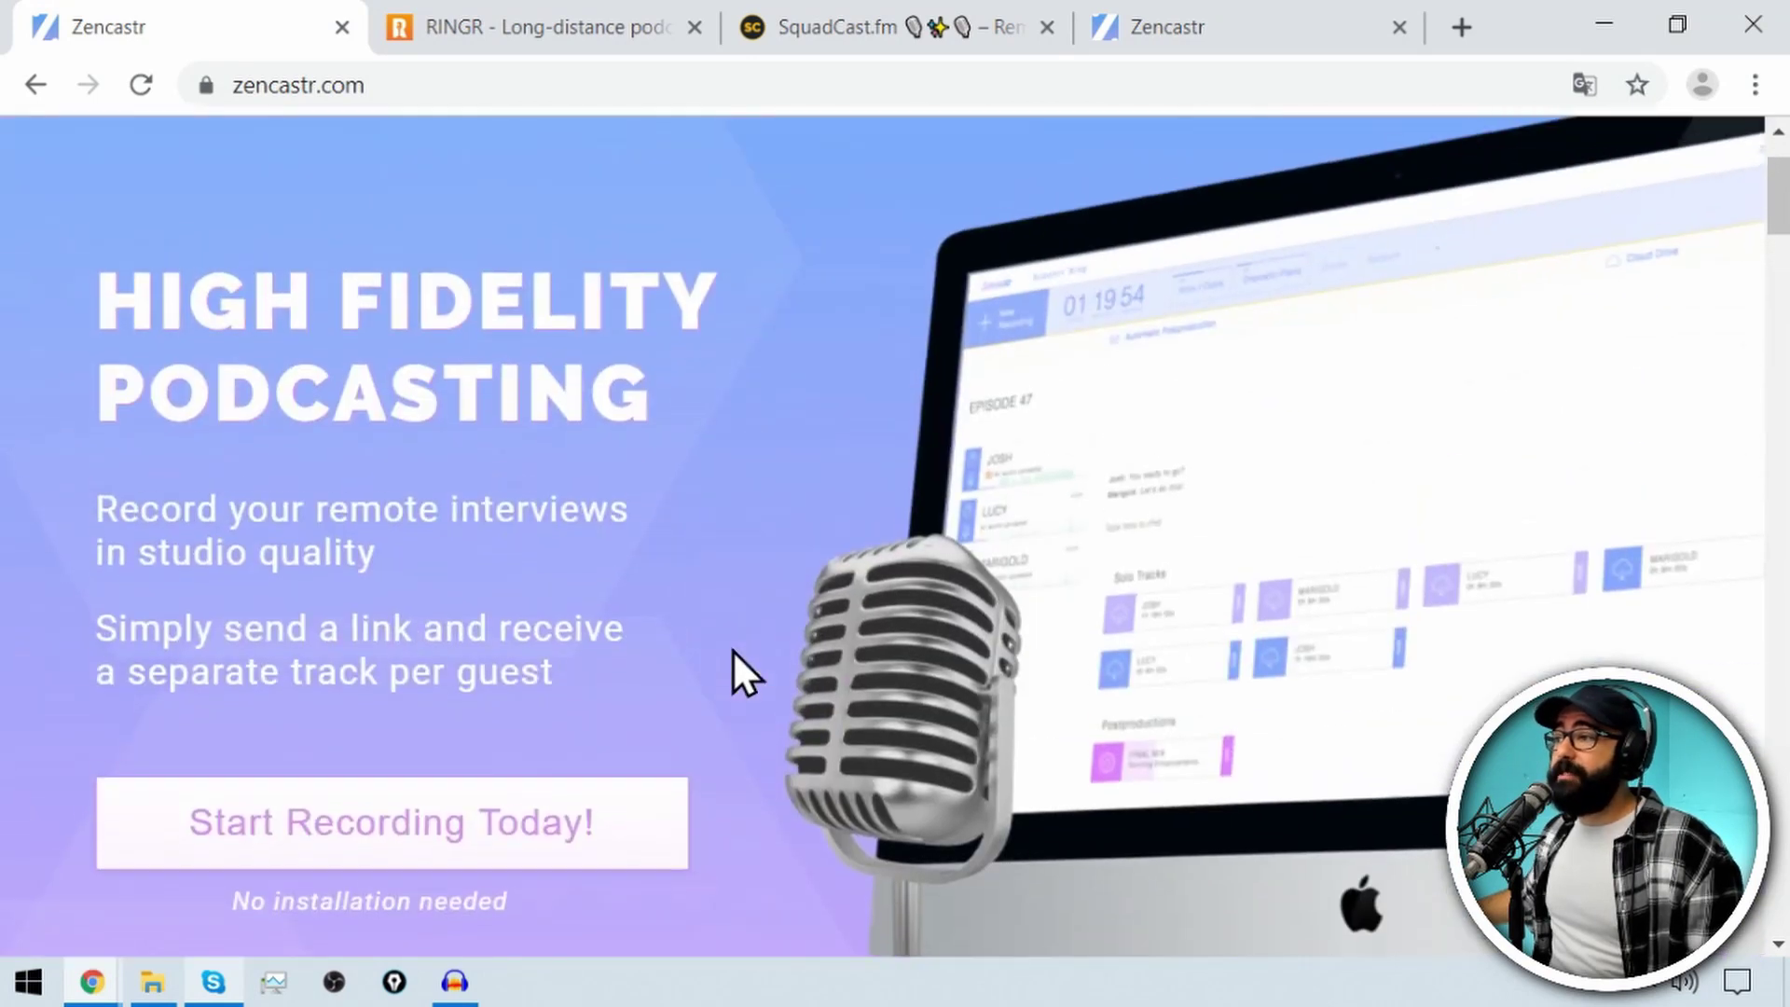
scroll(732, 649, "up", 2)
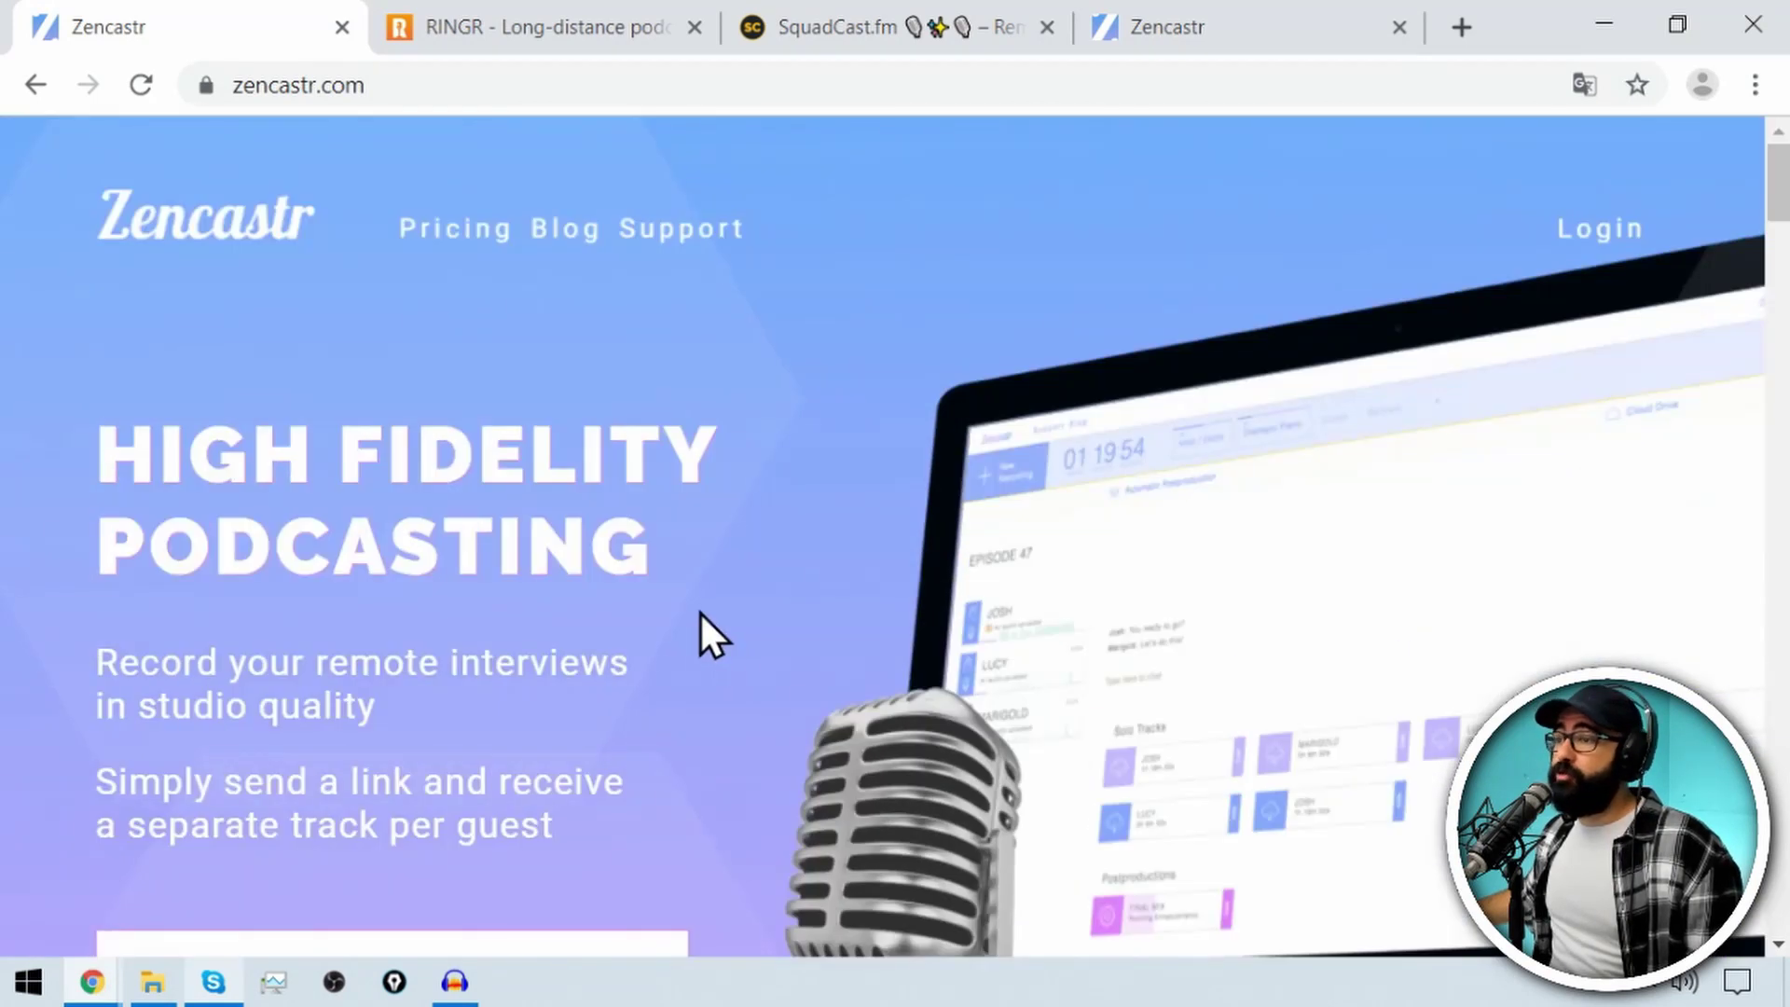
left_click(444, 227)
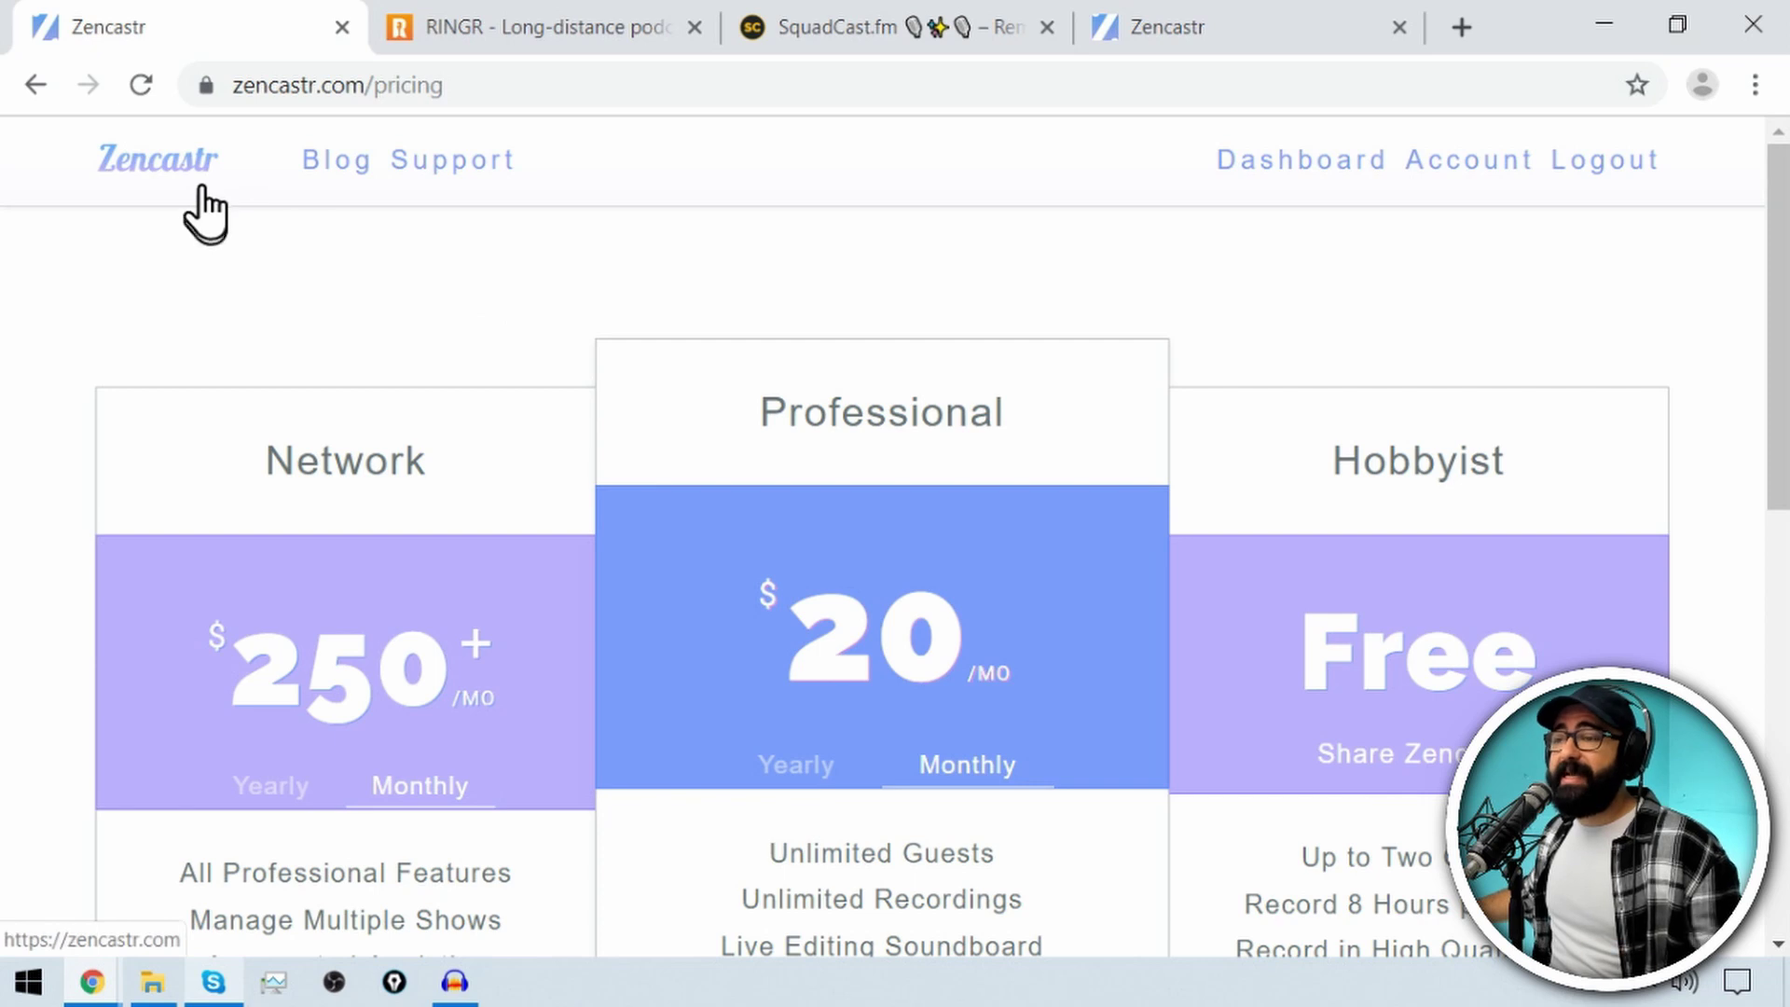
left_click(343, 28)
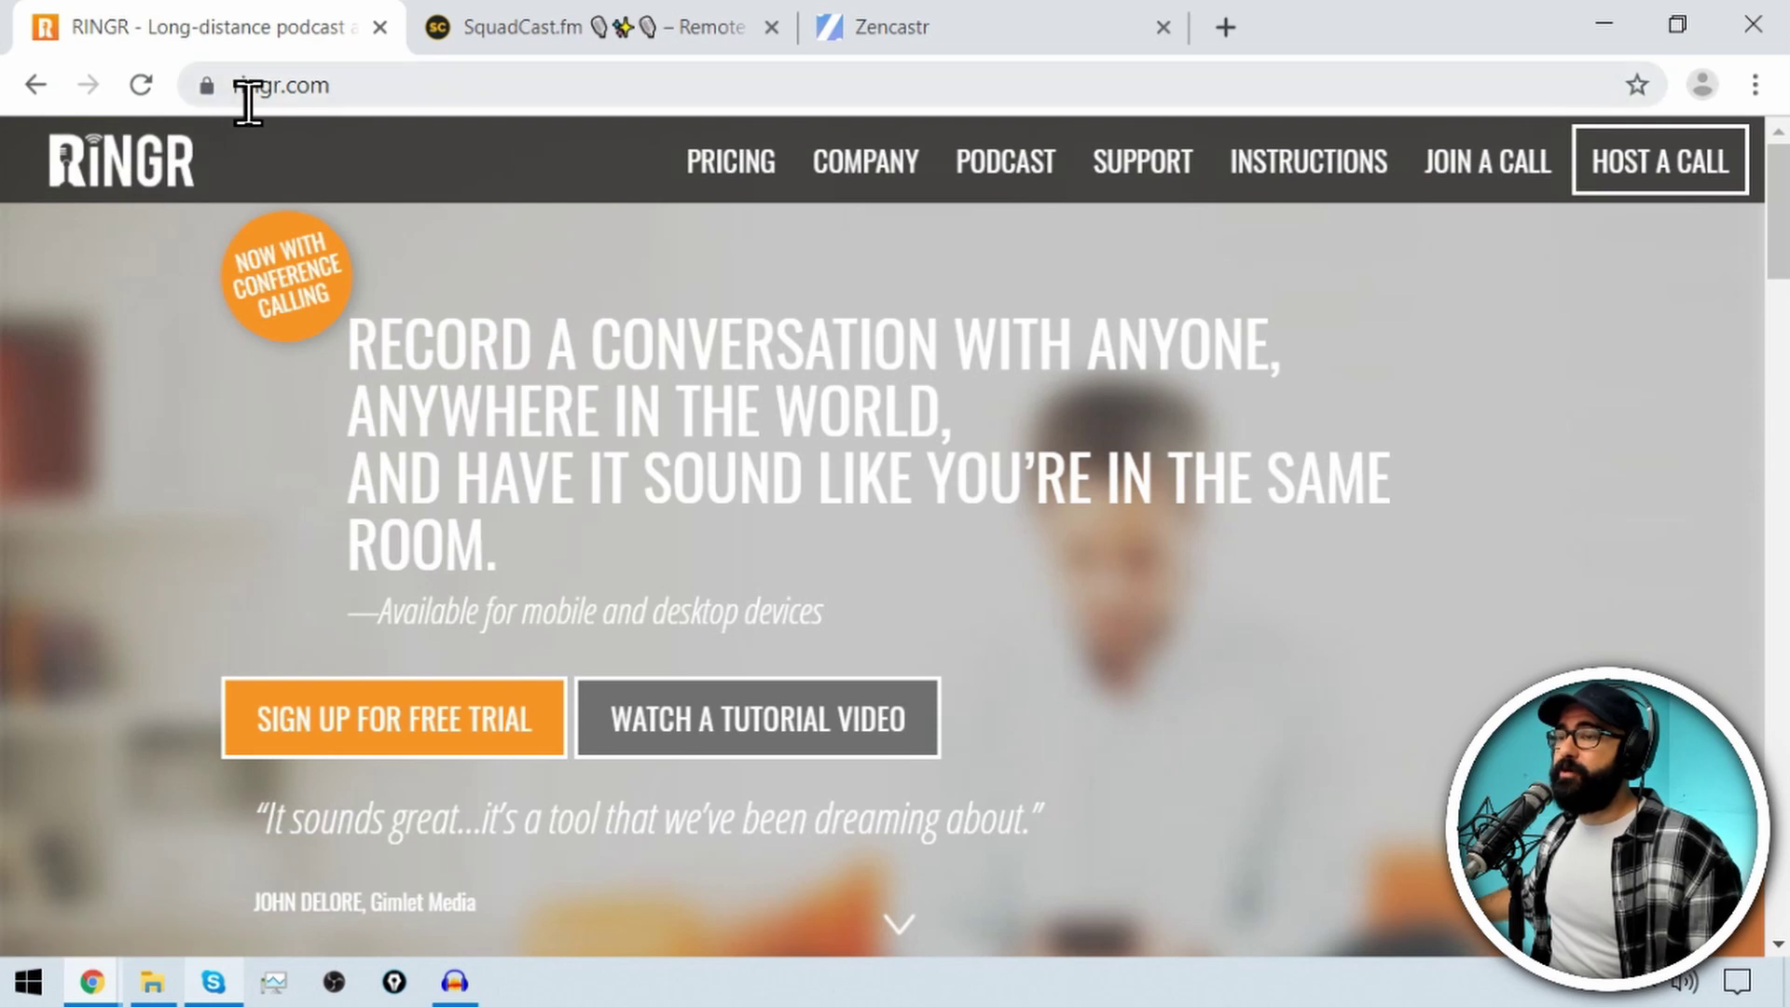
- Read through the RINGR home page down to the Basic and Premium pricing, then close the page
scroll(1315, 709, "down", 2)
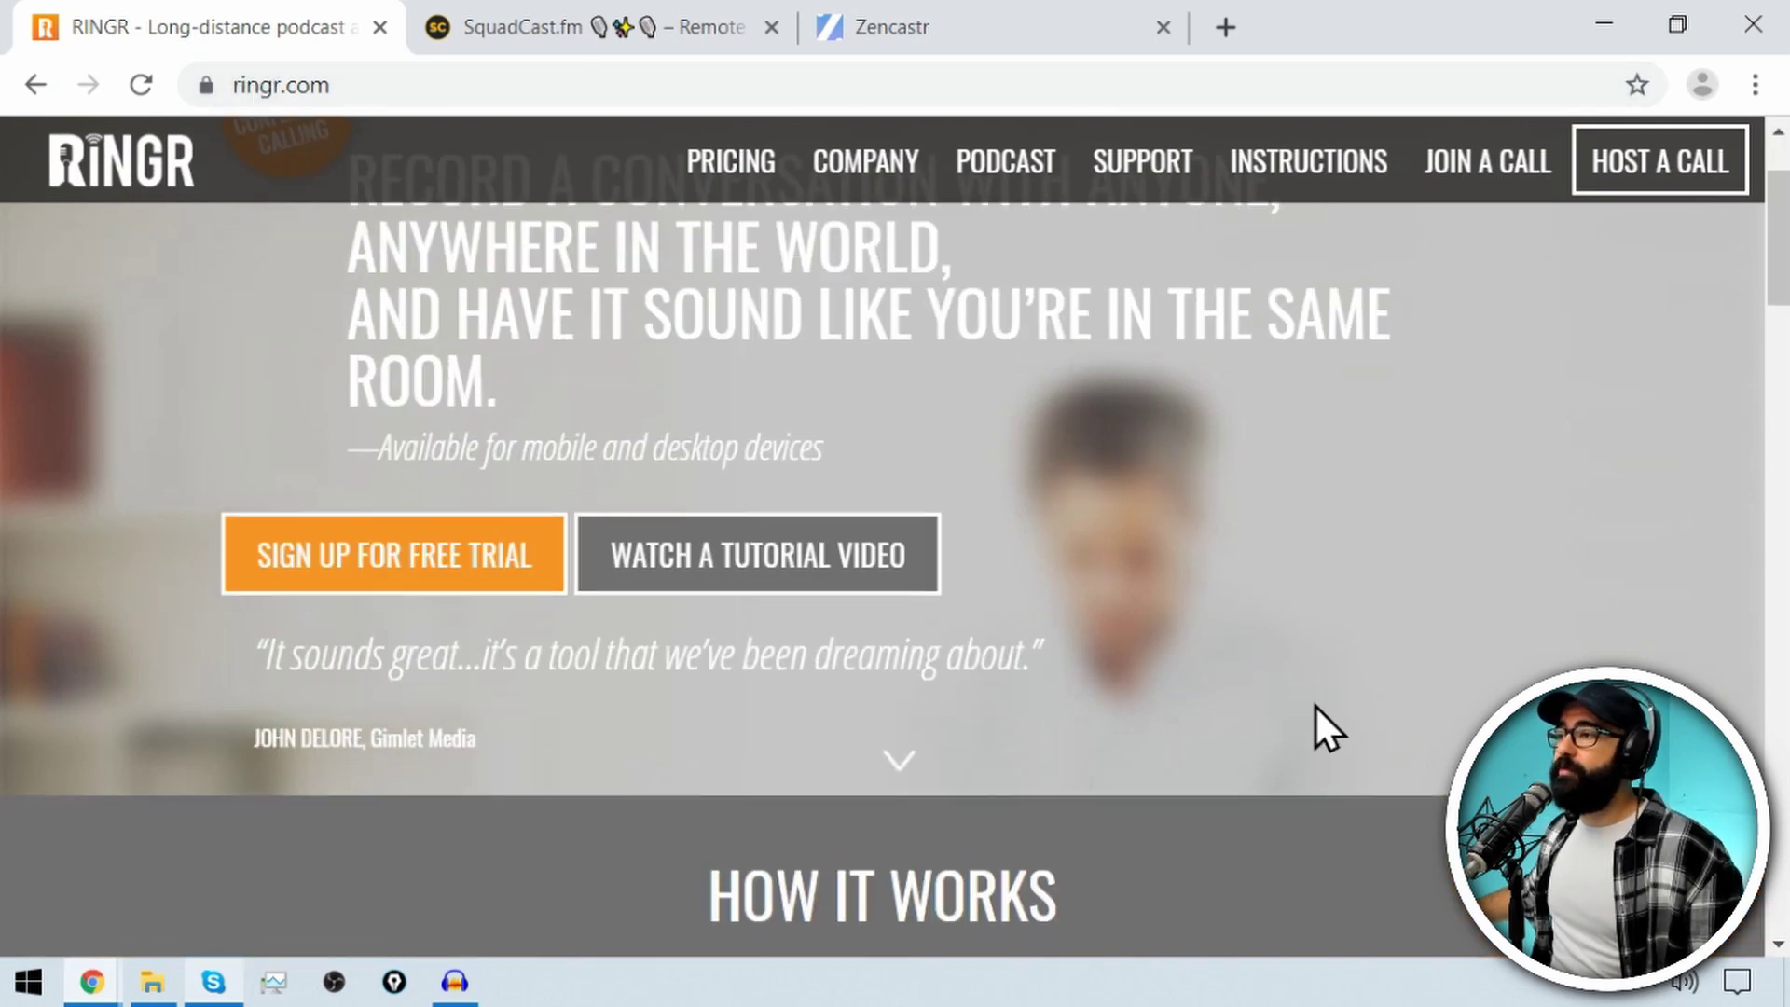
scroll(1314, 705, "down", 2)
scroll(1316, 695, "down", 4)
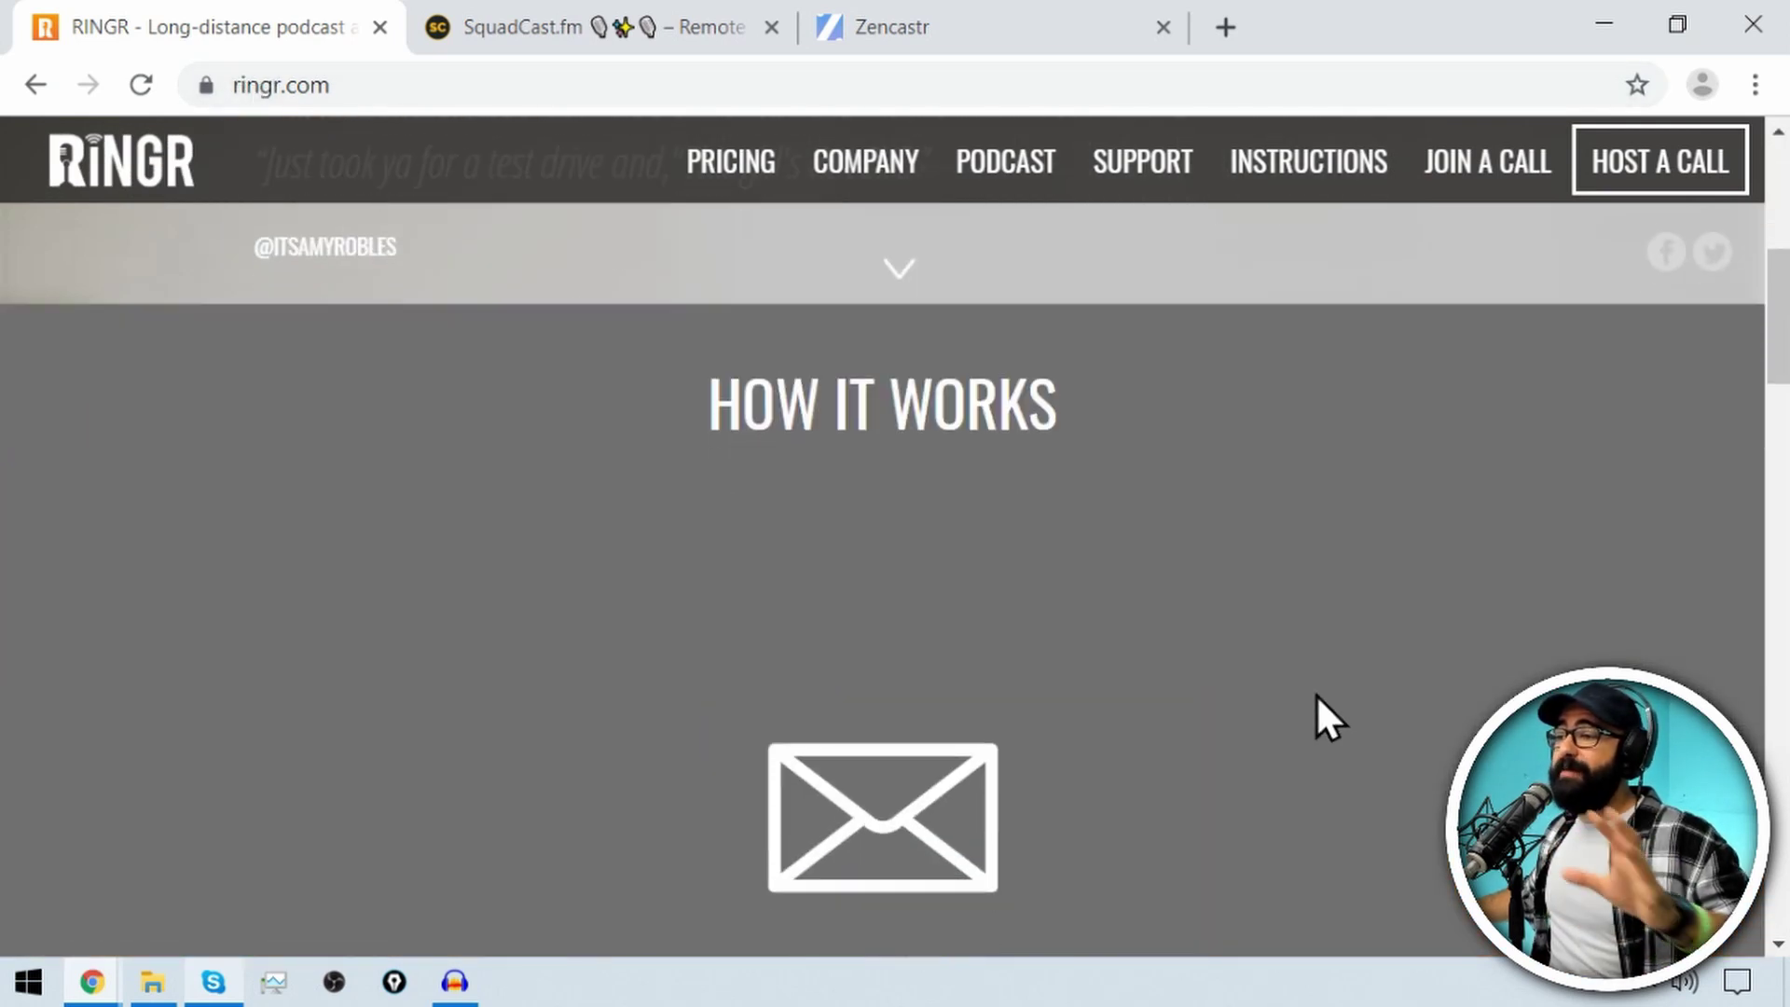
scroll(1317, 694, "down", 15)
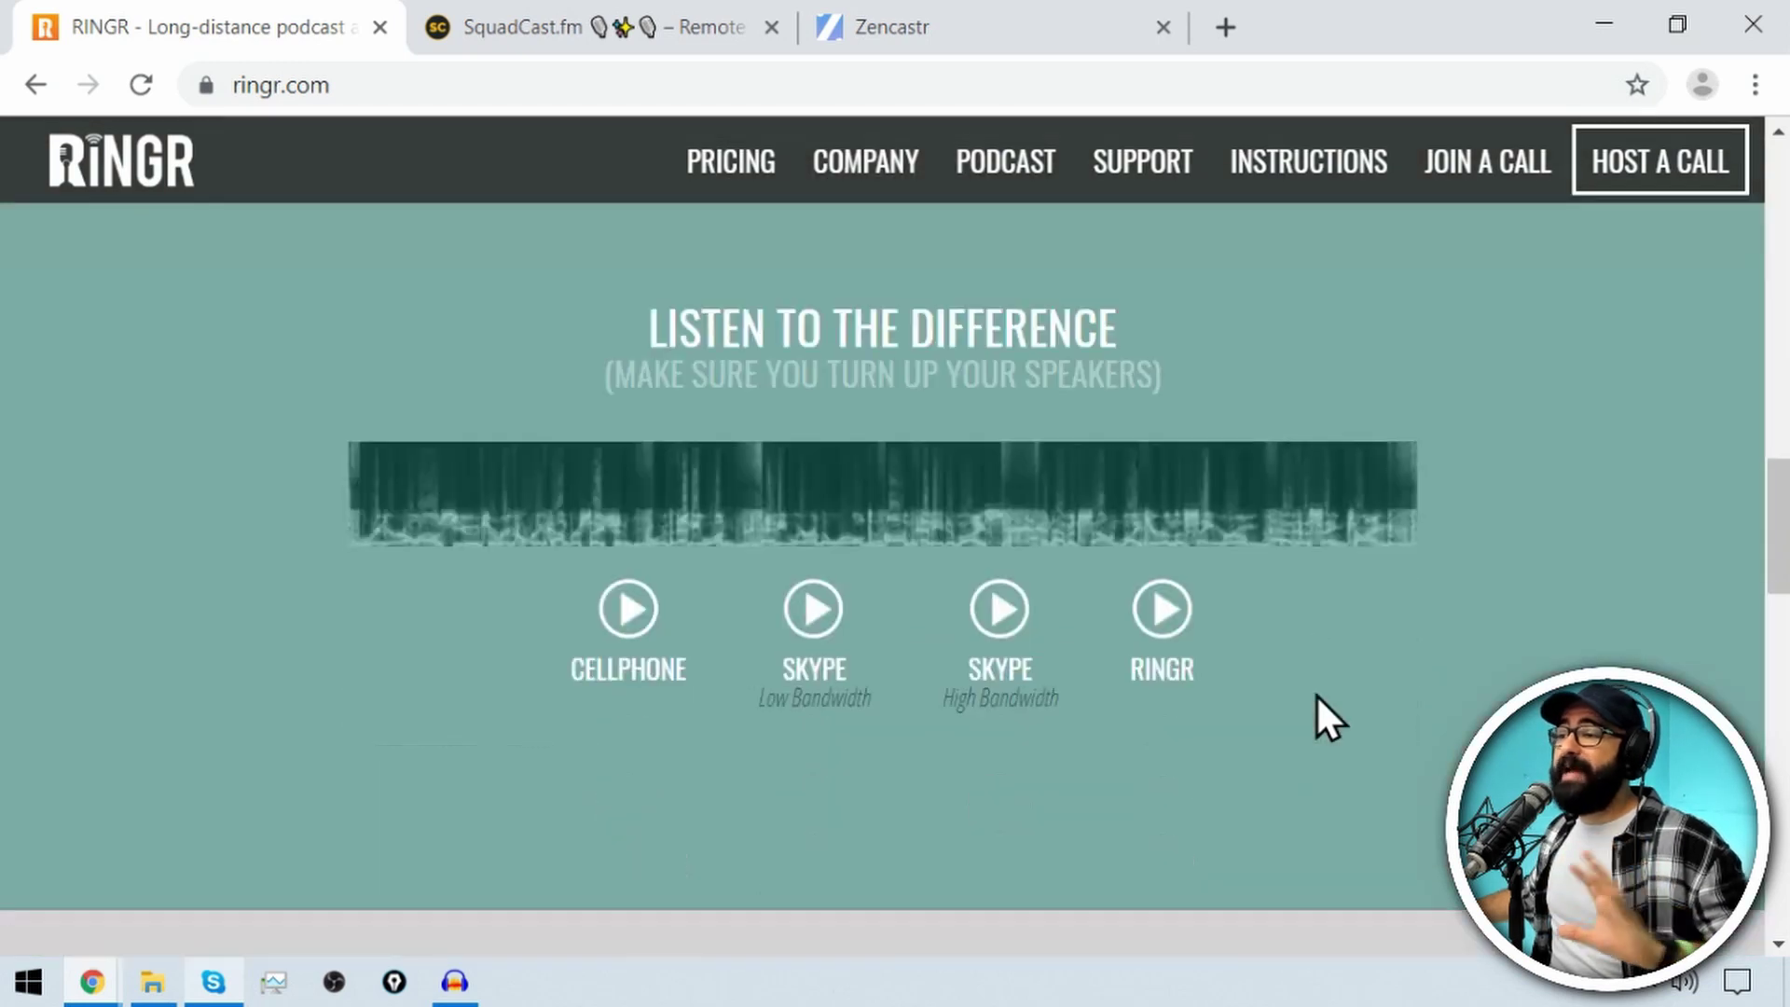
scroll(1316, 696, "down", 7)
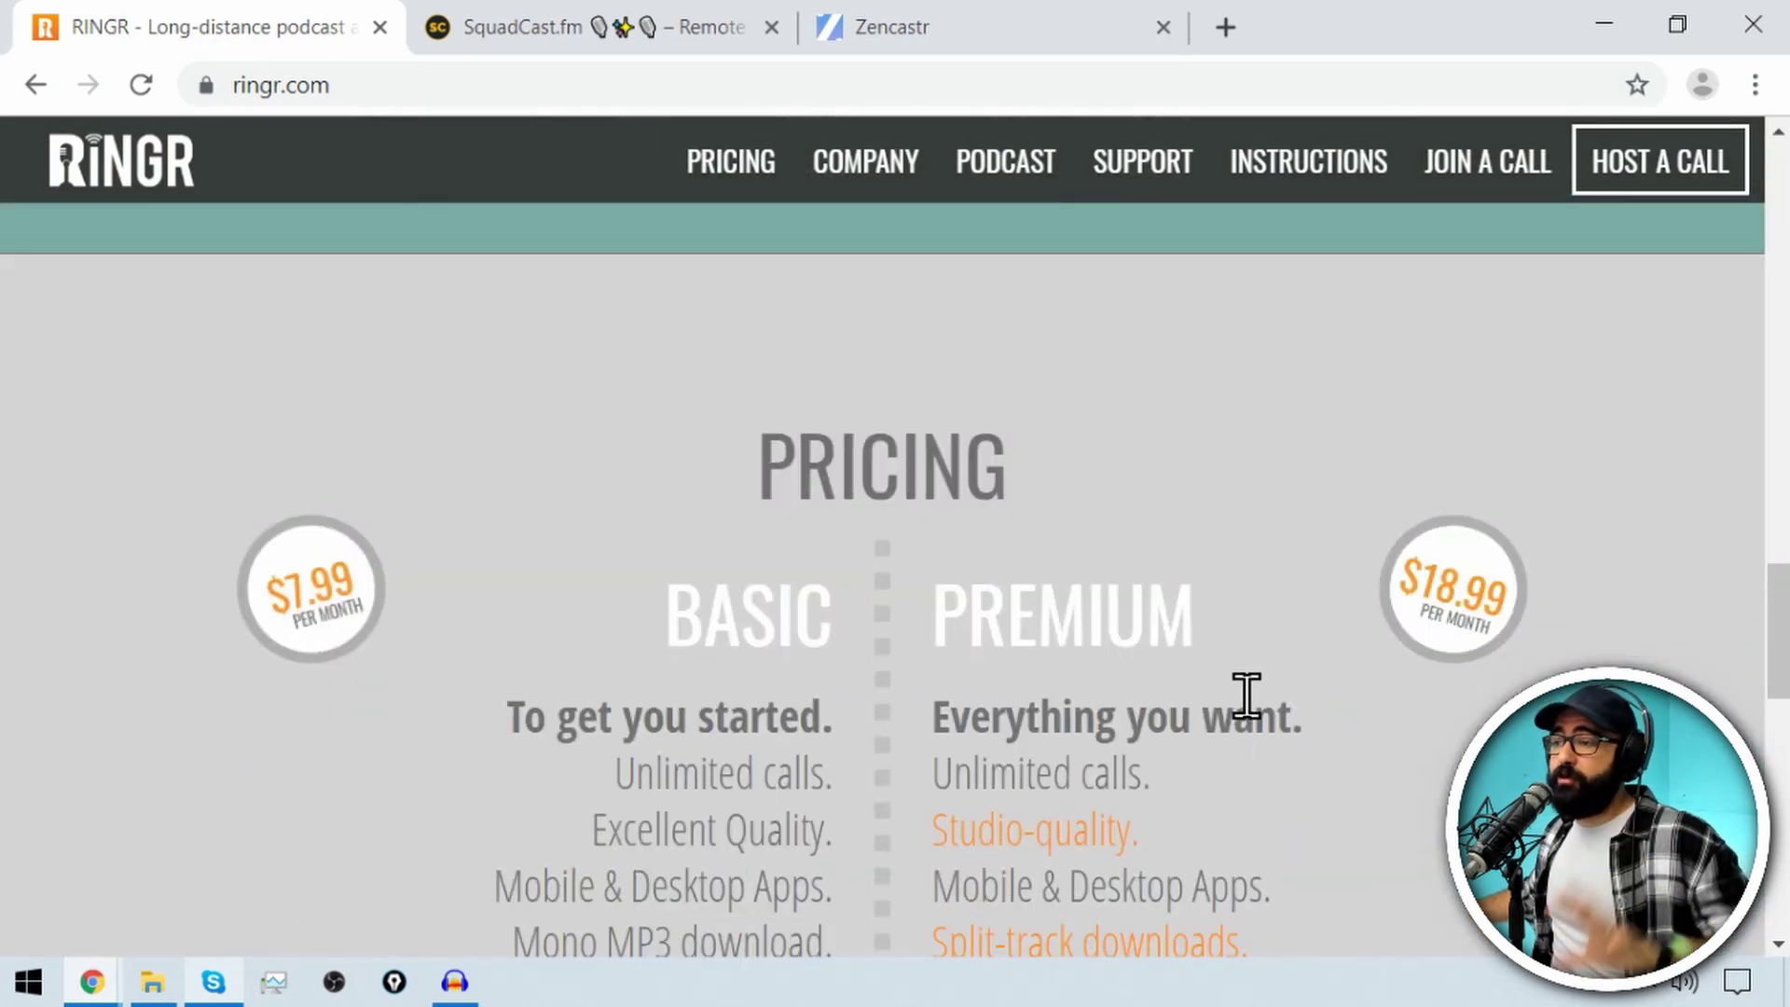
scroll(1312, 714, "down", 2)
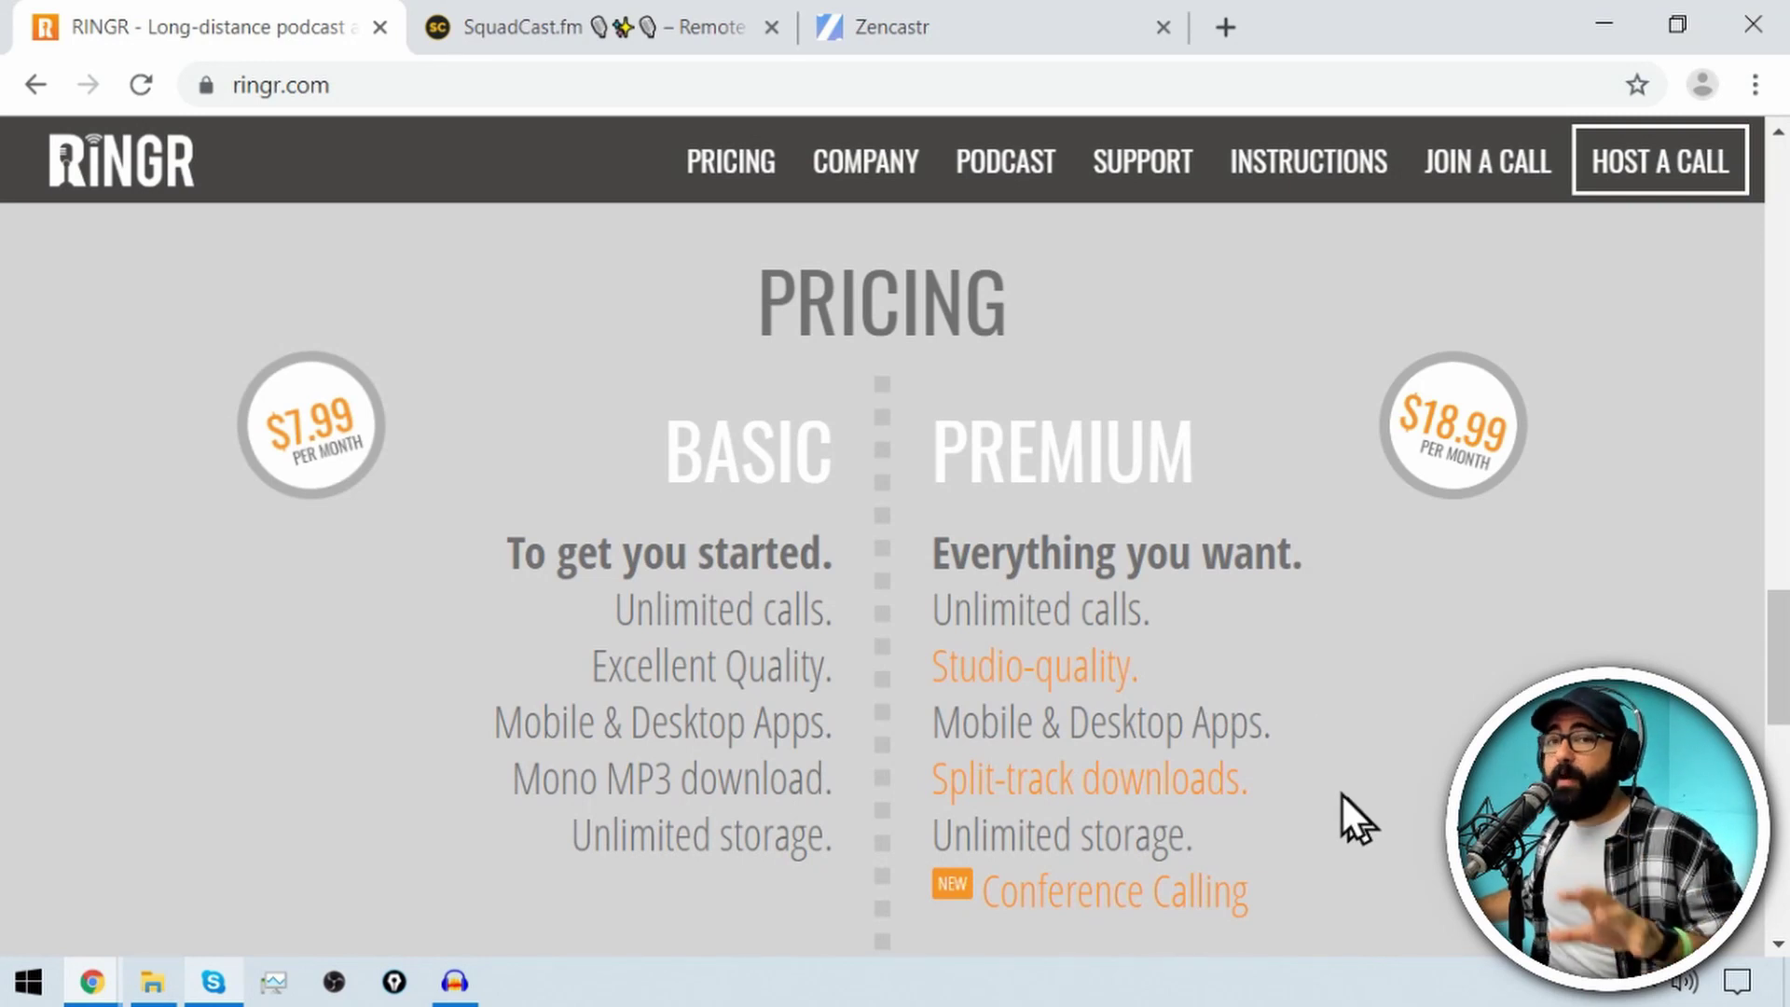
middle_click(215, 32)
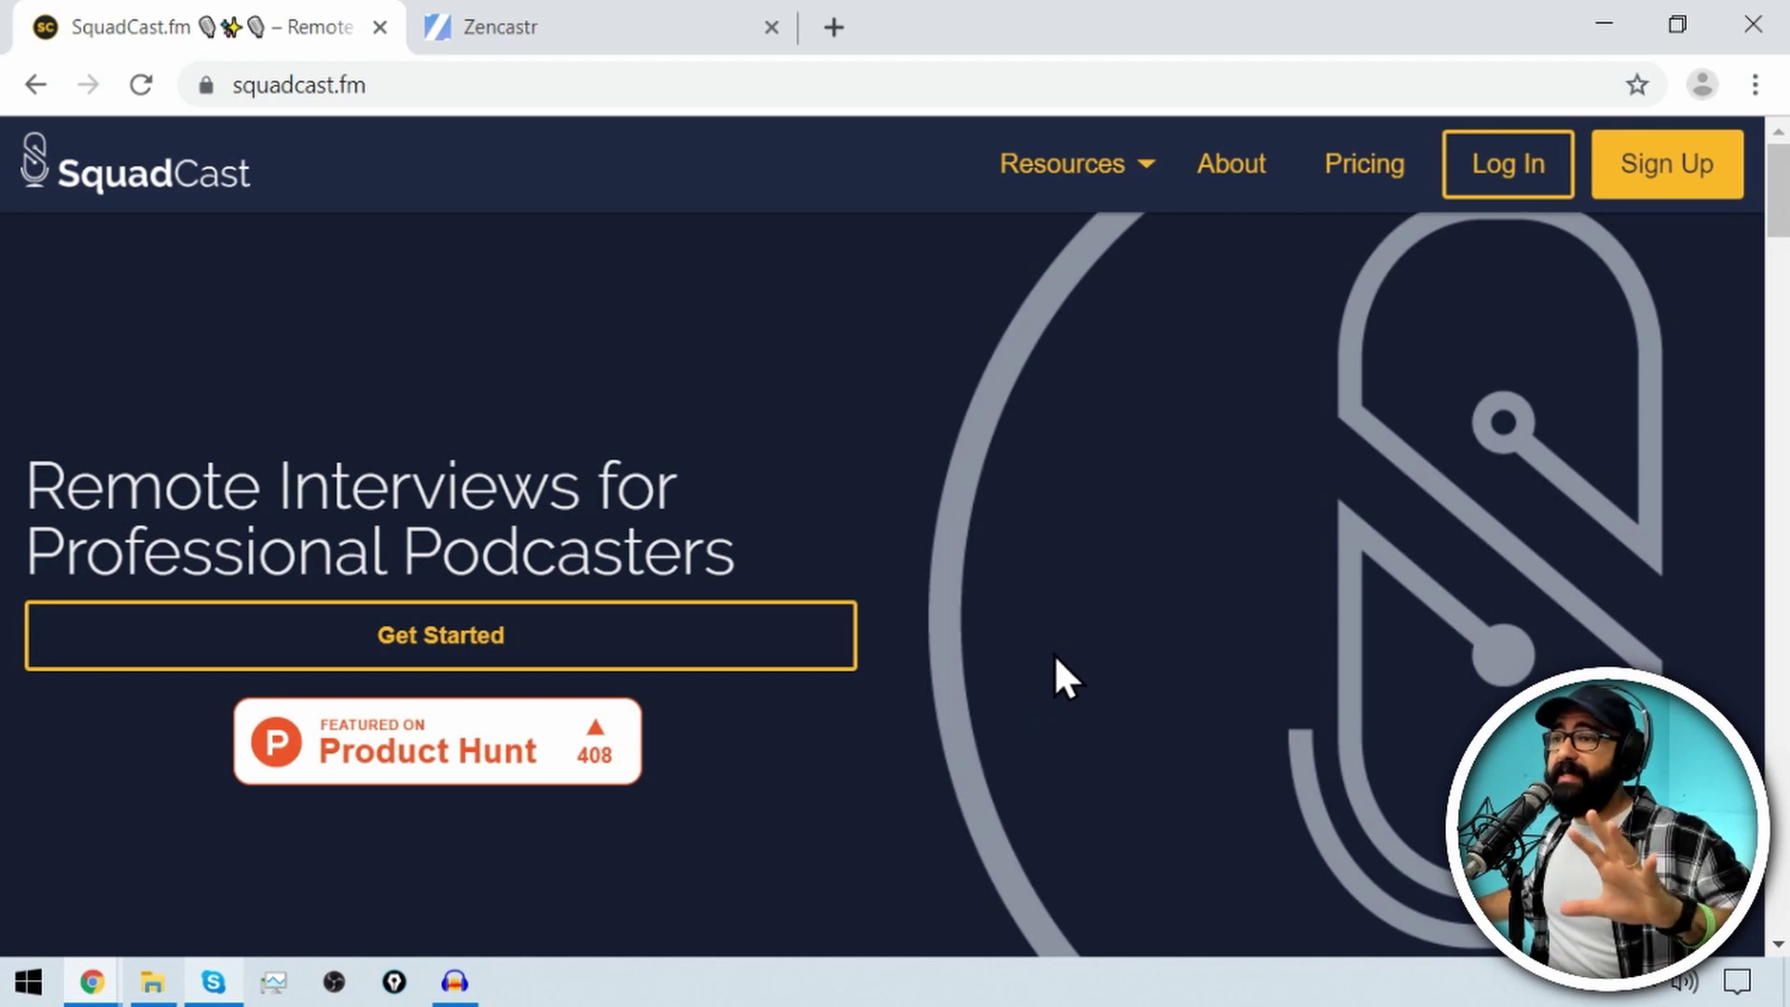
- Look over the SquadCast home page down to the session recording demo, then close the page
scroll(1063, 667, "down", 3)
scroll(1061, 642, "down", 7)
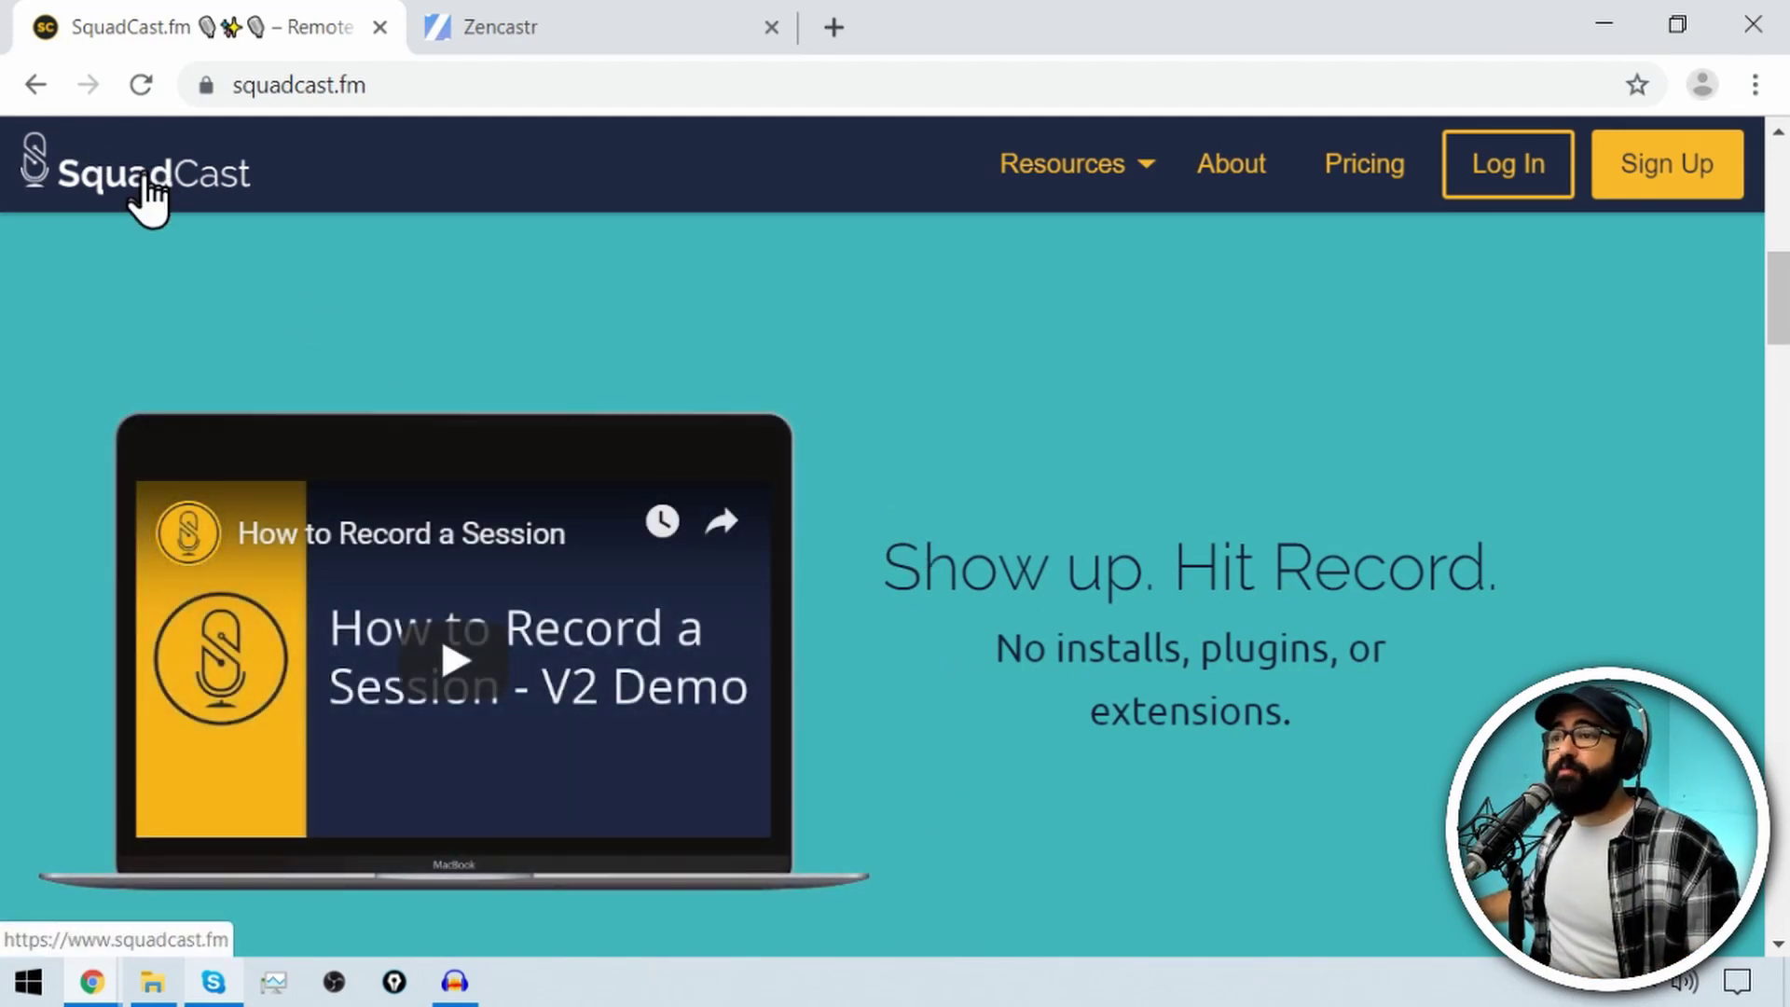
left_click(380, 28)
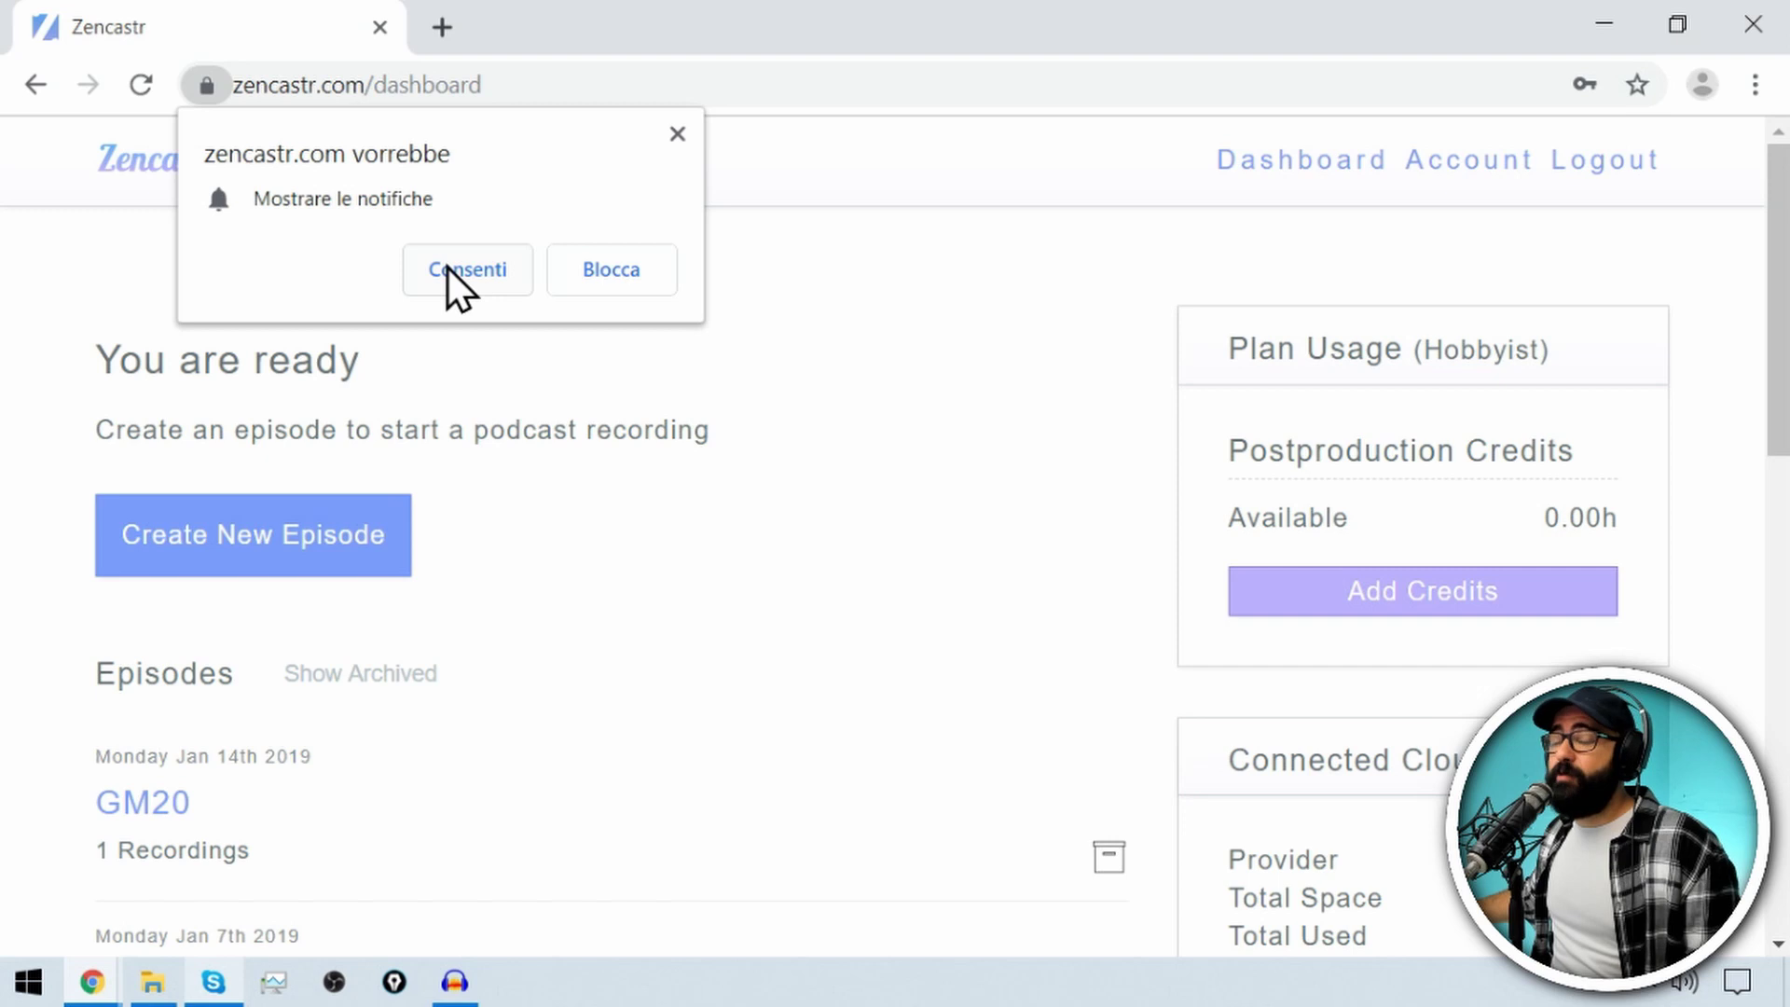
- Allow Zencastr notifications and review the dashboard's episodes, connected cloud drive, local browser storage and recording settings
left_click(505, 274)
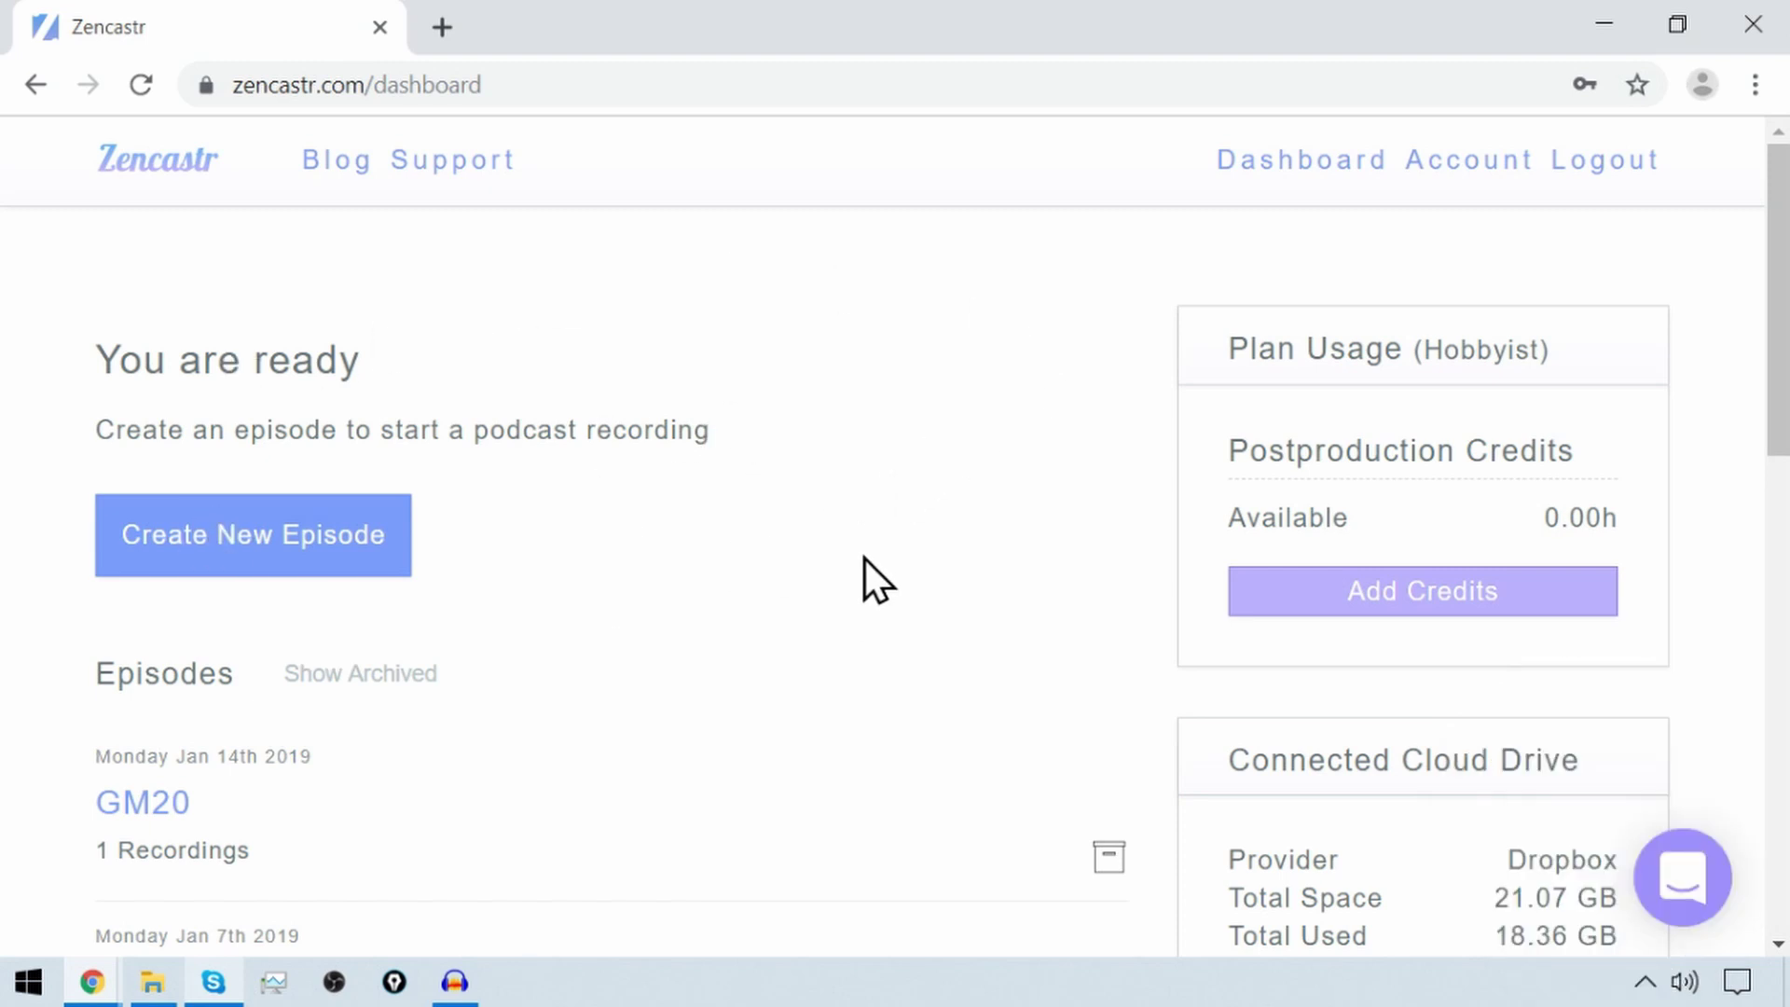
scroll(865, 558, "down", 2)
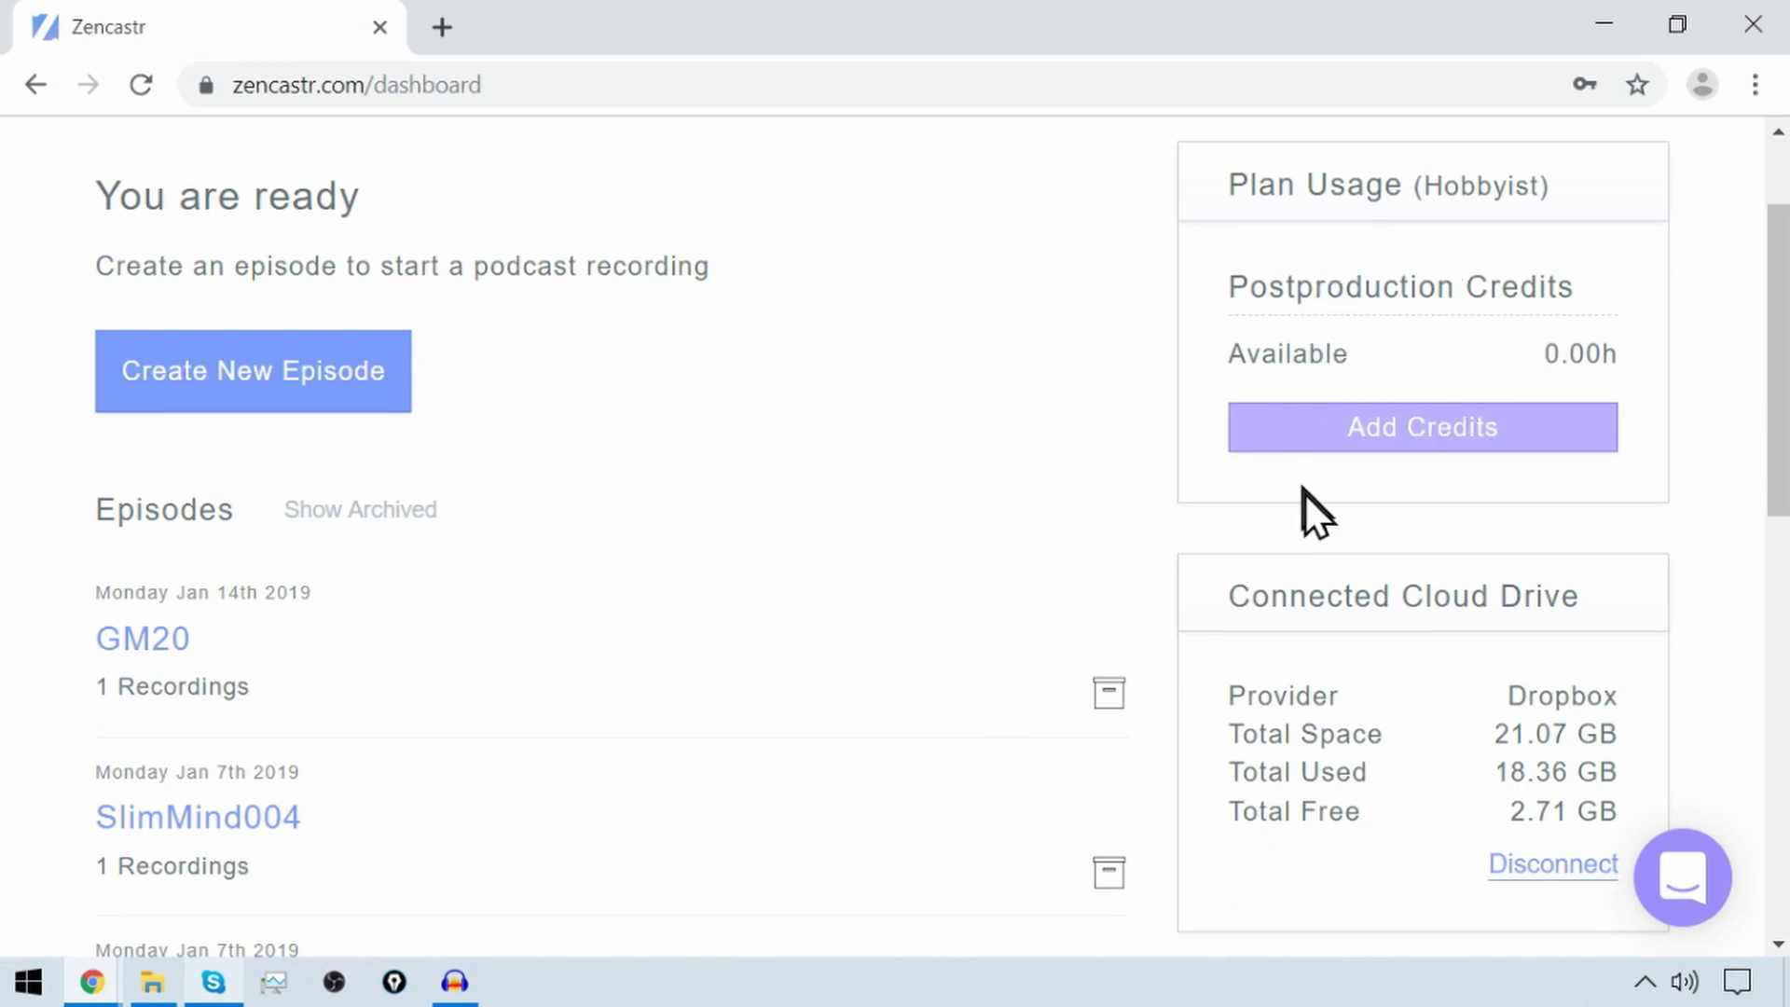
scroll(1490, 606, "down", 2)
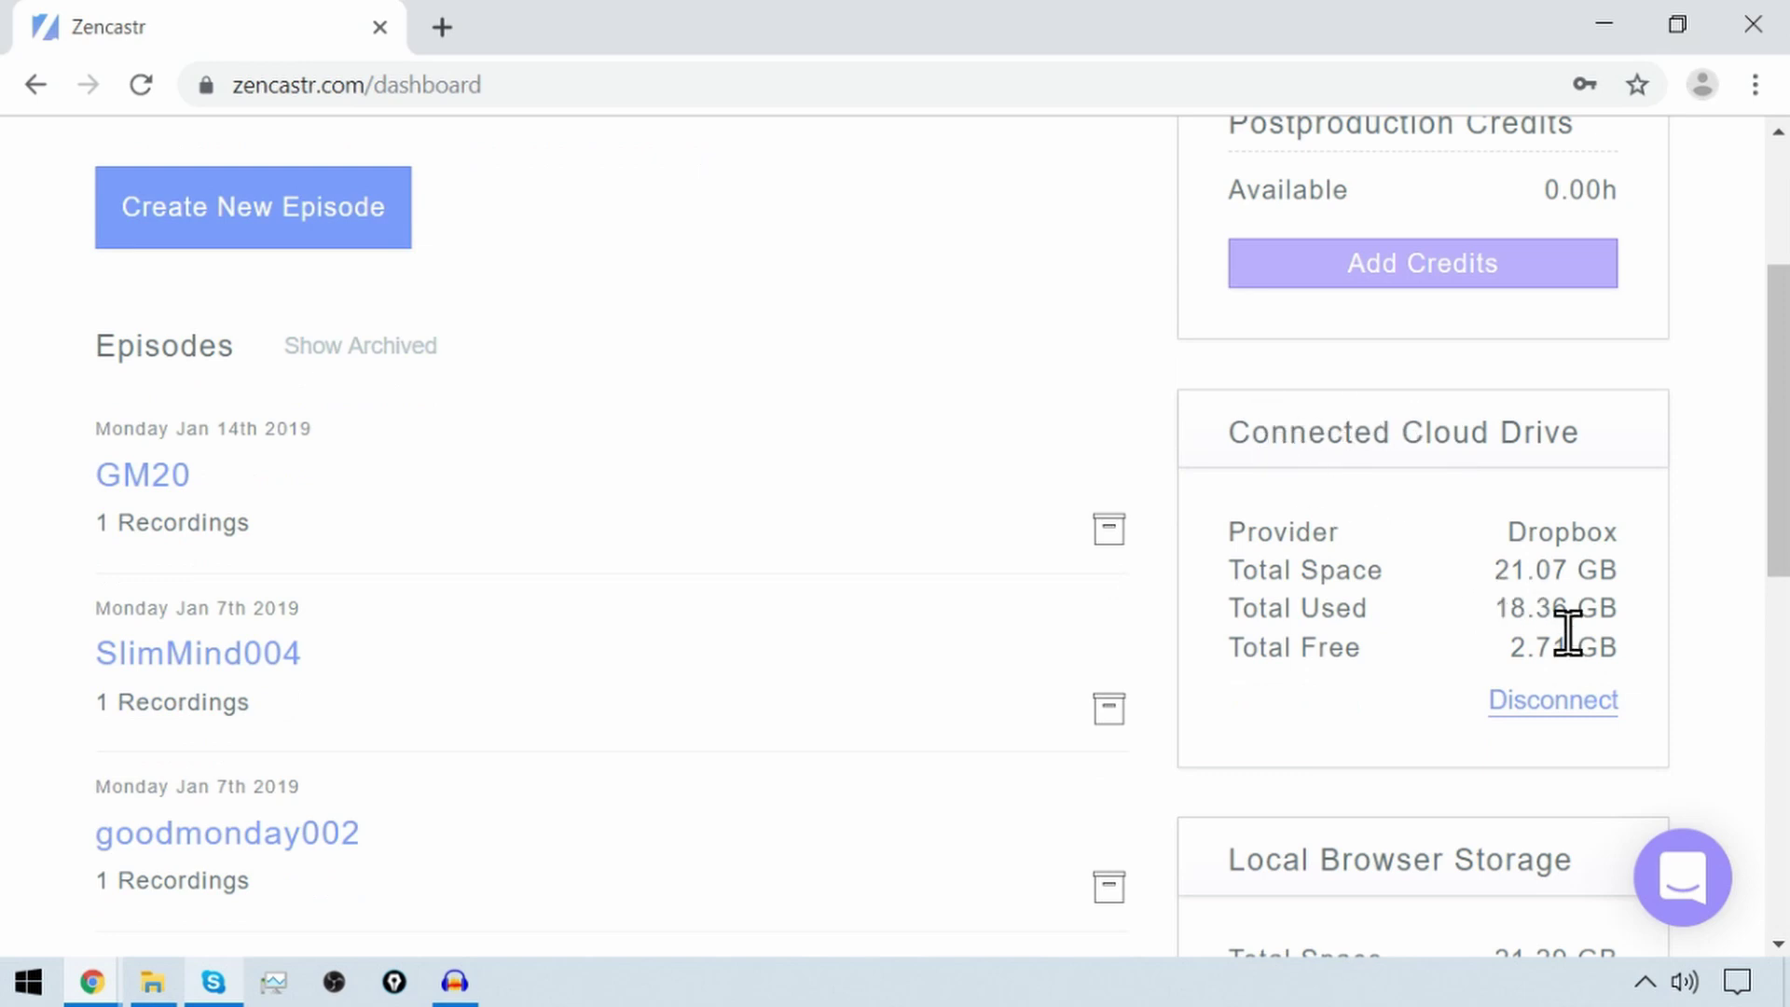
scroll(1455, 643, "down", 4)
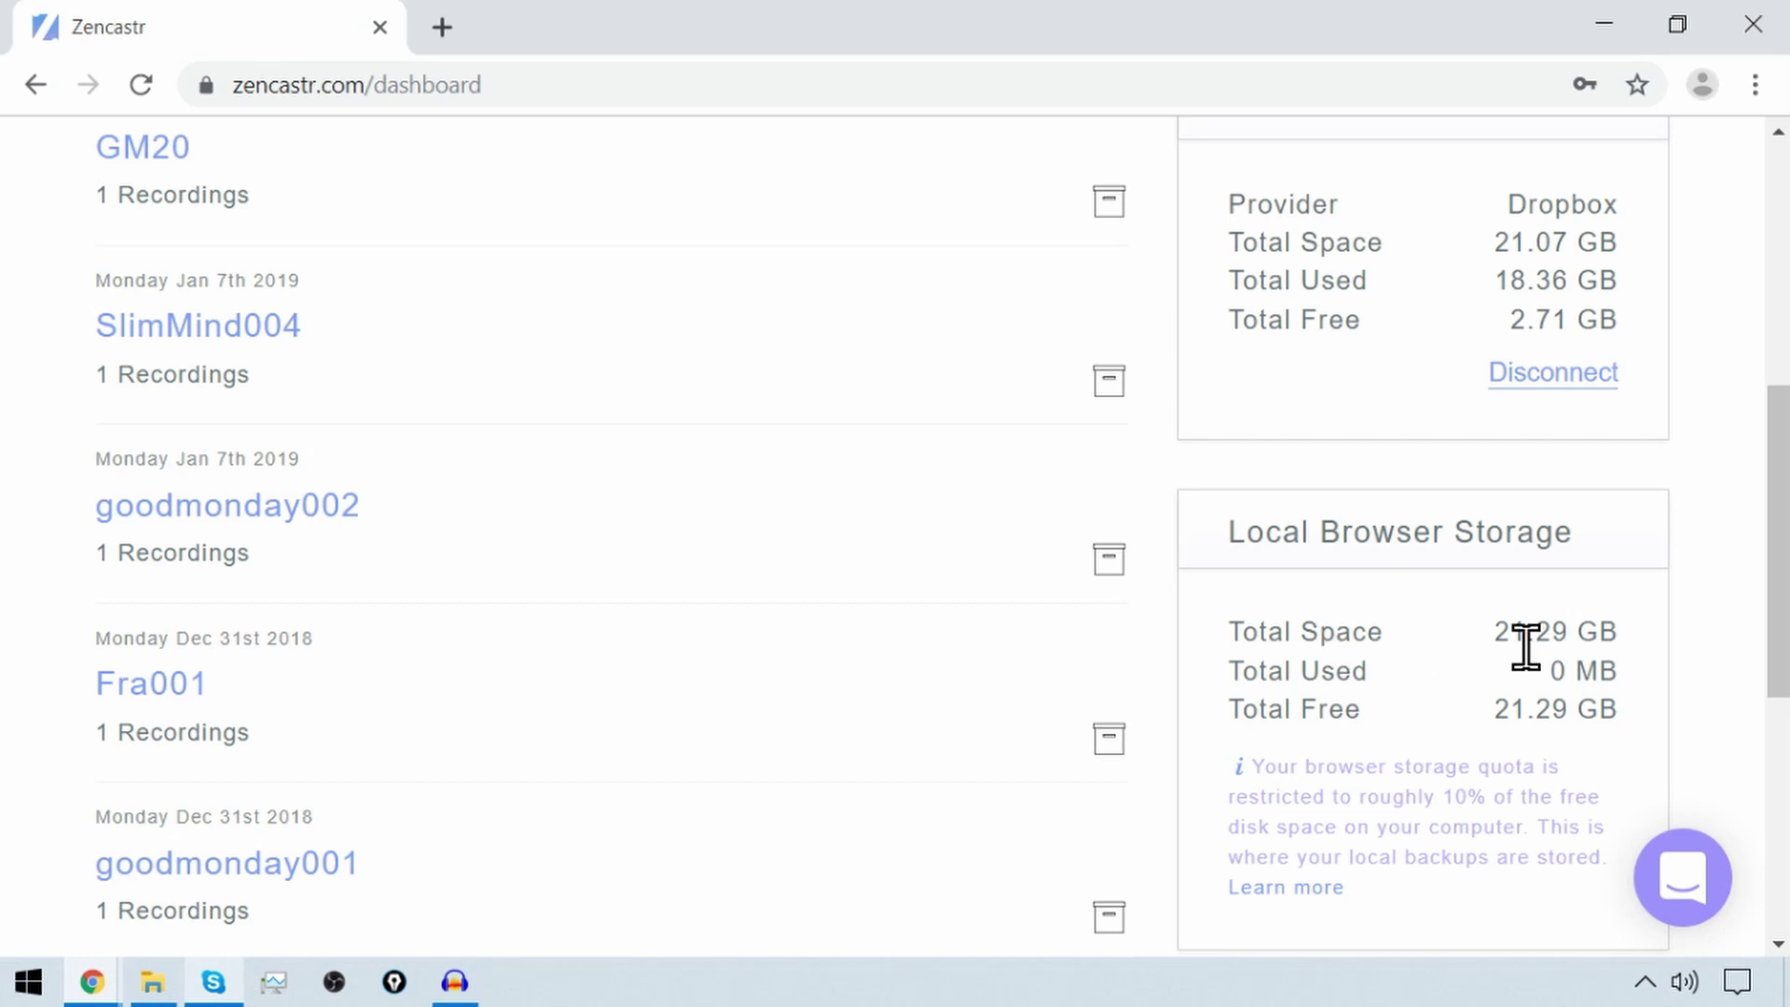
scroll(523, 541, "down", 2)
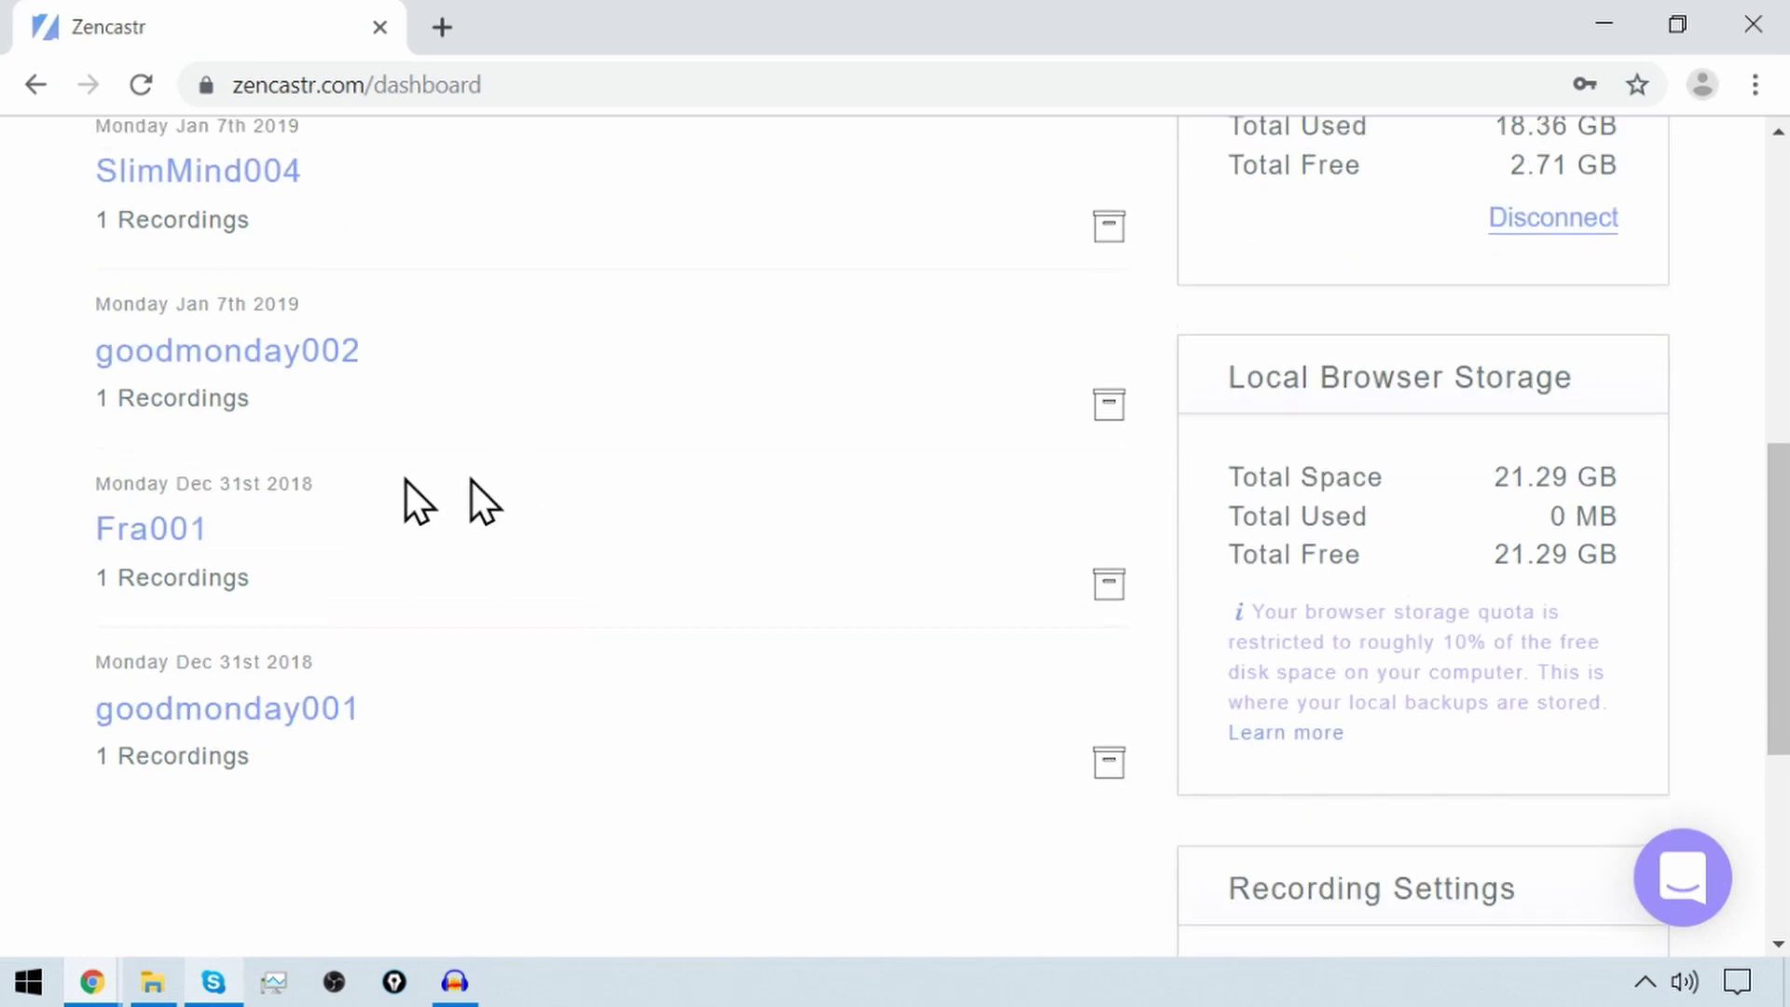
scroll(319, 835, "up", 8)
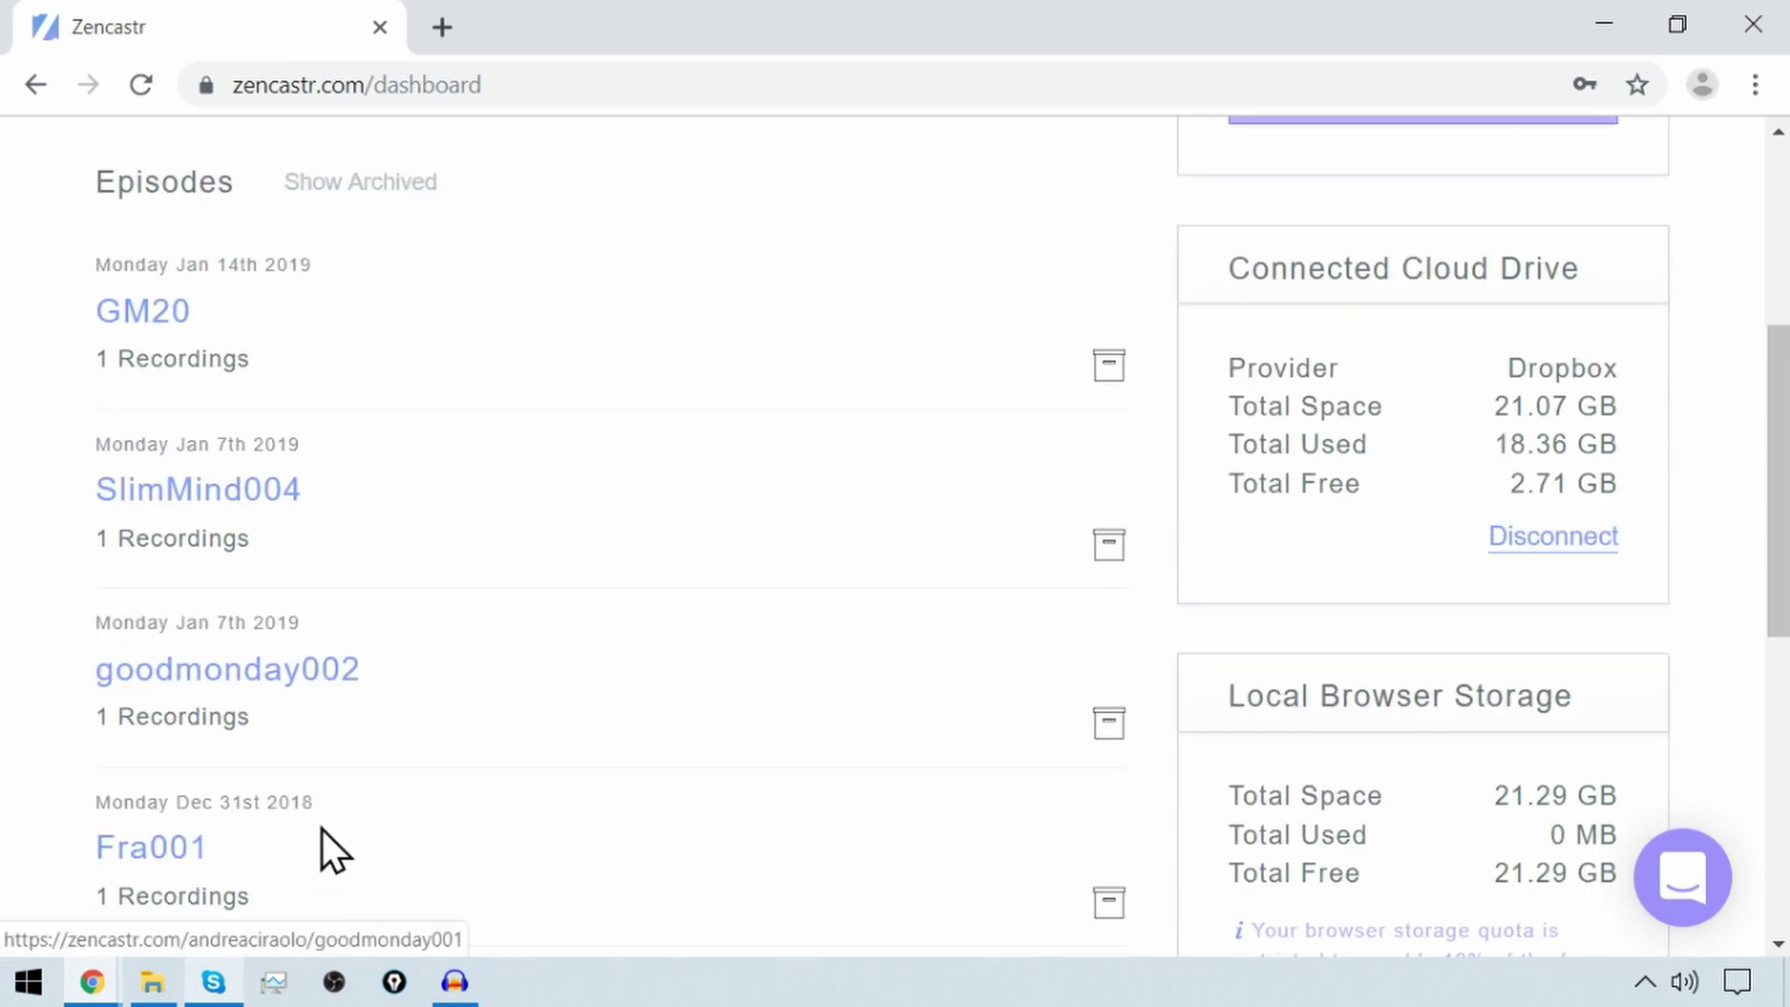
scroll(322, 825, "down", 4)
scroll(325, 821, "down", 8)
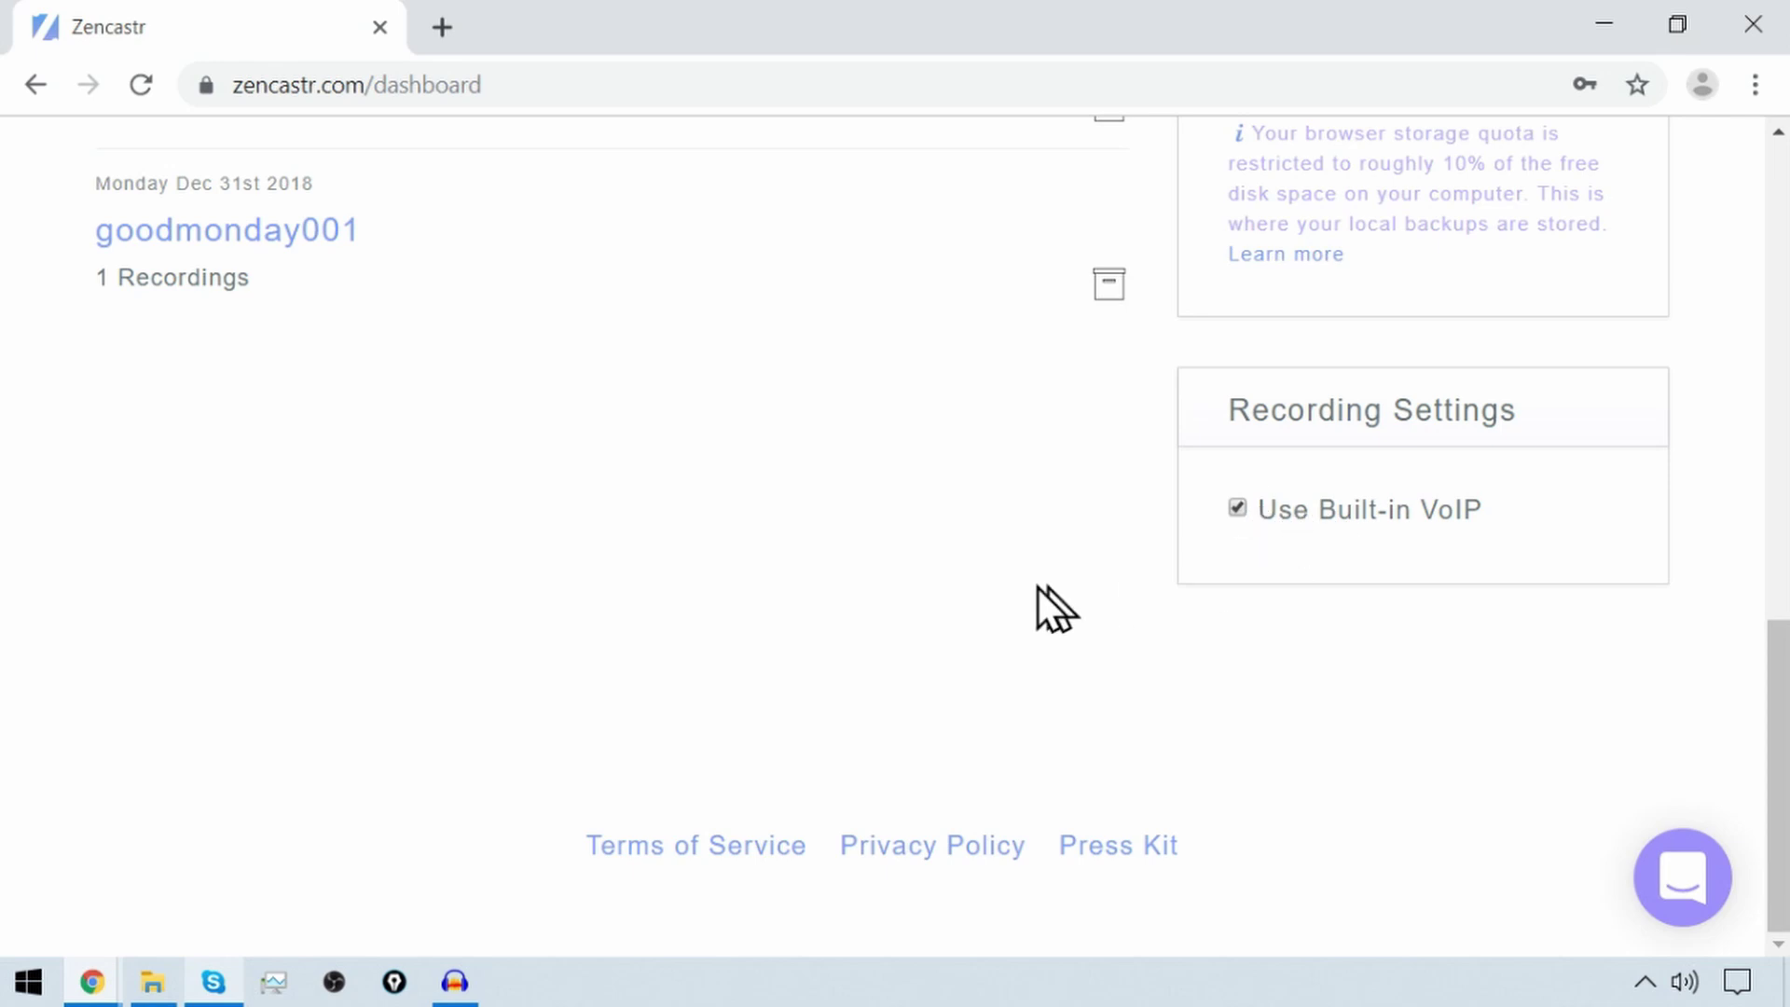
- Create a new Zencastr episode named "Kapogeek" and allow the site to use the microphone
scroll(942, 675, "up", 9)
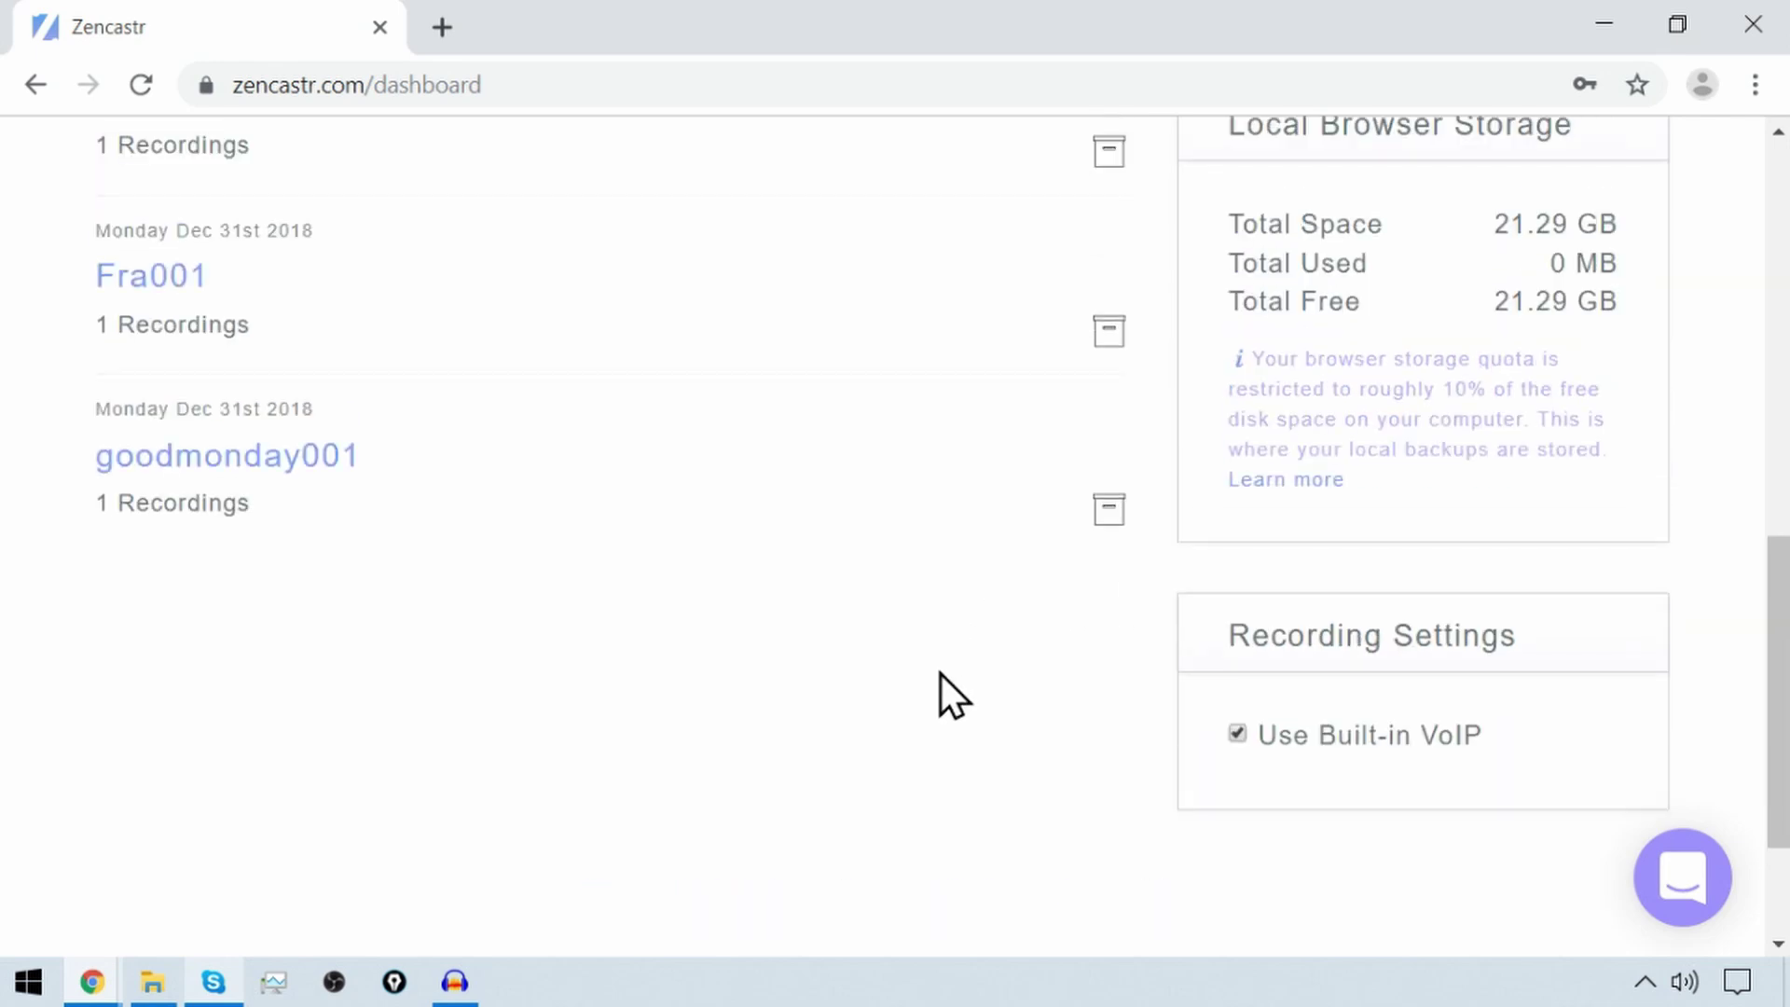
scroll(942, 675, "up", 5)
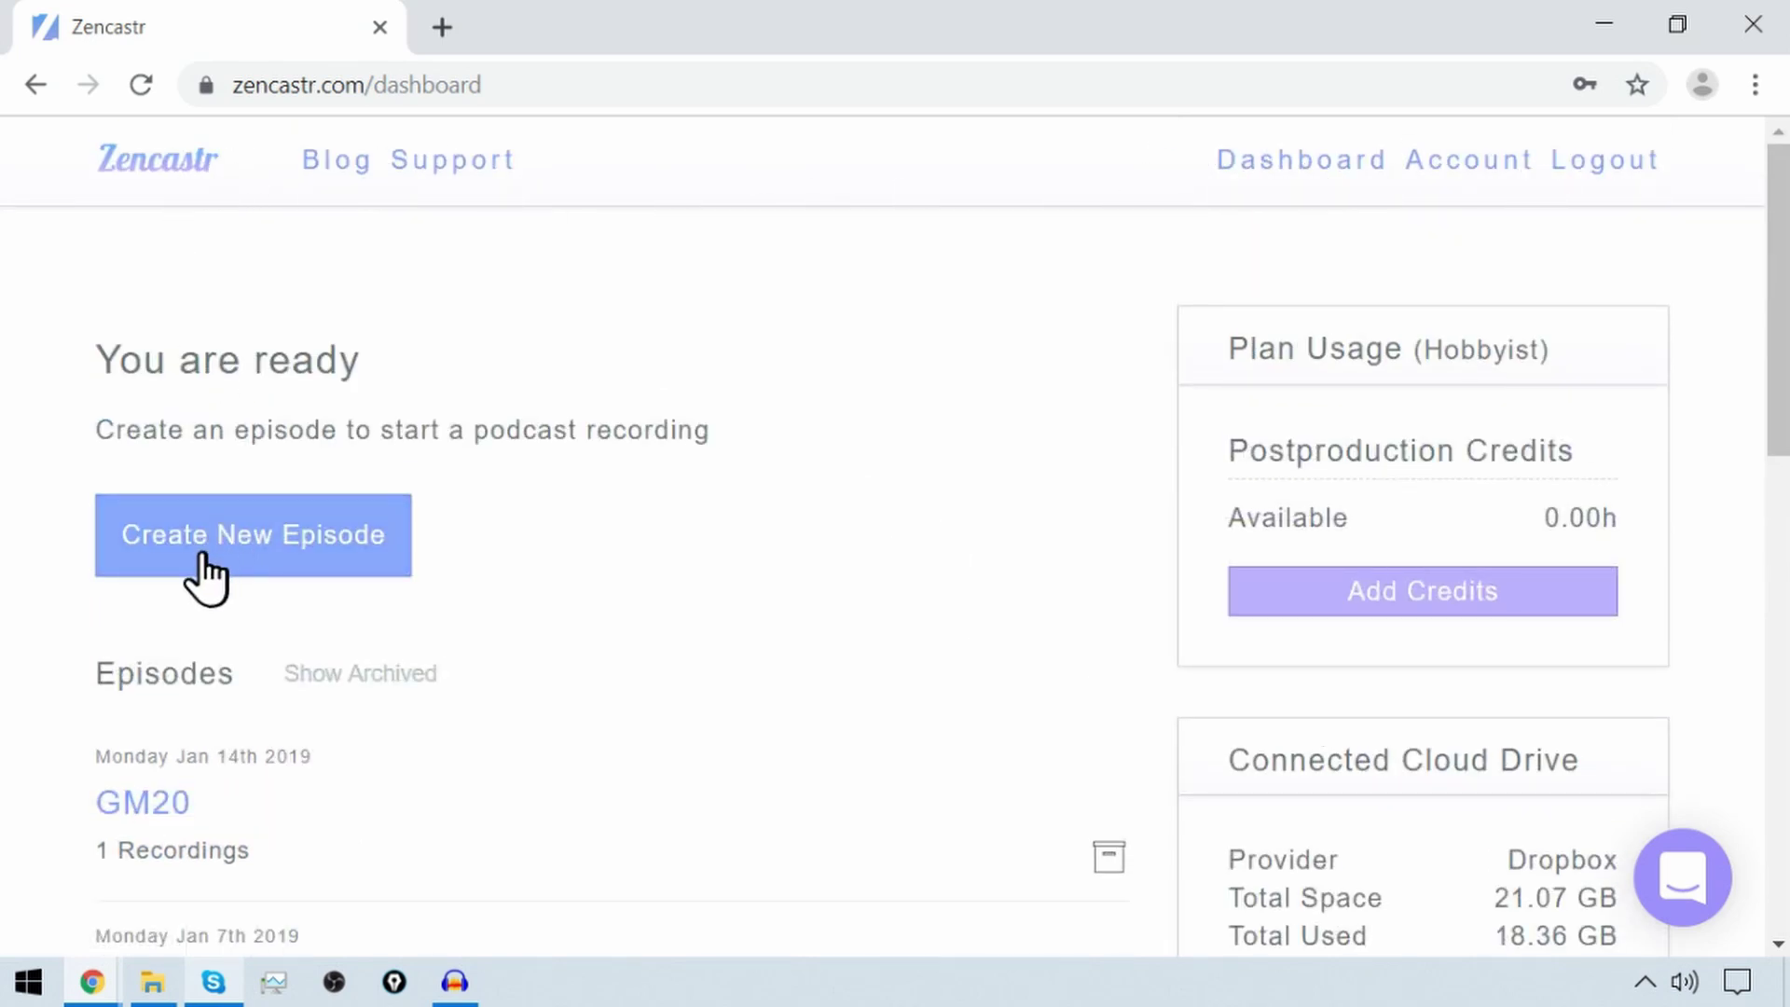
left_click(311, 550)
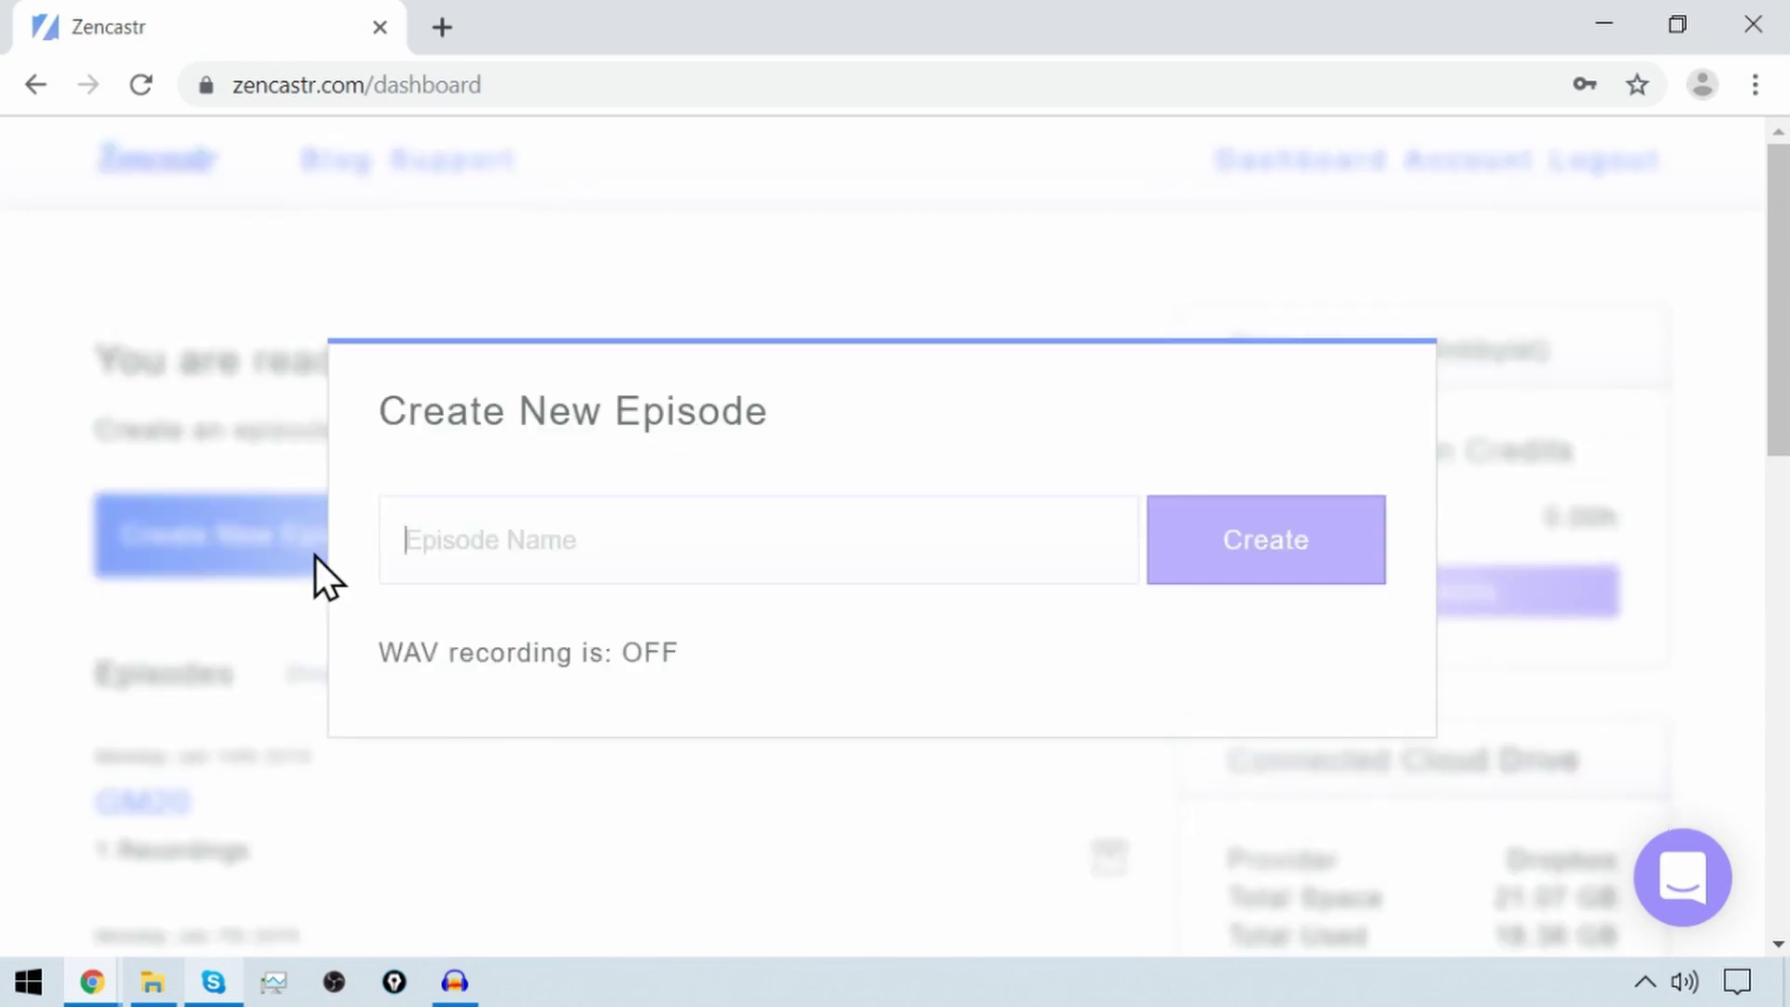
left_click(466, 542)
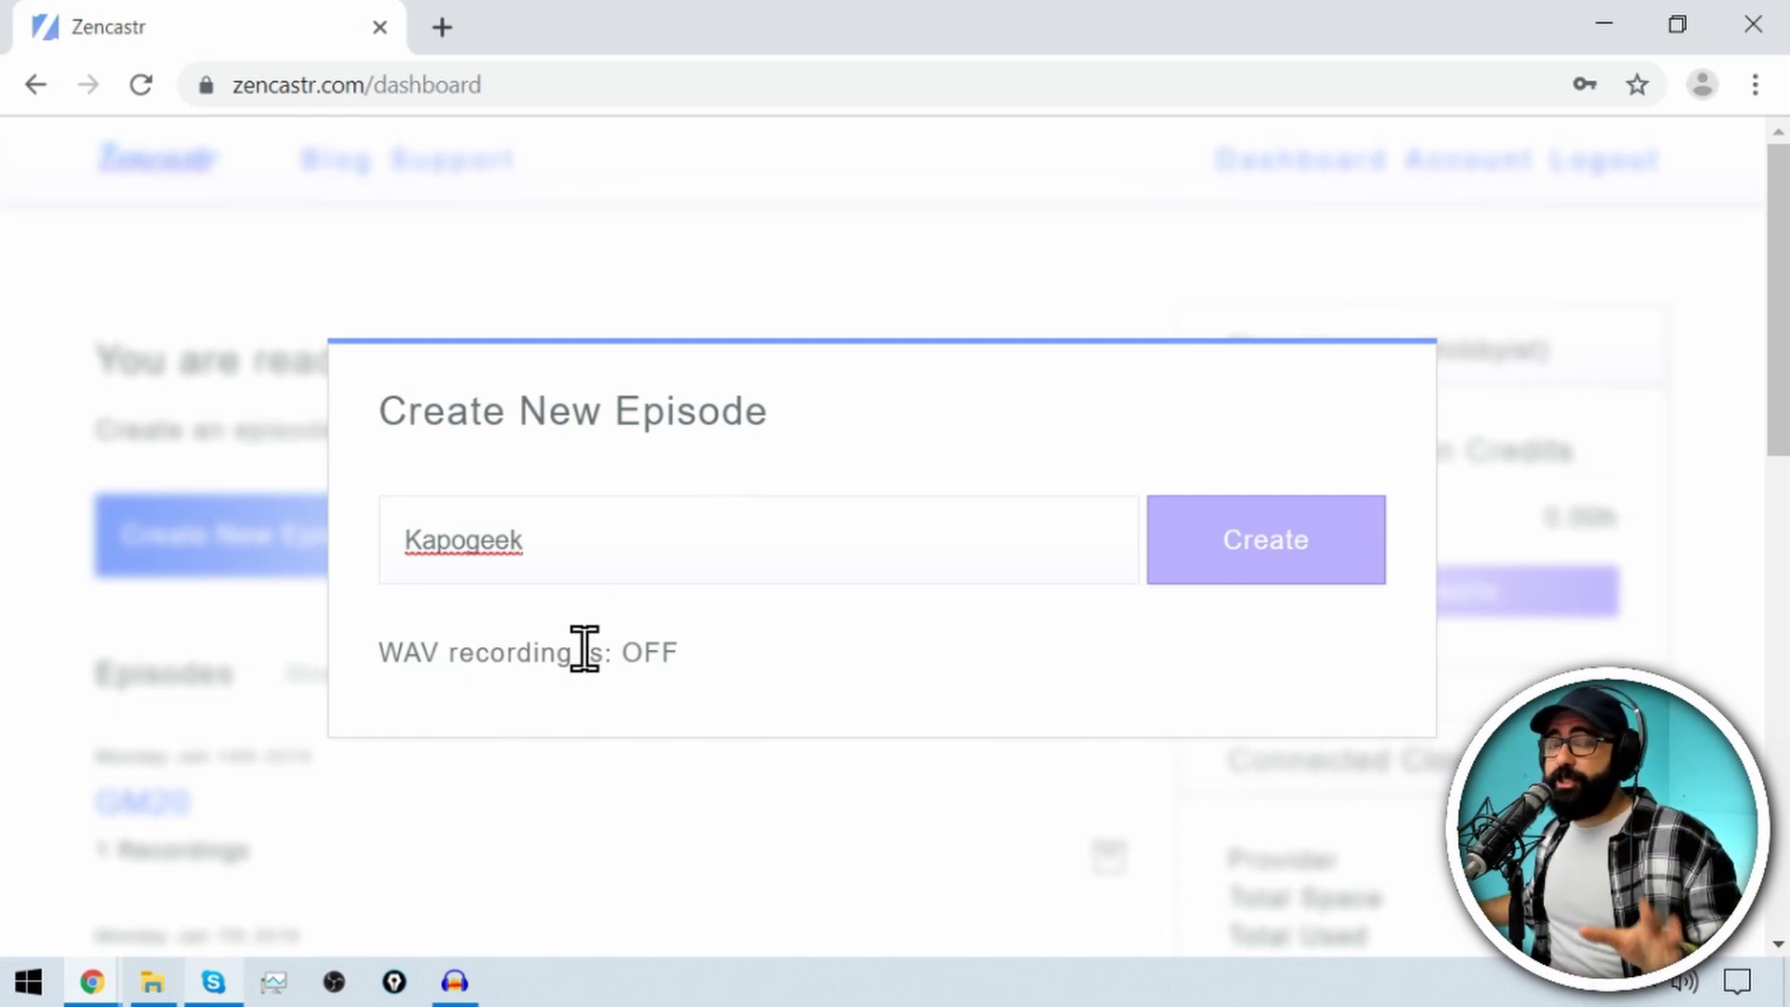
left_click(1270, 557)
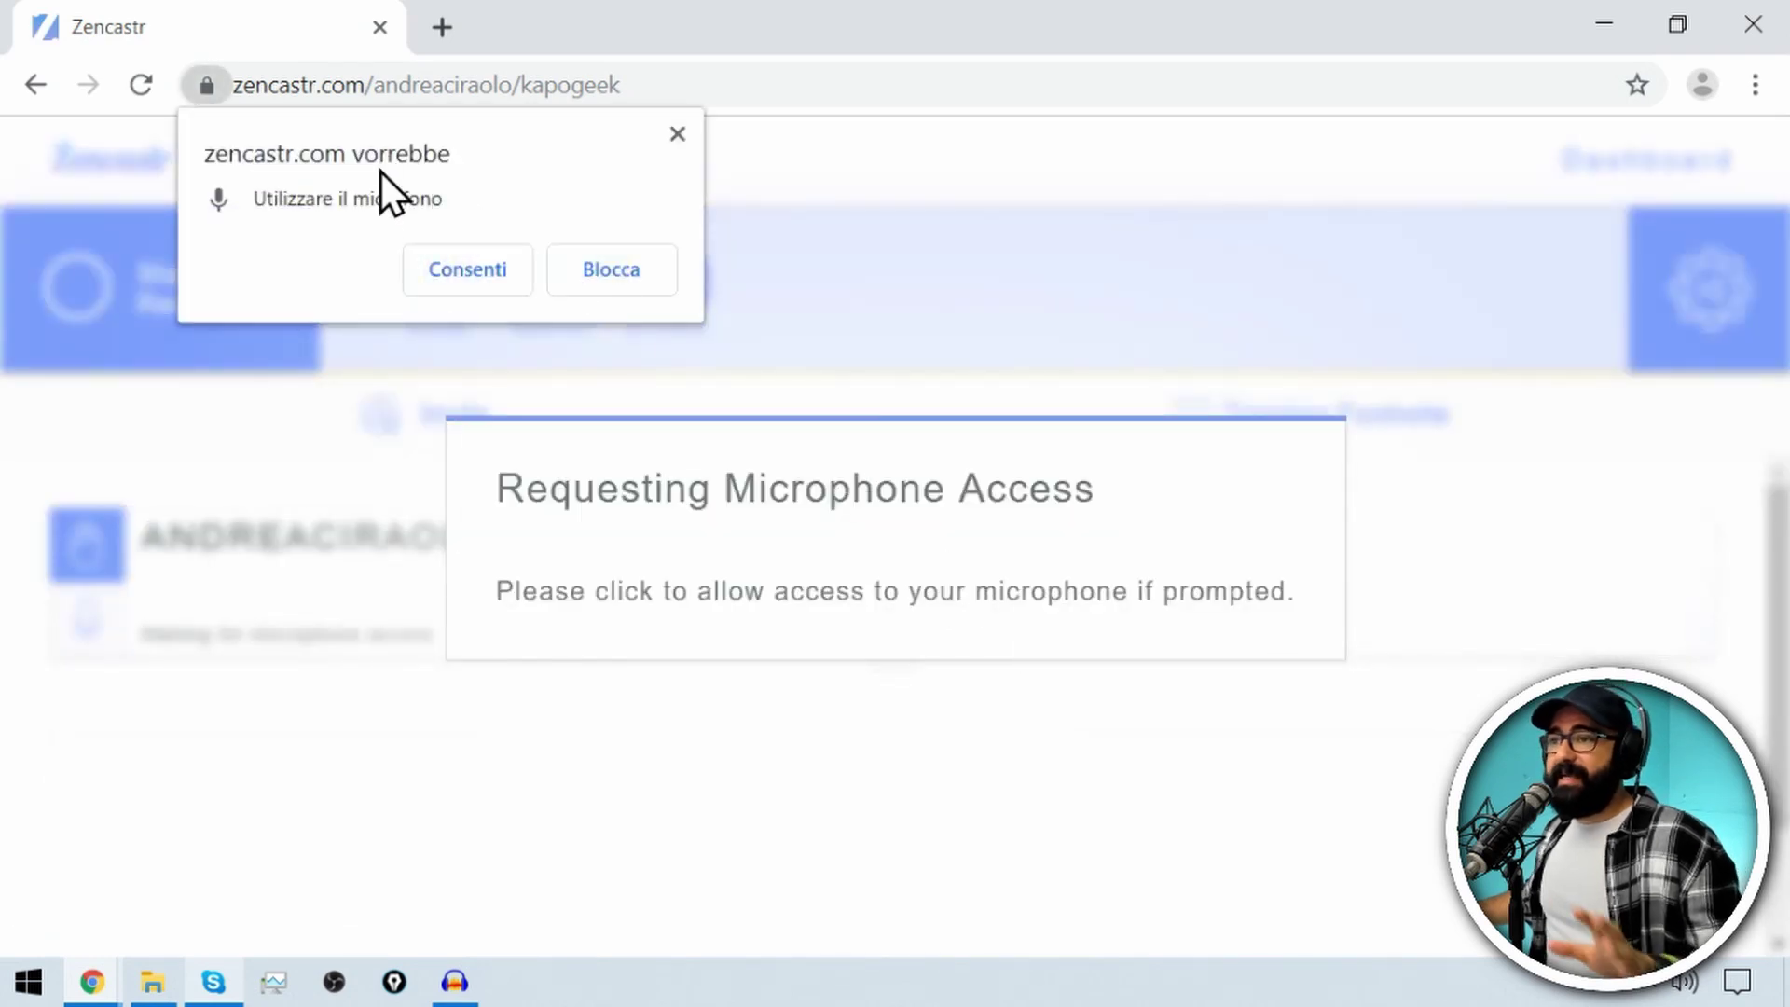
left_click(465, 270)
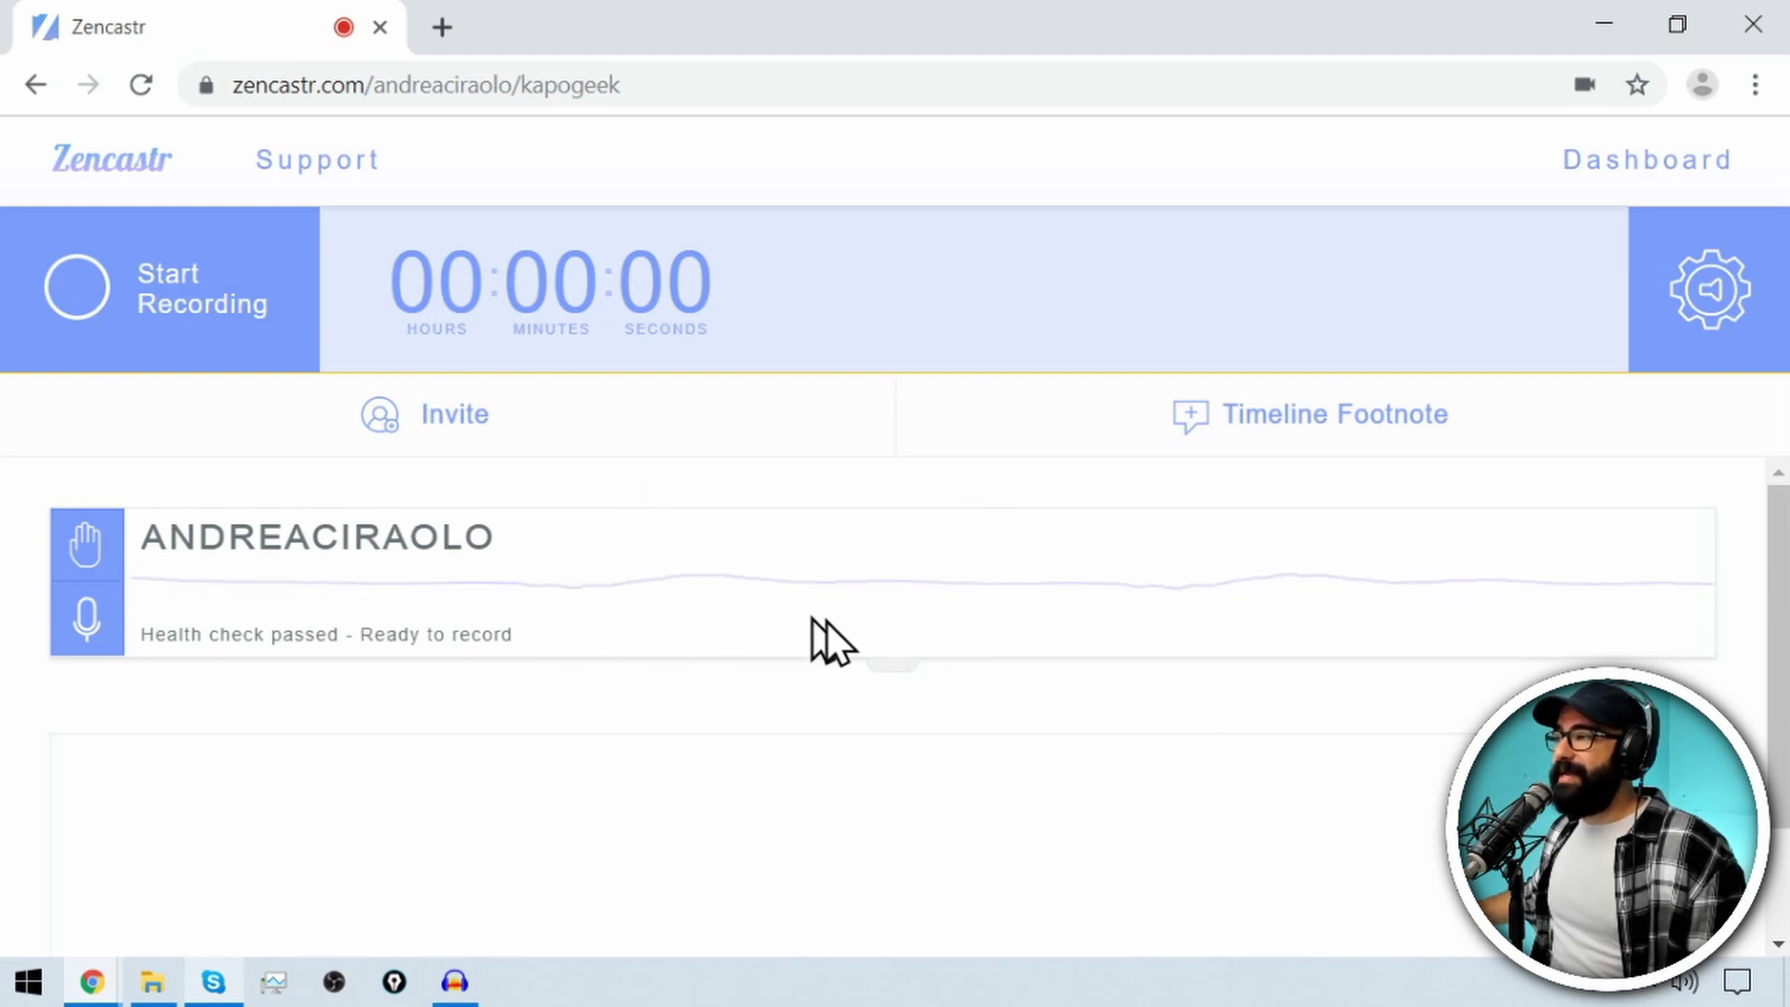
- Copy the episode's guest invitation link from the recording room and dismiss the invitation window
scroll(1044, 763, "down", 2)
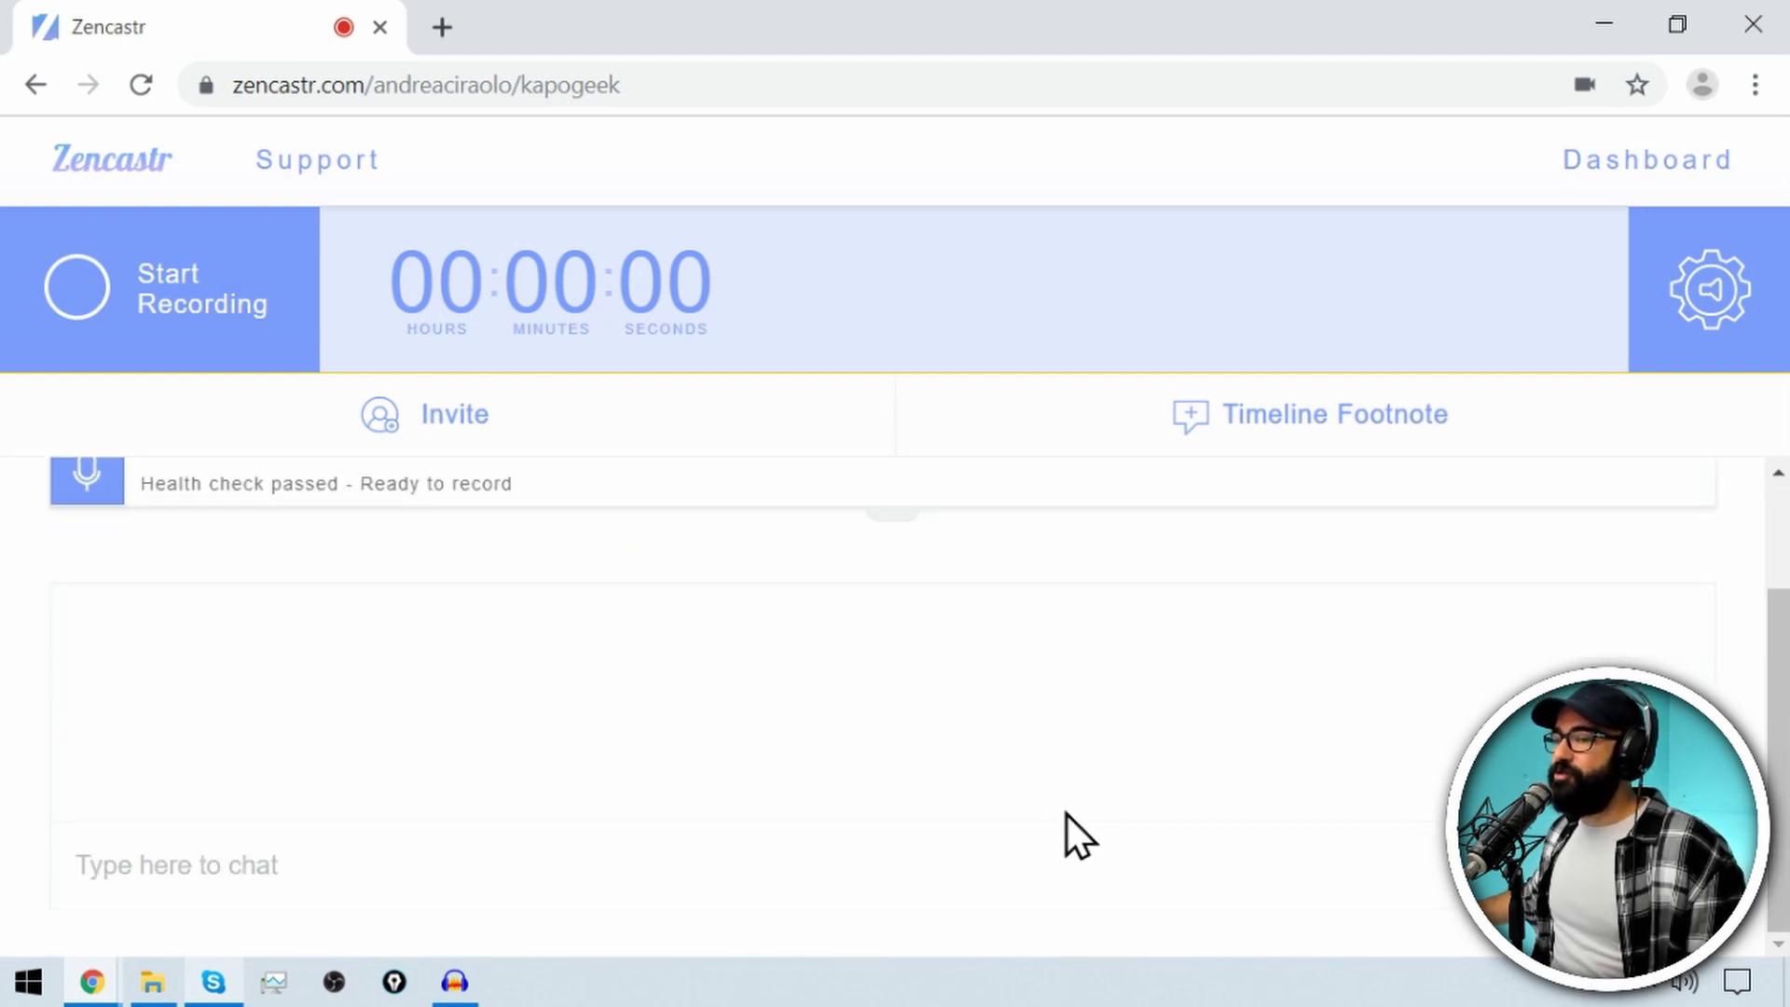
scroll(1066, 814, "up", 2)
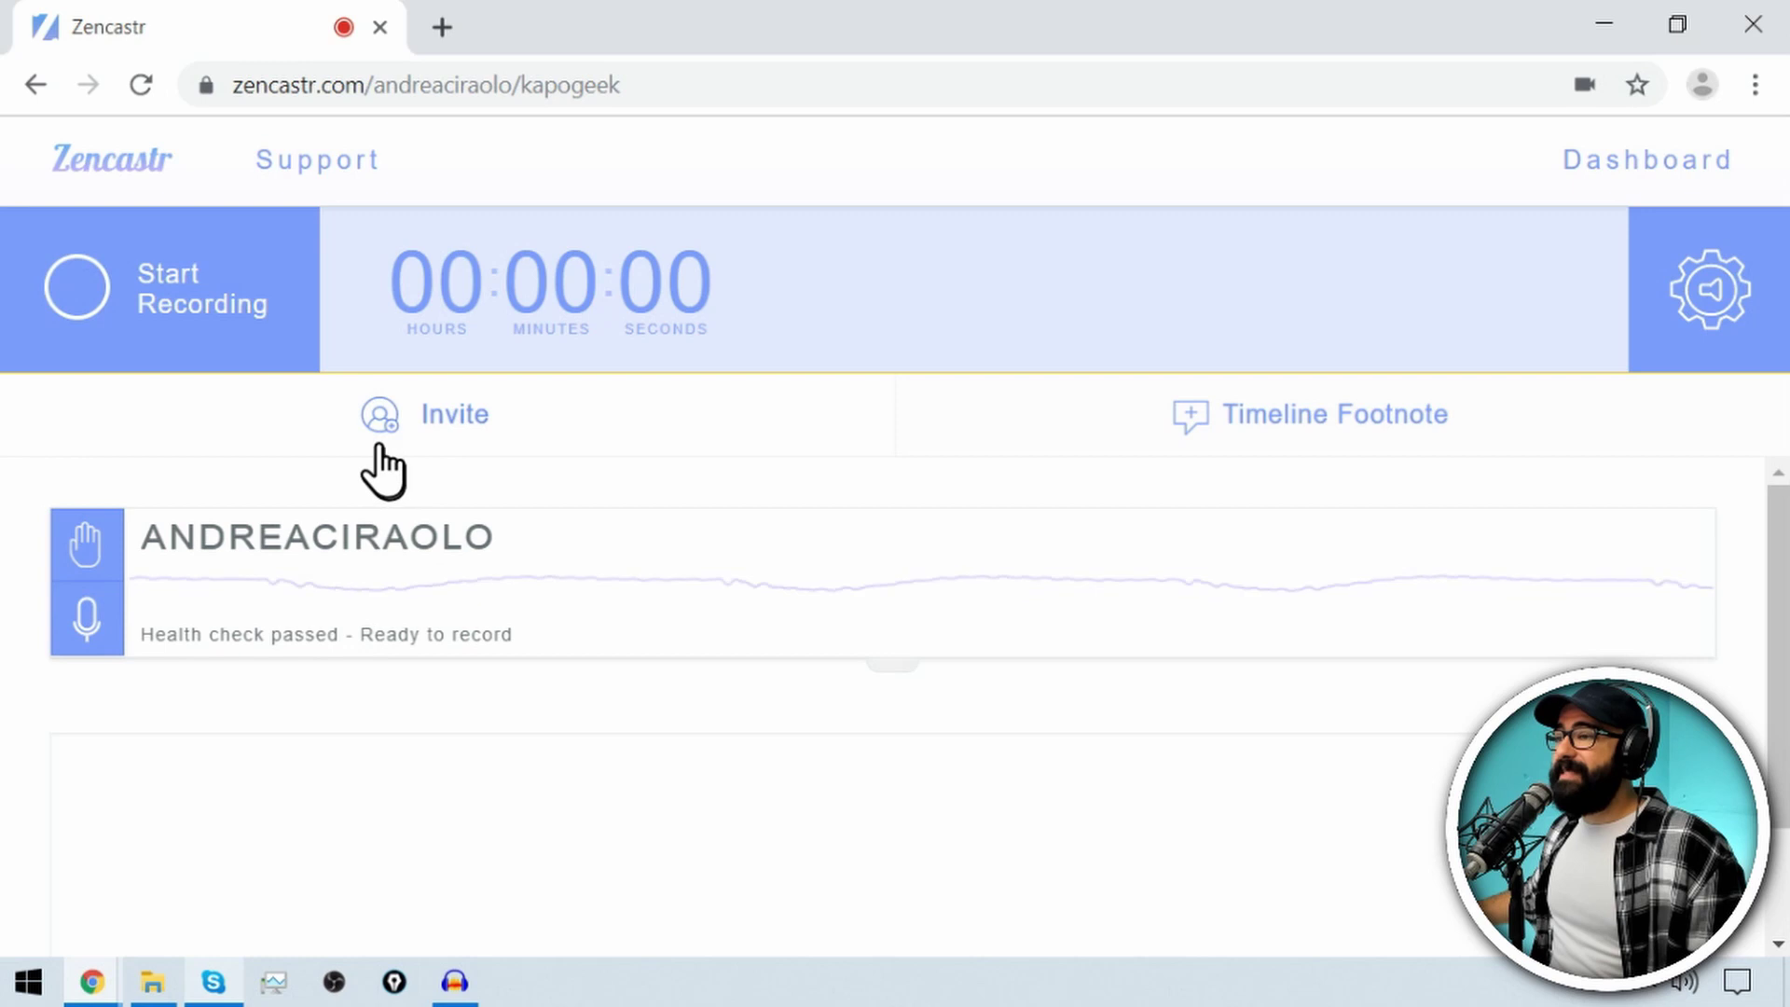
left_click(457, 418)
left_click_drag(1064, 583, 443, 599)
key("ctrl+c")
right_click(533, 592)
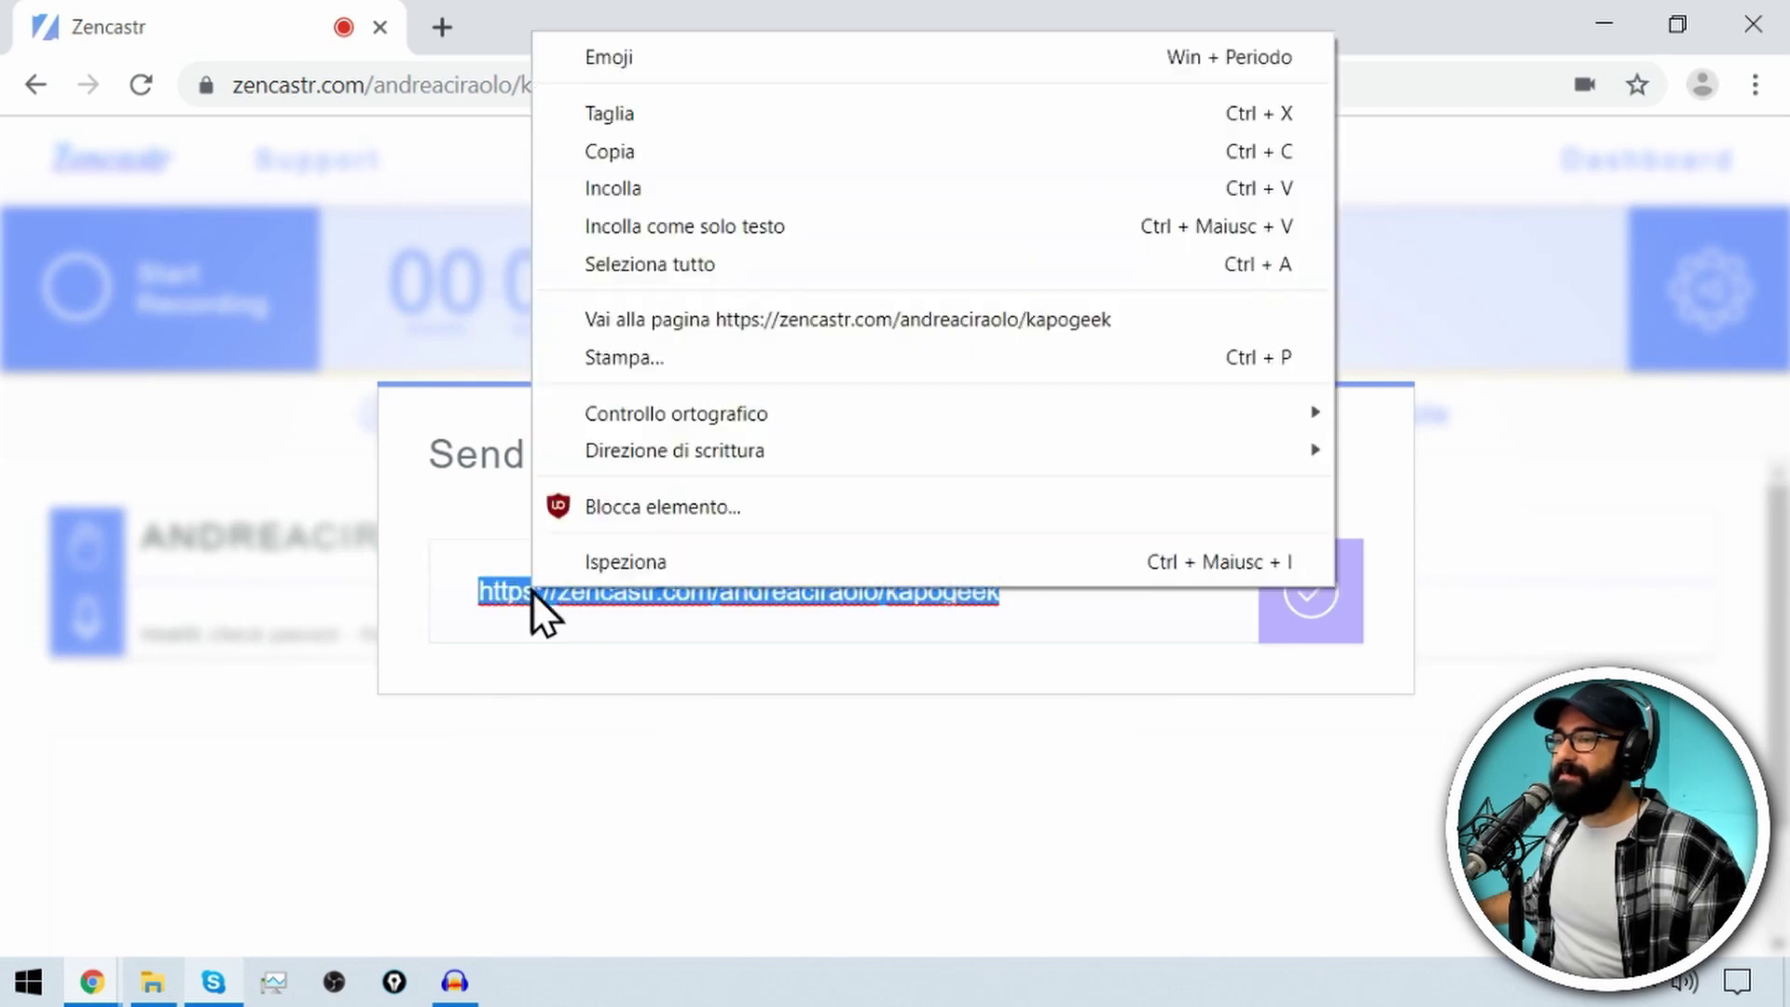
left_click(735, 158)
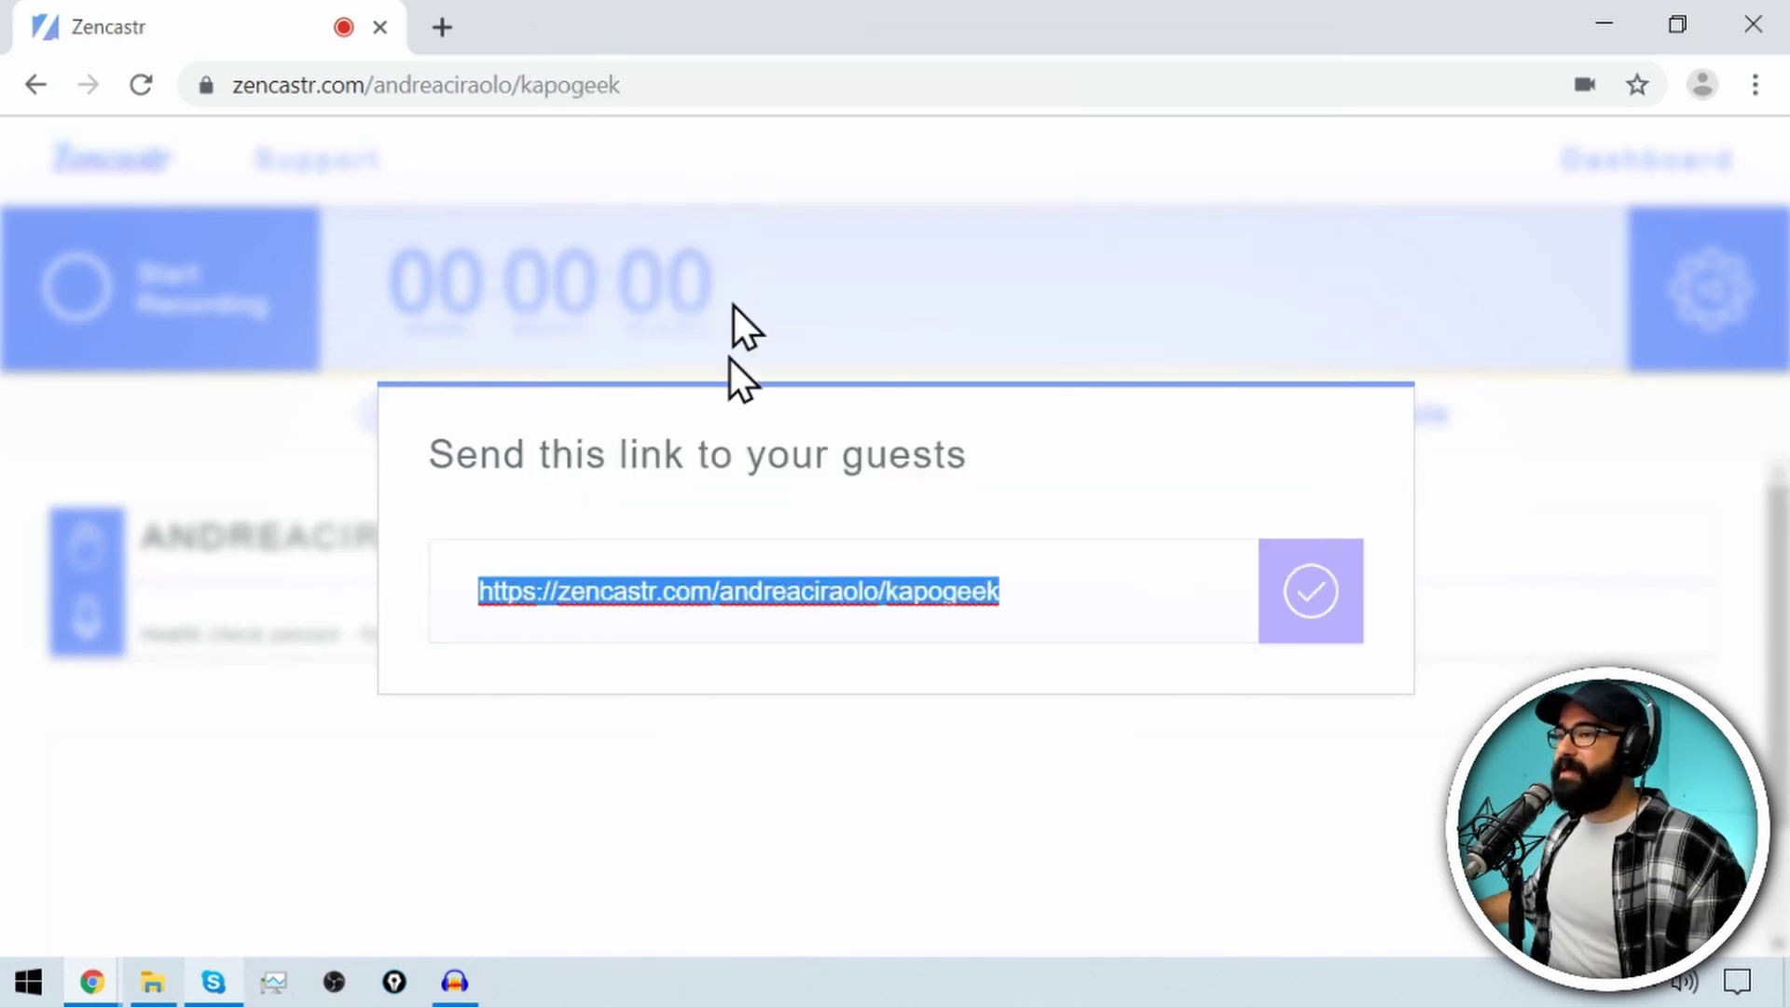
left_click(1523, 636)
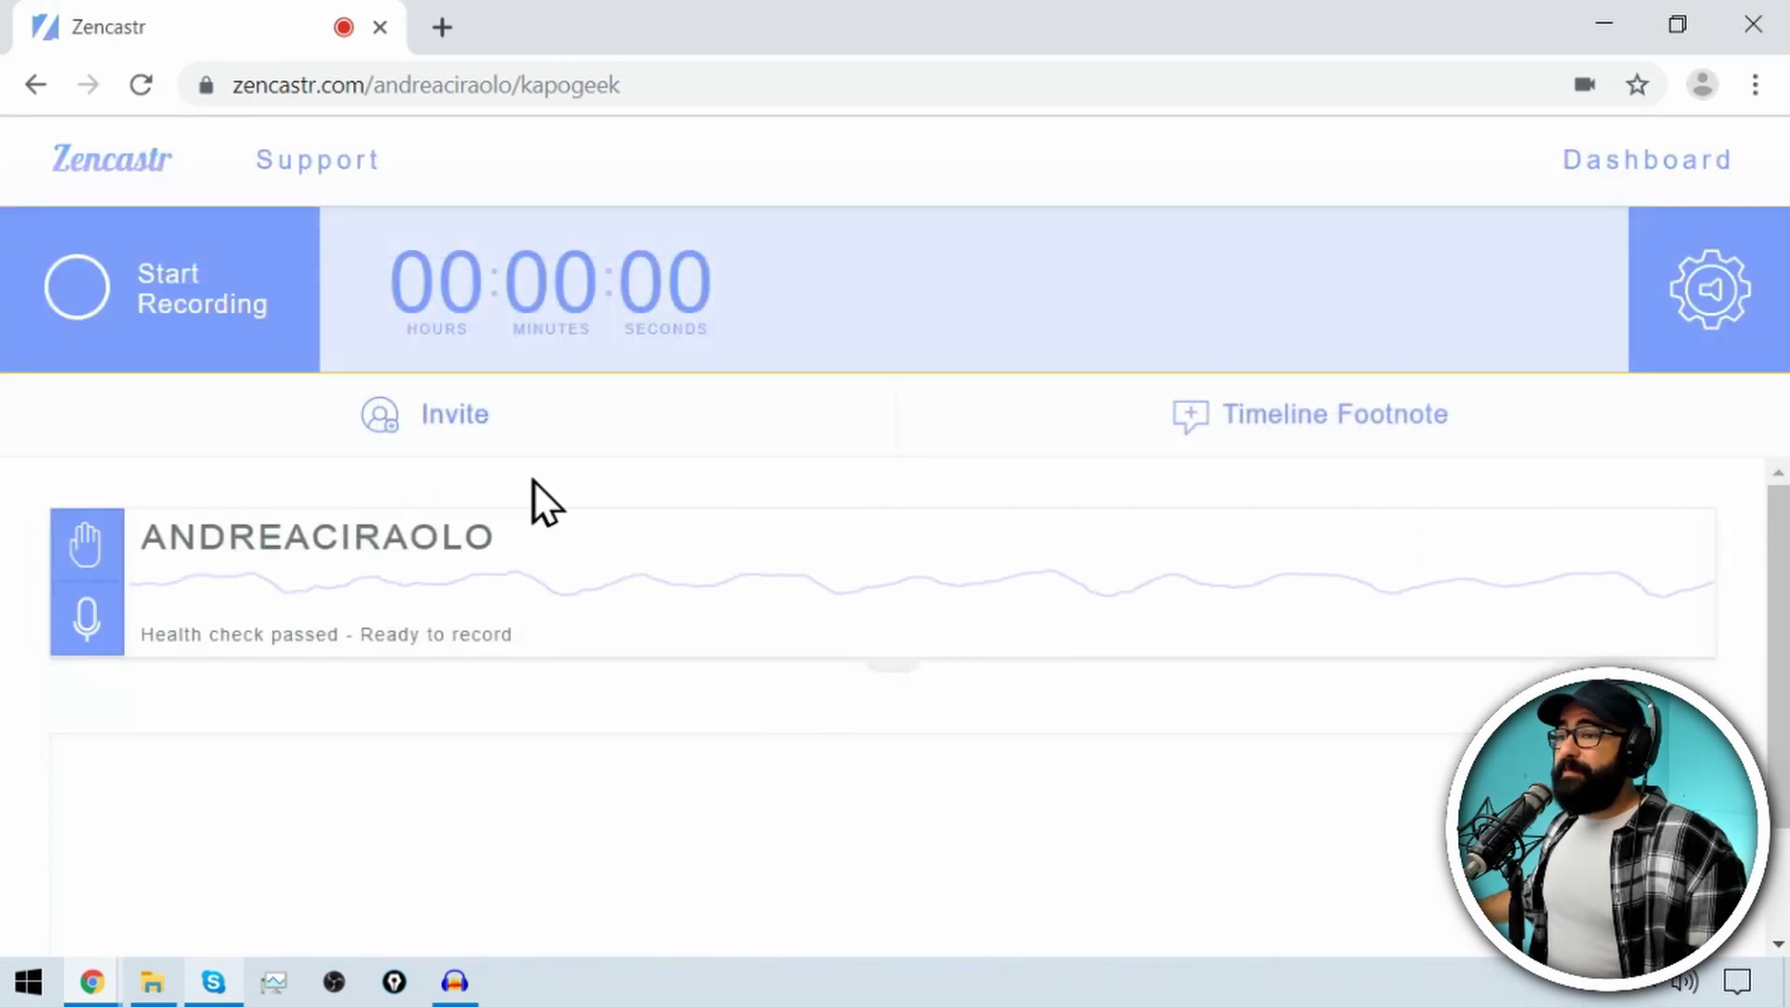
- Switch to Skype and send the guest a greeting by first name, followed by "Ti allego il link per partecipare all'intervista"
left_click(214, 982)
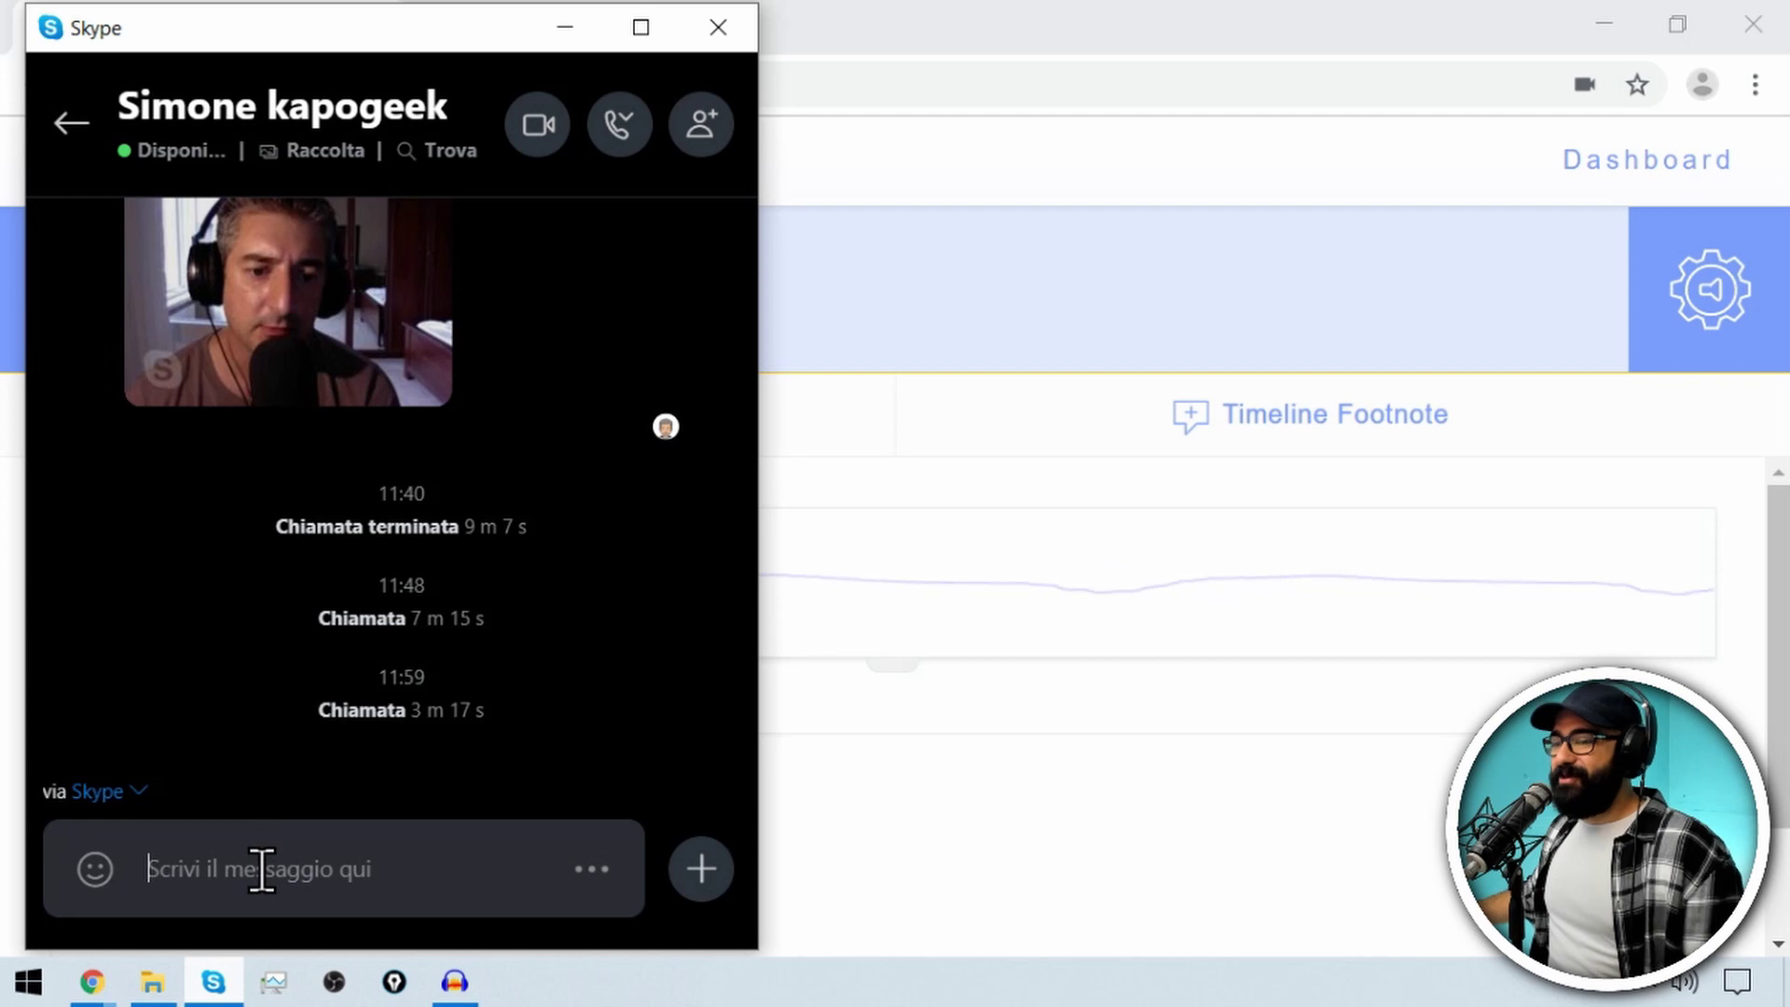
type("Ciao Simone")
key("Return")
type("Ti")
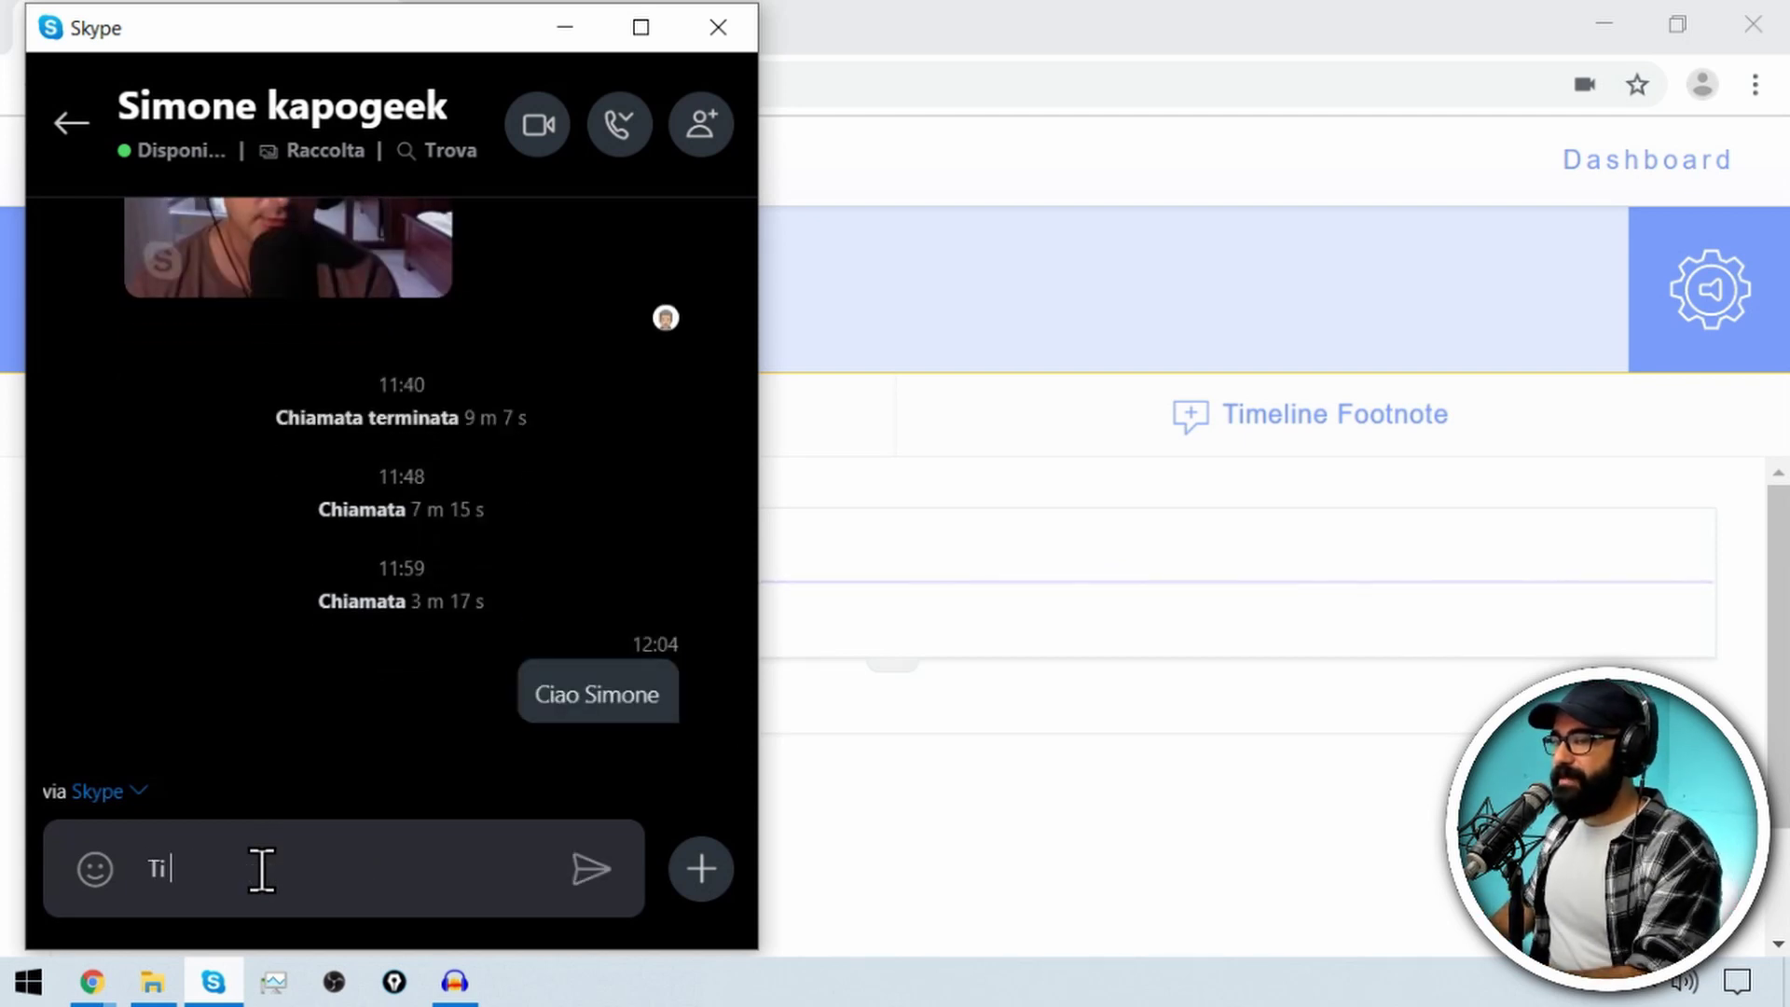
type(" allego il link per partecipare")
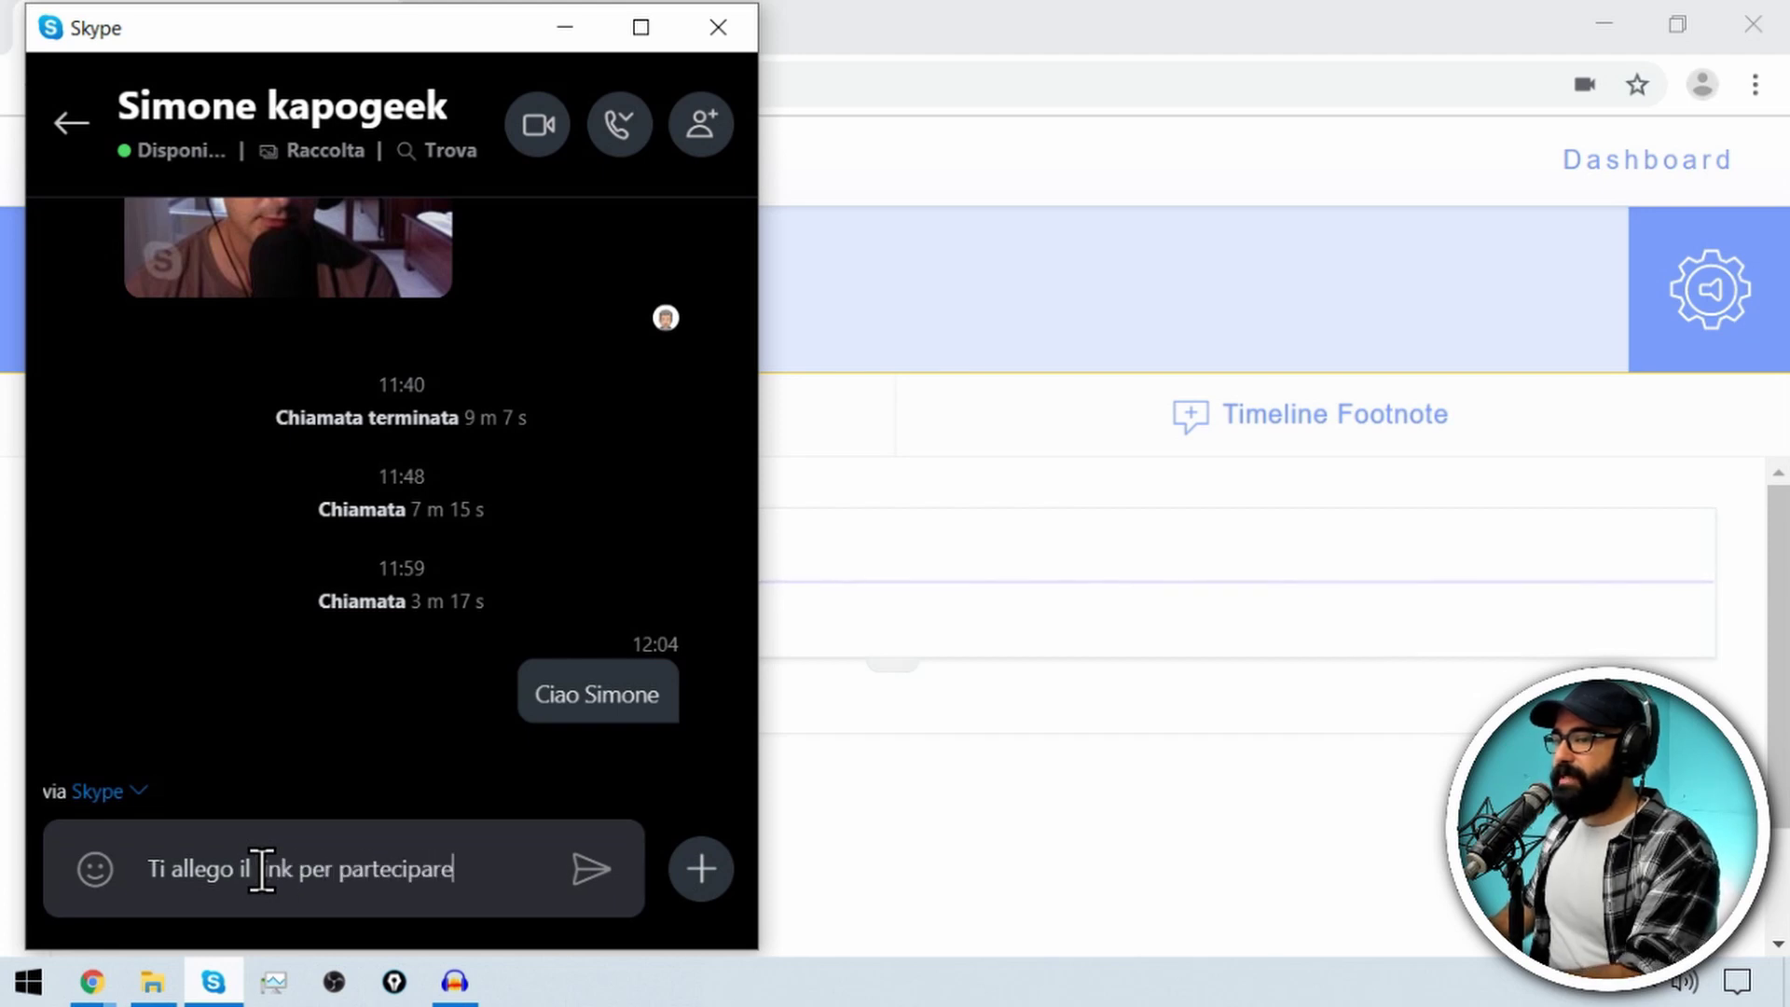
type(" all'intervista")
key("Return")
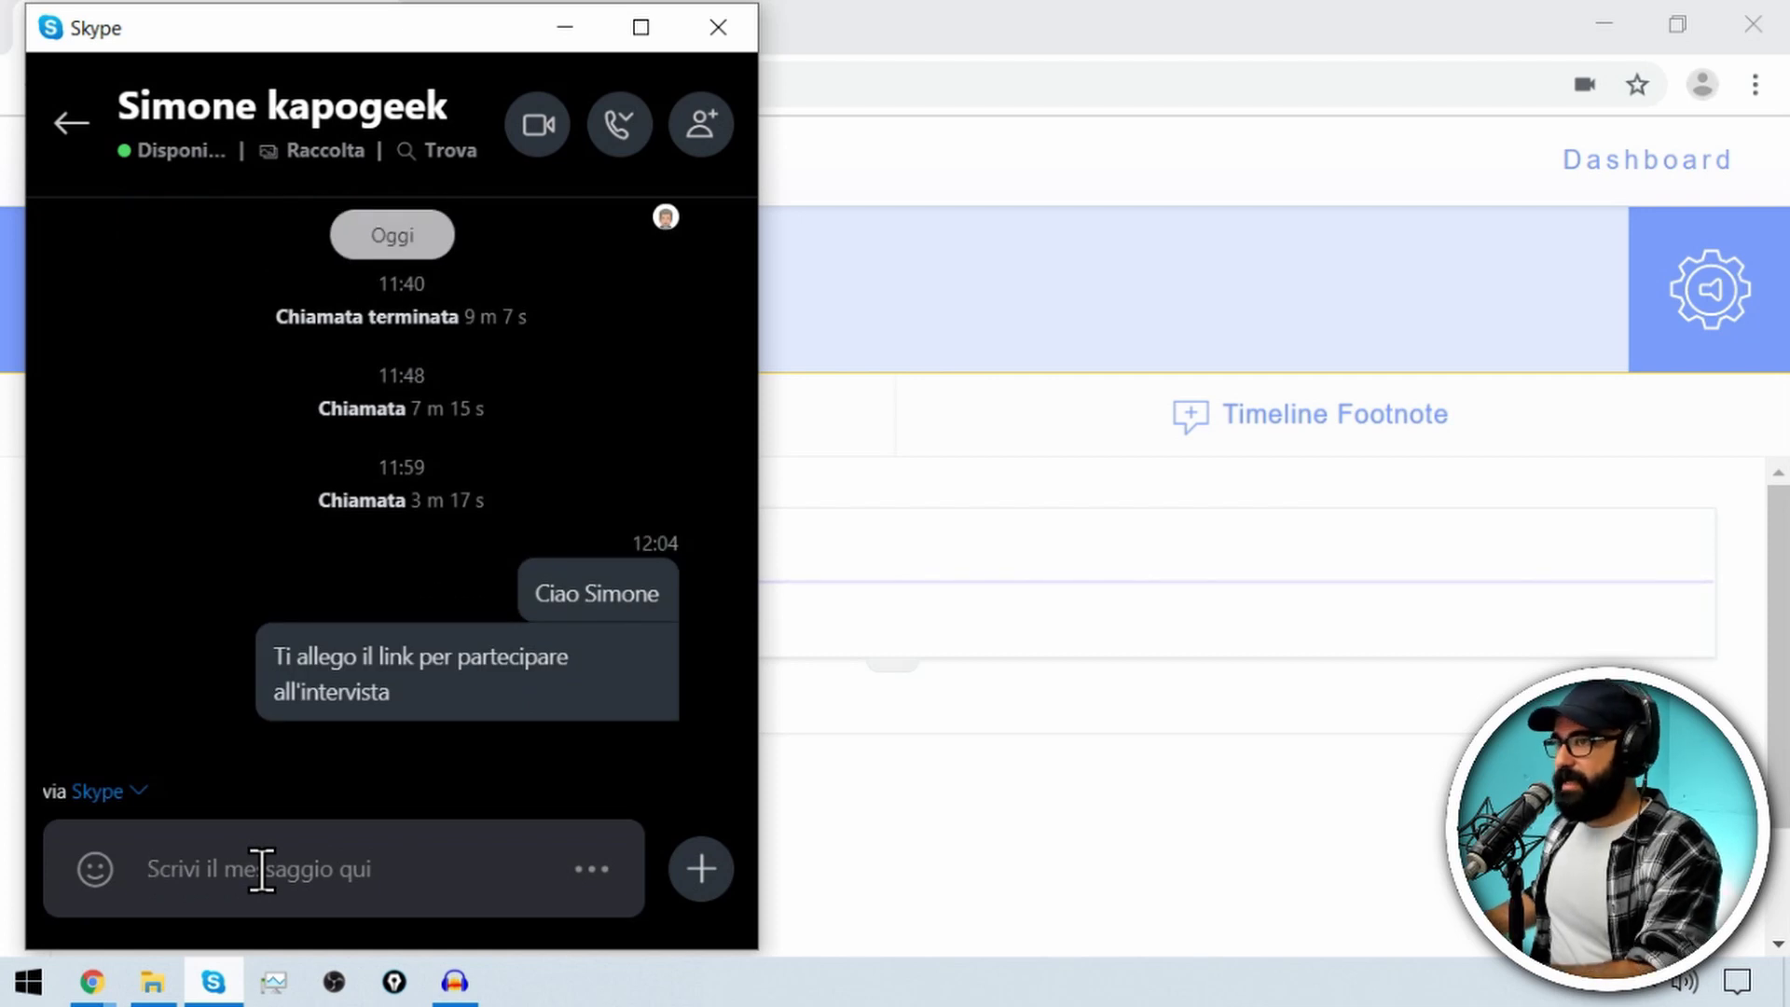
- Send the guest the copied Zencastr invitation link in the Skype chat and return to the recording room
key("ctrl+v")
key("Return")
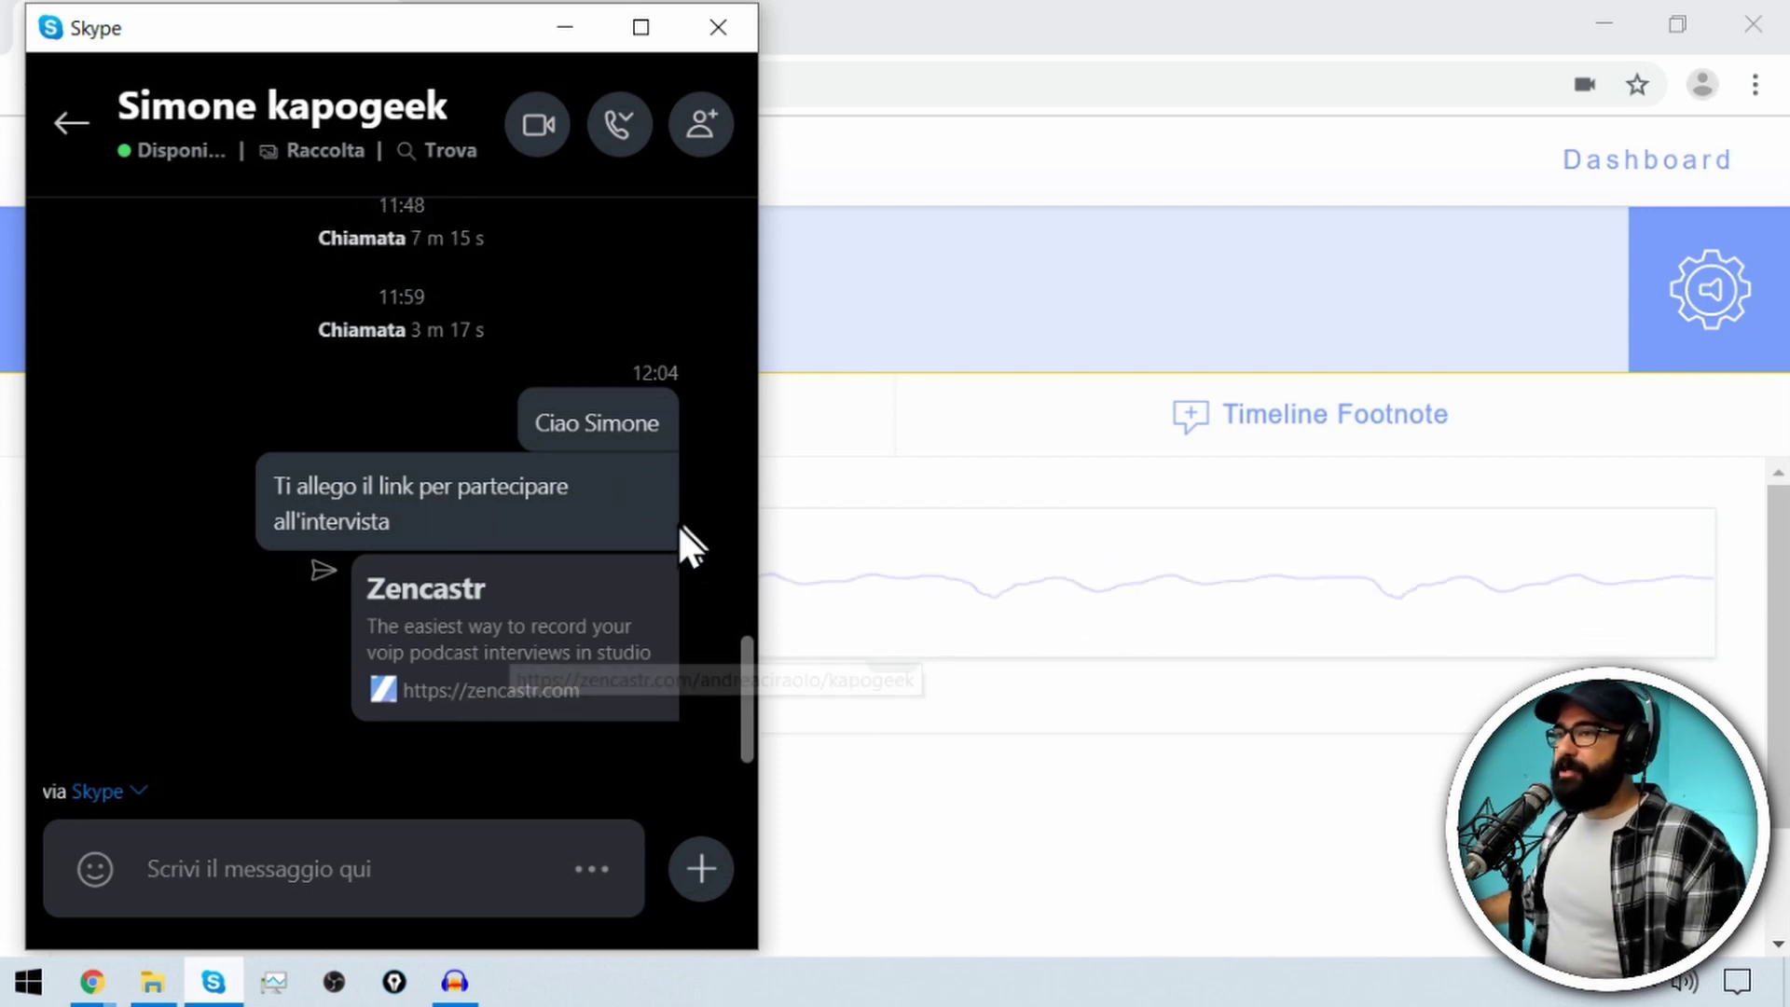
left_click(1089, 28)
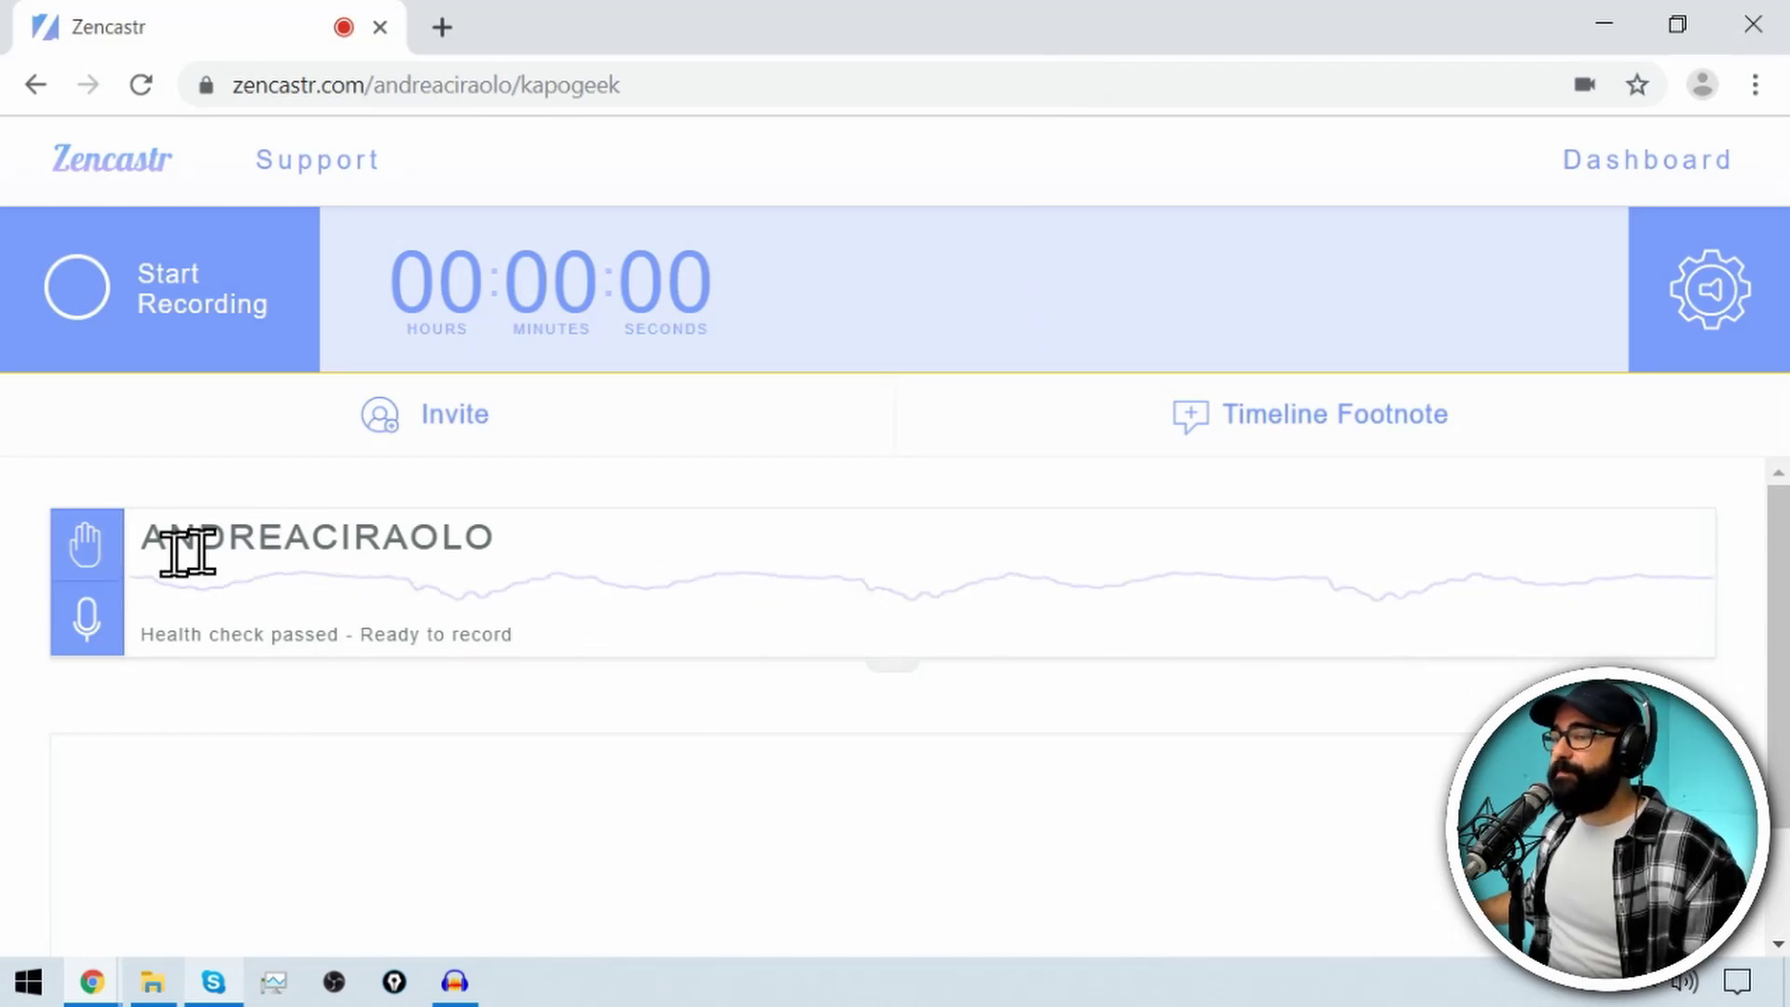
- Try the host's microphone toggle and the raise-hand toggles of both the host and the guest
left_click(89, 620)
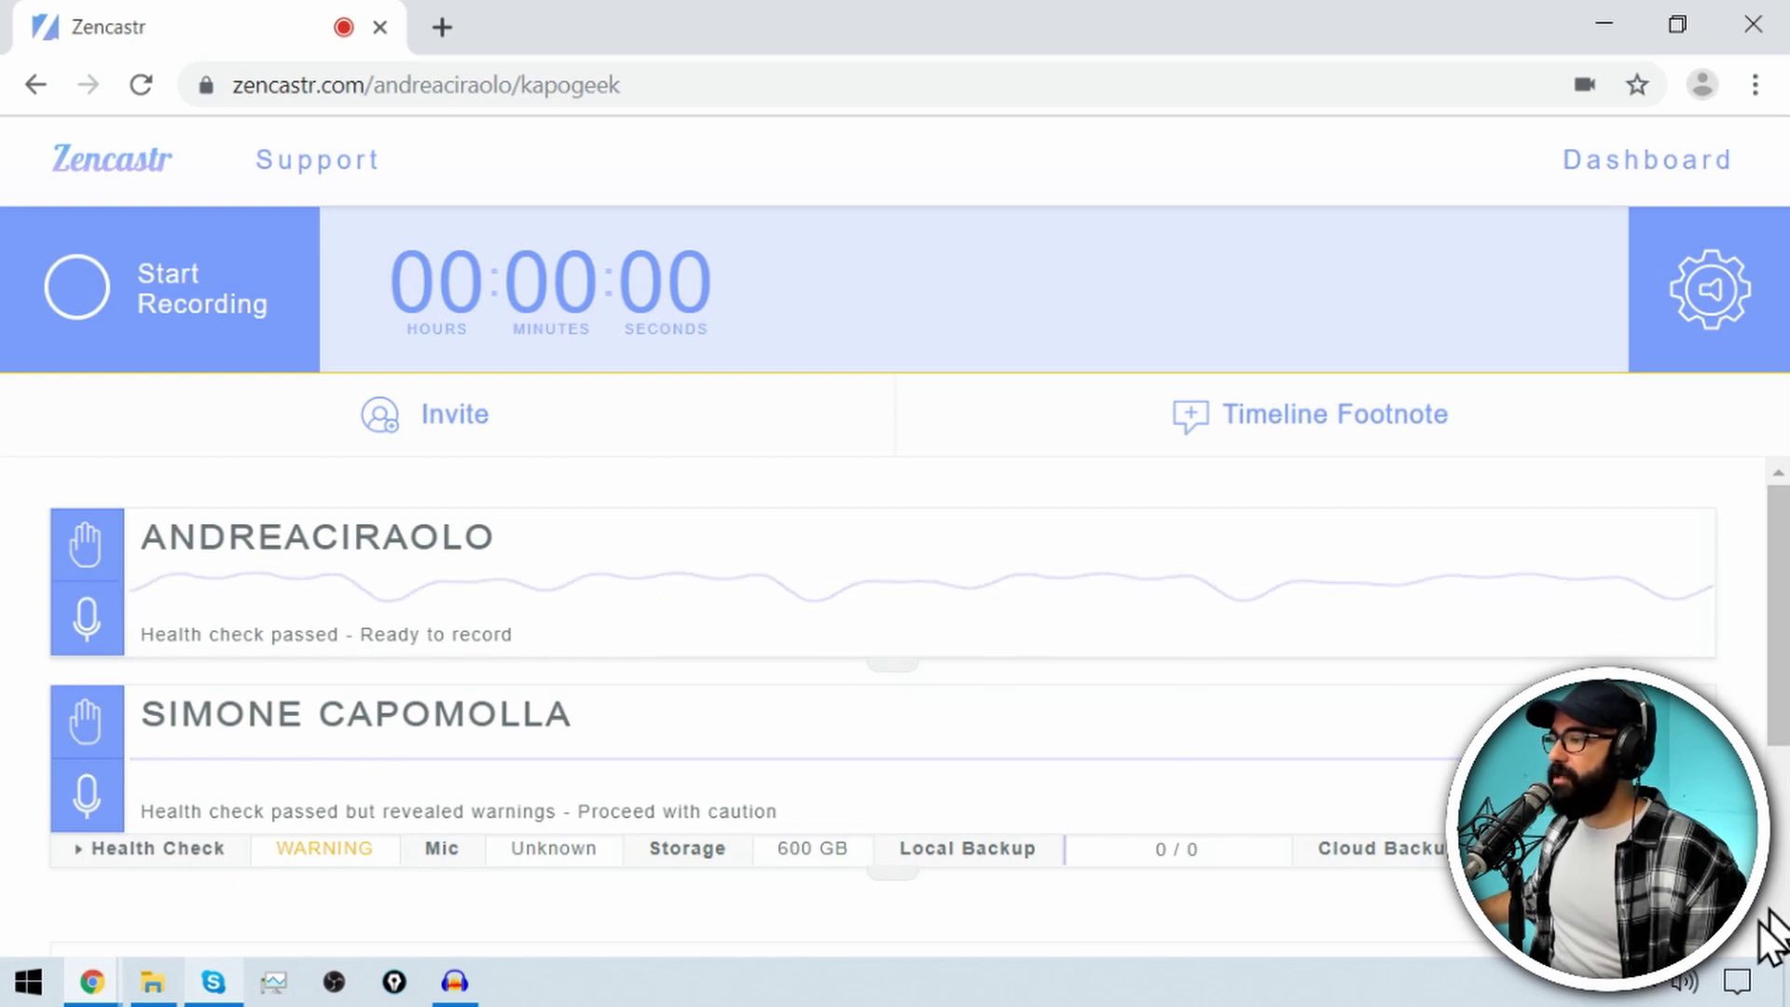
left_click_drag(1780, 629, 1782, 664)
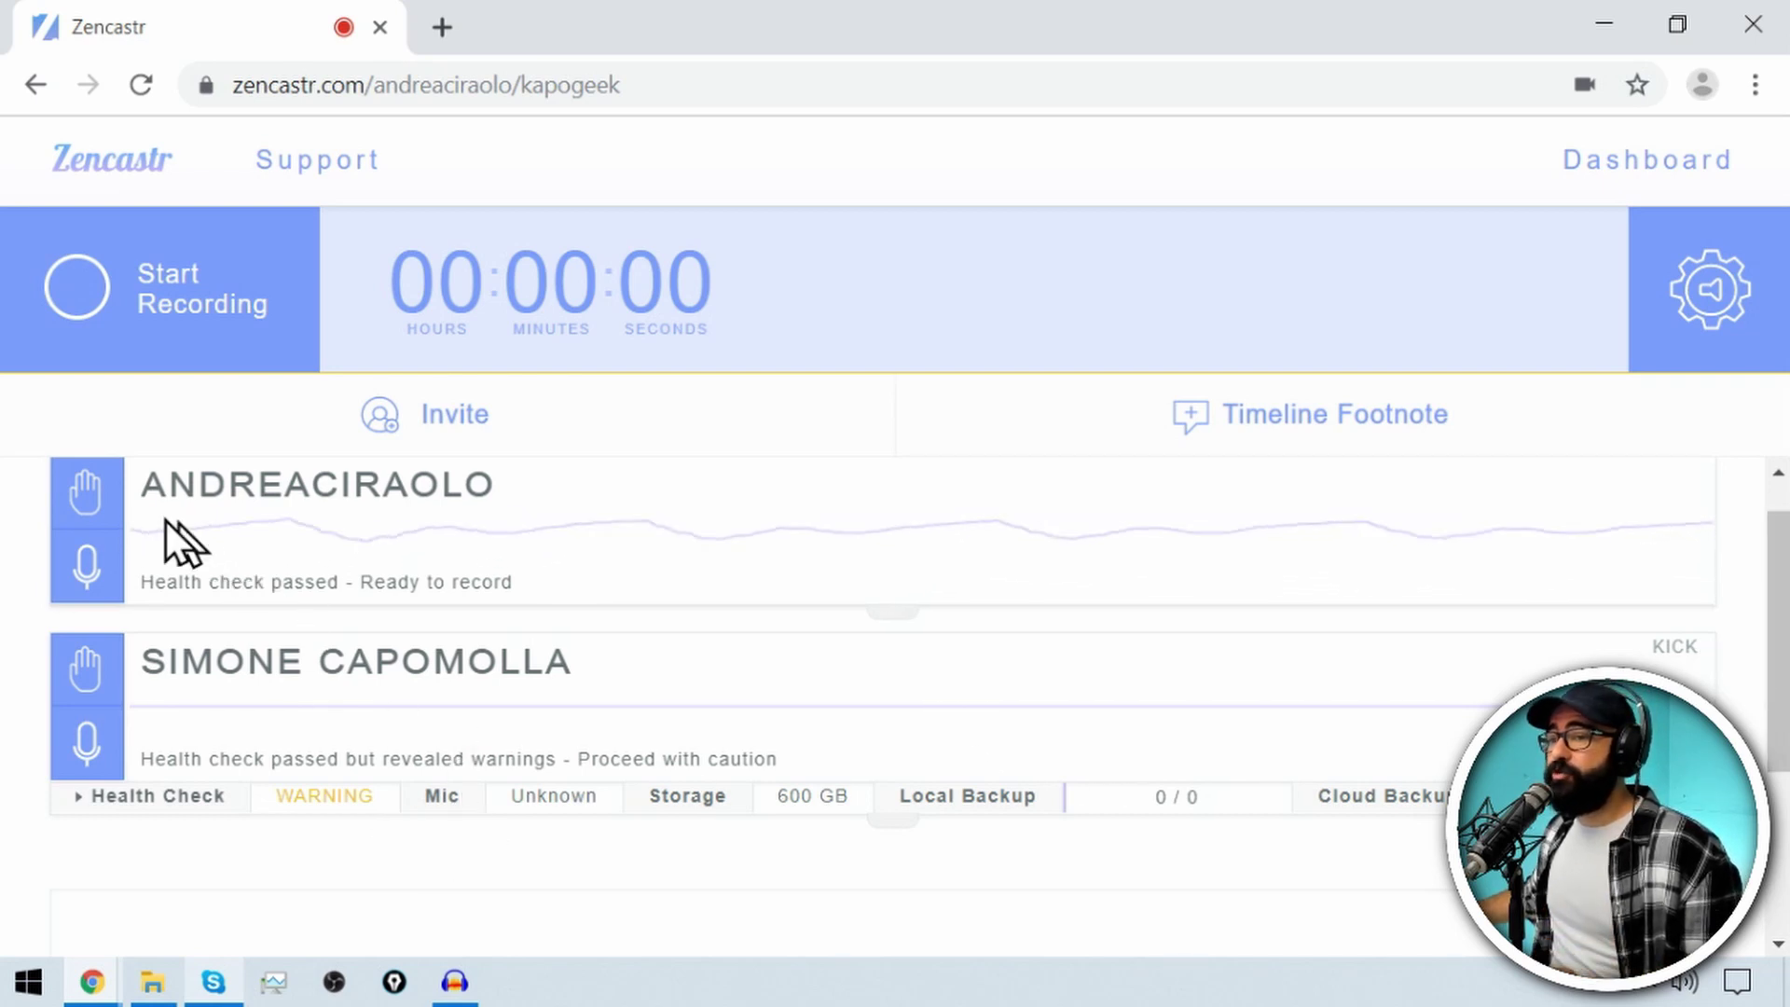
left_click(98, 508)
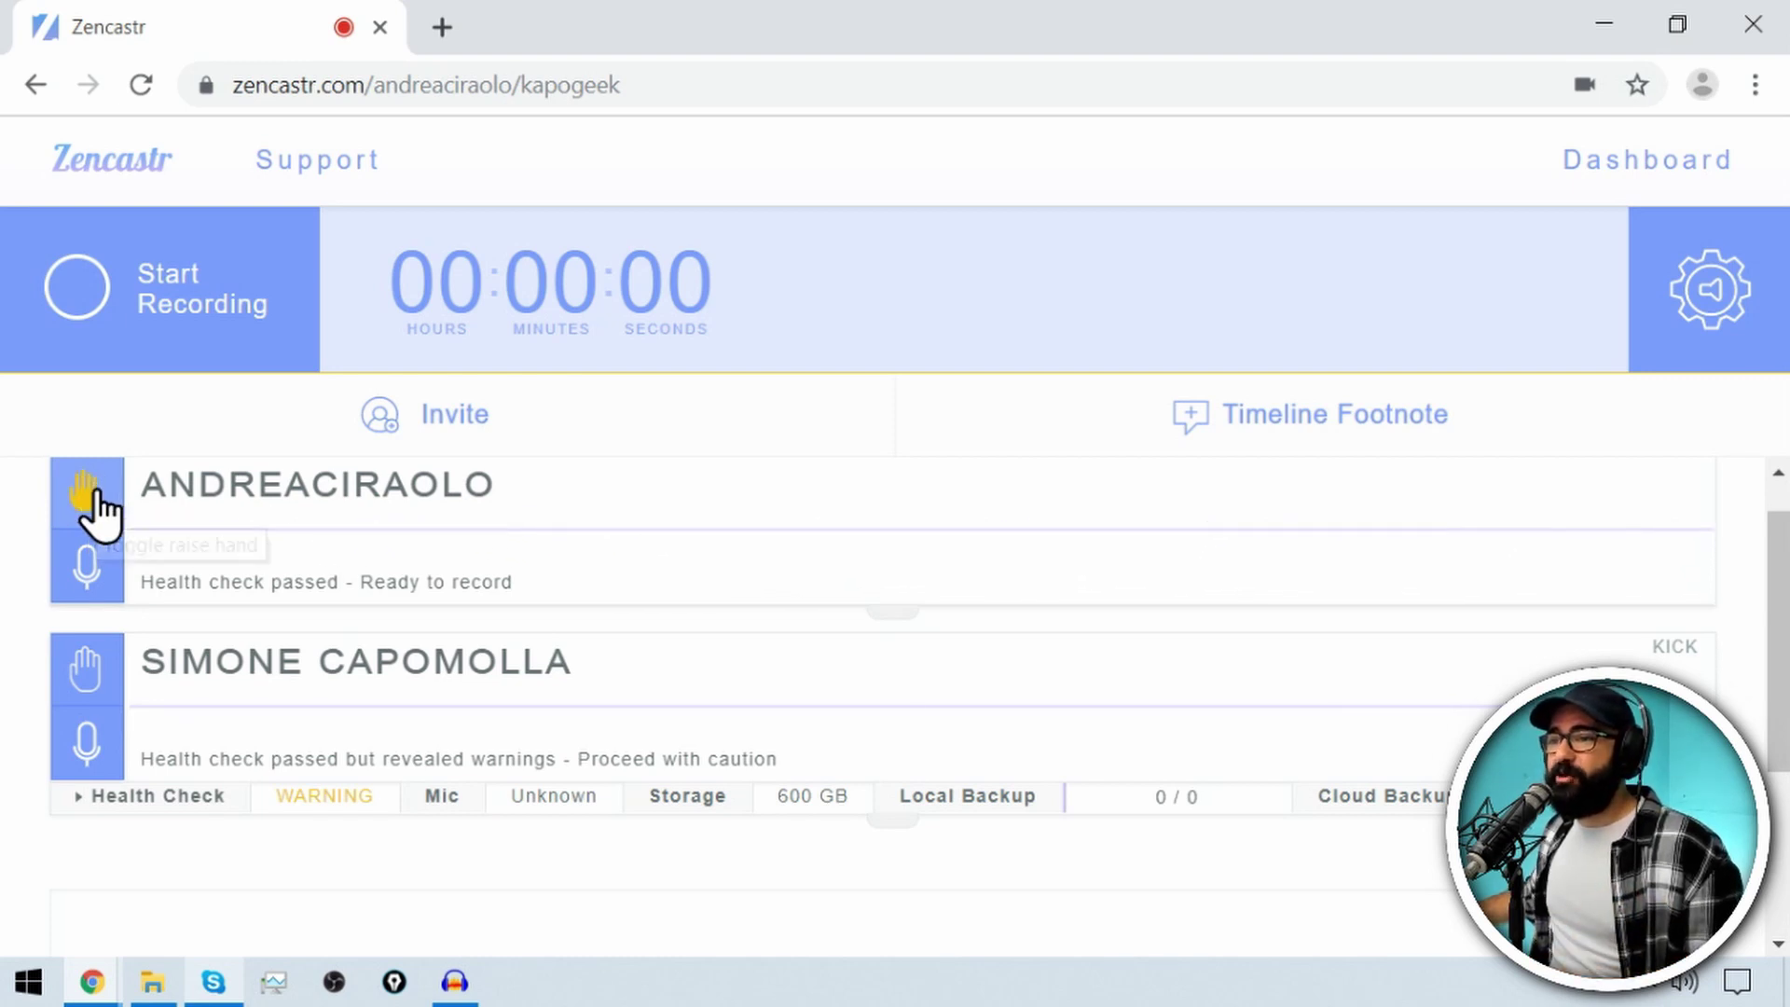
left_click(100, 507)
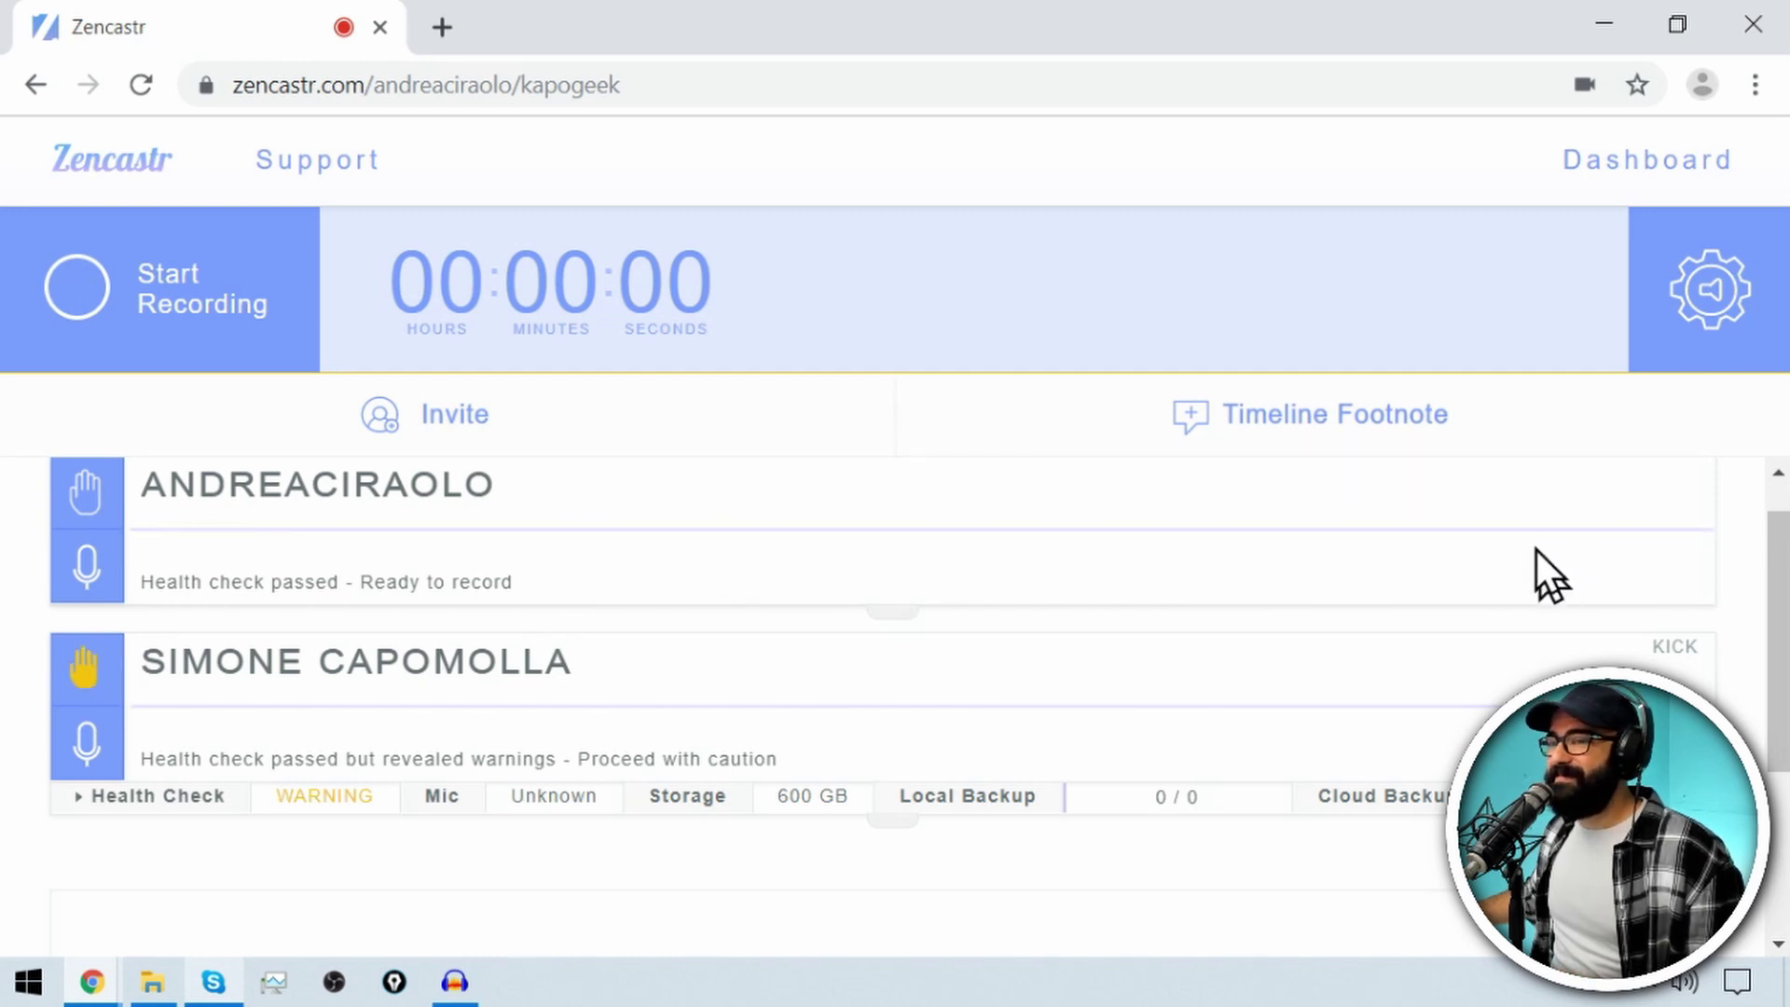
left_click(97, 670)
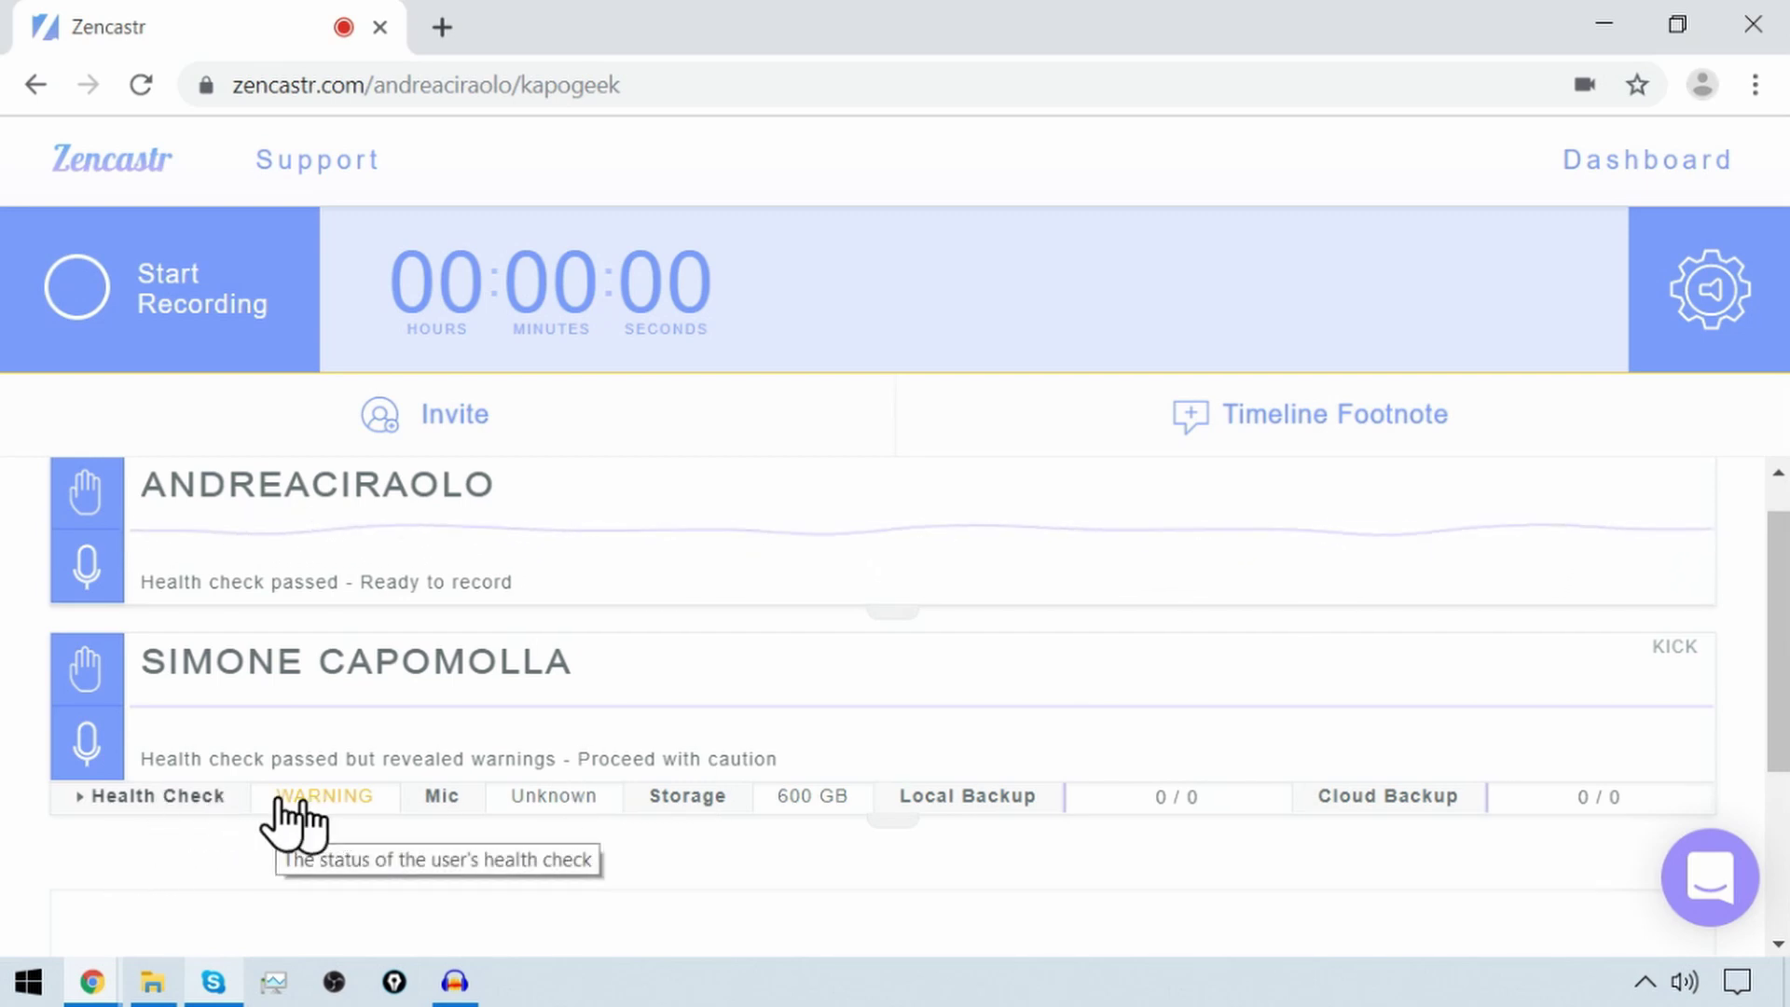
- Expand the guest's health check, read through its critical checks and warnings, and collapse it again
left_click(196, 795)
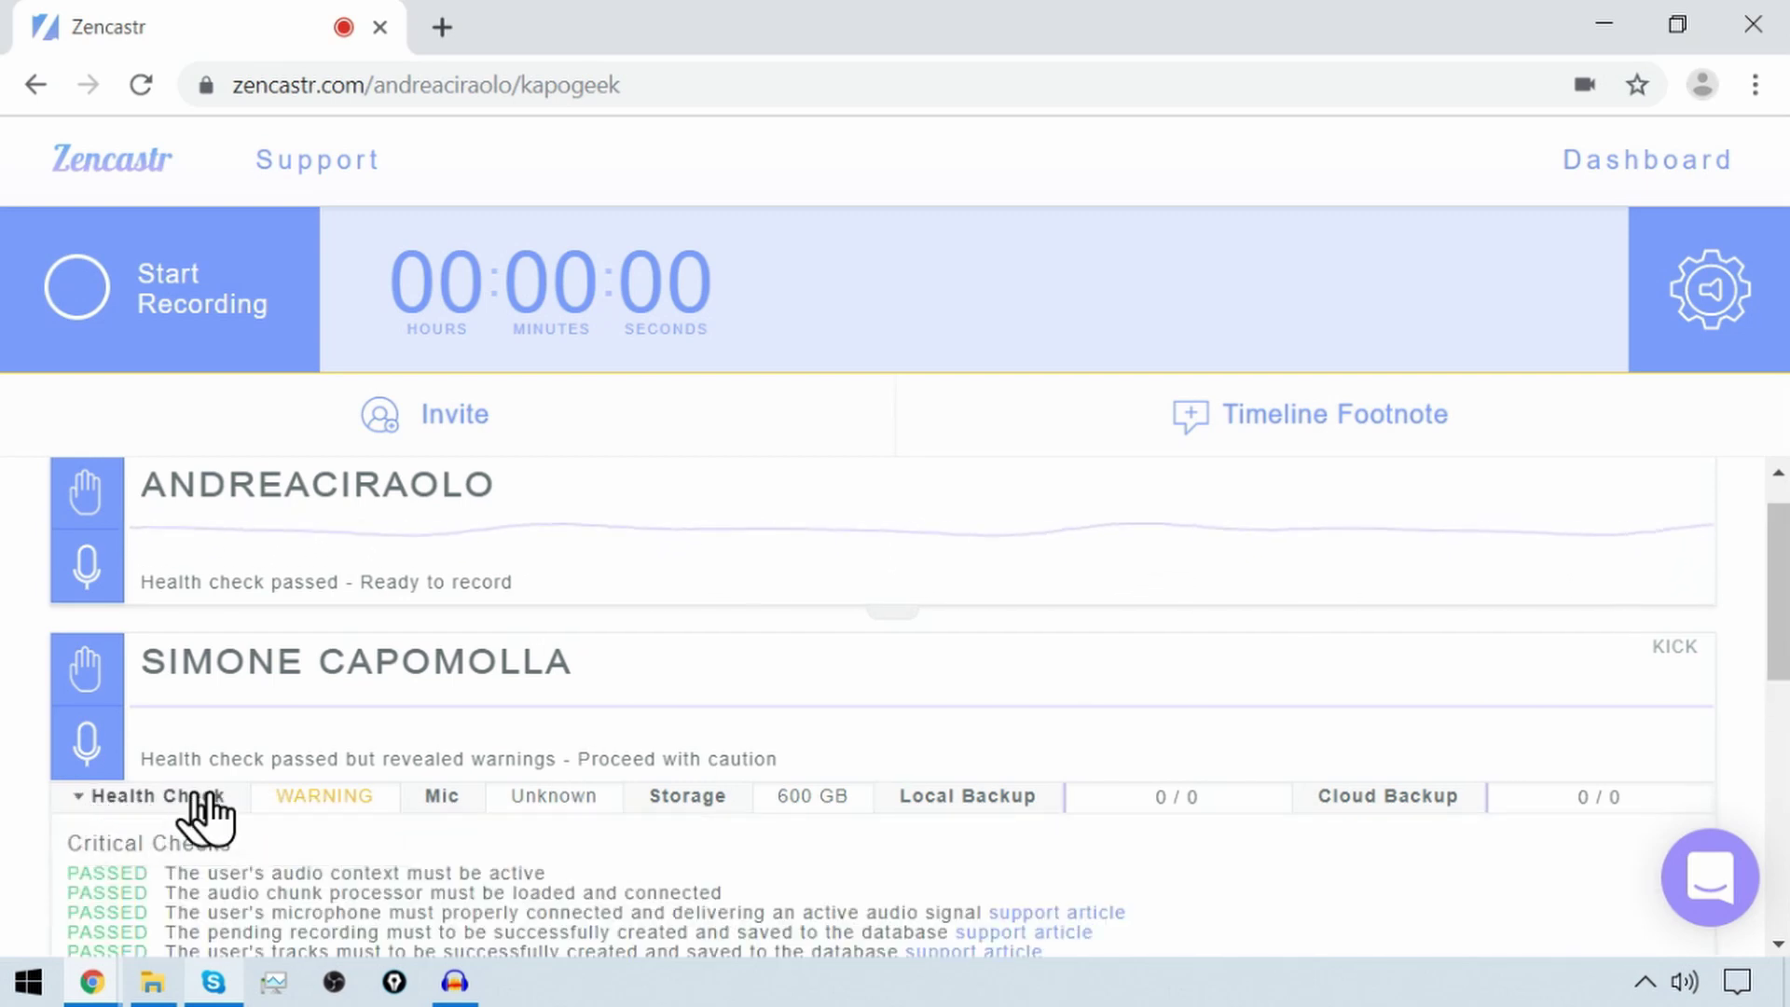
scroll(774, 895, "down", 3)
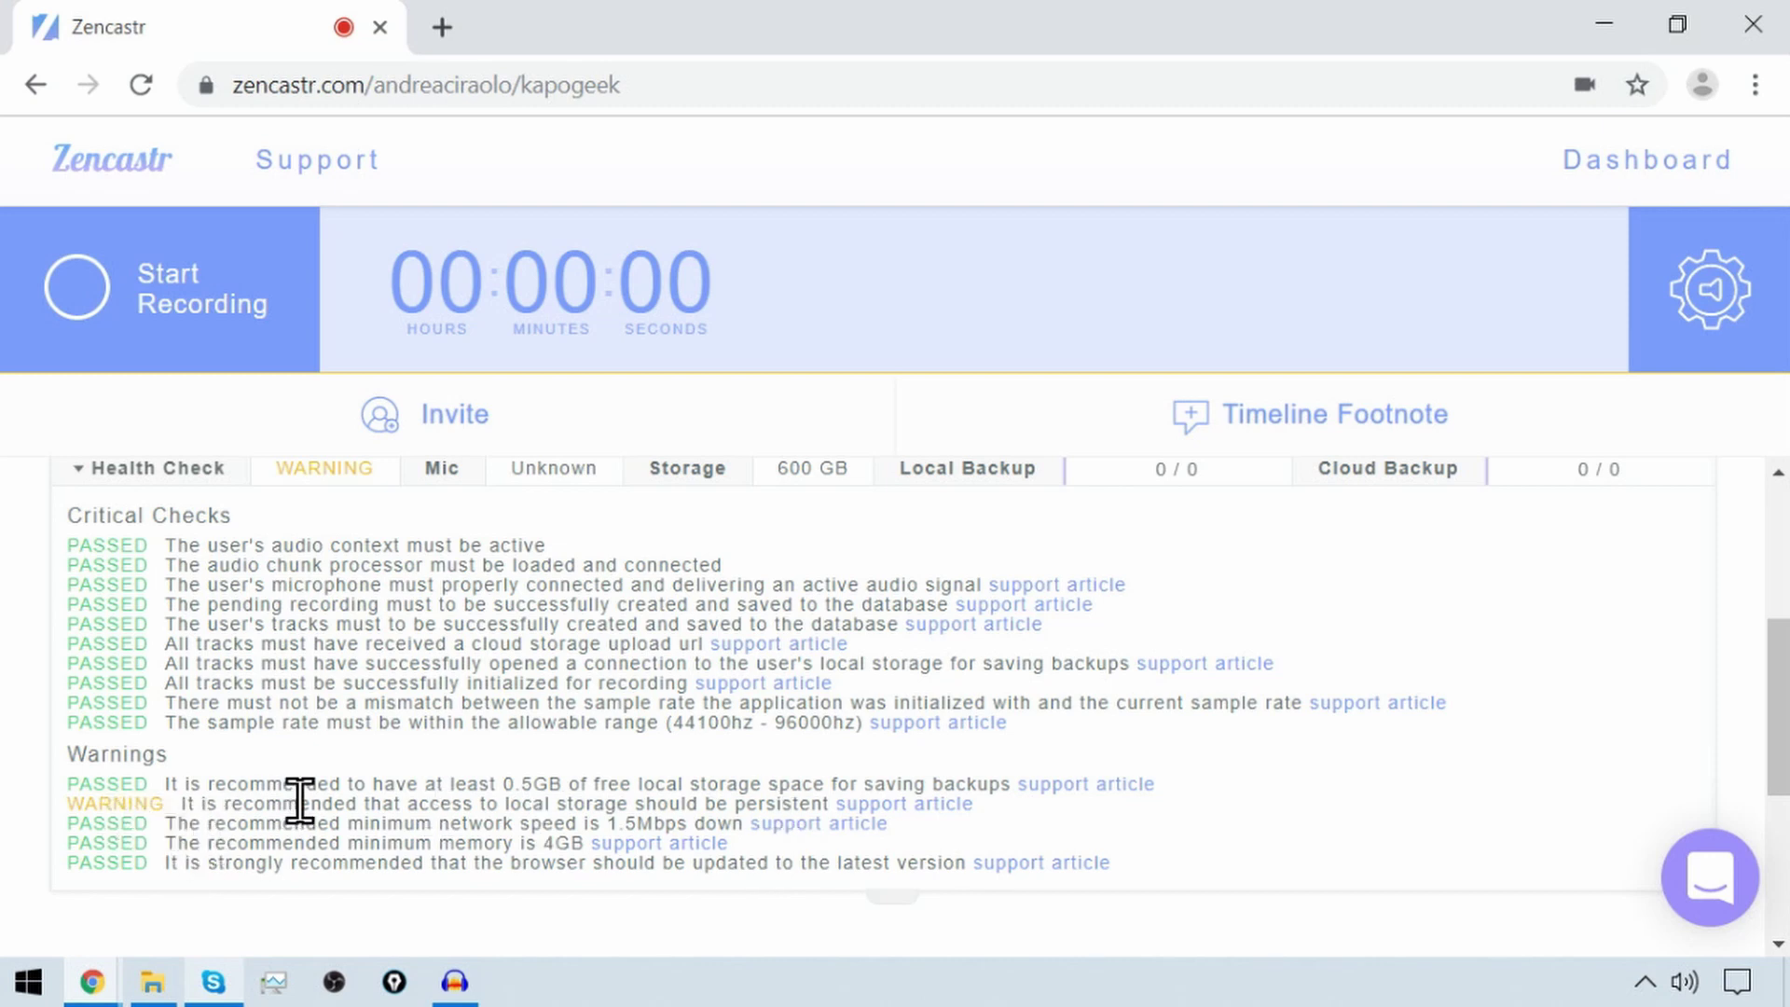
scroll(306, 832, "up", 2)
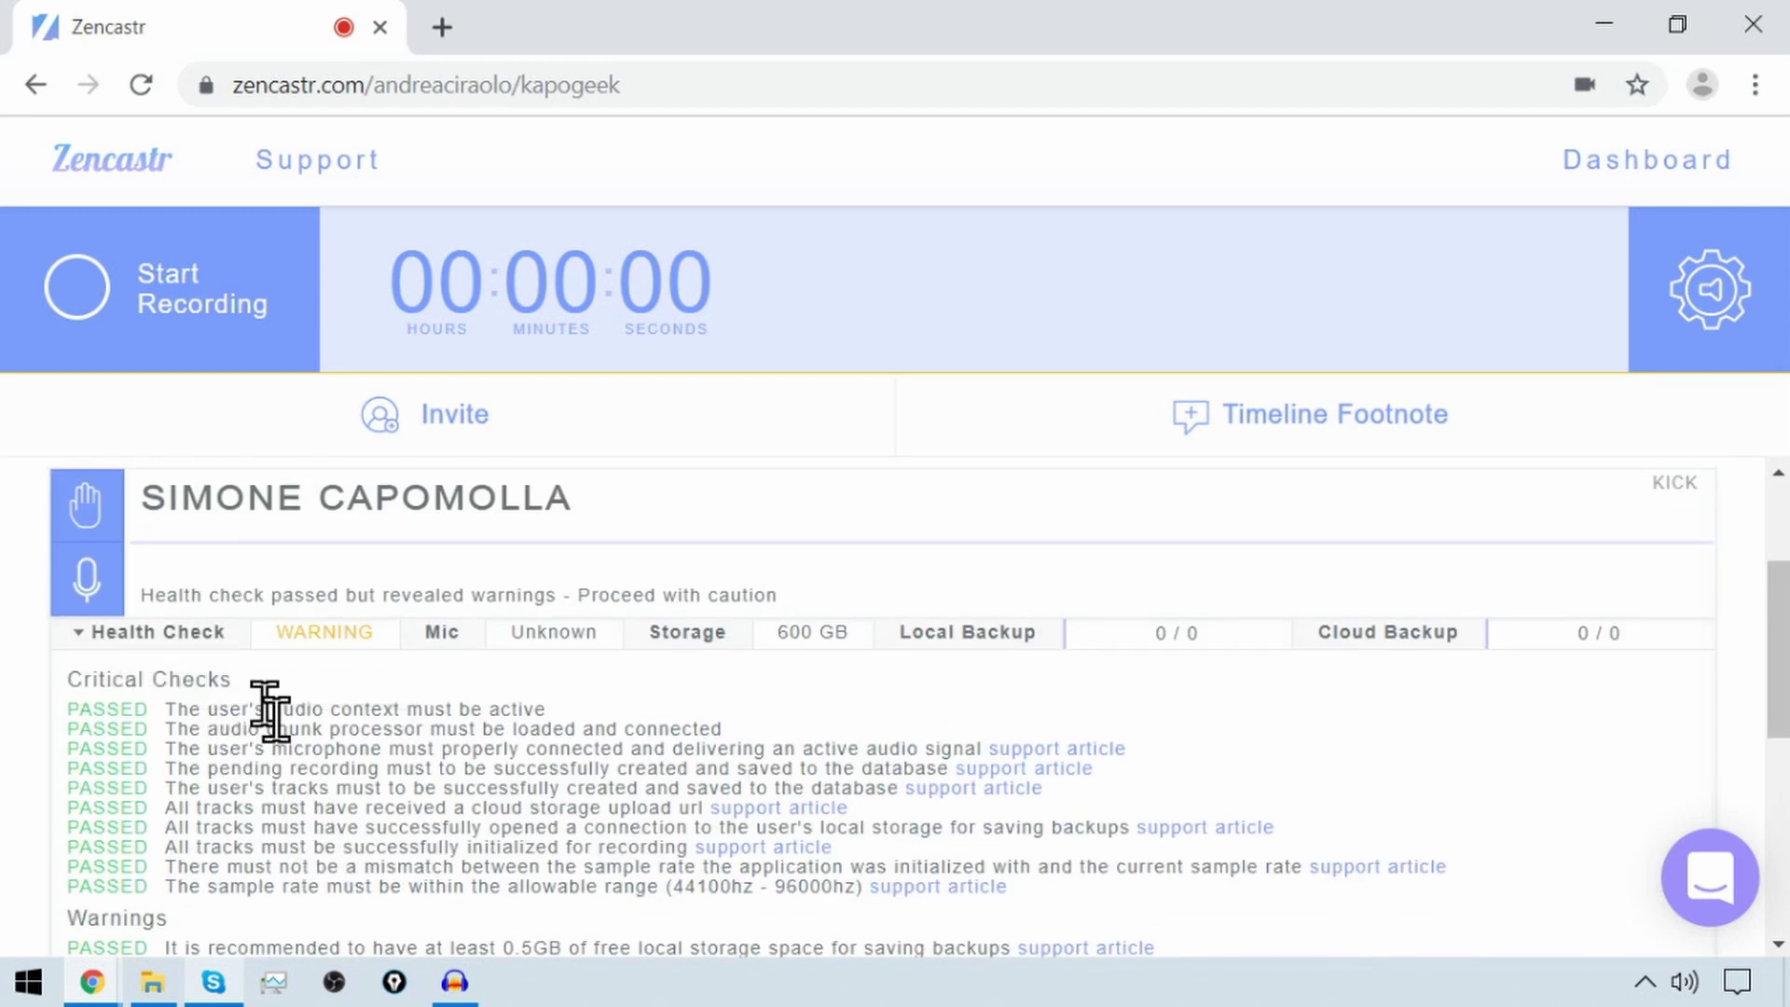
scroll(326, 774, "down", 2)
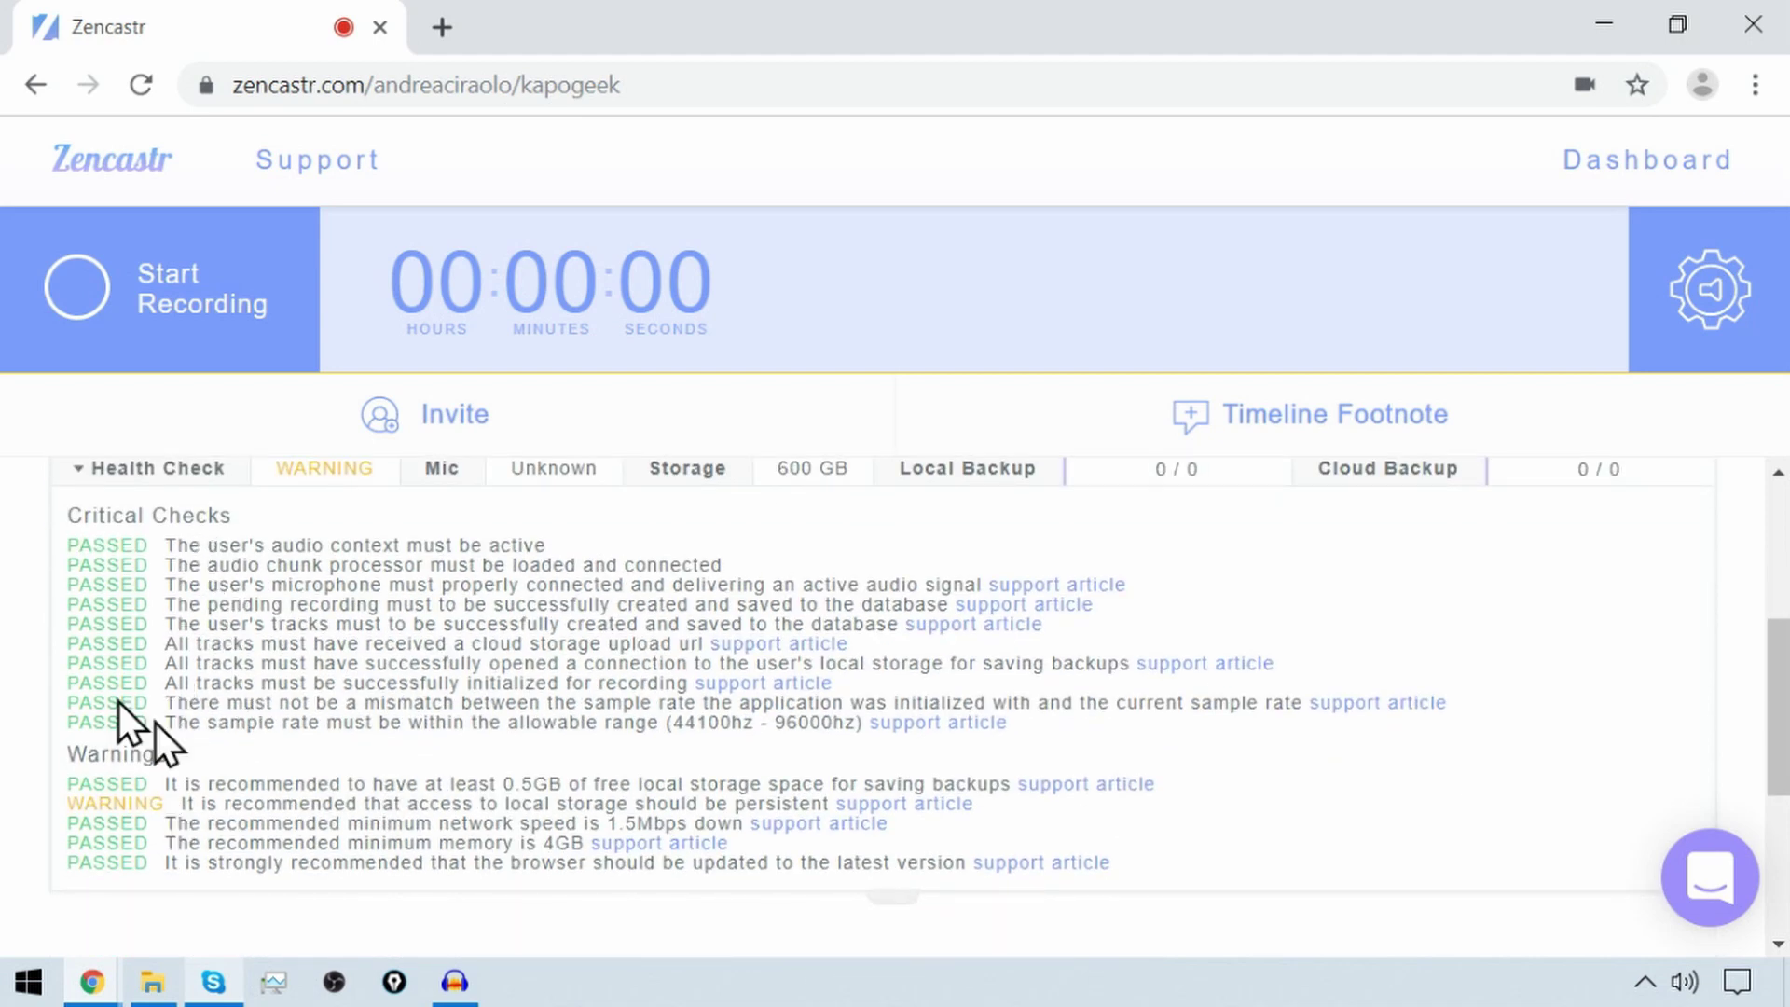
left_click_drag(71, 506, 224, 509)
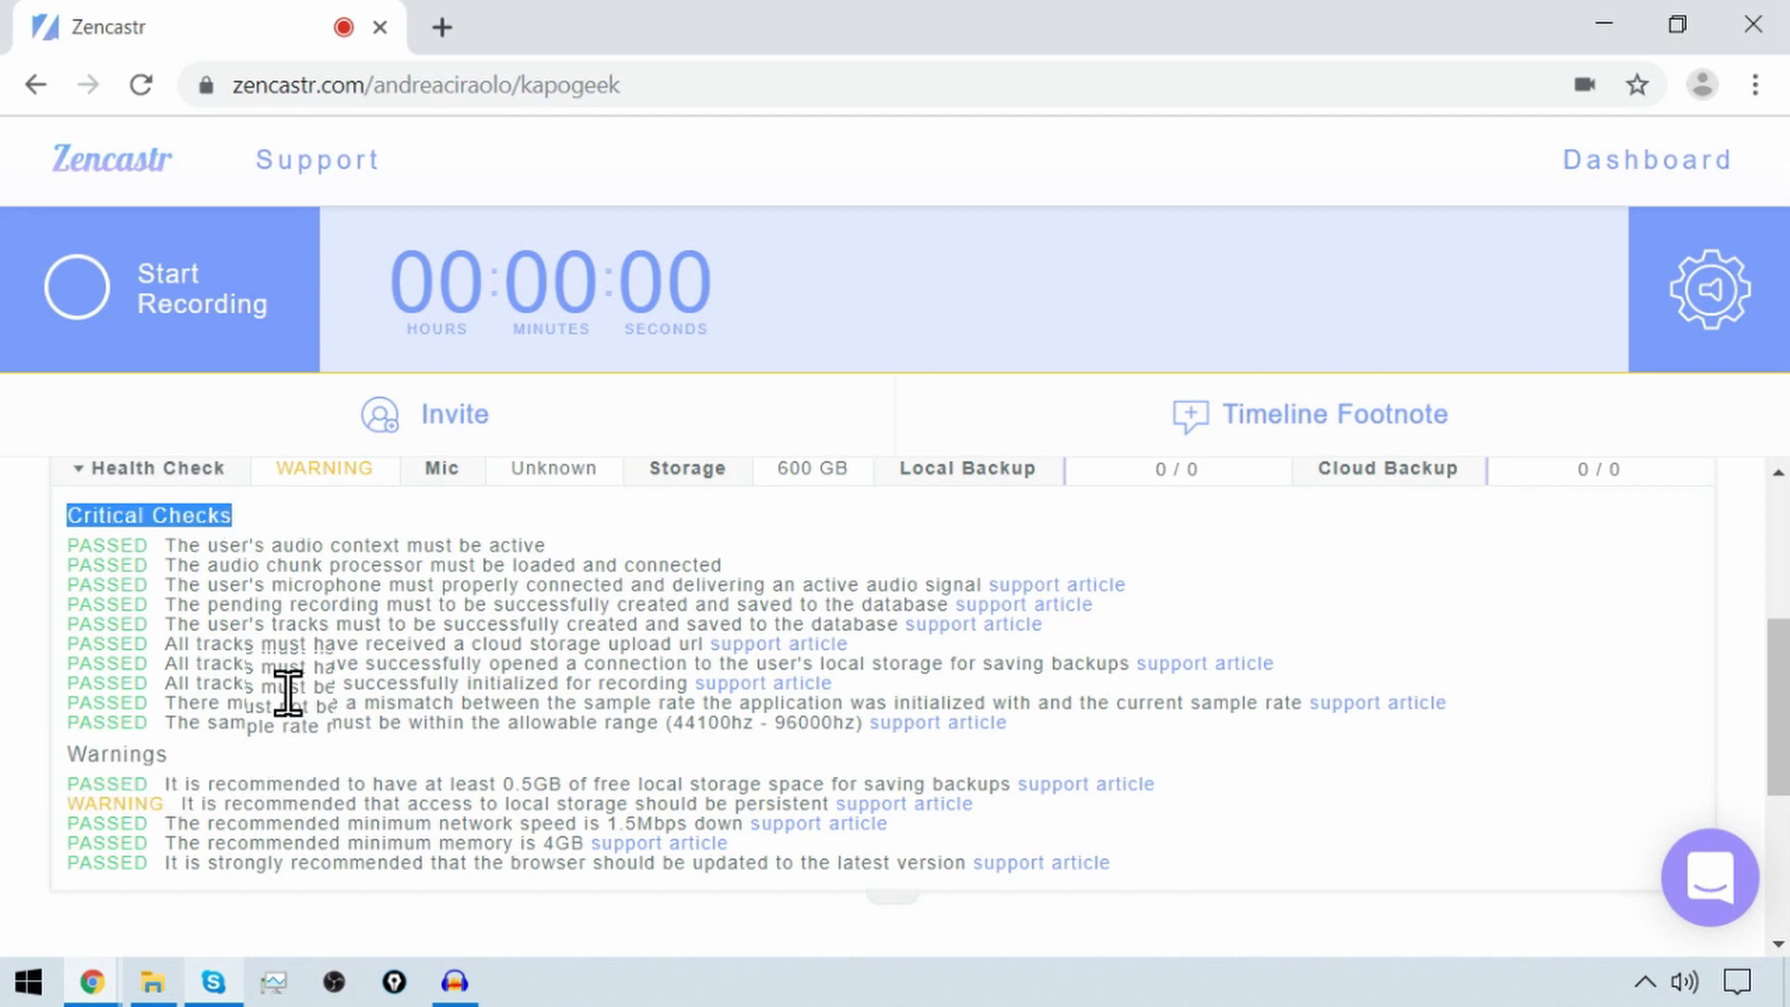
scroll(144, 696, "up", 2)
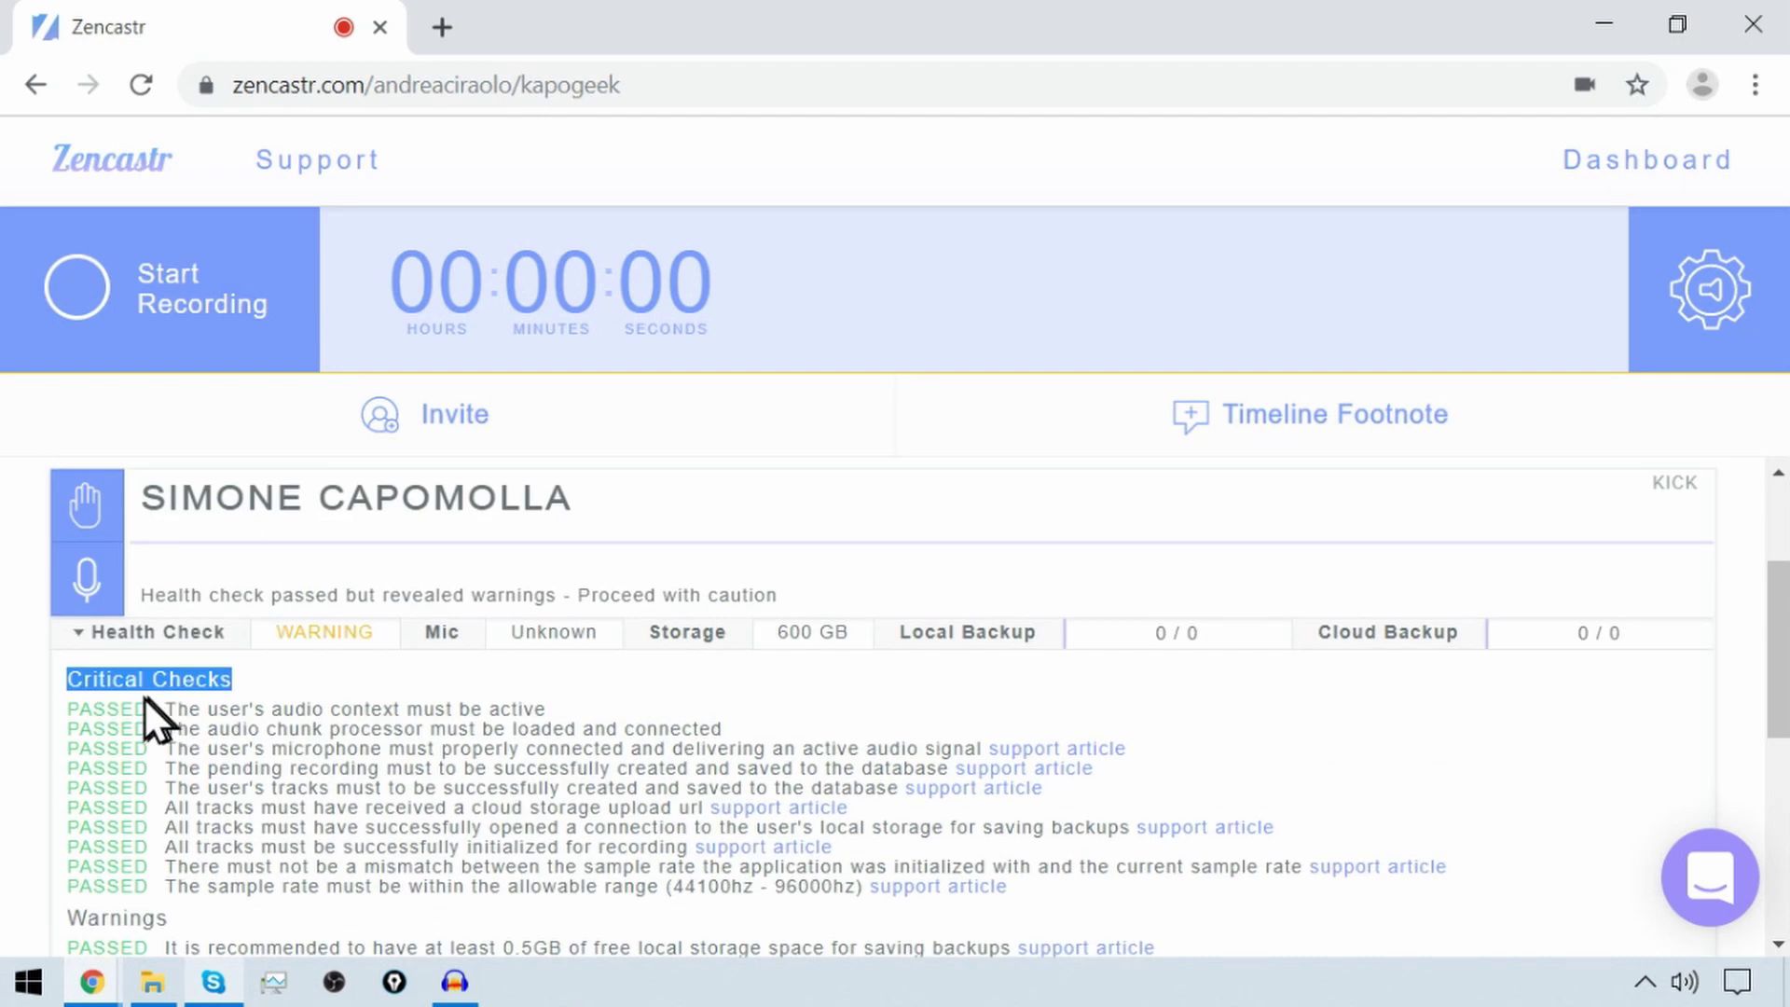
left_click(76, 634)
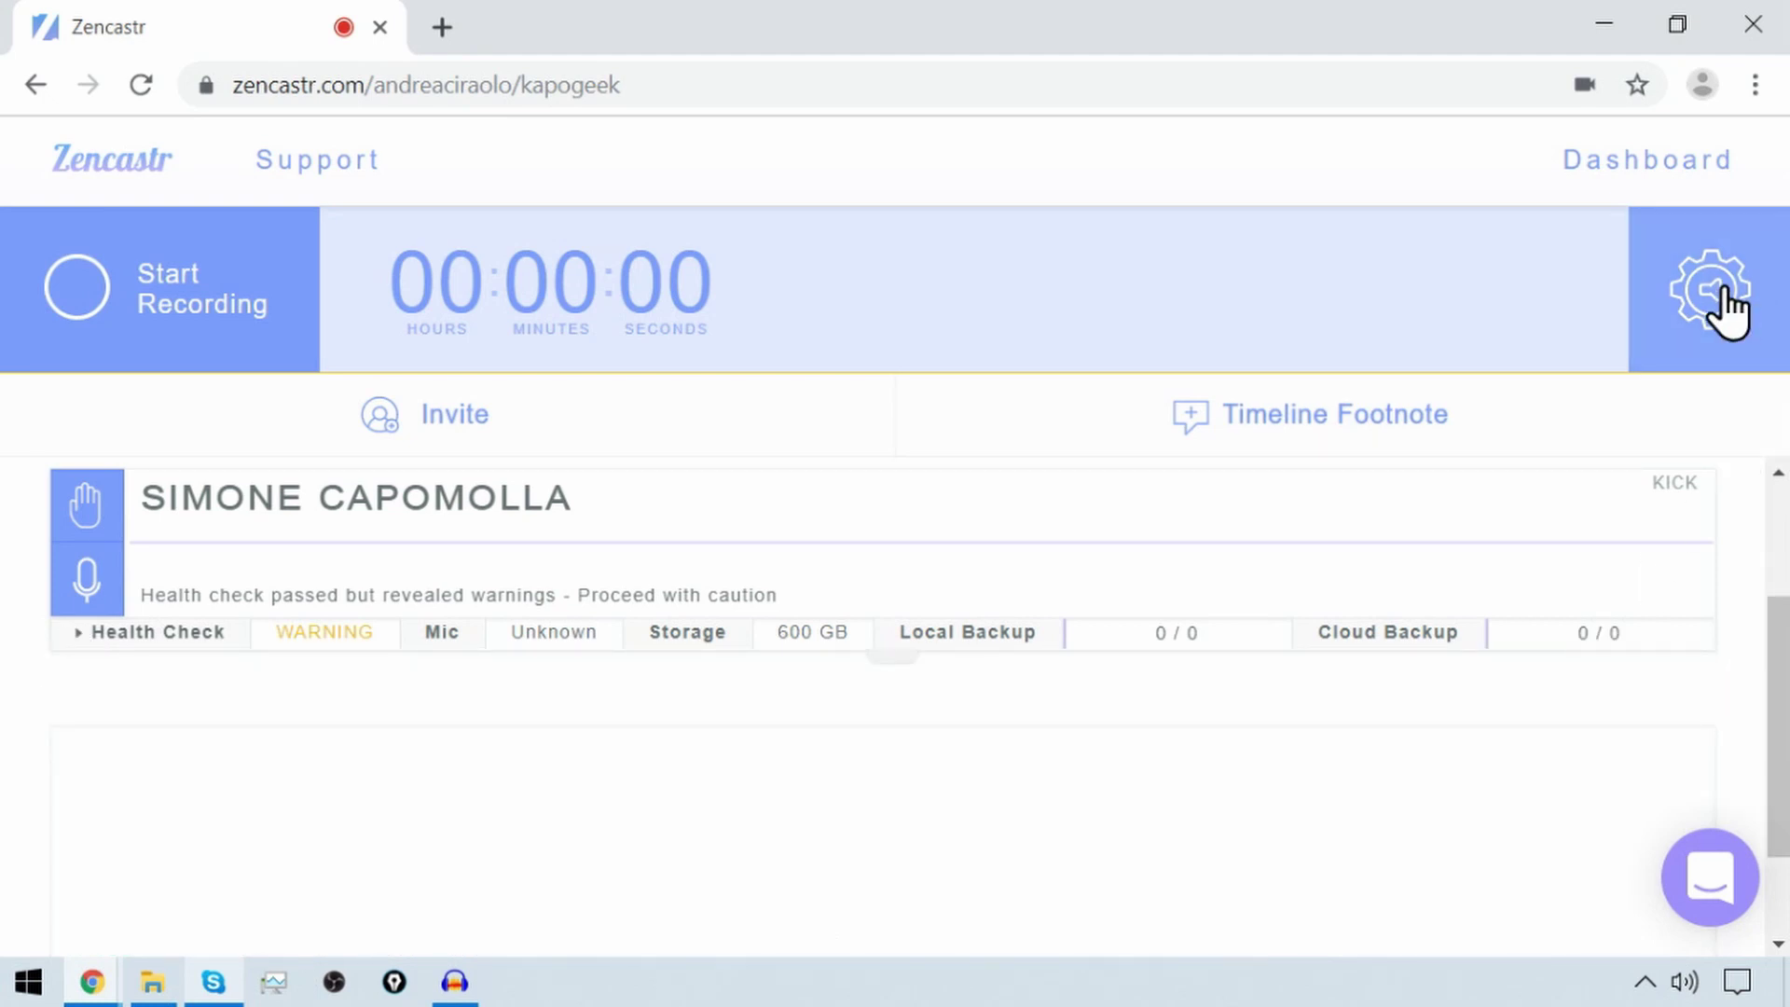
- Review the room's audio settings, including the Built-in VoIP options, and save them with Zencastr's VoIP enabled
scroll(1585, 792, "up", 2)
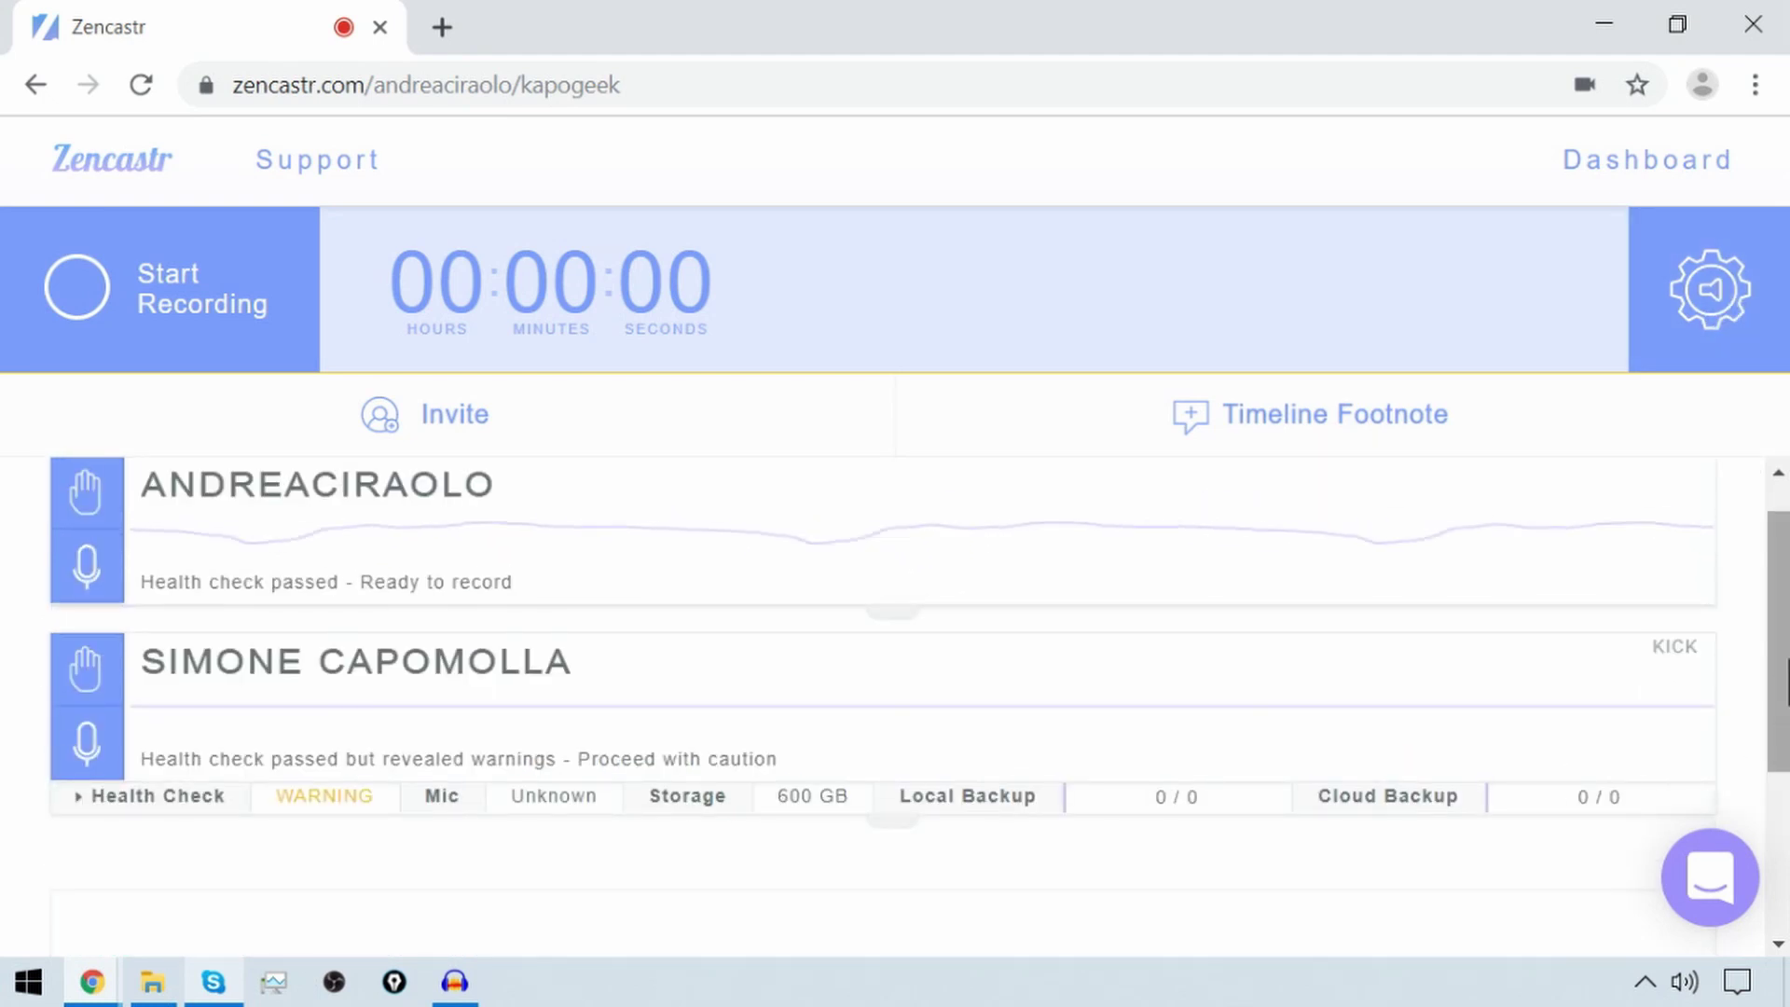
scroll(1783, 606, "up", 1)
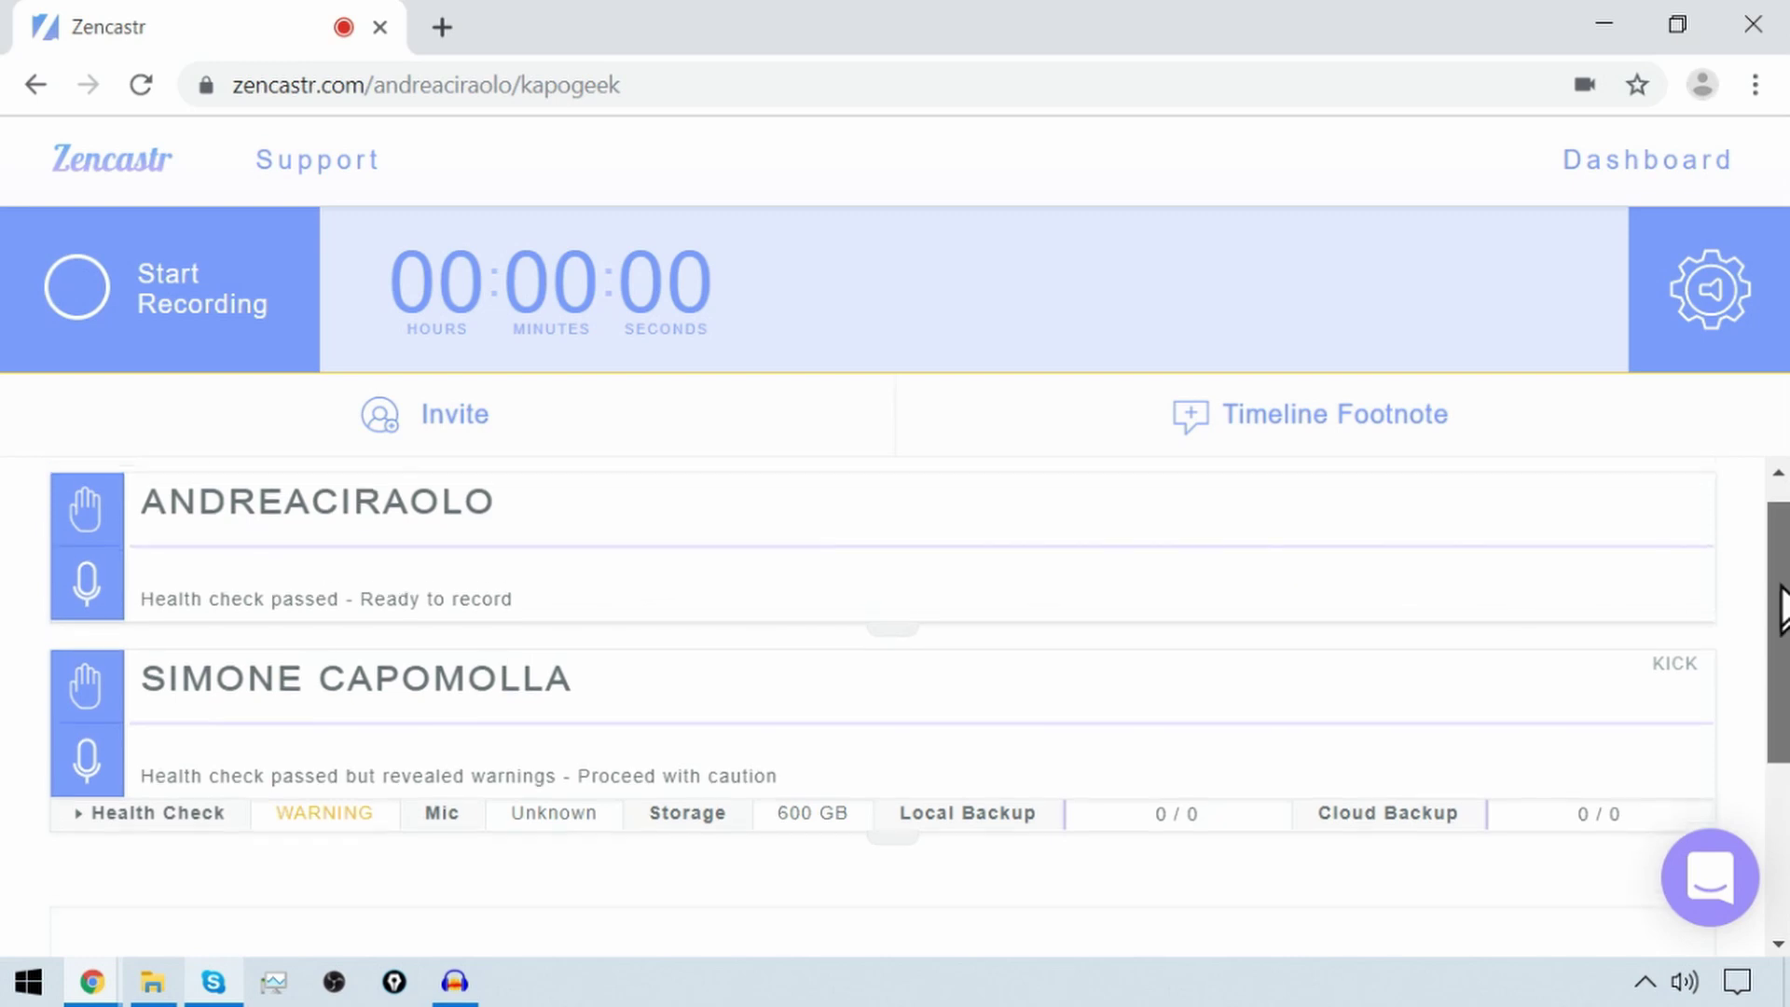
left_click(1710, 280)
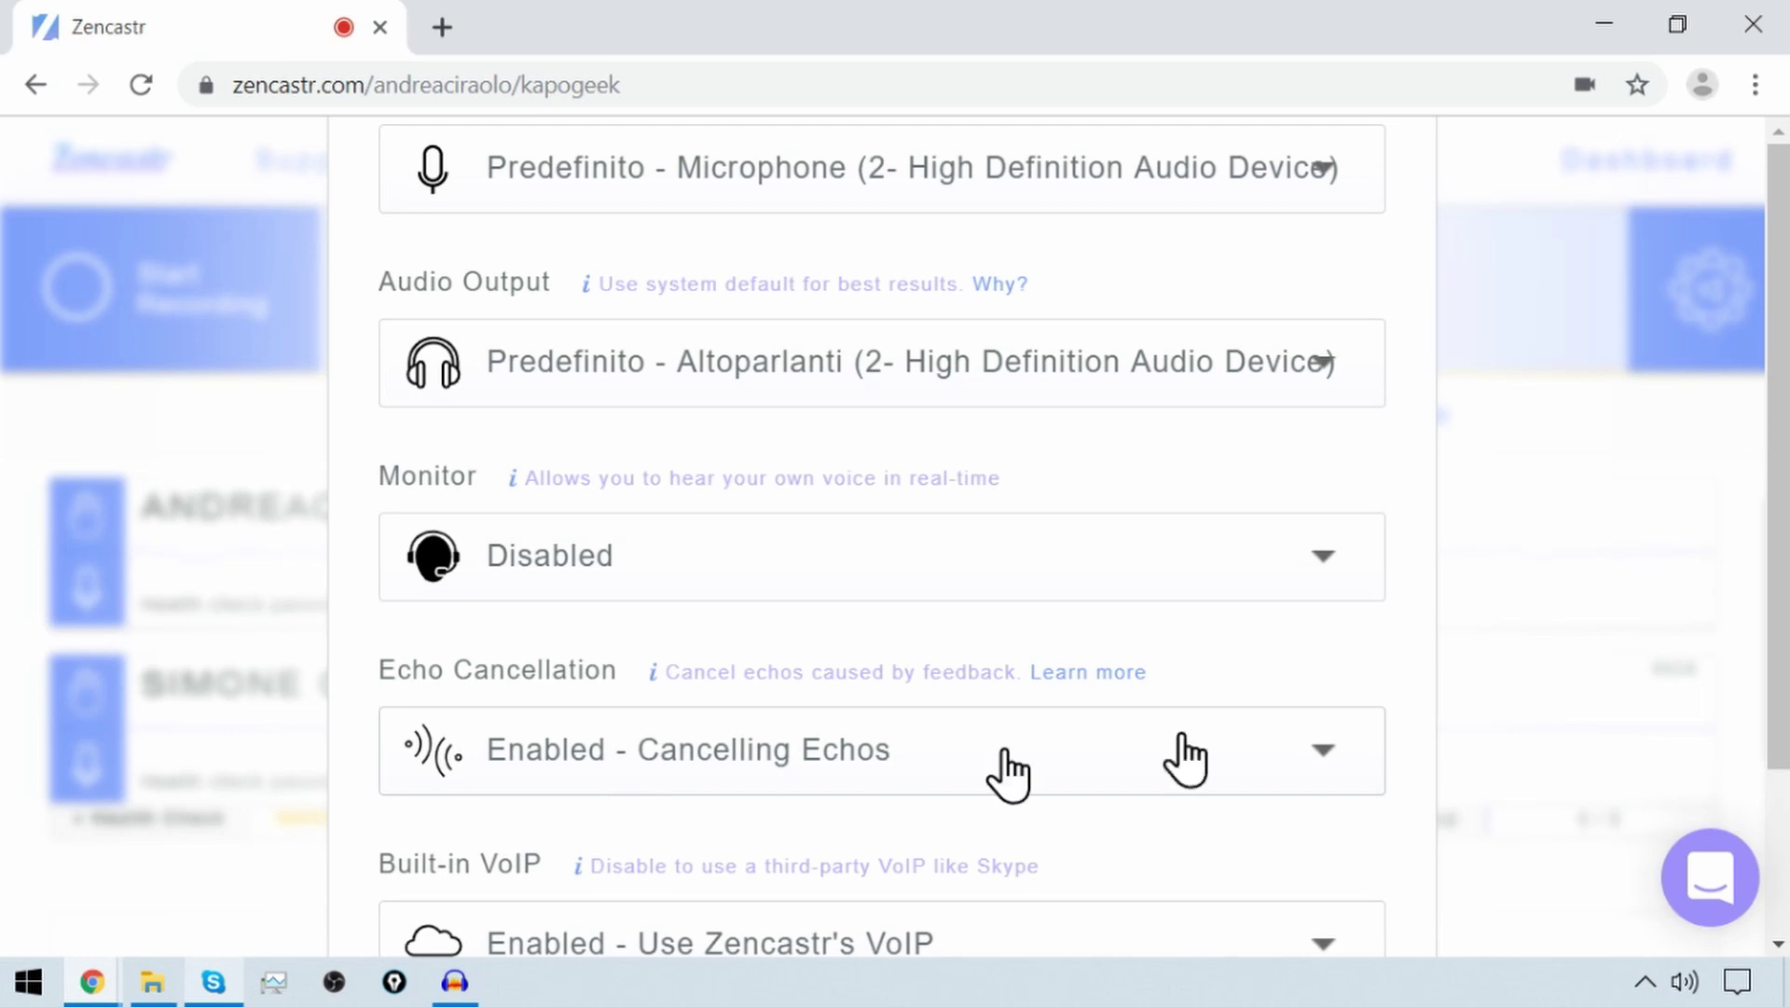
left_click_drag(1783, 592, 1782, 760)
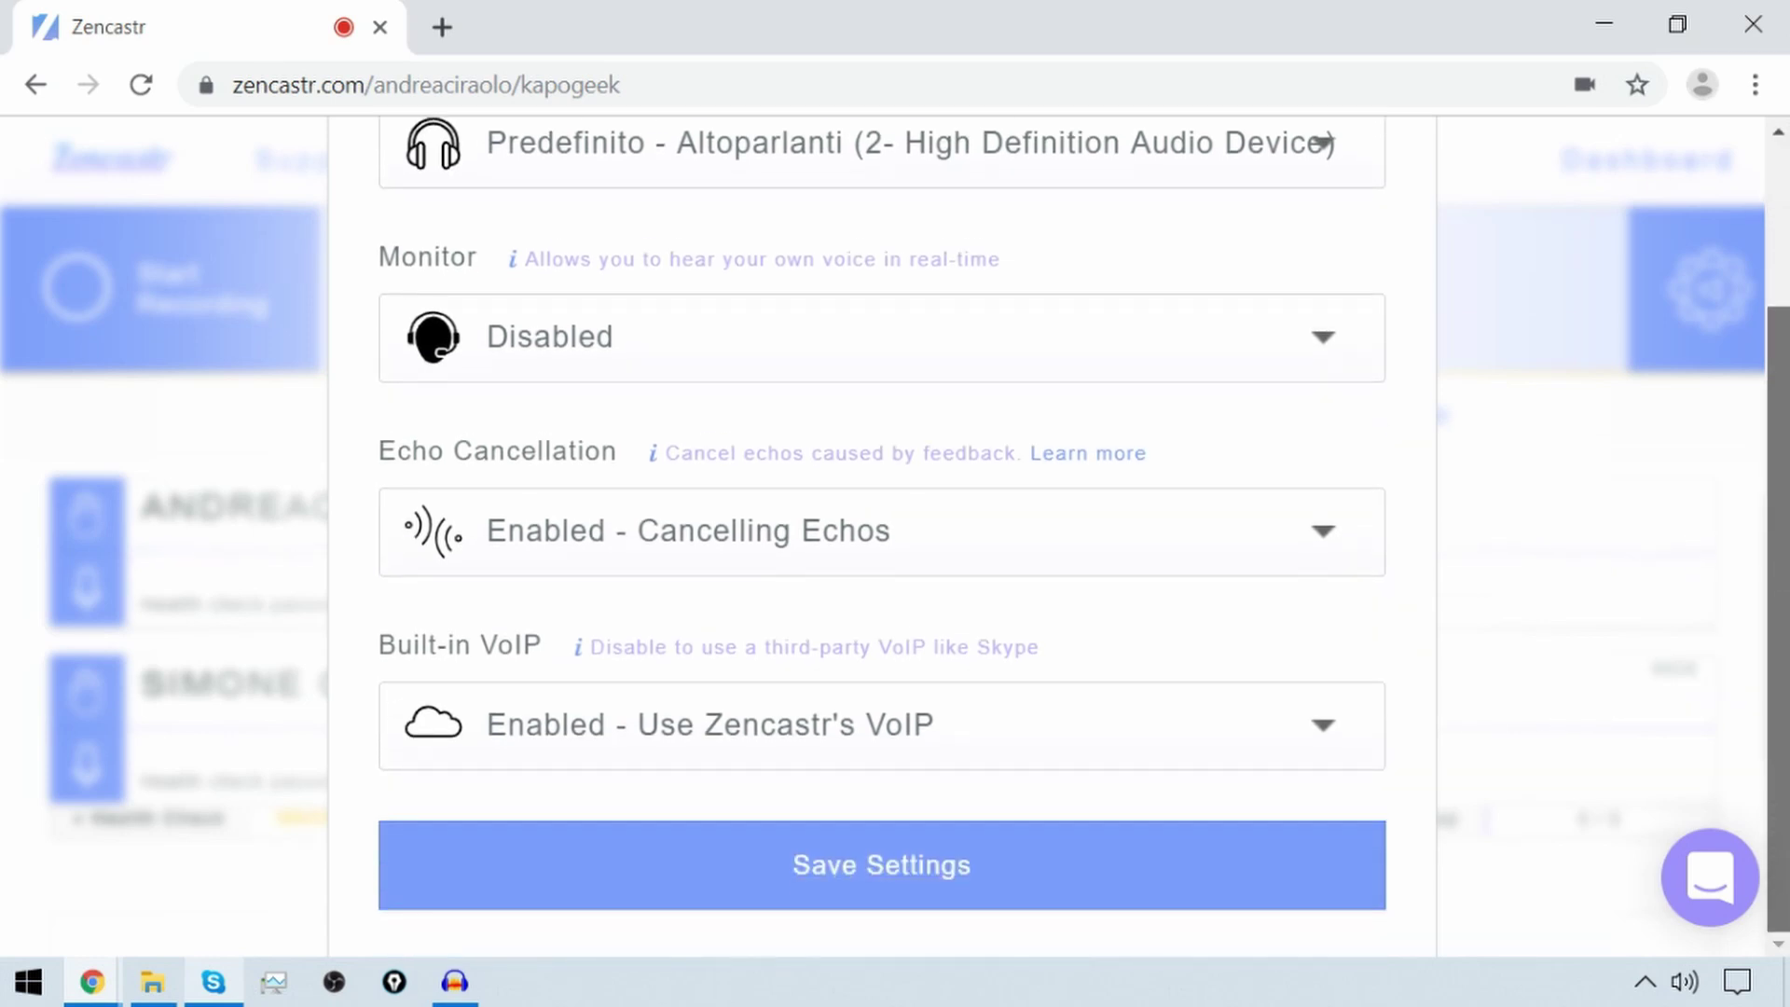
left_click(647, 732)
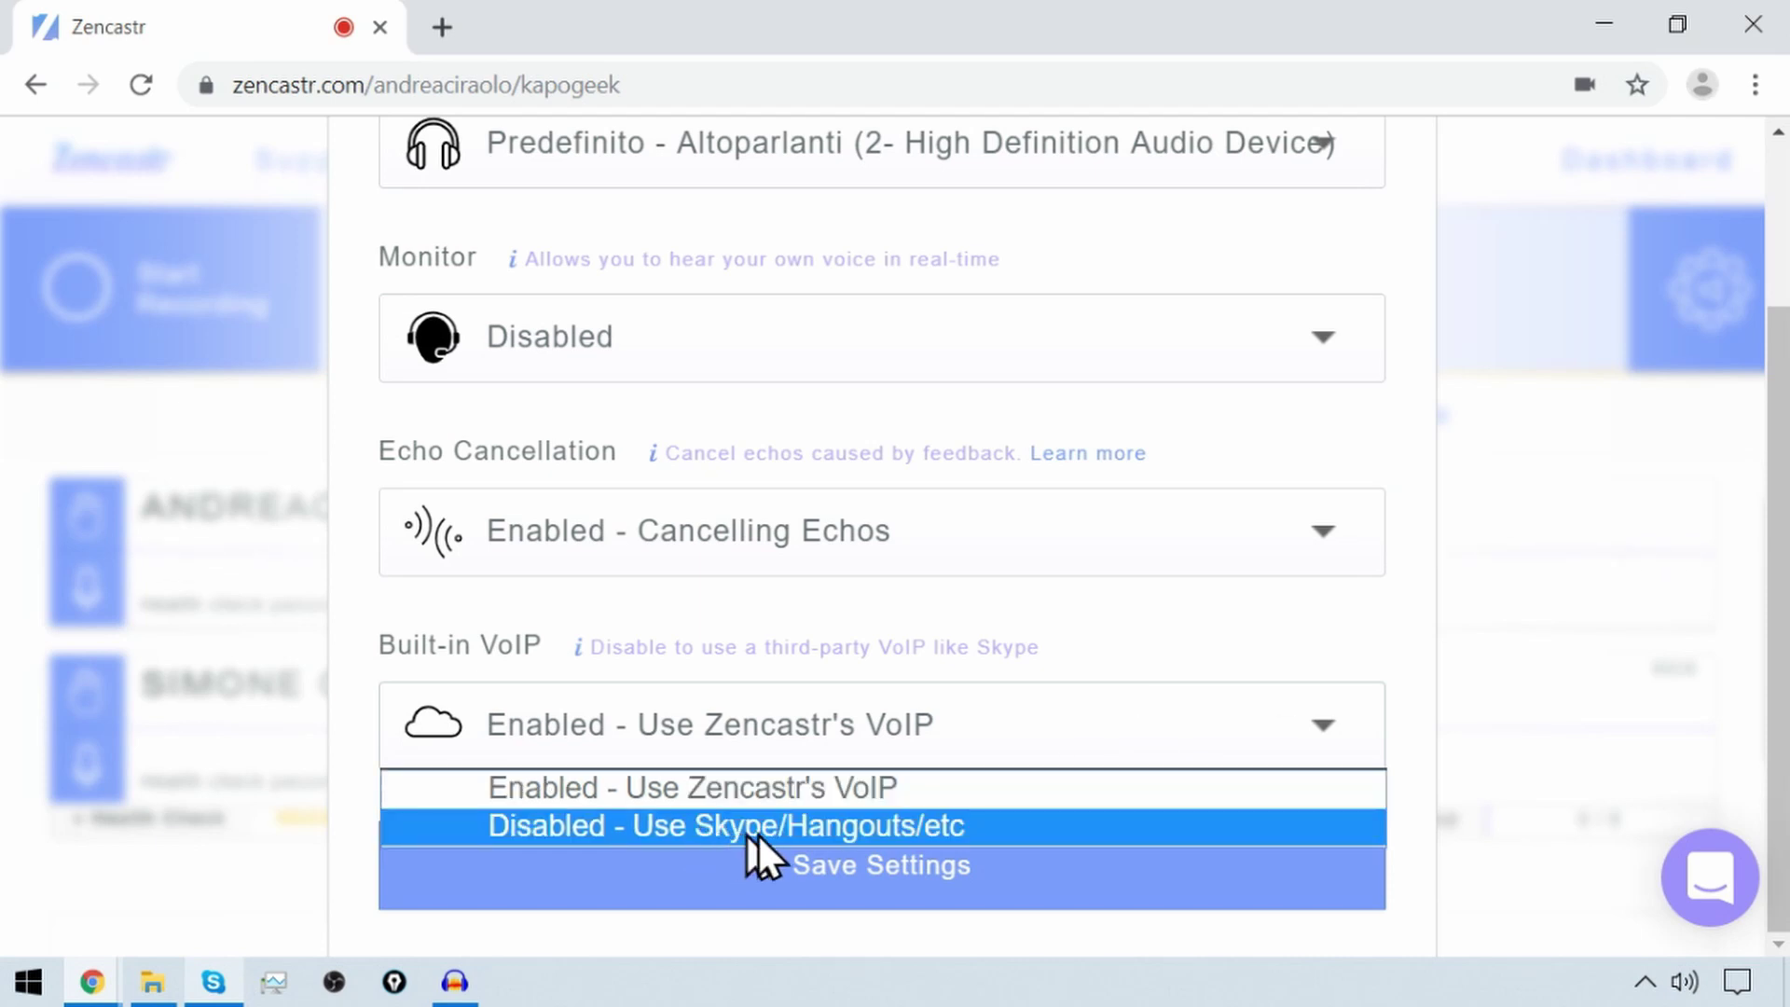
left_click(1135, 732)
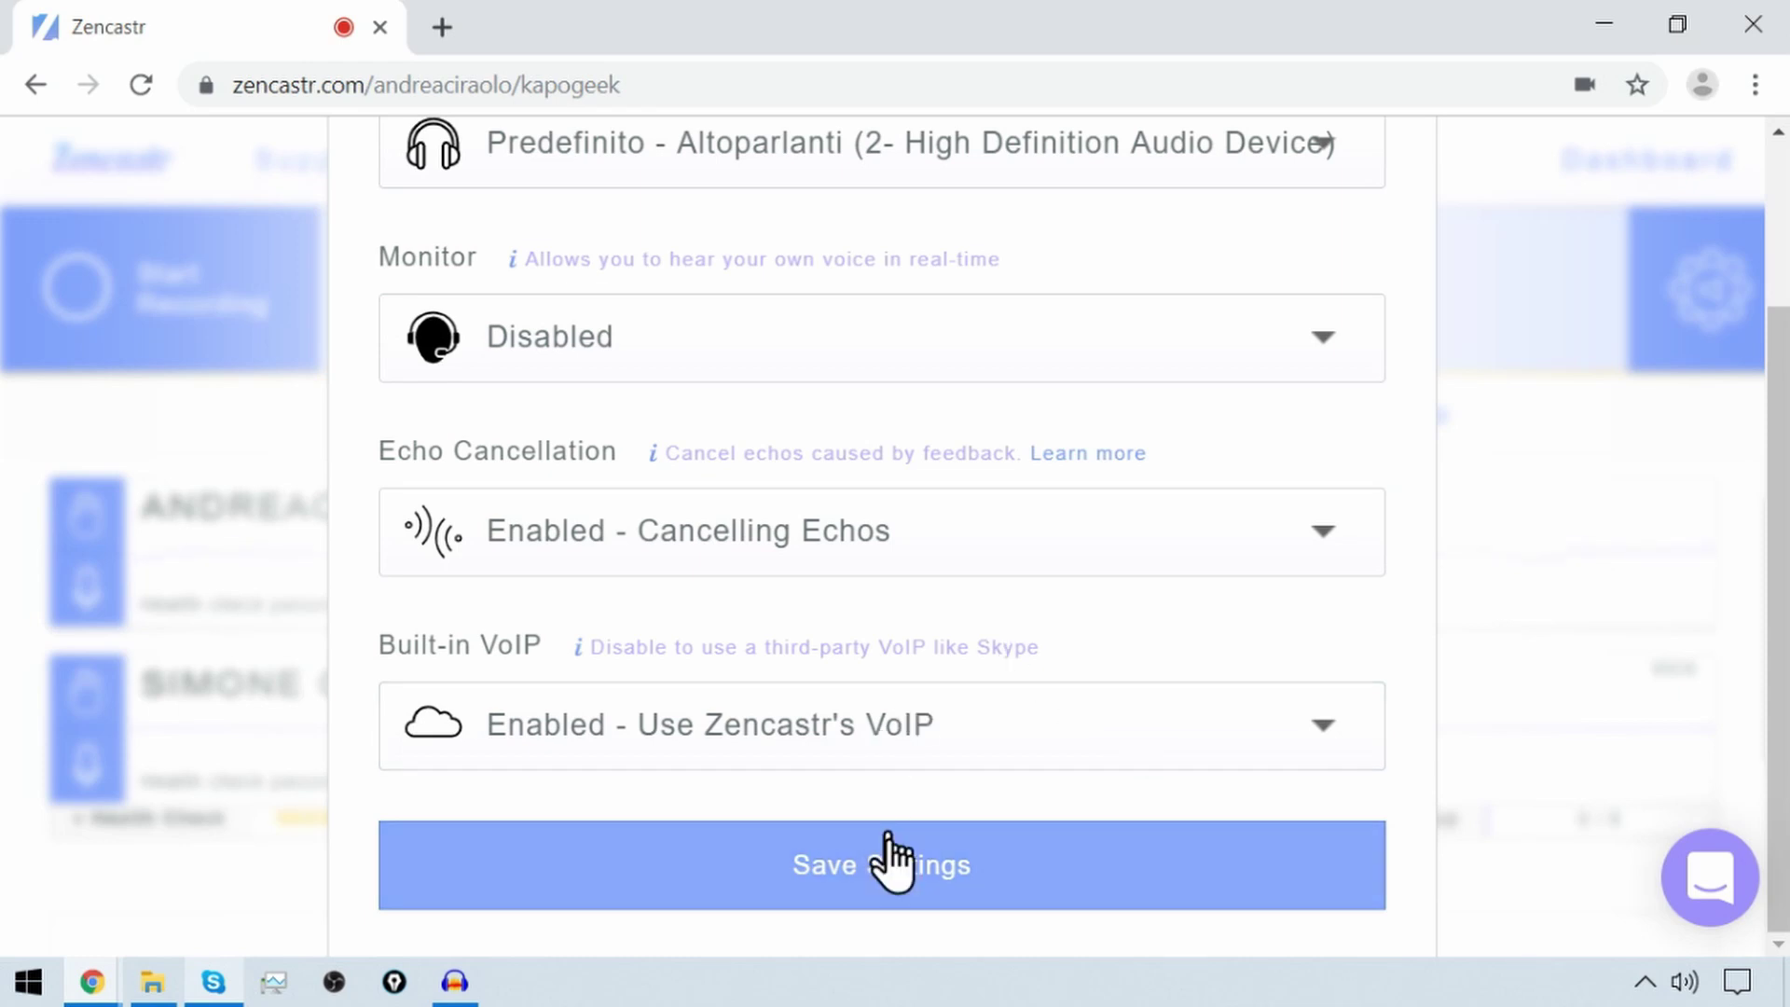
left_click(932, 882)
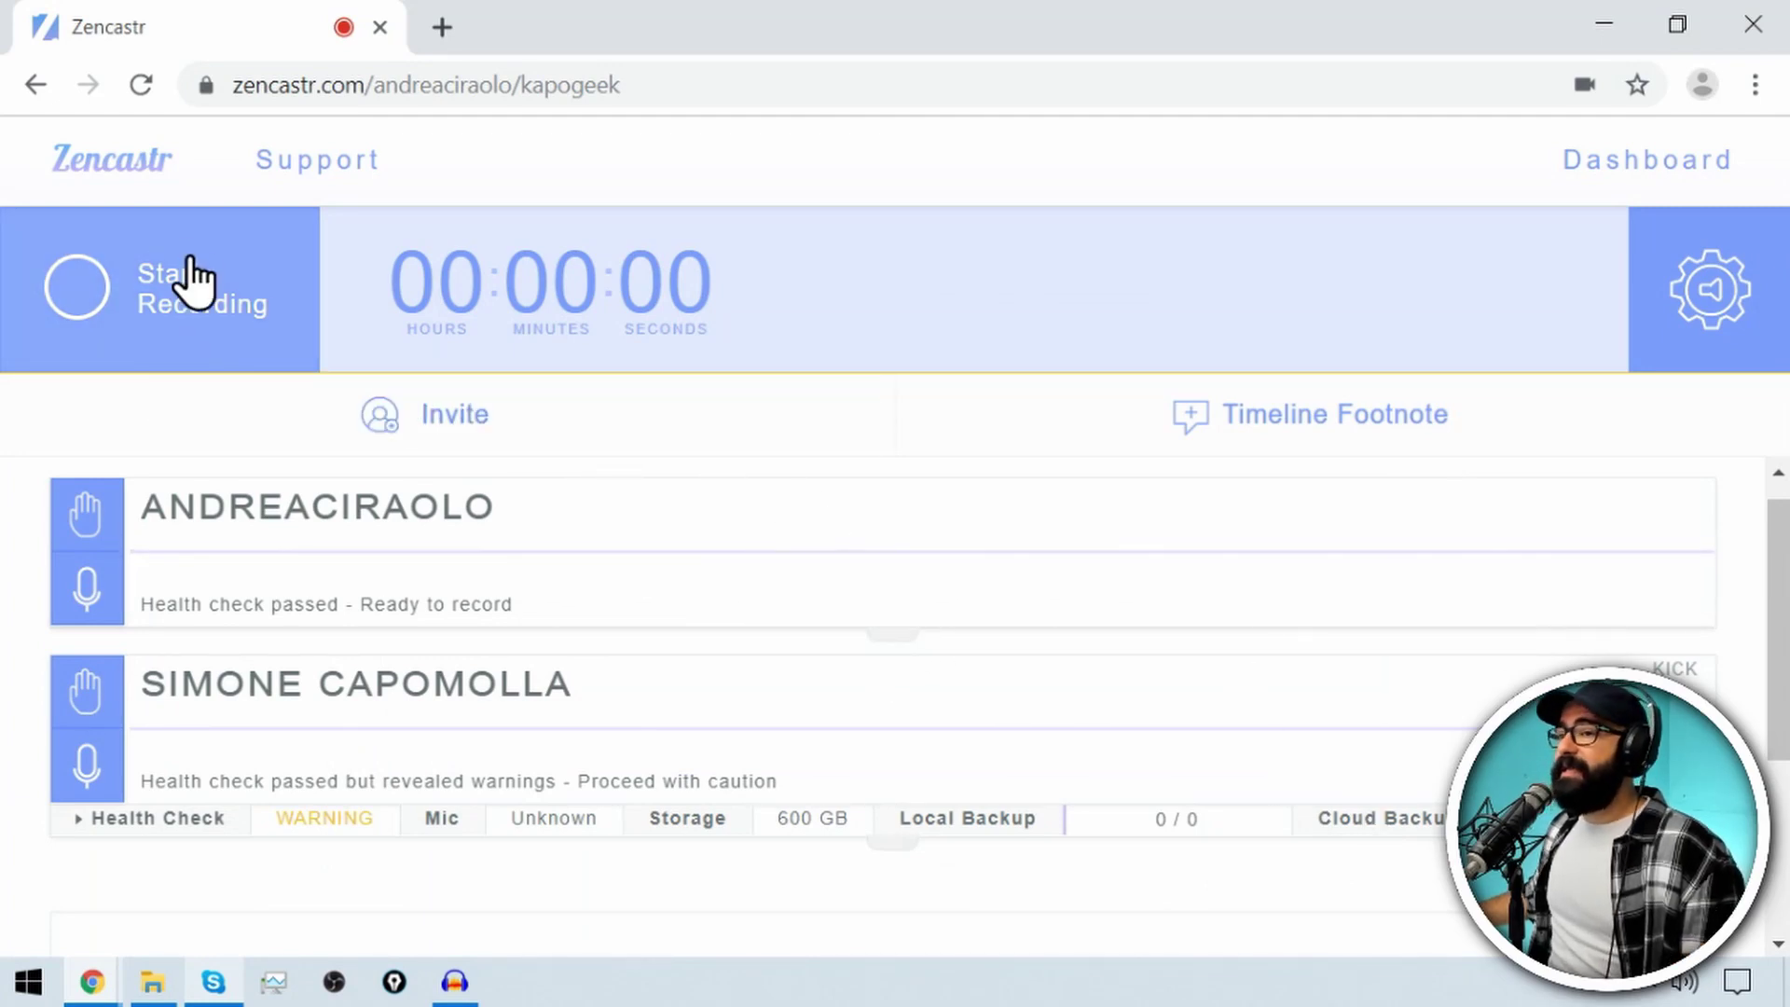
- Record the conversation between host and guest for about 1 minute 24 seconds and stop the recording
left_click(80, 296)
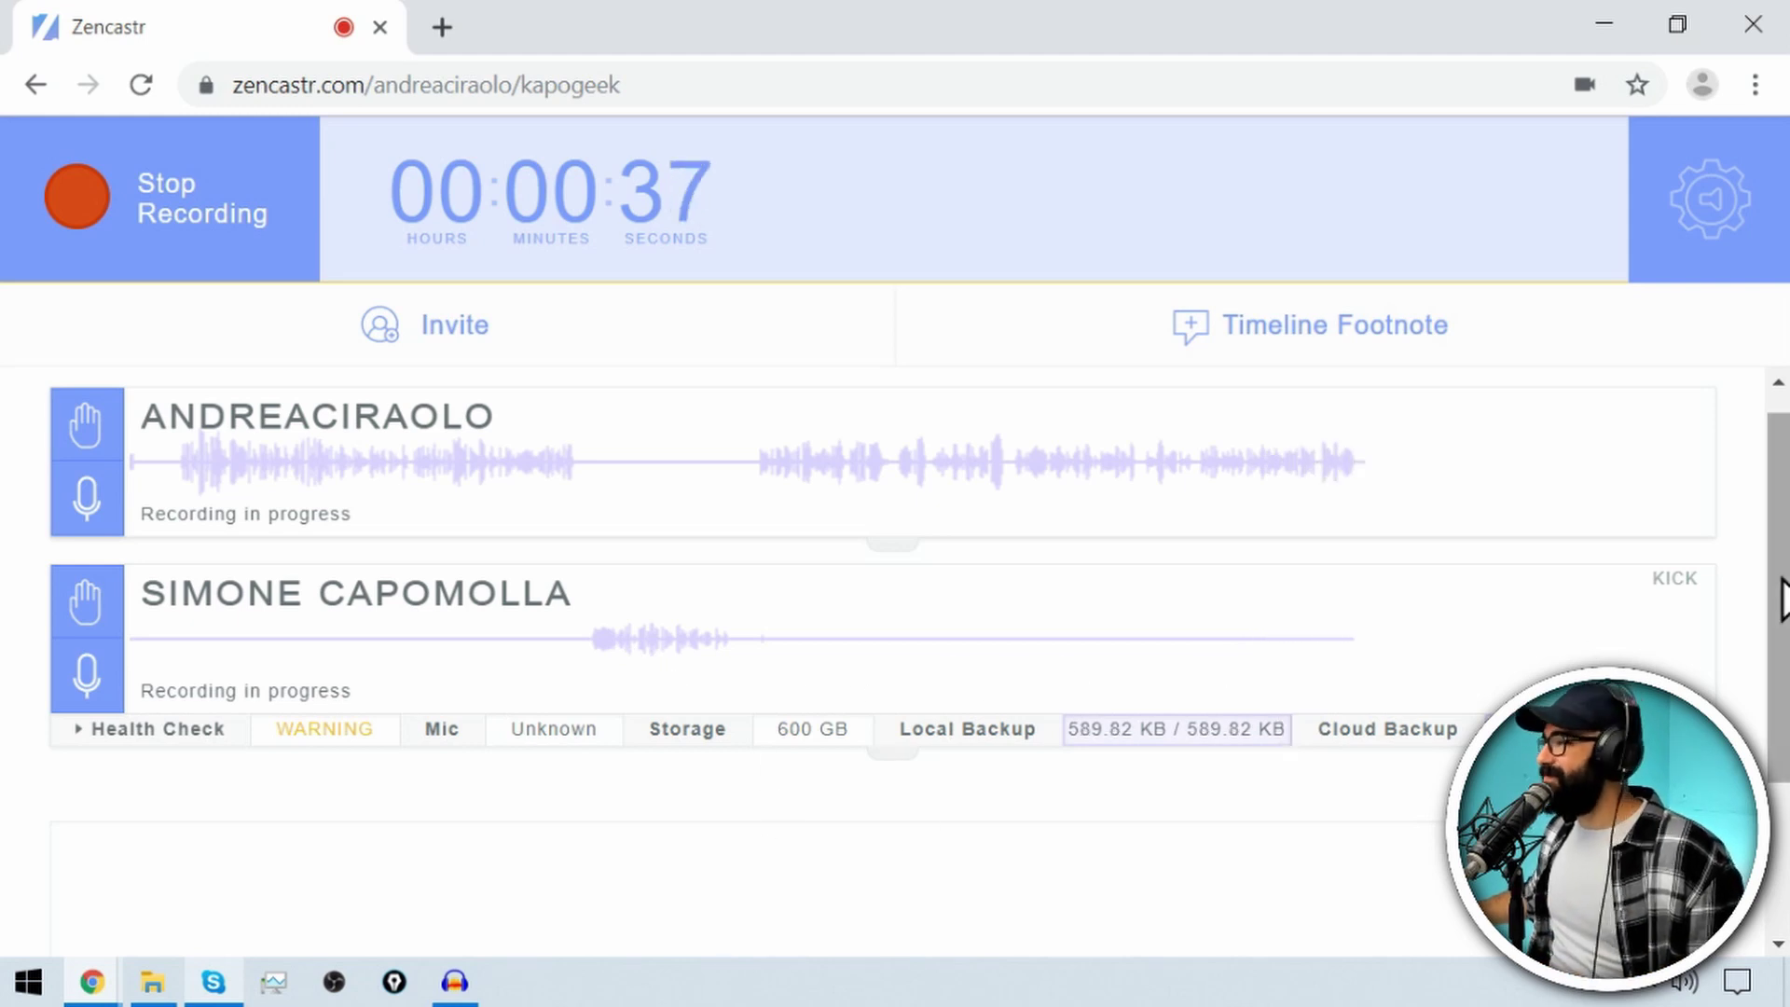
scroll(1783, 596, "down", 1)
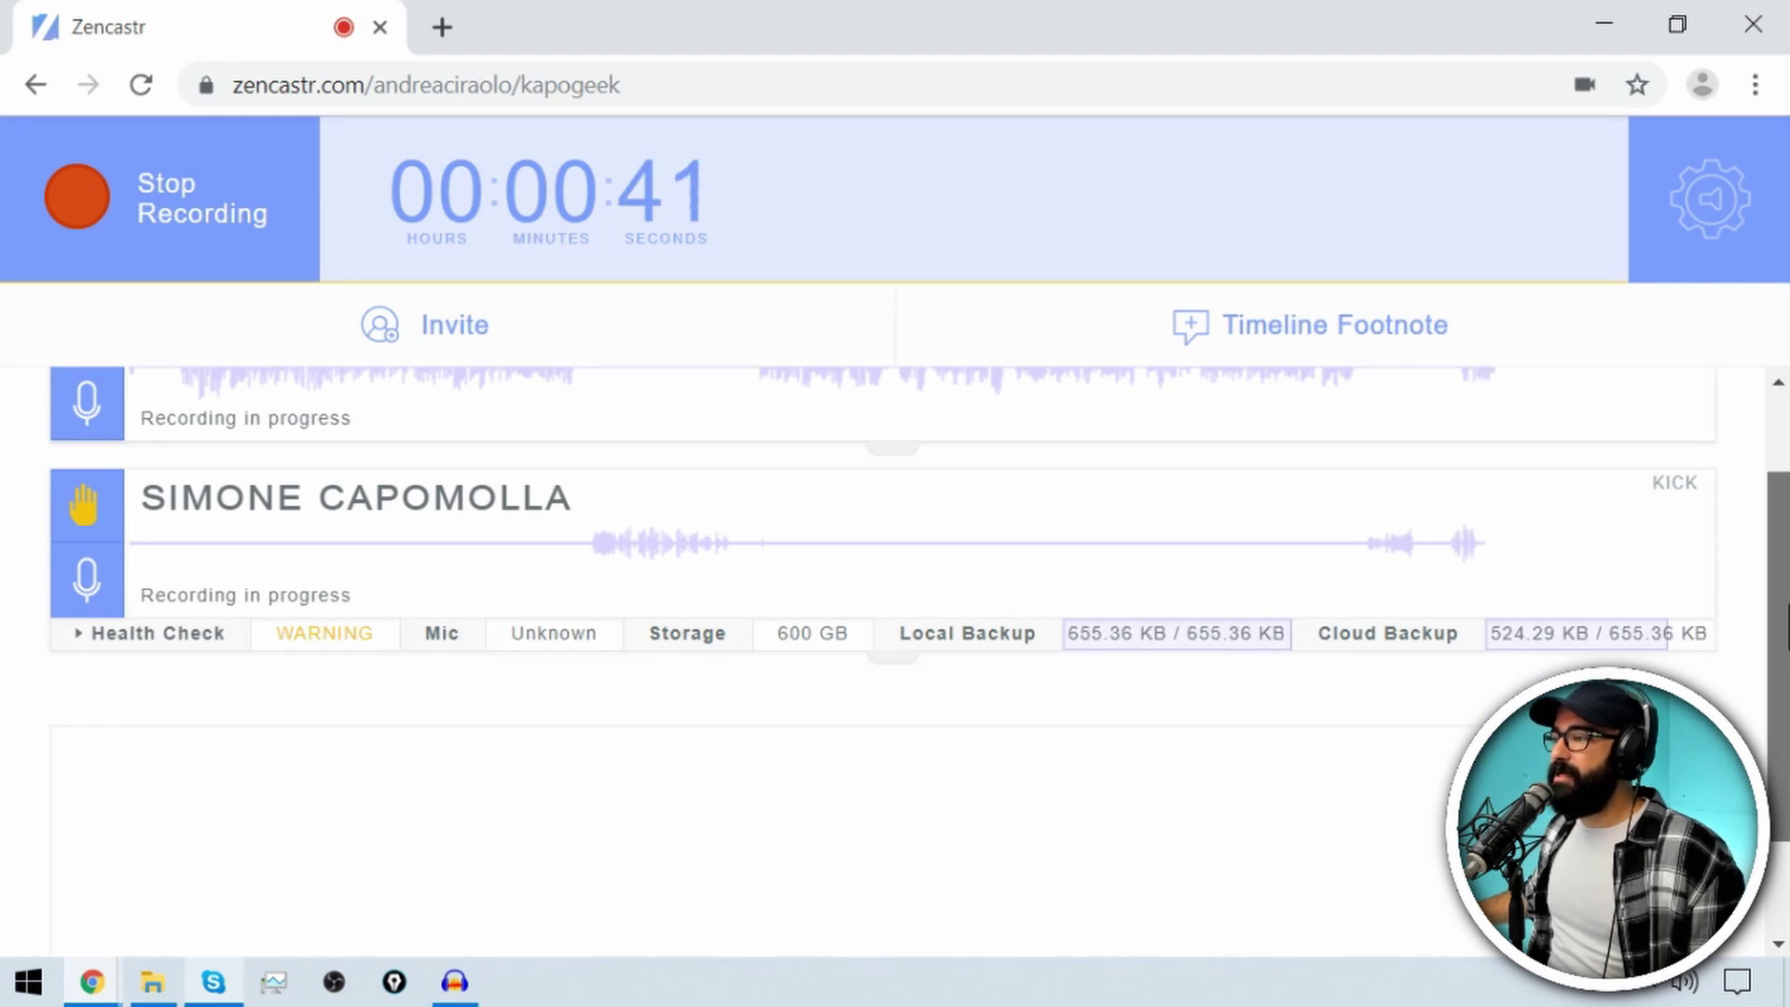
scroll(1783, 591, "up", 1)
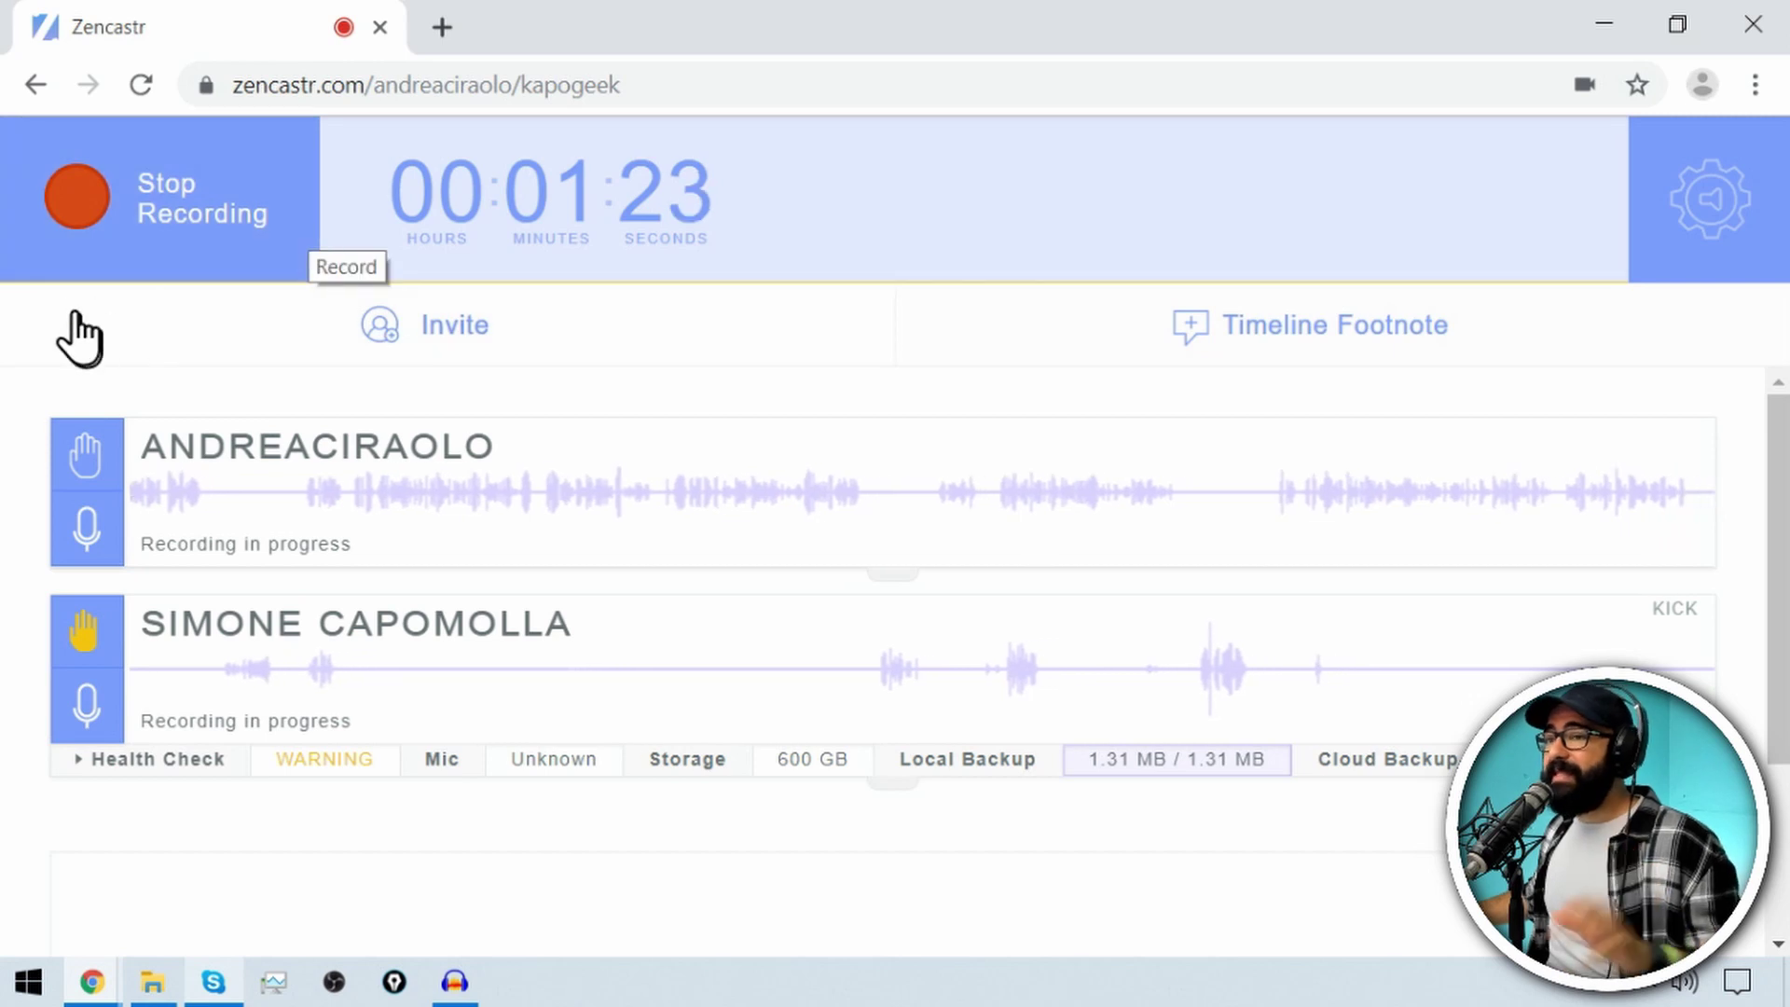
left_click(74, 217)
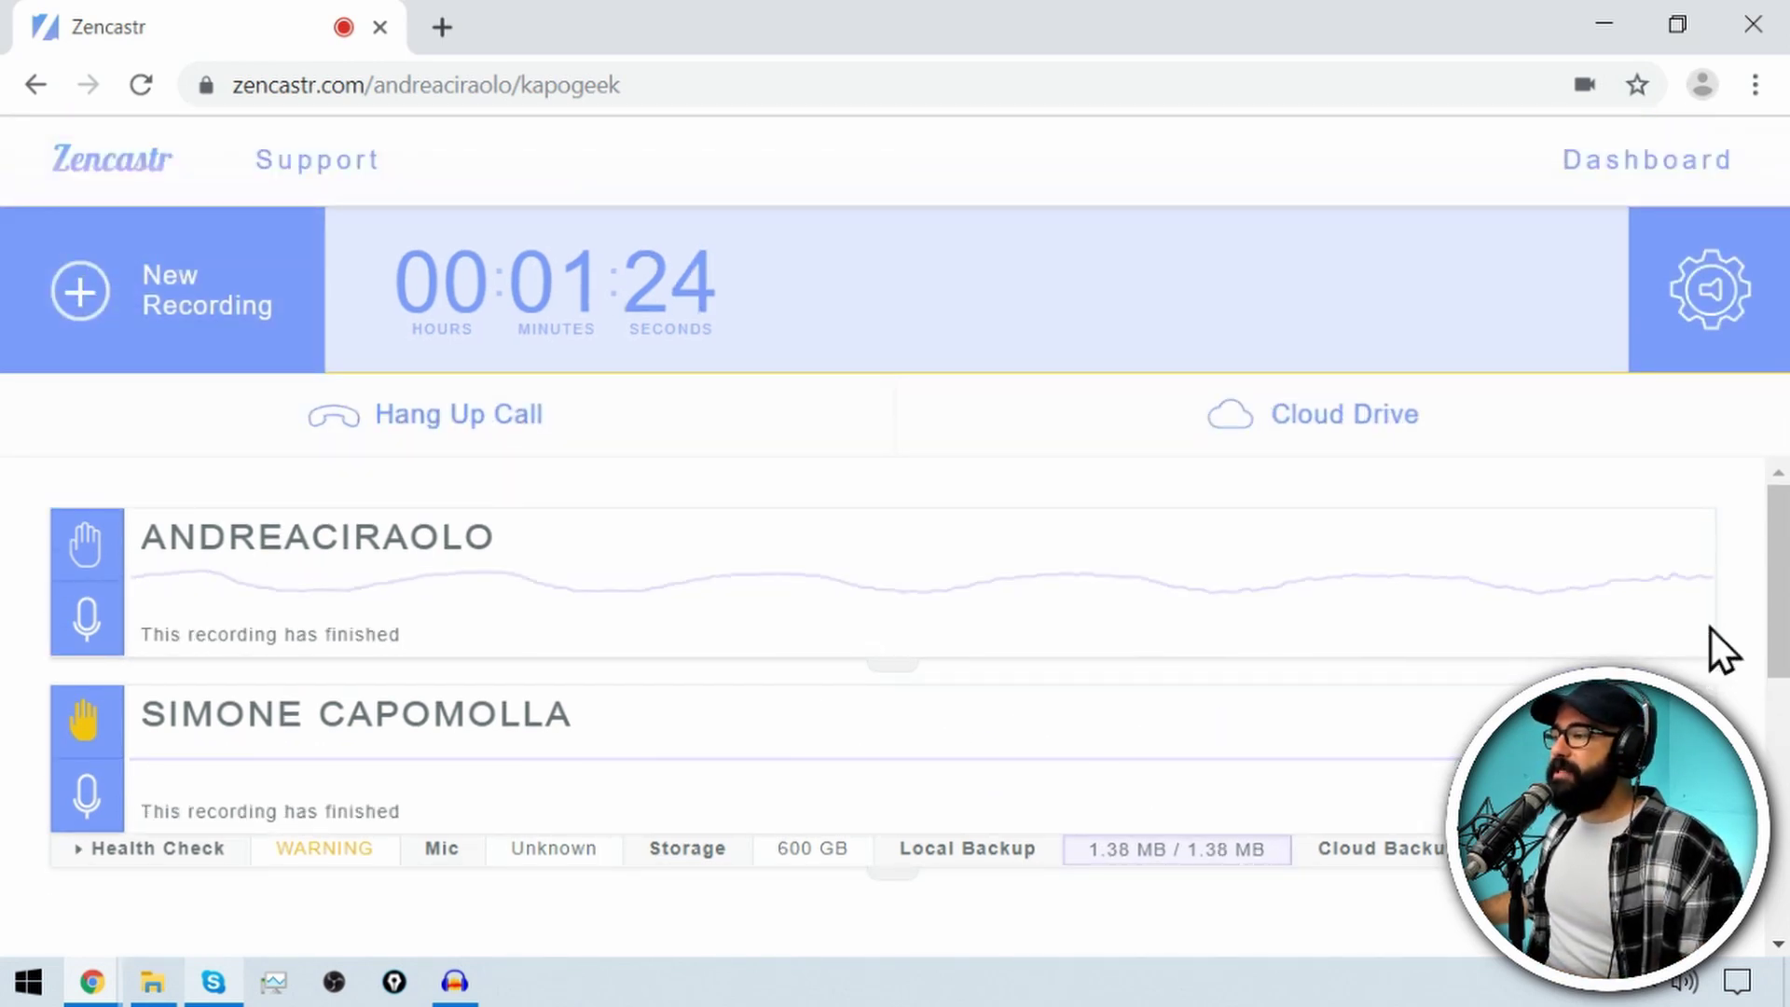
- Dismiss the upload-complete notice and download the host's and the guest's solo tracks as MP3 files
left_click_drag(1782, 584, 1782, 720)
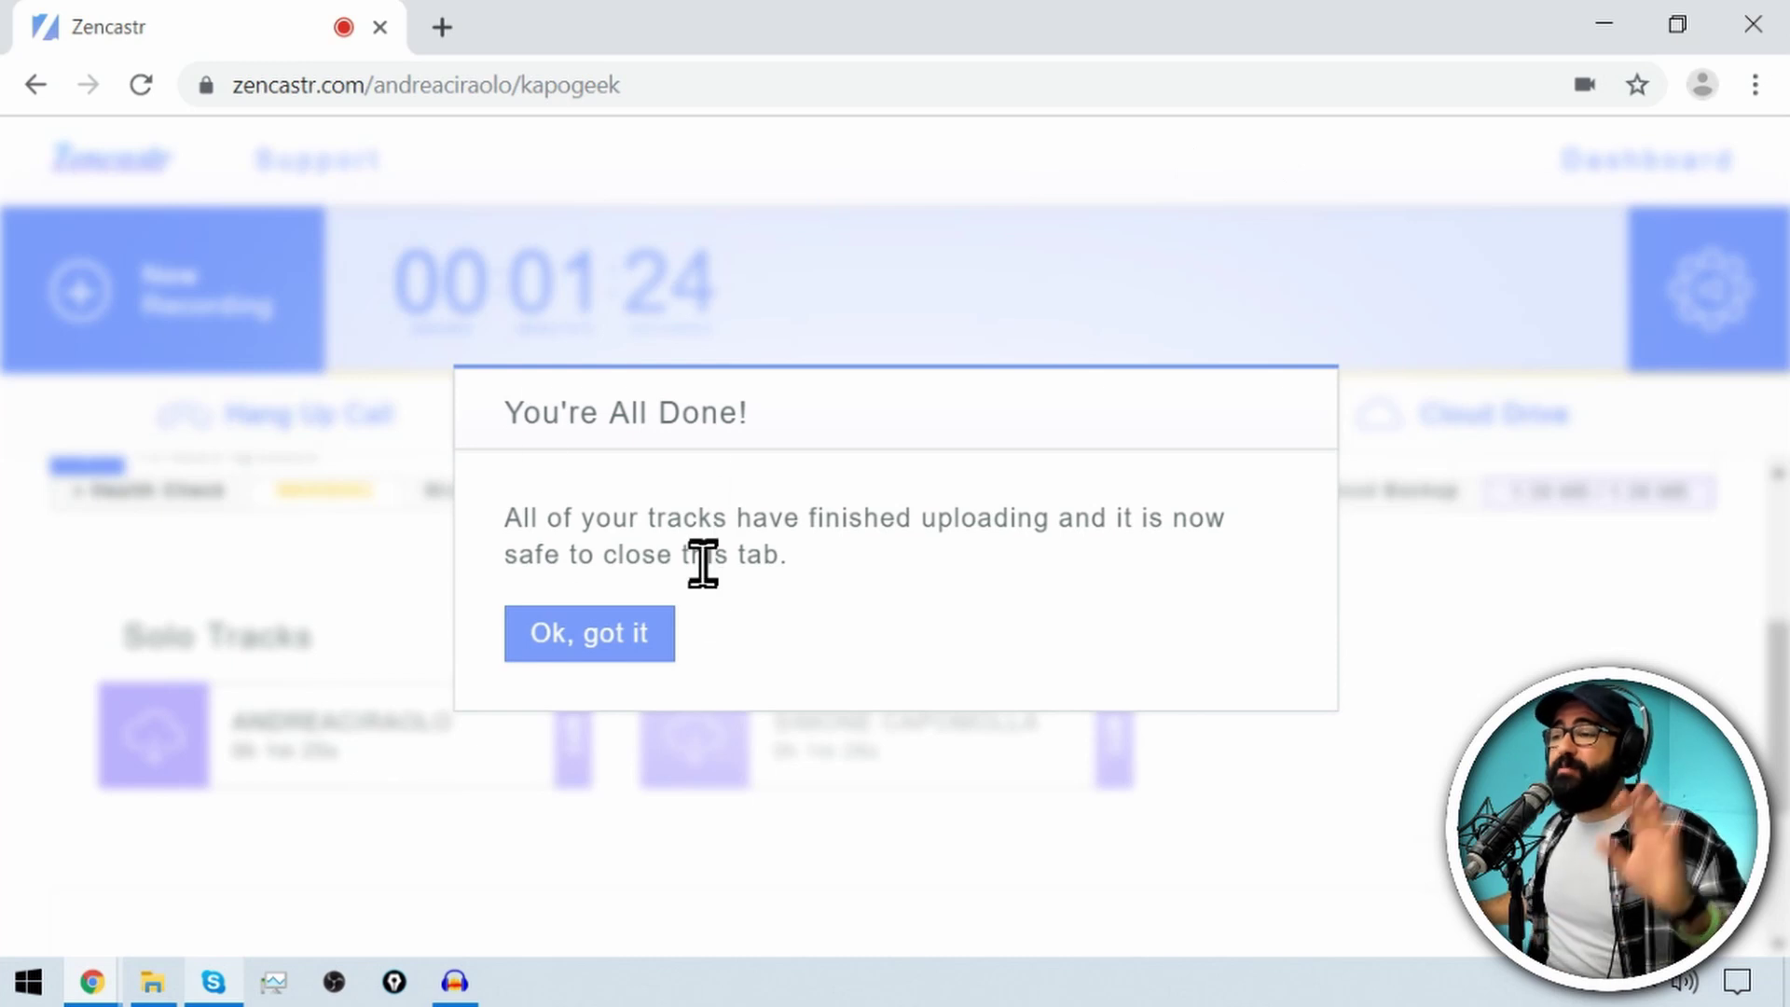
left_click(600, 640)
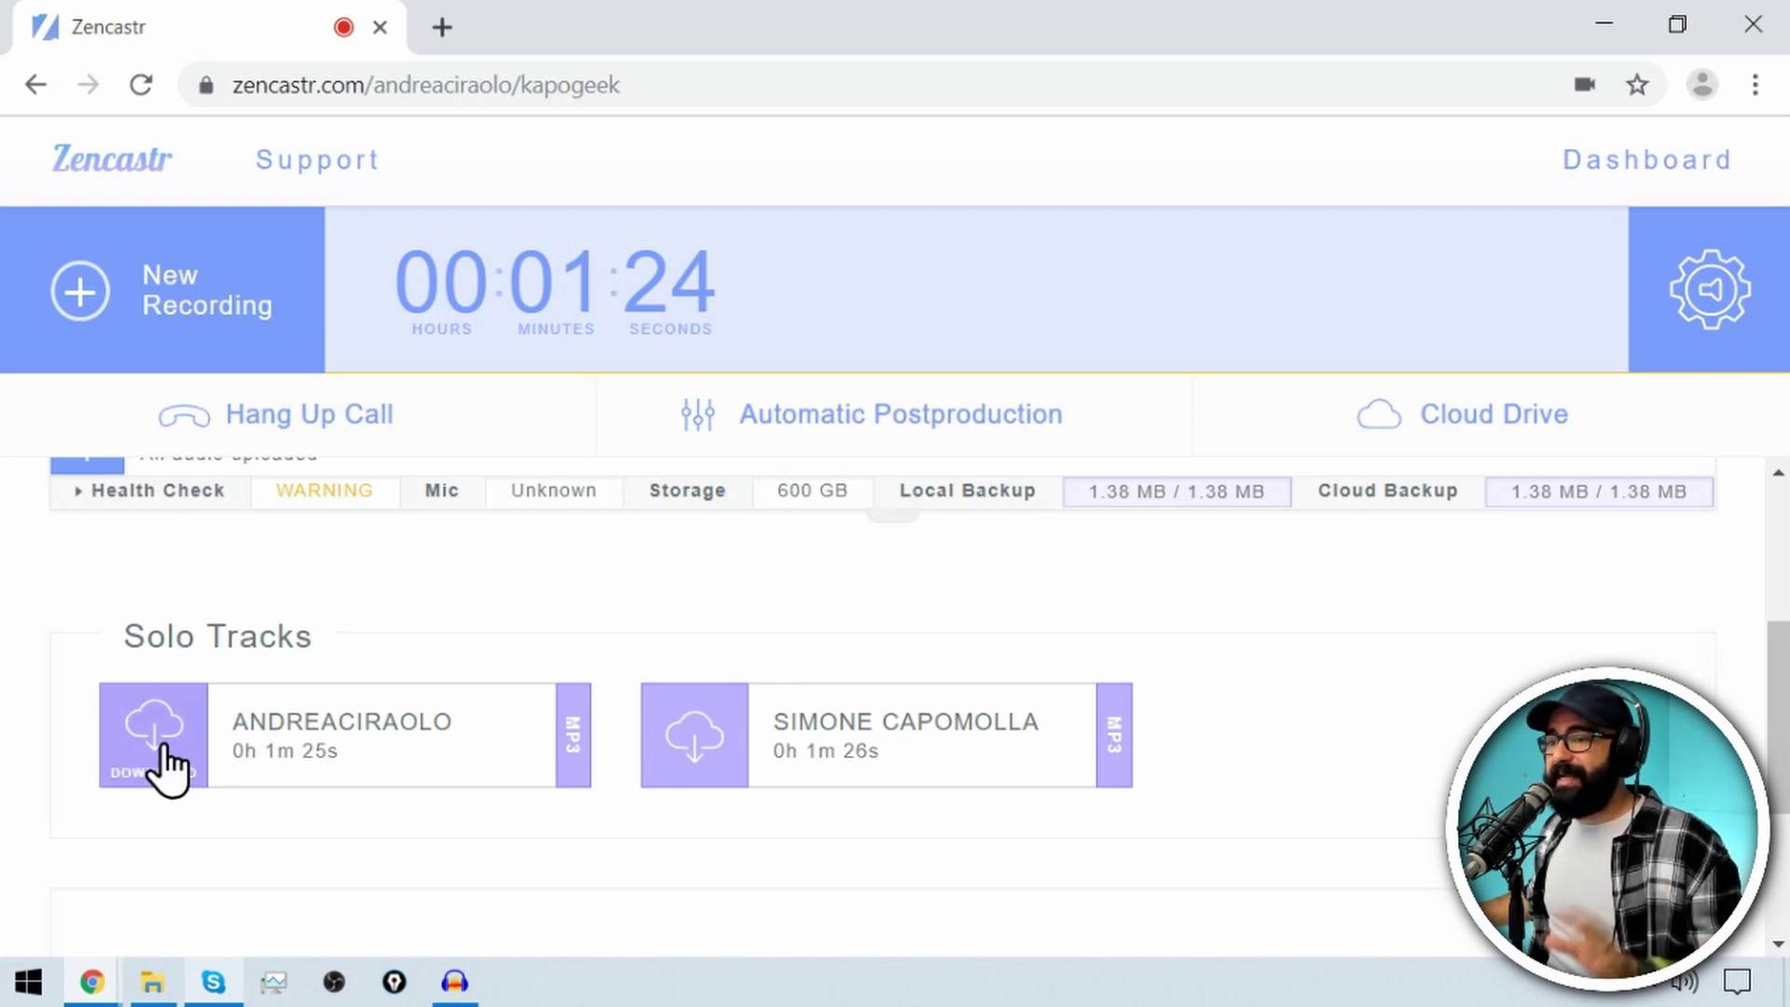
scroll(270, 811, "down", 2)
left_click(175, 608)
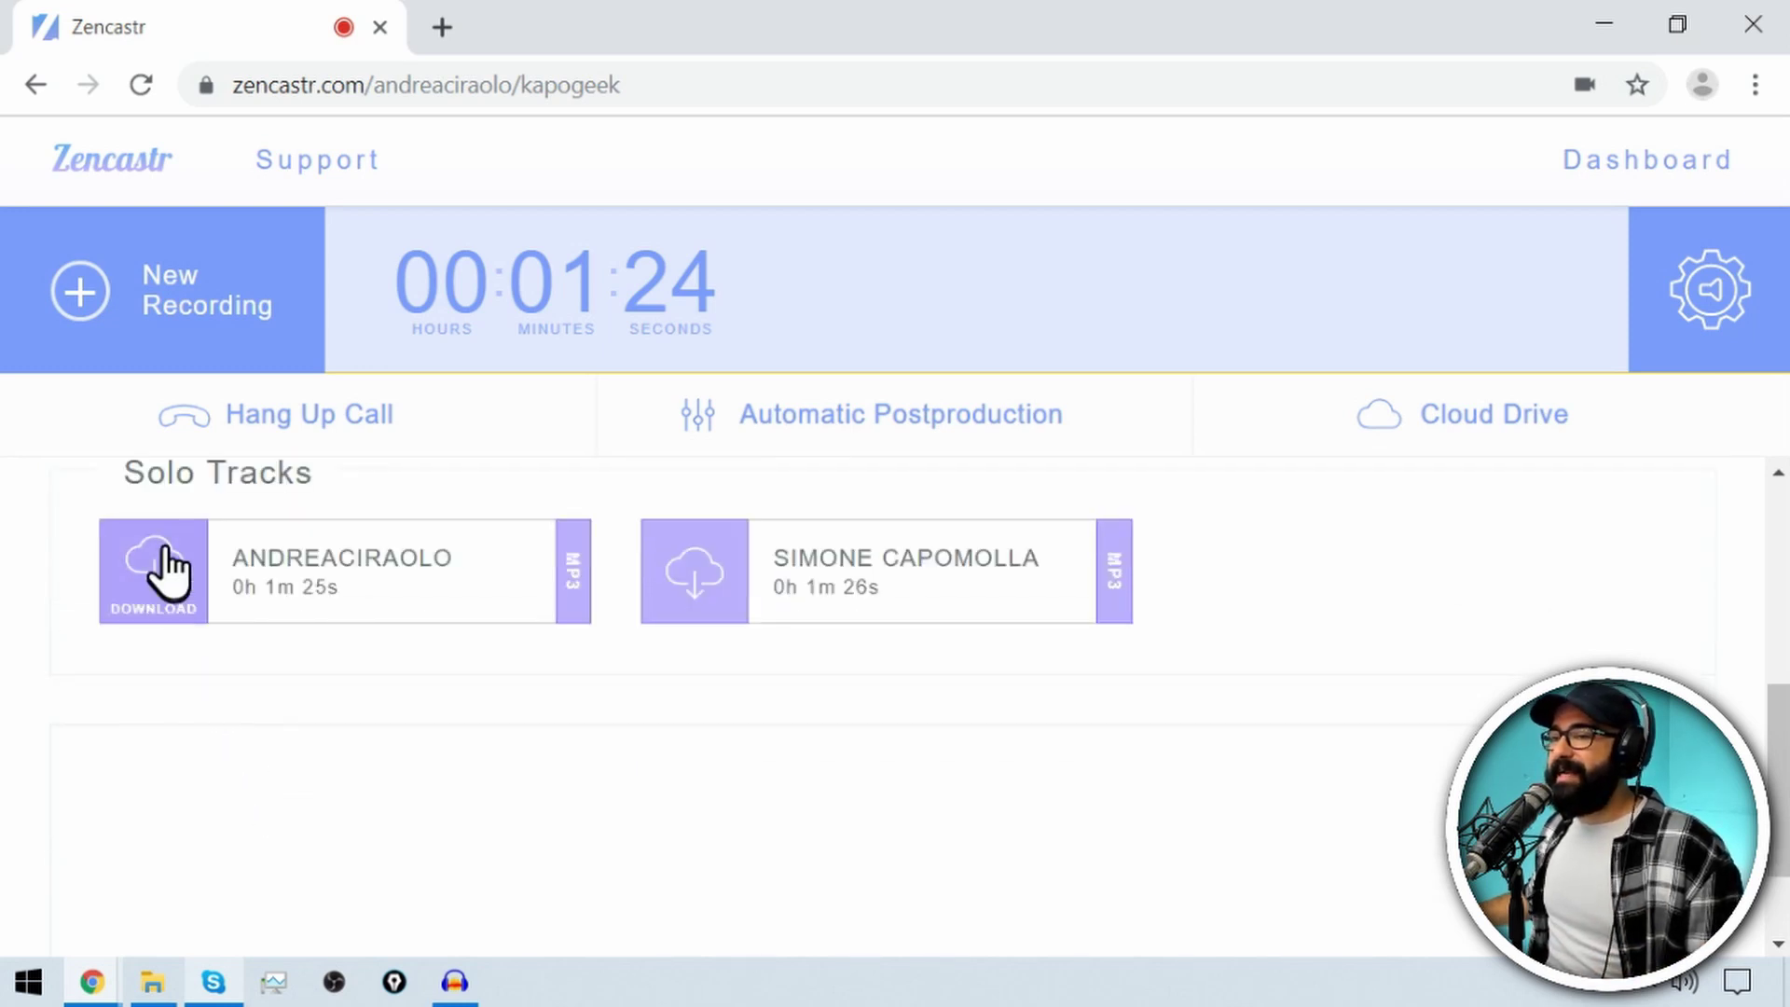
left_click(693, 564)
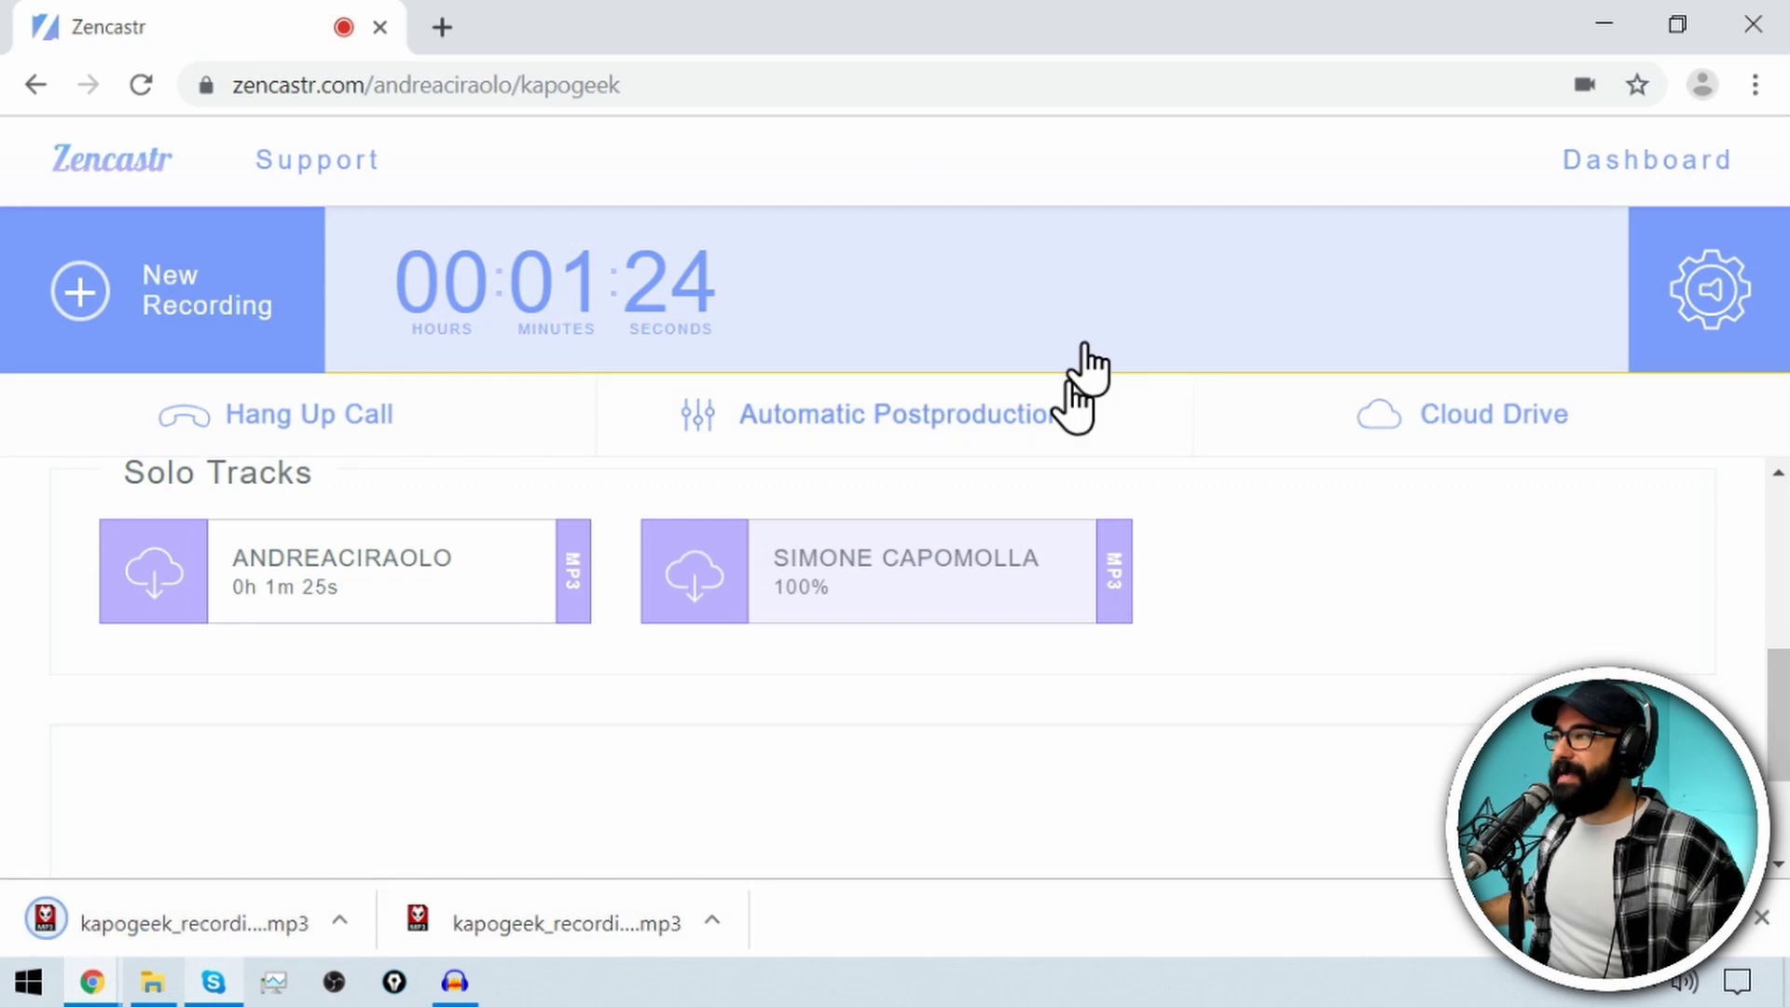
- Minimize Chrome and Skype and move the two downloaded MP3 files into a separate column on the desktop
left_click(1606, 31)
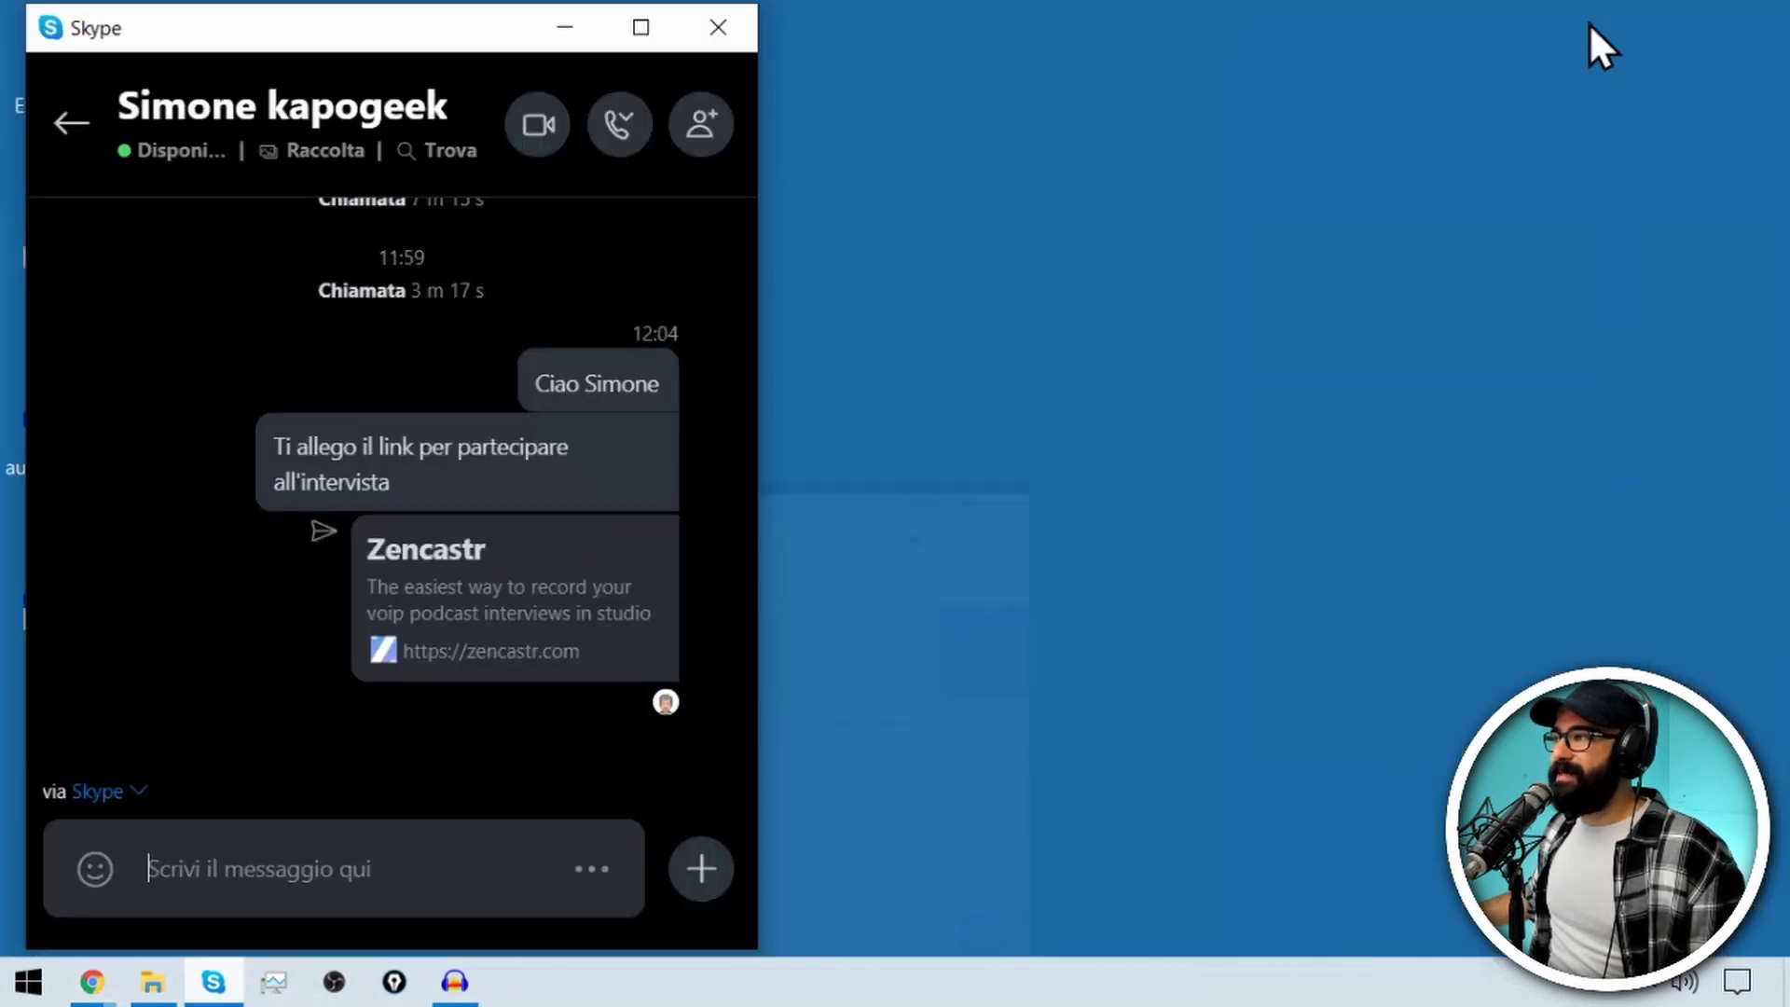
left_click(573, 30)
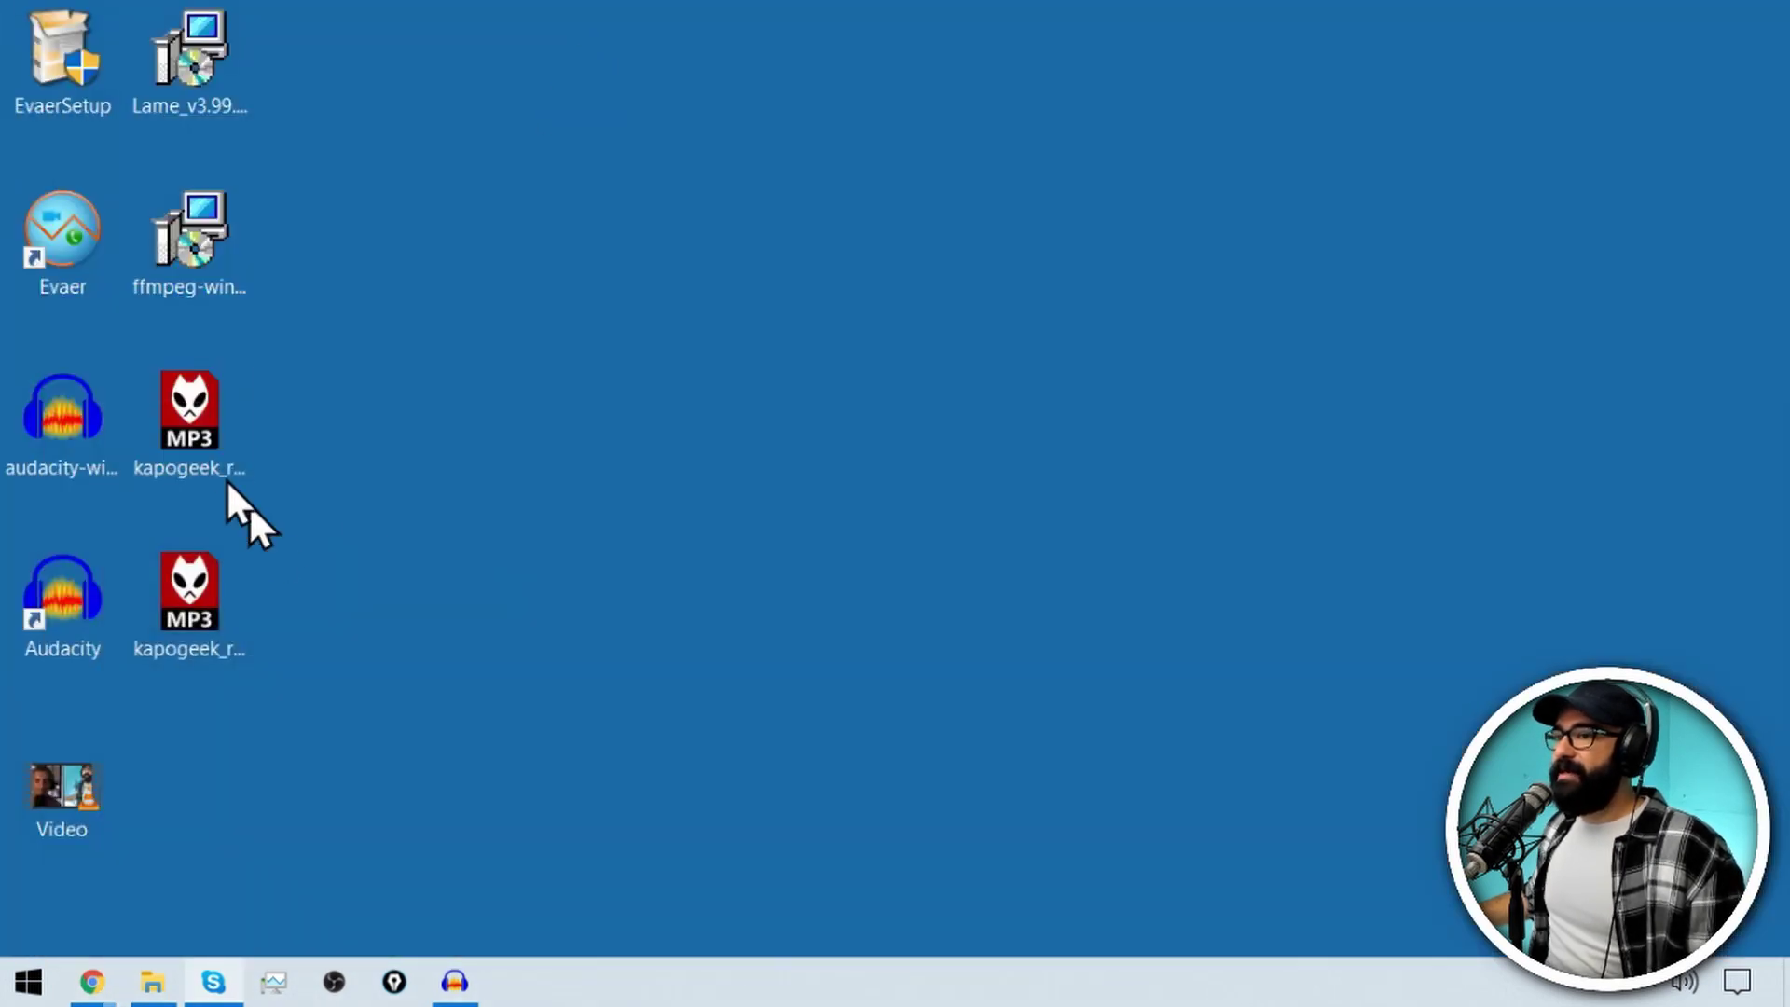
left_click(189, 422)
left_click_drag(203, 412, 332, 230)
left_click_drag(209, 618, 350, 472)
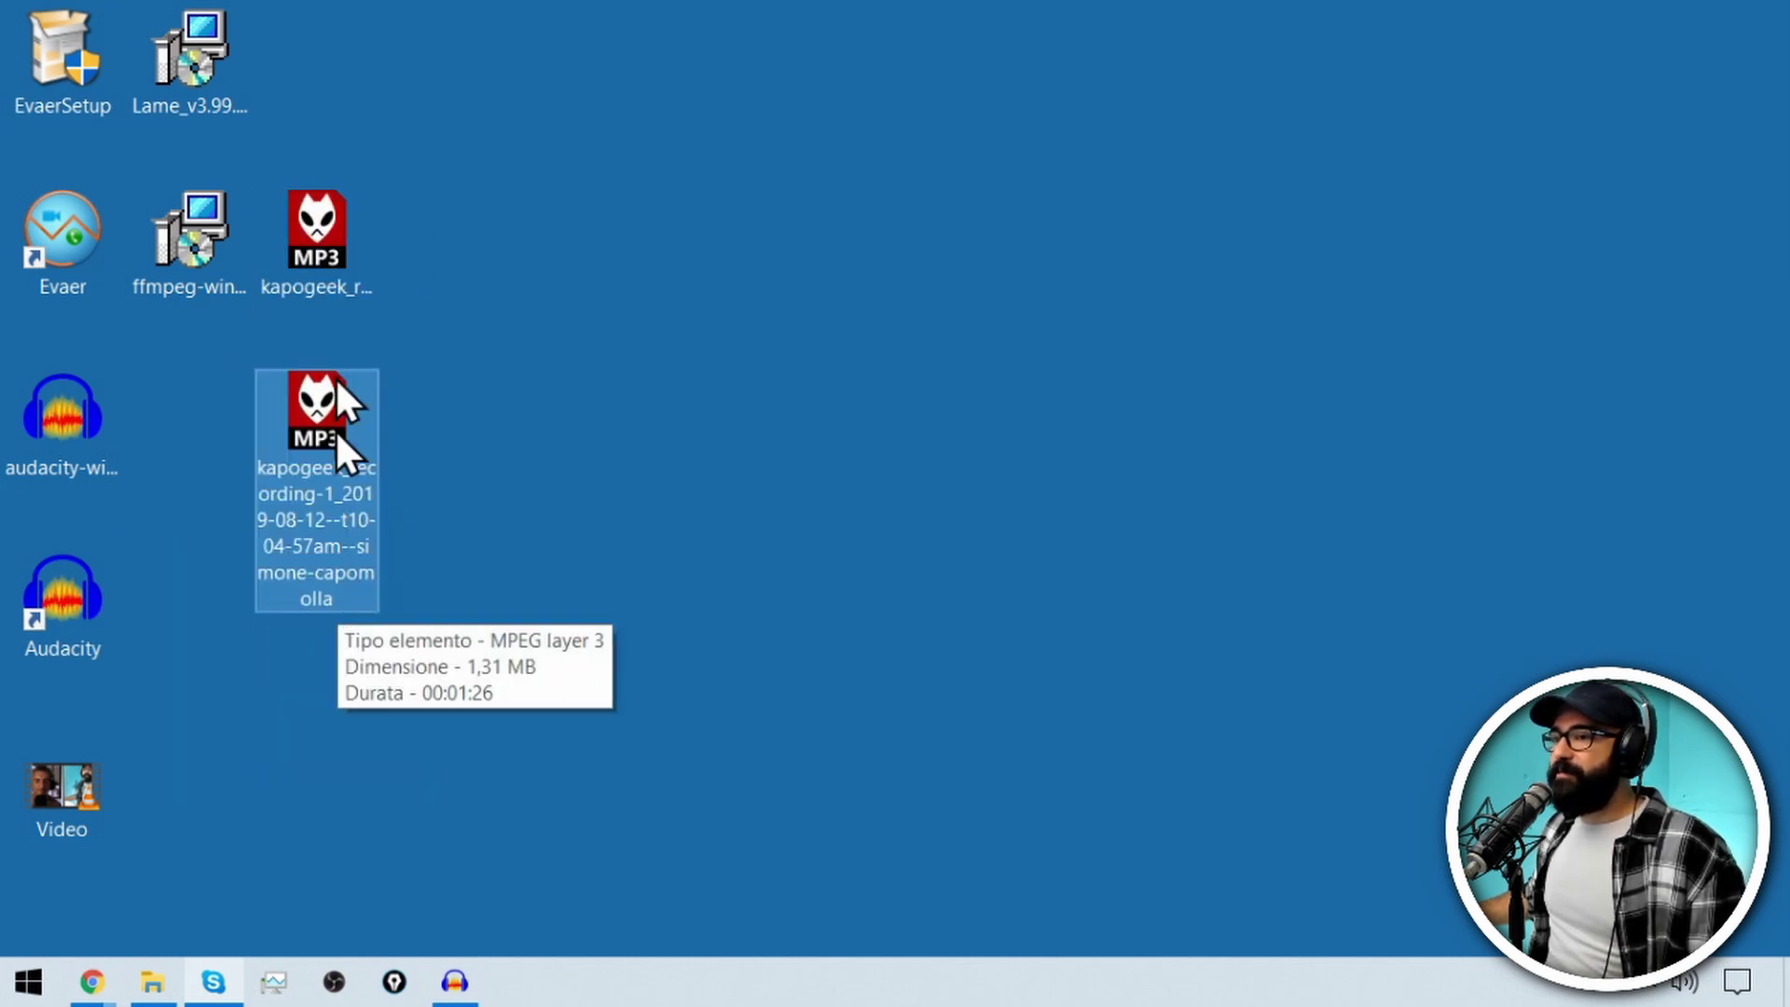
- Switch to Audacity and remove both tracks of the earlier live-kapogeek recording from the project
left_click(466, 981)
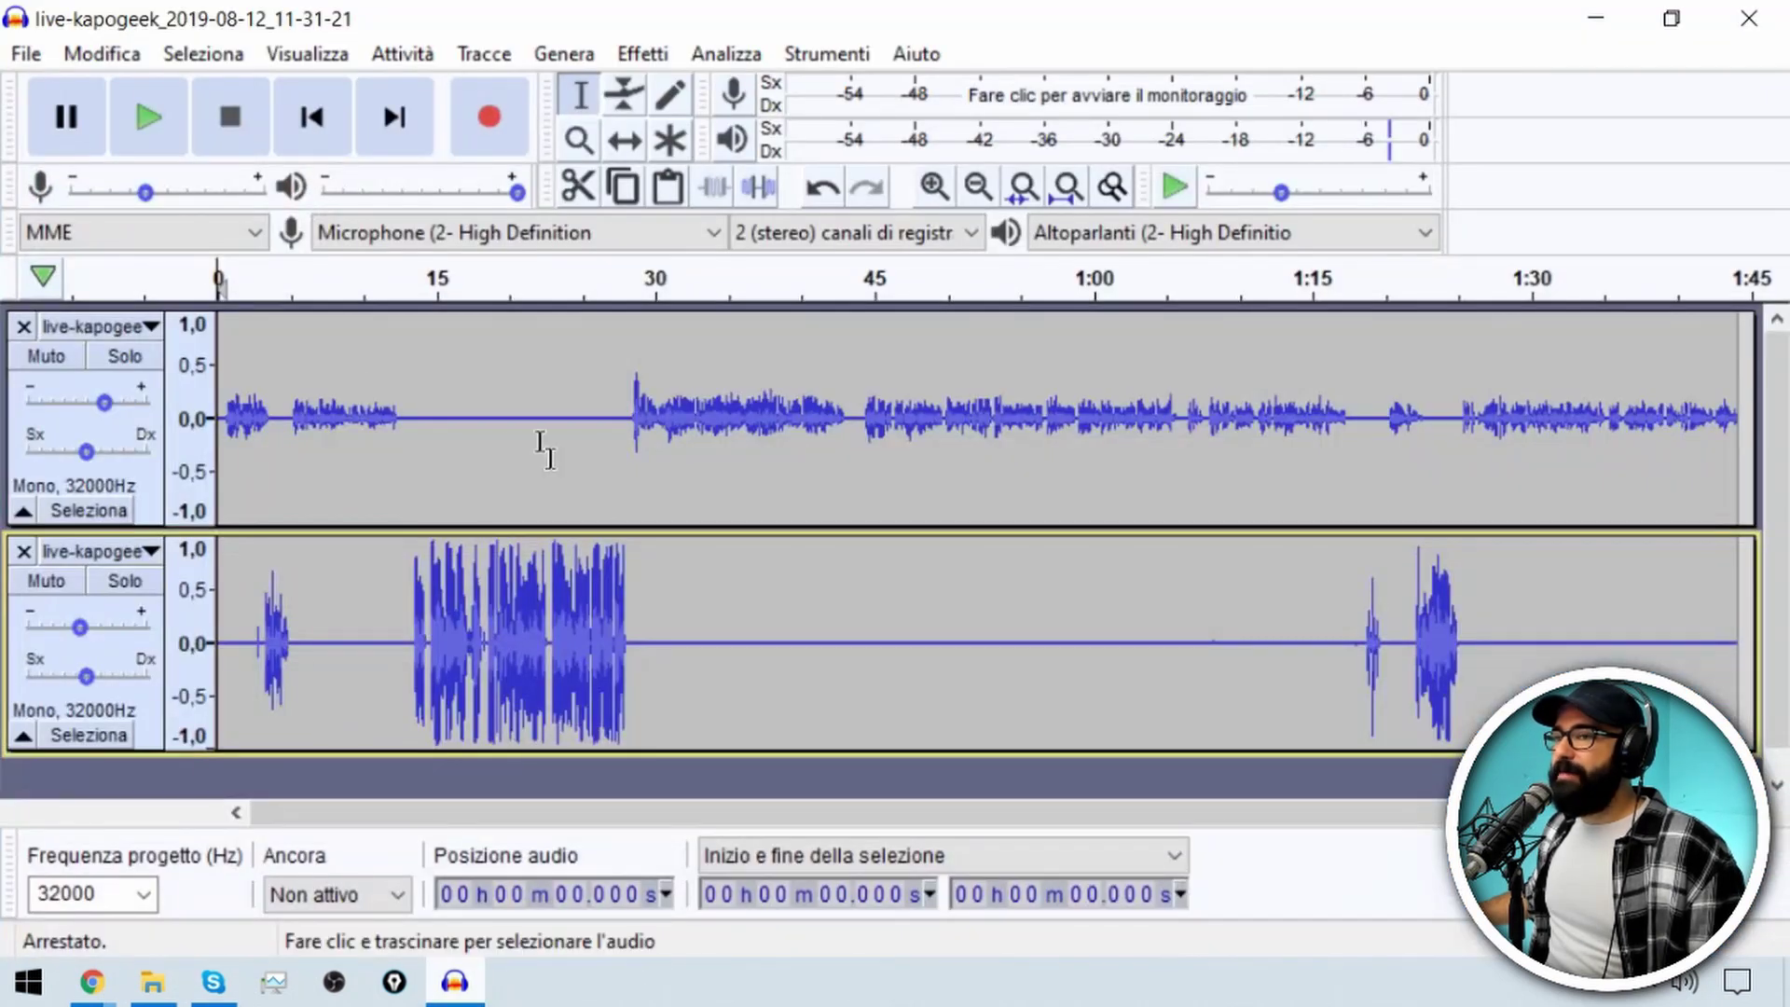
left_click(25, 326)
left_click(24, 327)
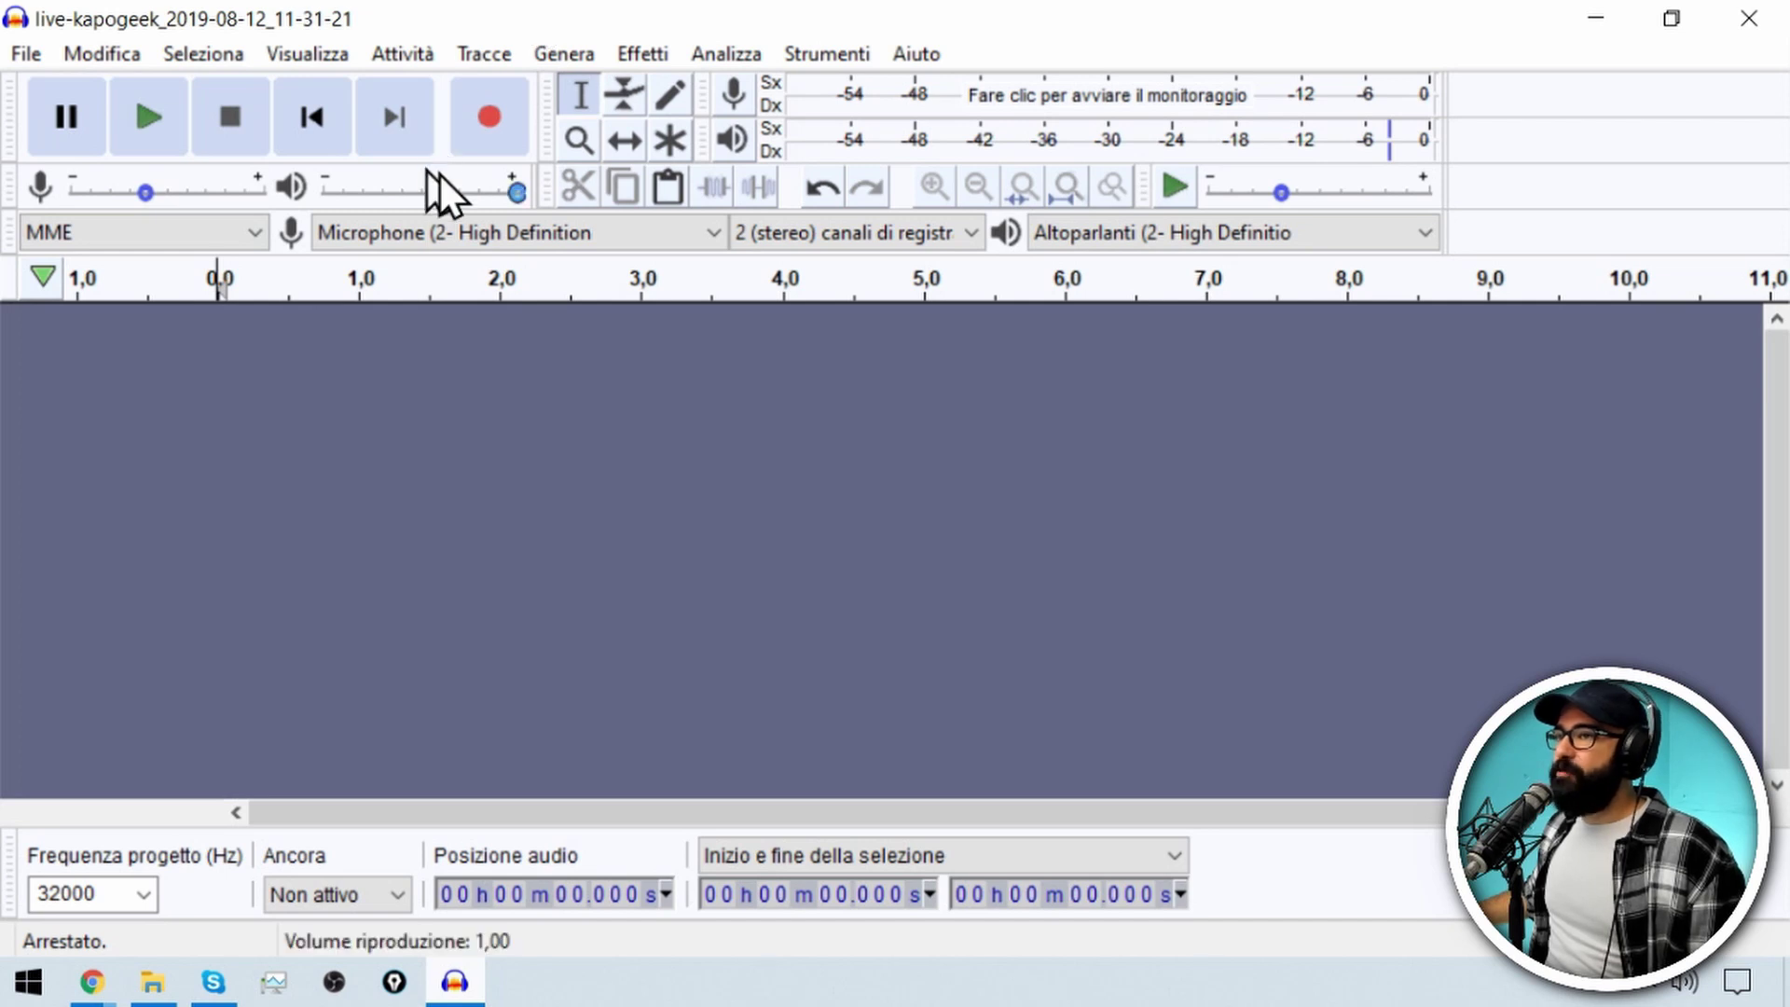
- Shrink the Audacity window to reveal the desktop, import both downloaded Zencastr MP3 tracks, and maximize the window again
left_click_drag(663, 24, 1070, 88)
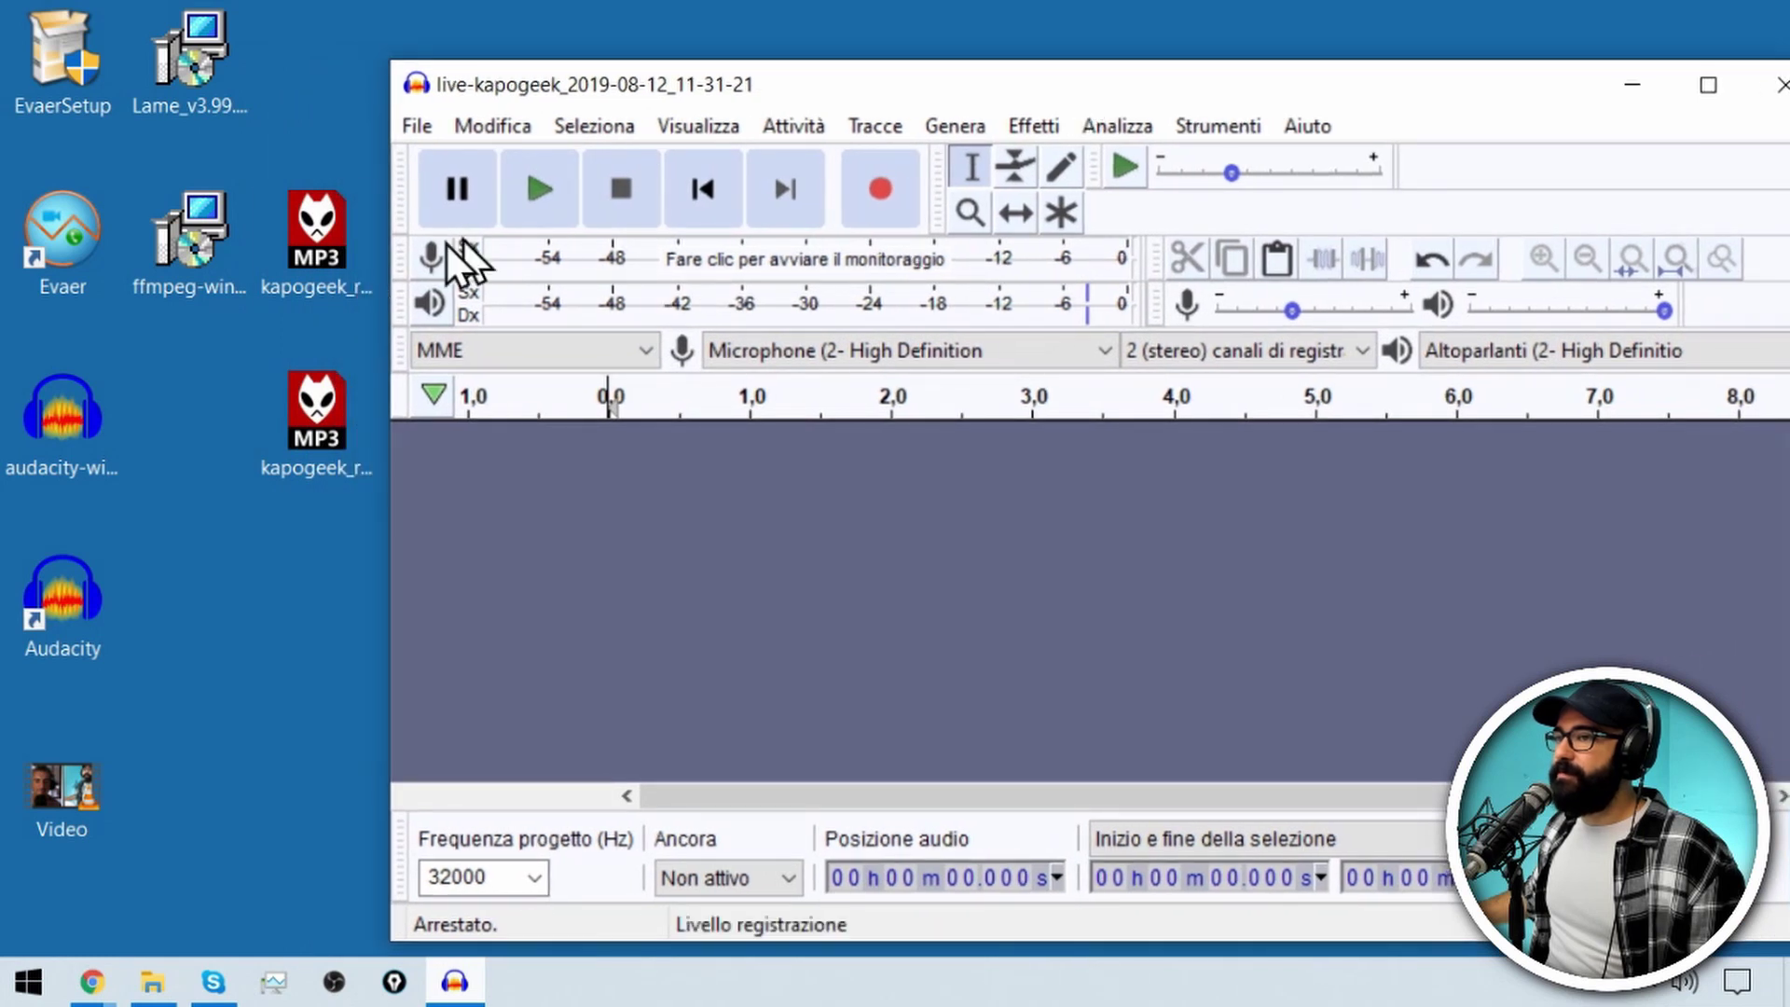
left_click_drag(339, 237, 623, 519)
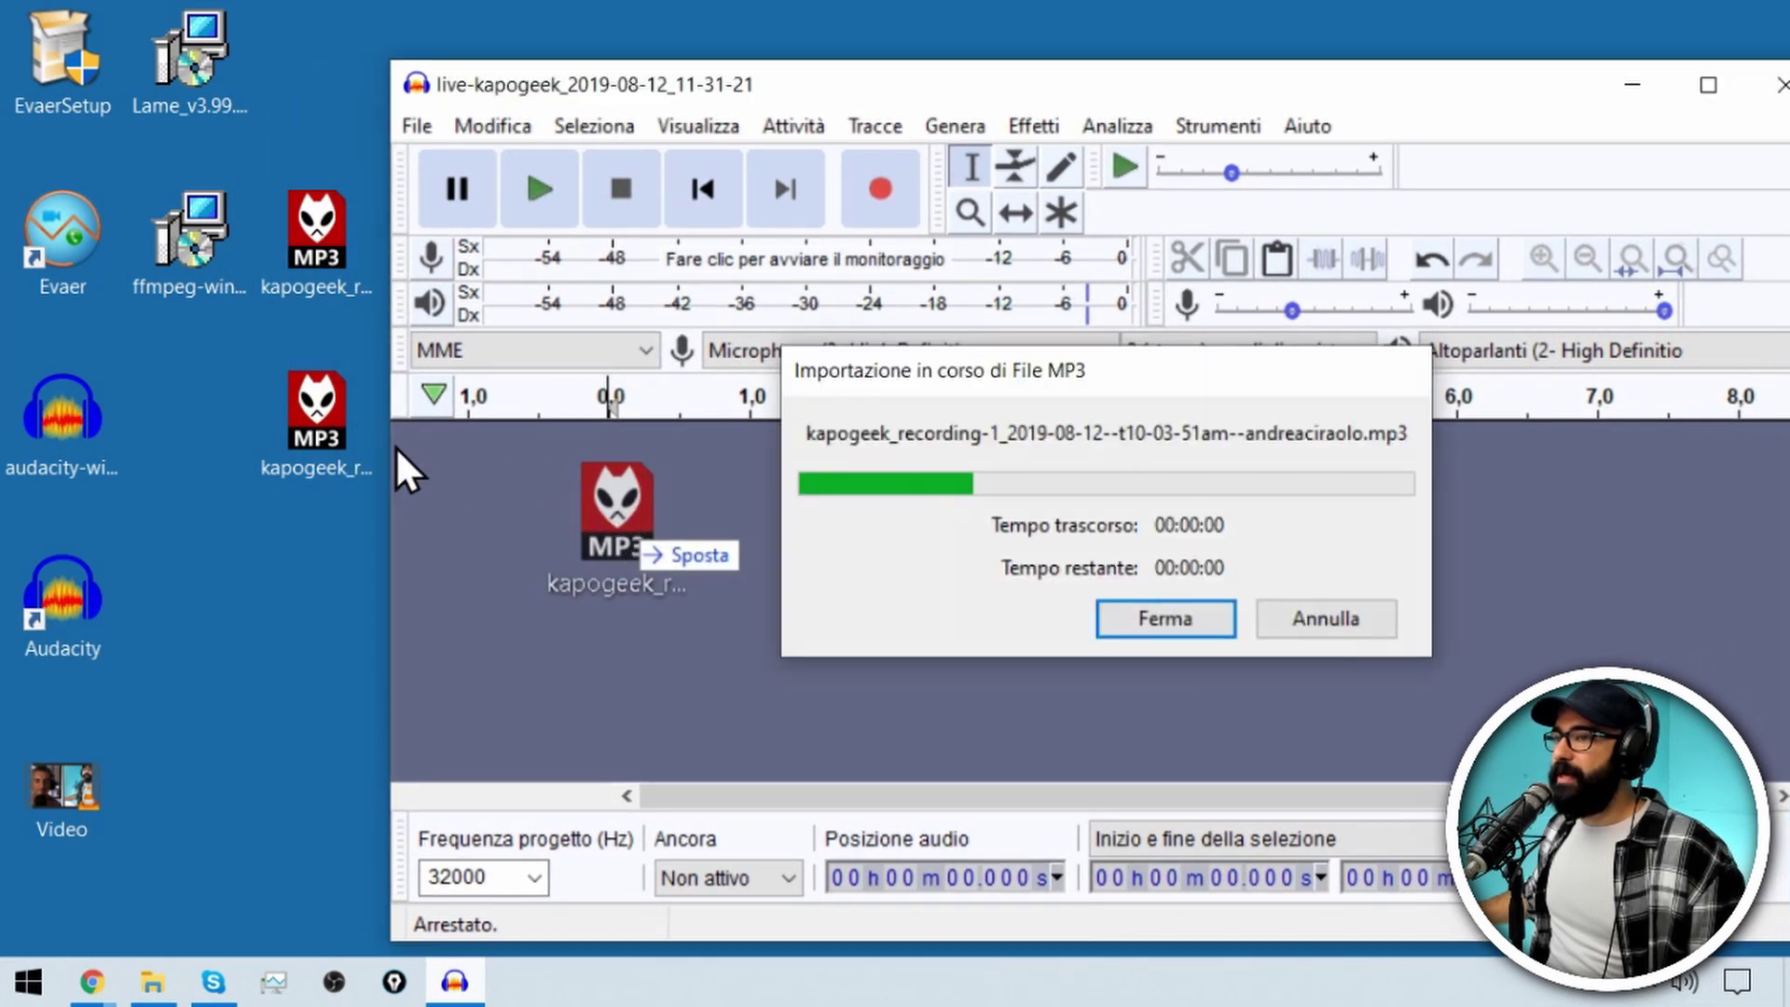
left_click_drag(317, 420, 608, 724)
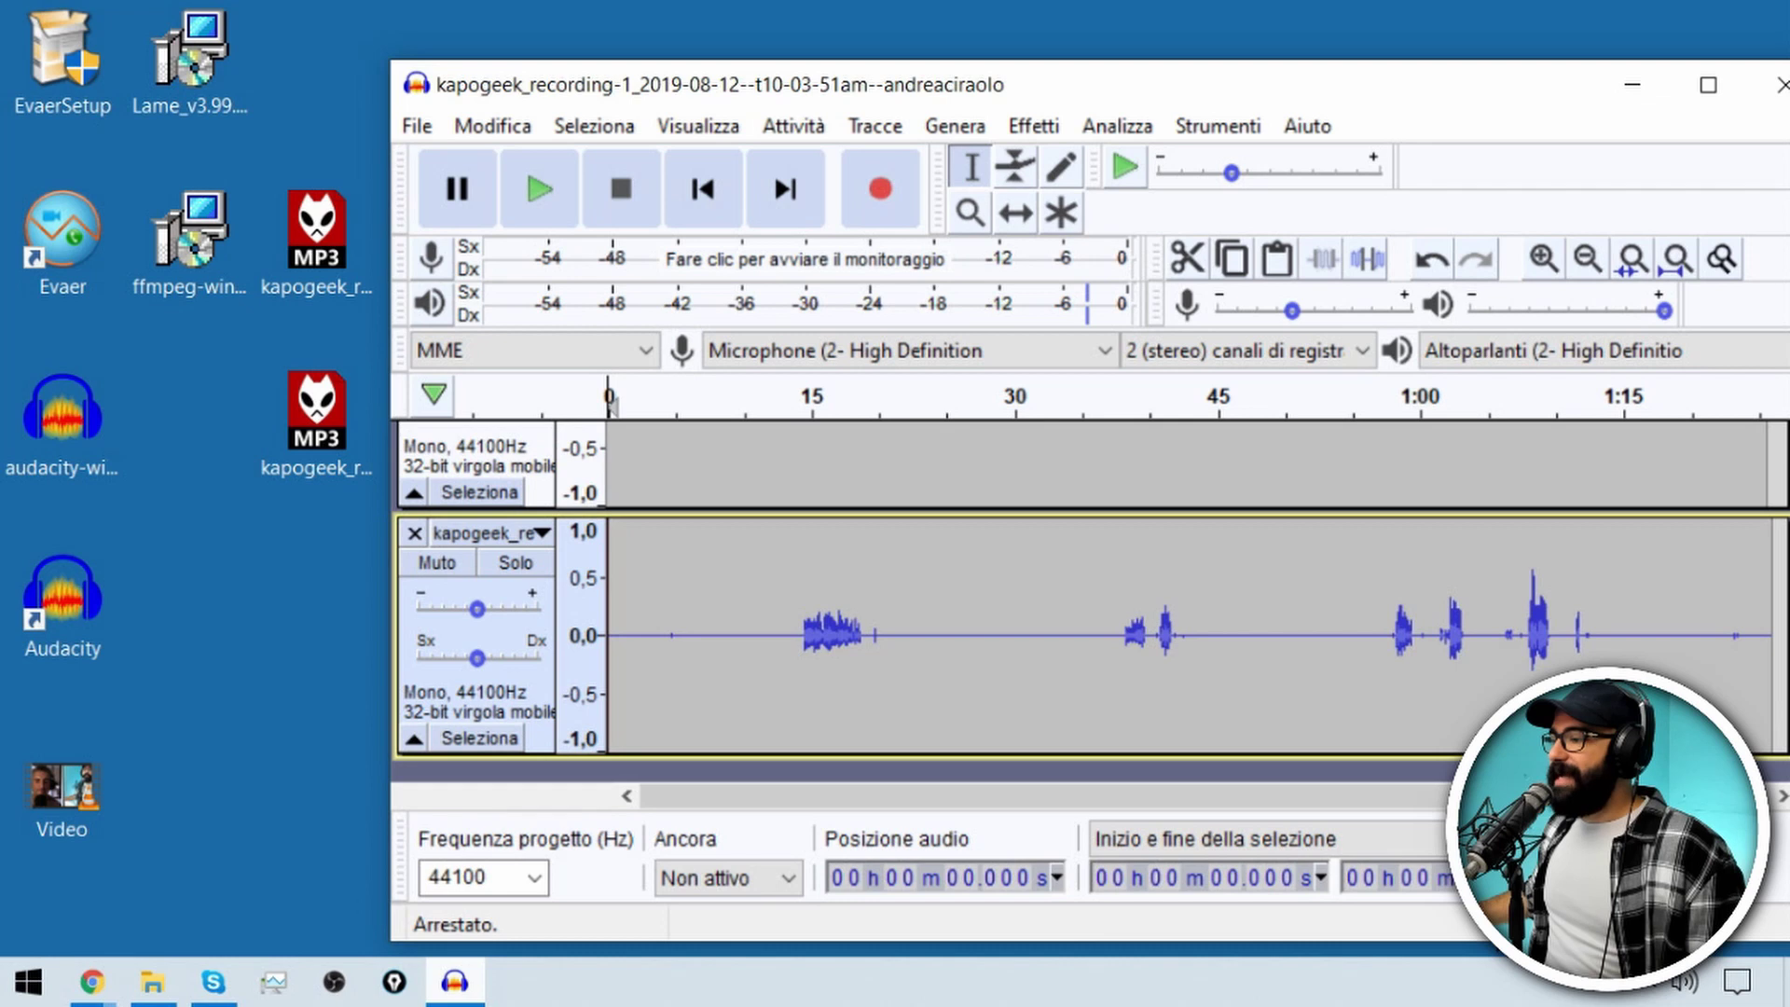
double_click(1110, 81)
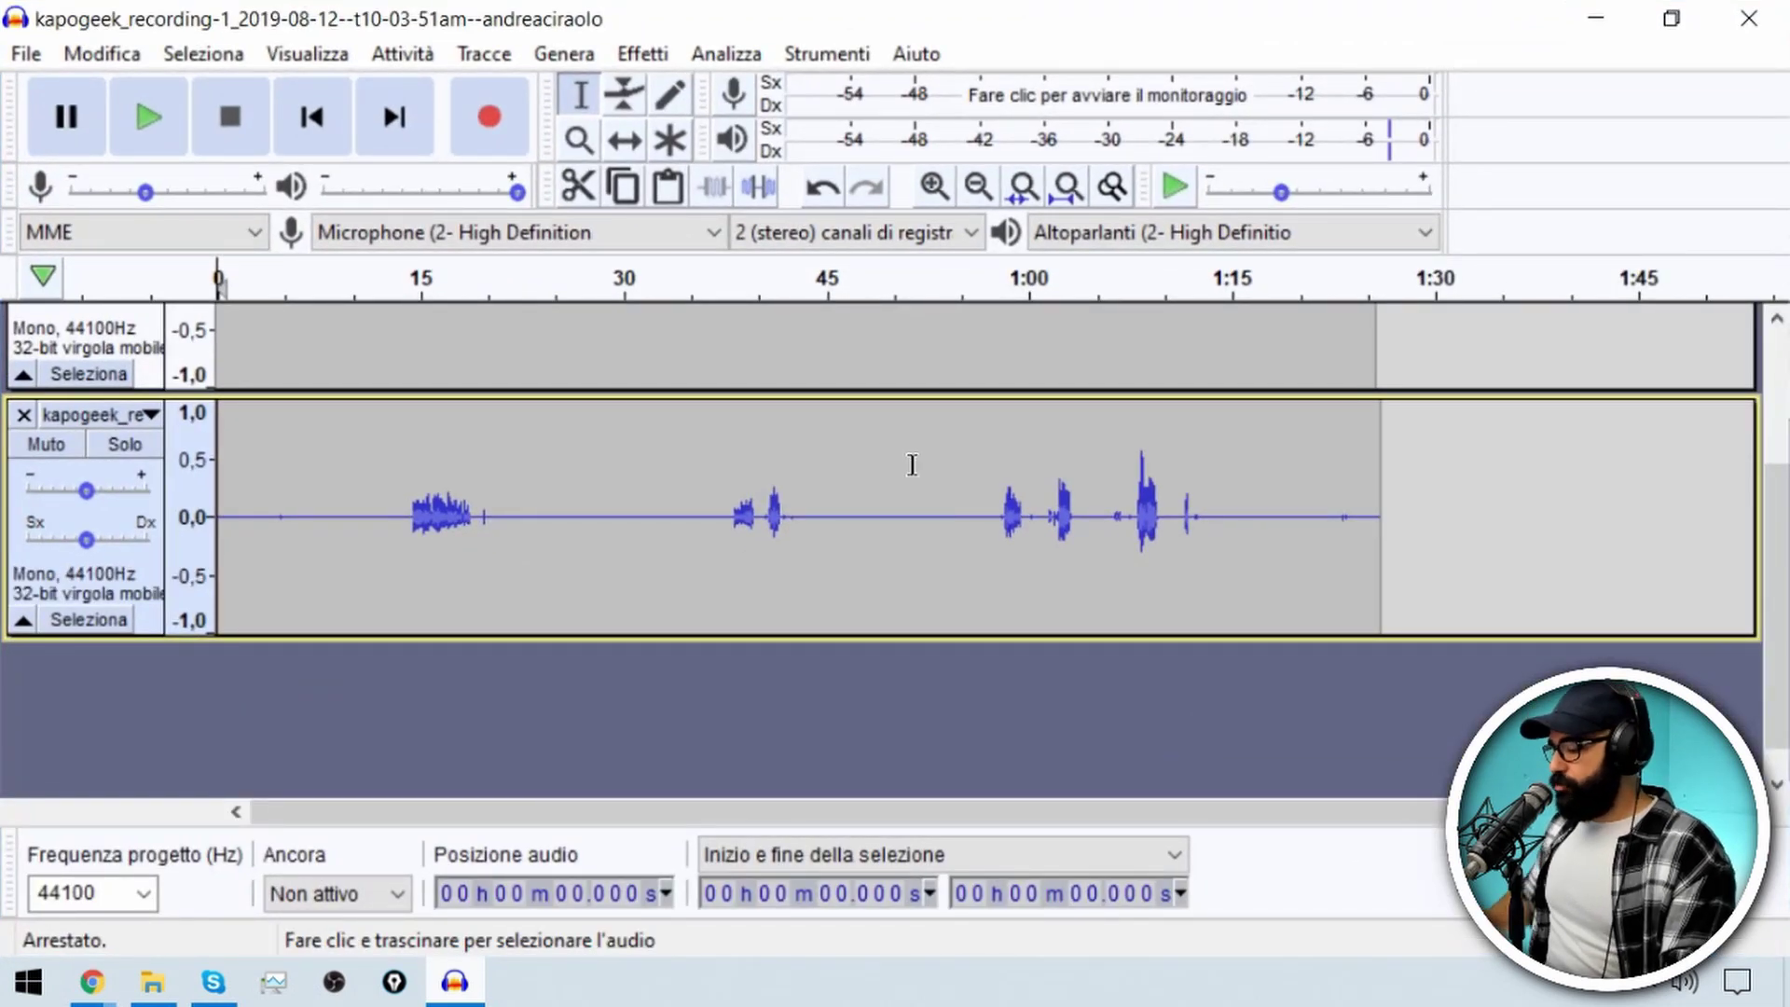
- Fit both imported tracks in view, compare where they end on the timeline, and minimize Audacity
key("ctrl+shift+f")
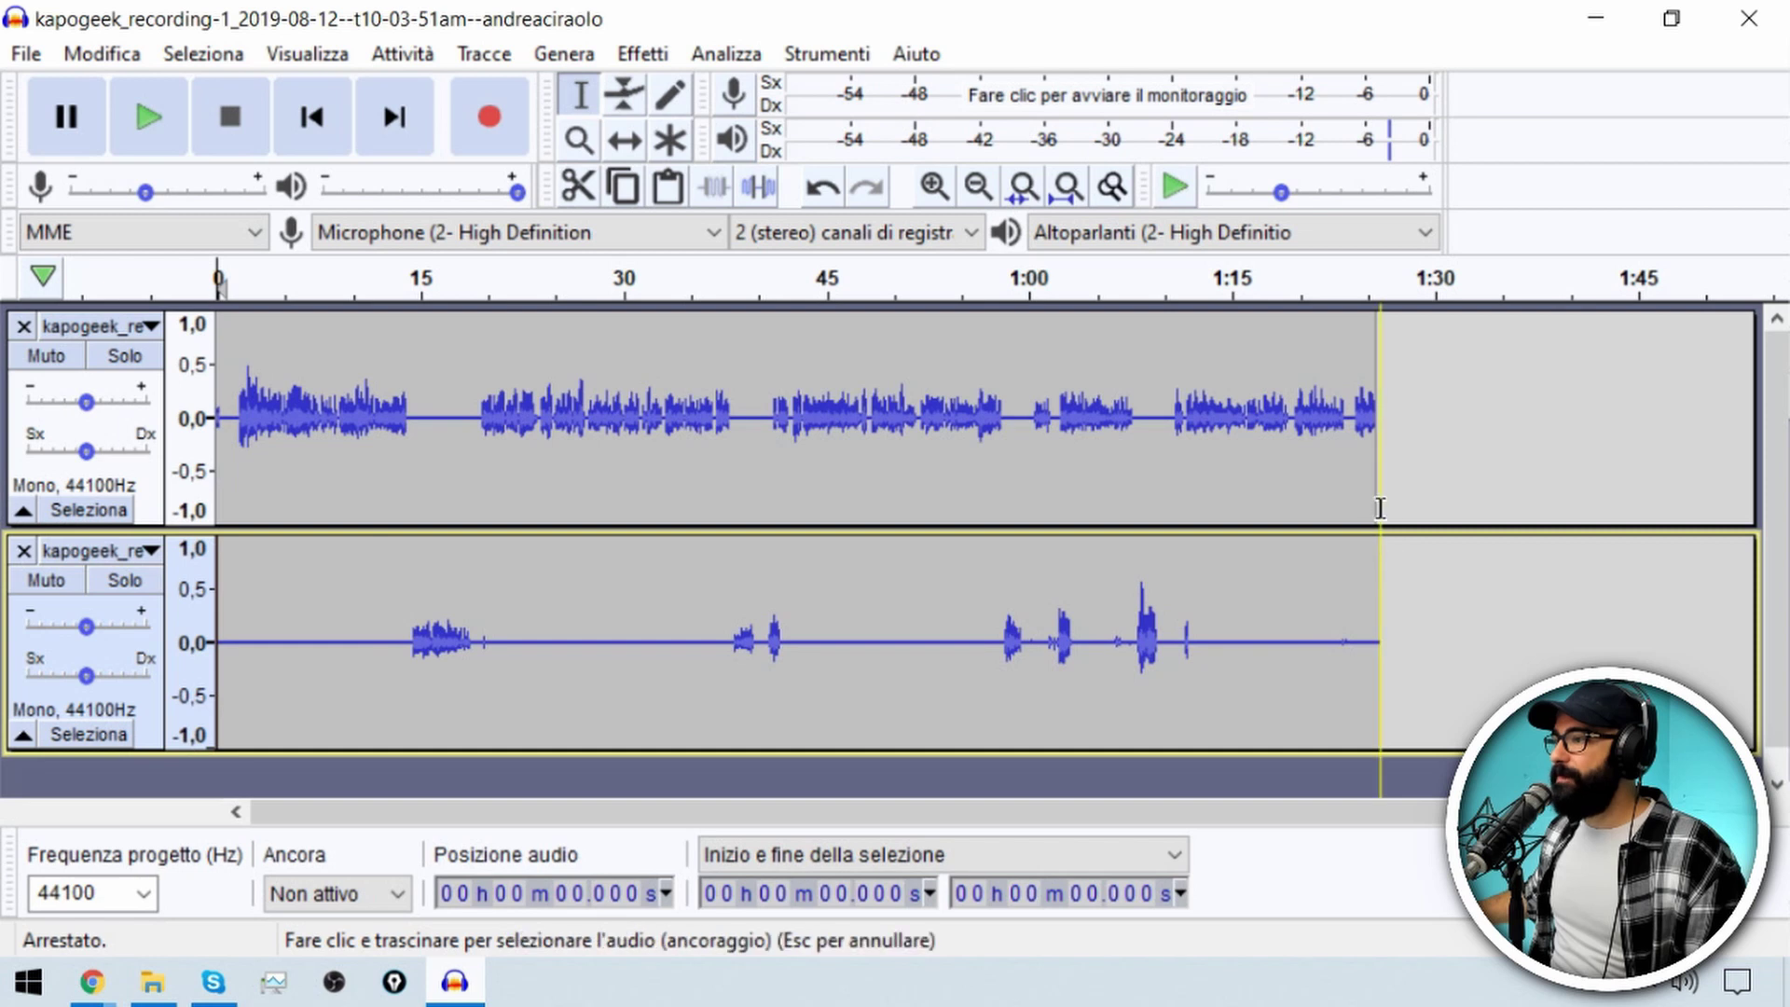
scroll(1379, 563, "up", 3, "ctrl")
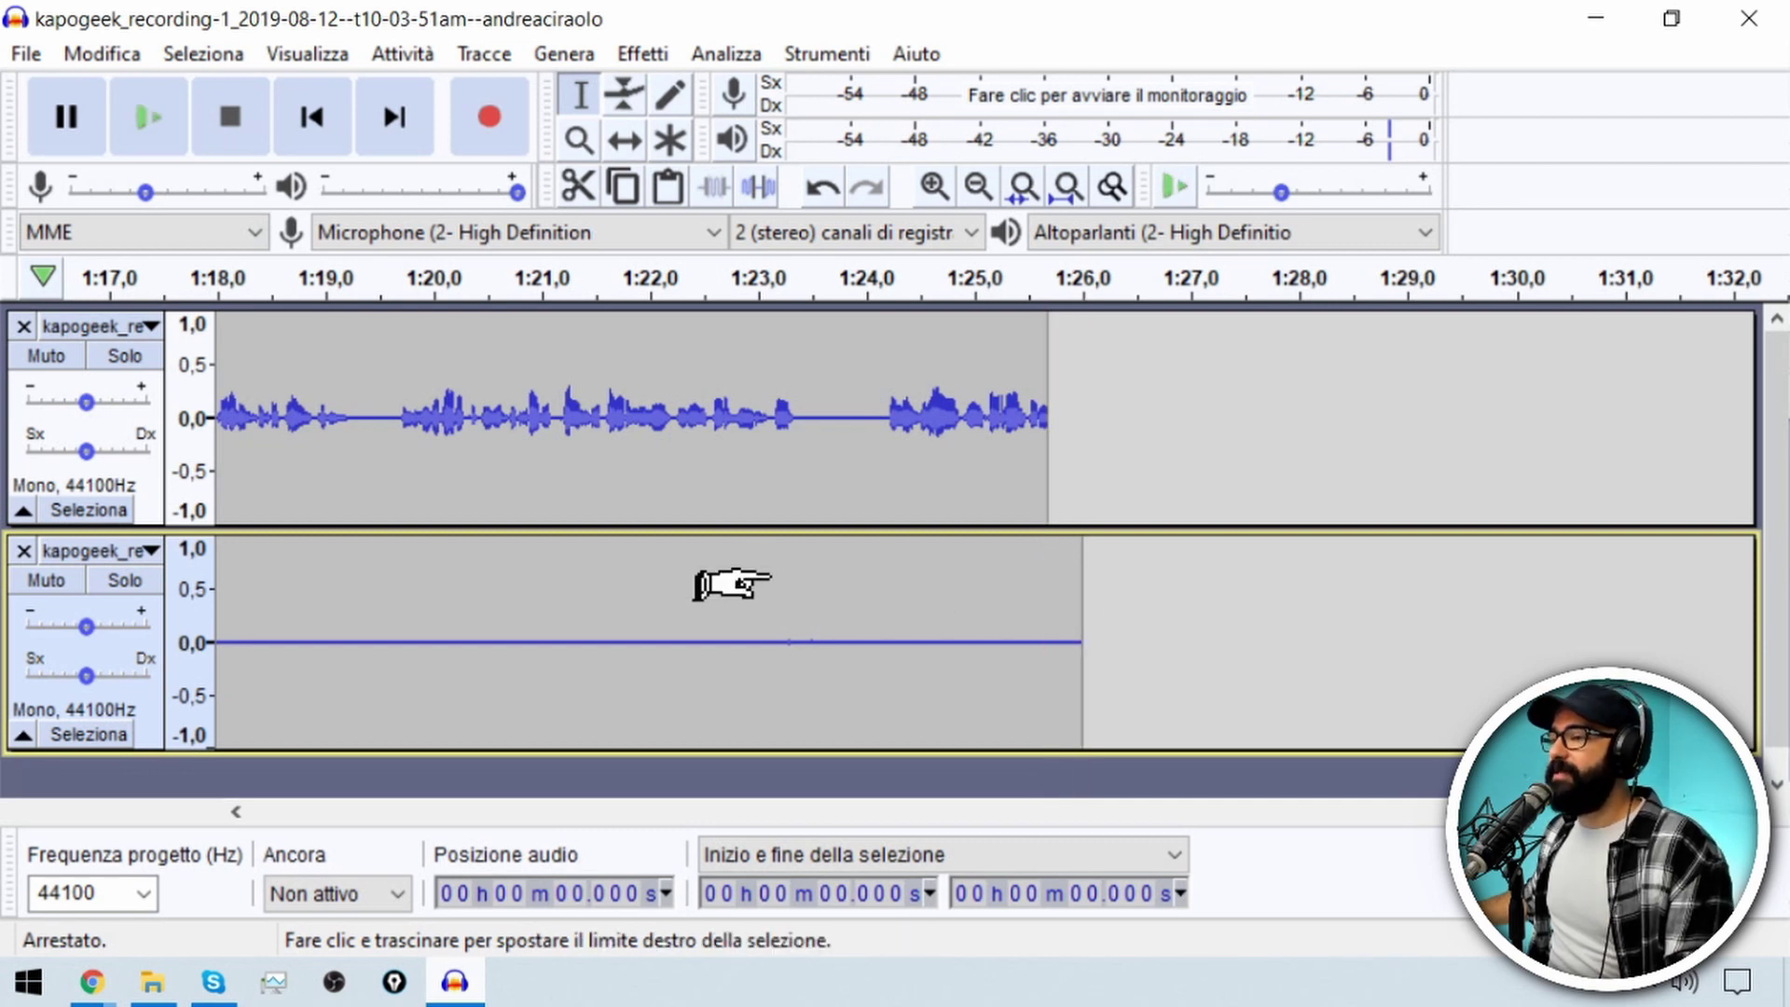
scroll(731, 584, "down", 1)
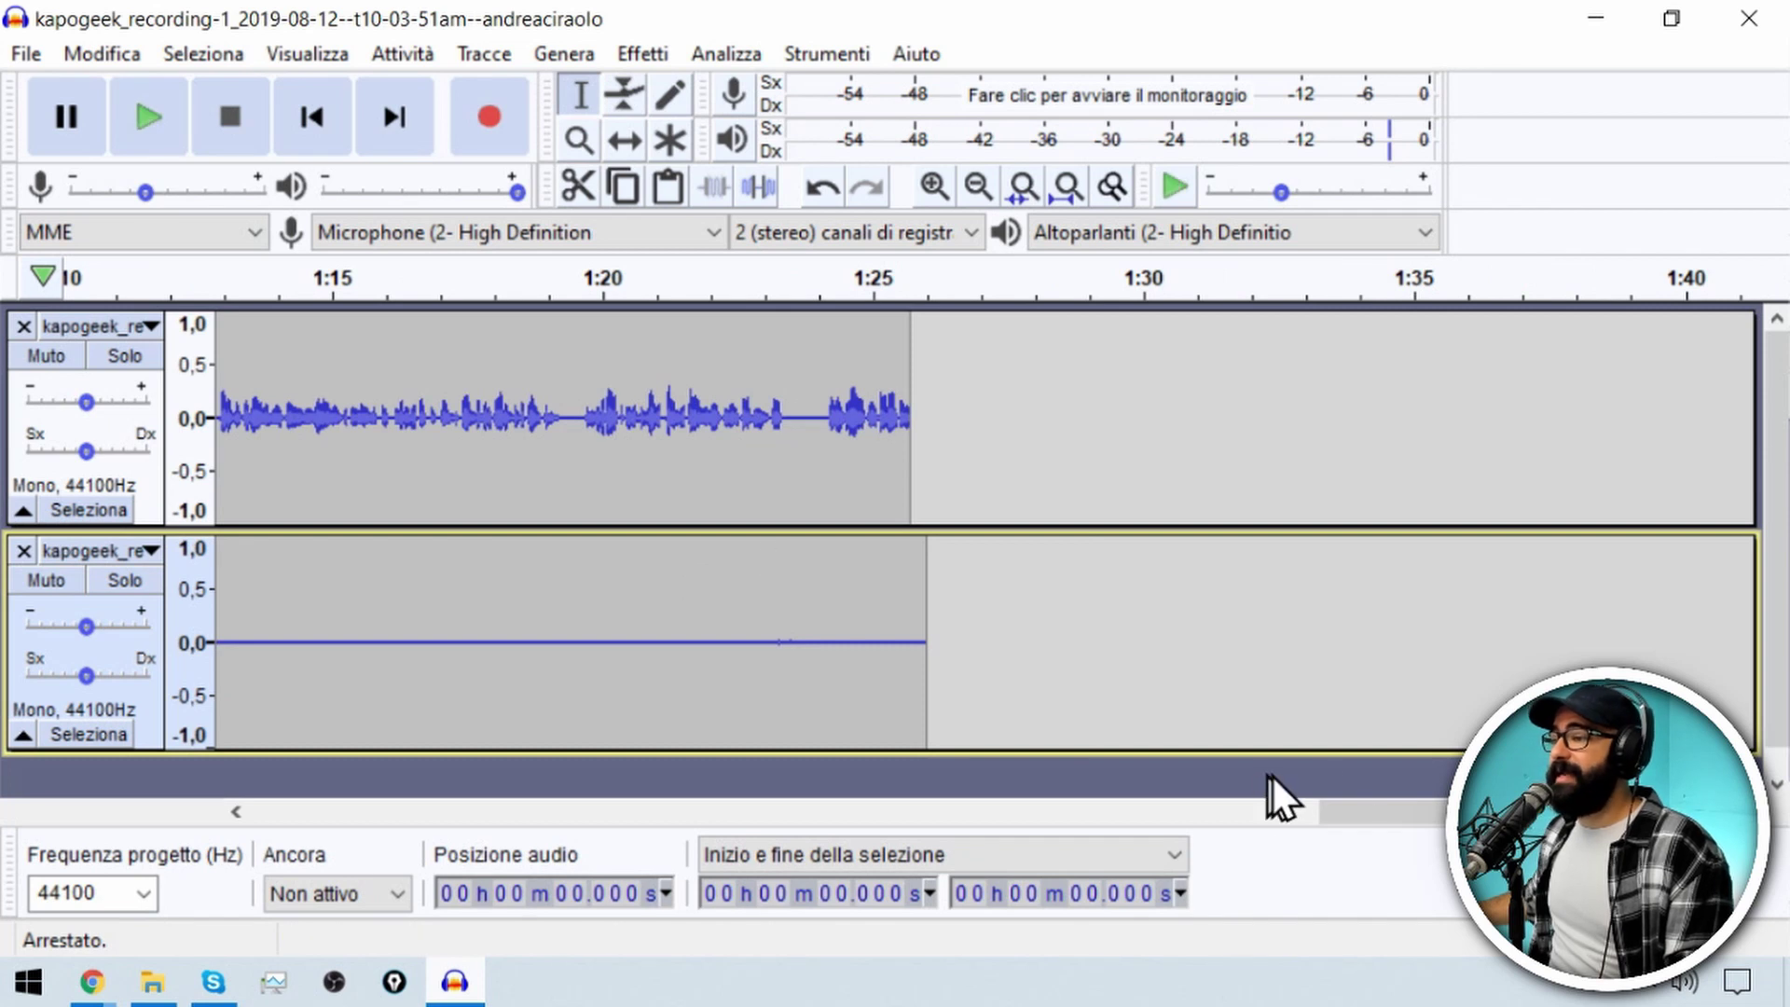
left_click_drag(1399, 807, 279, 830)
scroll(593, 631, "down", 2)
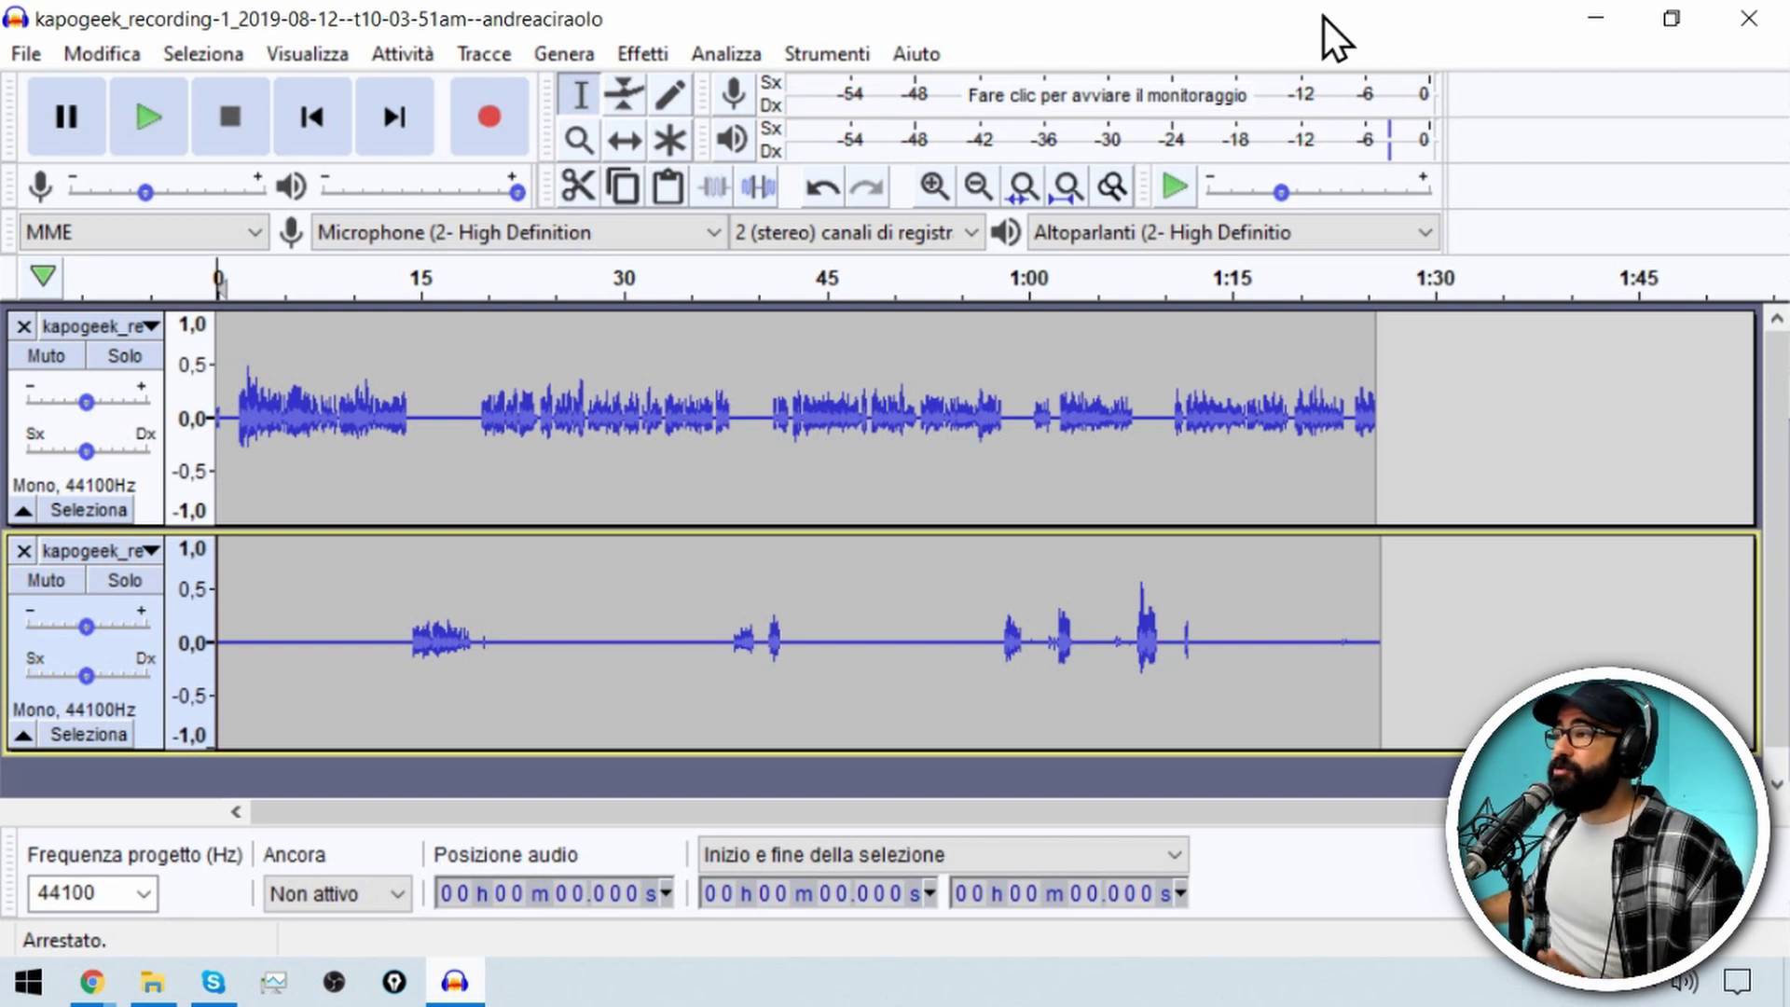
left_click(1576, 21)
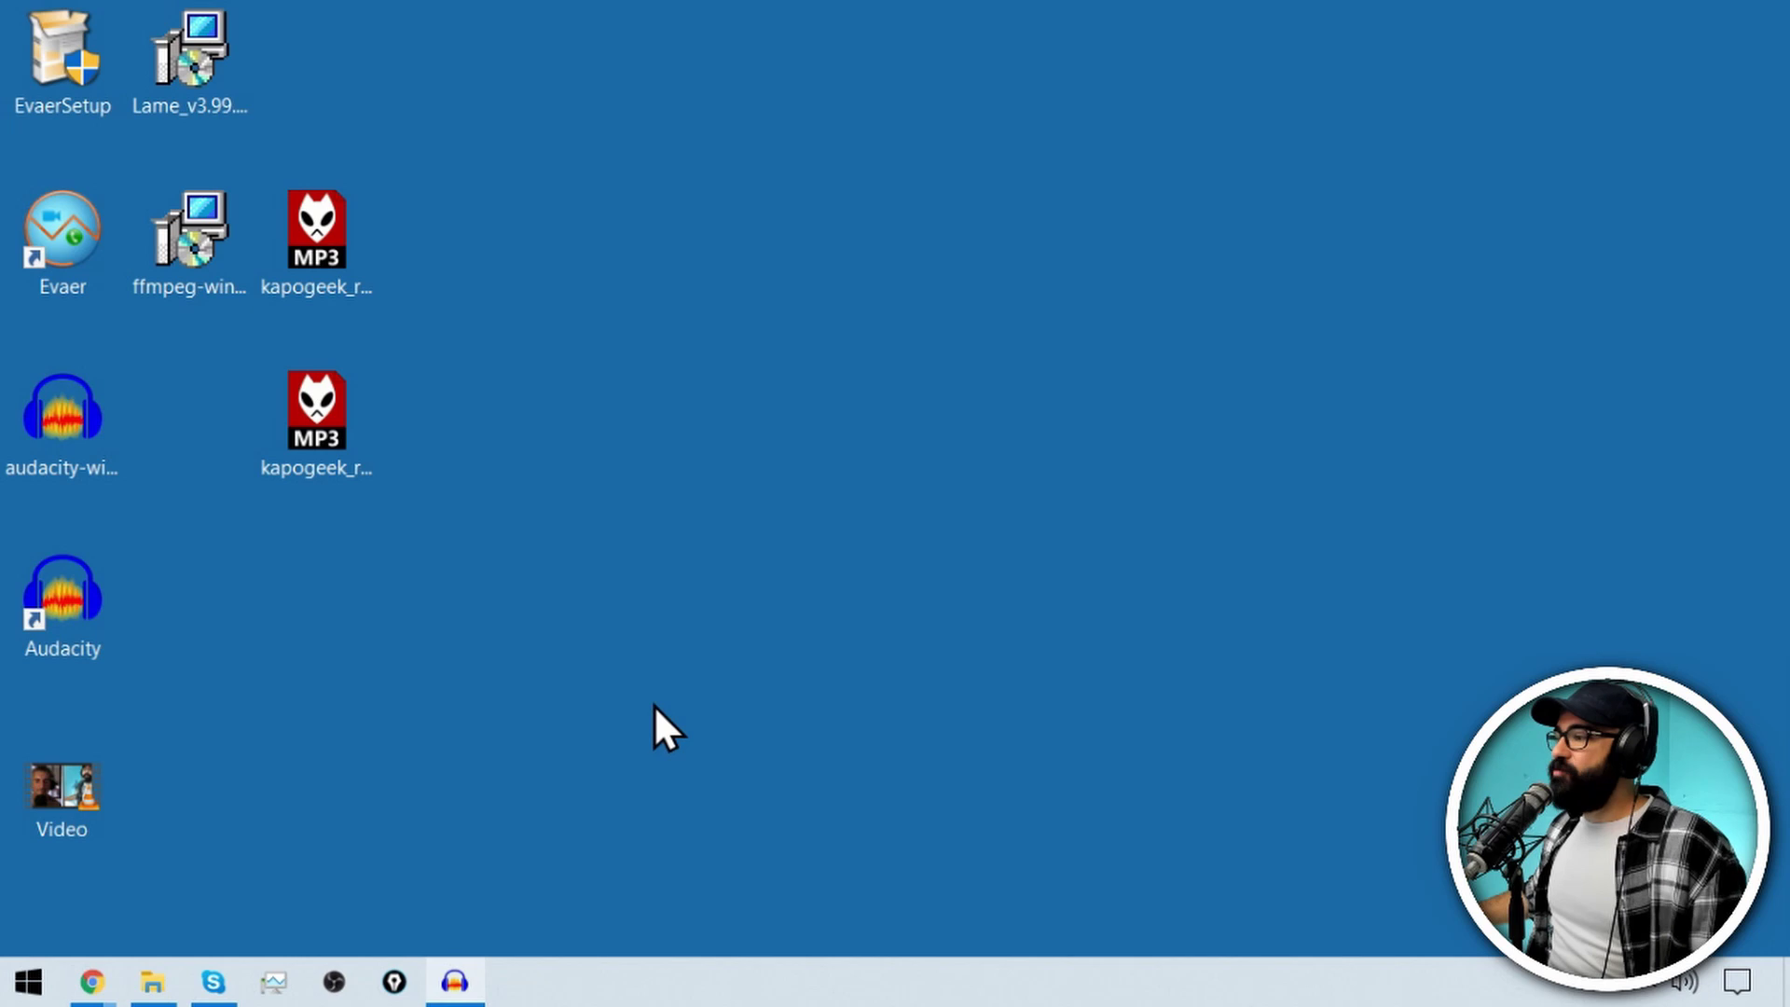
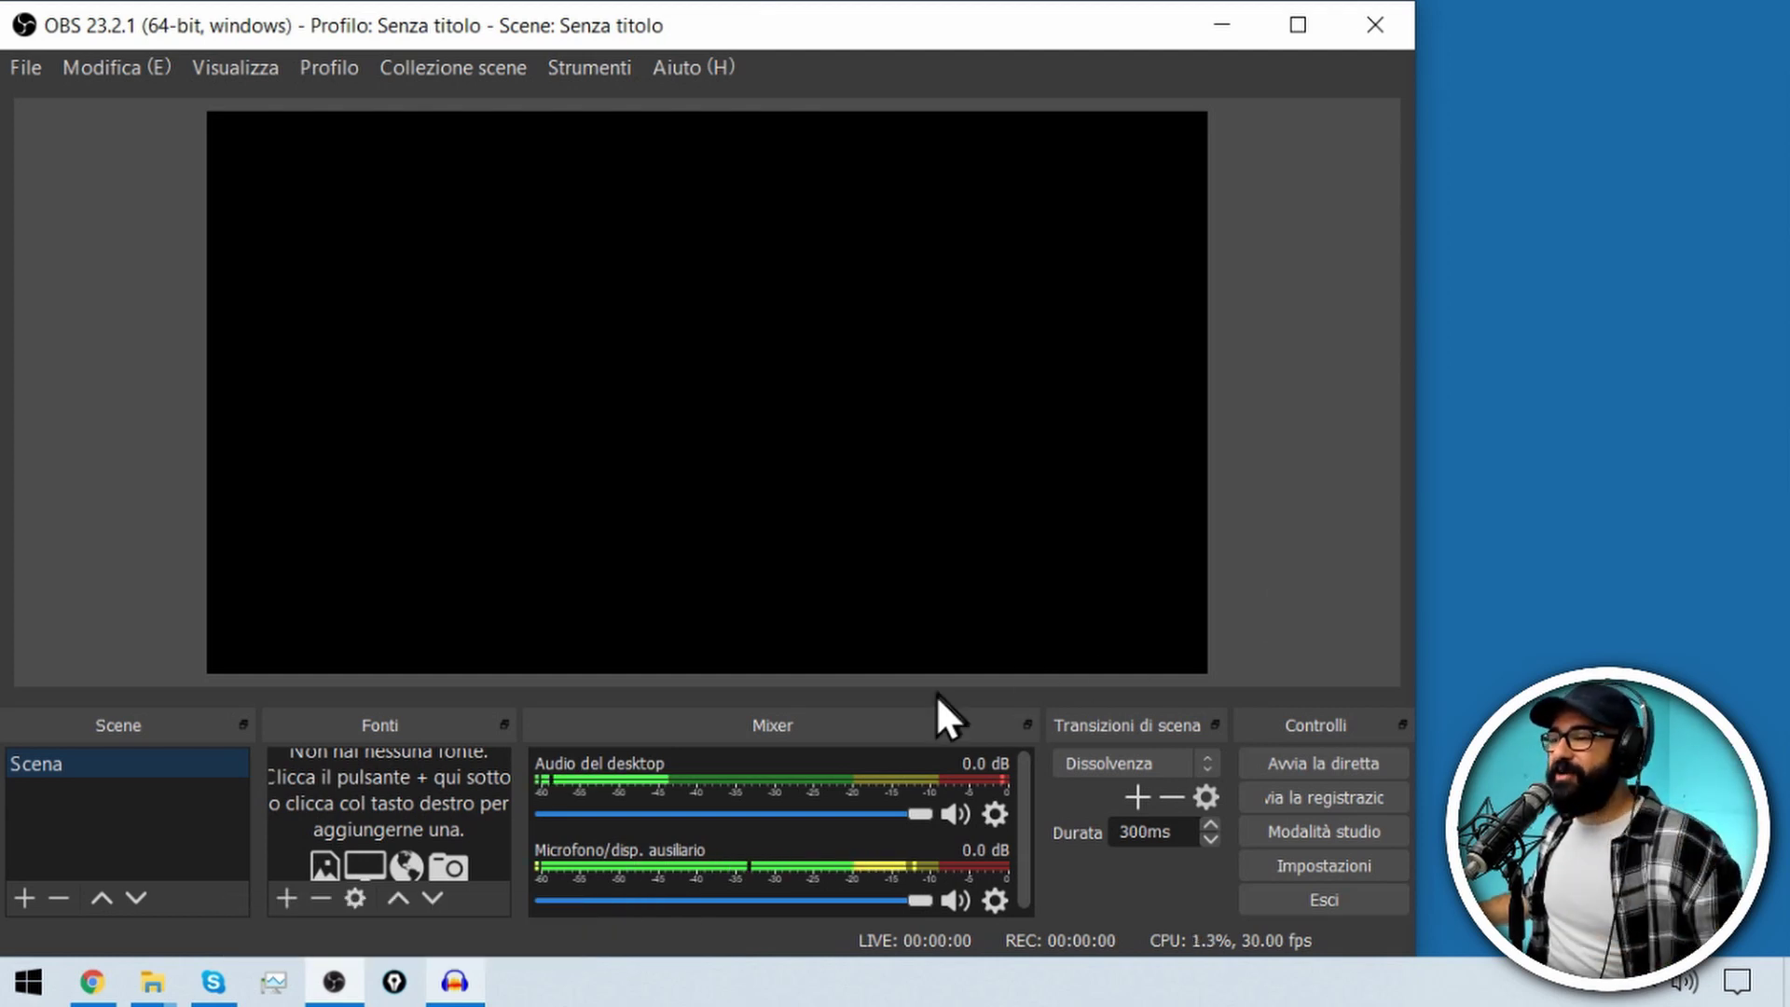
- Shrink the OBS preview to give the mixer and other docks more height, and switch to the OBS website in Chrome
left_click_drag(911, 701, 939, 508)
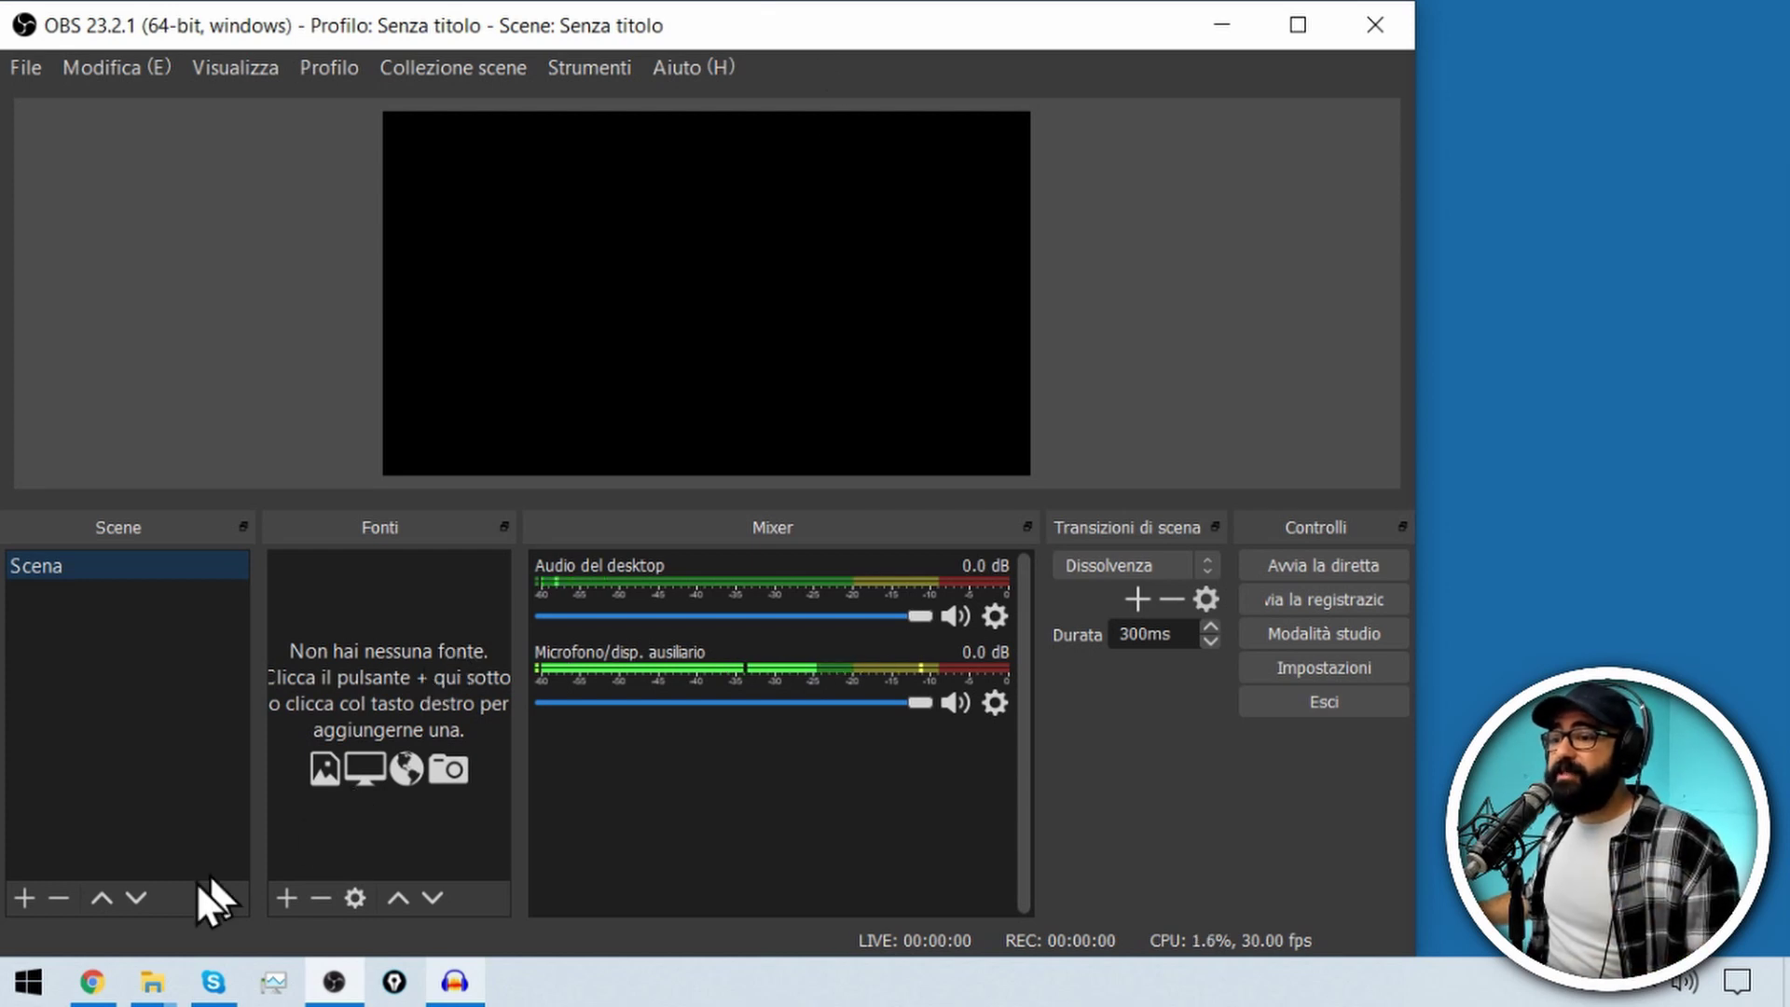
left_click(94, 965)
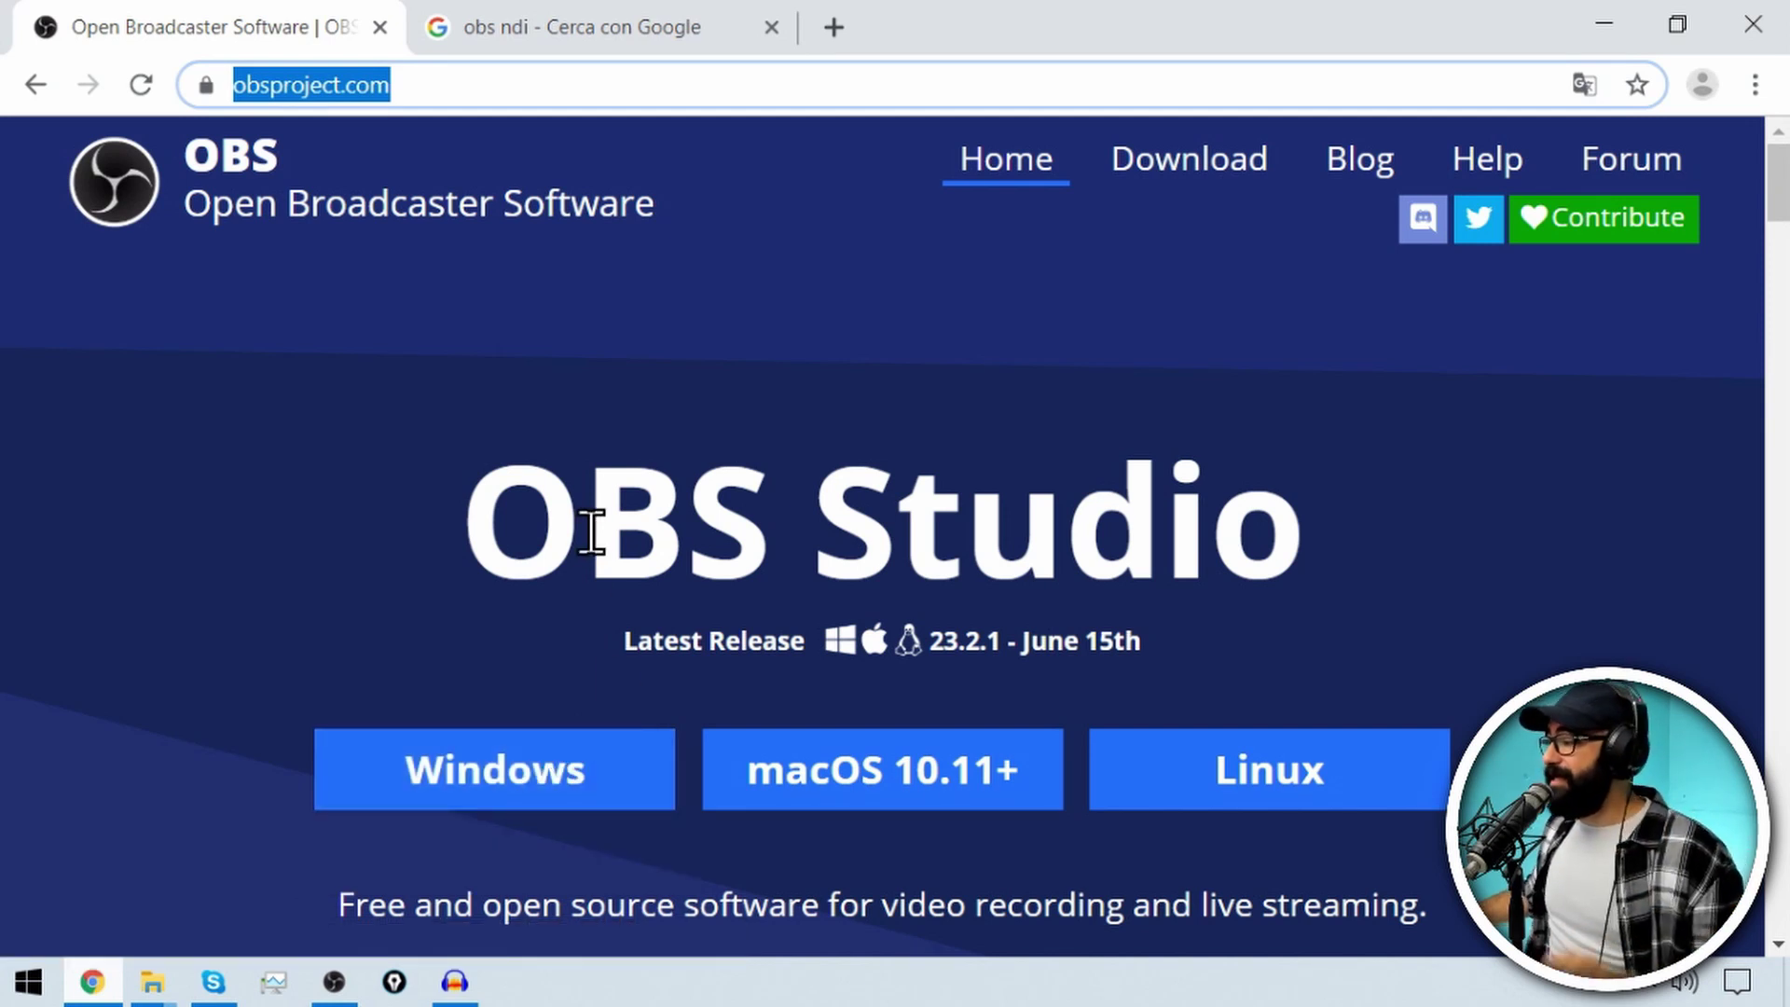
- Open the obs-ndi NewTek NDI plugin page from the Google results for "obs ndi" and accept the site's cookies
left_click(524, 21)
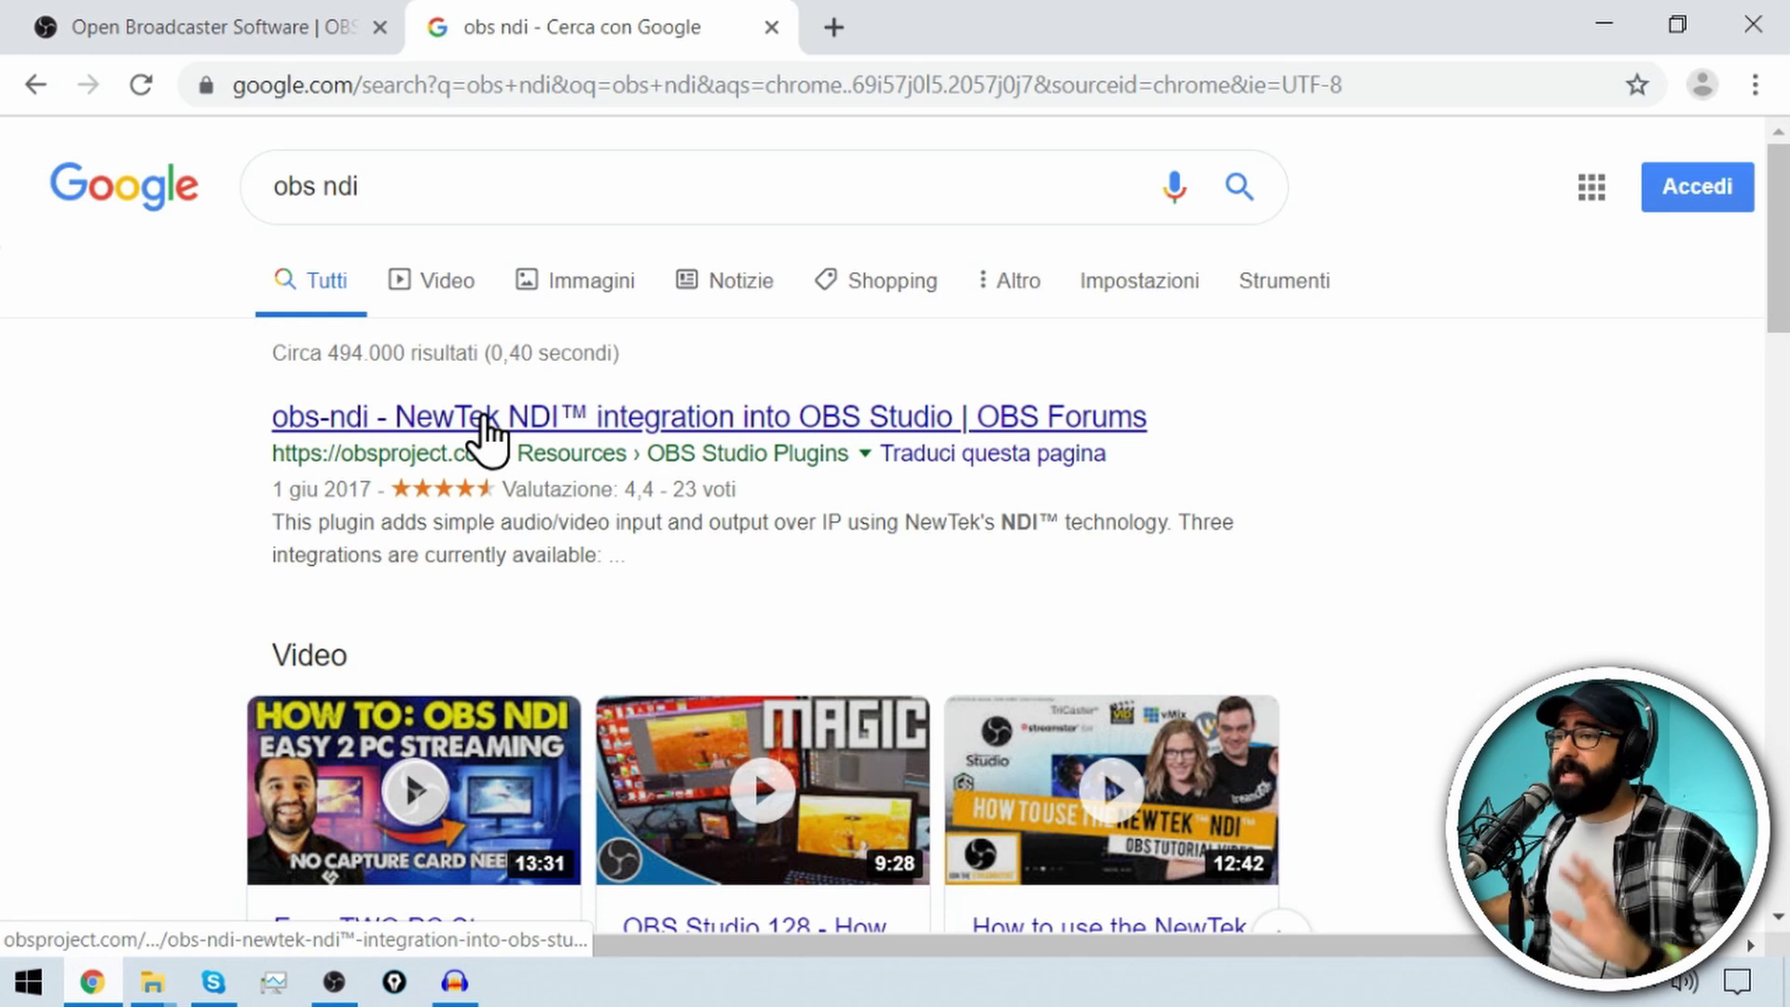
left_click(522, 416)
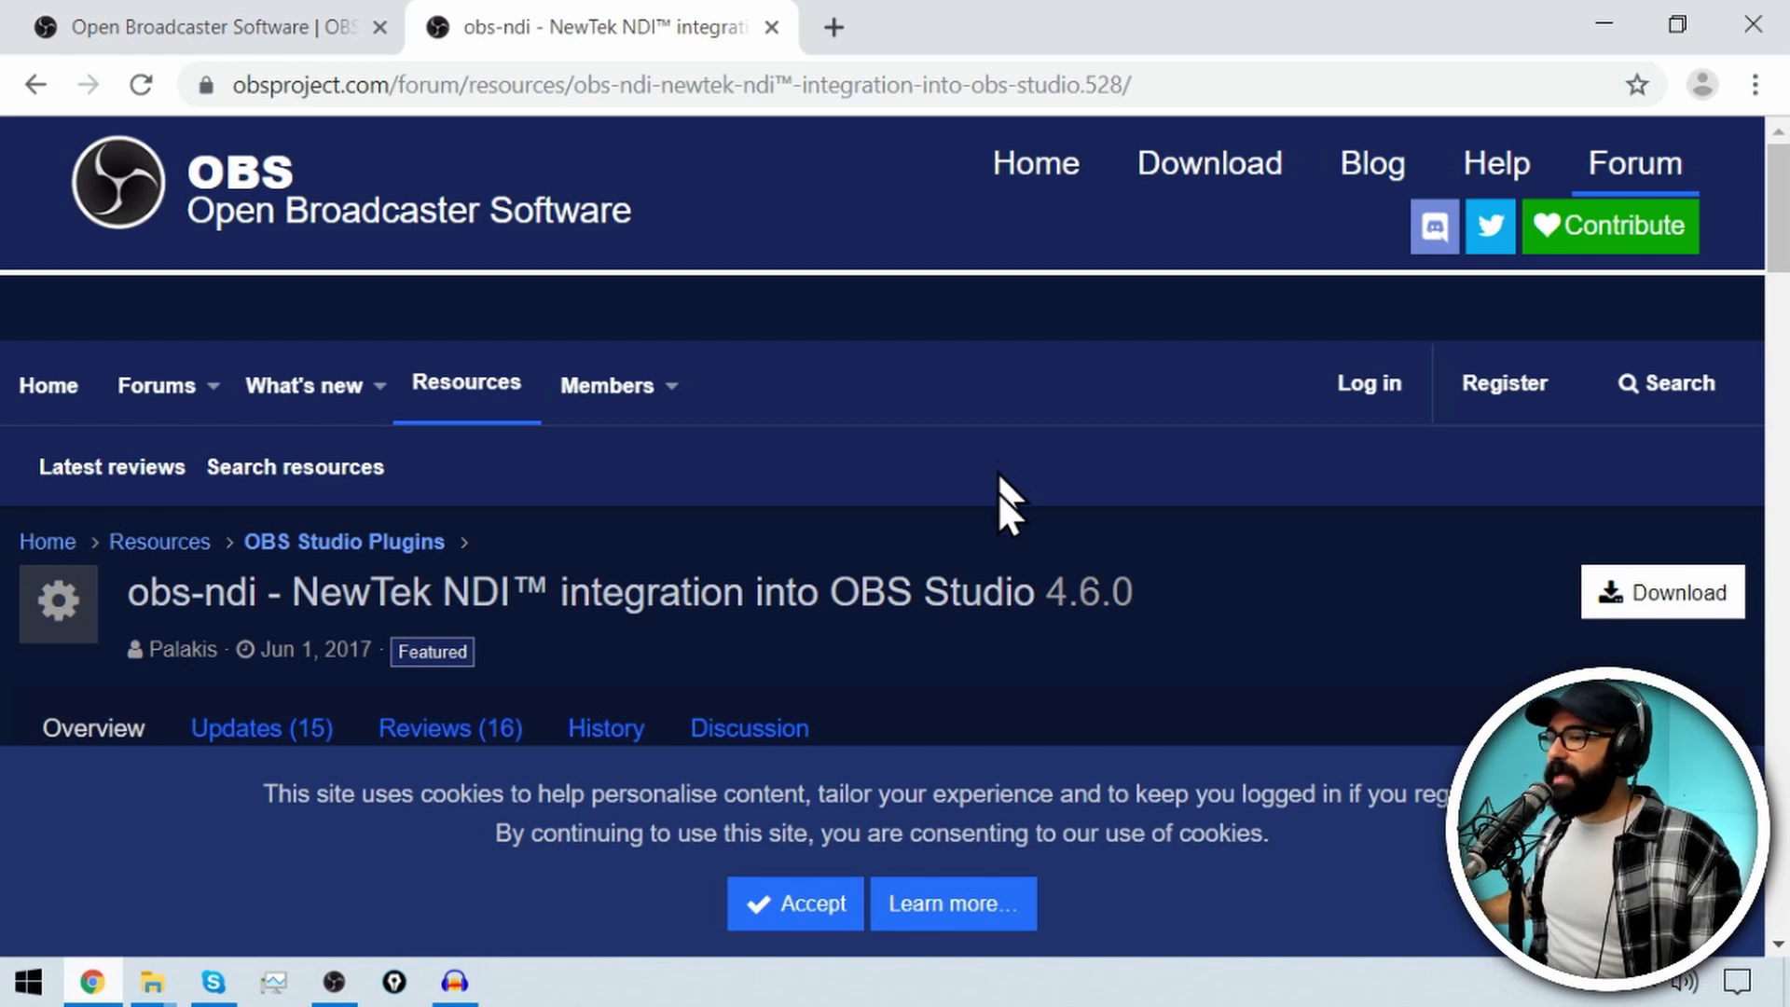
left_click(800, 907)
scroll(859, 690, "down", 3)
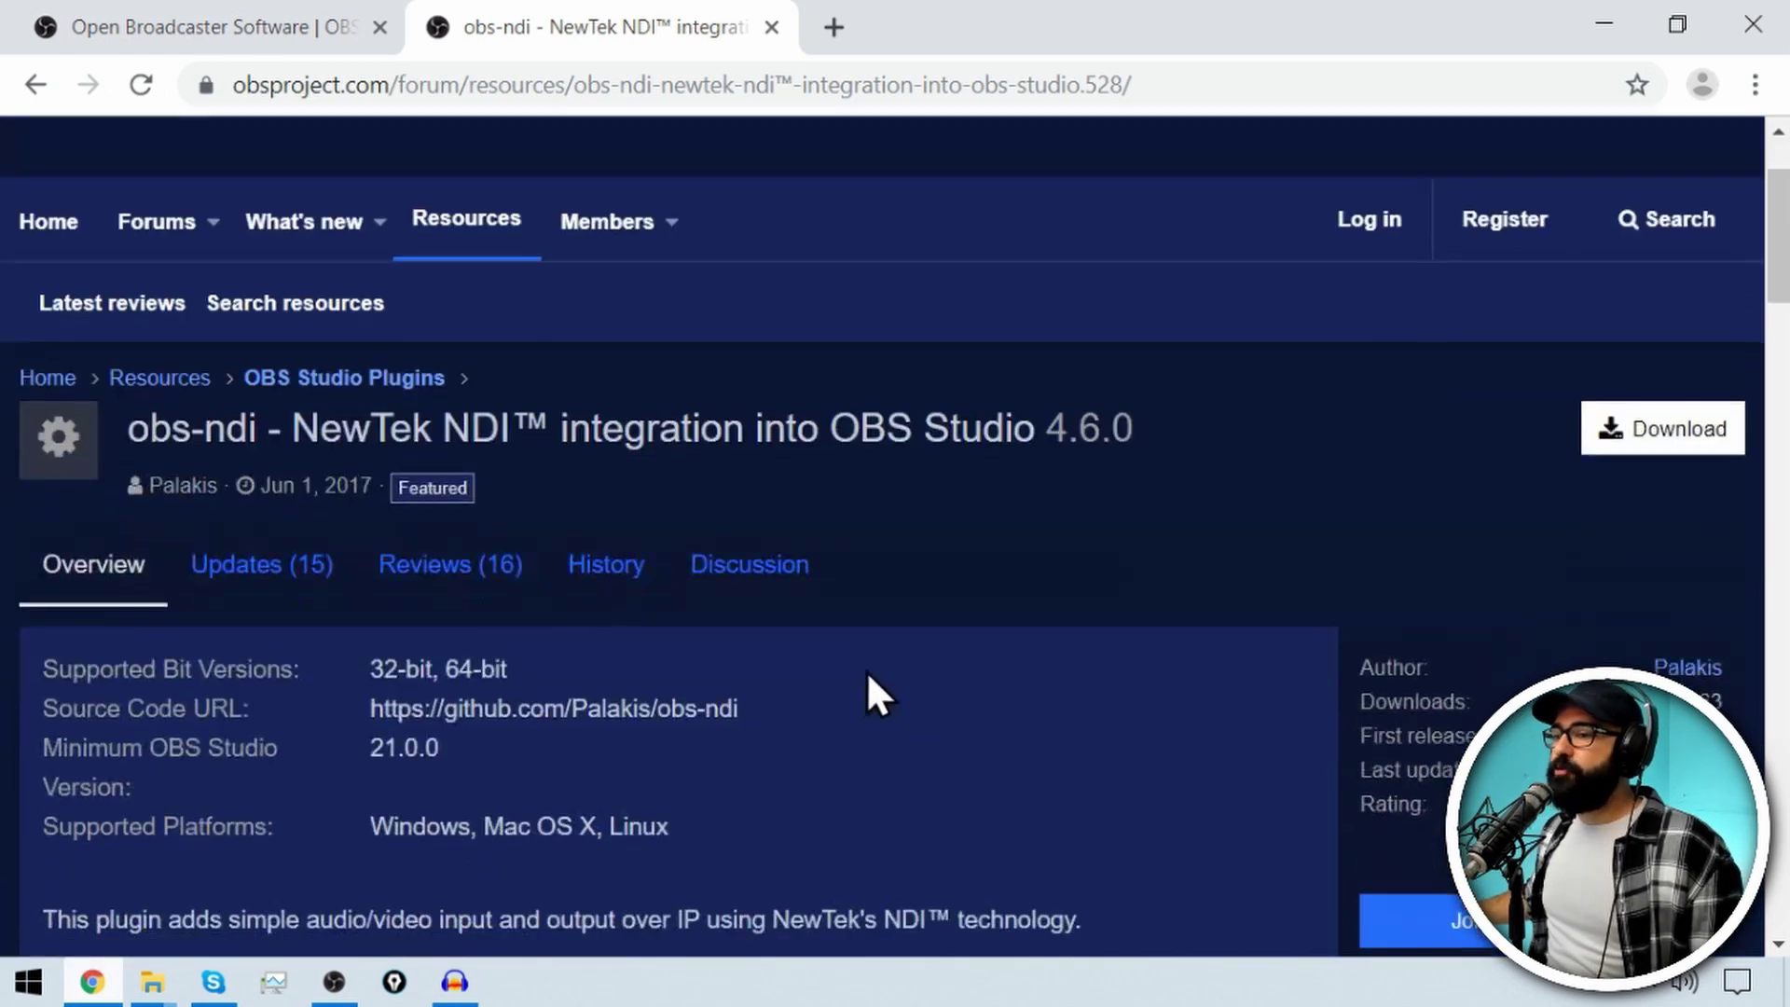
- Review the obs-ndi overview, its integrations and supported platforms, and open the plugin's download page on GitHub
scroll(868, 674, "down", 4)
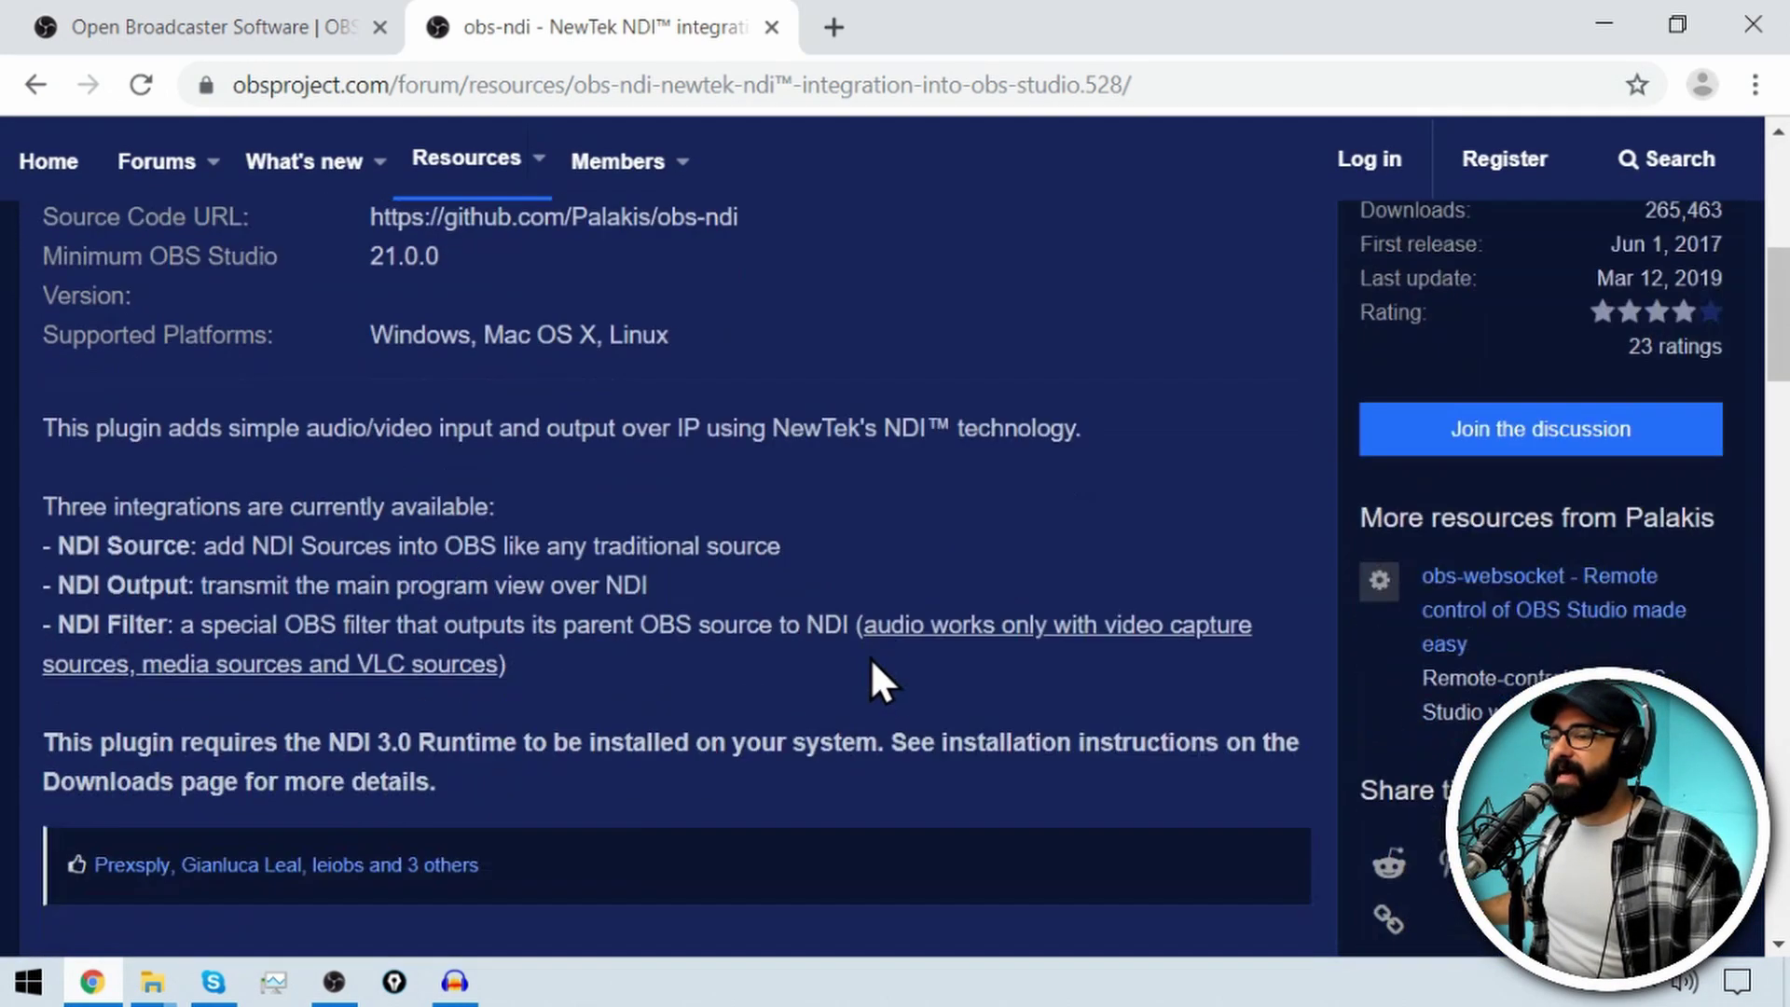
scroll(845, 667, "up", 2)
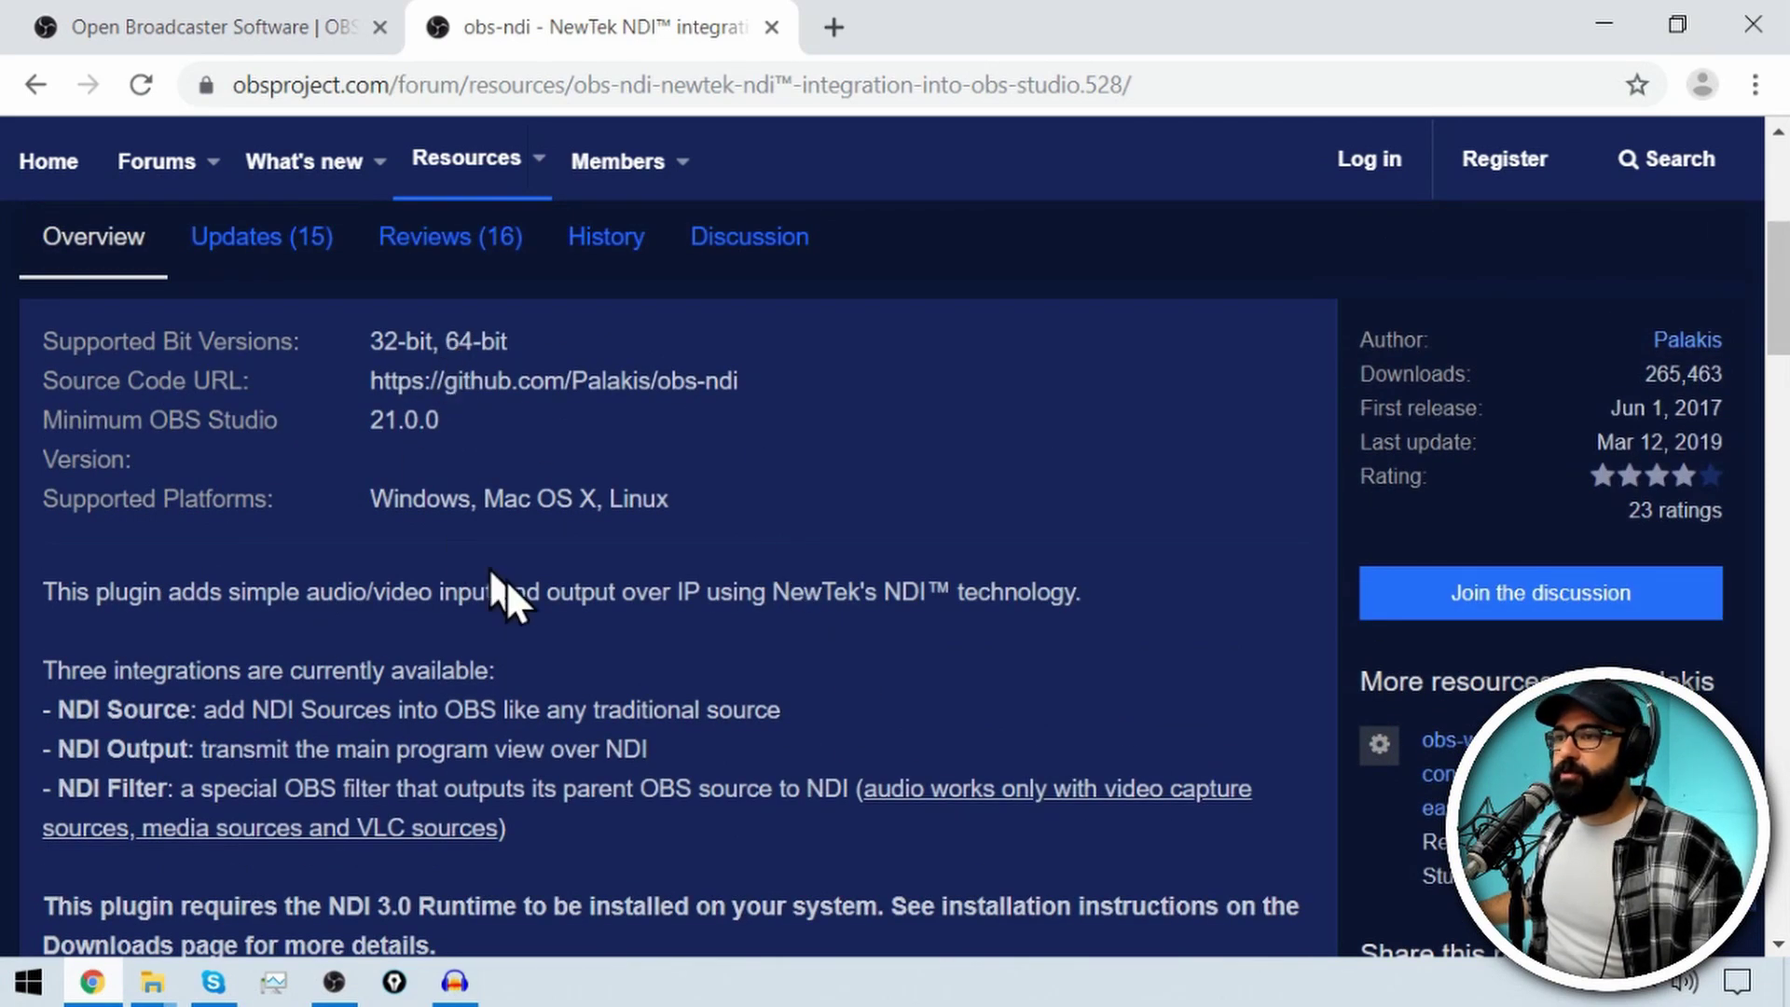
scroll(596, 692, "down", 3)
scroll(596, 692, "up", 5)
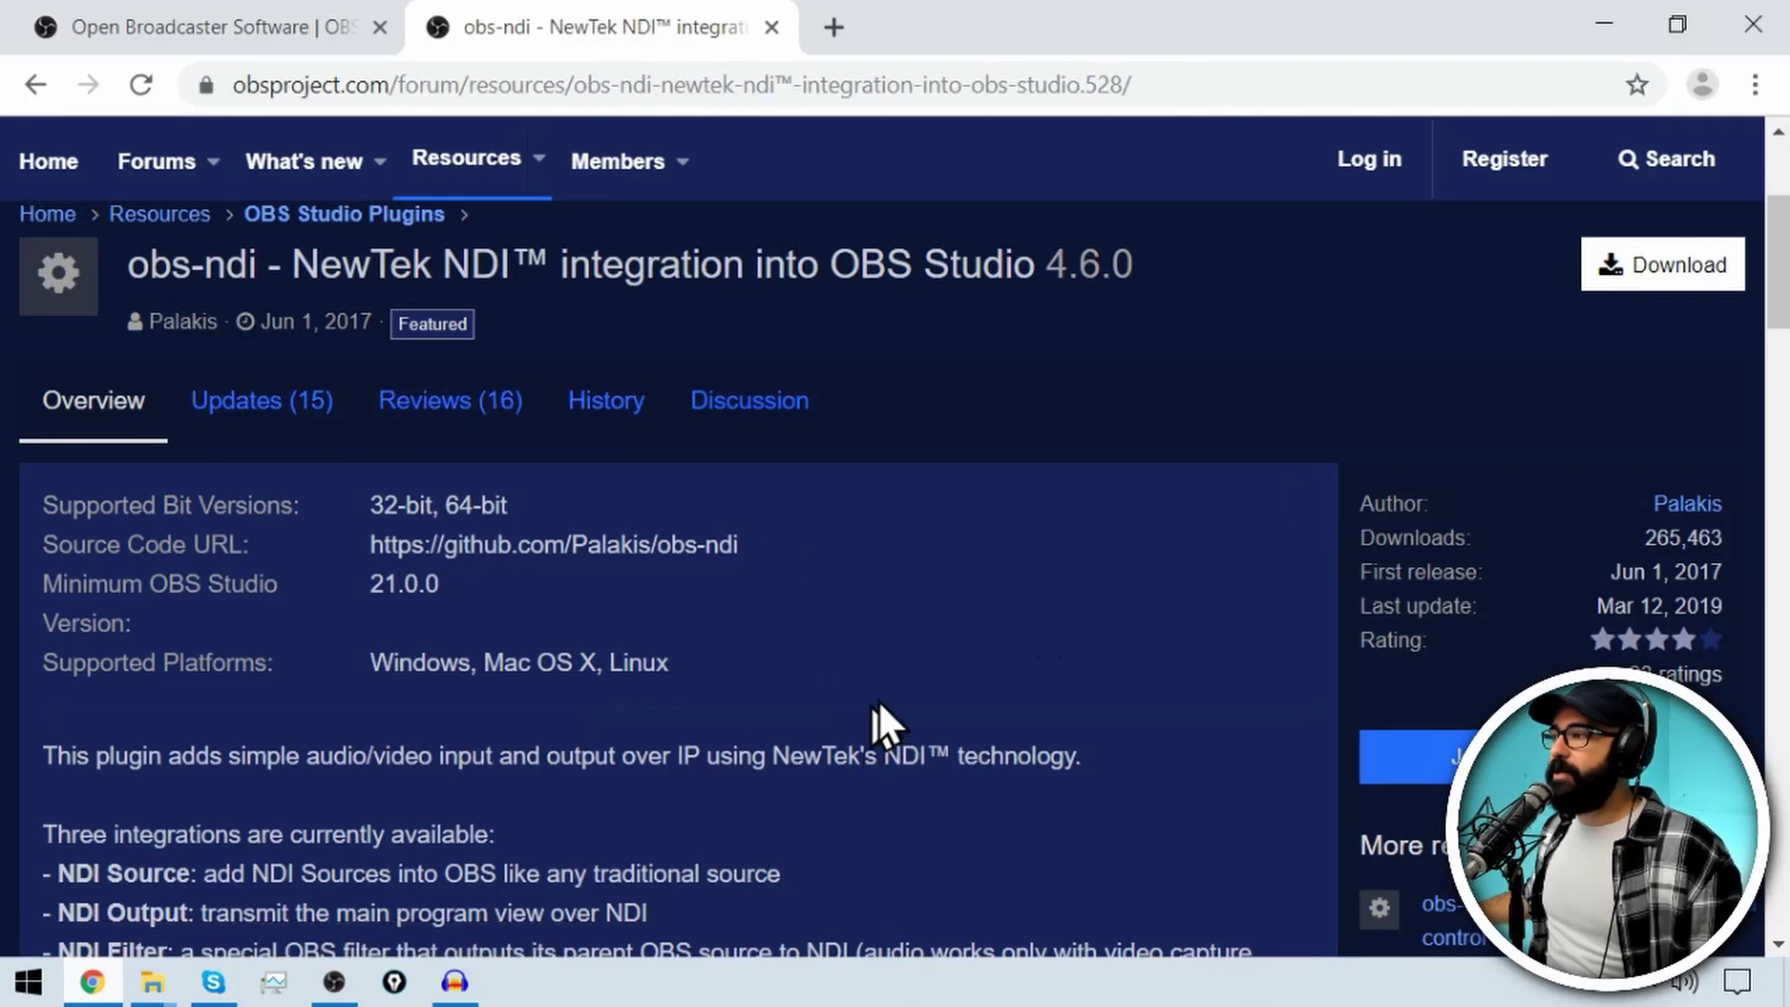
left_click(1708, 293)
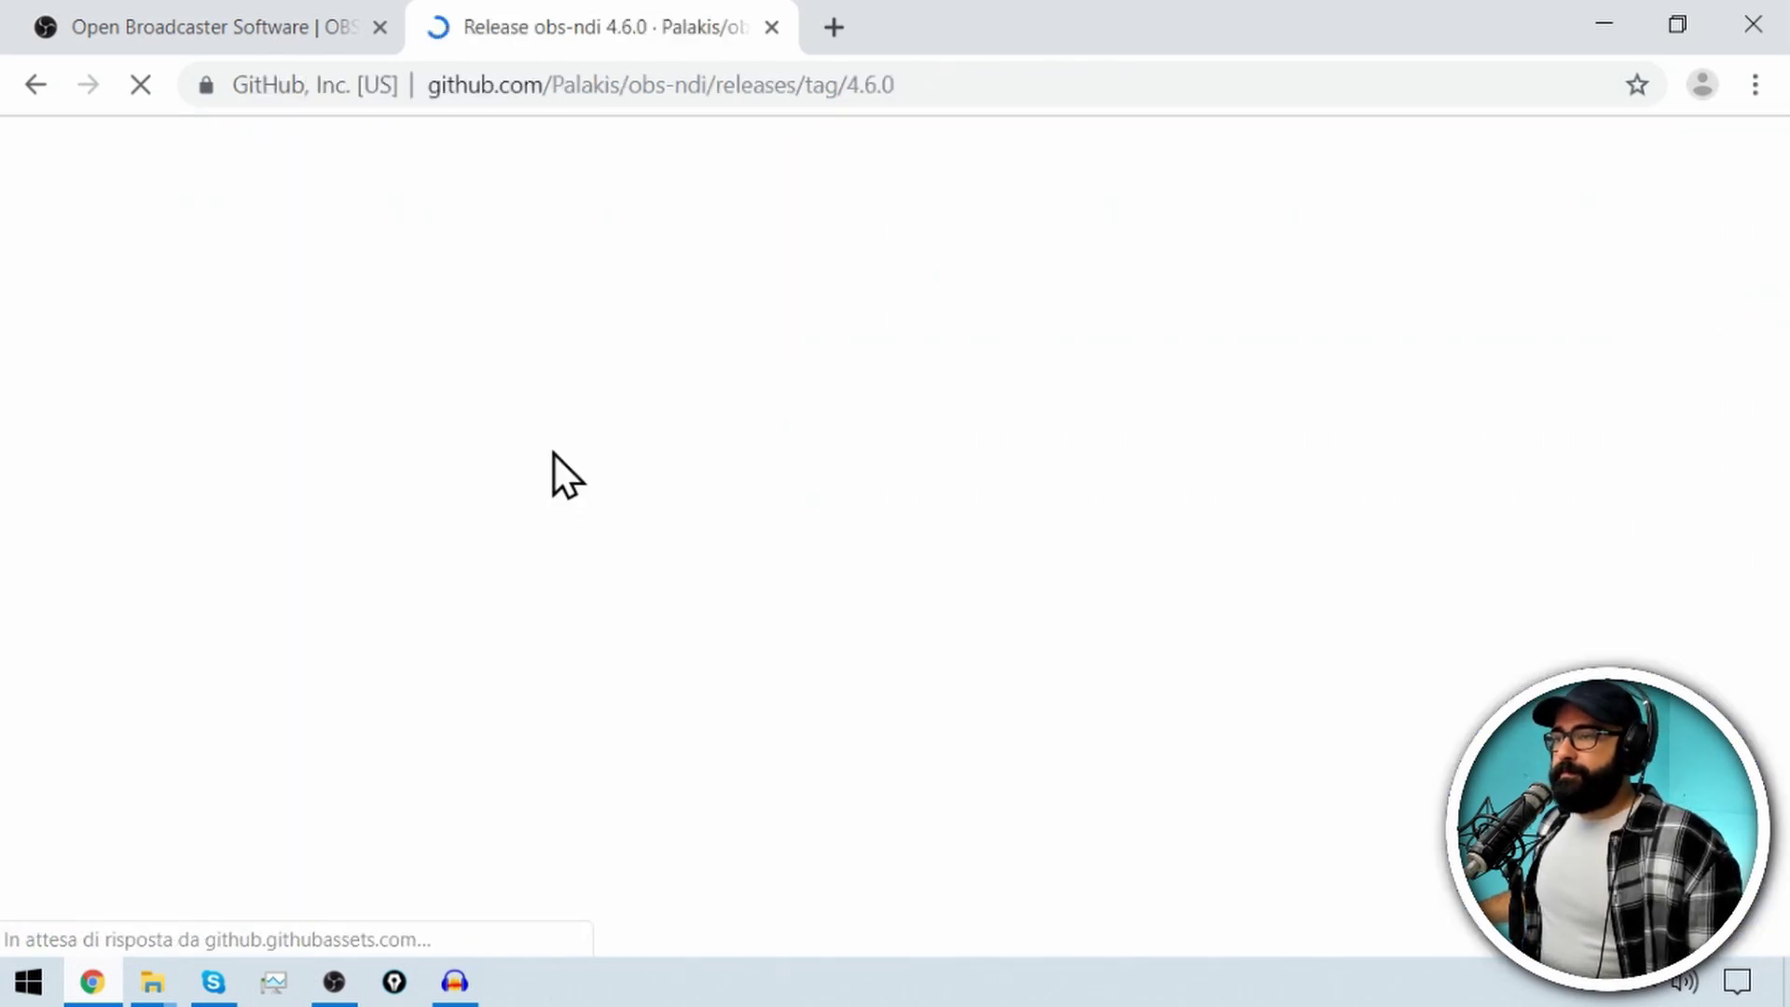
- Examine the obs-ndi 4.6.0 release page for its changes, the install instructions per operating system and the downloadable assets
scroll(578, 737, "down", 2)
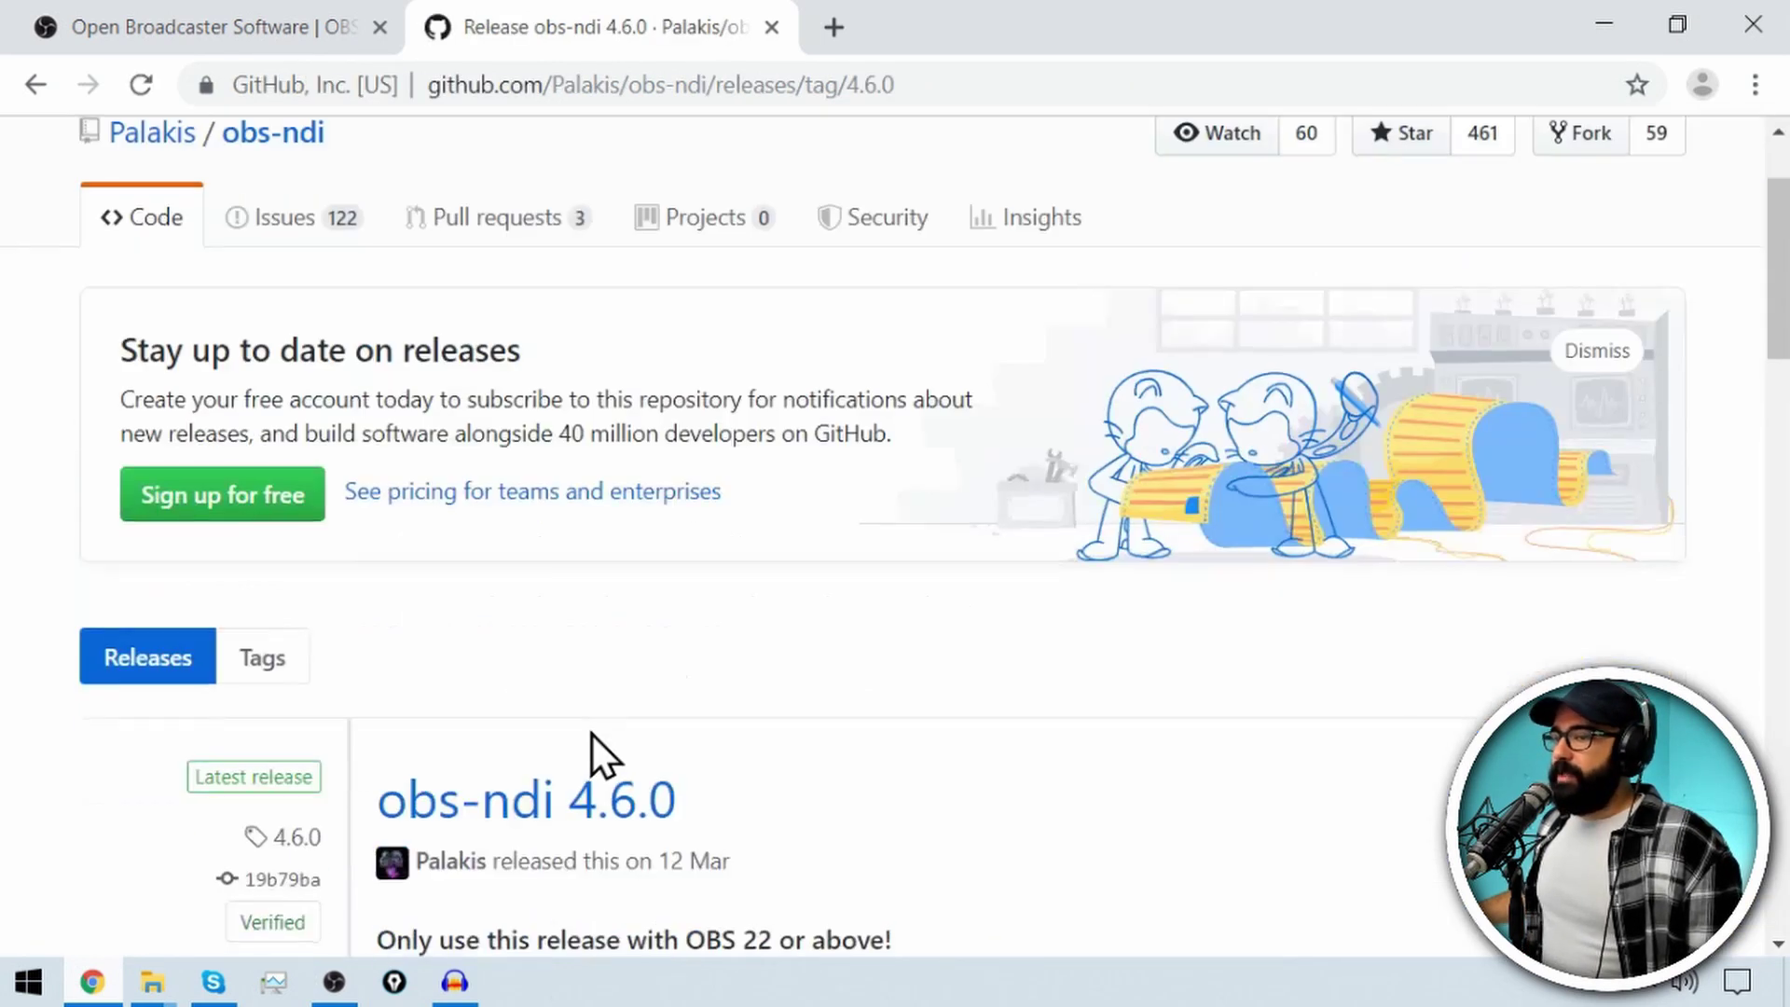
scroll(653, 560, "up", 2)
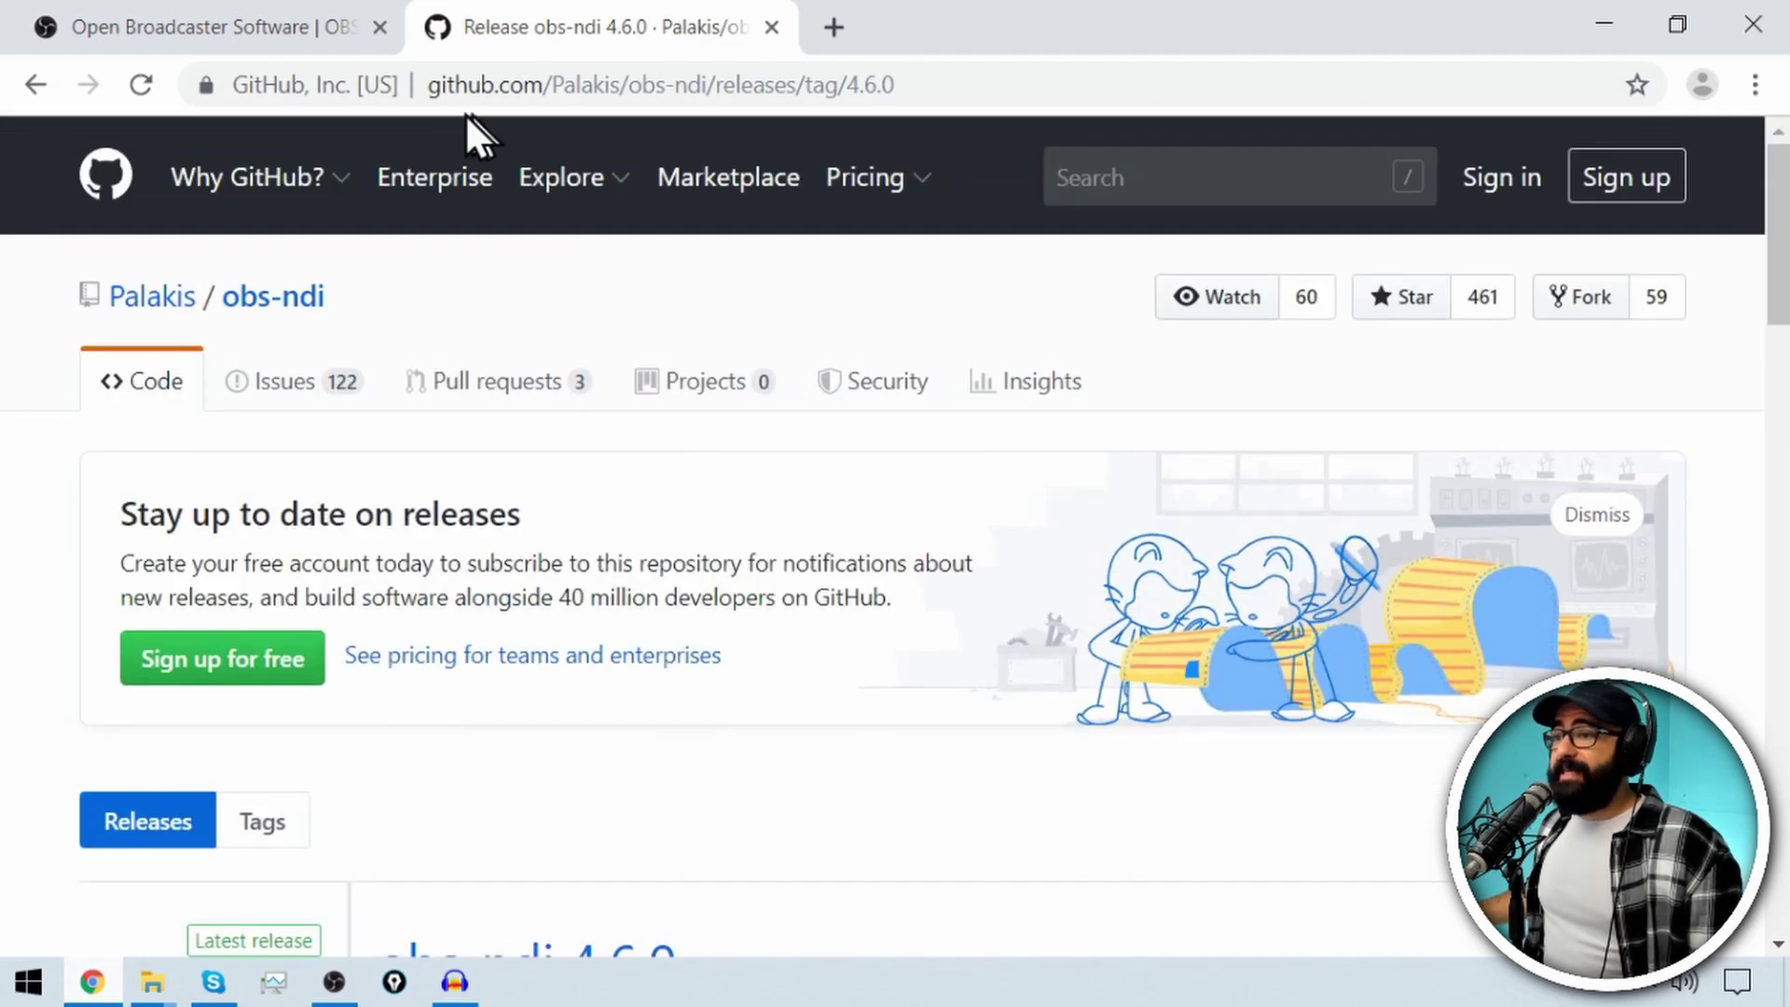
scroll(930, 741, "down", 6)
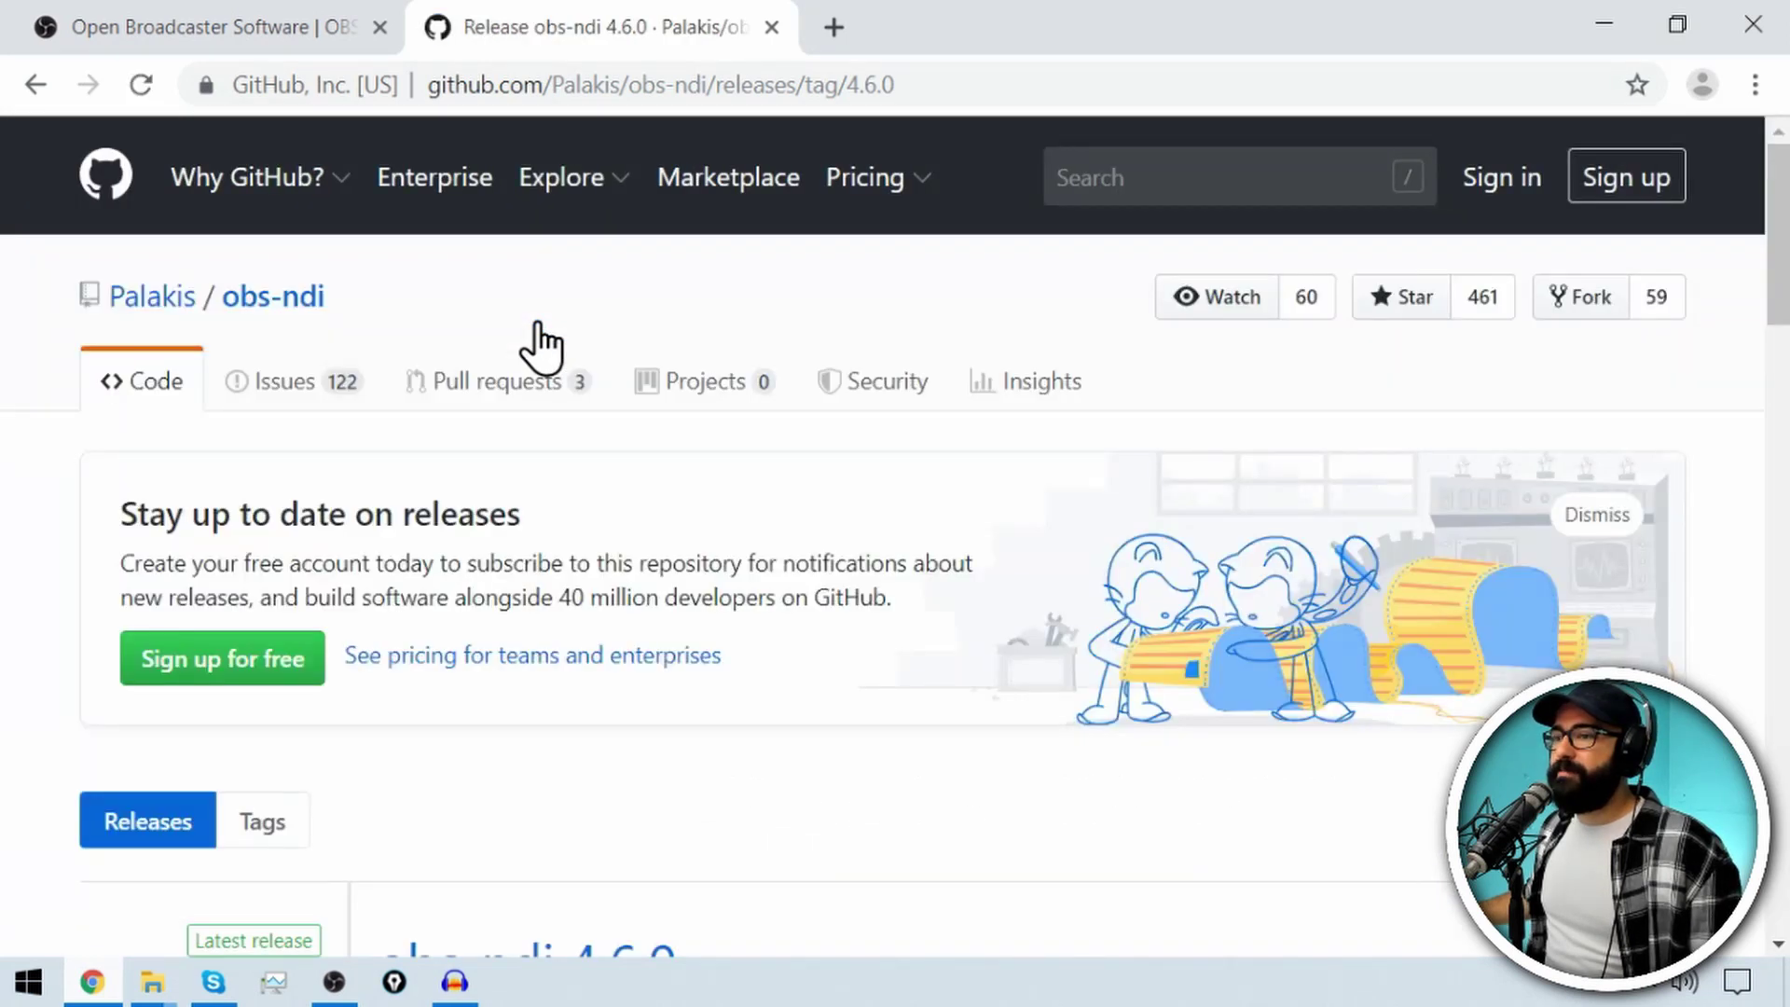
scroll(916, 679, "down", 12)
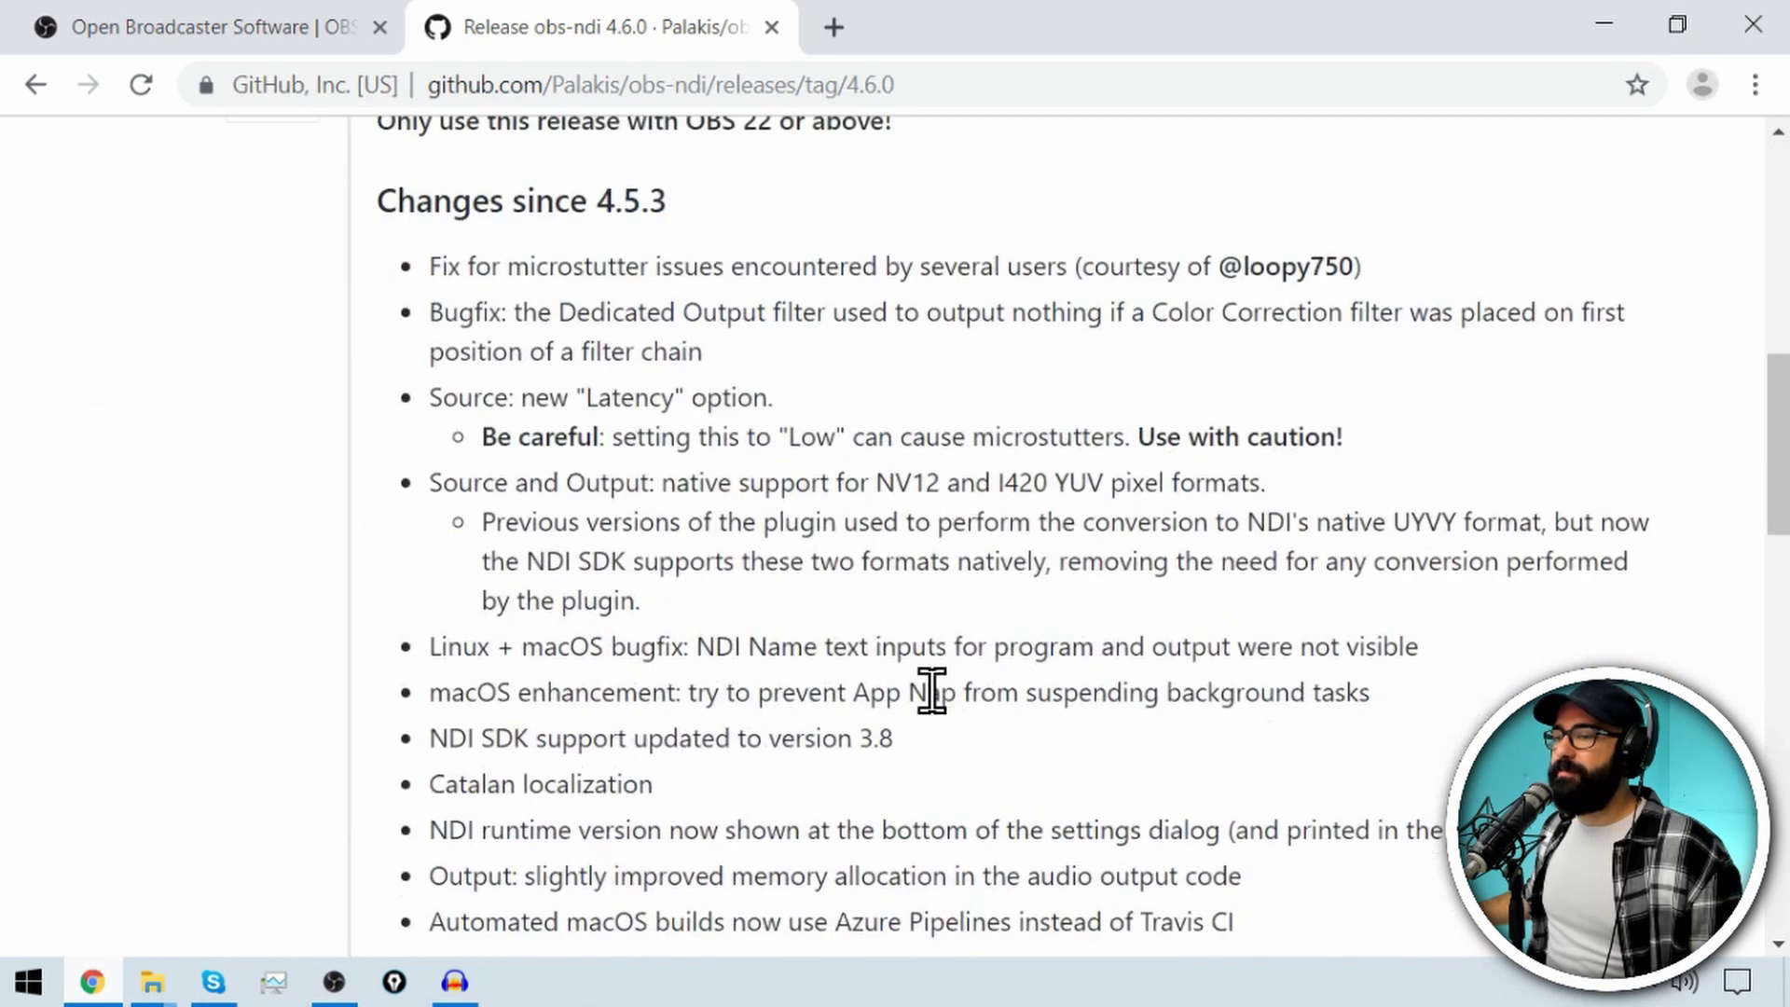
scroll(932, 690, "down", 4)
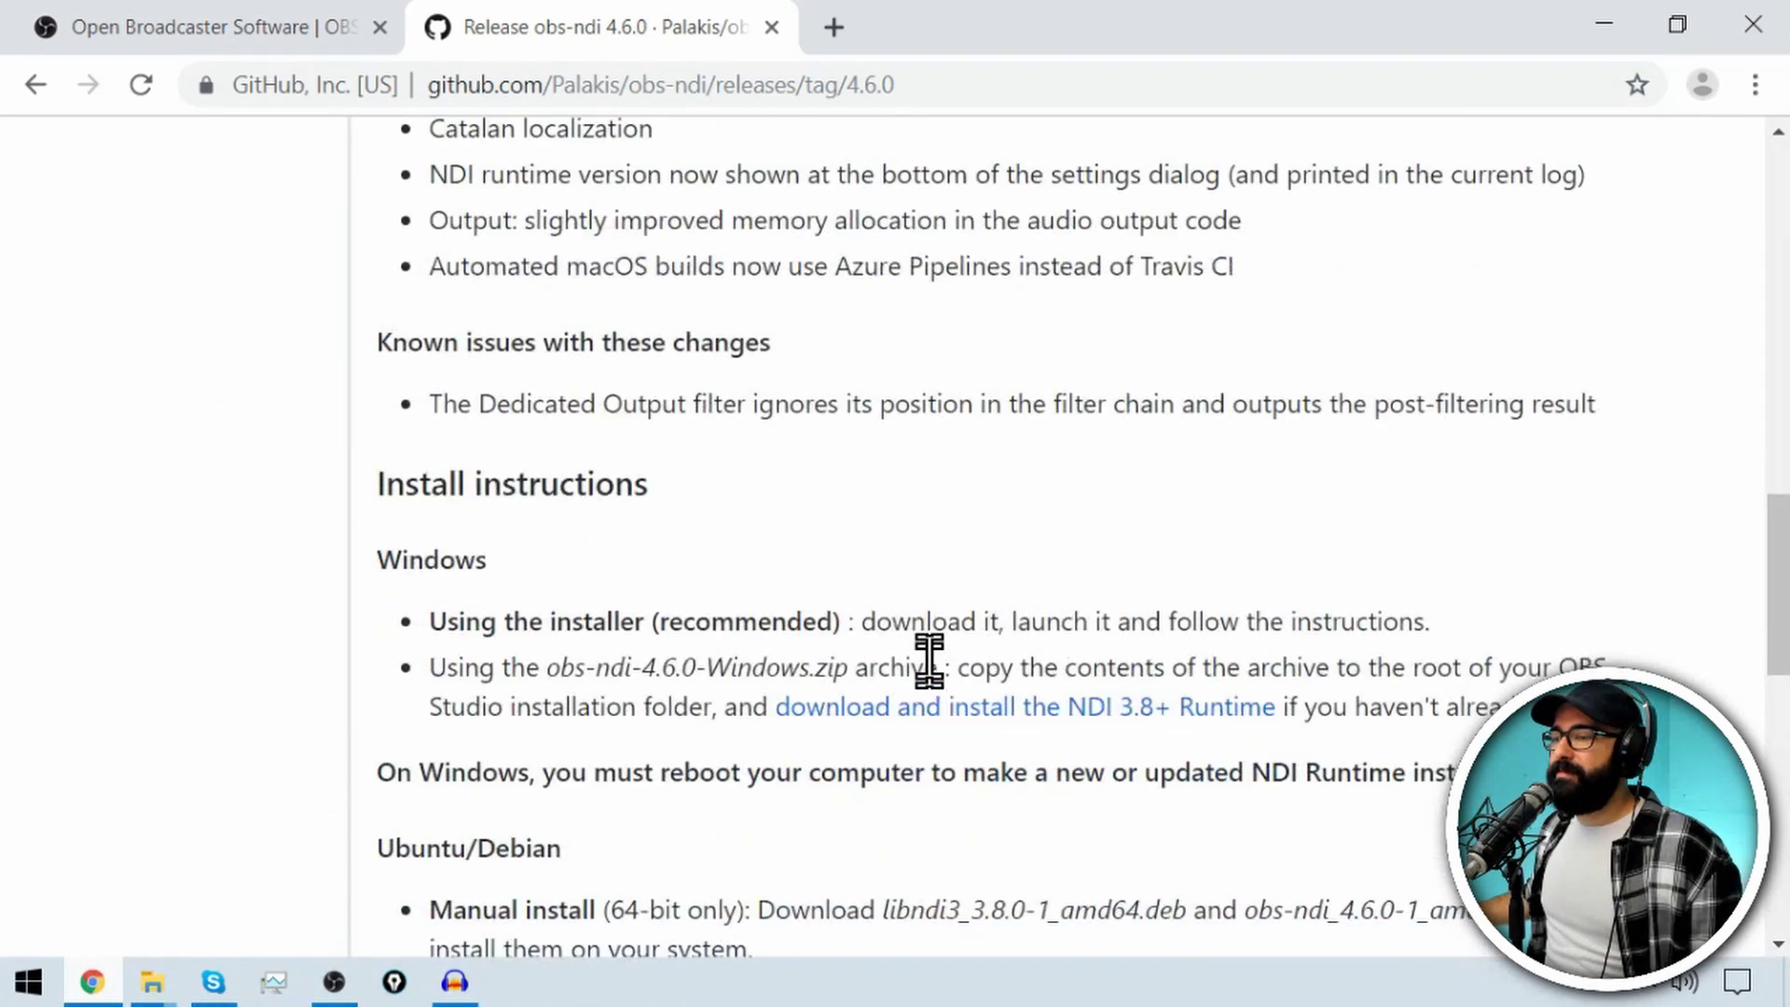
scroll(591, 690, "down", 2)
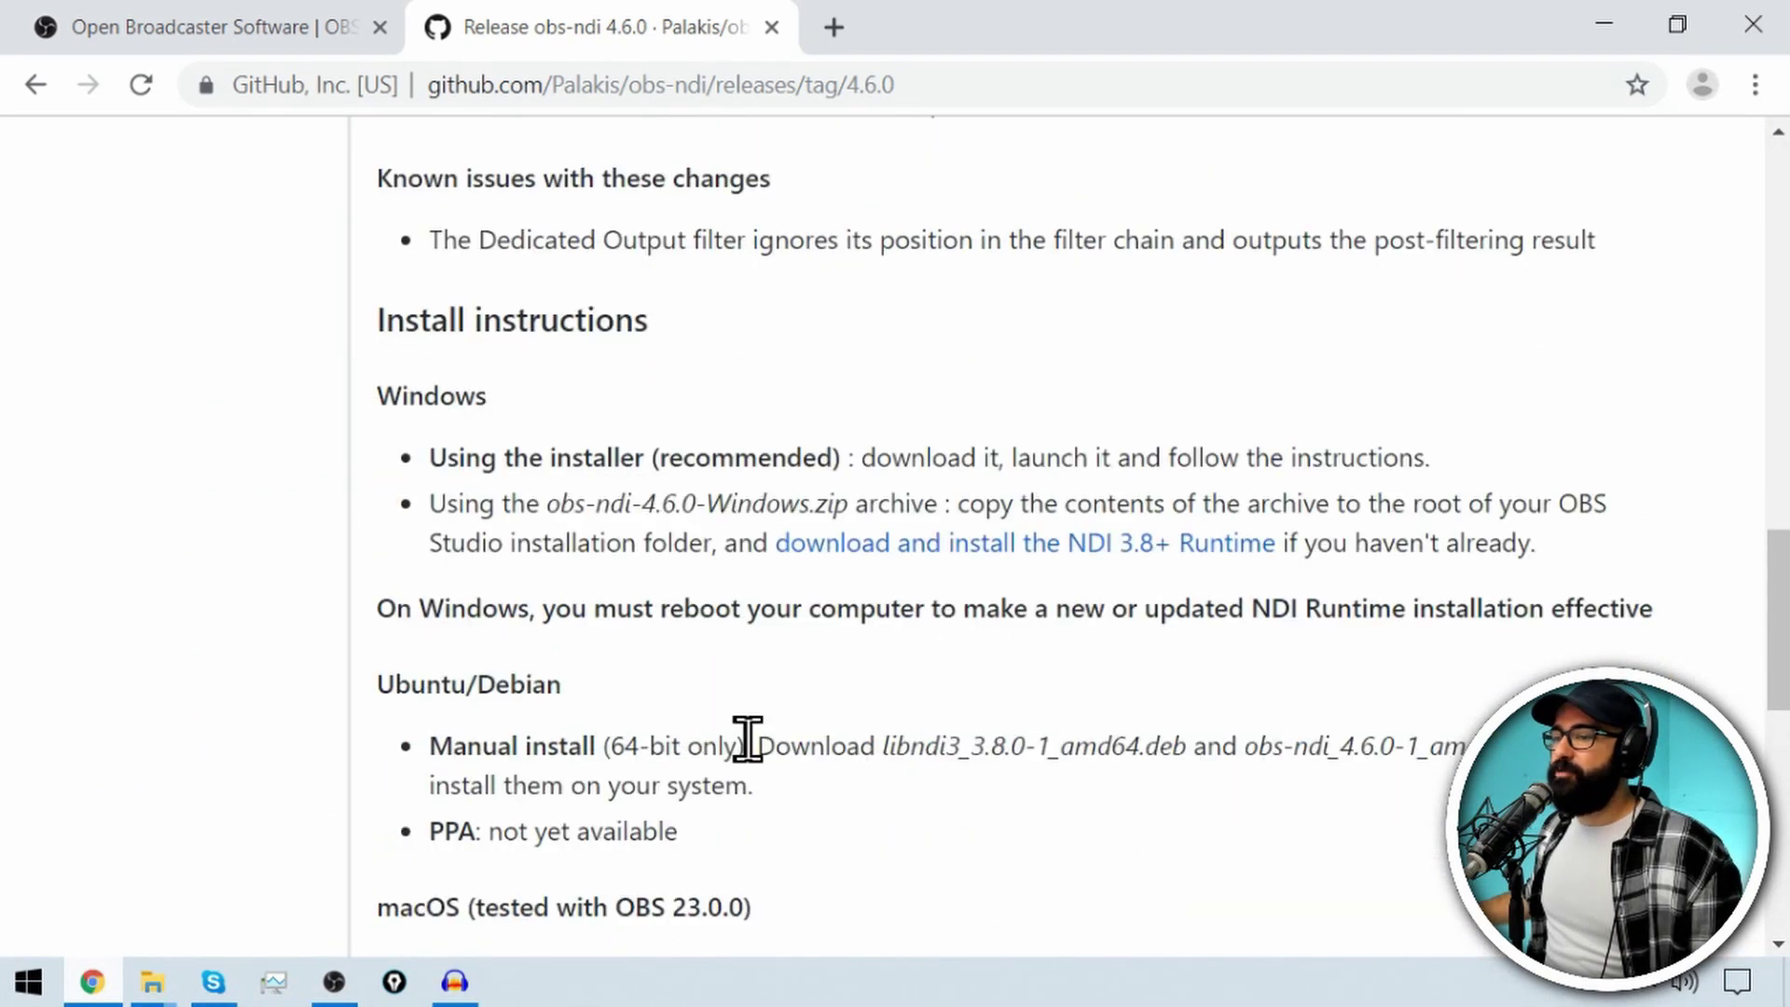
scroll(780, 746, "down", 4)
scroll(779, 709, "up", 2)
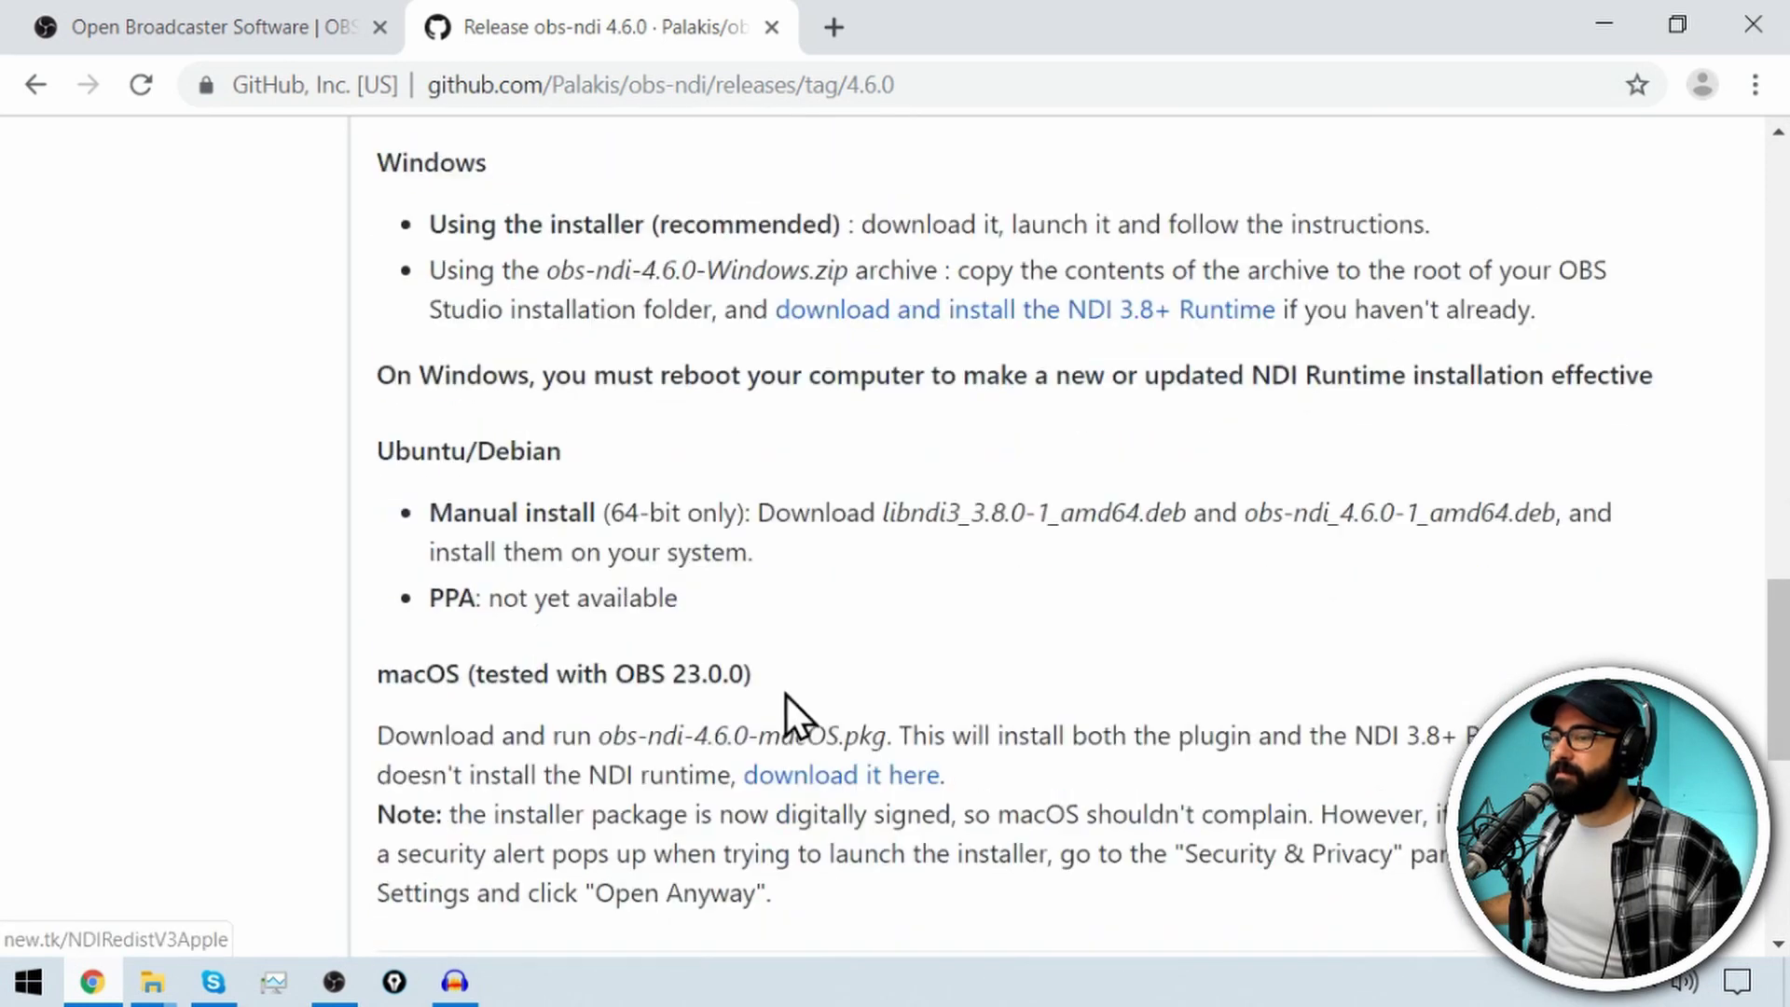
scroll(788, 704, "down", 7)
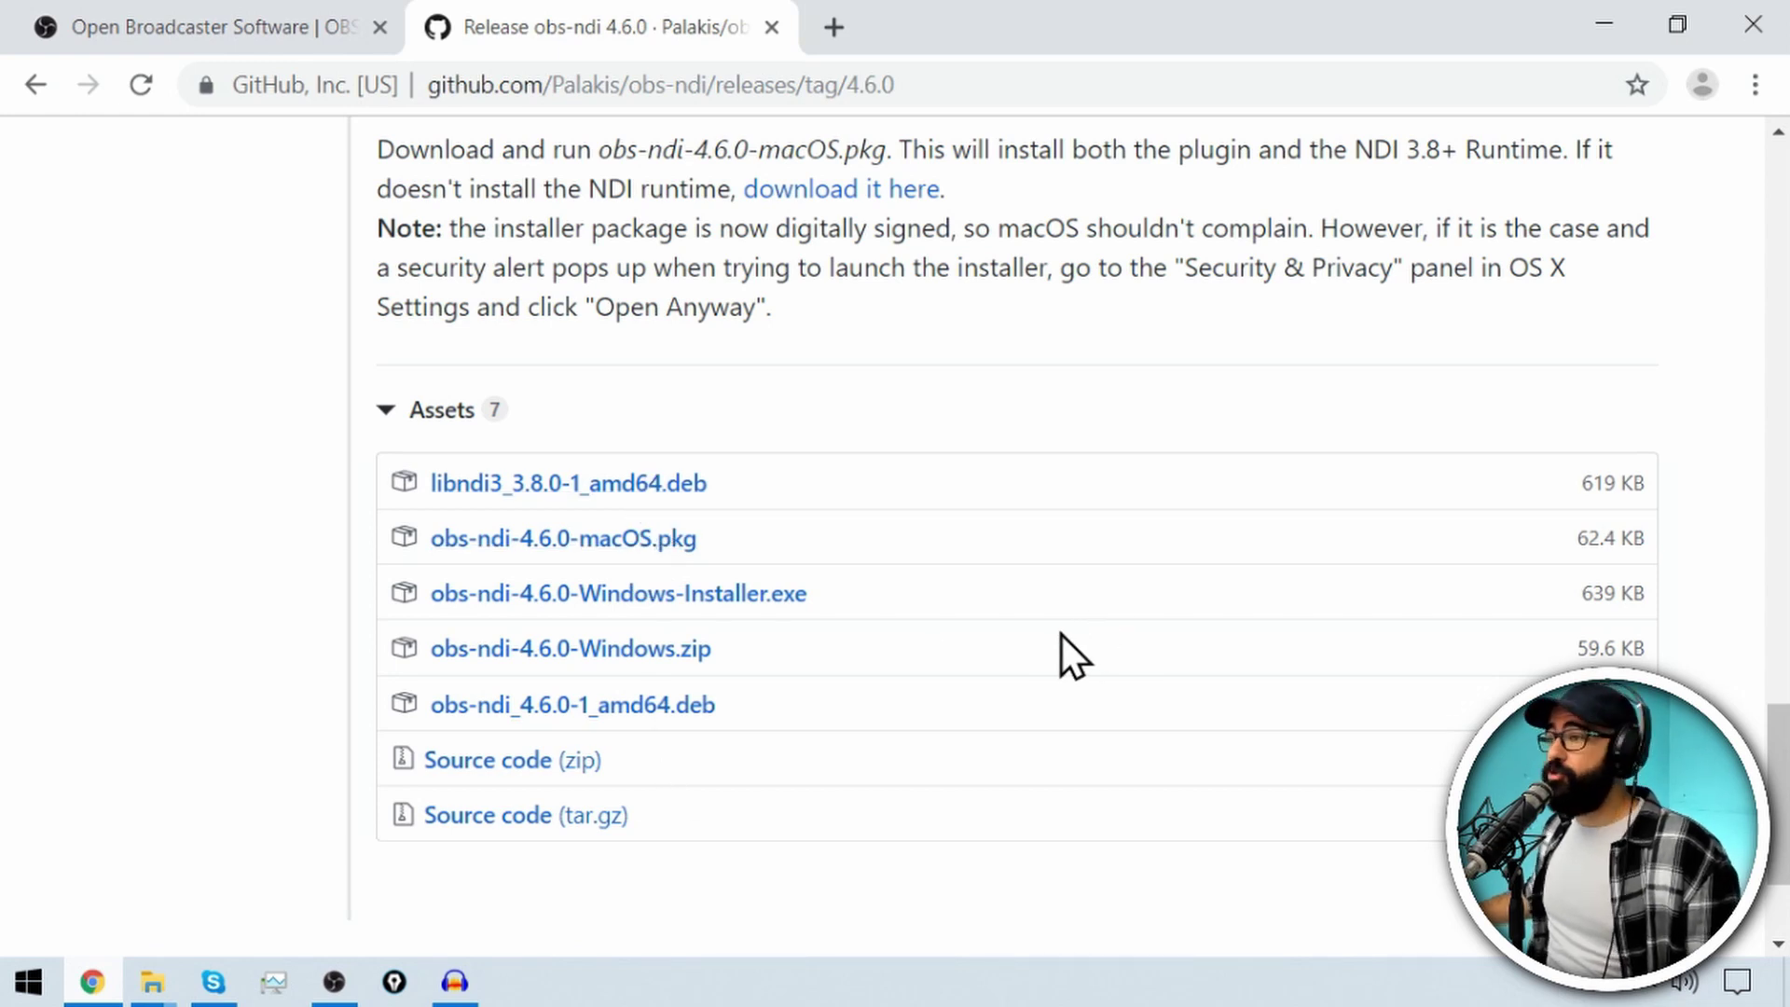
scroll(1061, 633, "up", 15)
scroll(1074, 628, "up", 10)
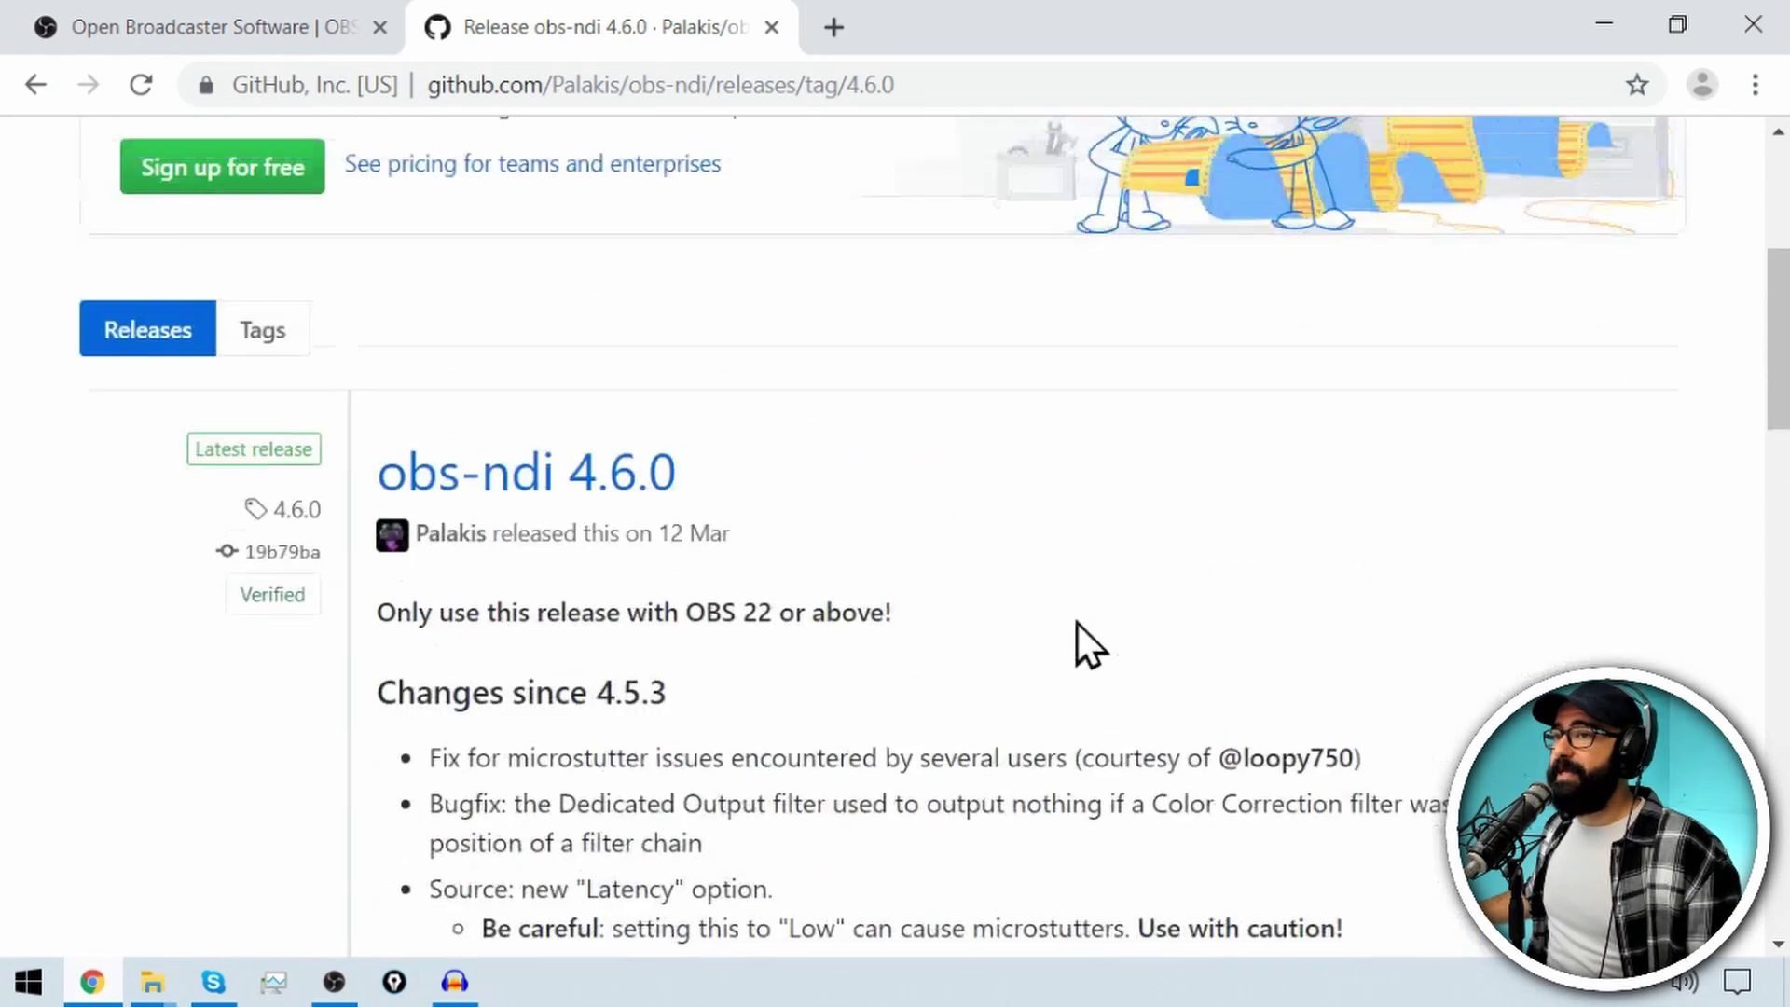
- Go back to the Google results for "obs ndi" and reopen the plugin page and its GitHub download page
left_click(35, 84)
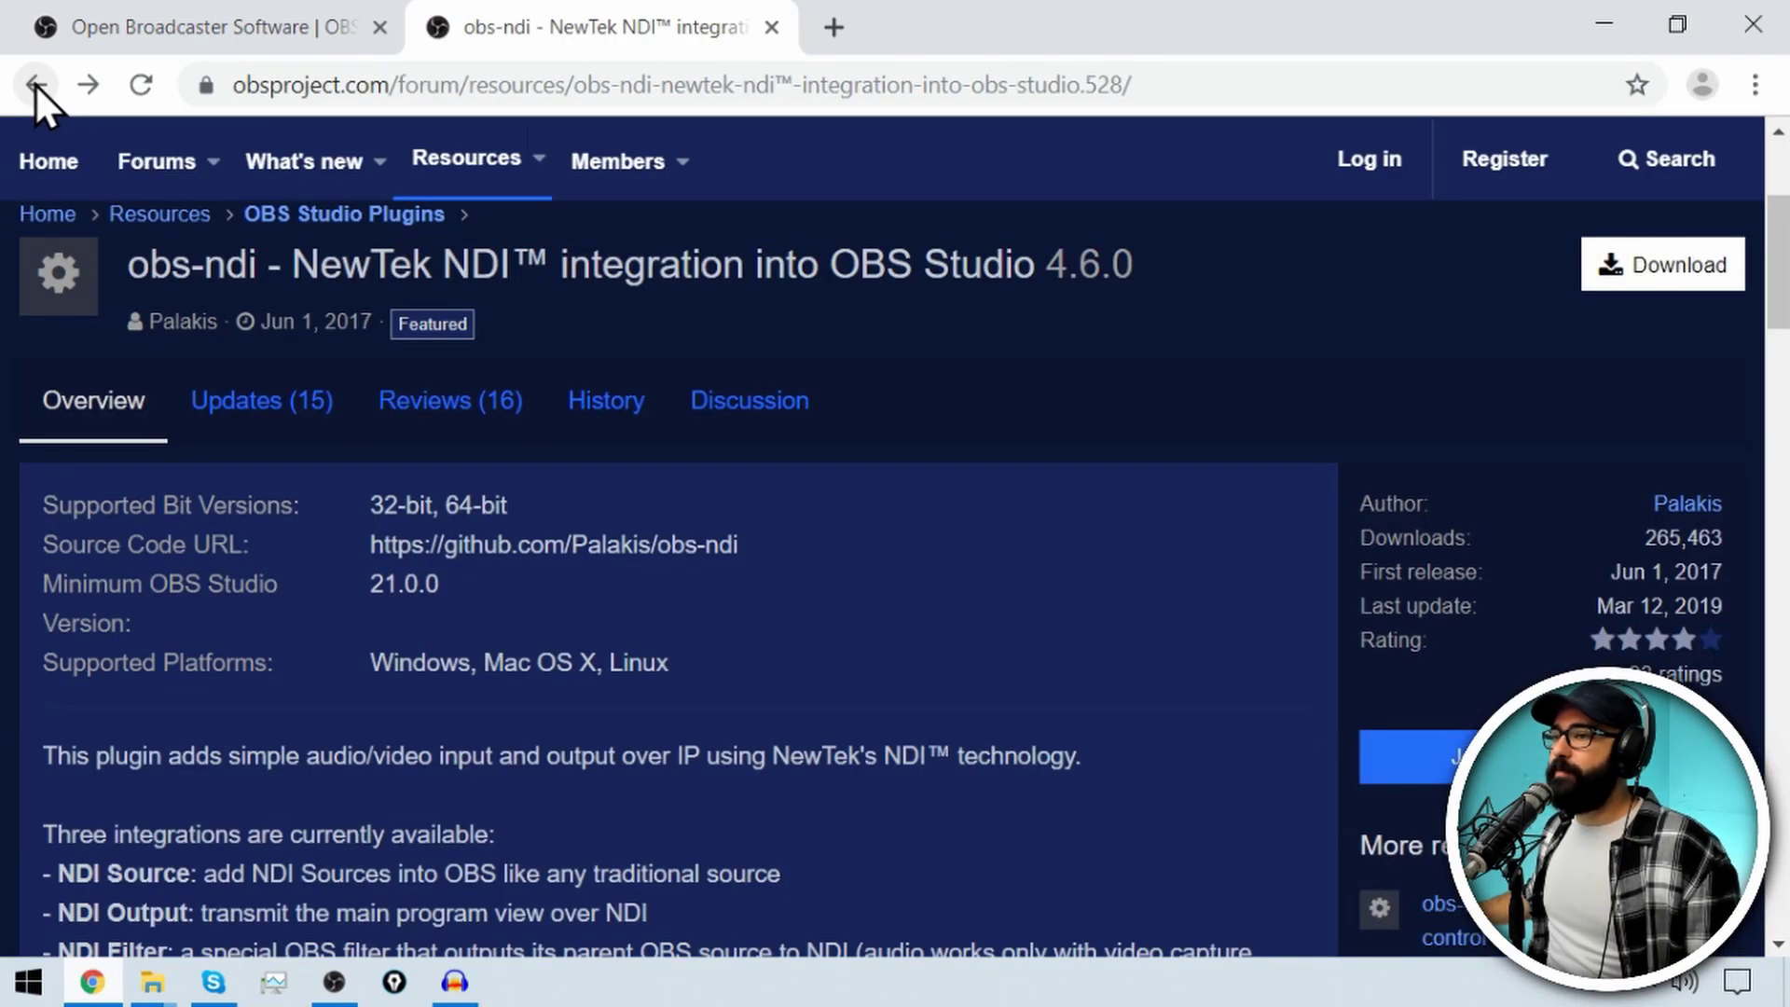
left_click(36, 85)
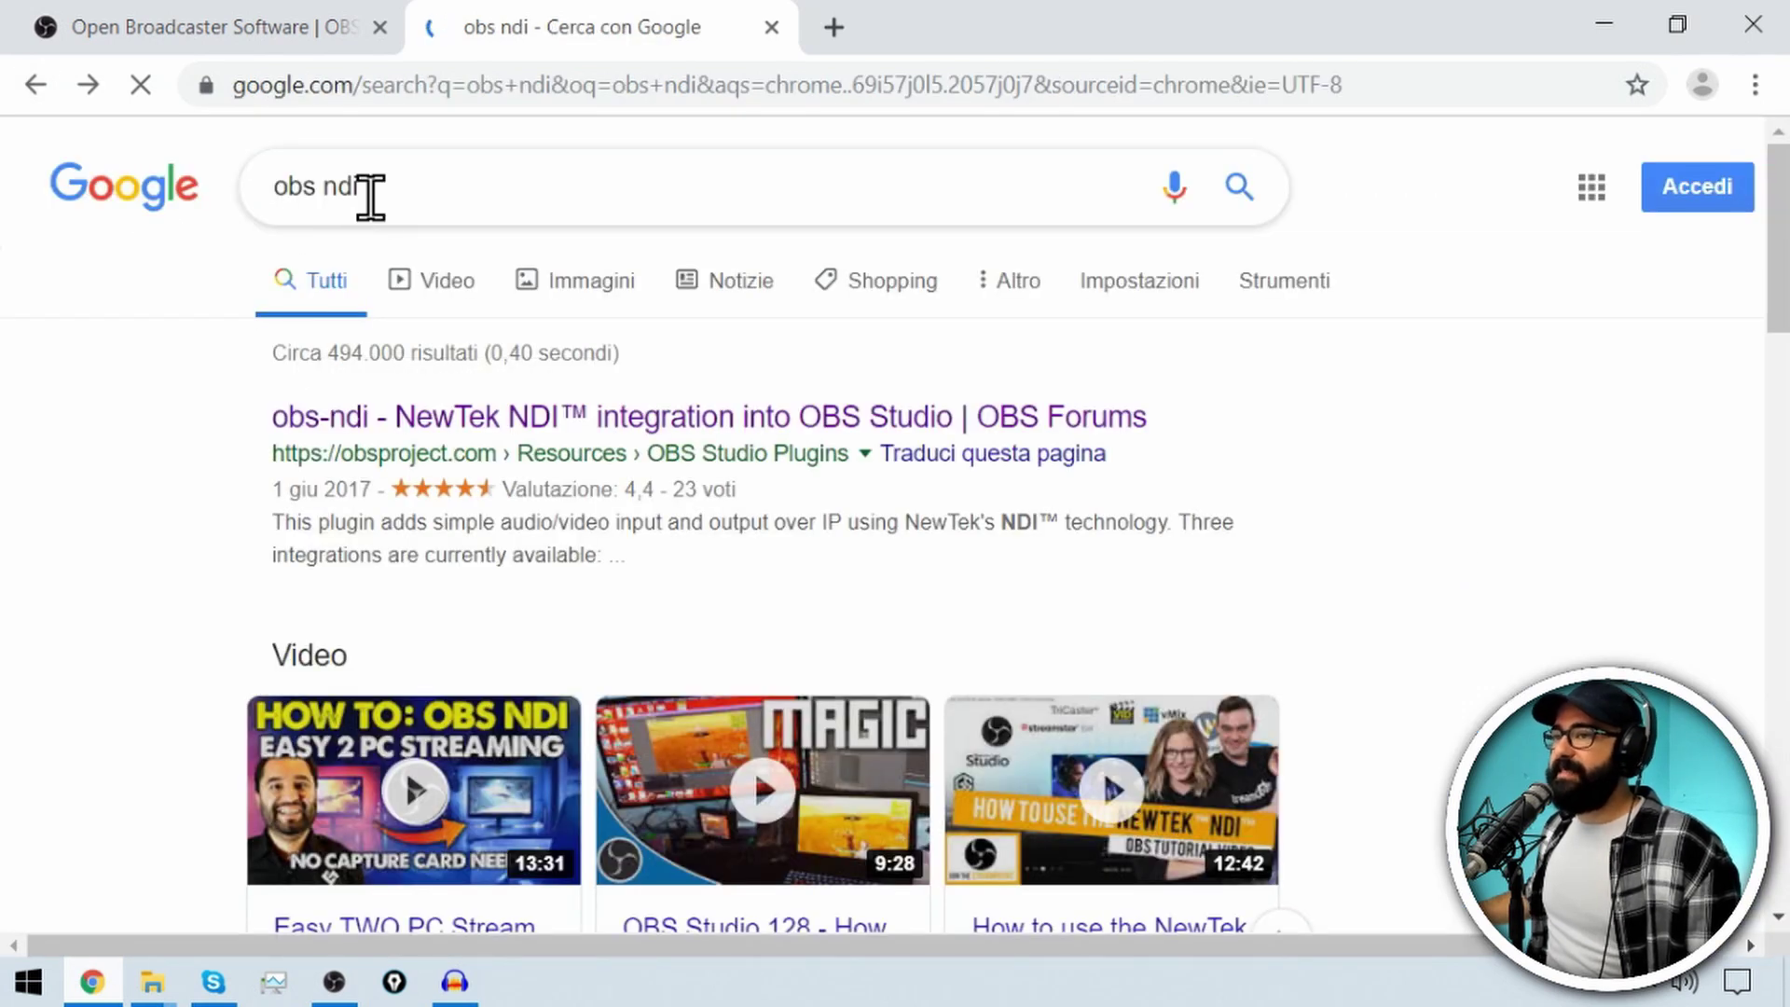
left_click(660, 417)
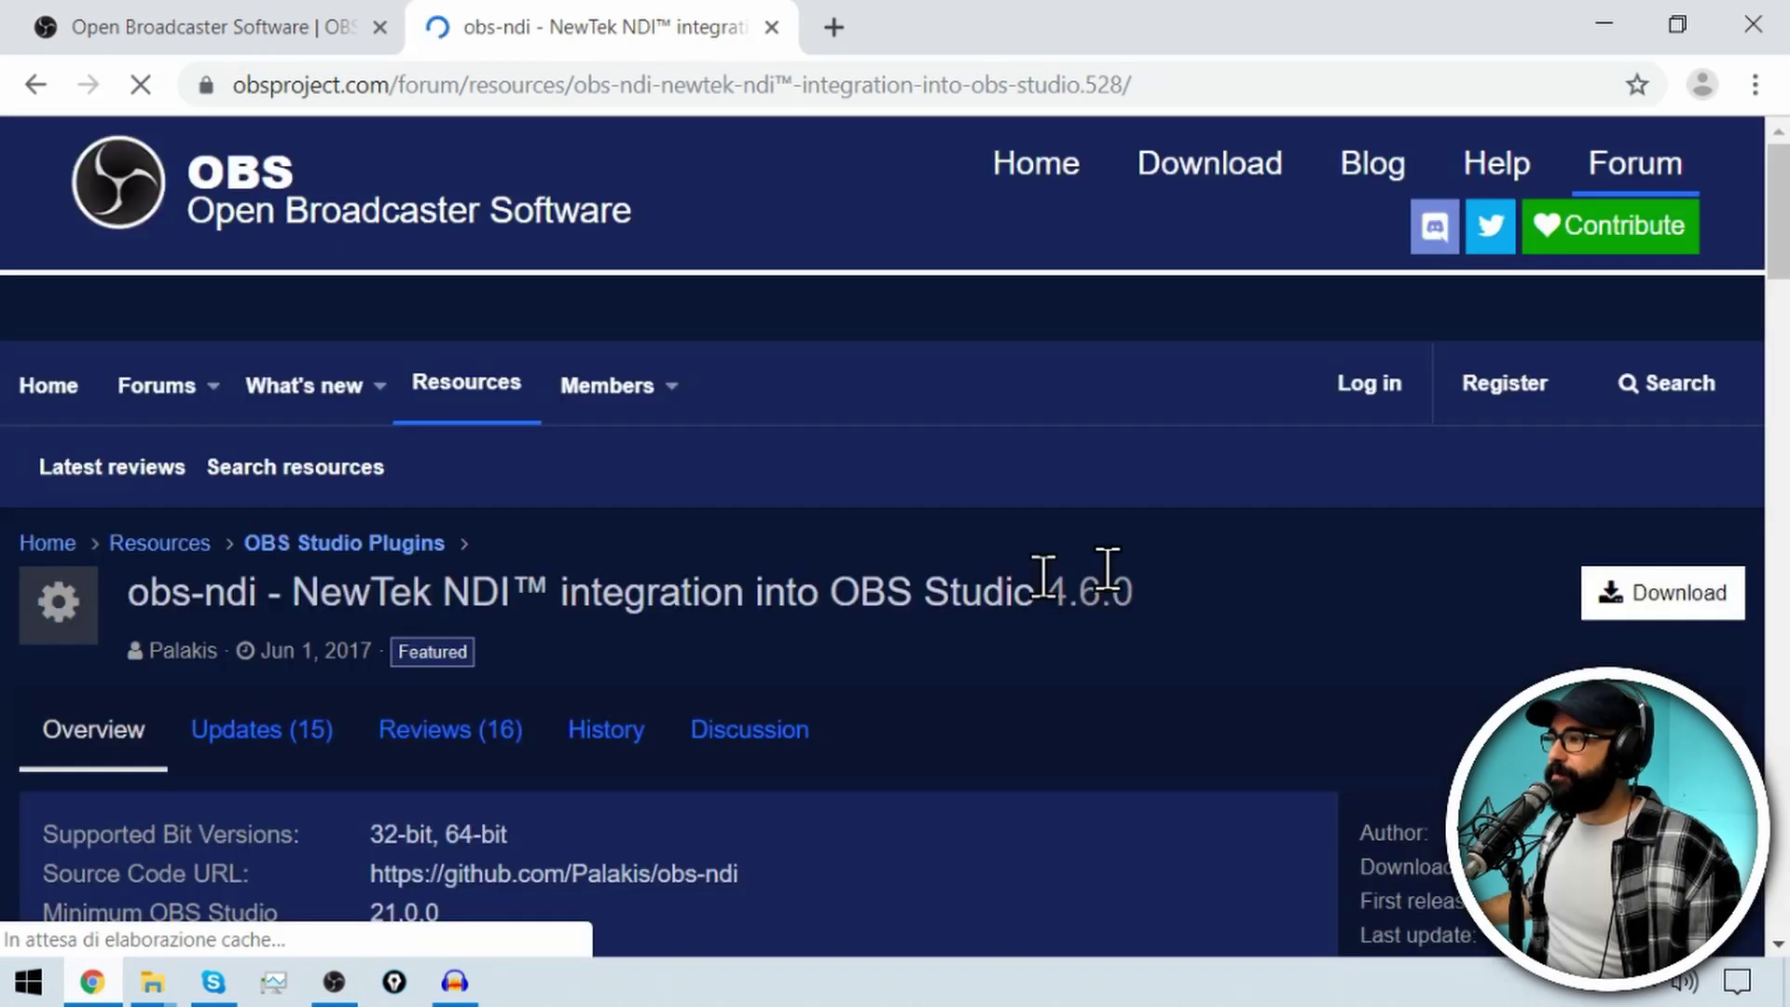
left_click(1702, 594)
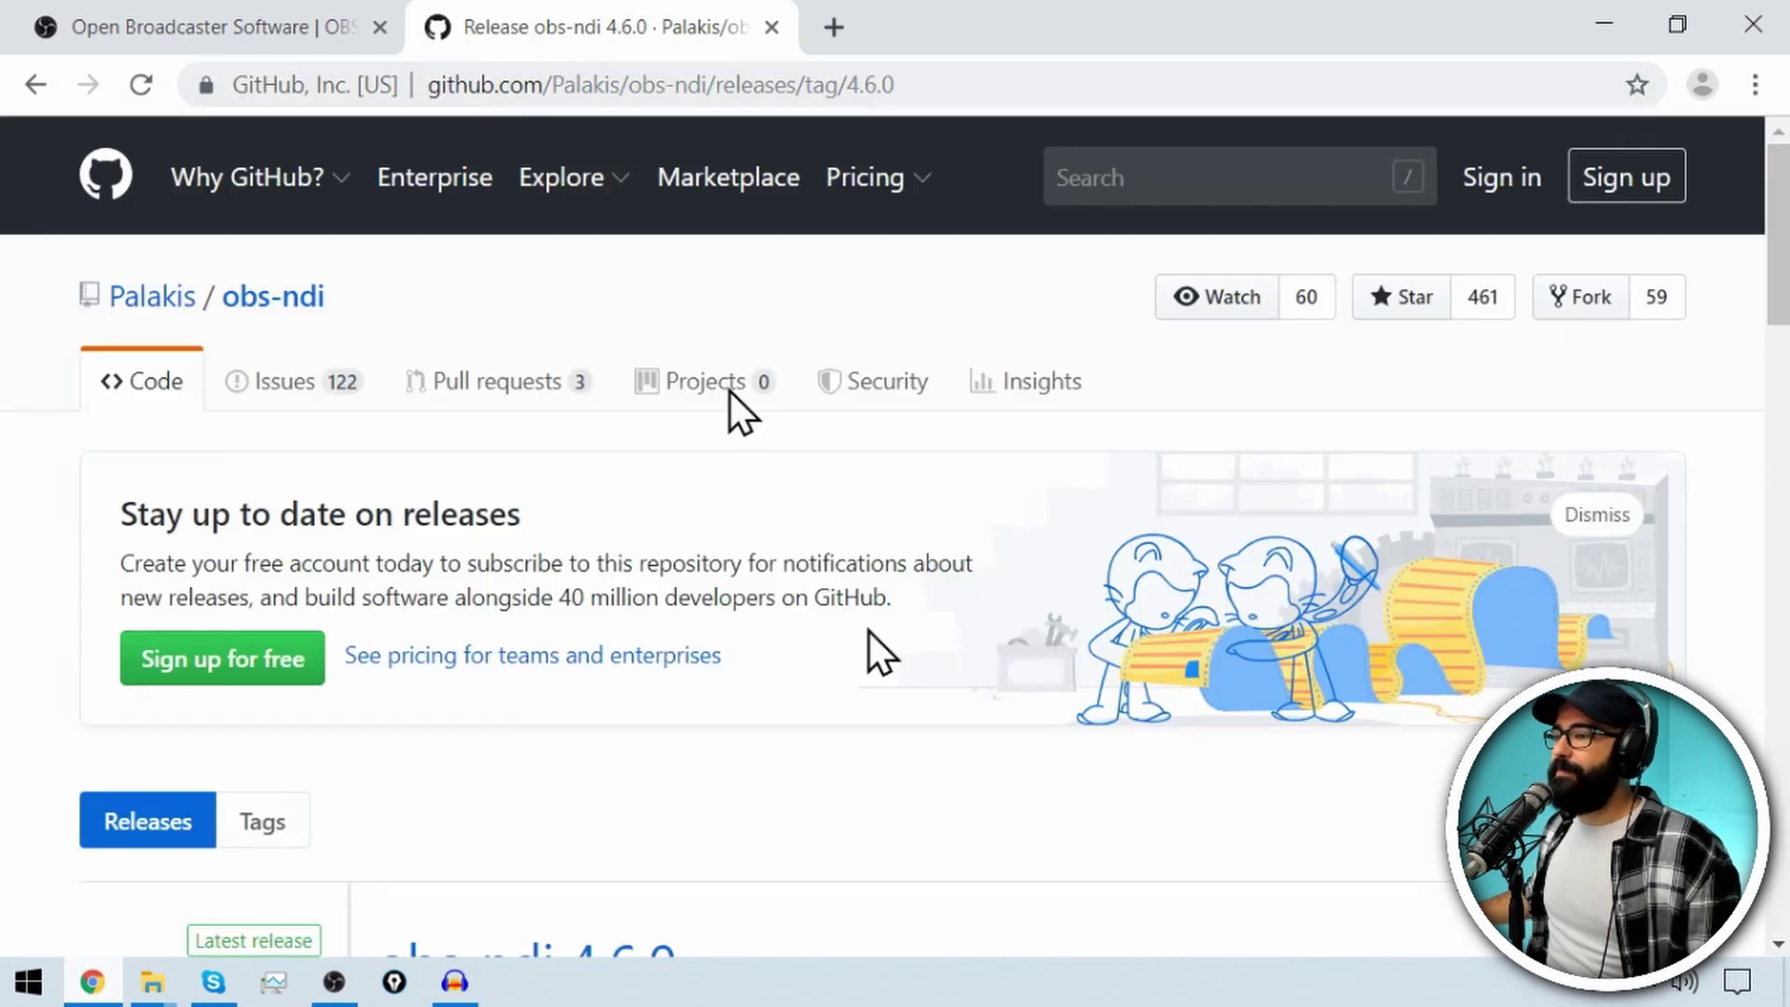
- Download obs-ndi-4.6.0-Windows-Installer.exe from the release assets
scroll(992, 808, "down", 10)
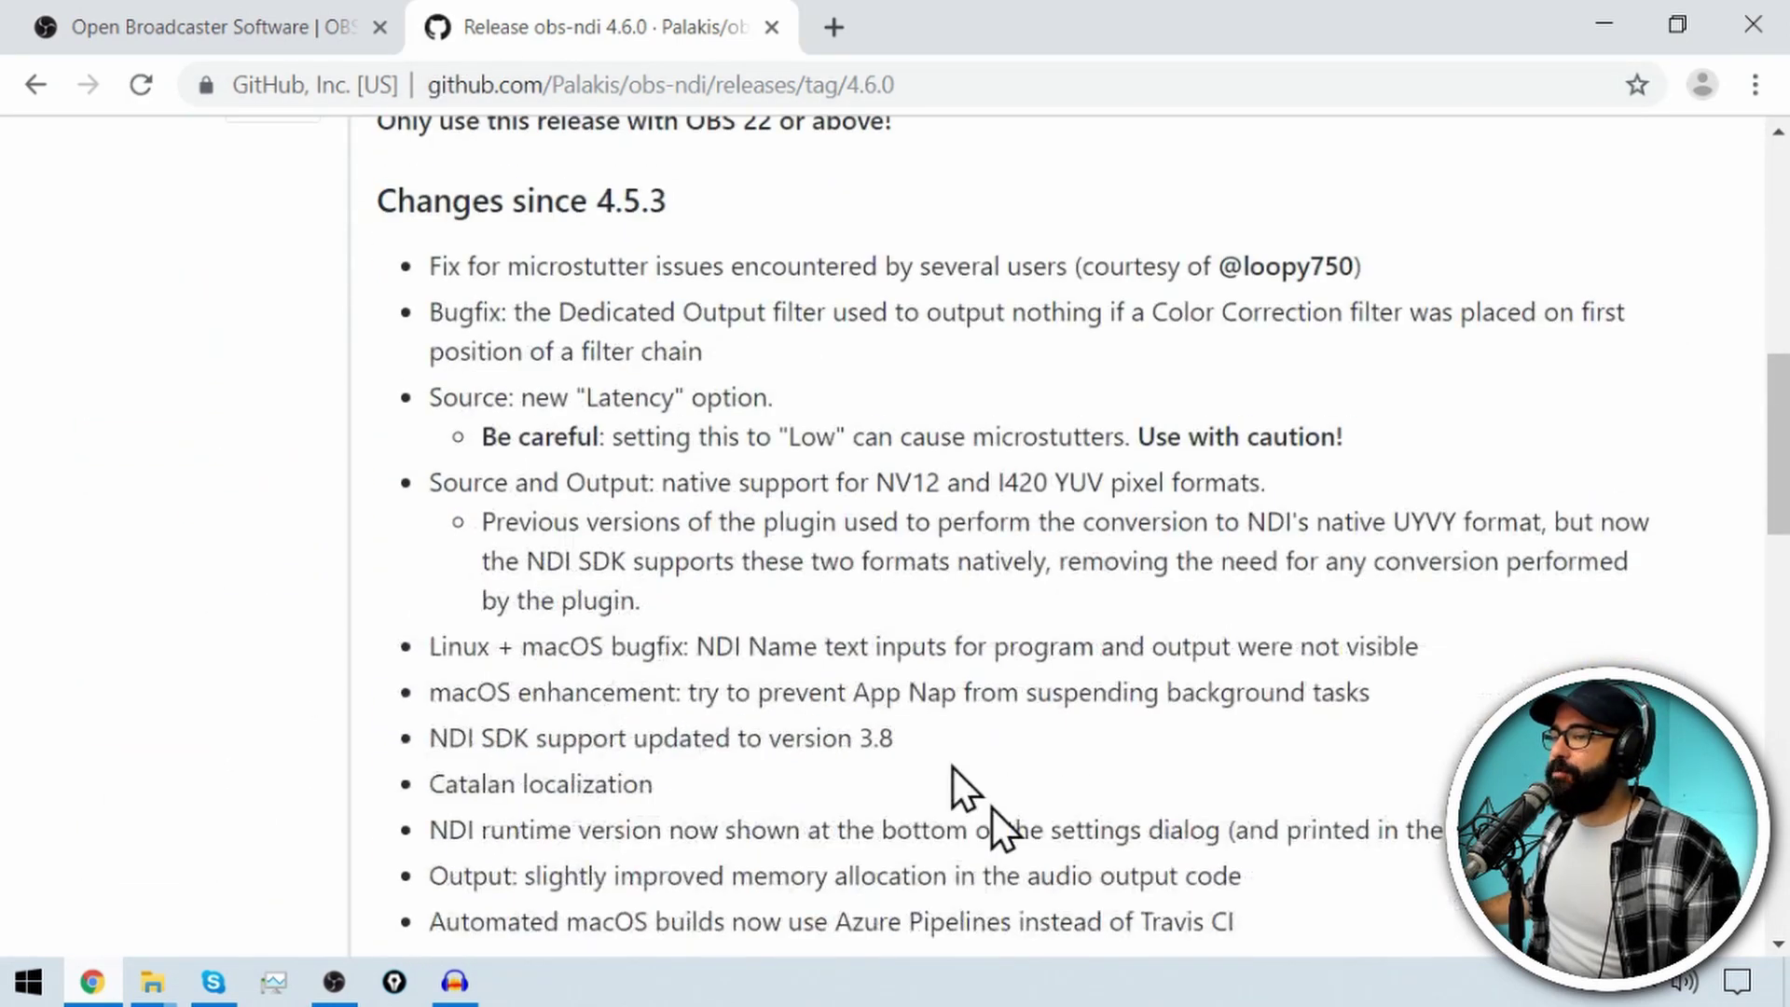
scroll(993, 807, "down", 10)
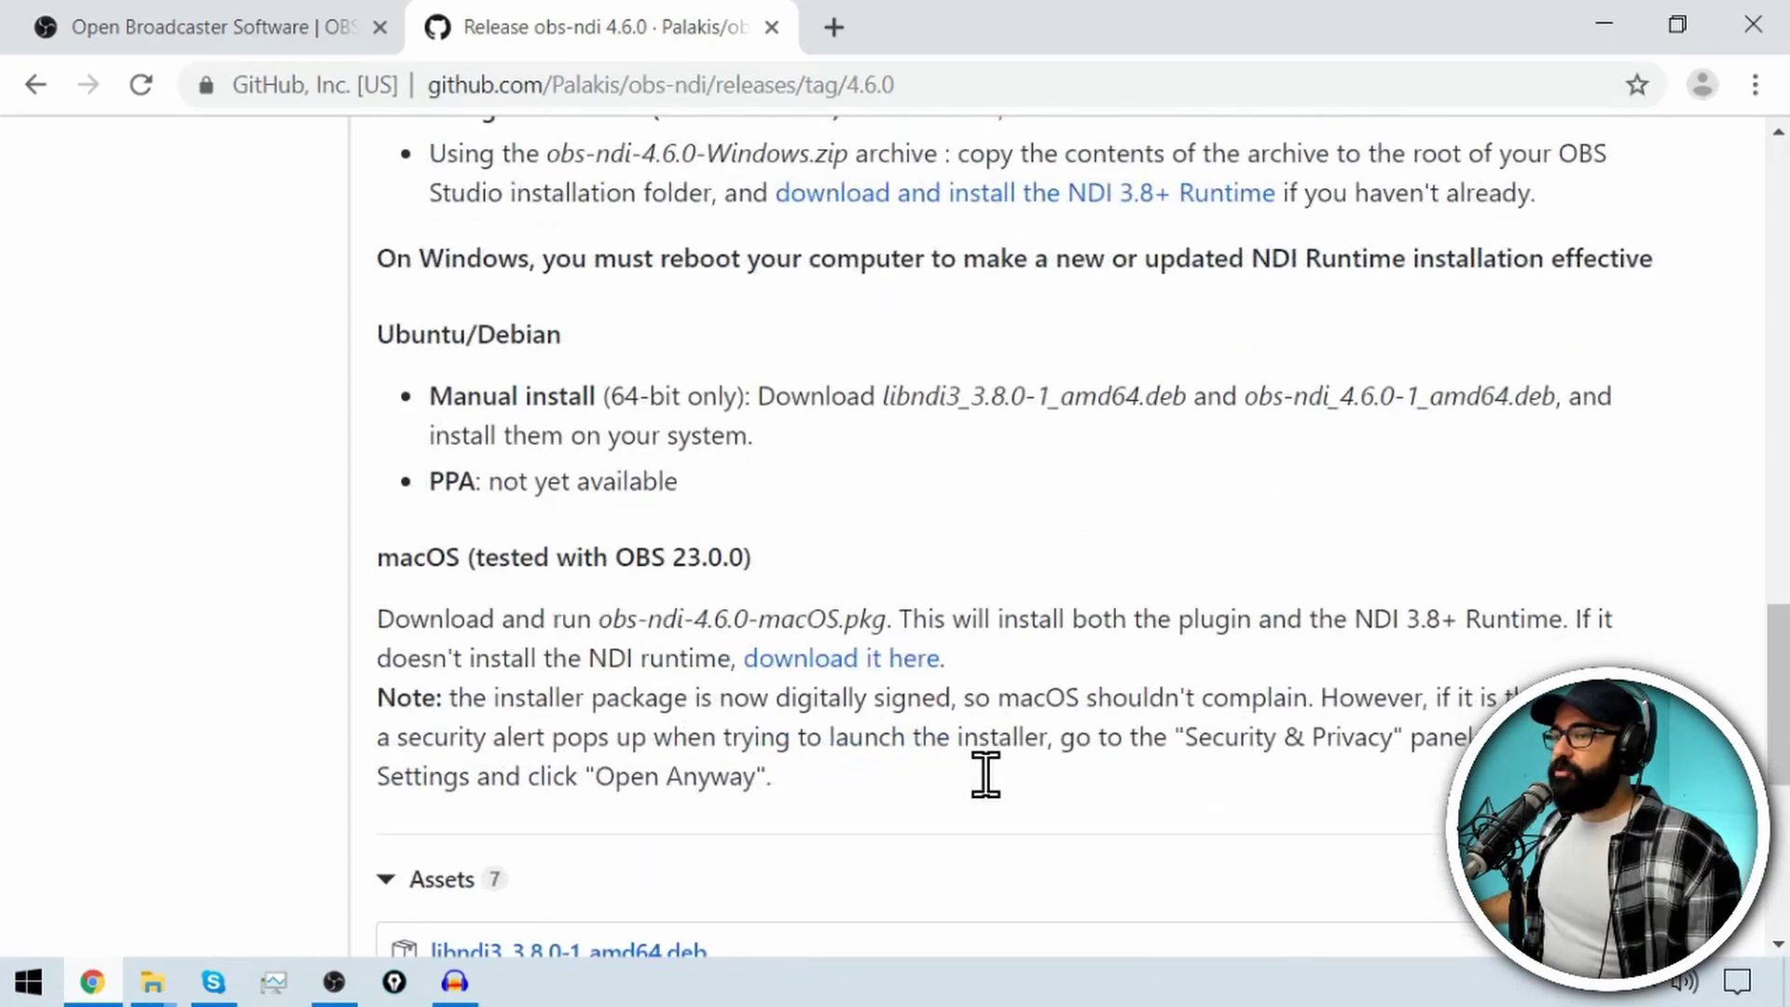
scroll(987, 784, "down", 5)
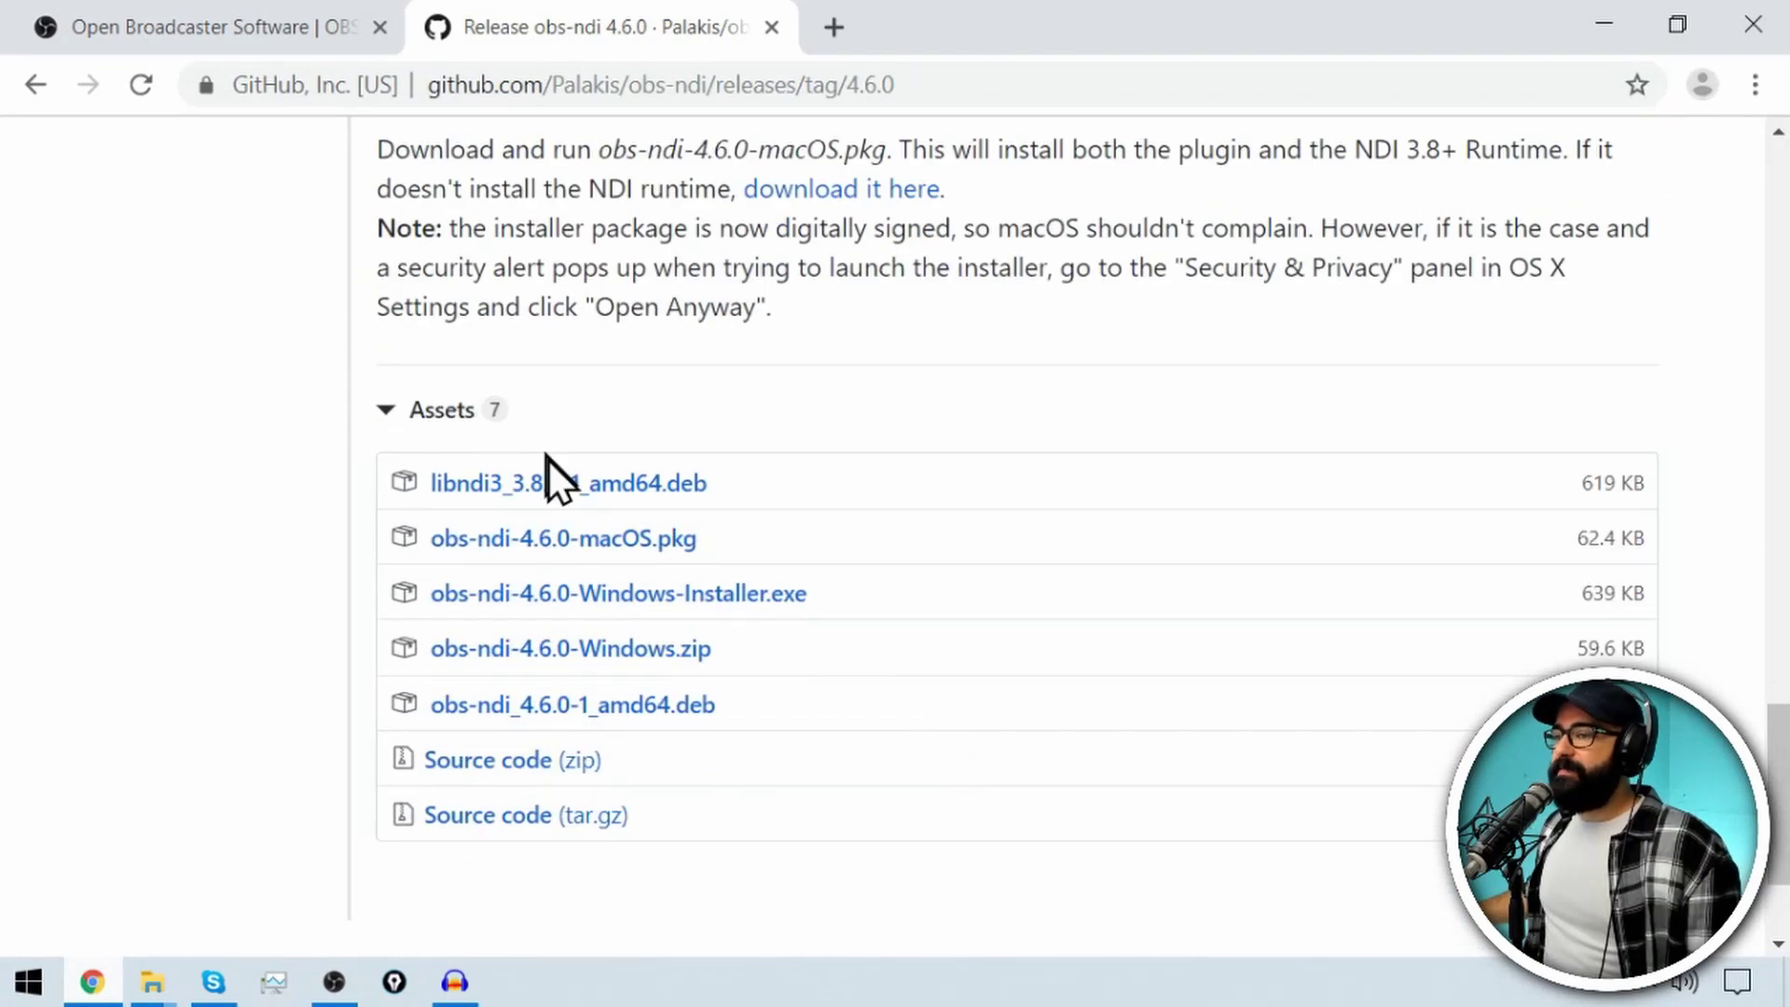
left_click(645, 602)
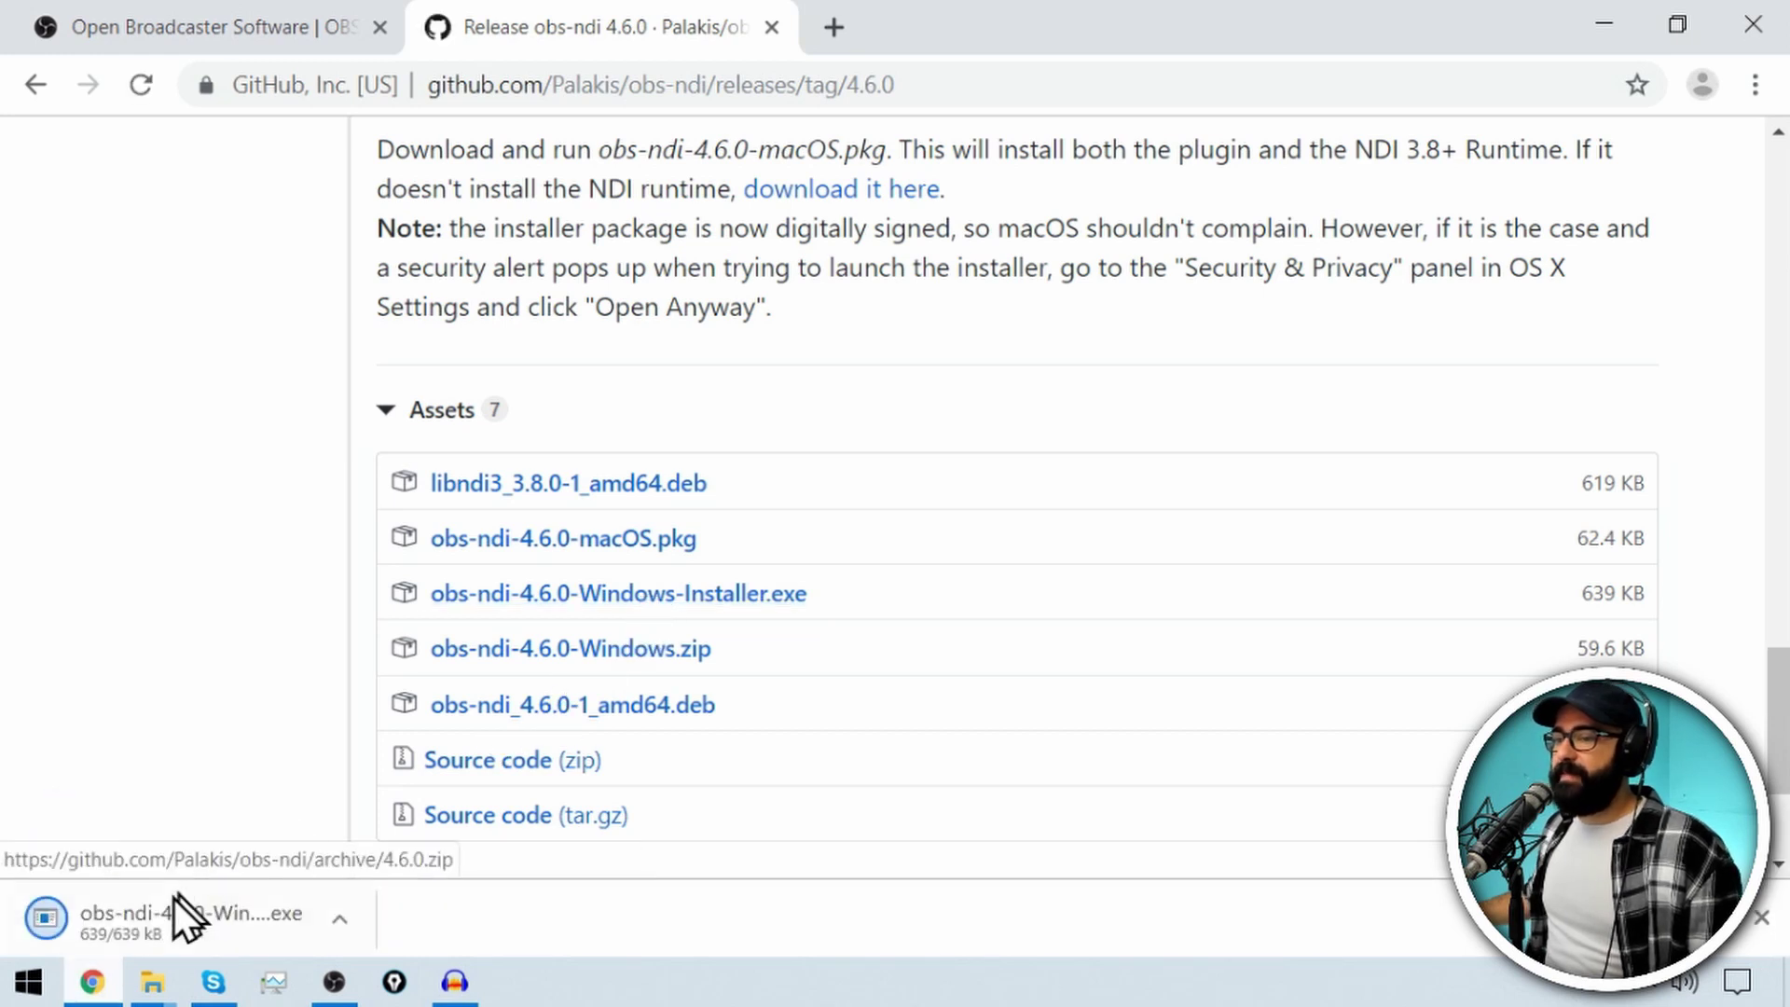
- Run the downloaded obs-ndi installer in English, accept the license agreement and install into the existing C:\Program Files\obs-studio folder
left_click(181, 923)
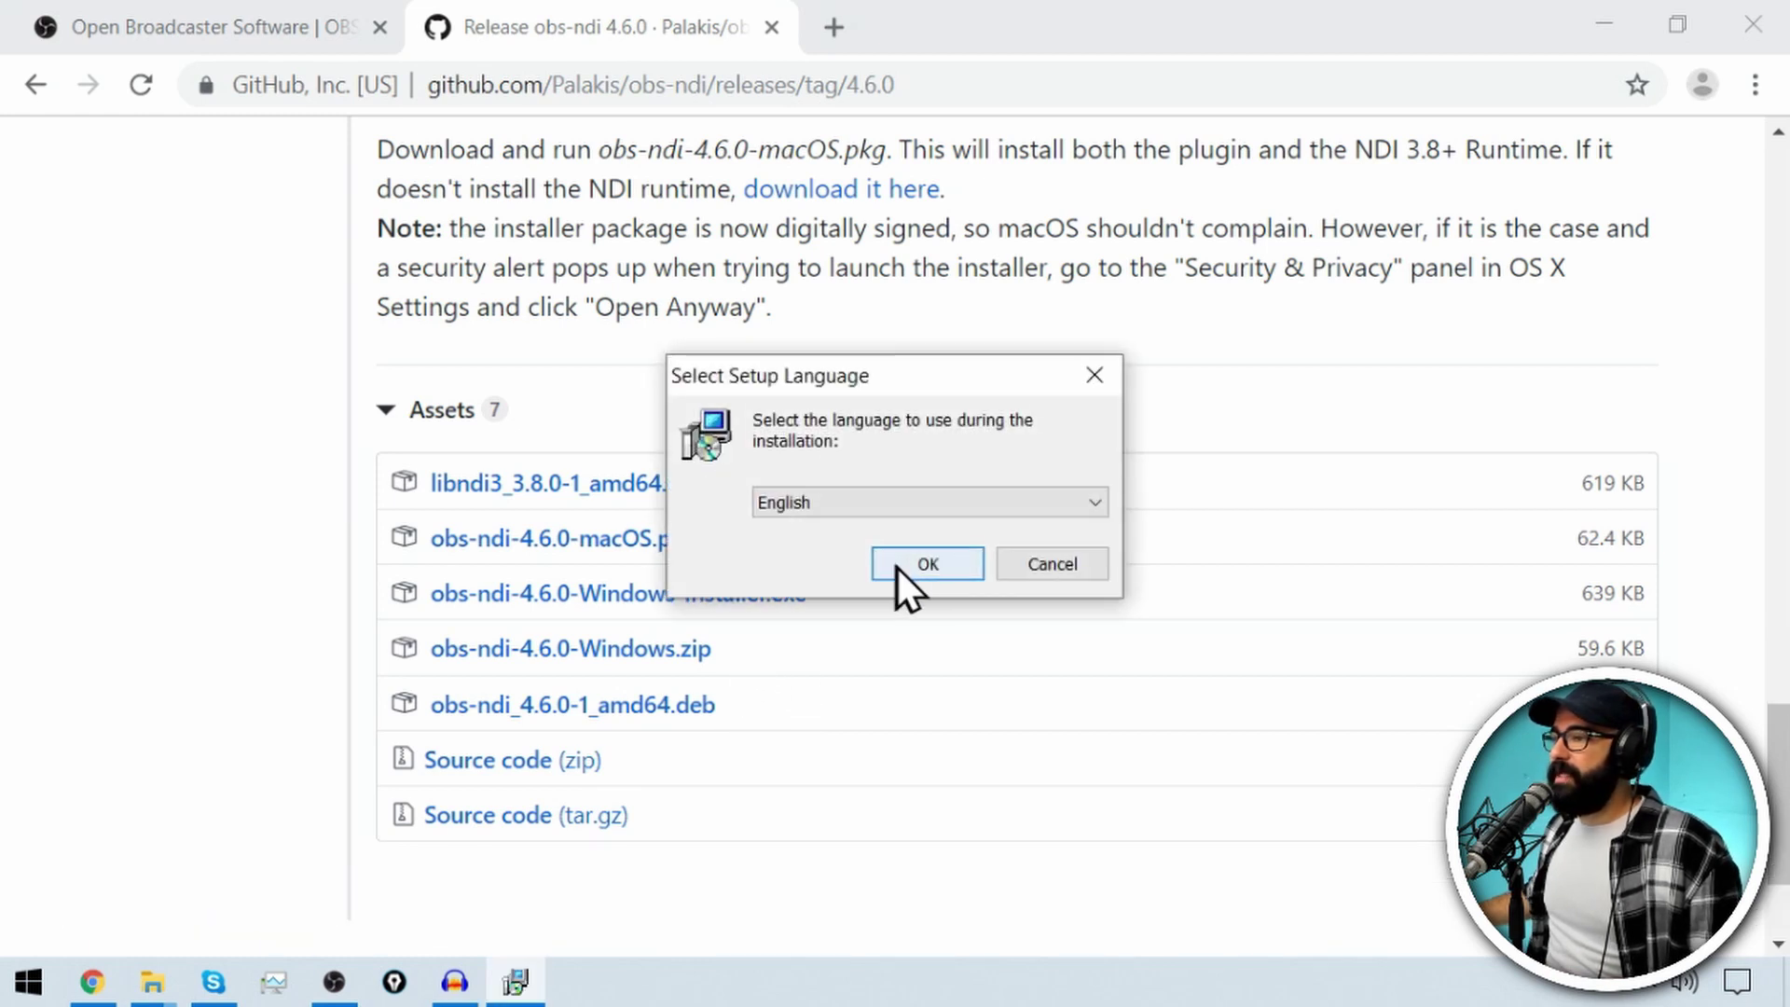
left_click(905, 568)
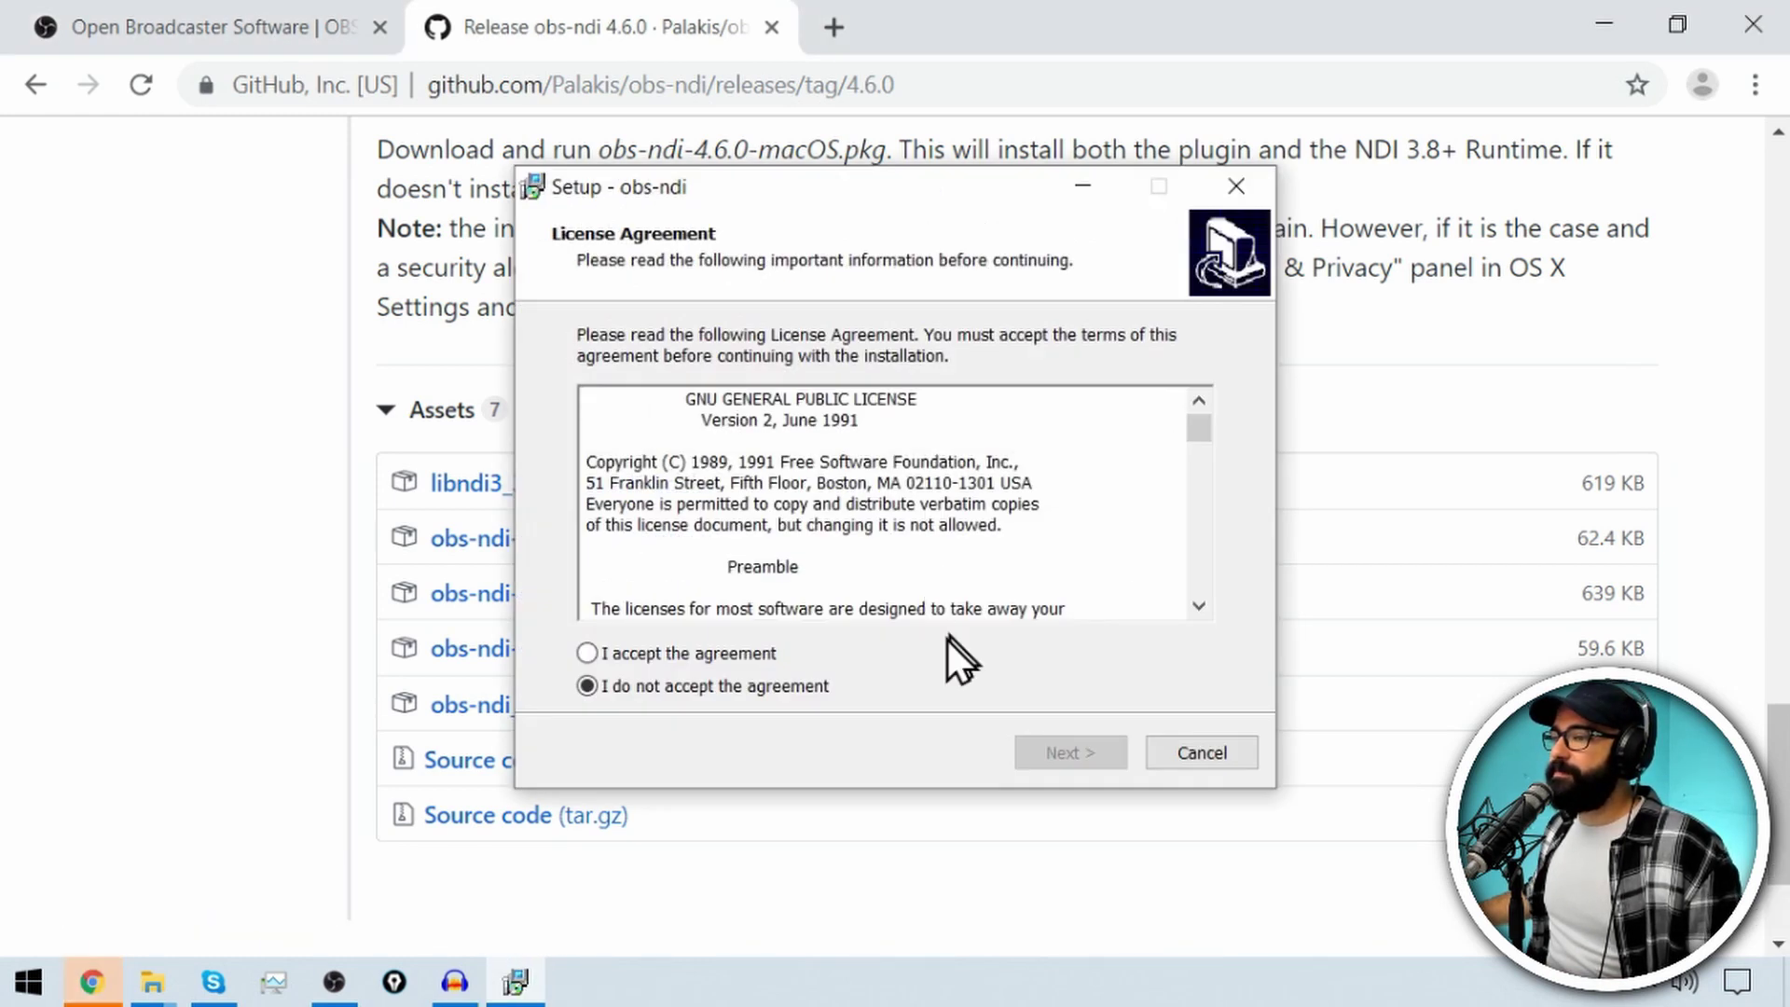
left_click(757, 649)
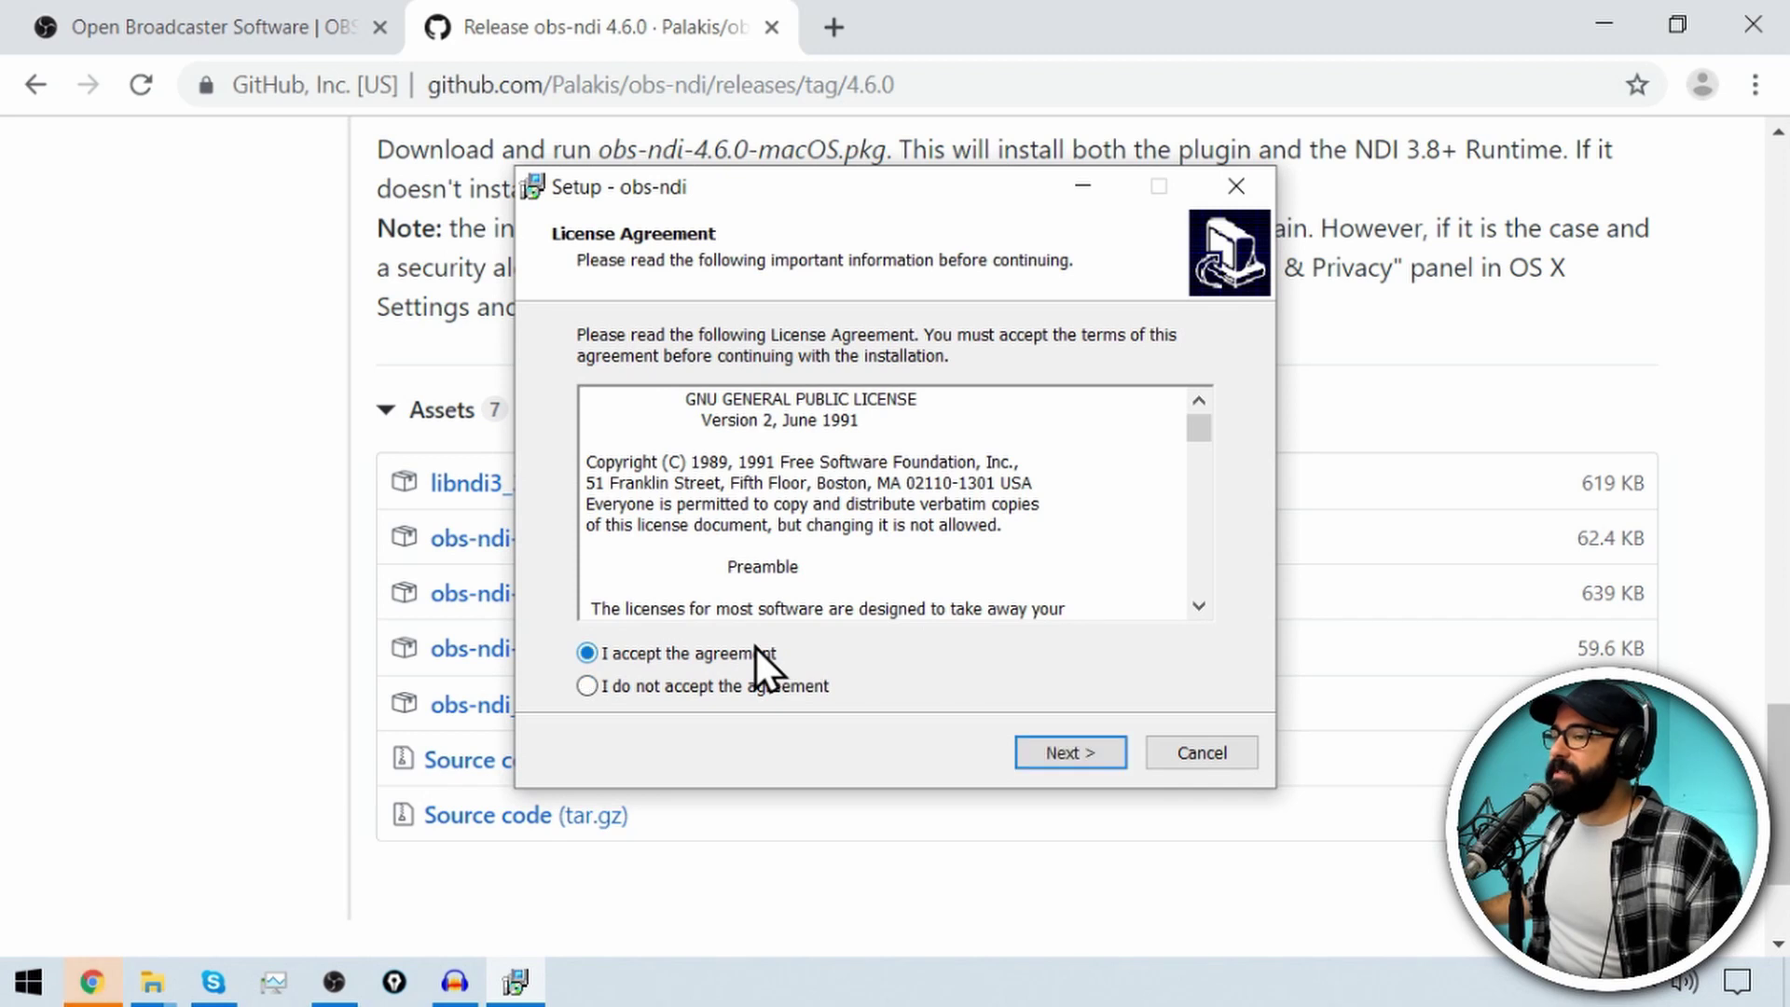
left_click(1077, 757)
left_click(1077, 758)
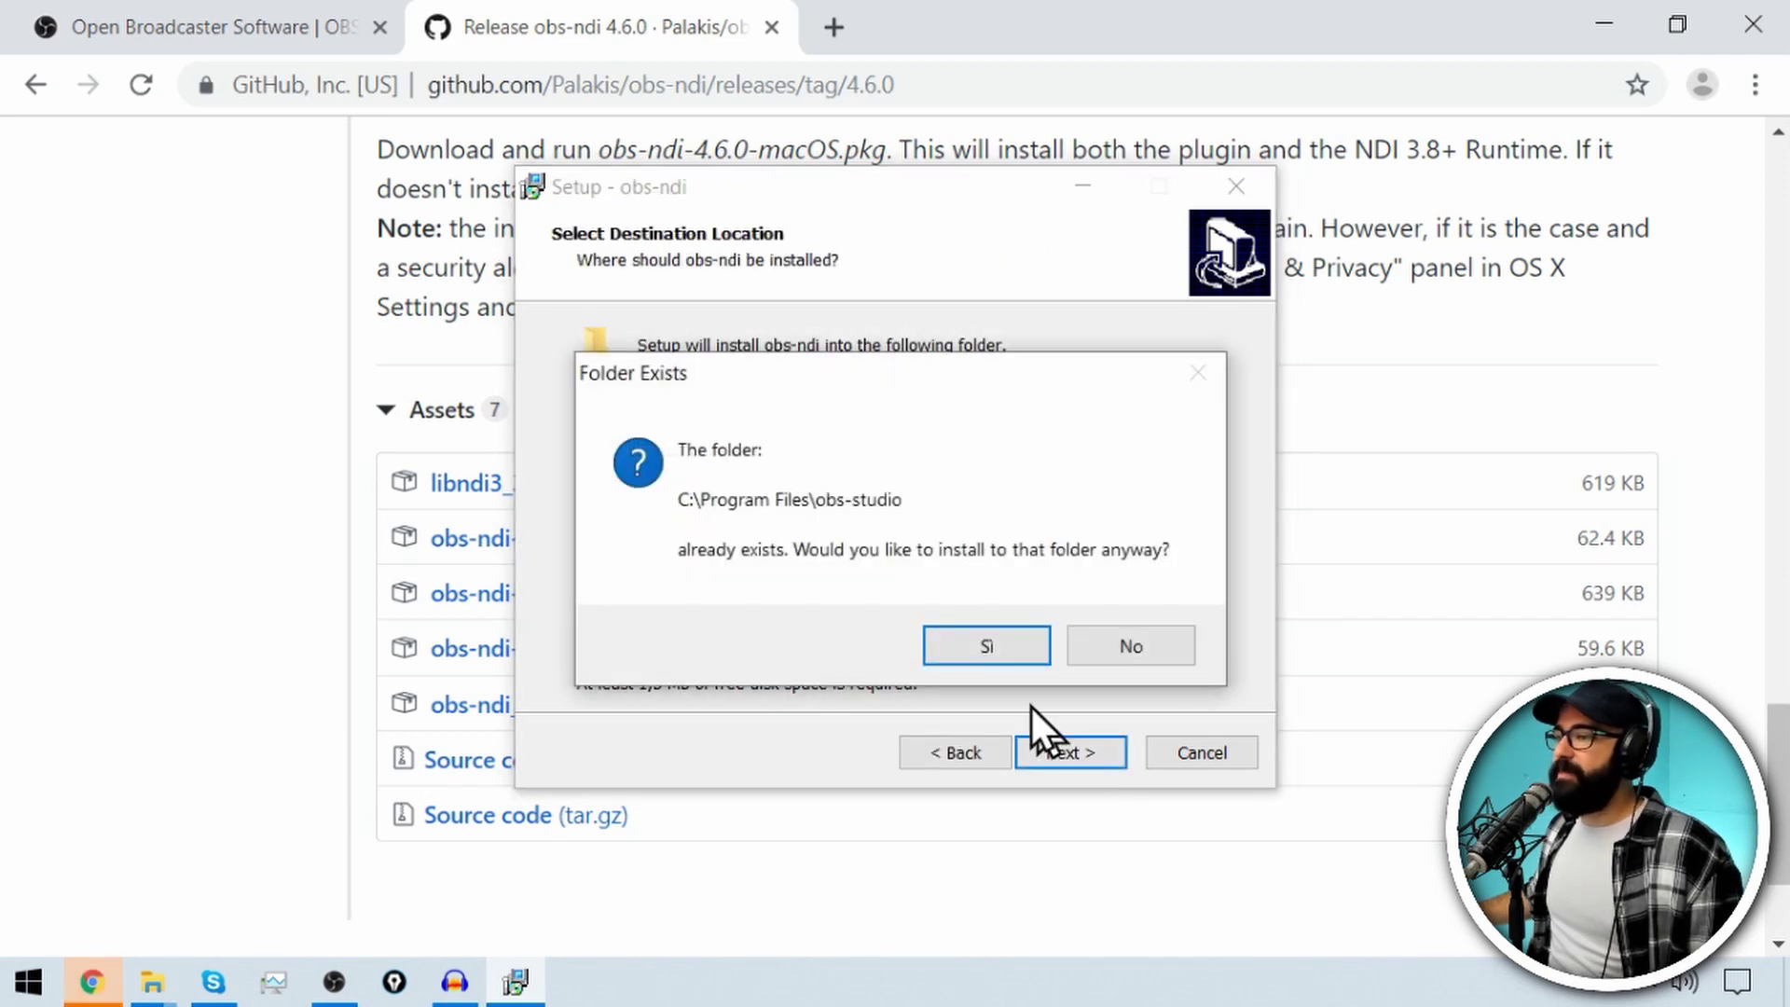
left_click(976, 647)
left_click(1066, 759)
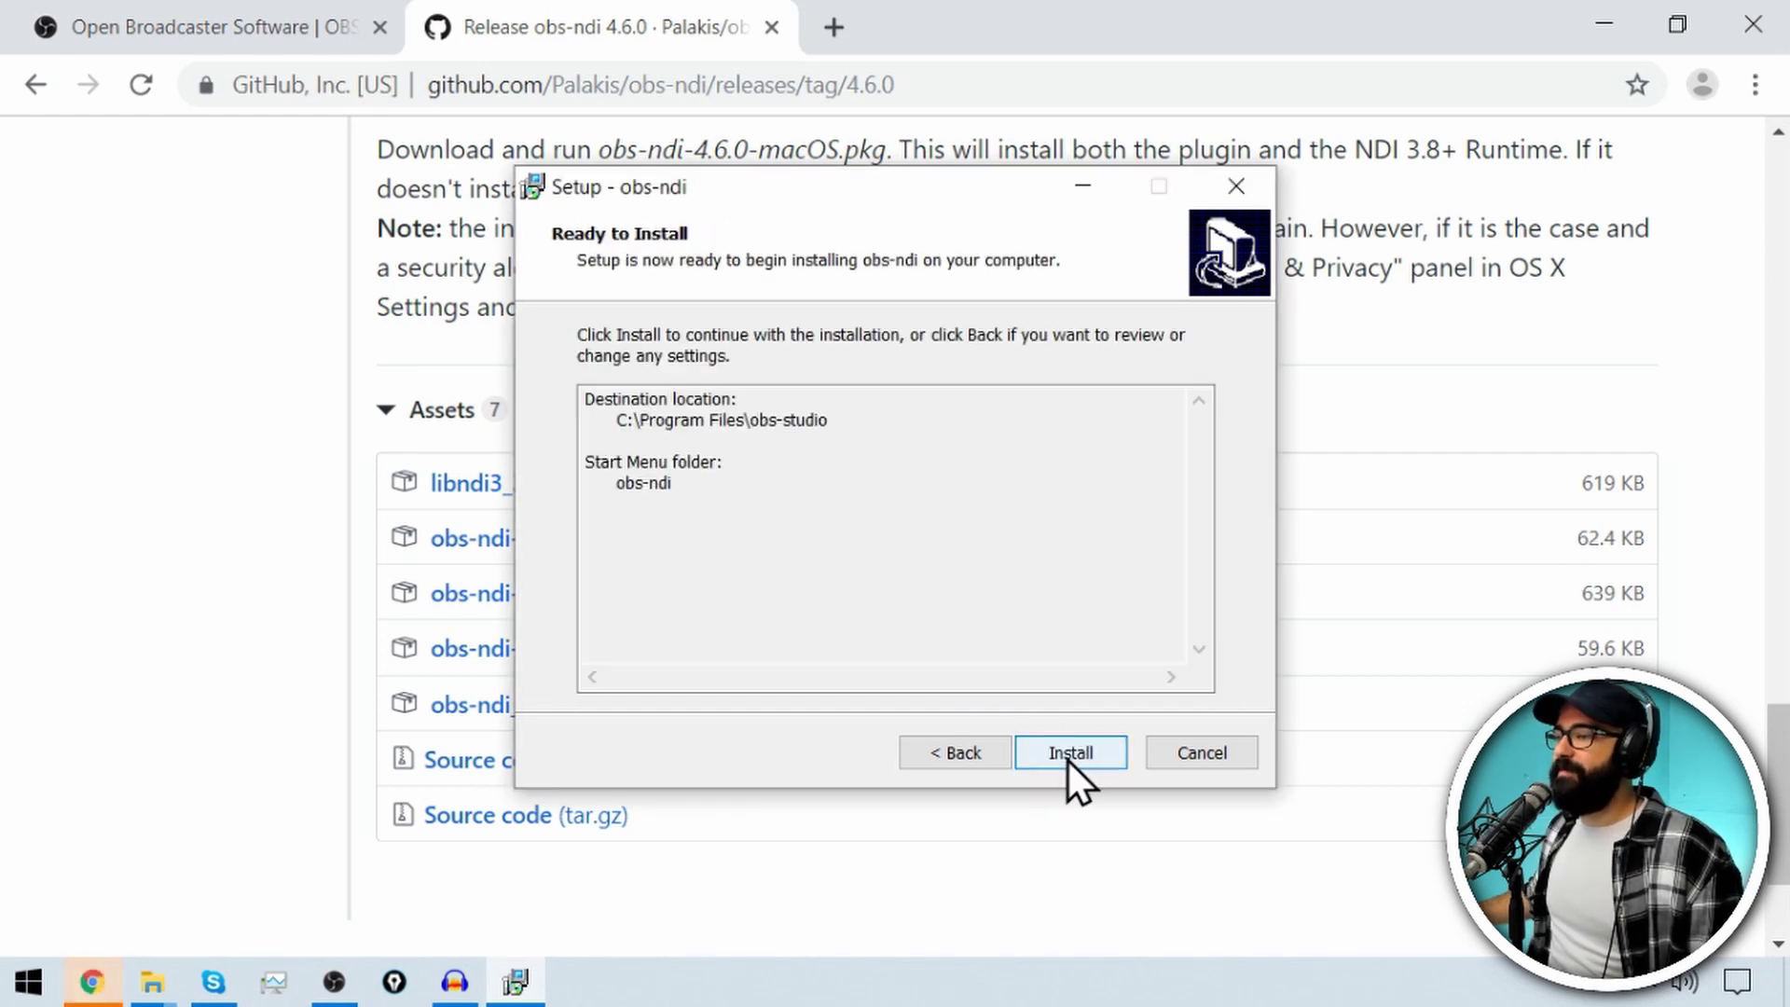
left_click(1069, 757)
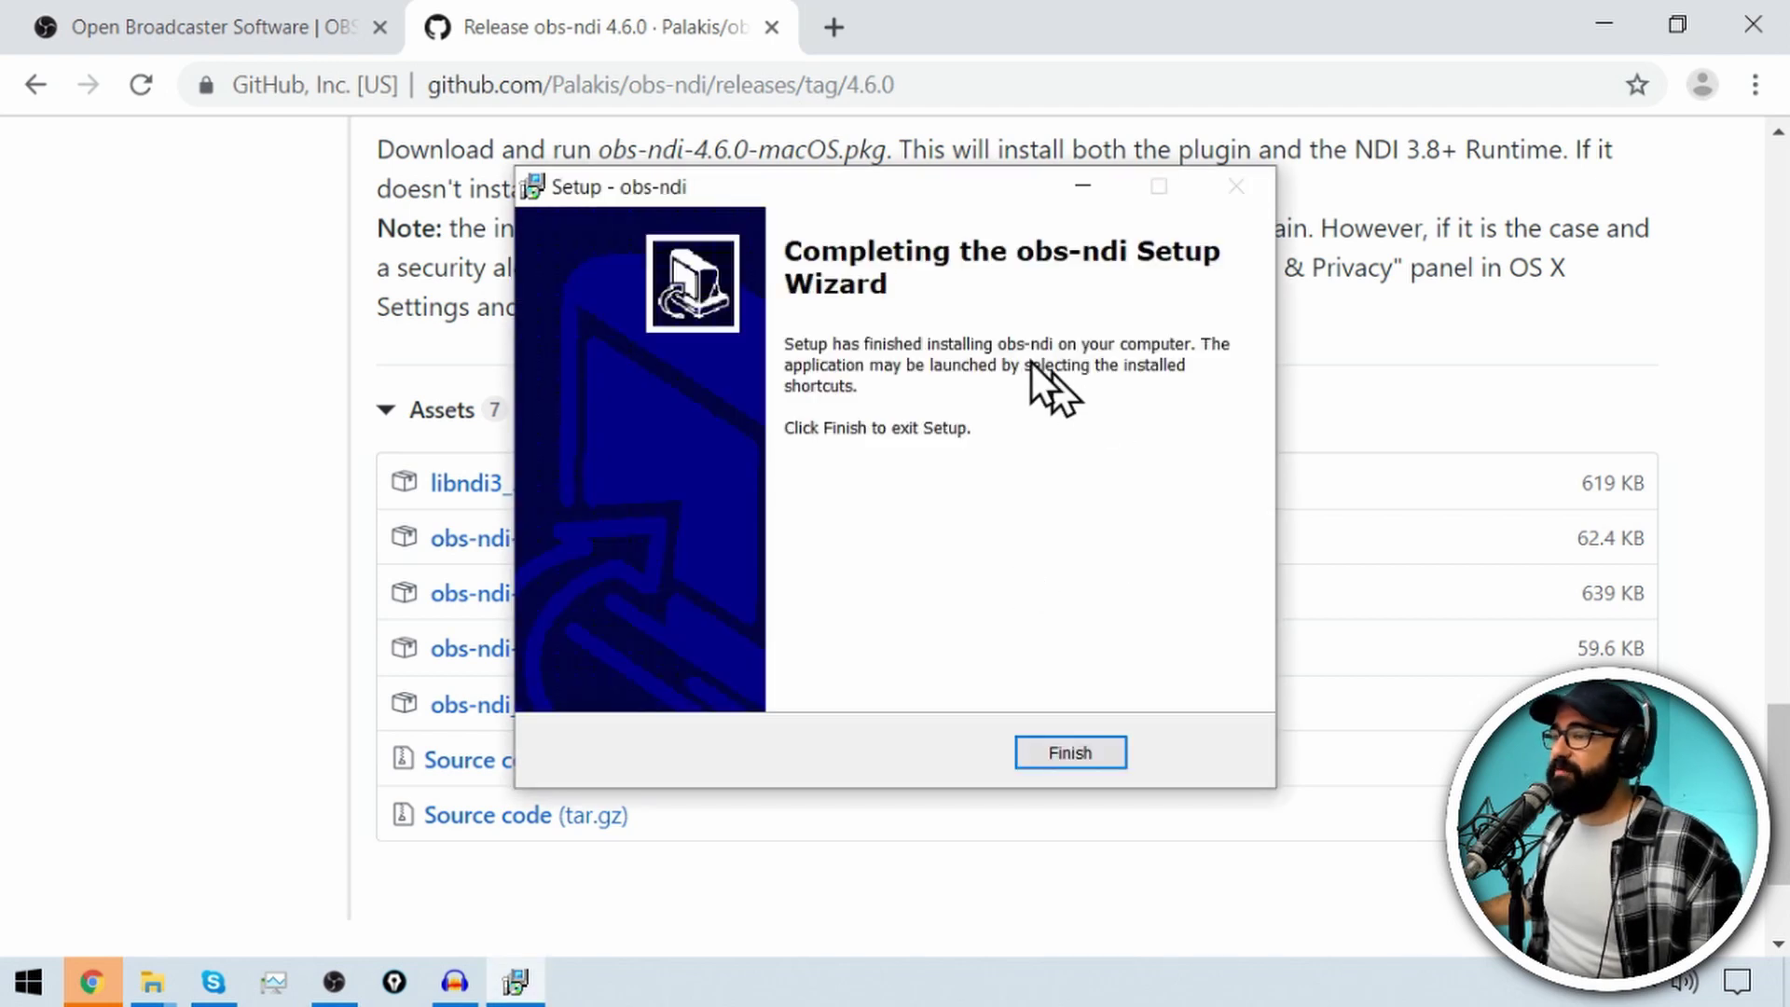
left_click(1070, 752)
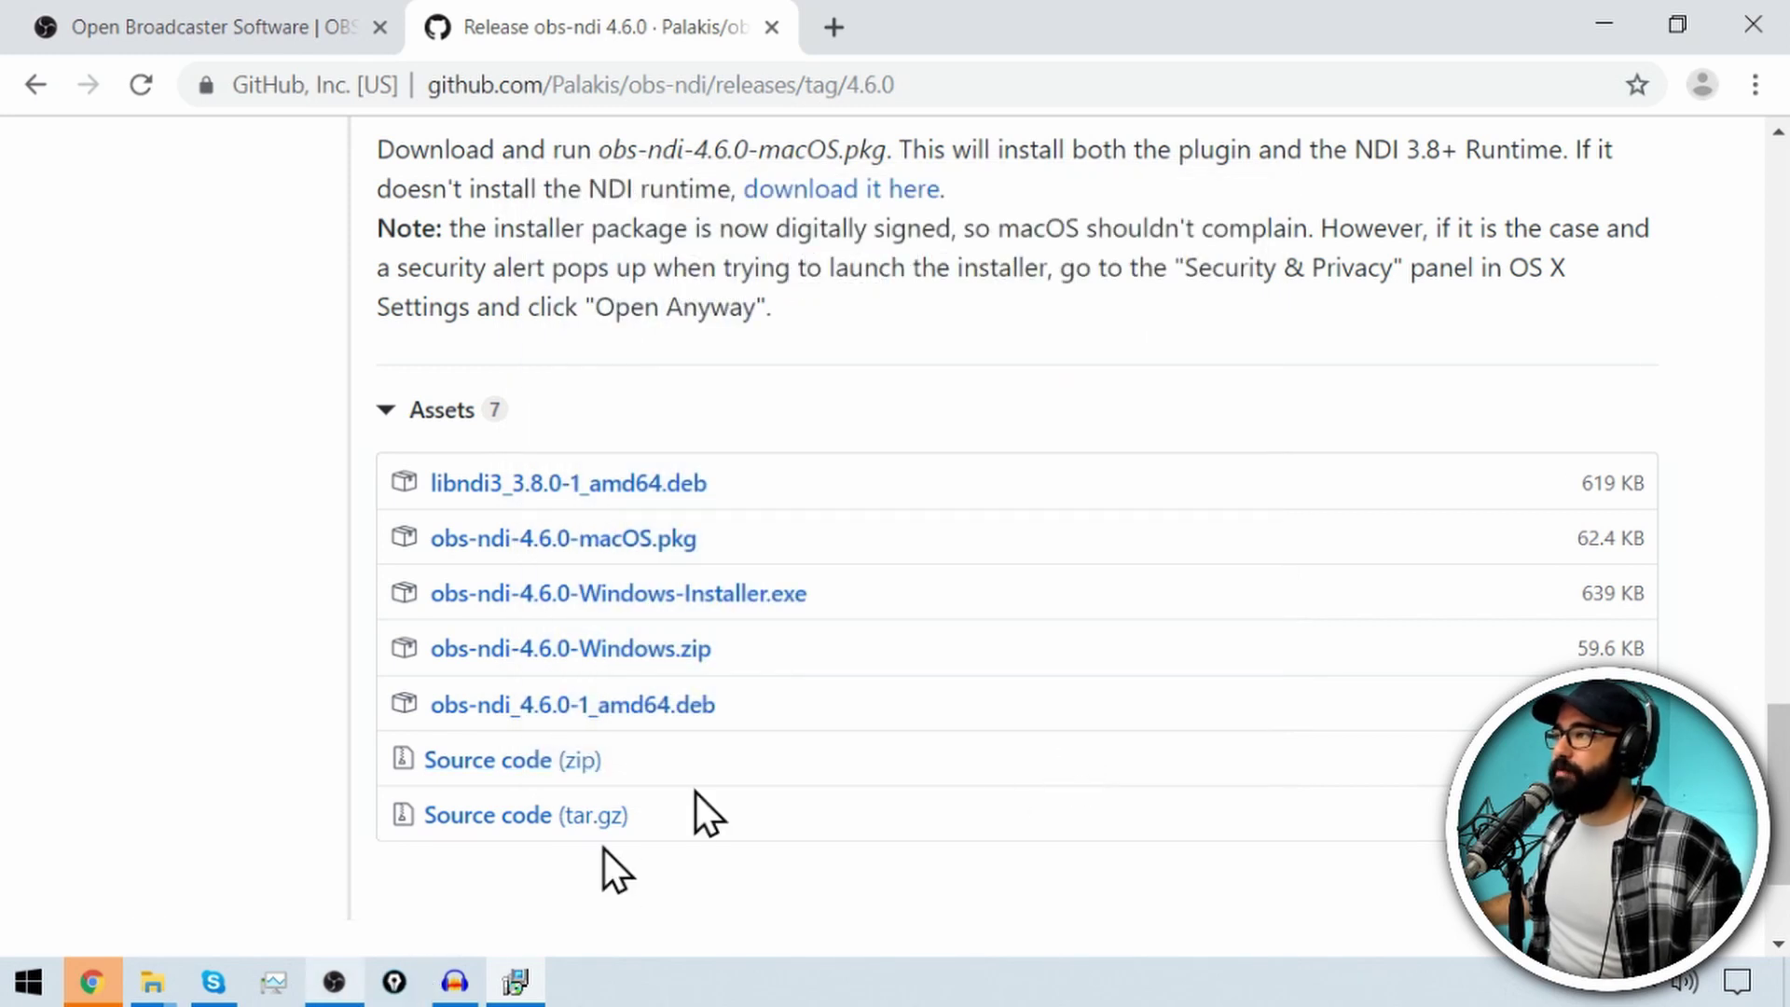
- Close Chrome and restart OBS Studio to load the newly installed plugin
left_click(1753, 26)
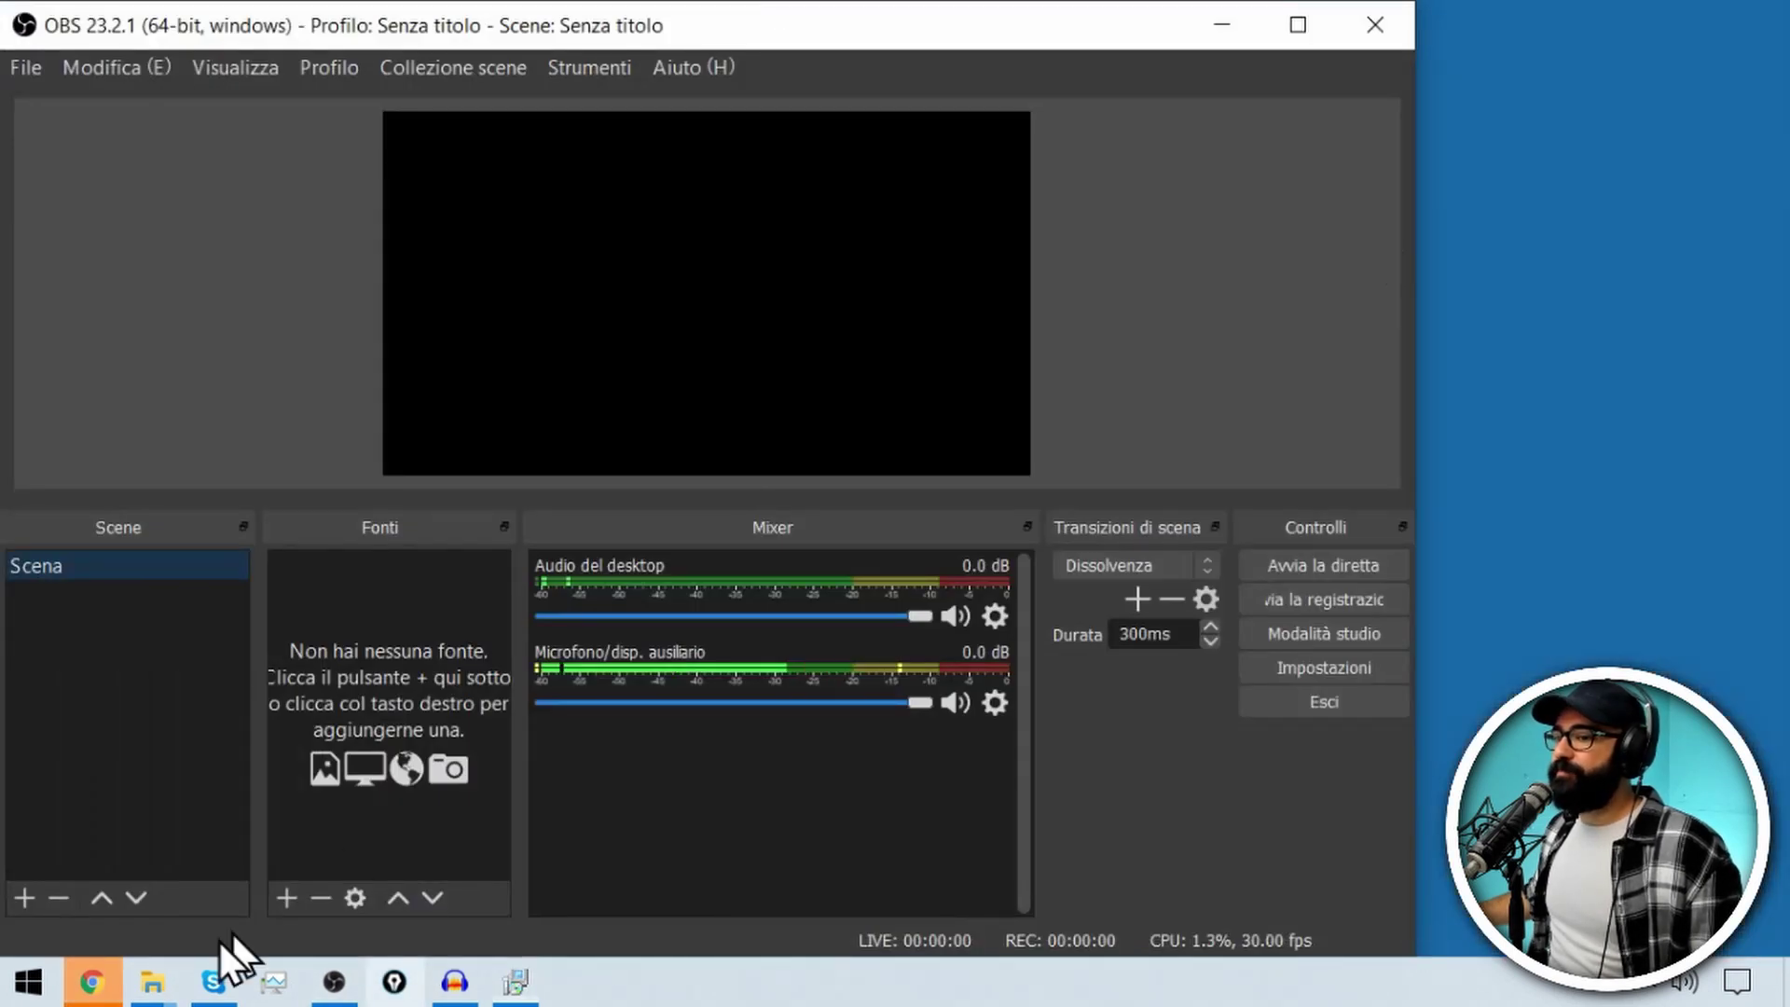
left_click(338, 986)
left_click(339, 986)
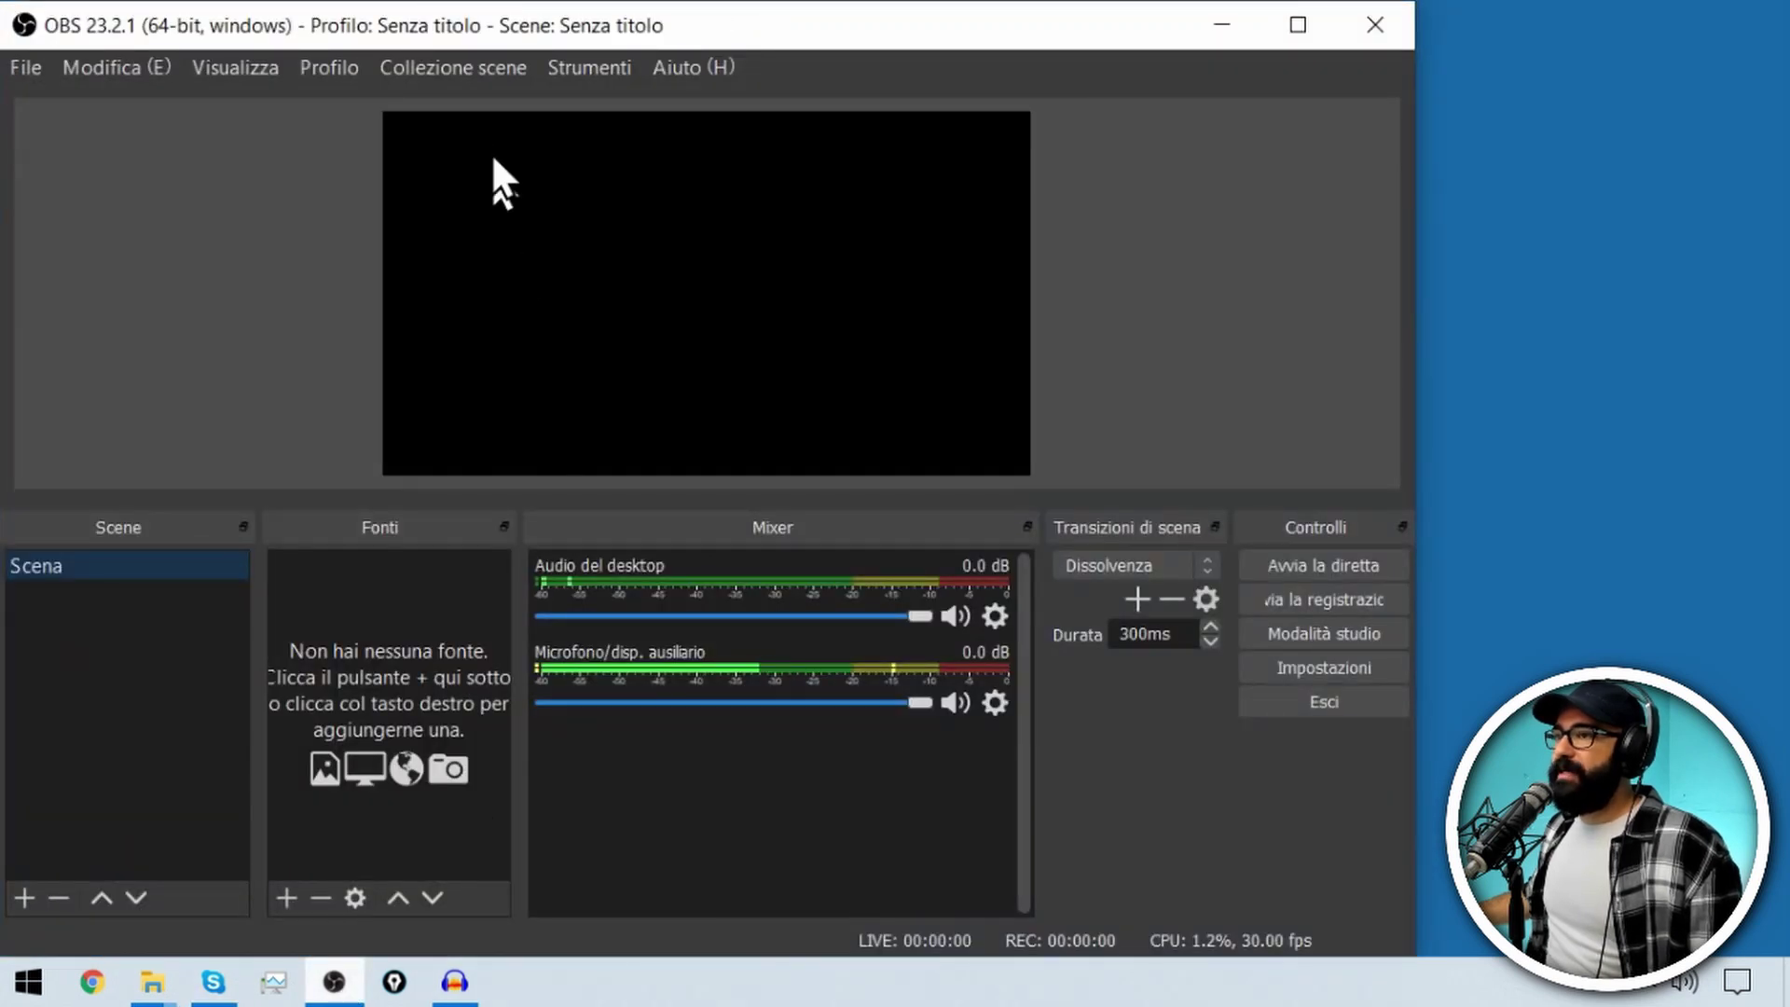
left_click(1377, 710)
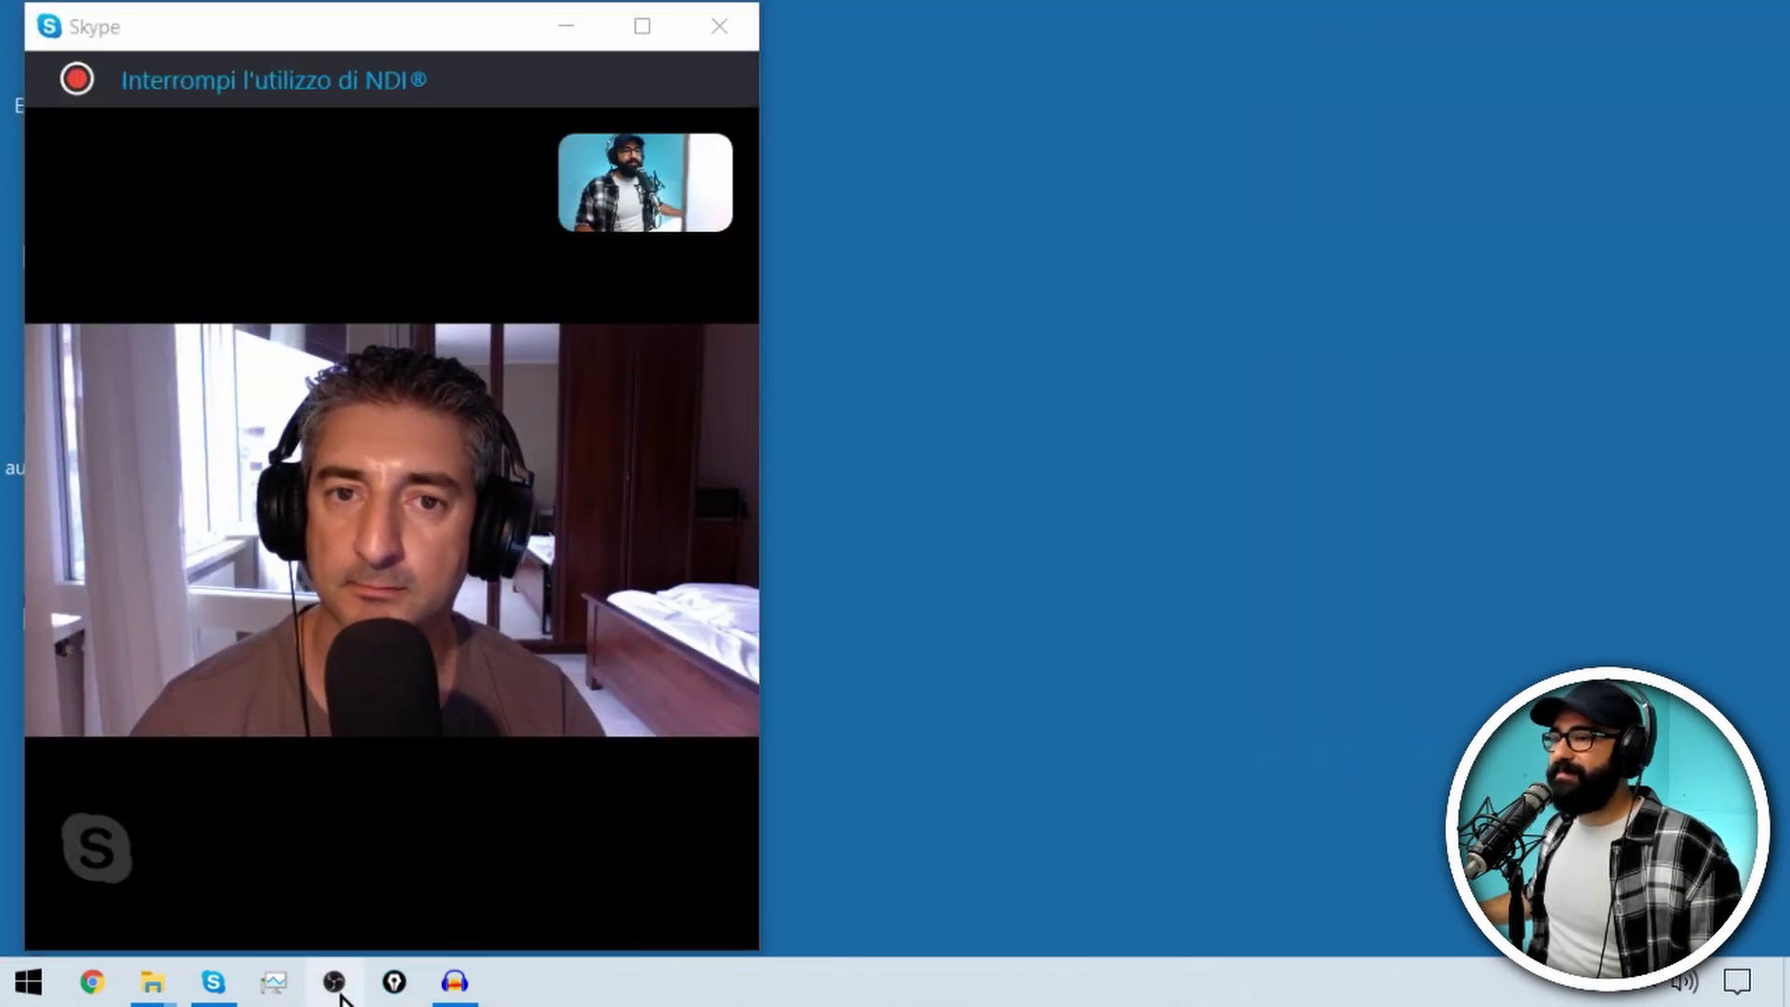
left_click(395, 982)
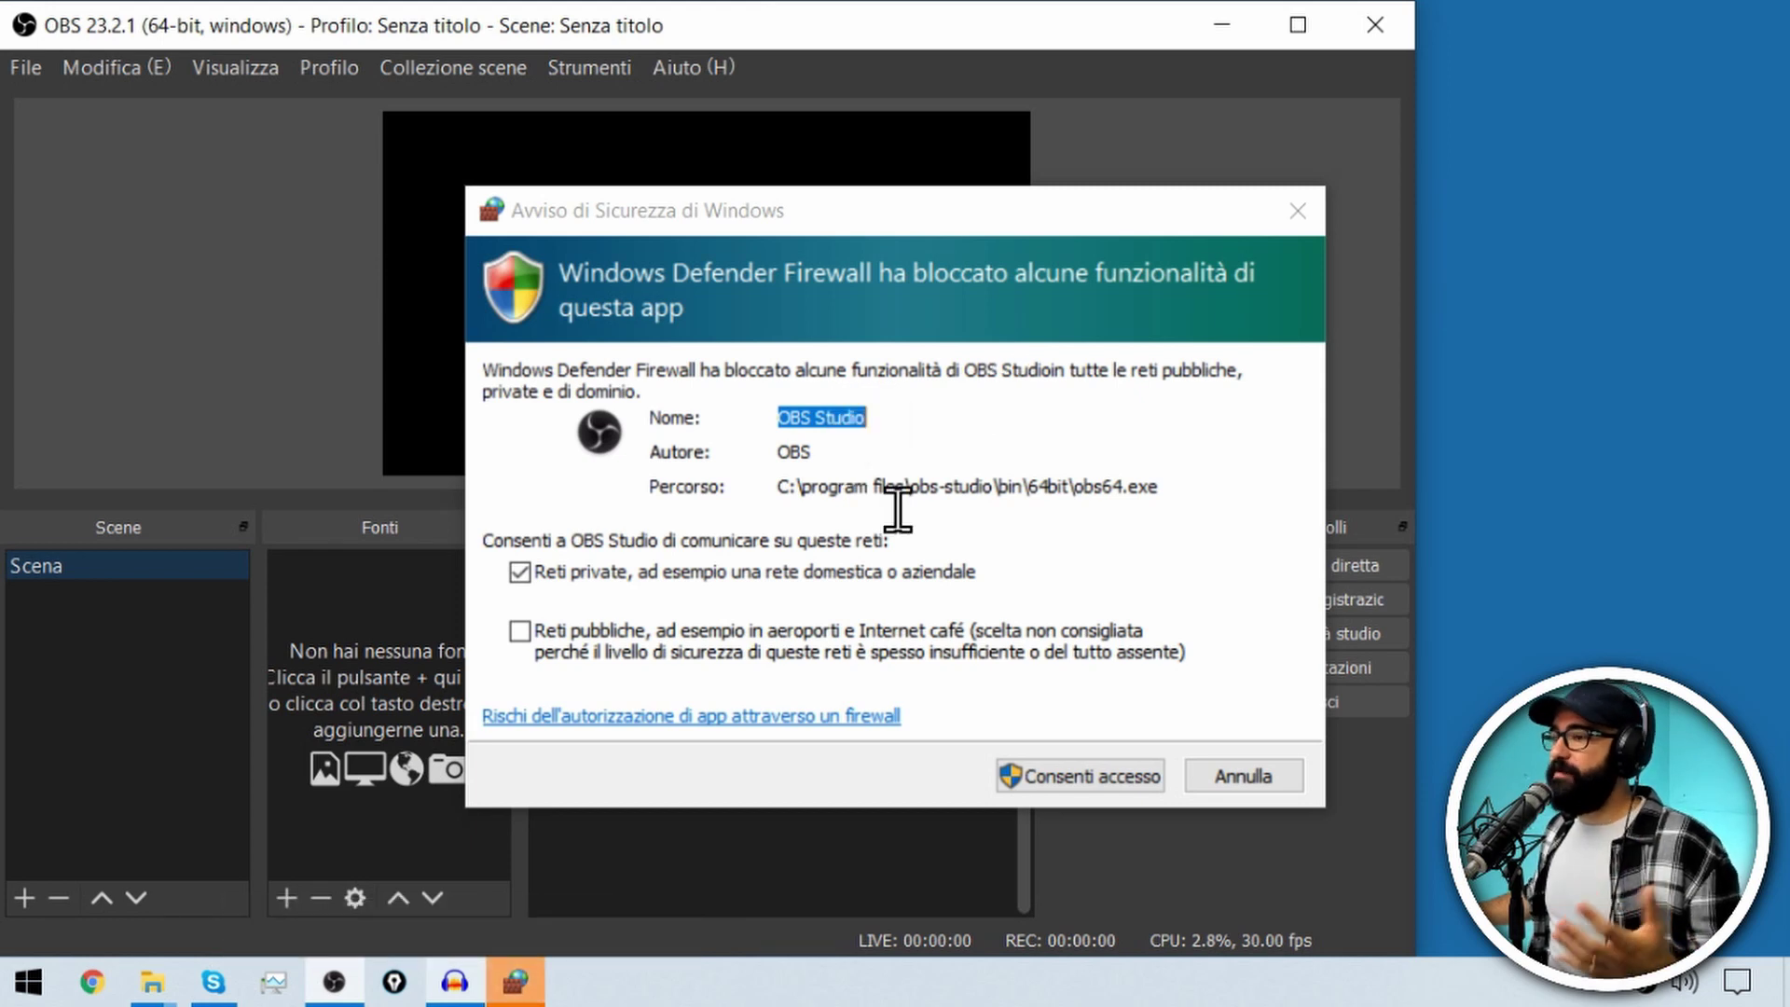
- Allow OBS Studio to communicate through Windows Defender Firewall on private networks
left_click(1076, 780)
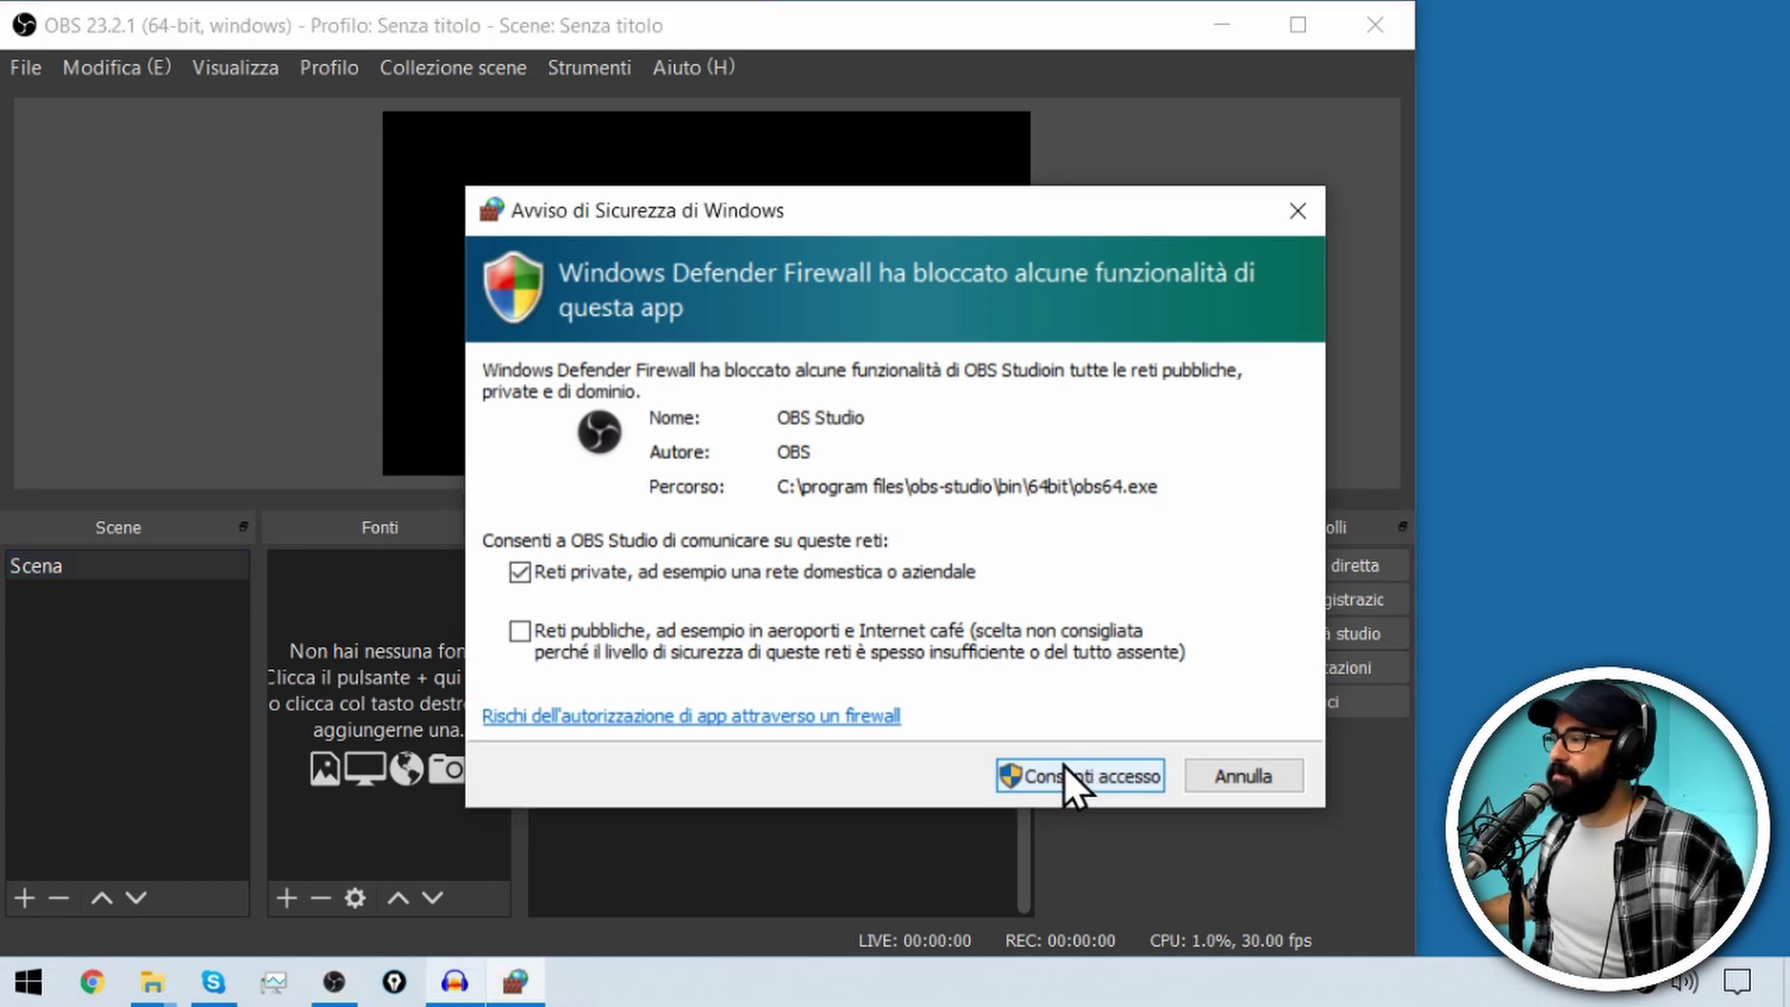
left_click(1072, 770)
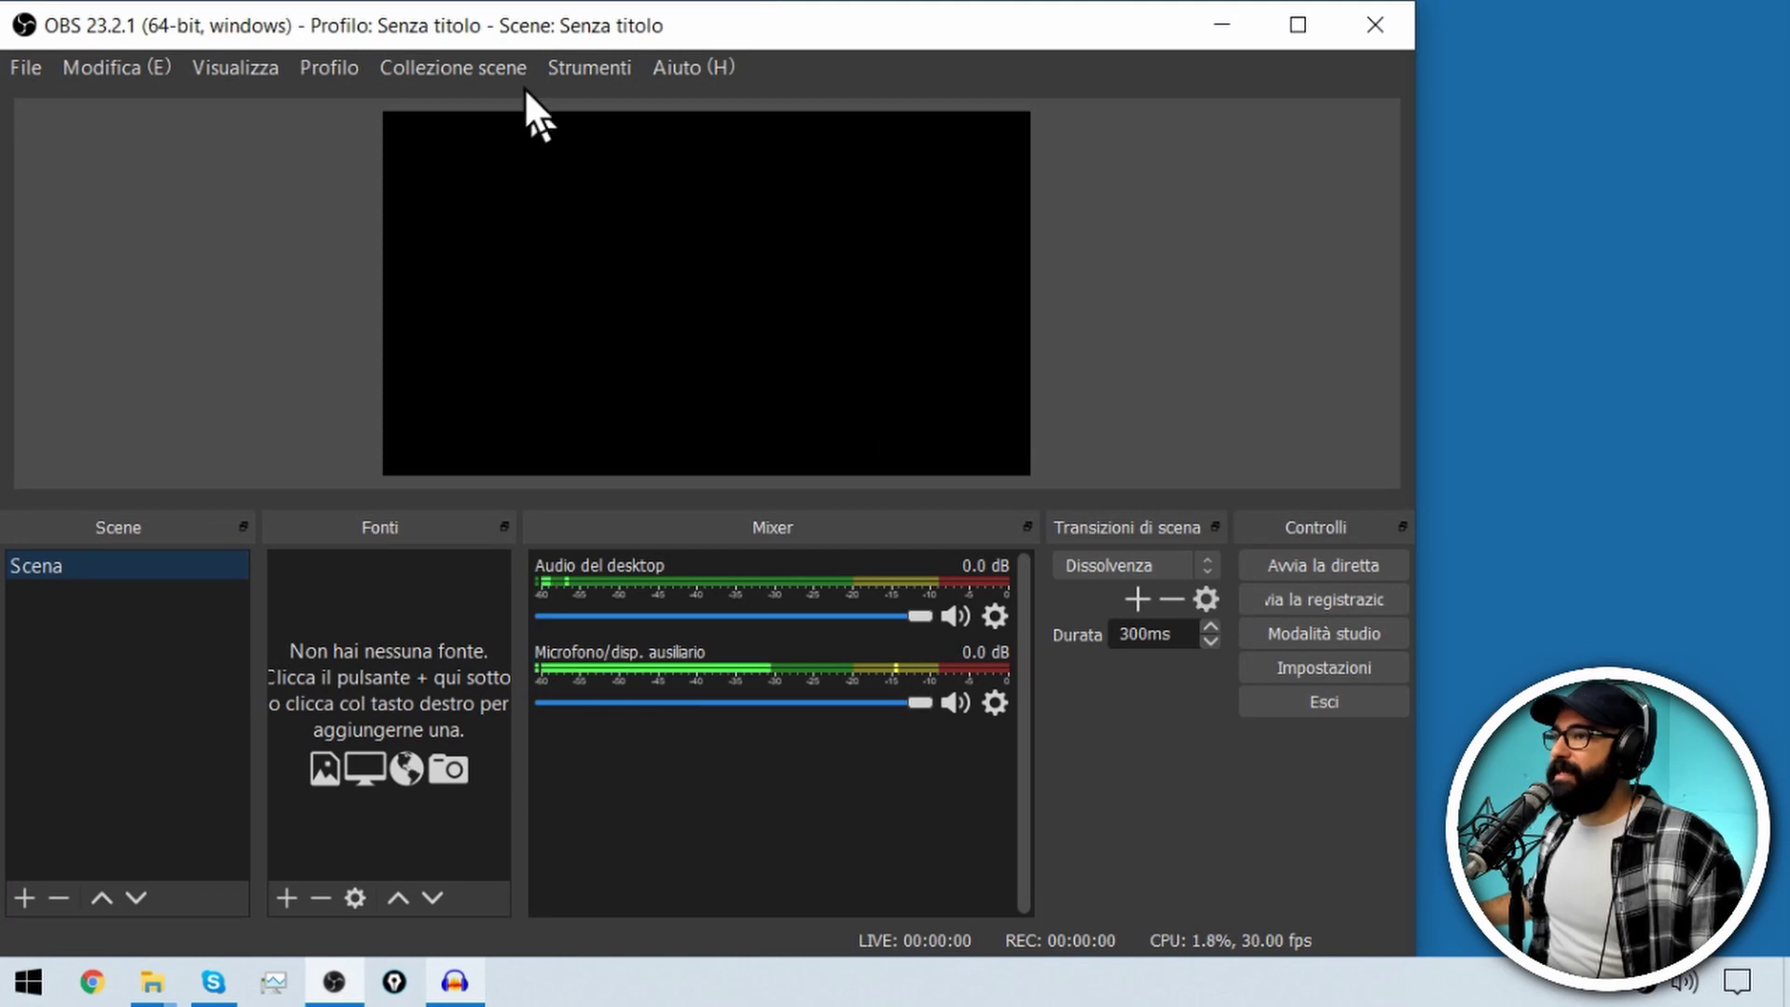
- Review the NDI Output settings dialog, leaving Main Output and Preview Output disabled, and dismiss it
left_click(567, 67)
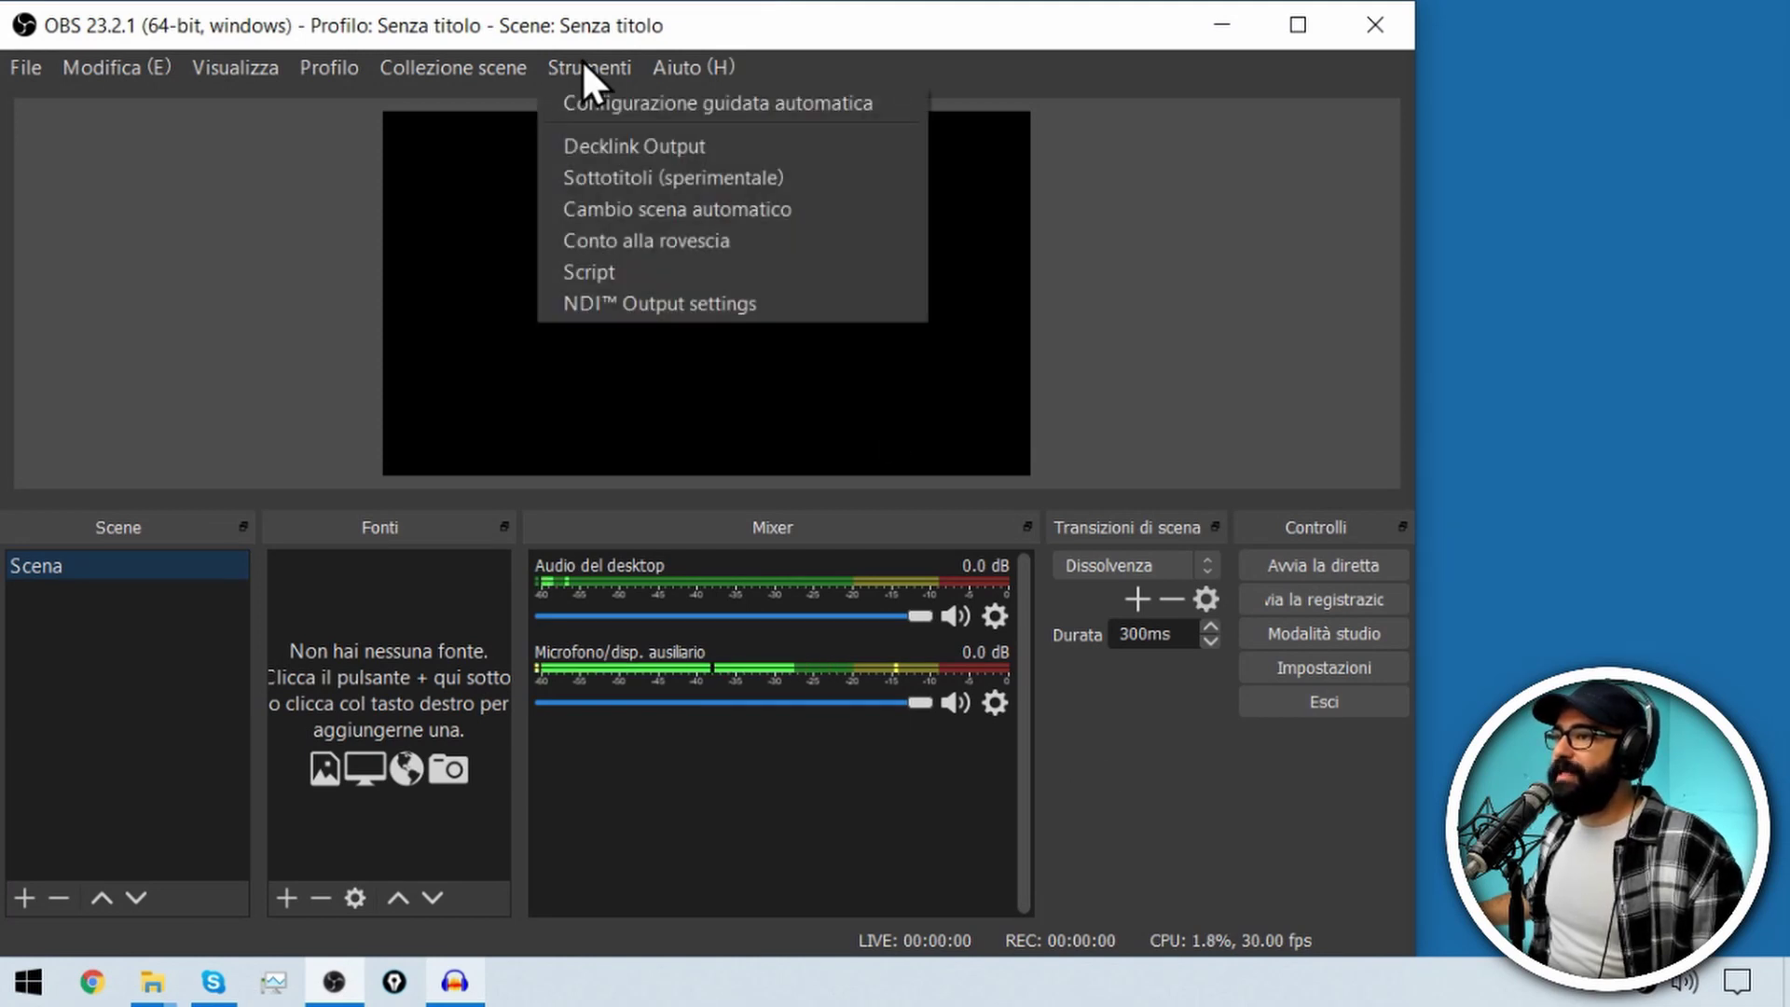
left_click(701, 299)
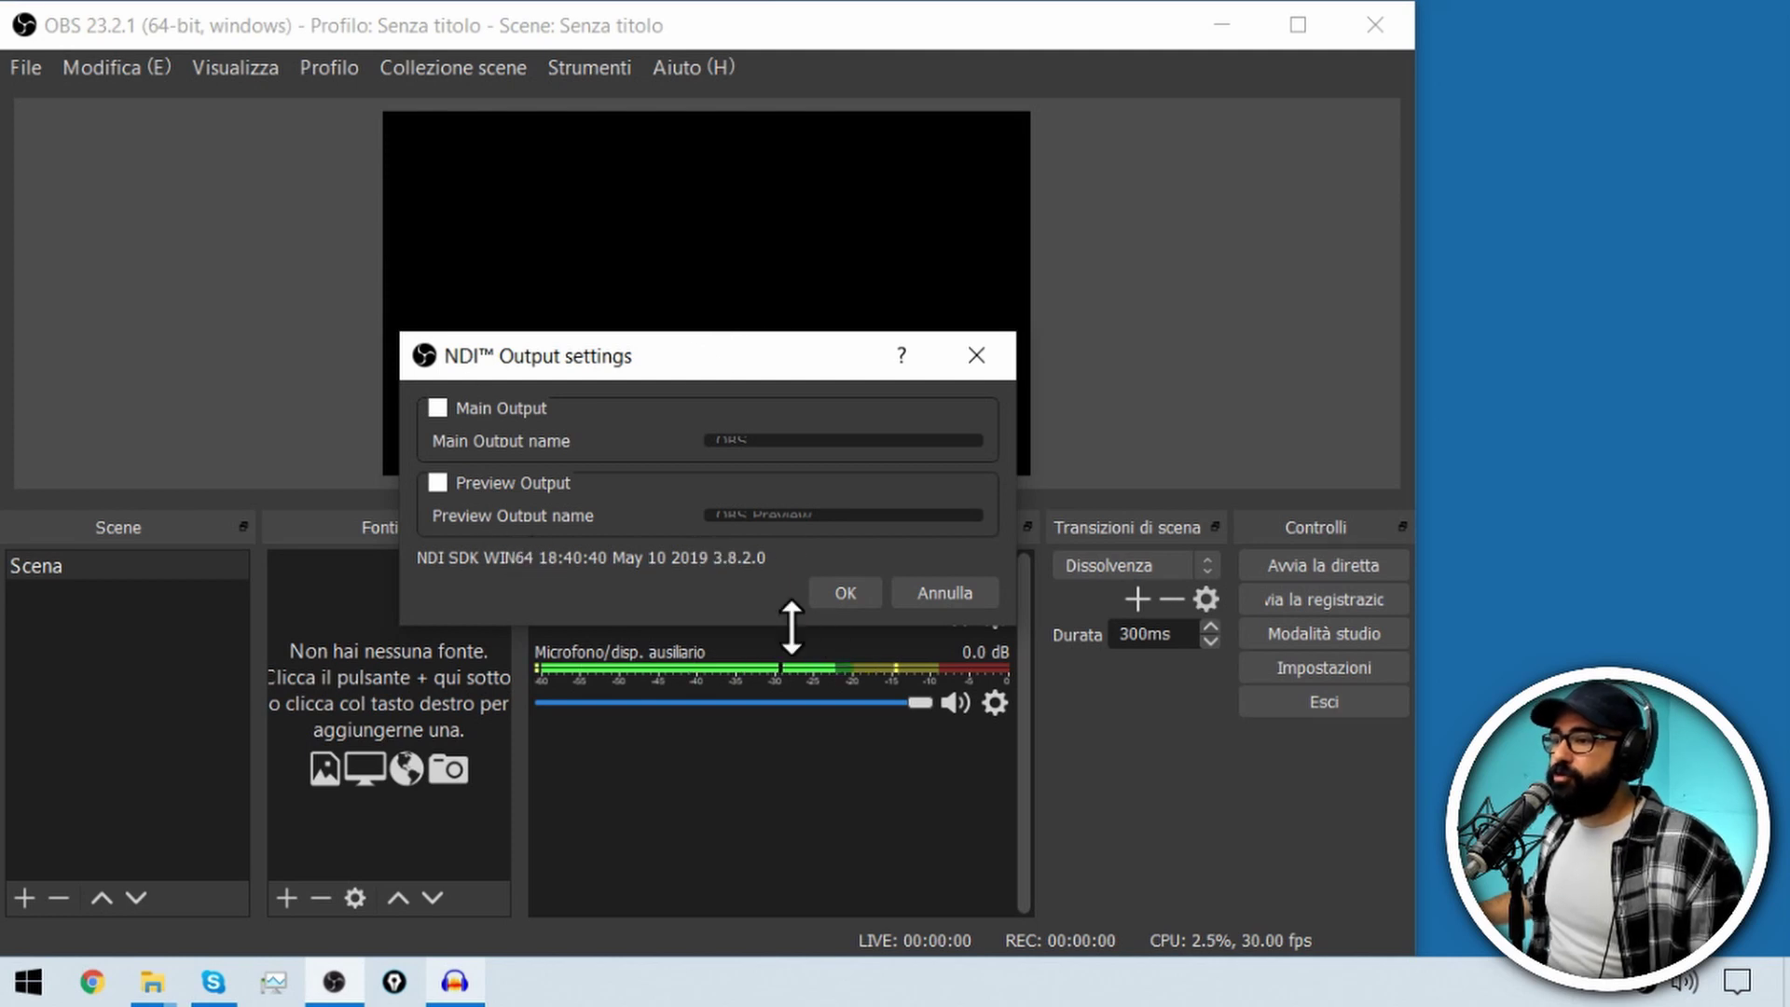
left_click_drag(788, 632, 788, 772)
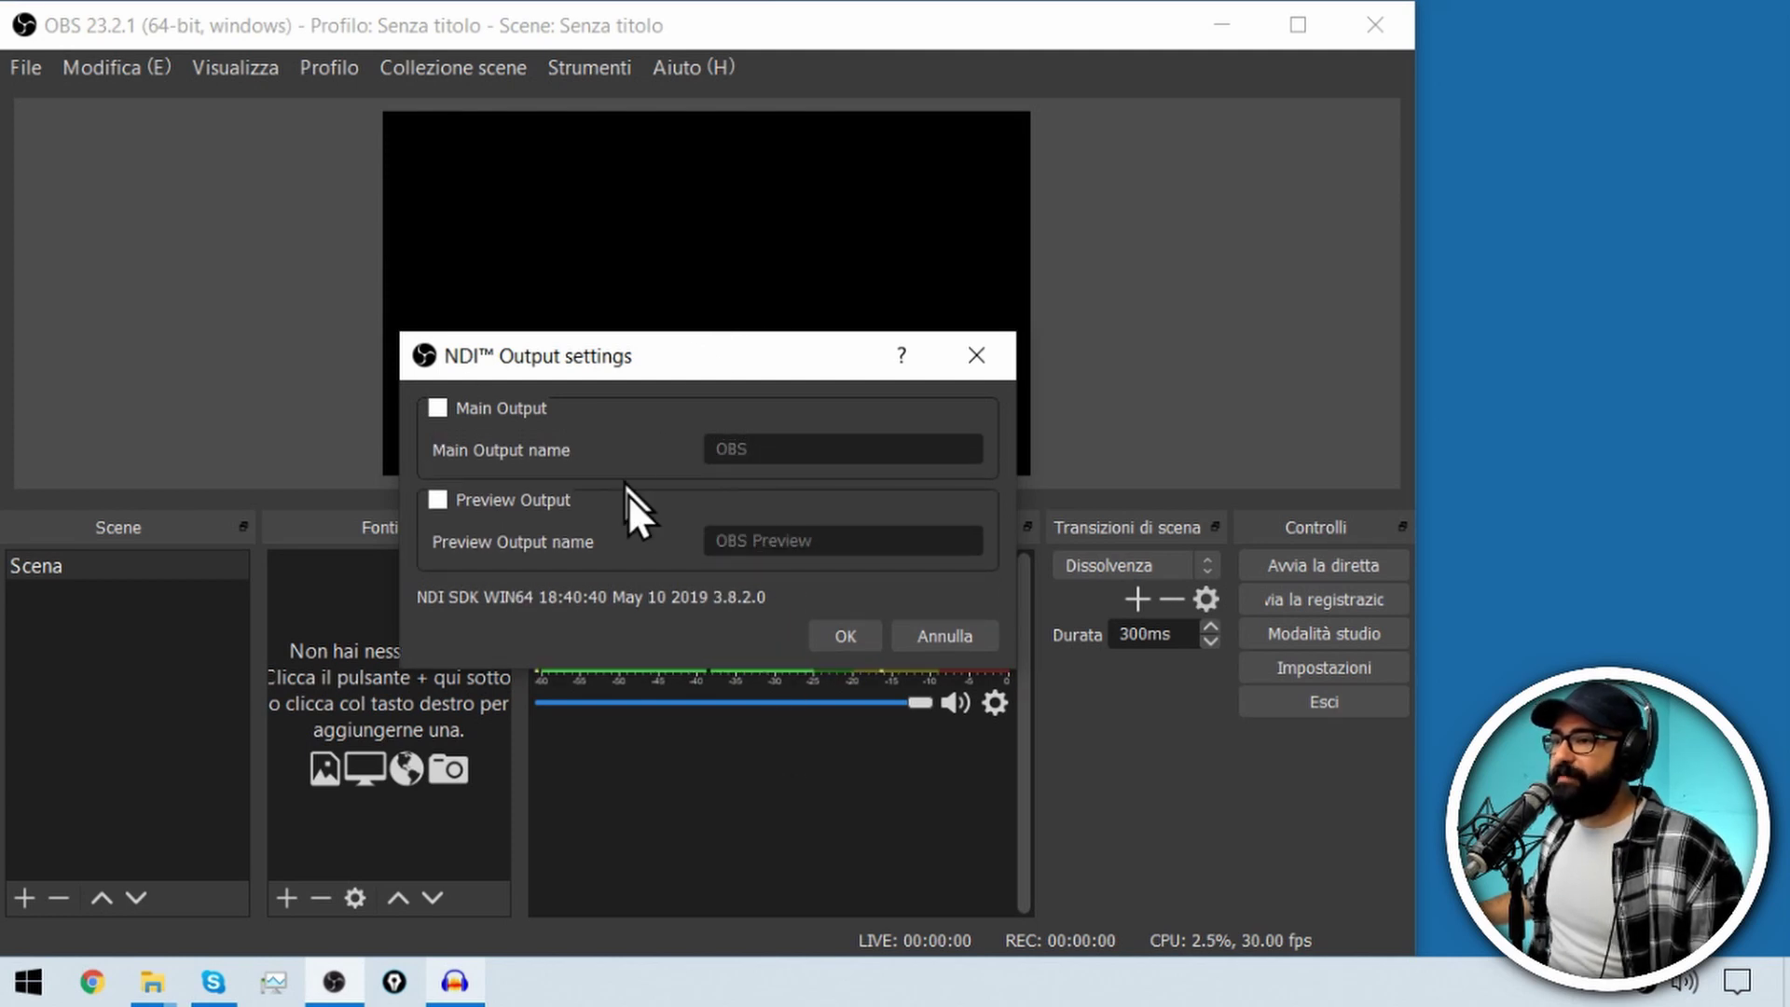
left_click(942, 638)
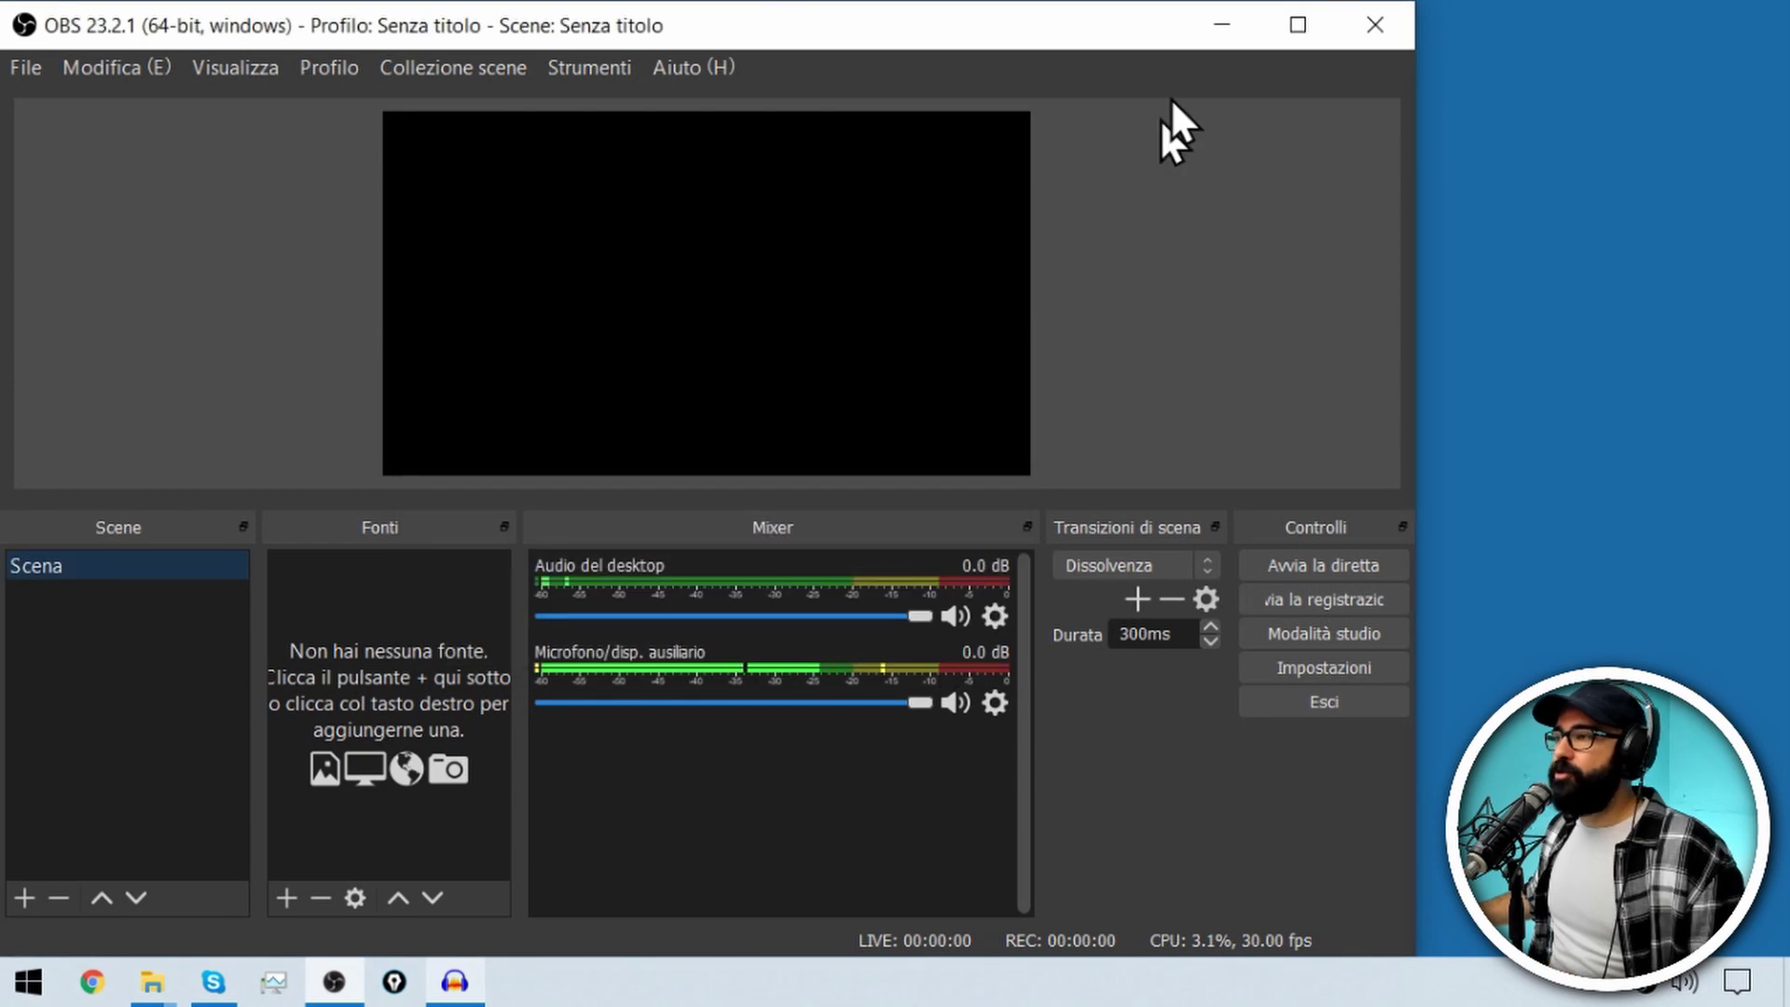
- Minimize OBS Studio, stop NDI use in the Skype call, hang up and return to the chat list
left_click(1217, 37)
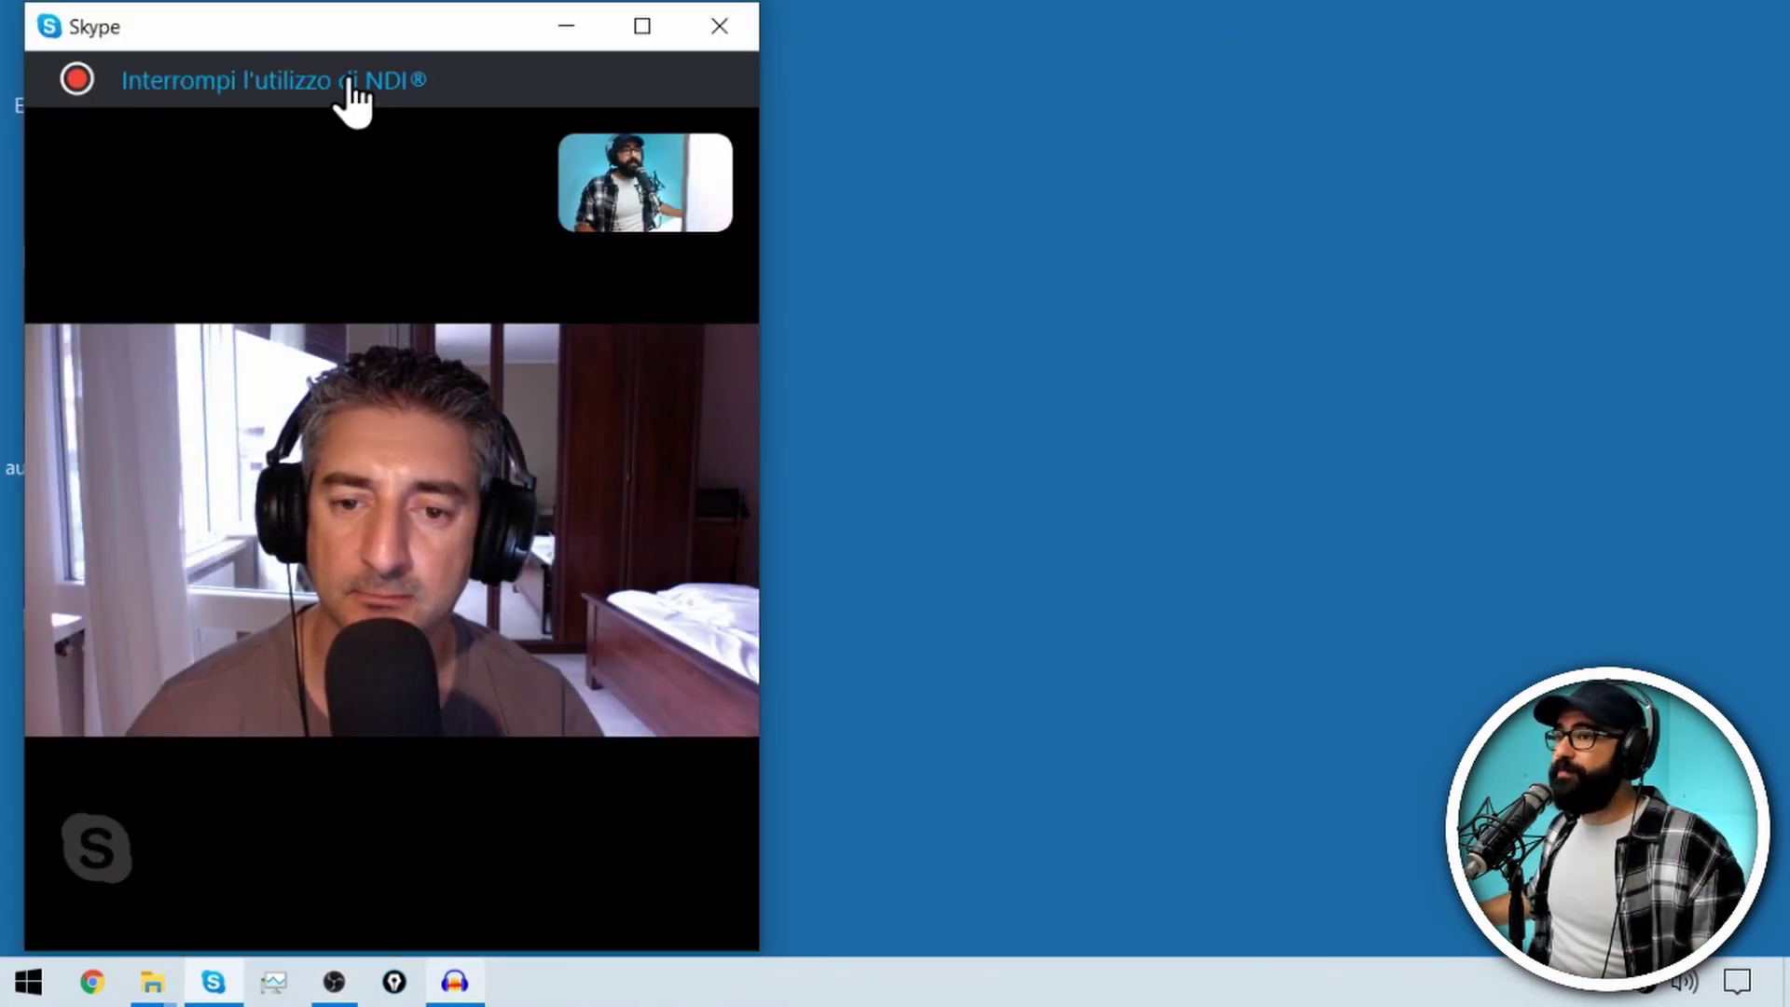
left_click(347, 82)
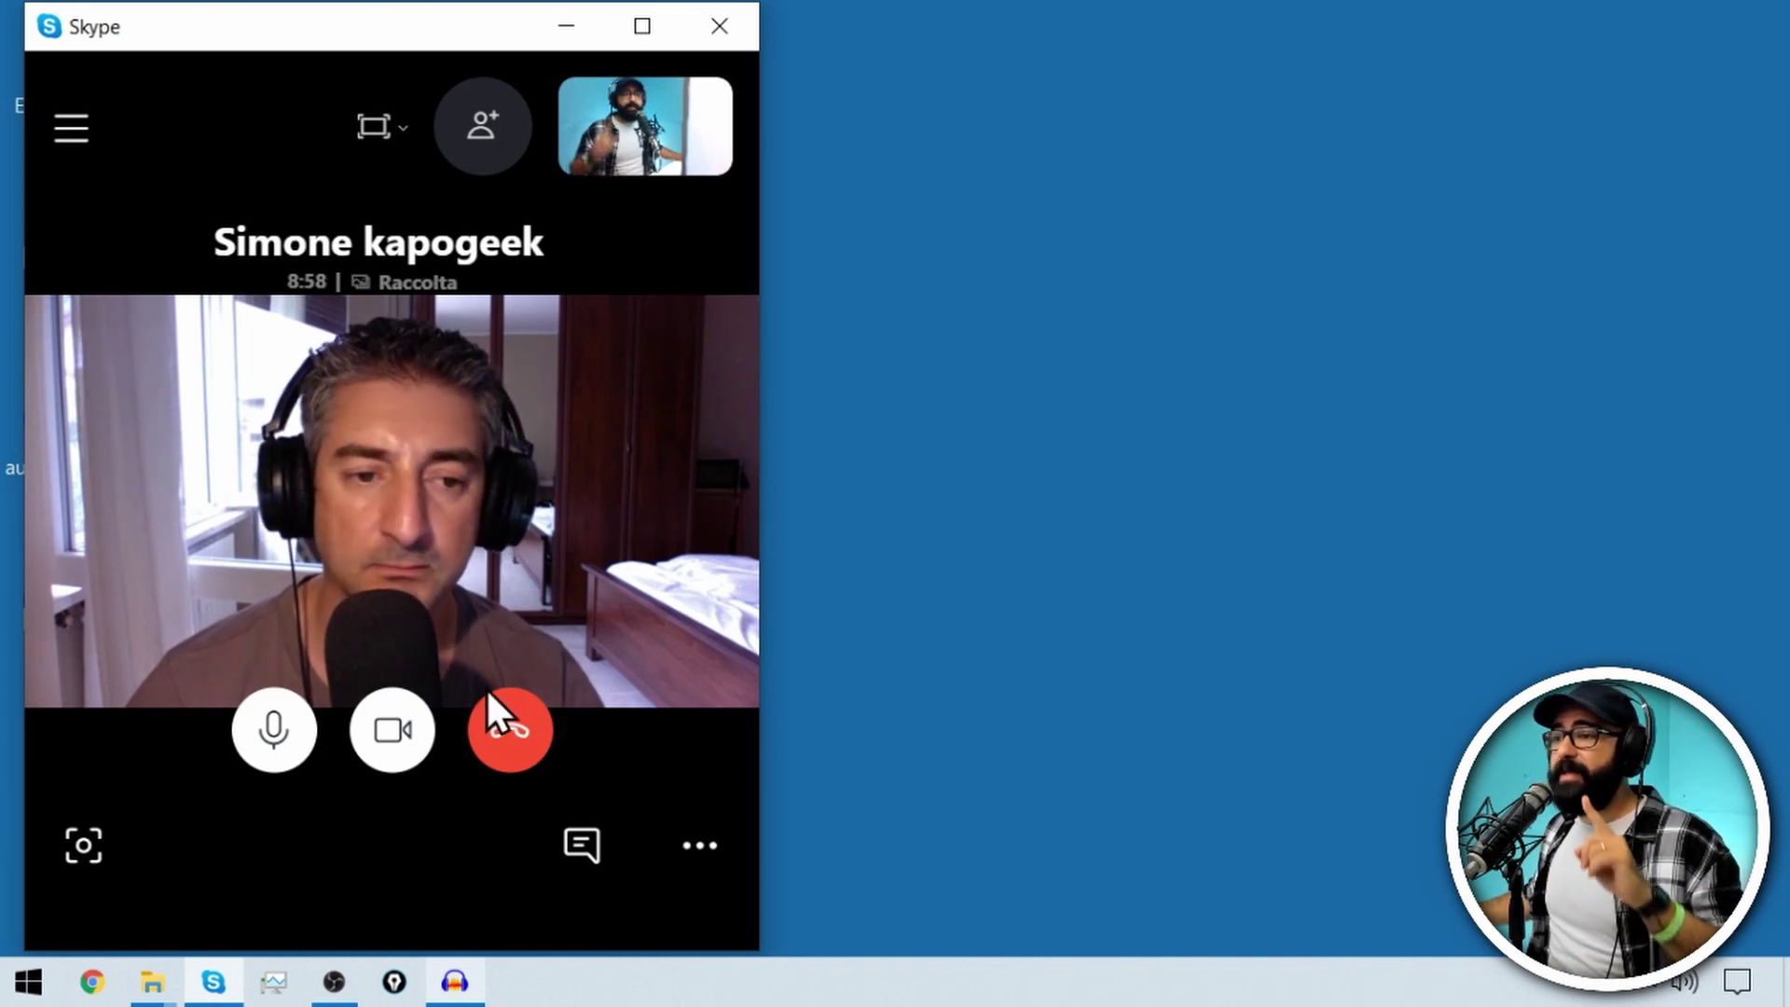
left_click(523, 746)
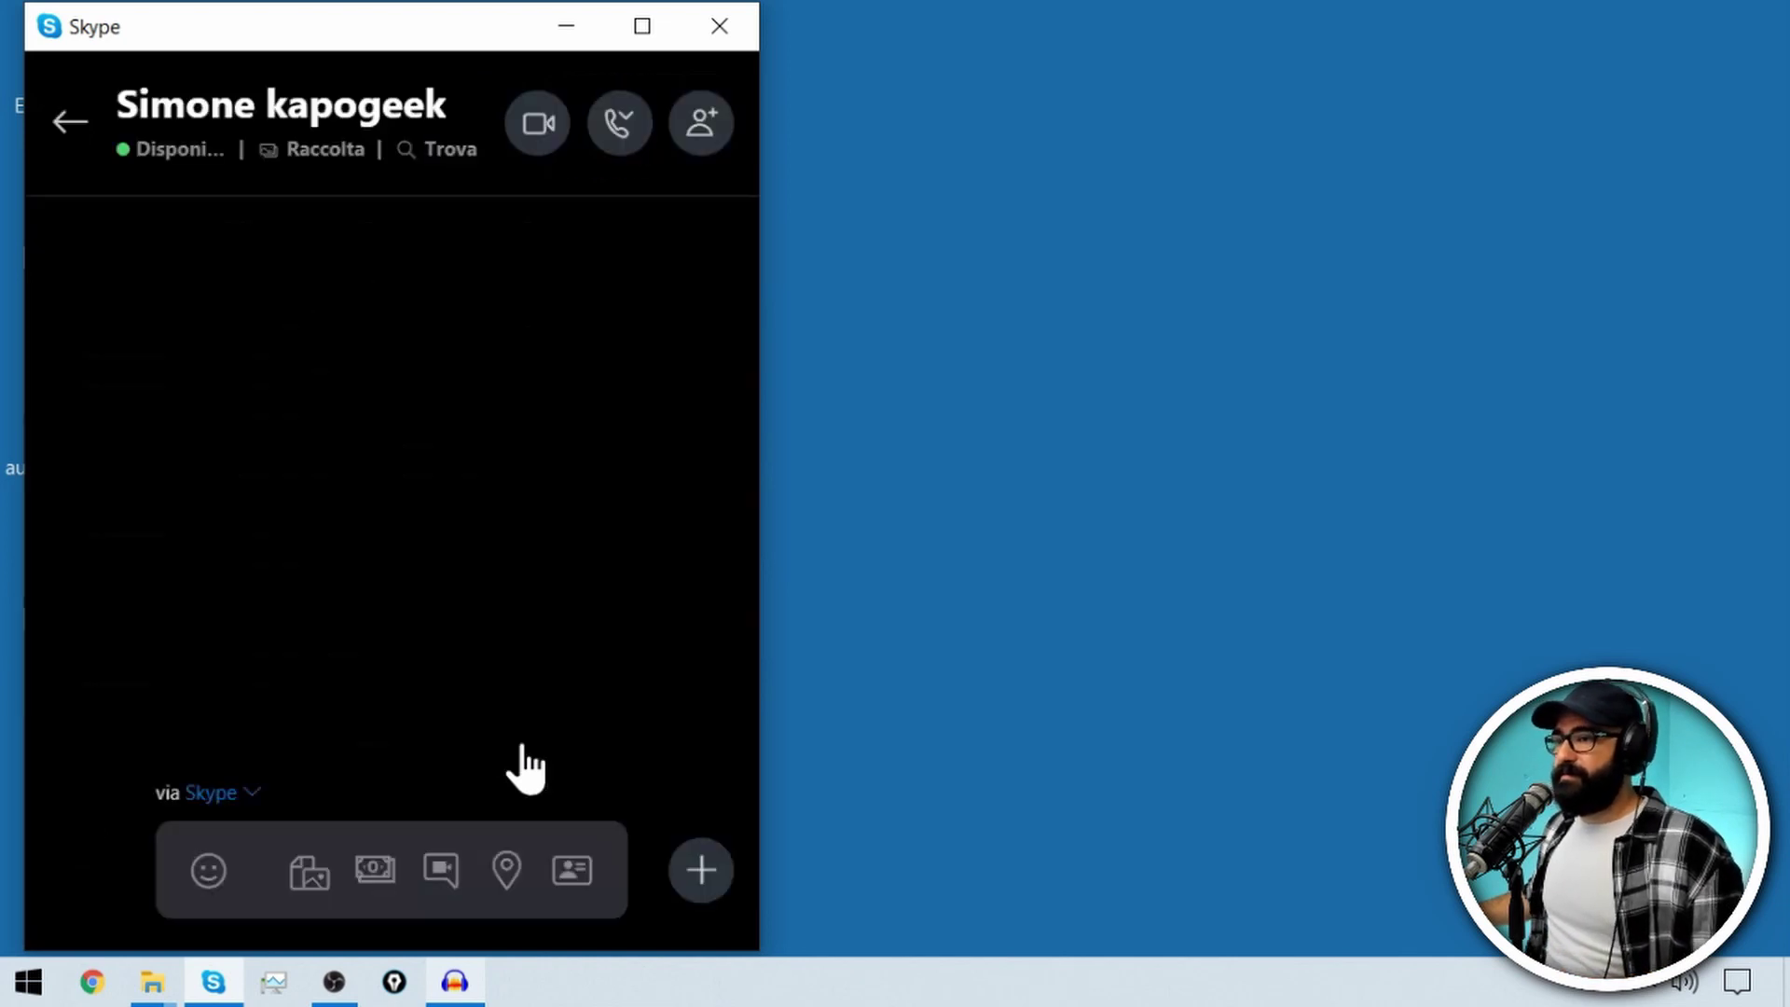
left_click(65, 129)
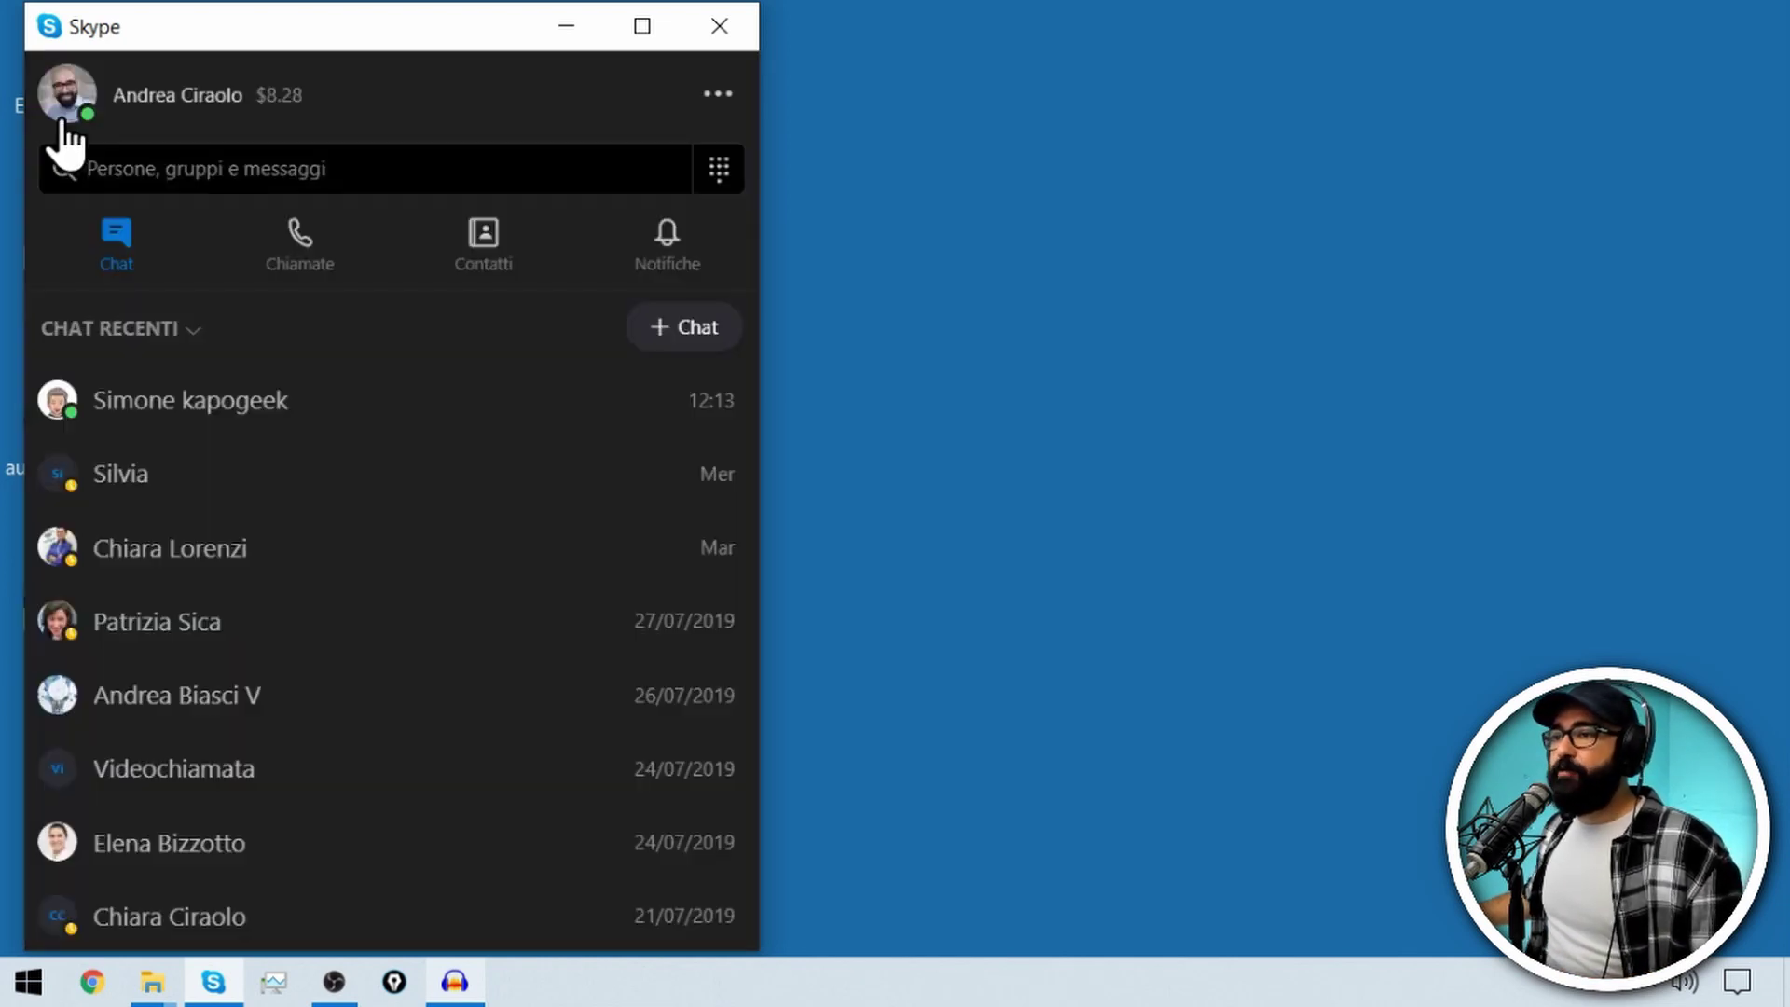
- Enable "Consenti l'utilizzo di NDI®" in Skype's advanced call settings
left_click(720, 97)
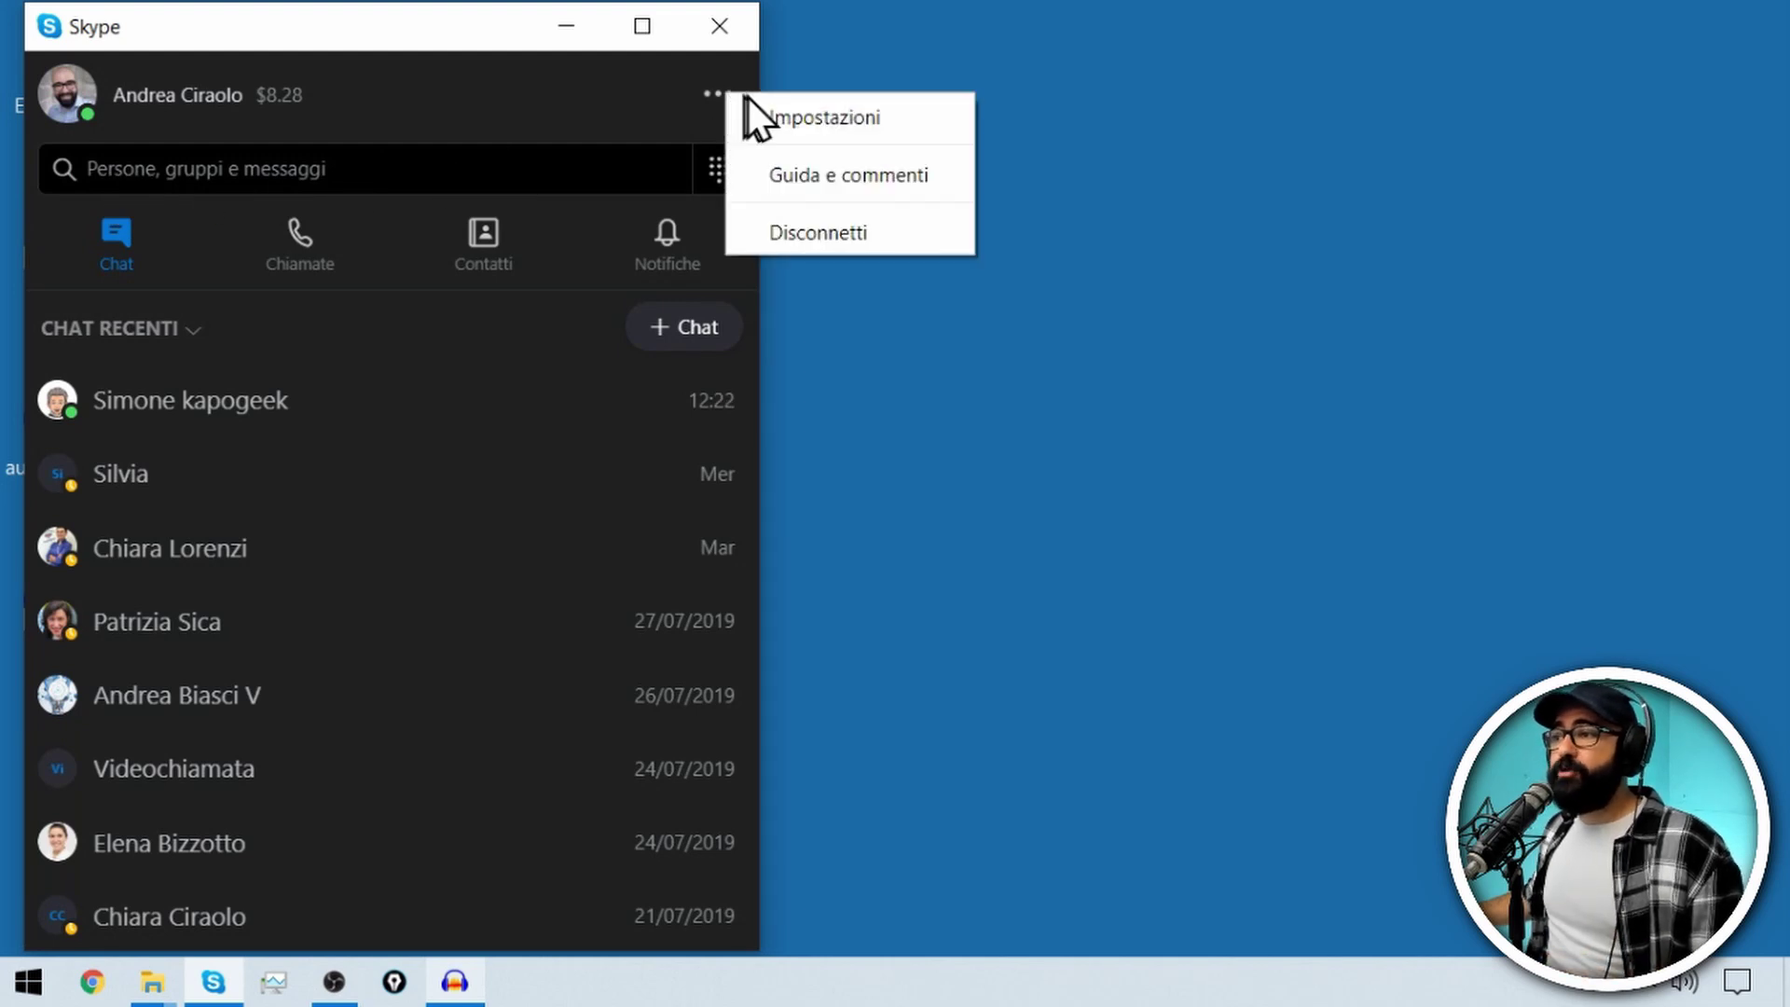
left_click(886, 125)
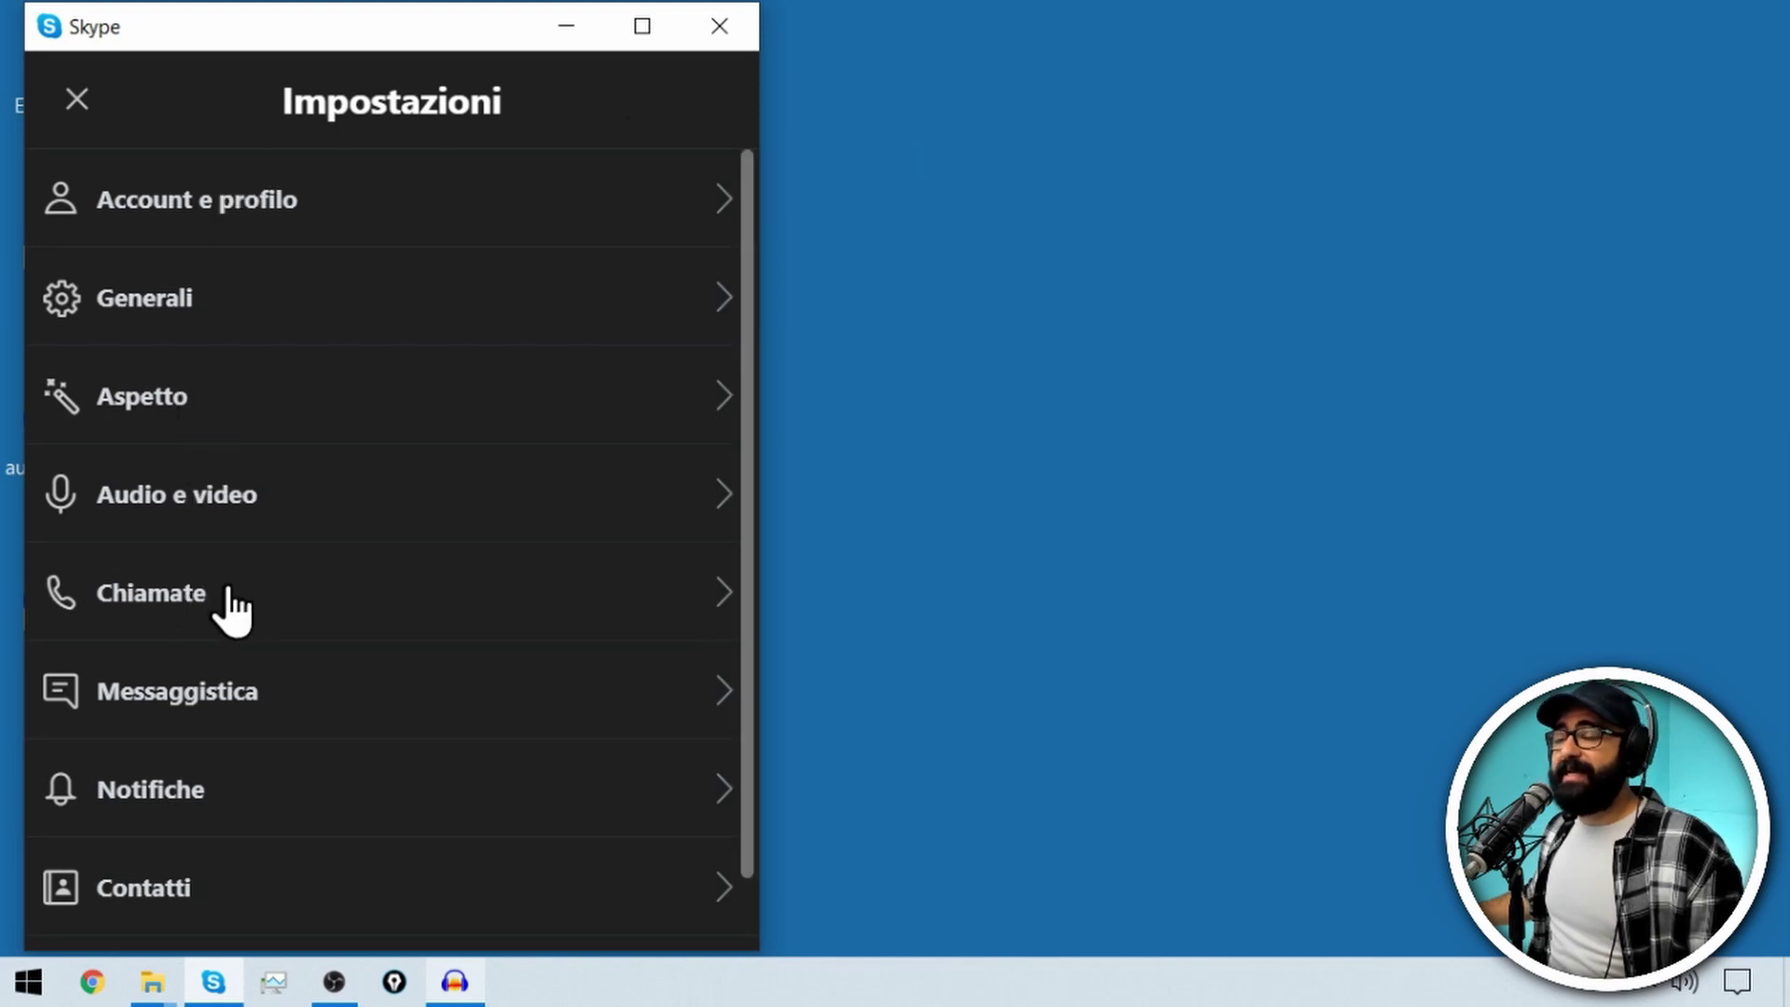
left_click(262, 606)
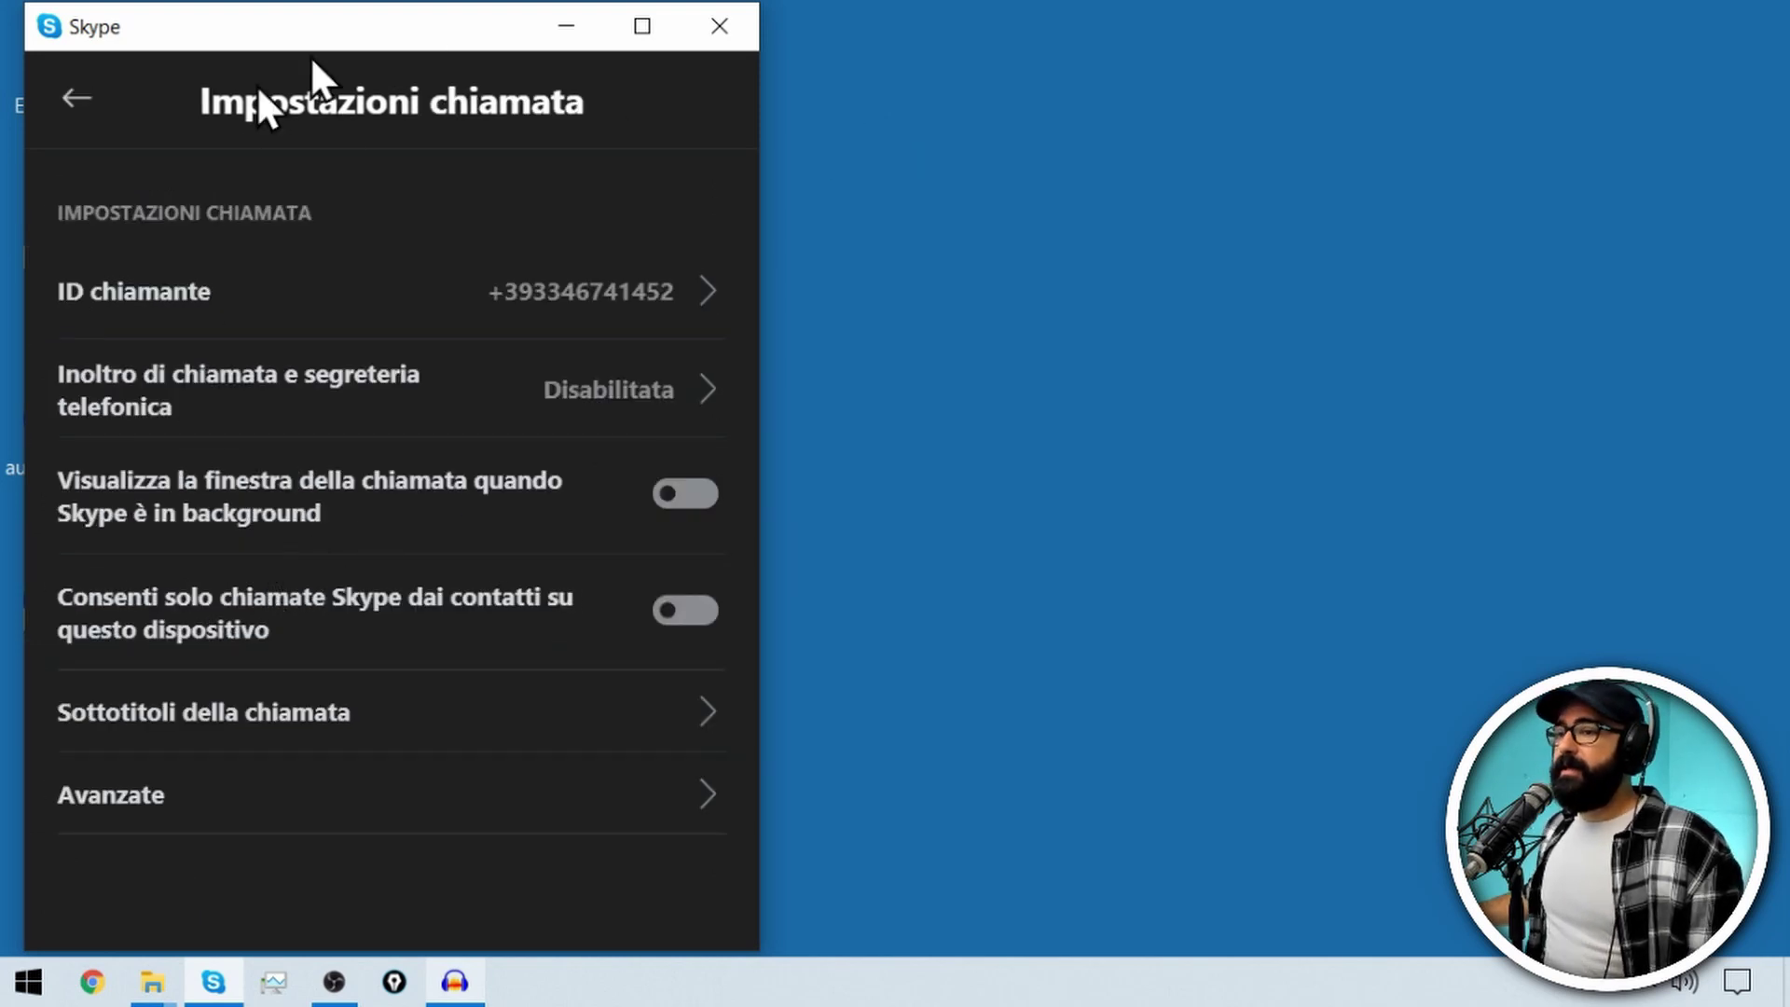
left_click(285, 820)
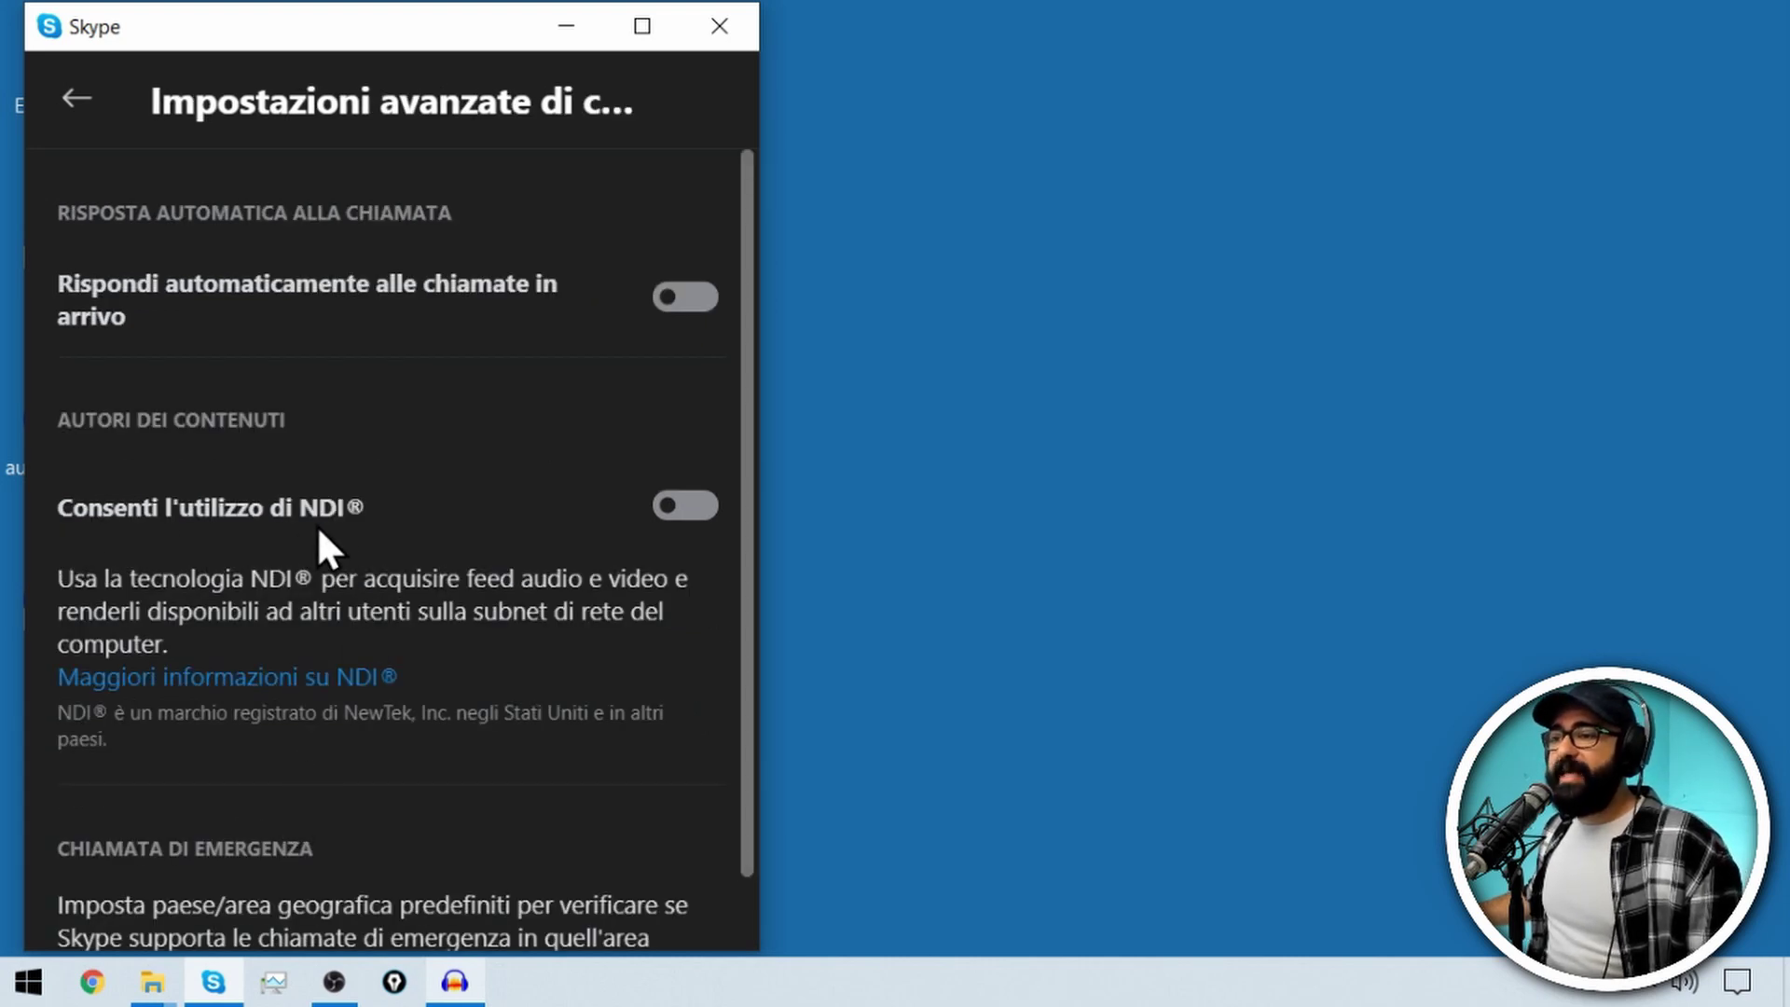
left_click(688, 508)
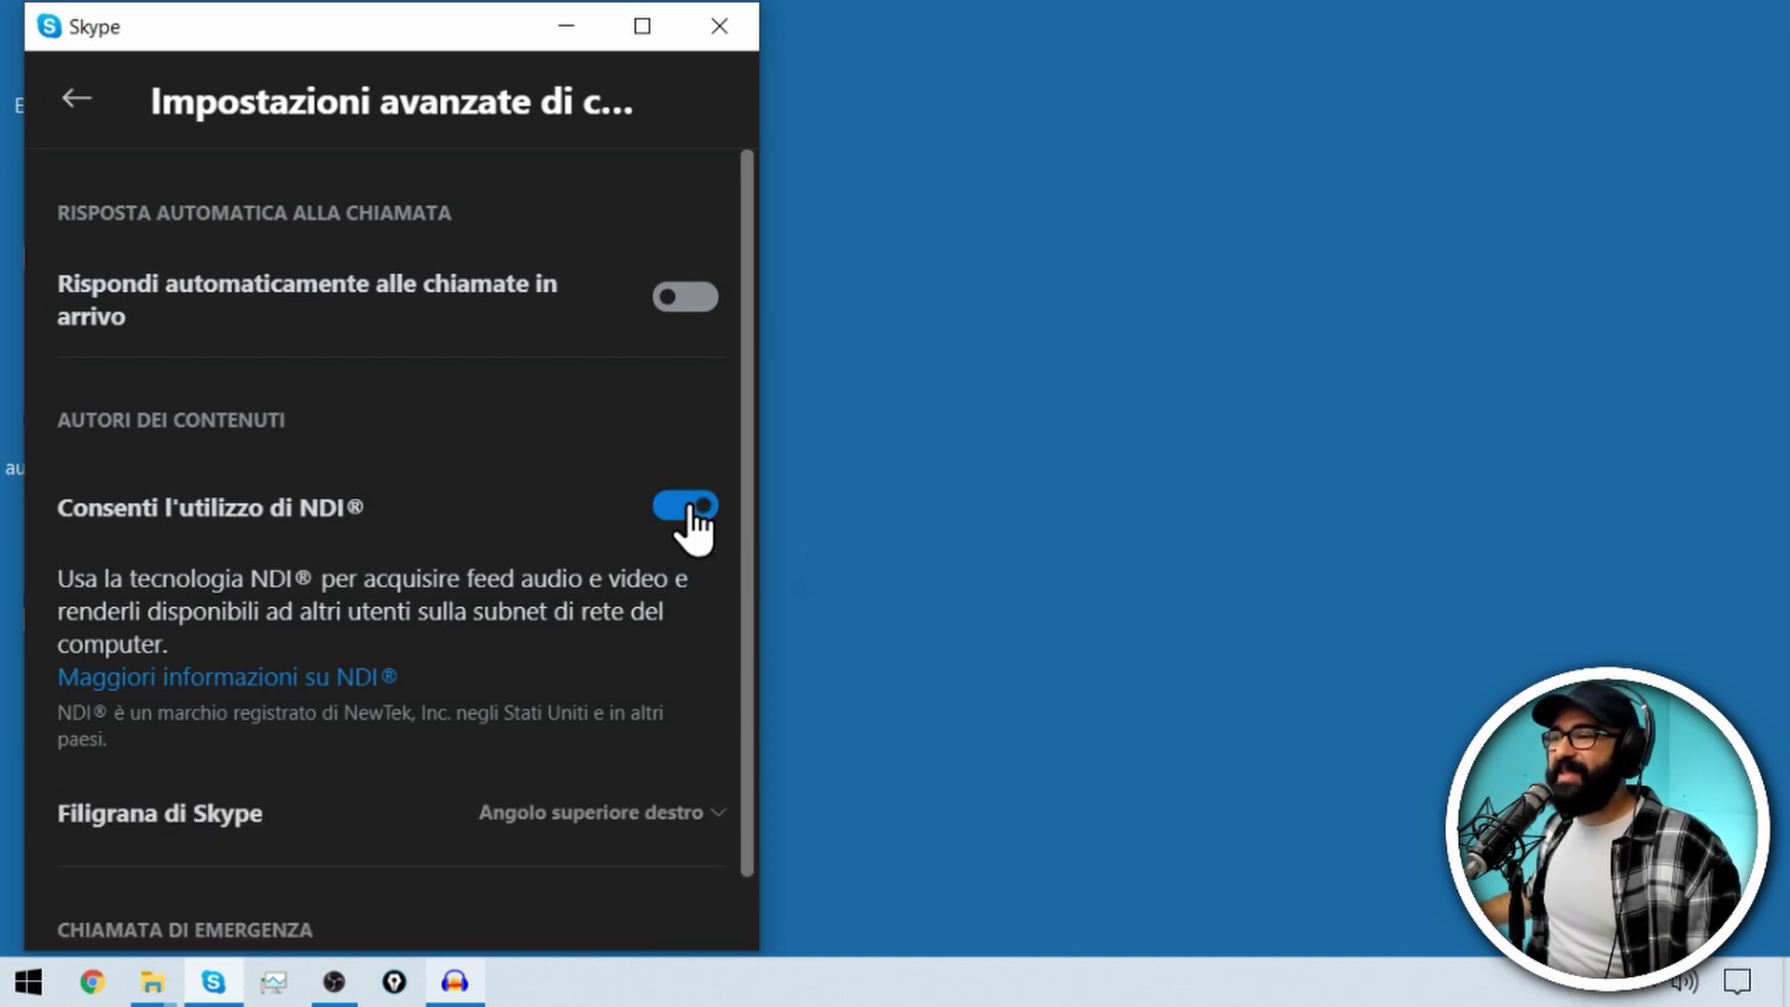
- Revisit the NDI option in the advanced call settings, and return to the chat list
left_click(77, 101)
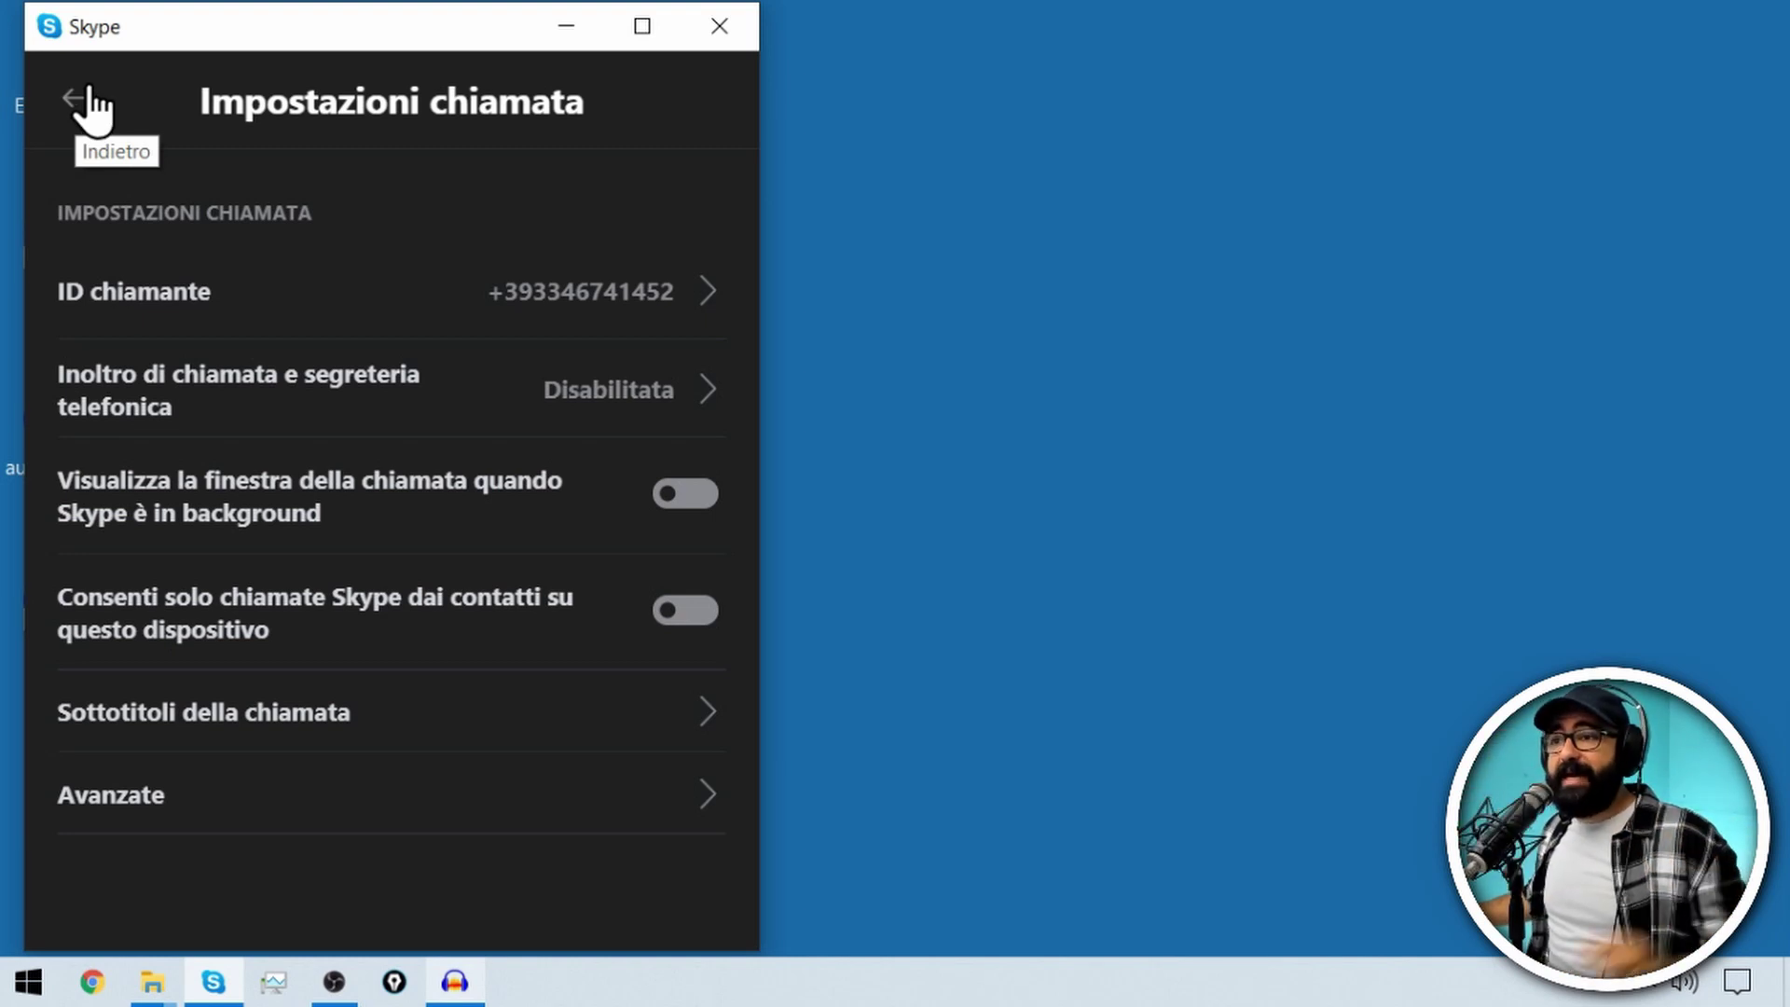
left_click(234, 796)
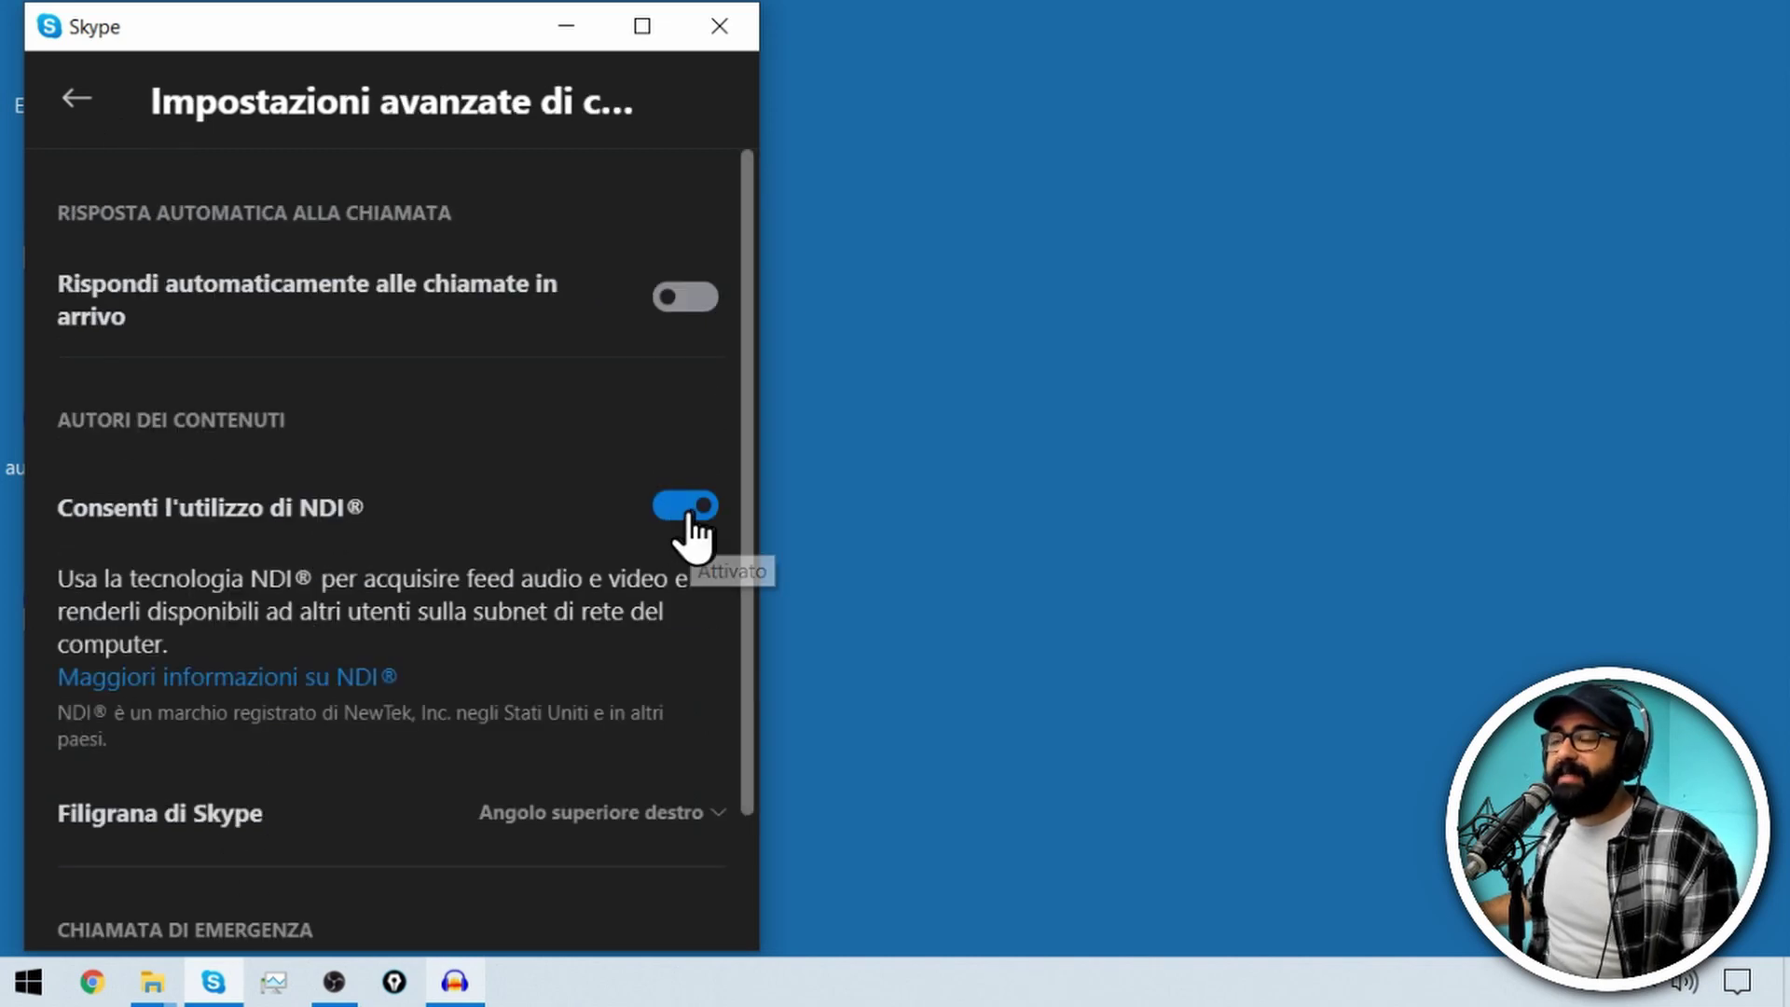
left_click(76, 104)
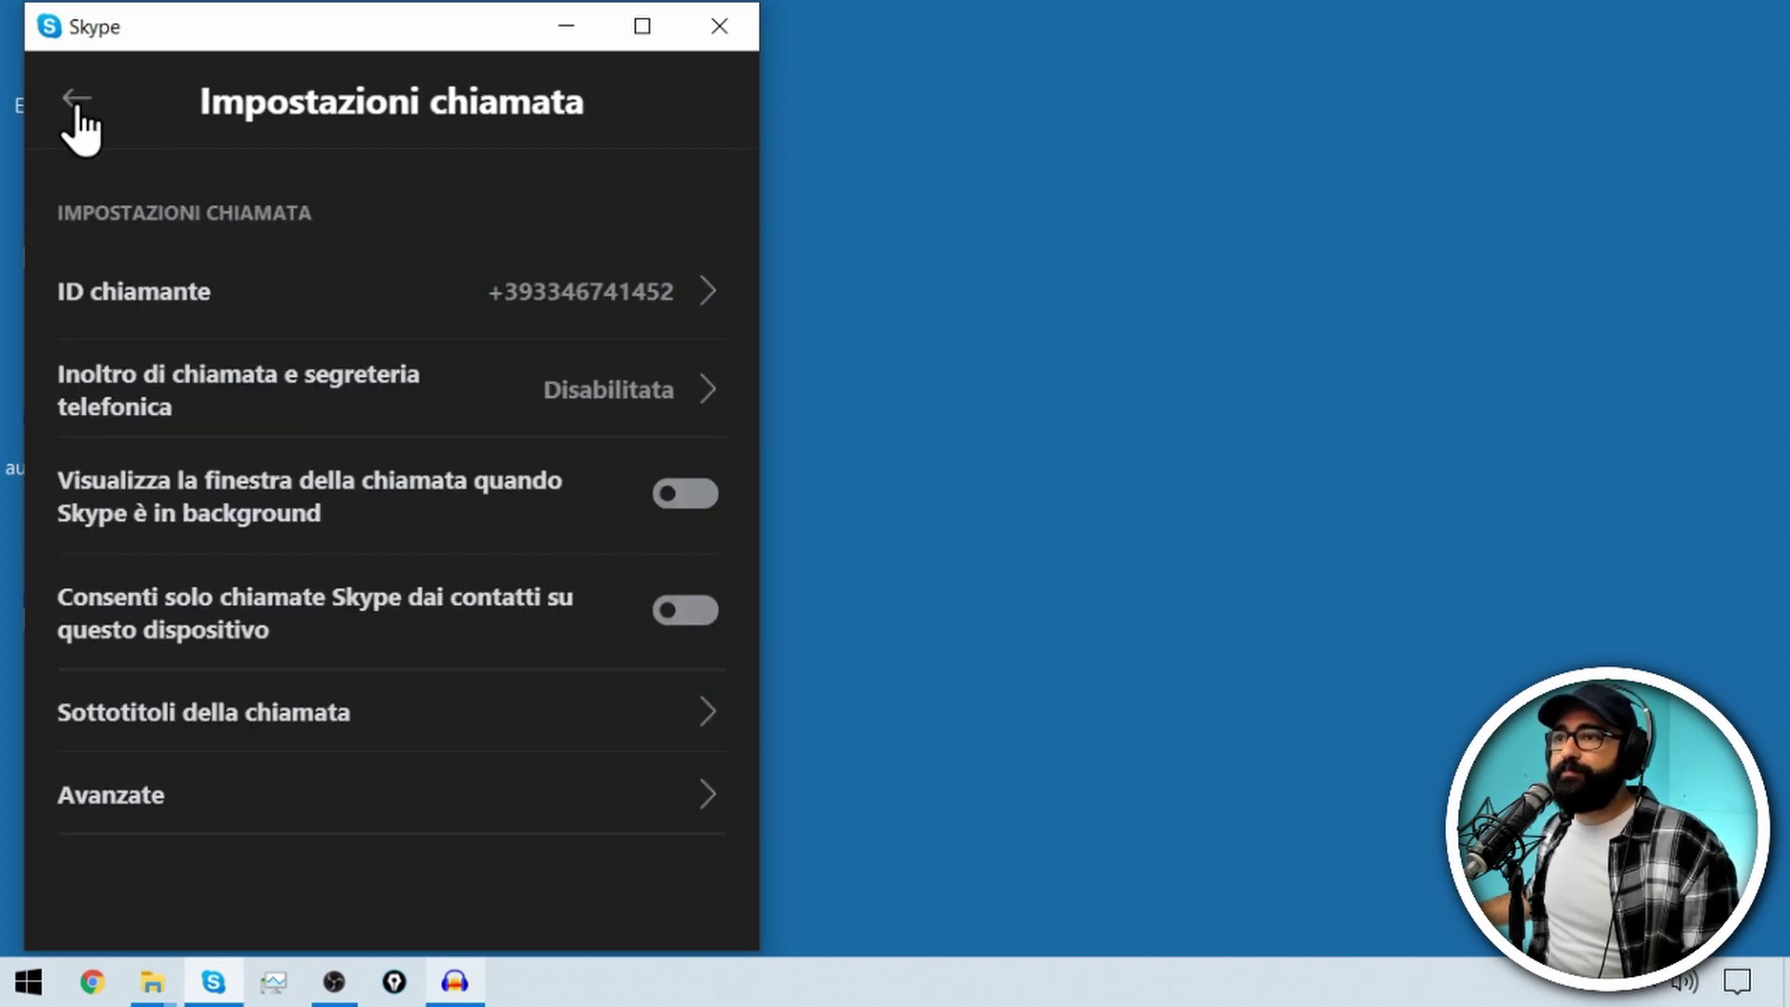
left_click(75, 105)
left_click(73, 105)
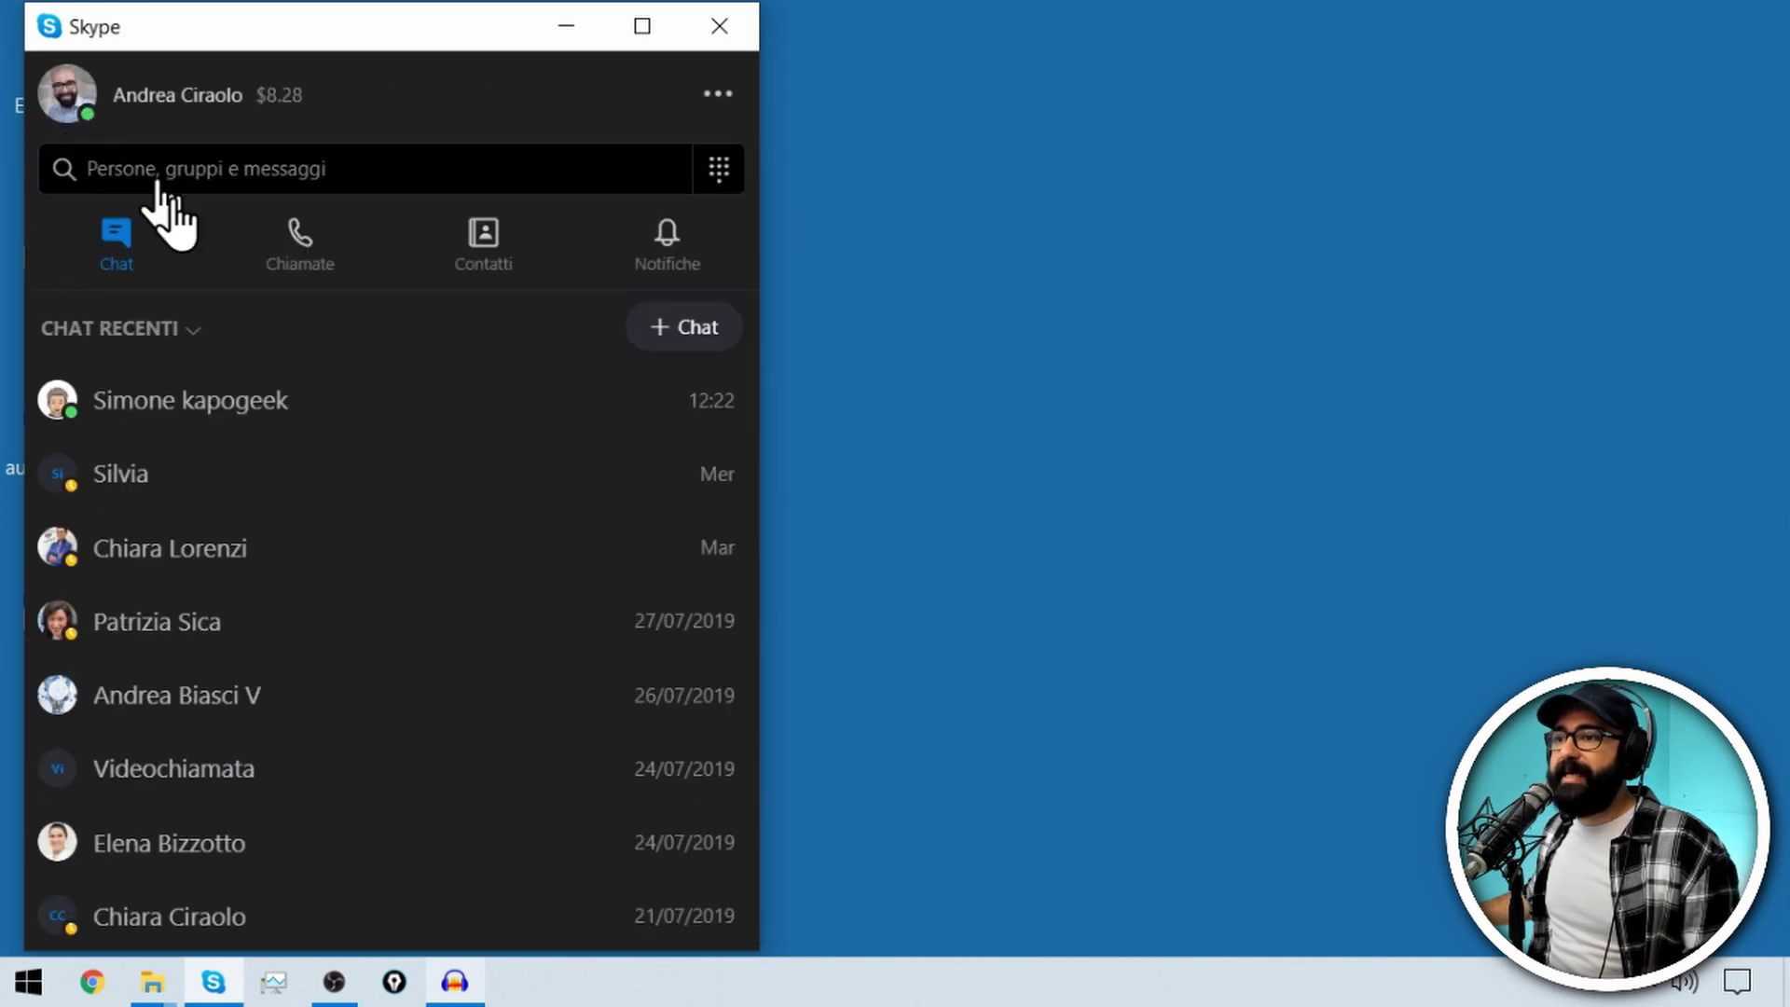
- Start a video call with the most recent chat contact
left_click(193, 408)
left_click(539, 124)
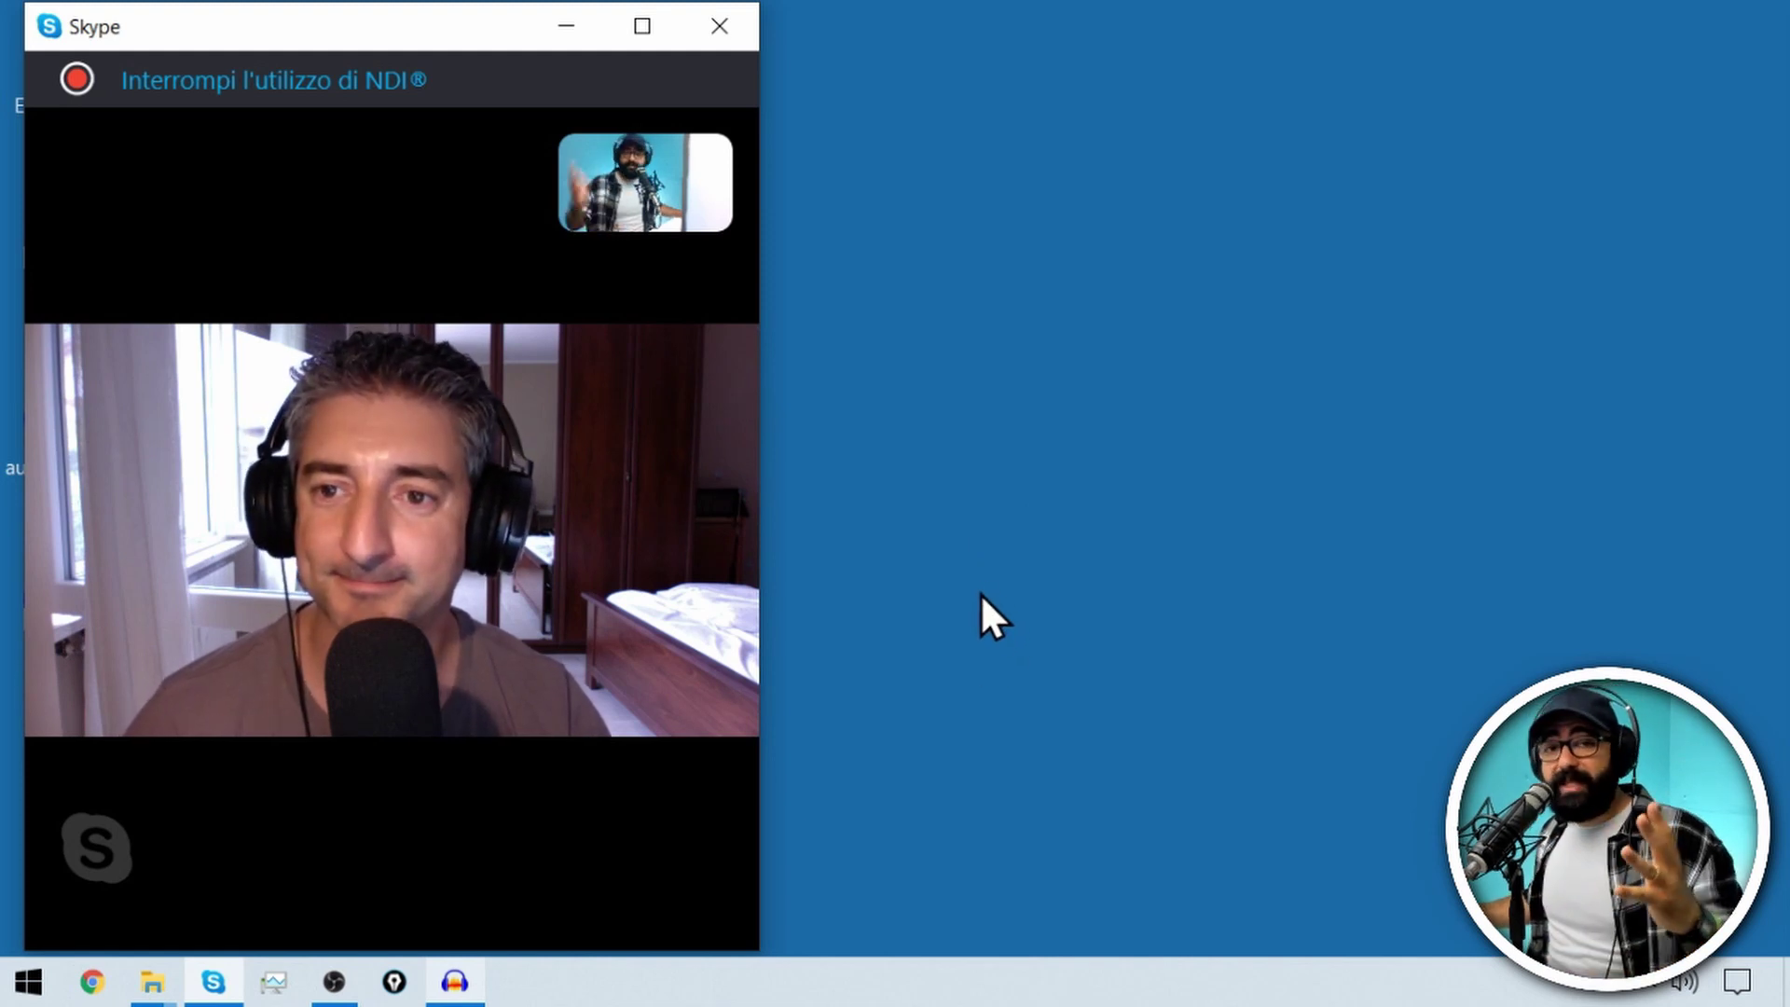
mouse_move(300, 623)
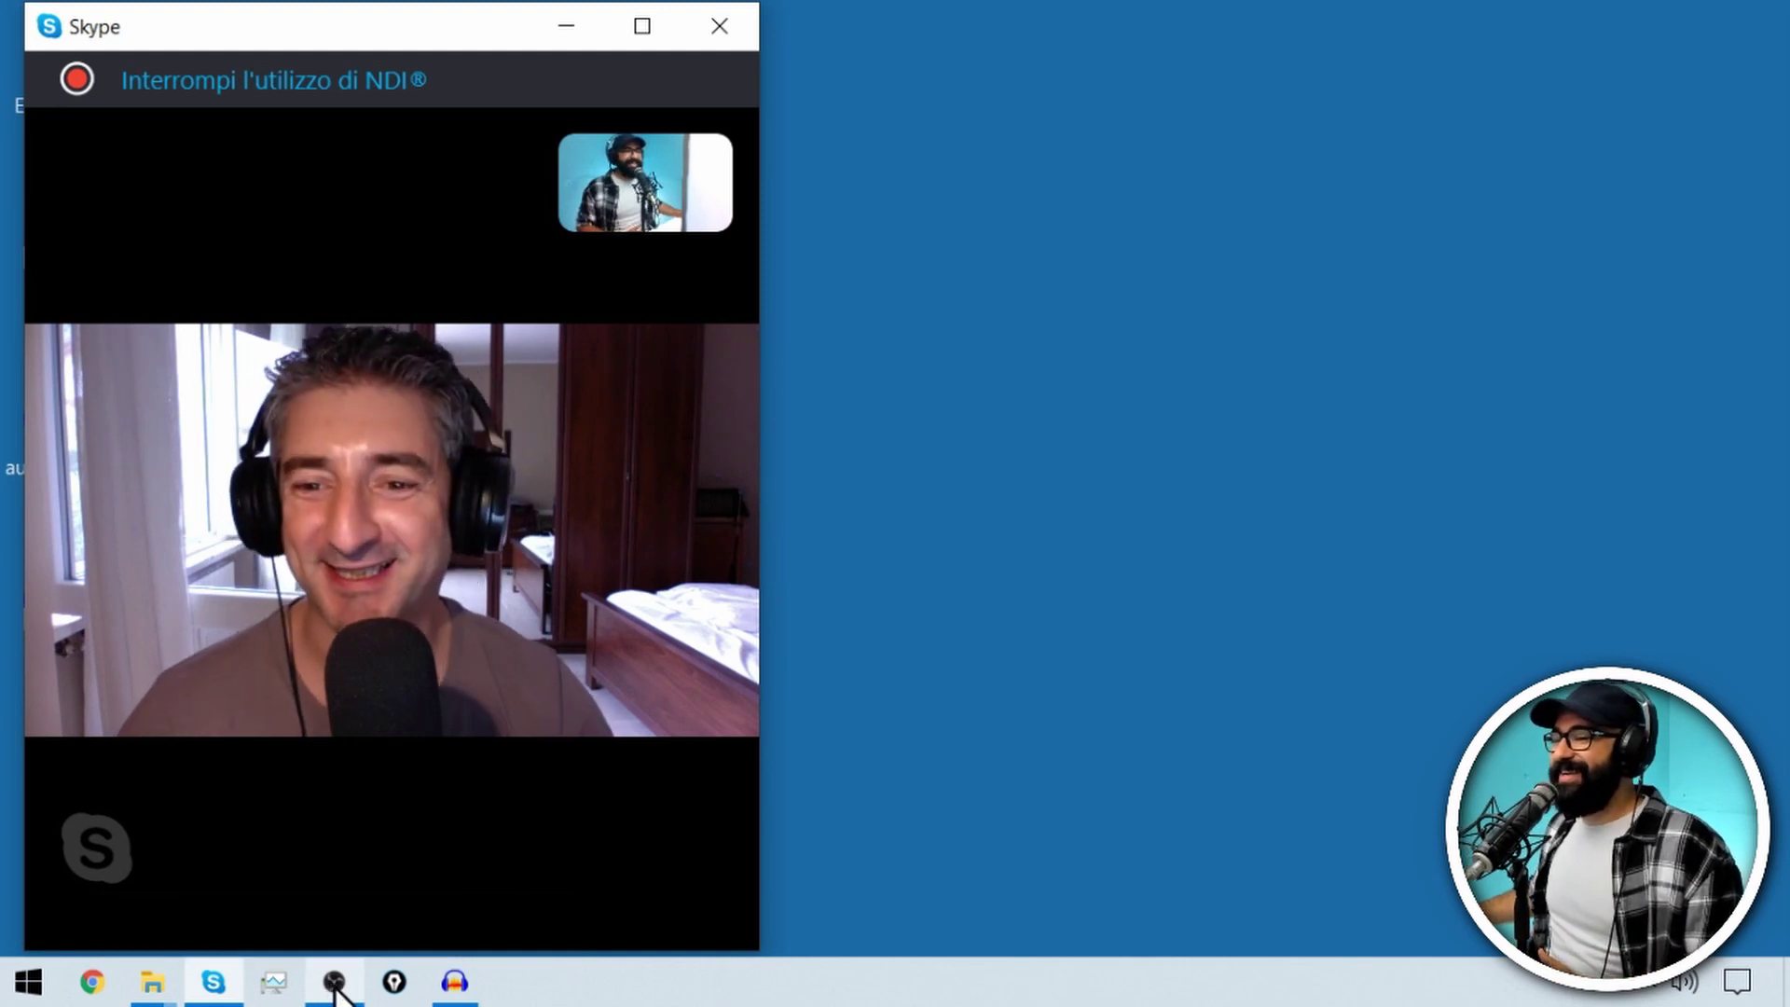
- Switch to OBS Studio and lower the desktop audio level to -6.1 dB in the mixer
left_click(334, 982)
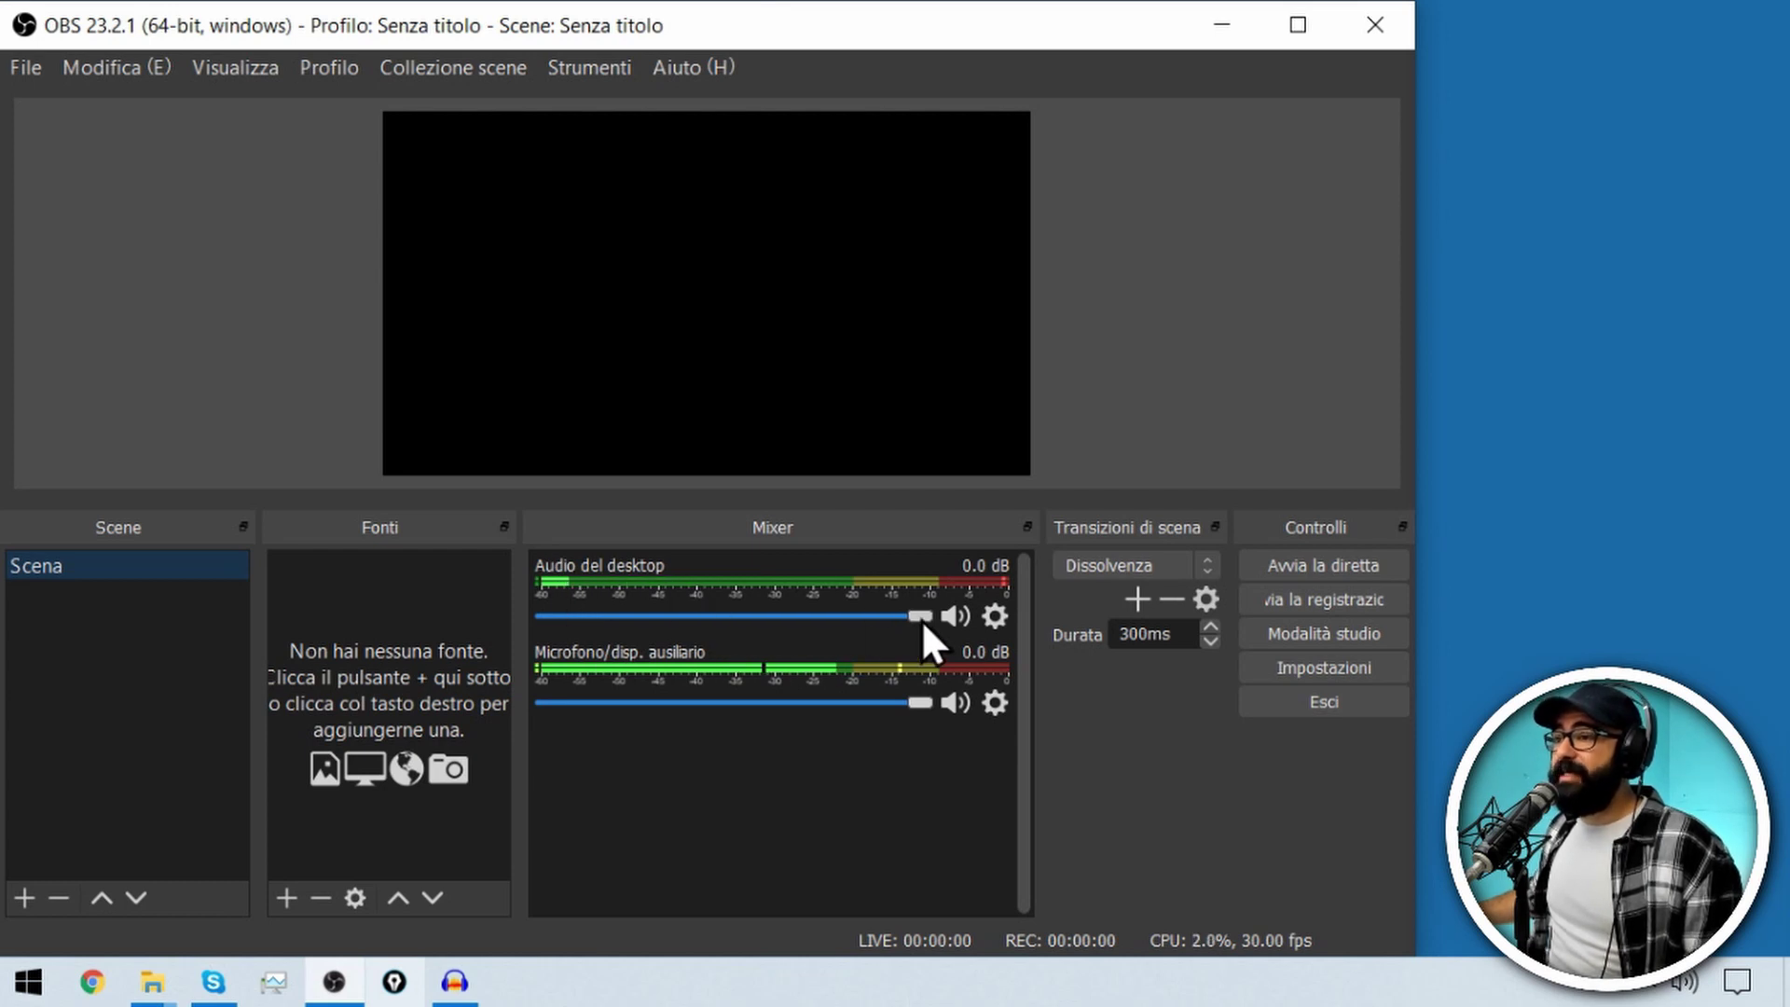
left_click_drag(916, 617, 877, 632)
left_click_drag(856, 629, 828, 625)
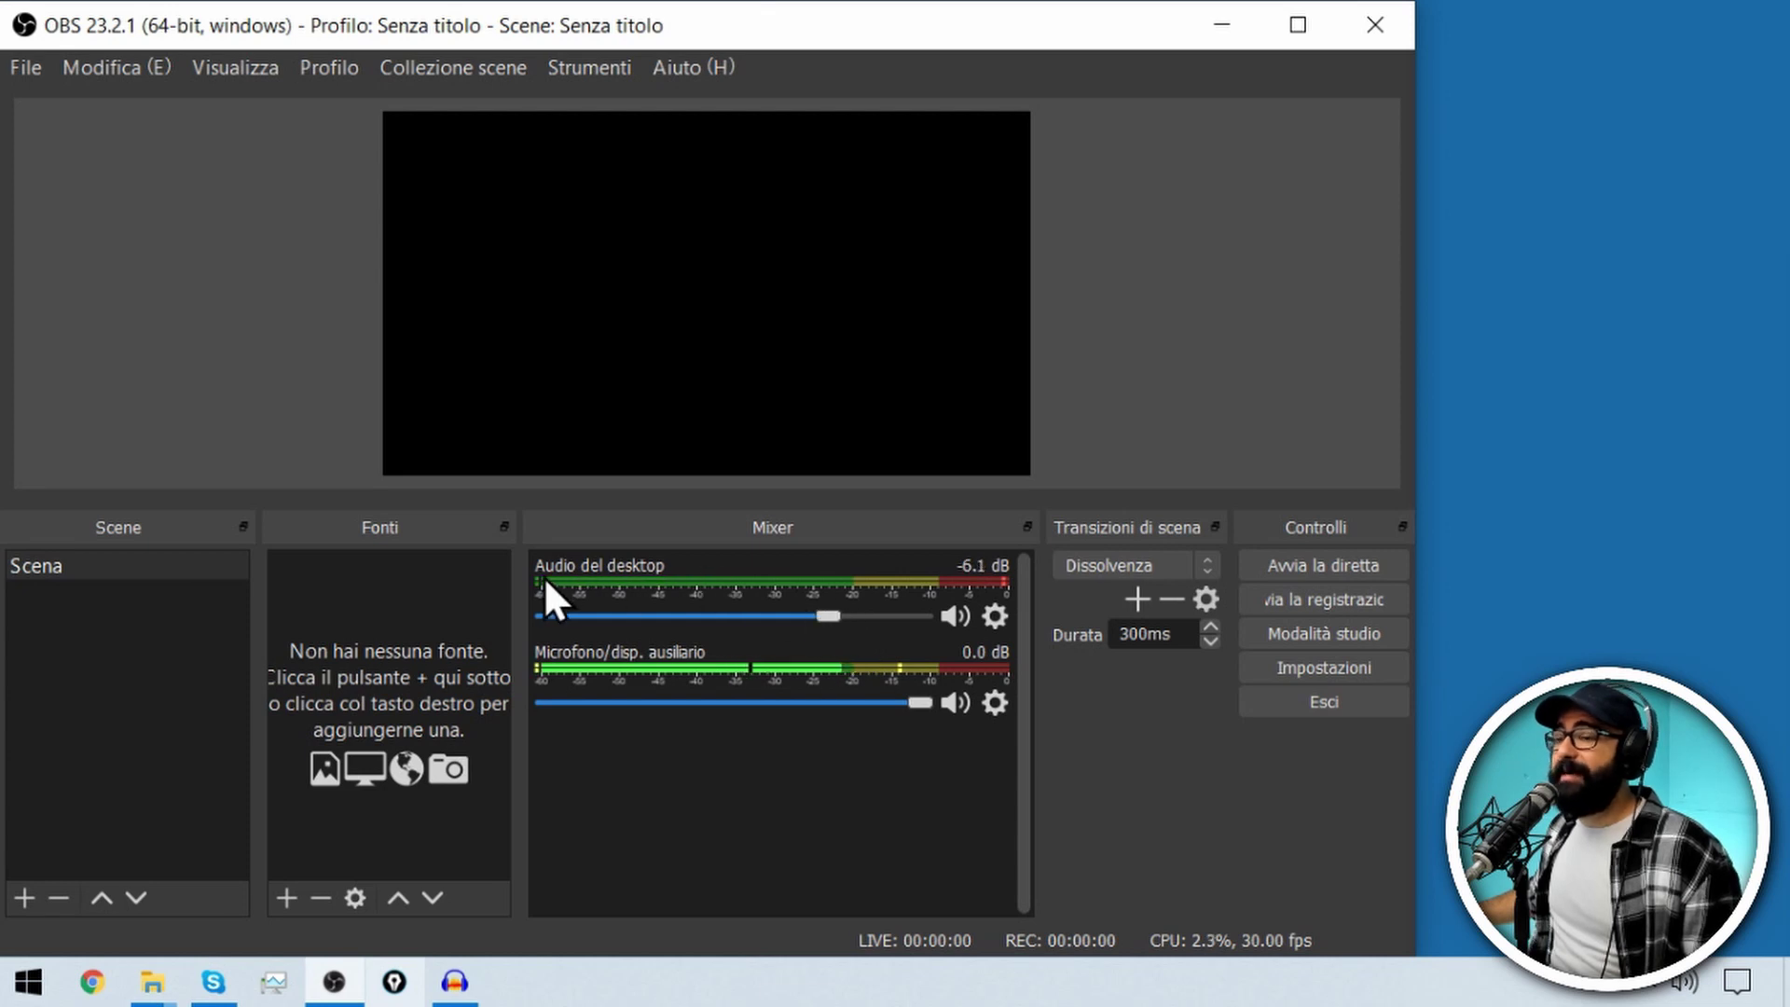
left_click(37, 565)
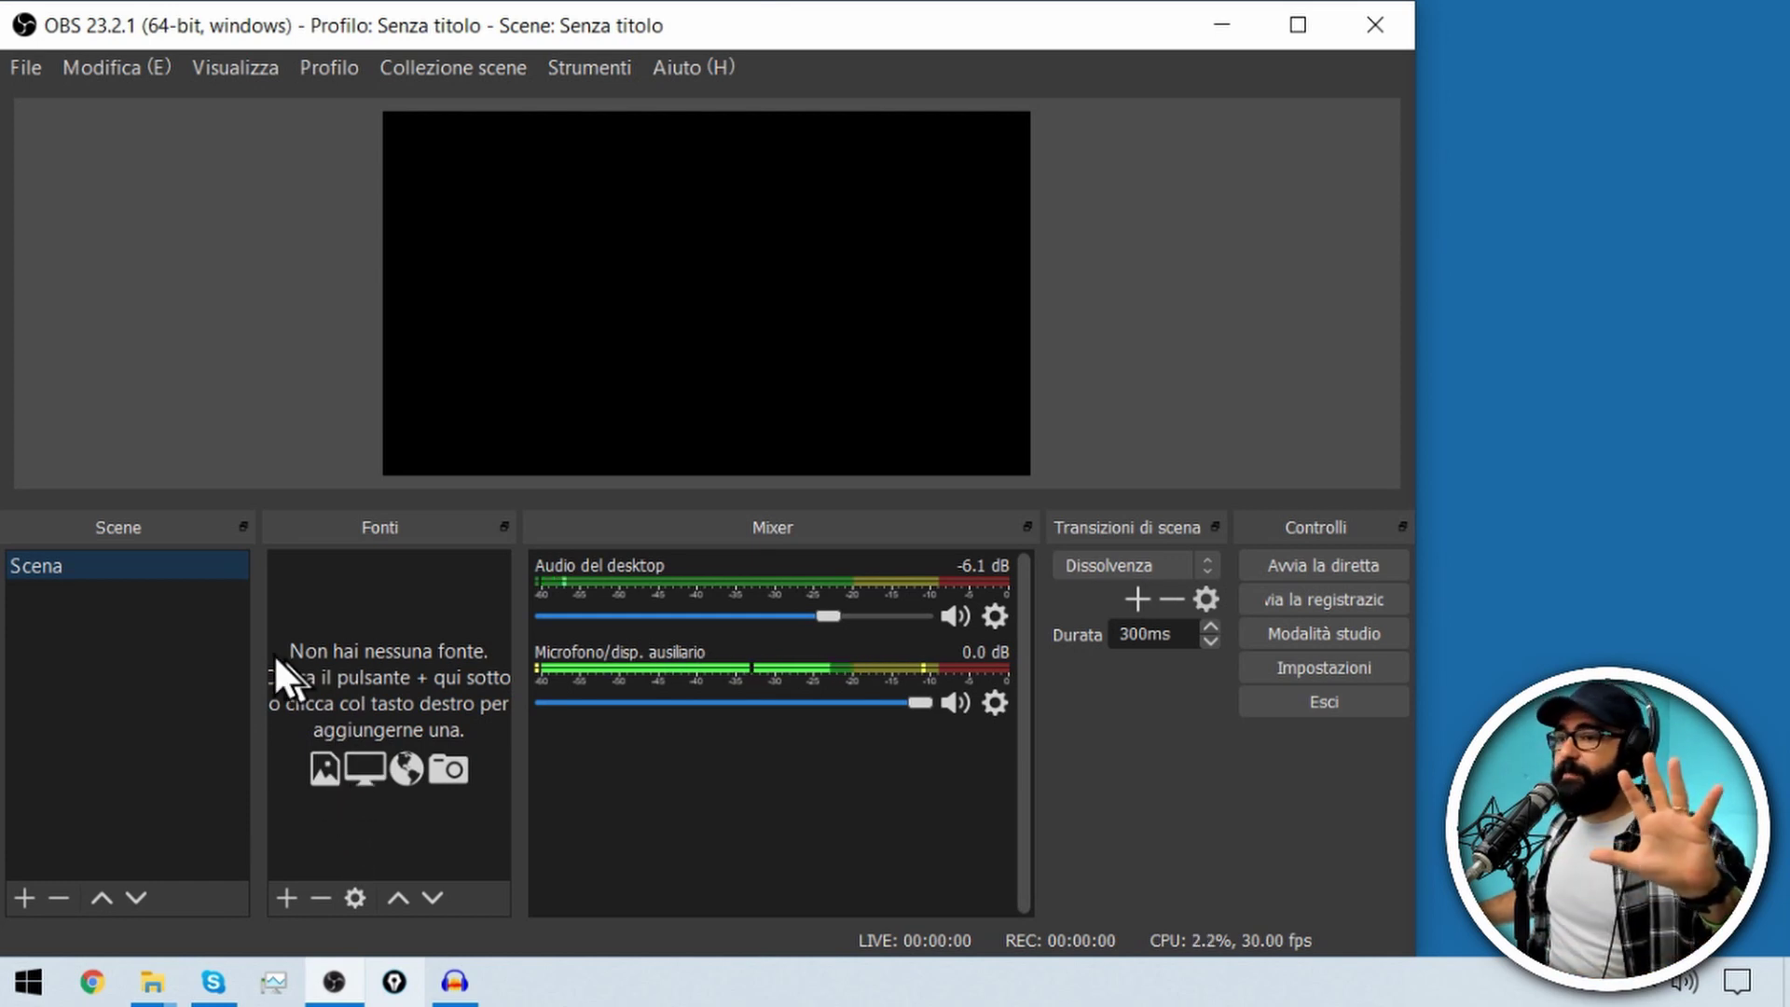
- Add a new "Dispositivo di cattura video" source to the scene using the HP Truevision HD webcam as its device
left_click(287, 897)
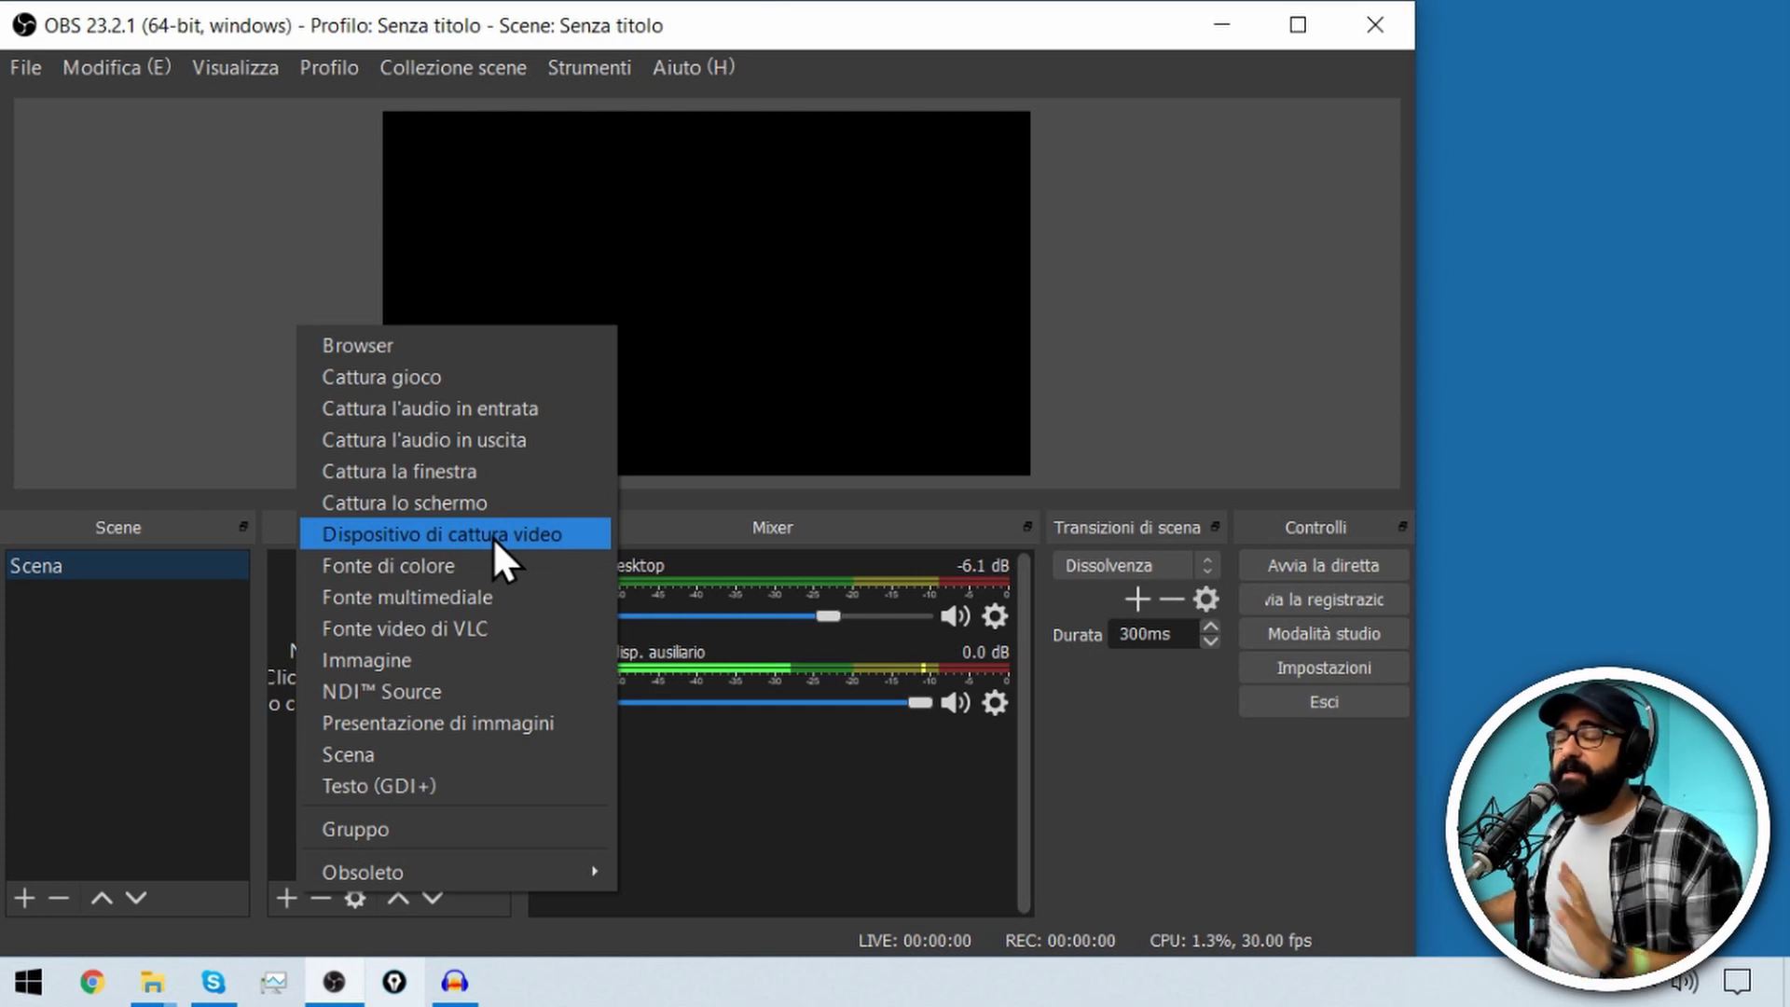
left_click(434, 537)
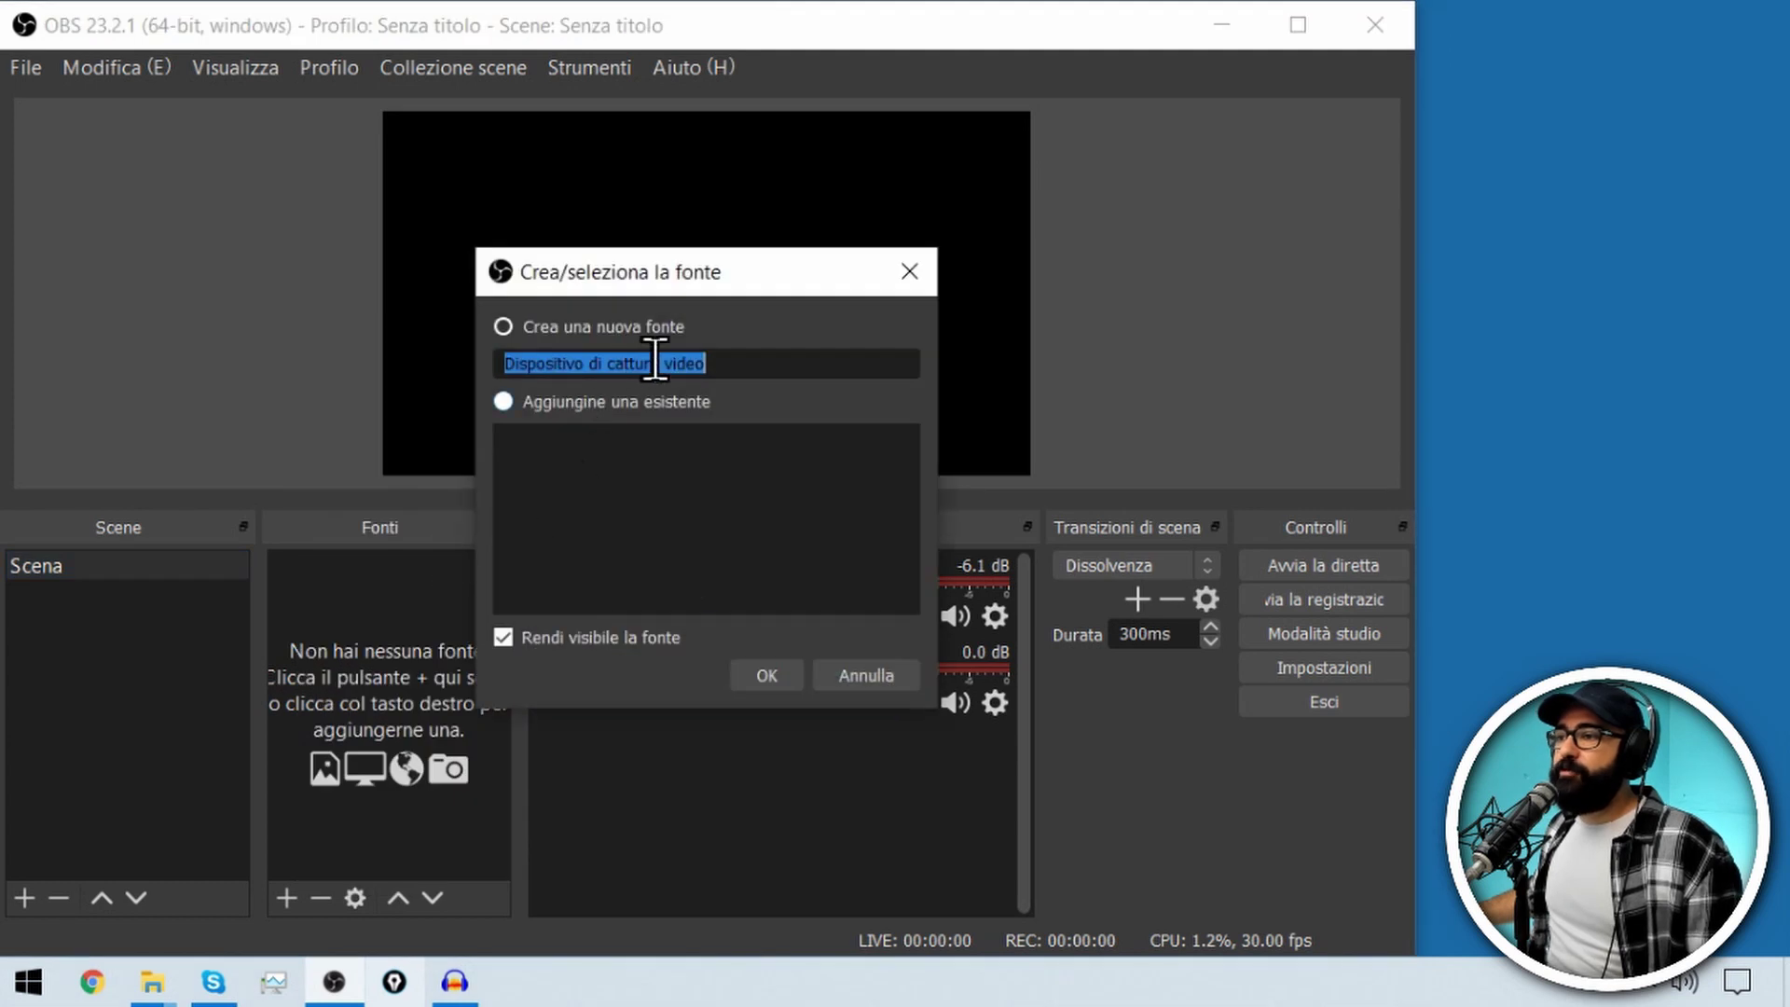
left_click(761, 674)
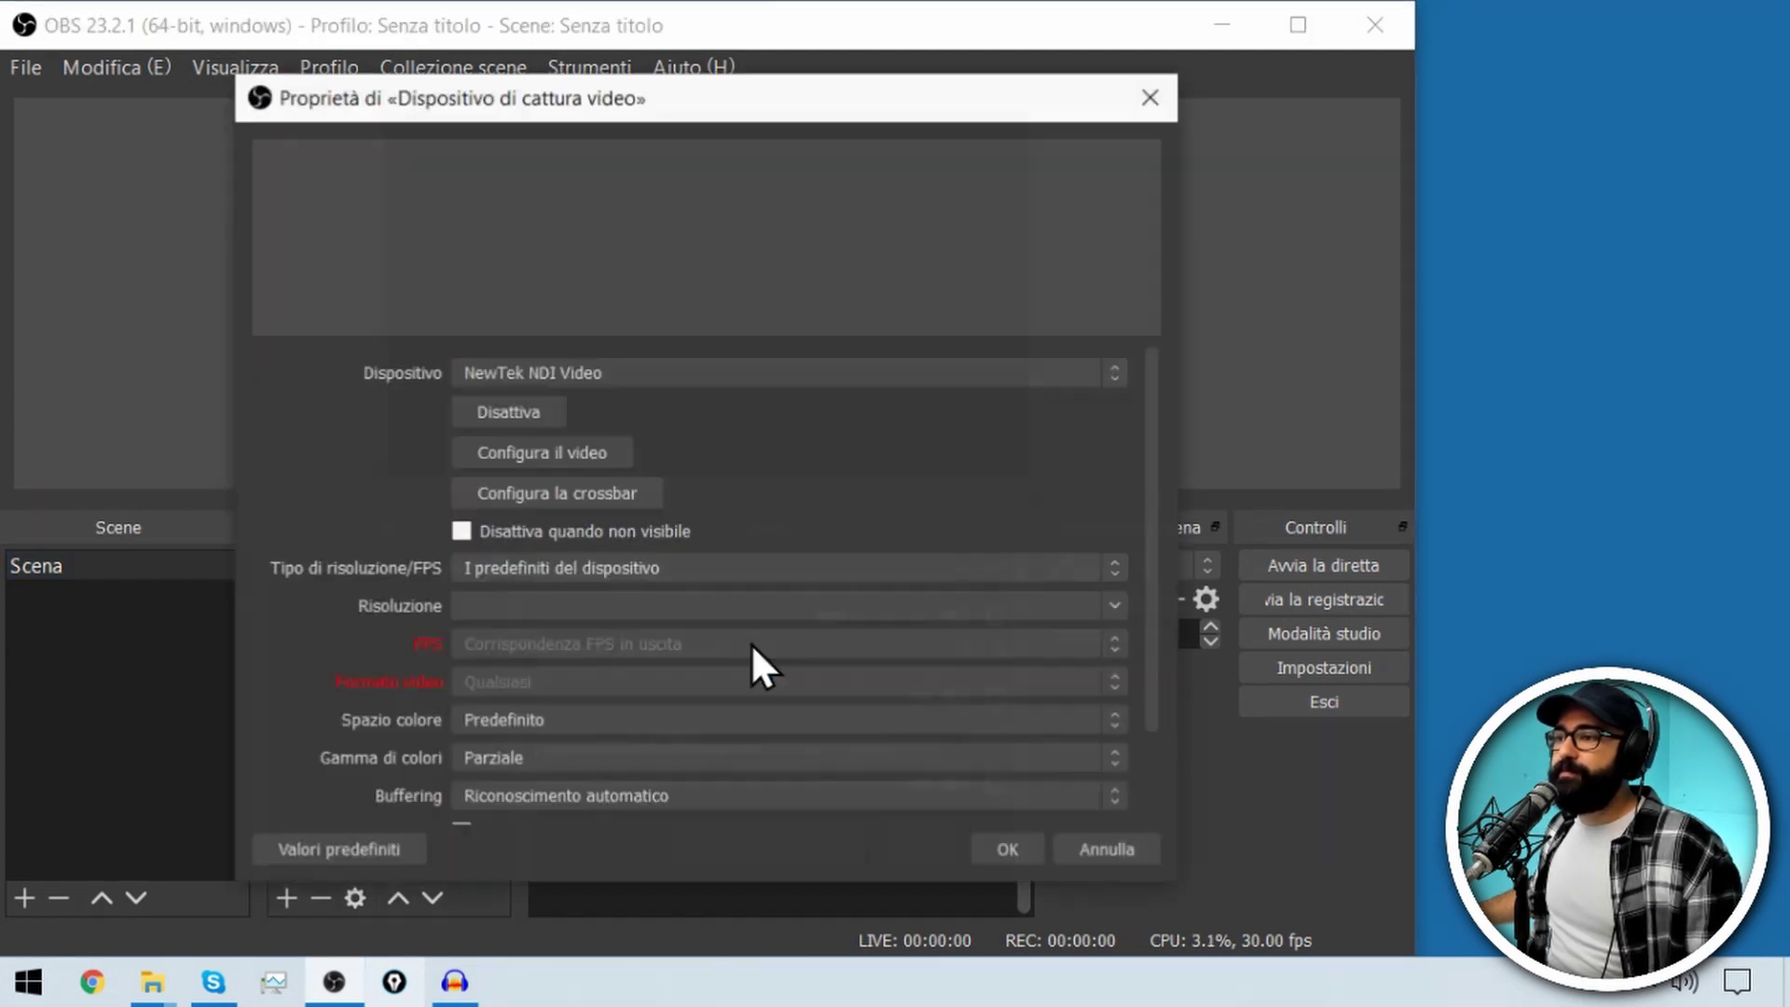
left_click(640, 373)
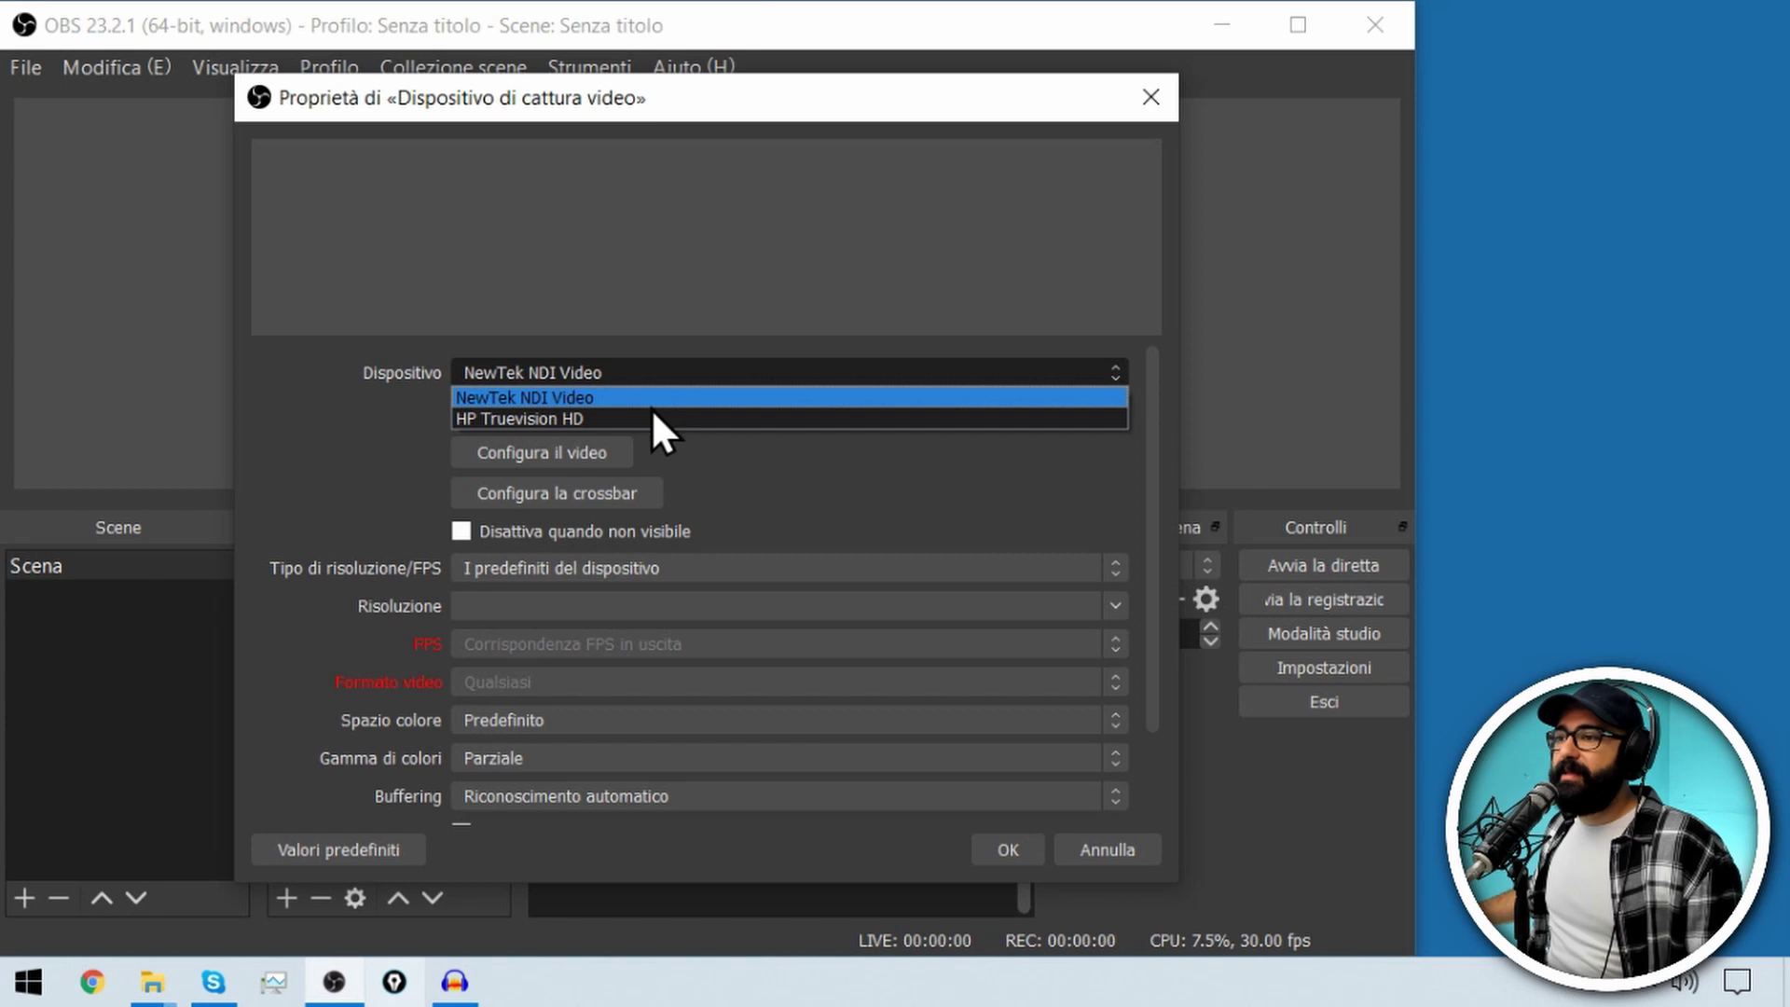
left_click(604, 417)
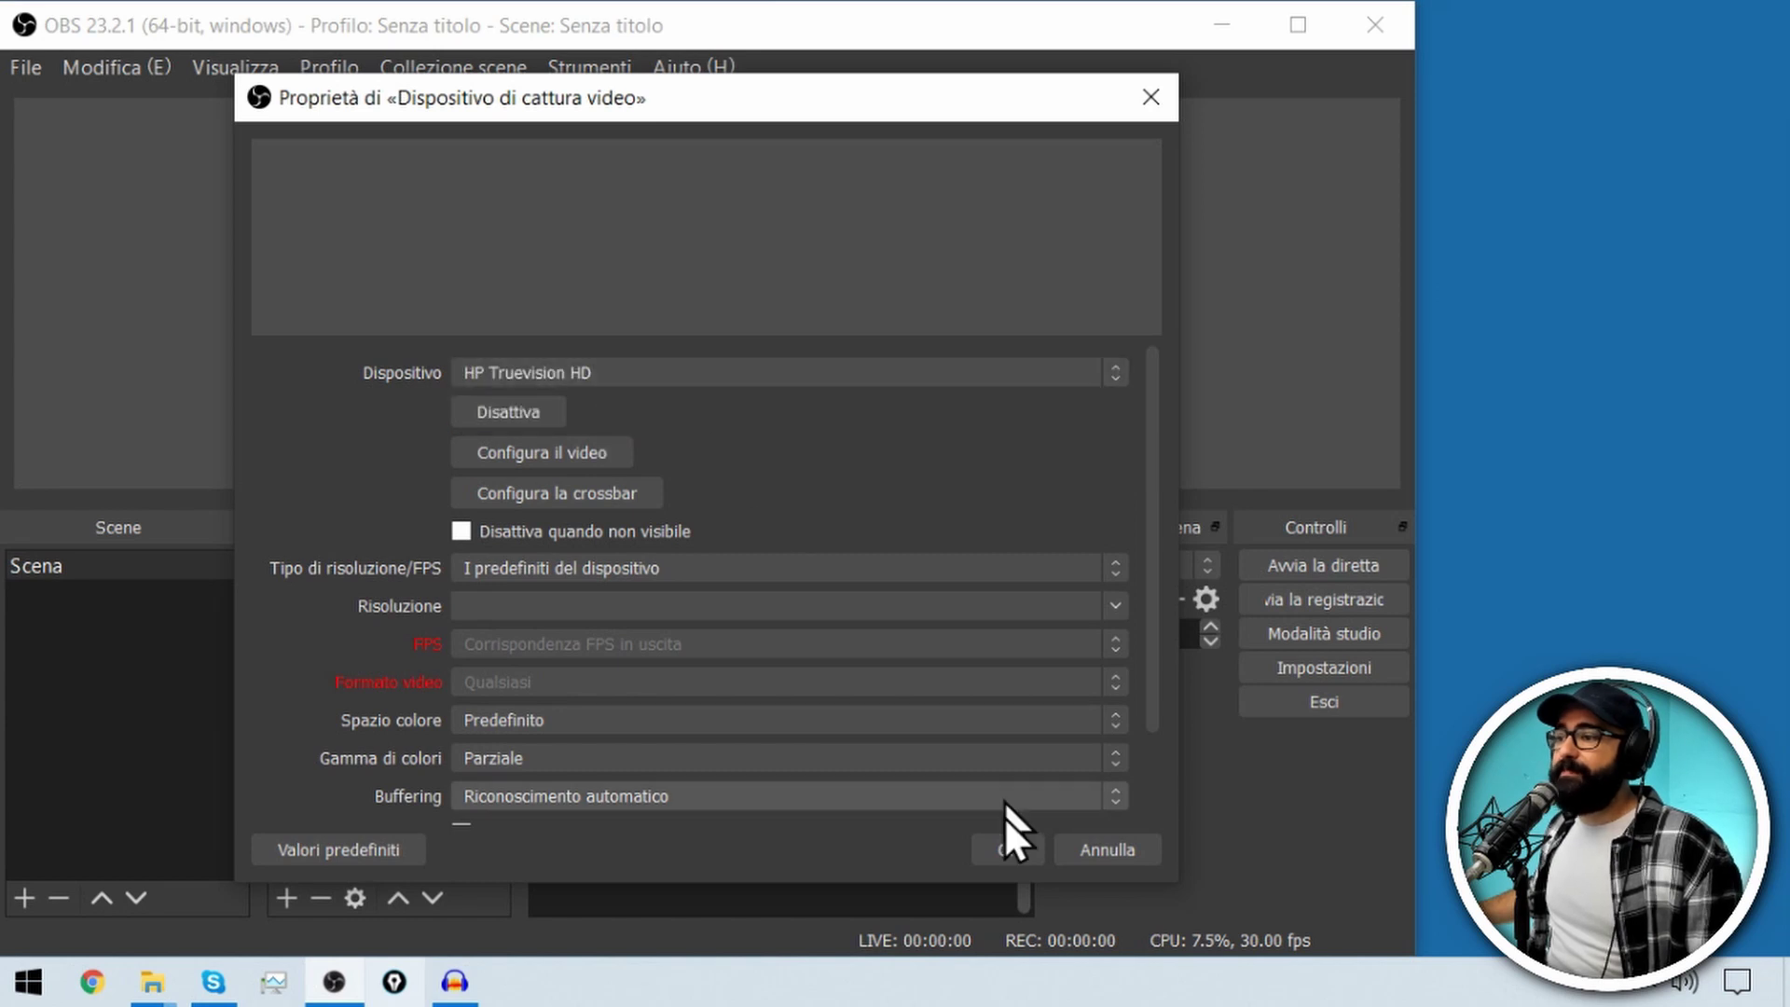
left_click(1003, 849)
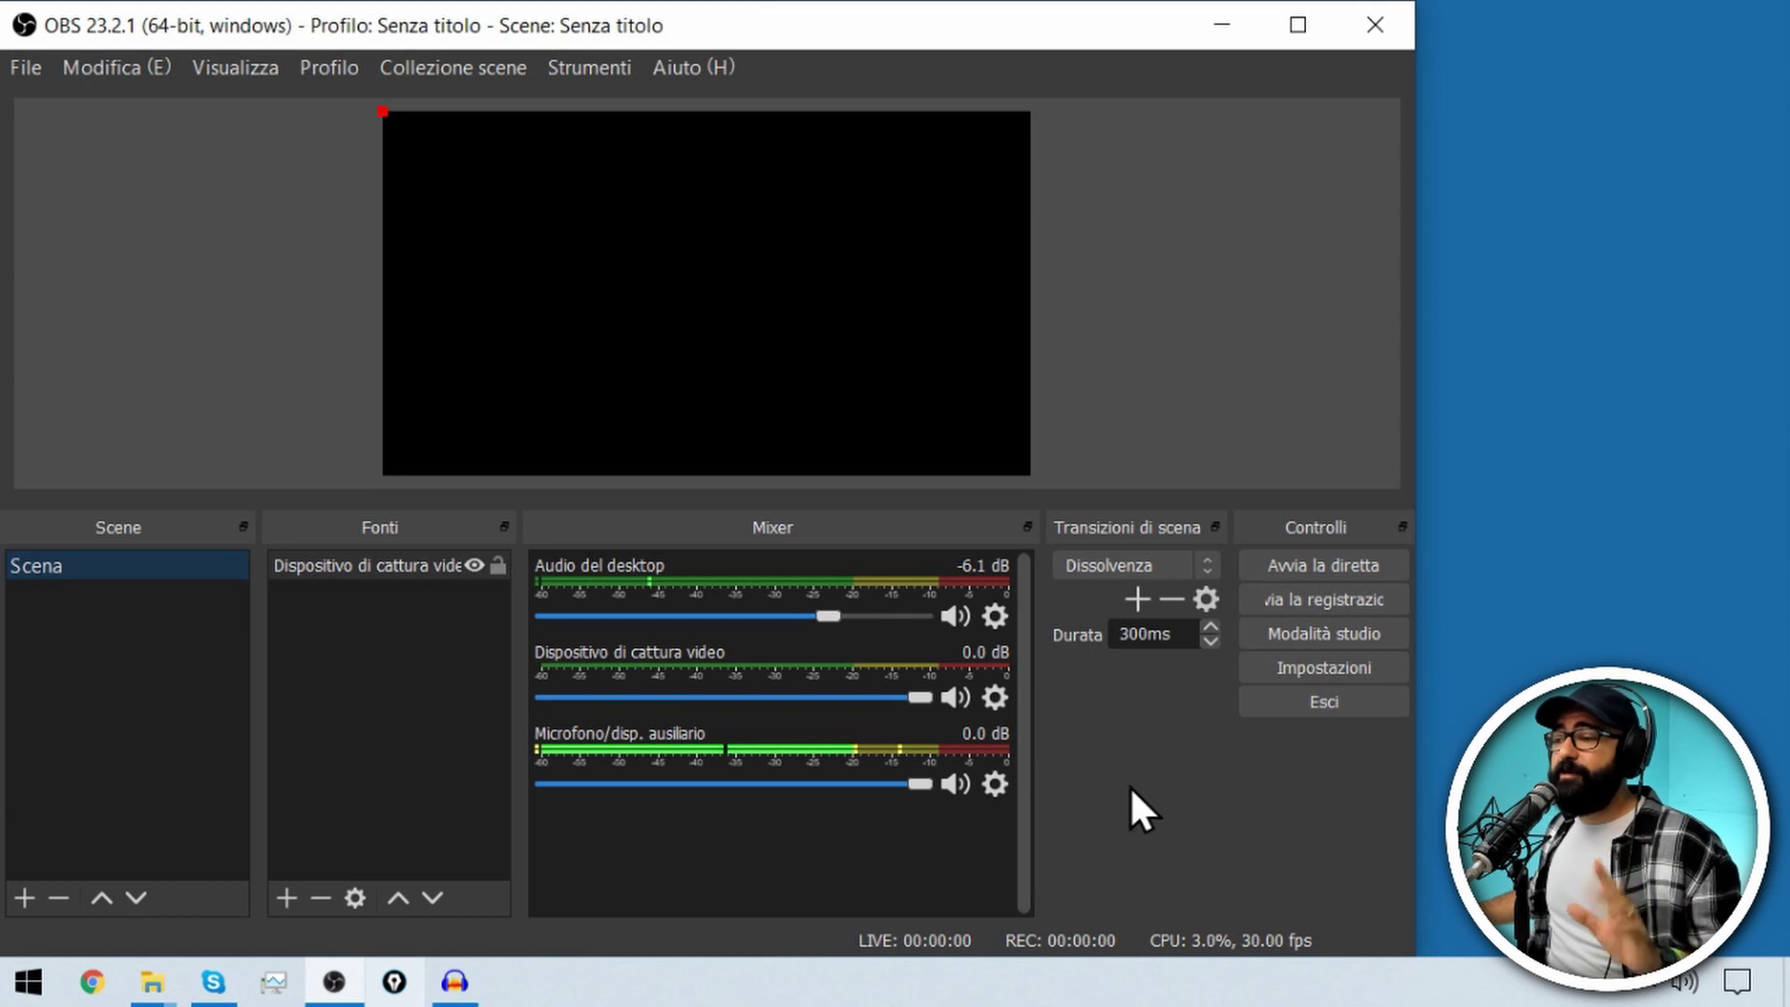
- Switch to Skype and end the ongoing video call
left_click(214, 982)
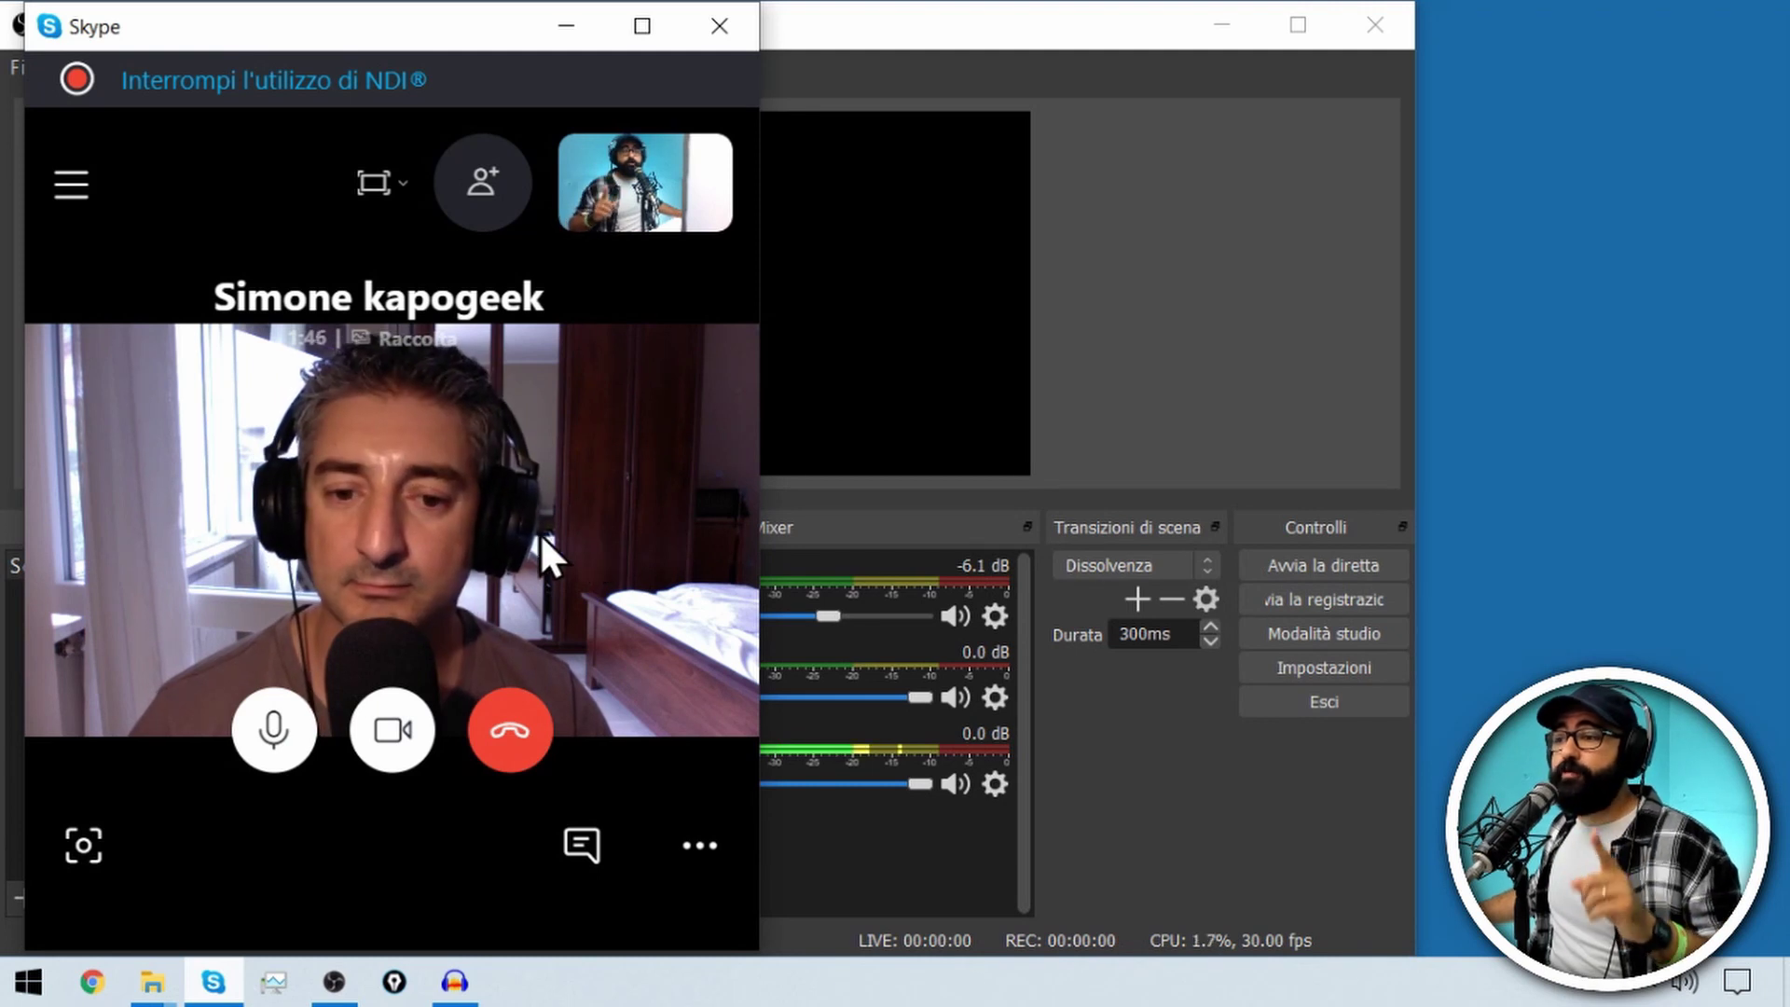
left_click(1134, 381)
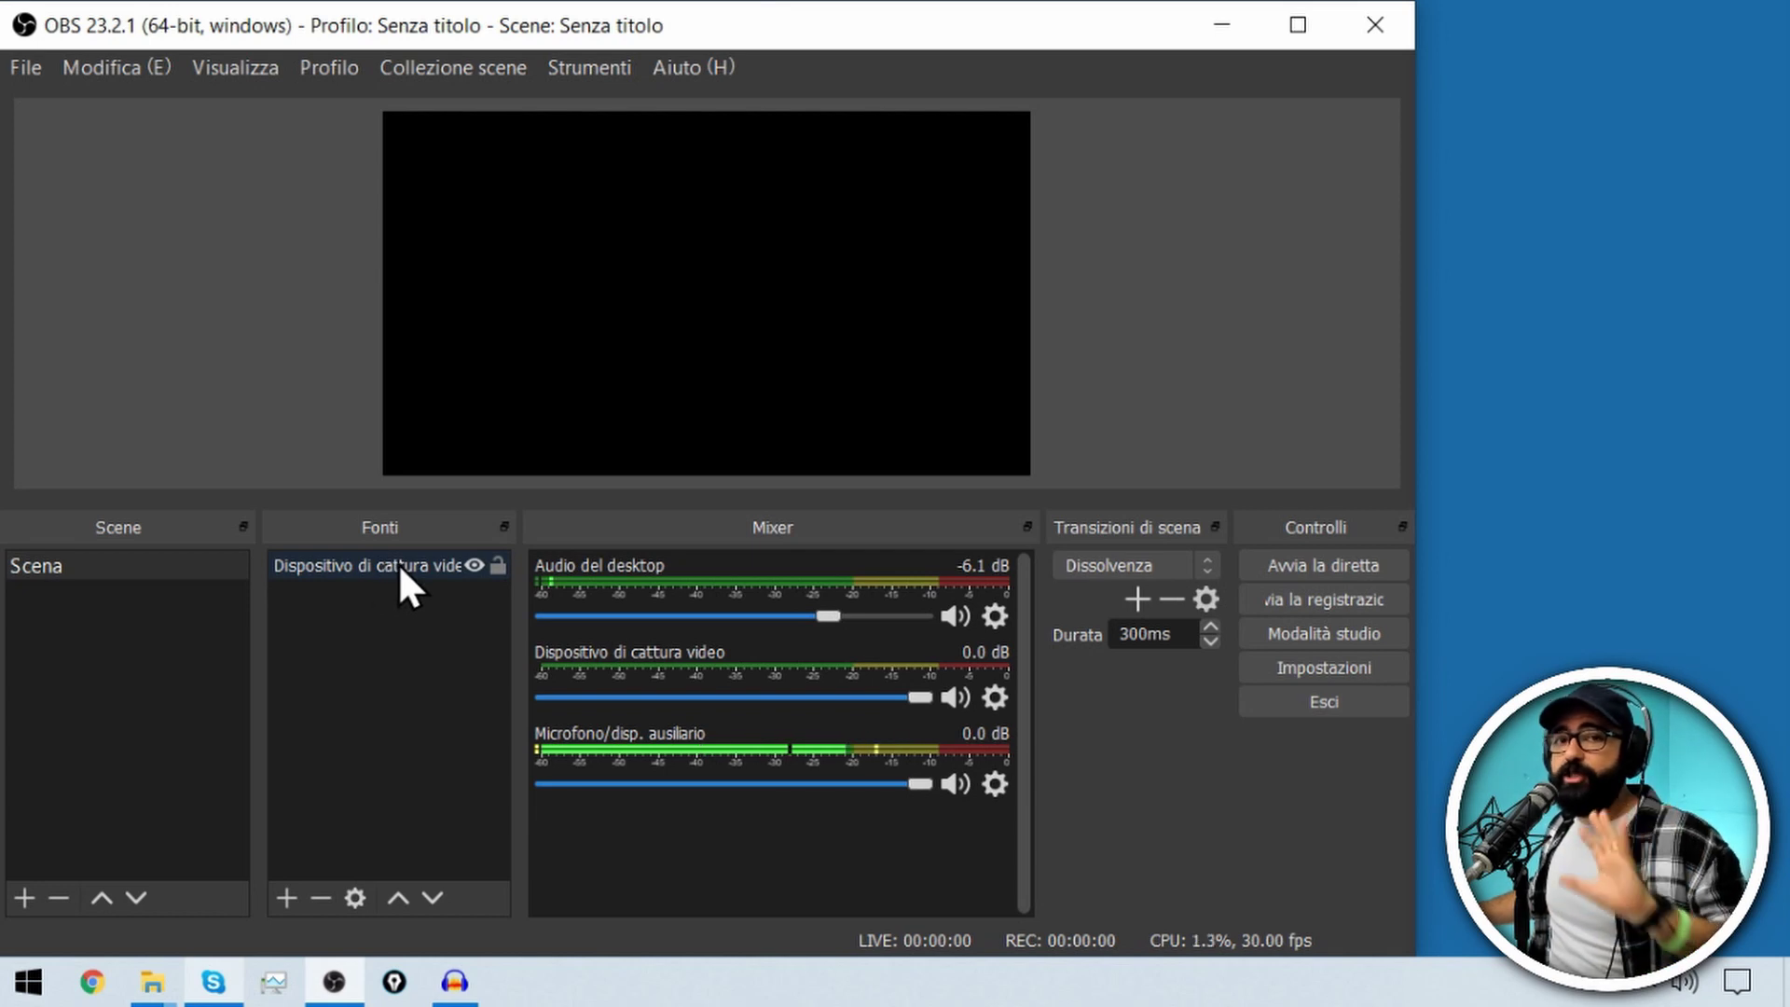
left_click(214, 979)
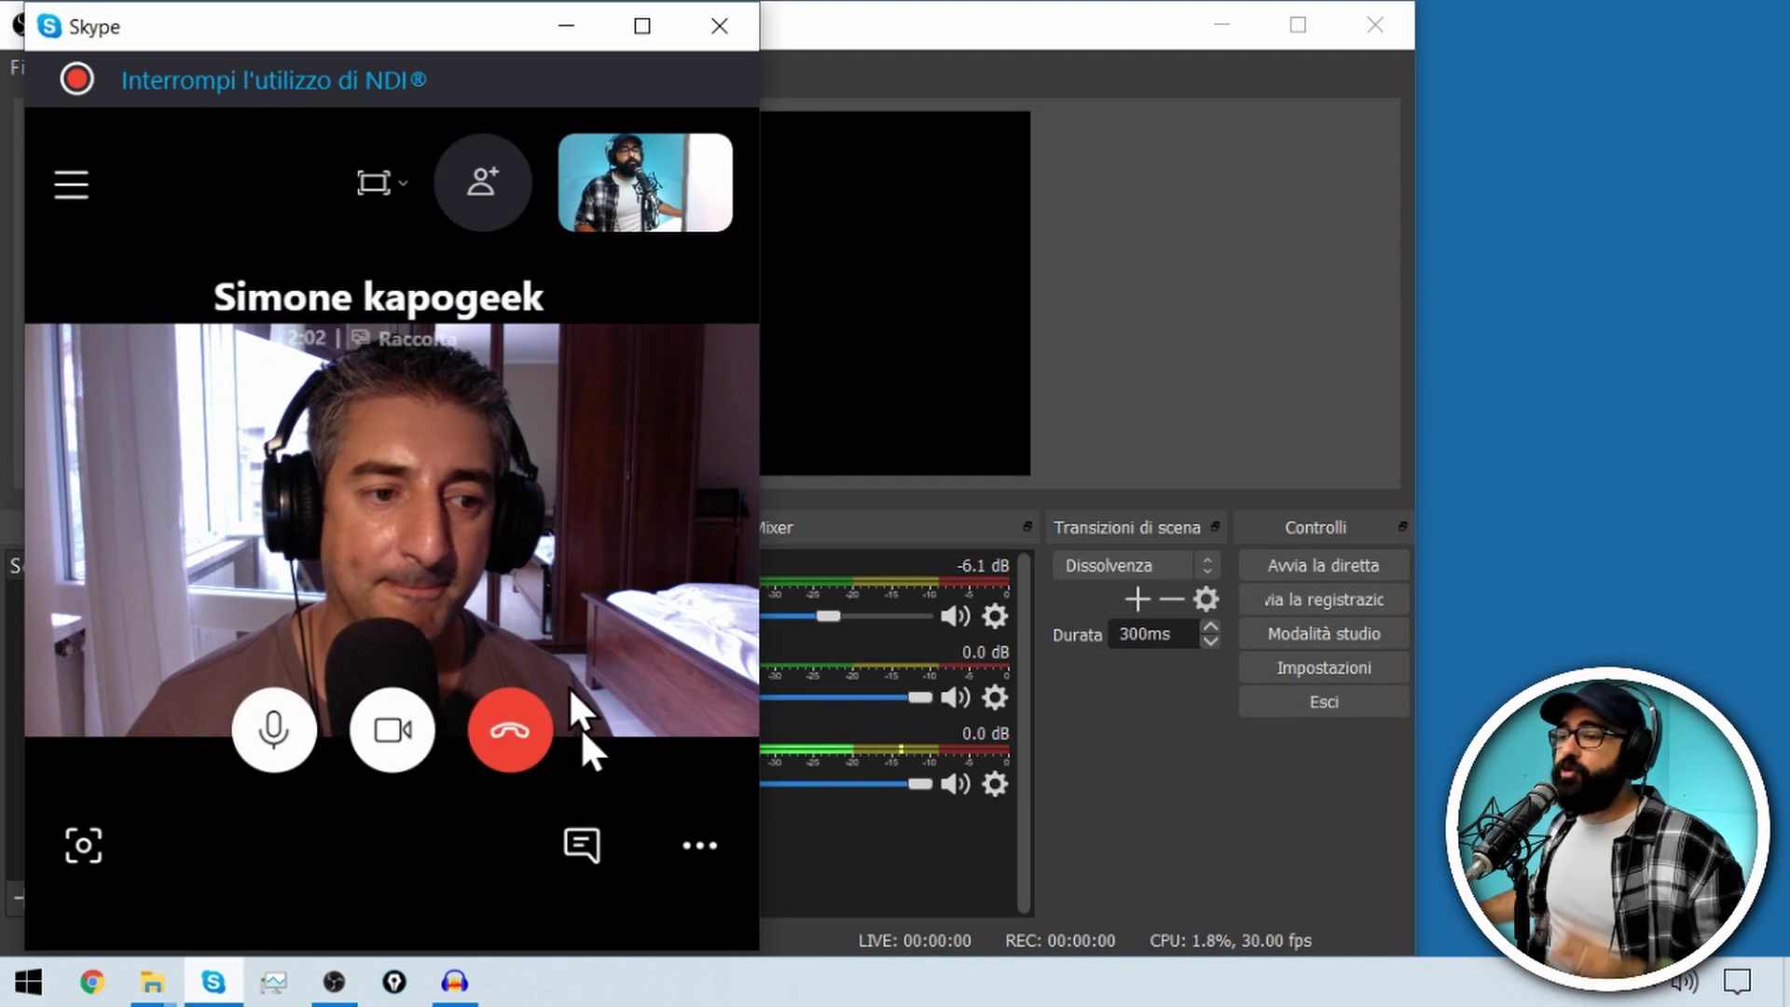
left_click(516, 746)
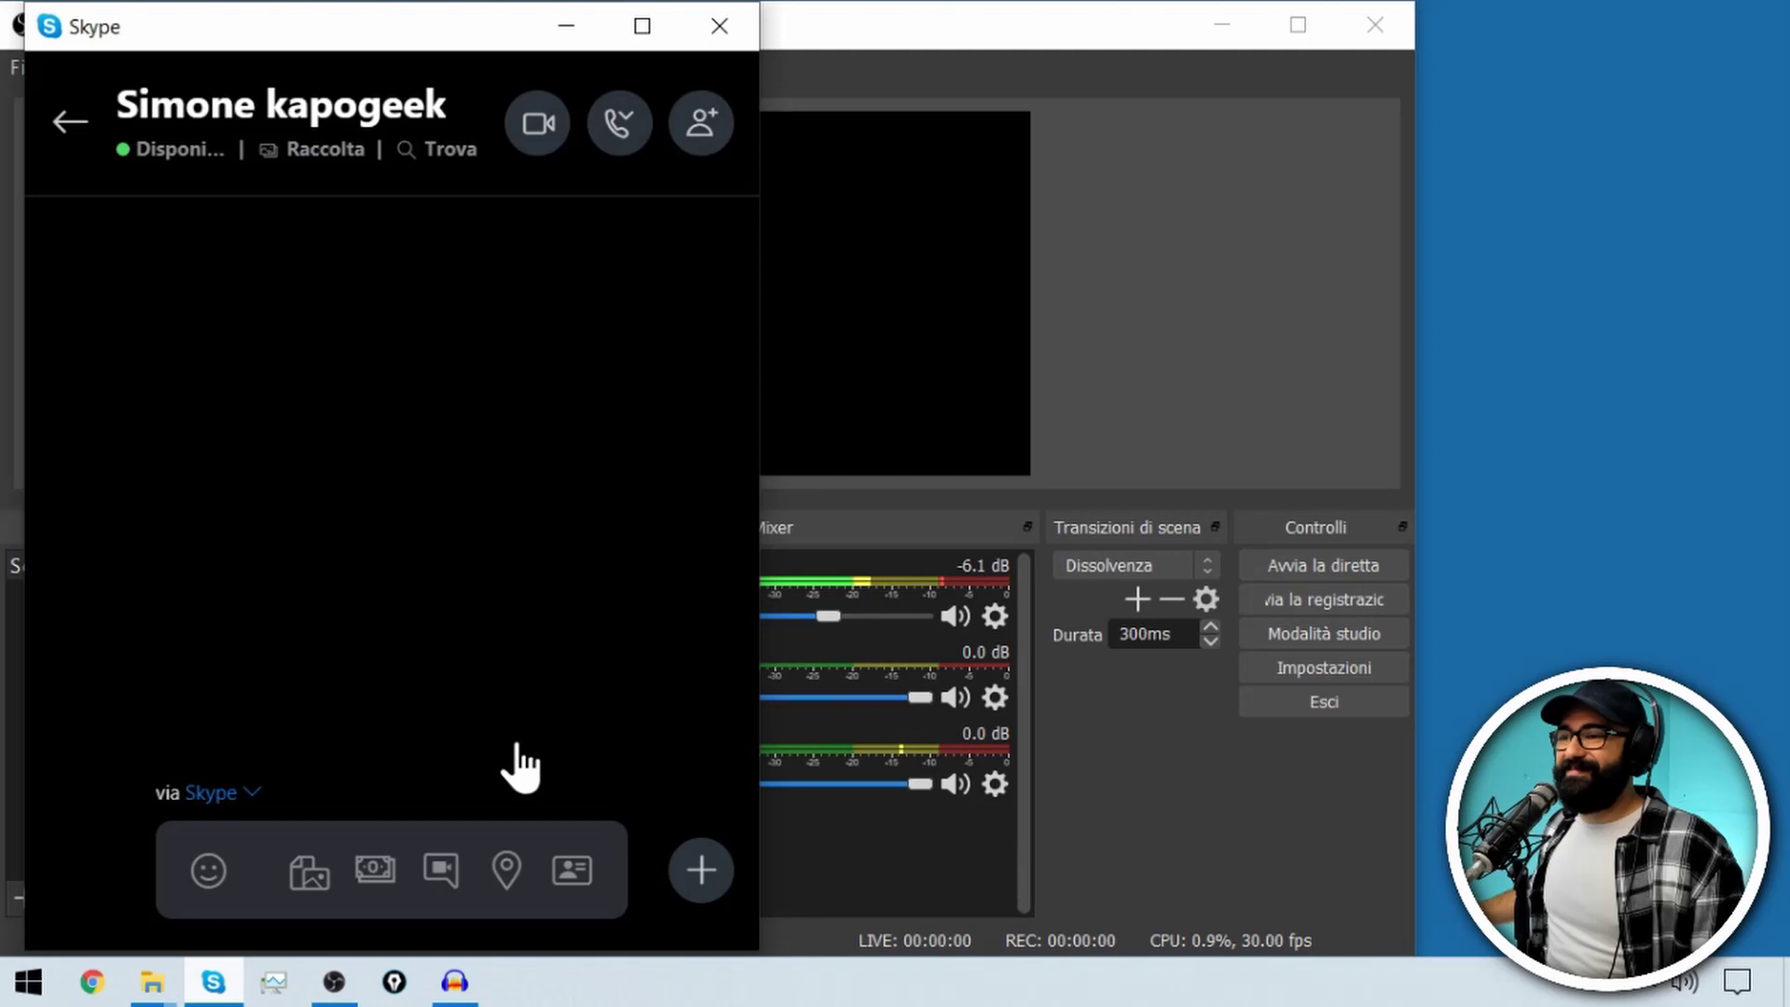
- Switch to OBS Studio and try reselecting HP Truevision HD as the device of the "Dispositivo di cattura video" source
left_click(1124, 337)
double_click(367, 573)
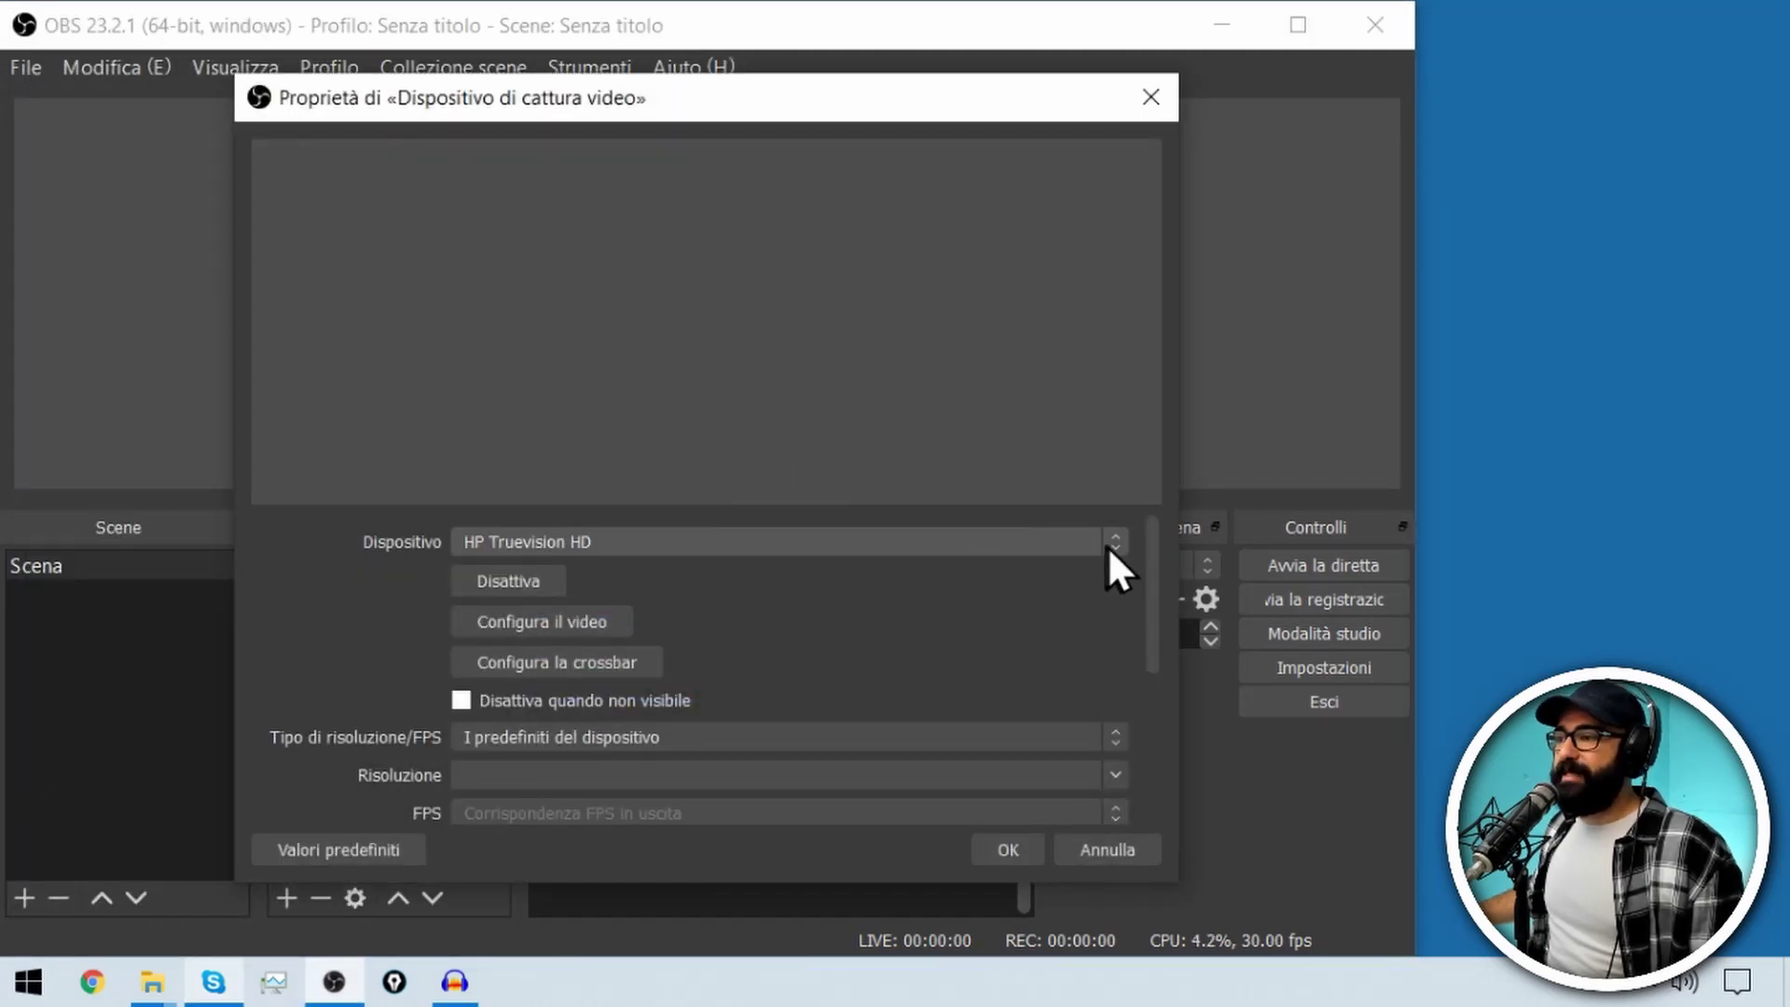
left_click(1111, 546)
left_click(685, 591)
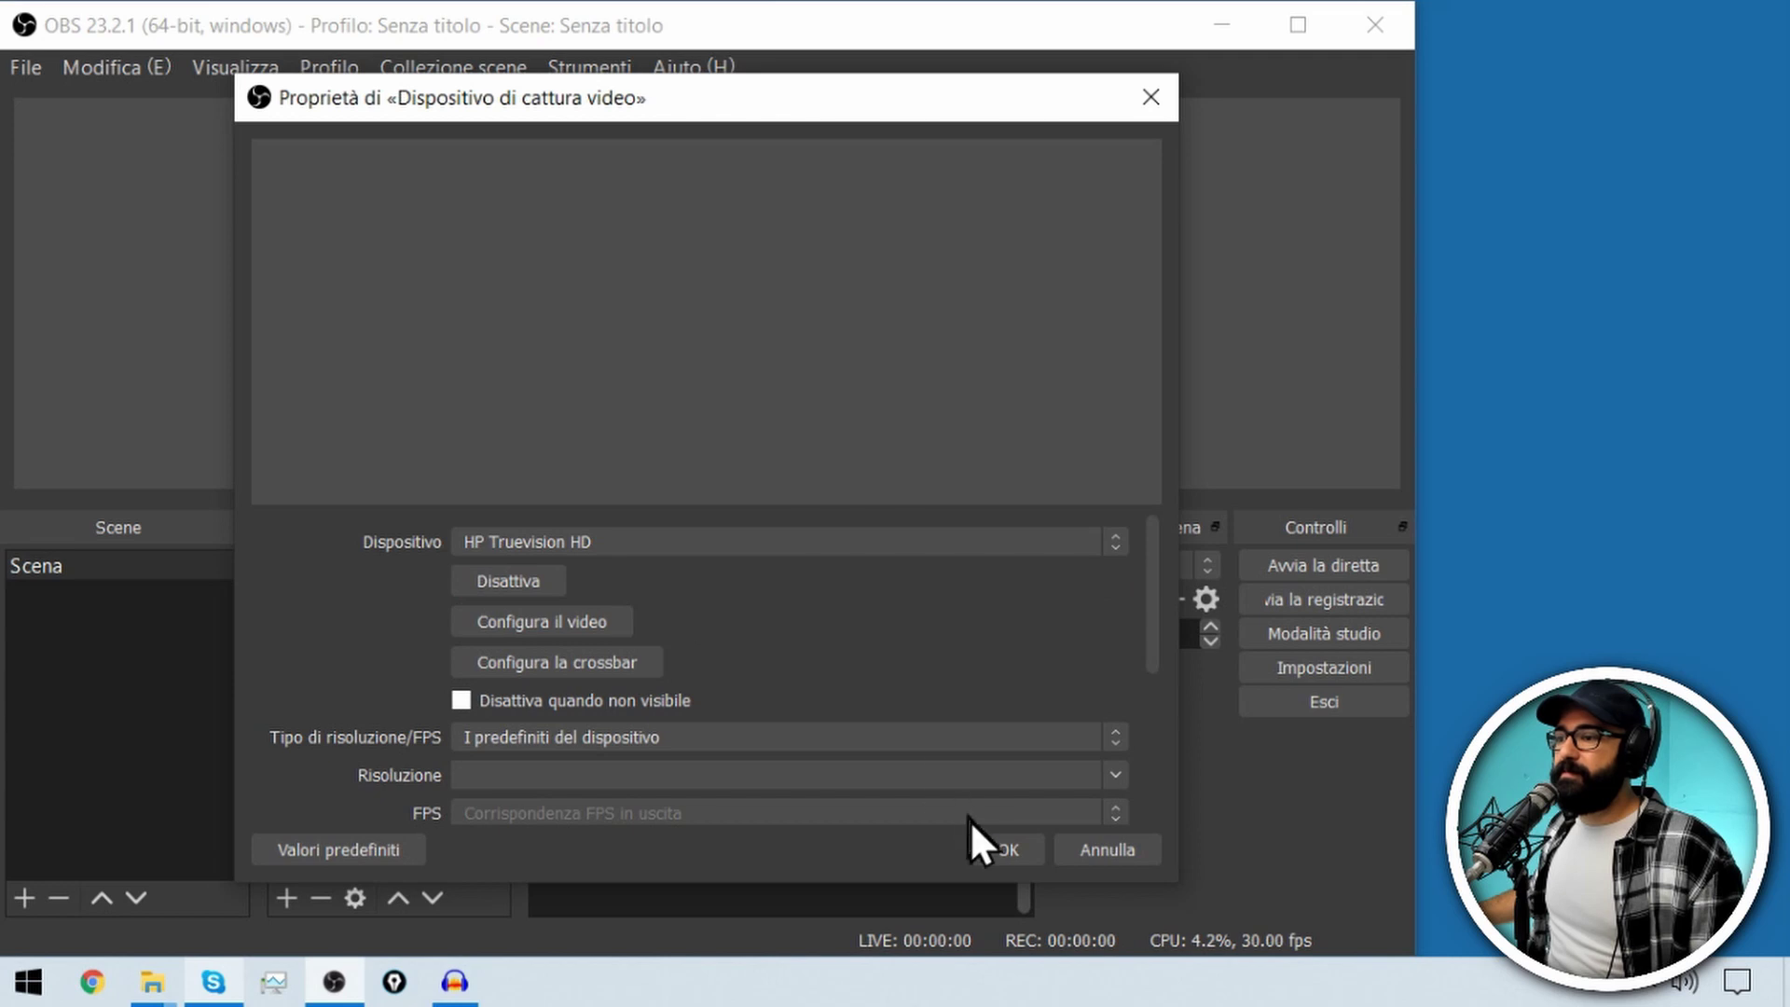
left_click(996, 853)
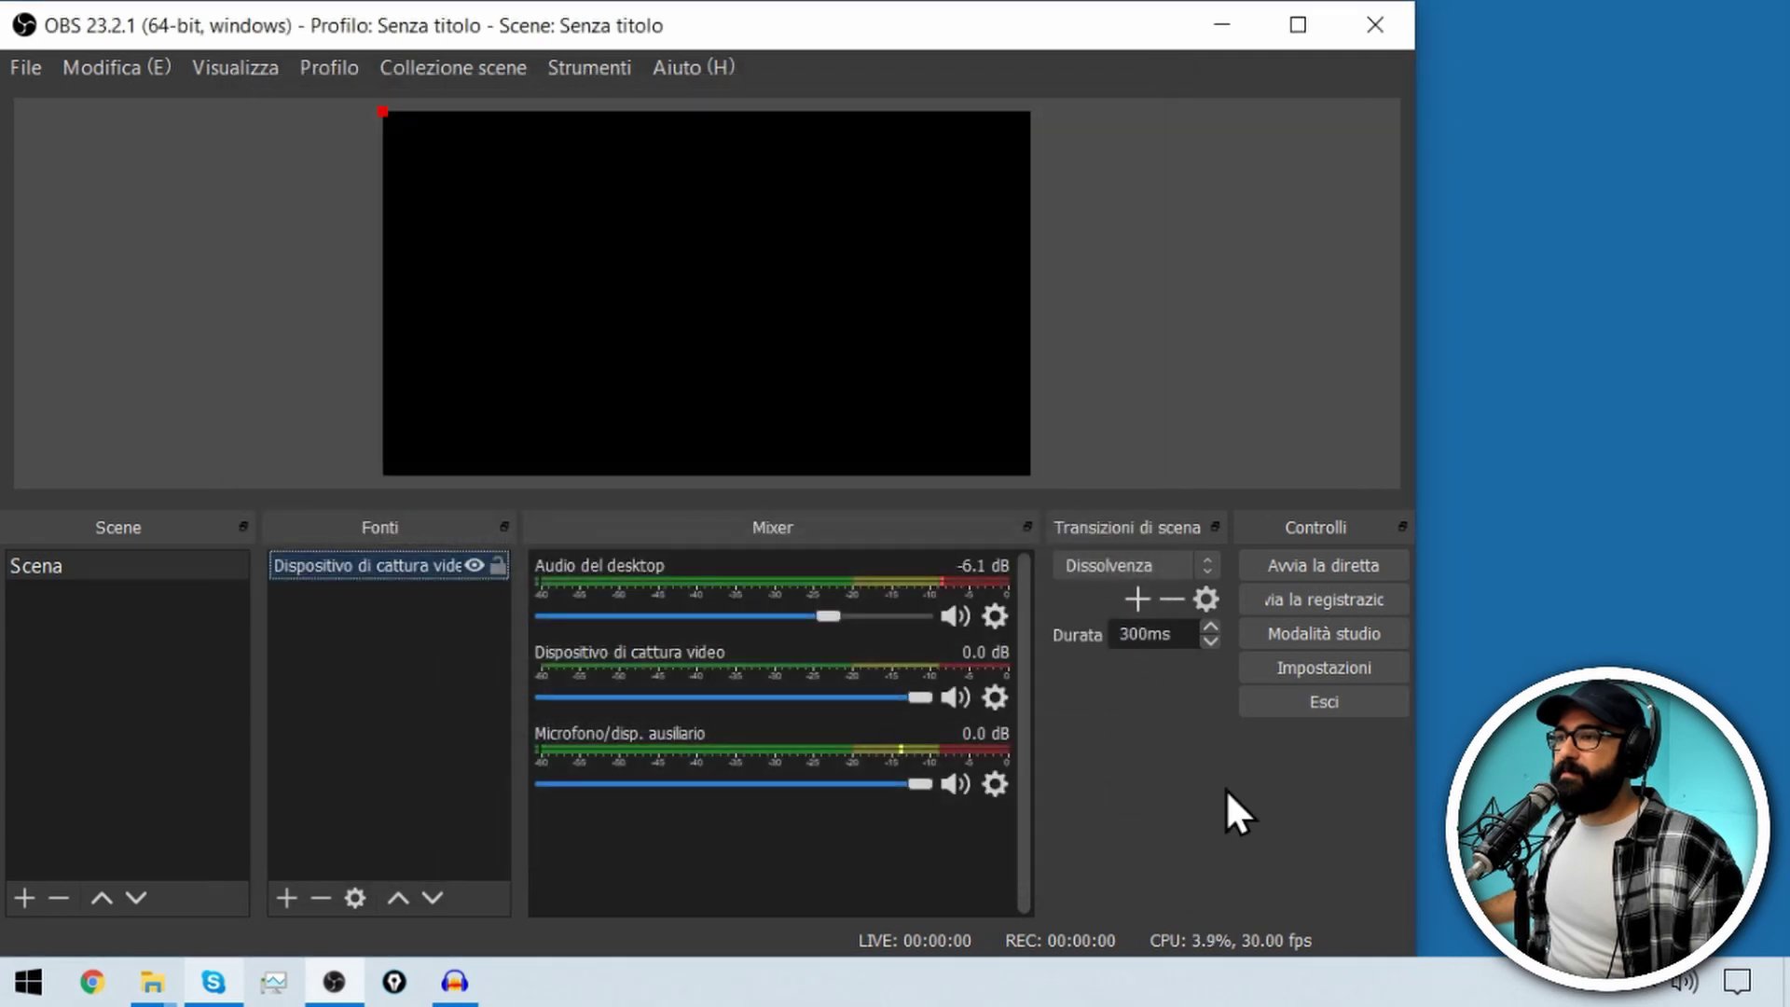
- Quit and relaunch OBS Studio to reload the webcam source, dismissing Skype's call-quality rating in between
left_click(1315, 708)
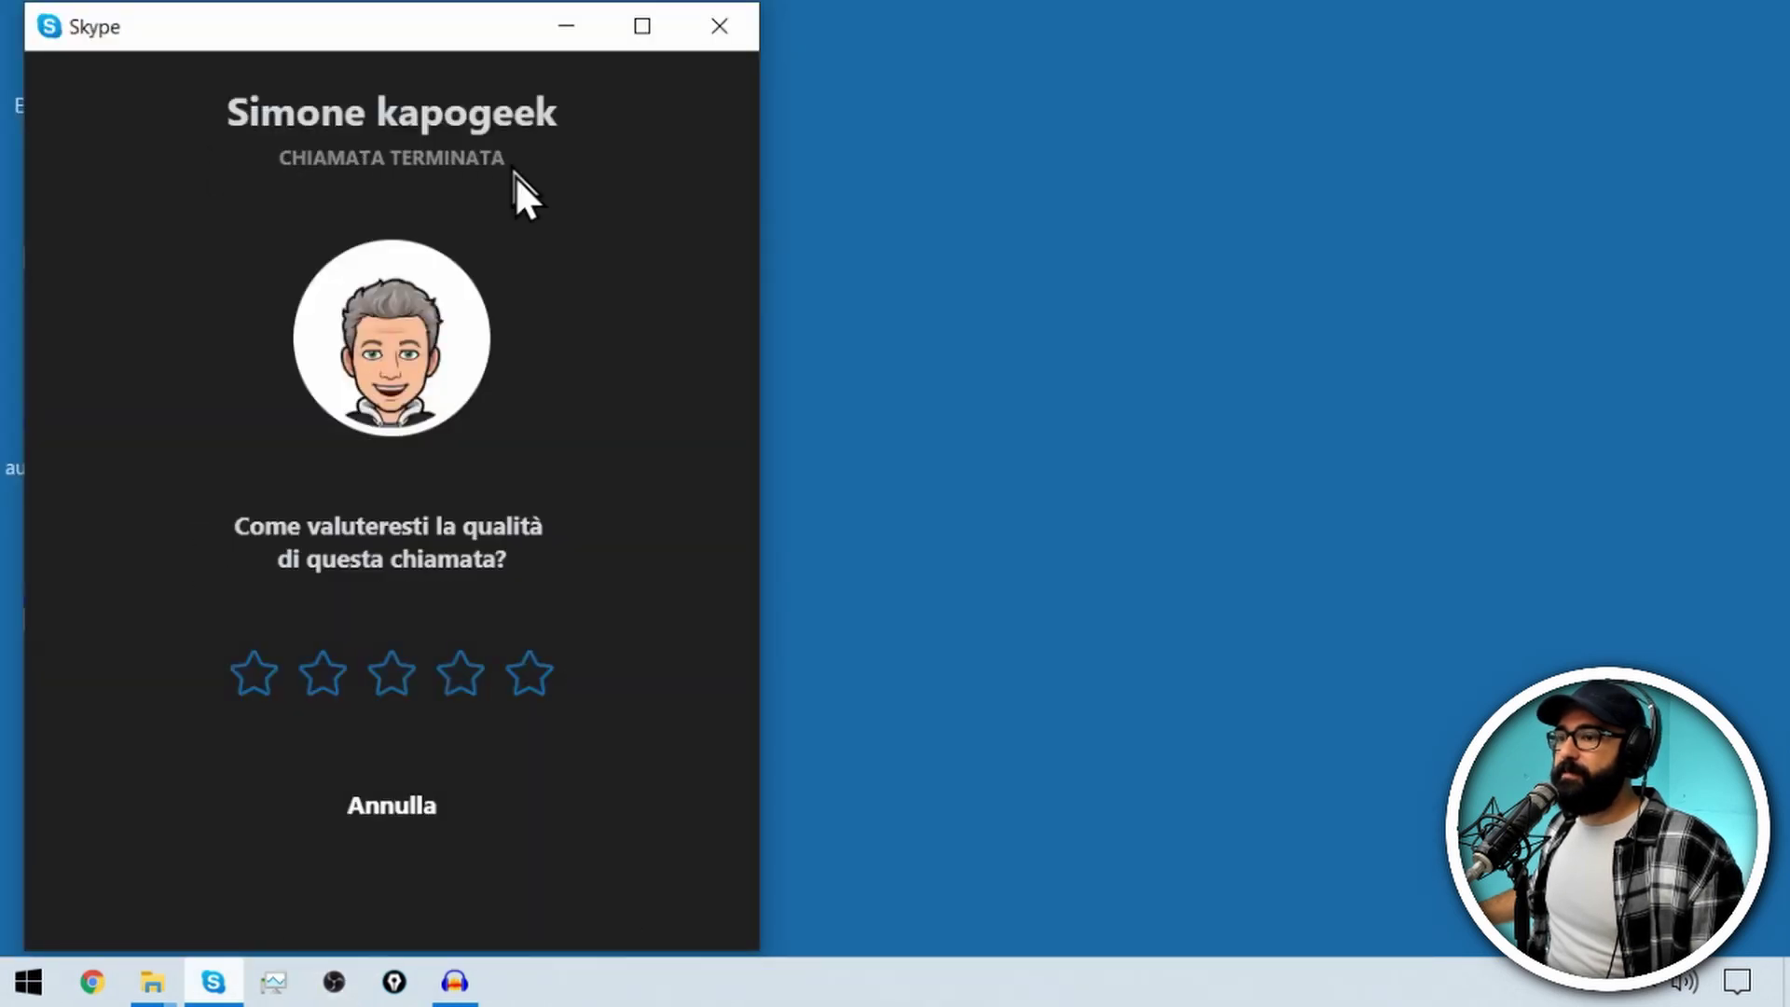
left_click(401, 804)
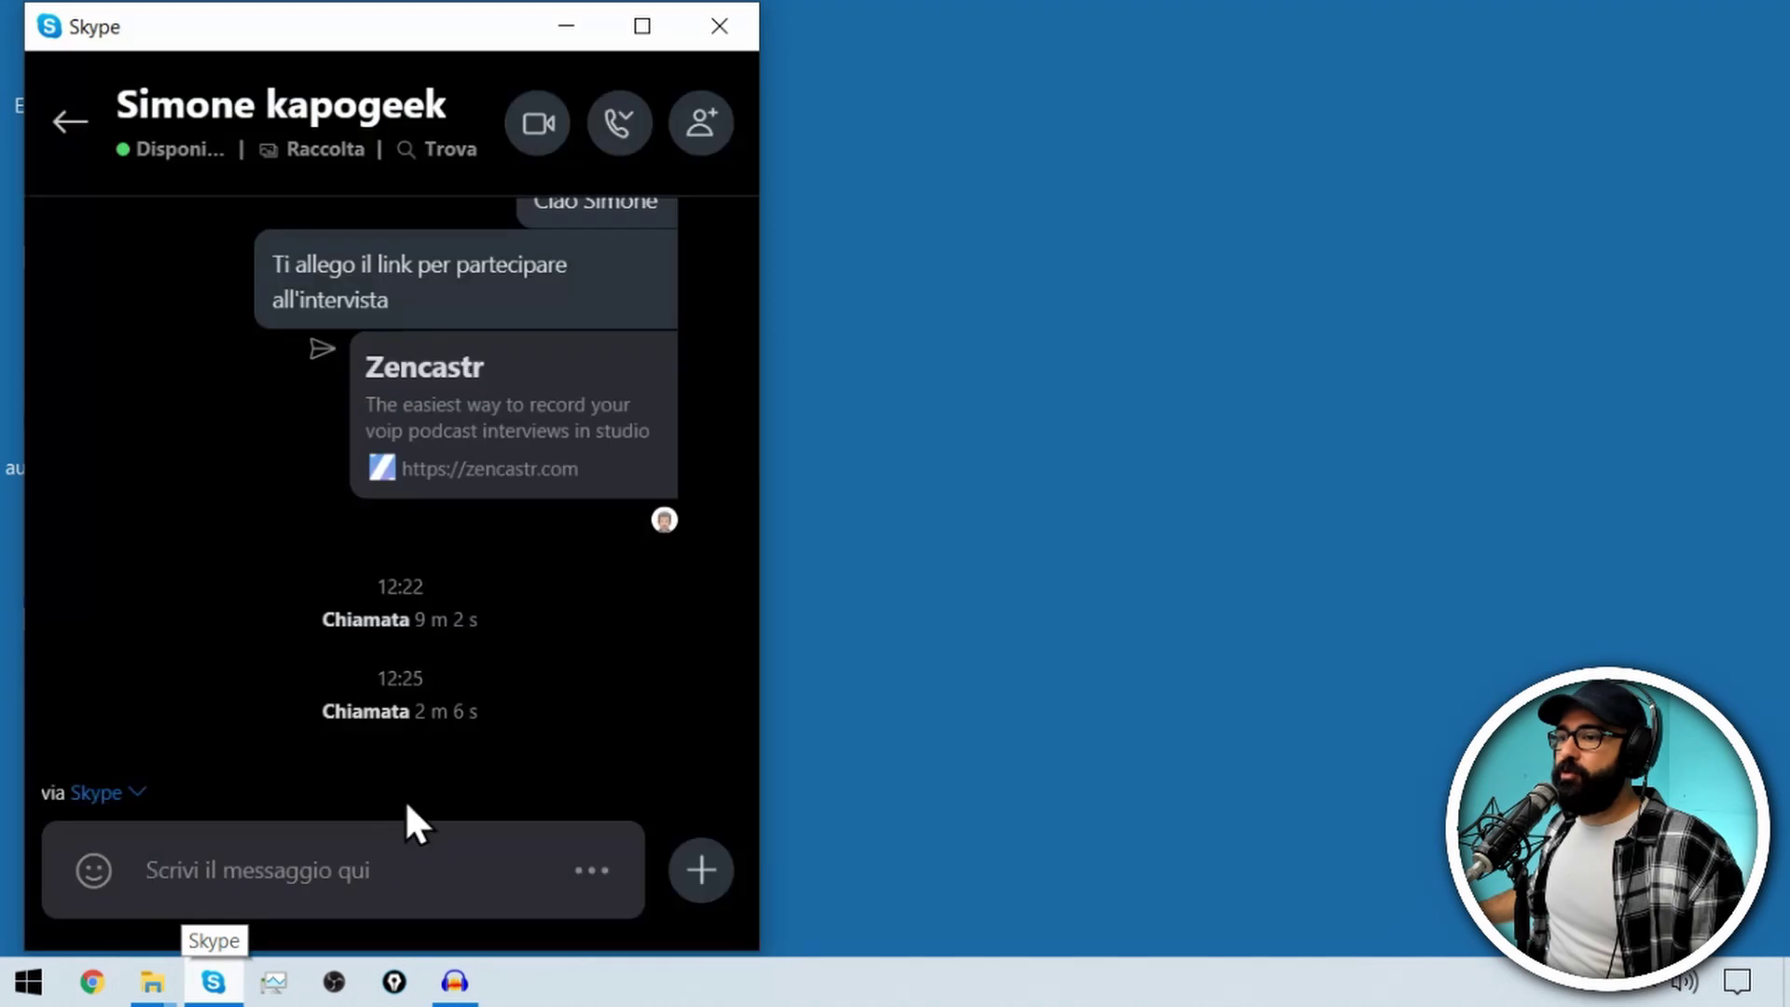
left_click(65, 123)
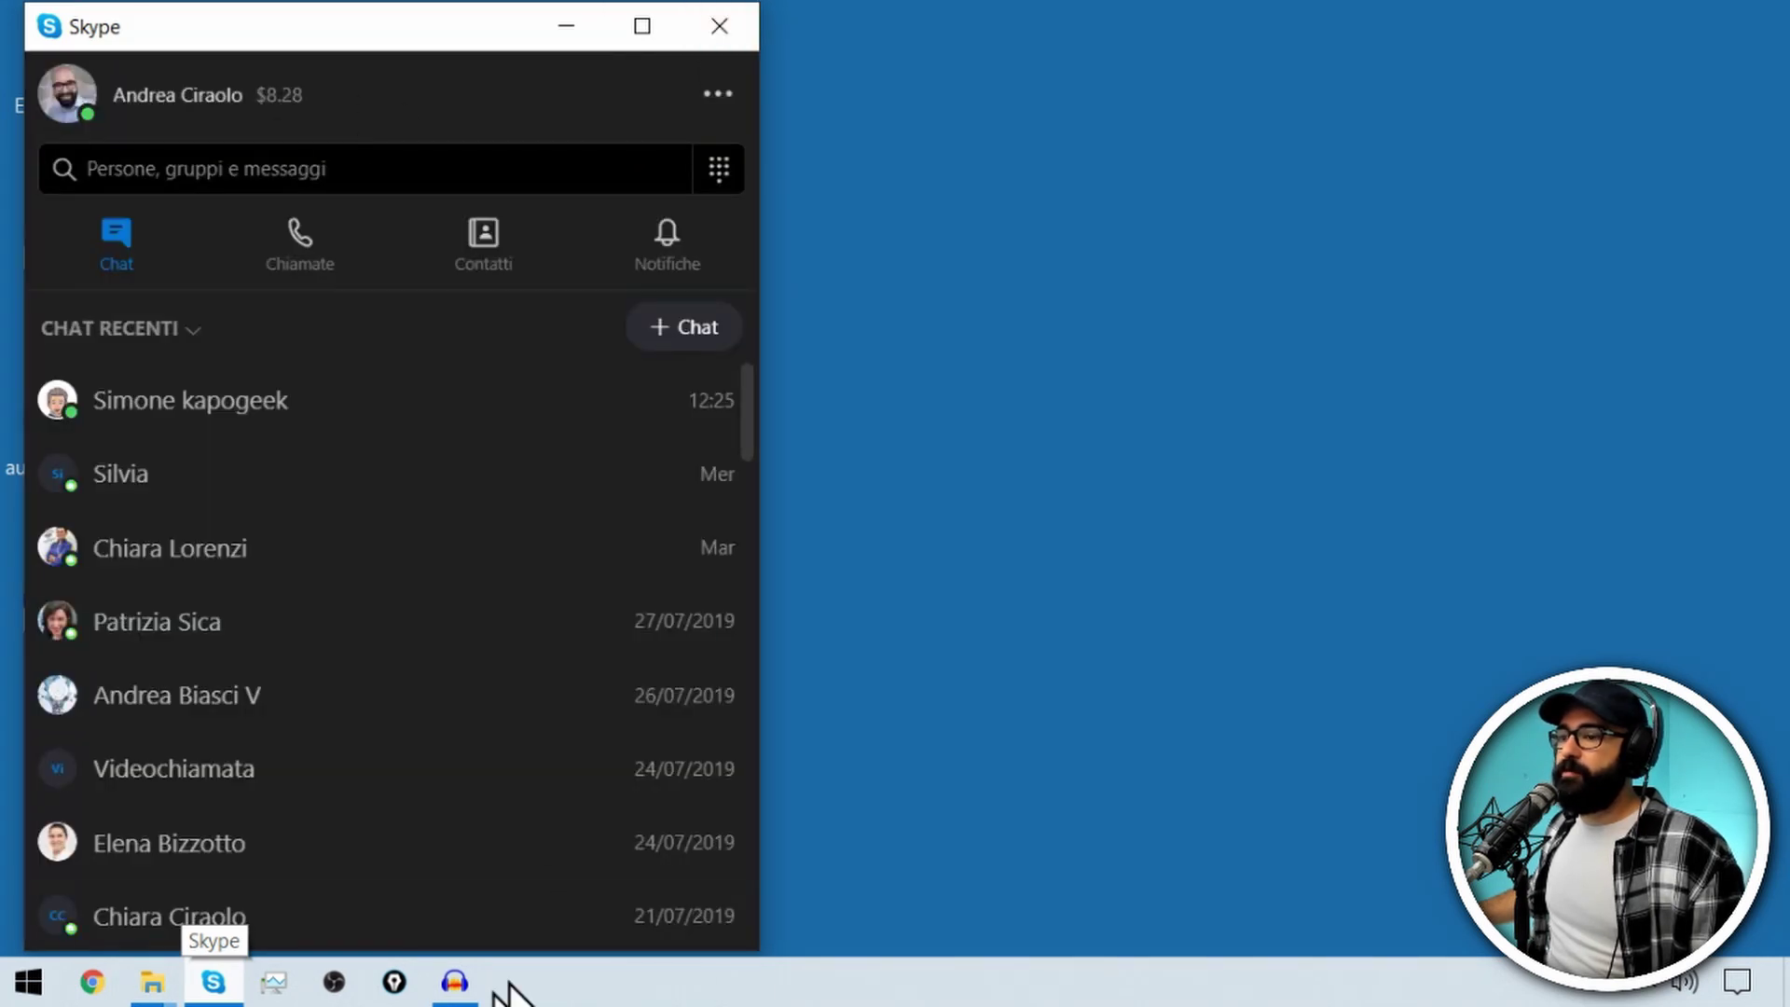
left_click(333, 982)
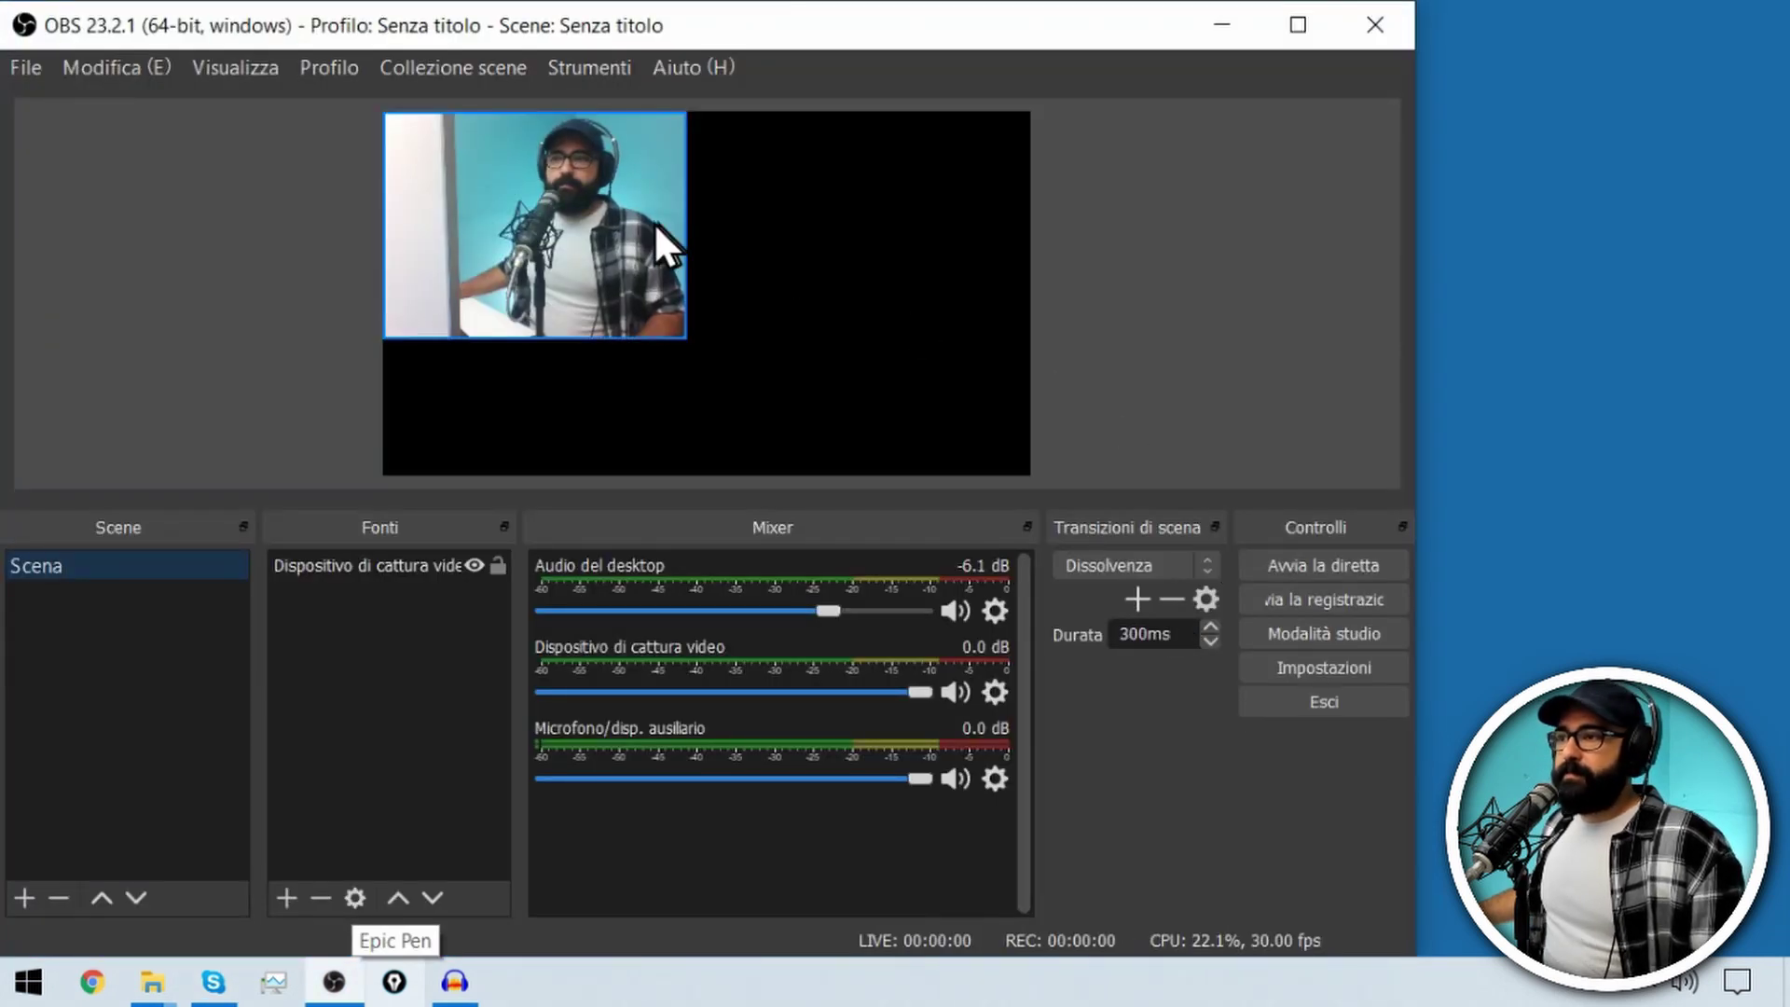
left_click(641, 215)
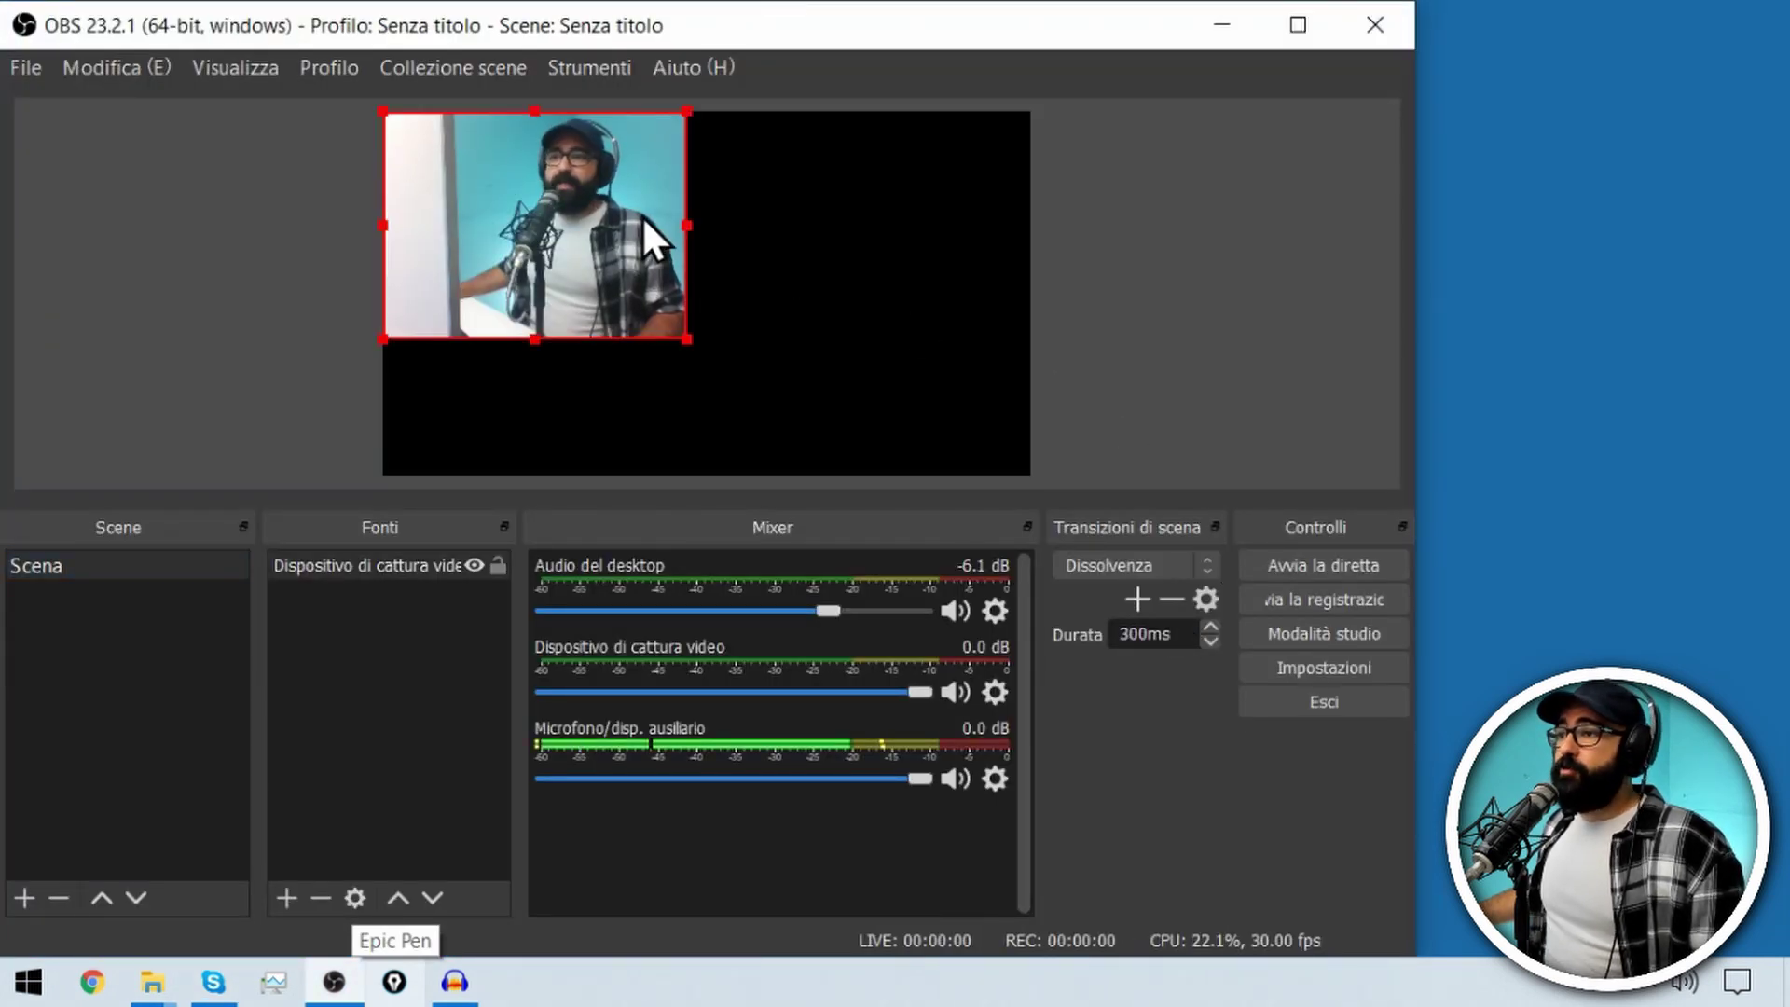
- Switch to Skype and start a new video call with the most recent chat contact
left_click(212, 981)
left_click(207, 415)
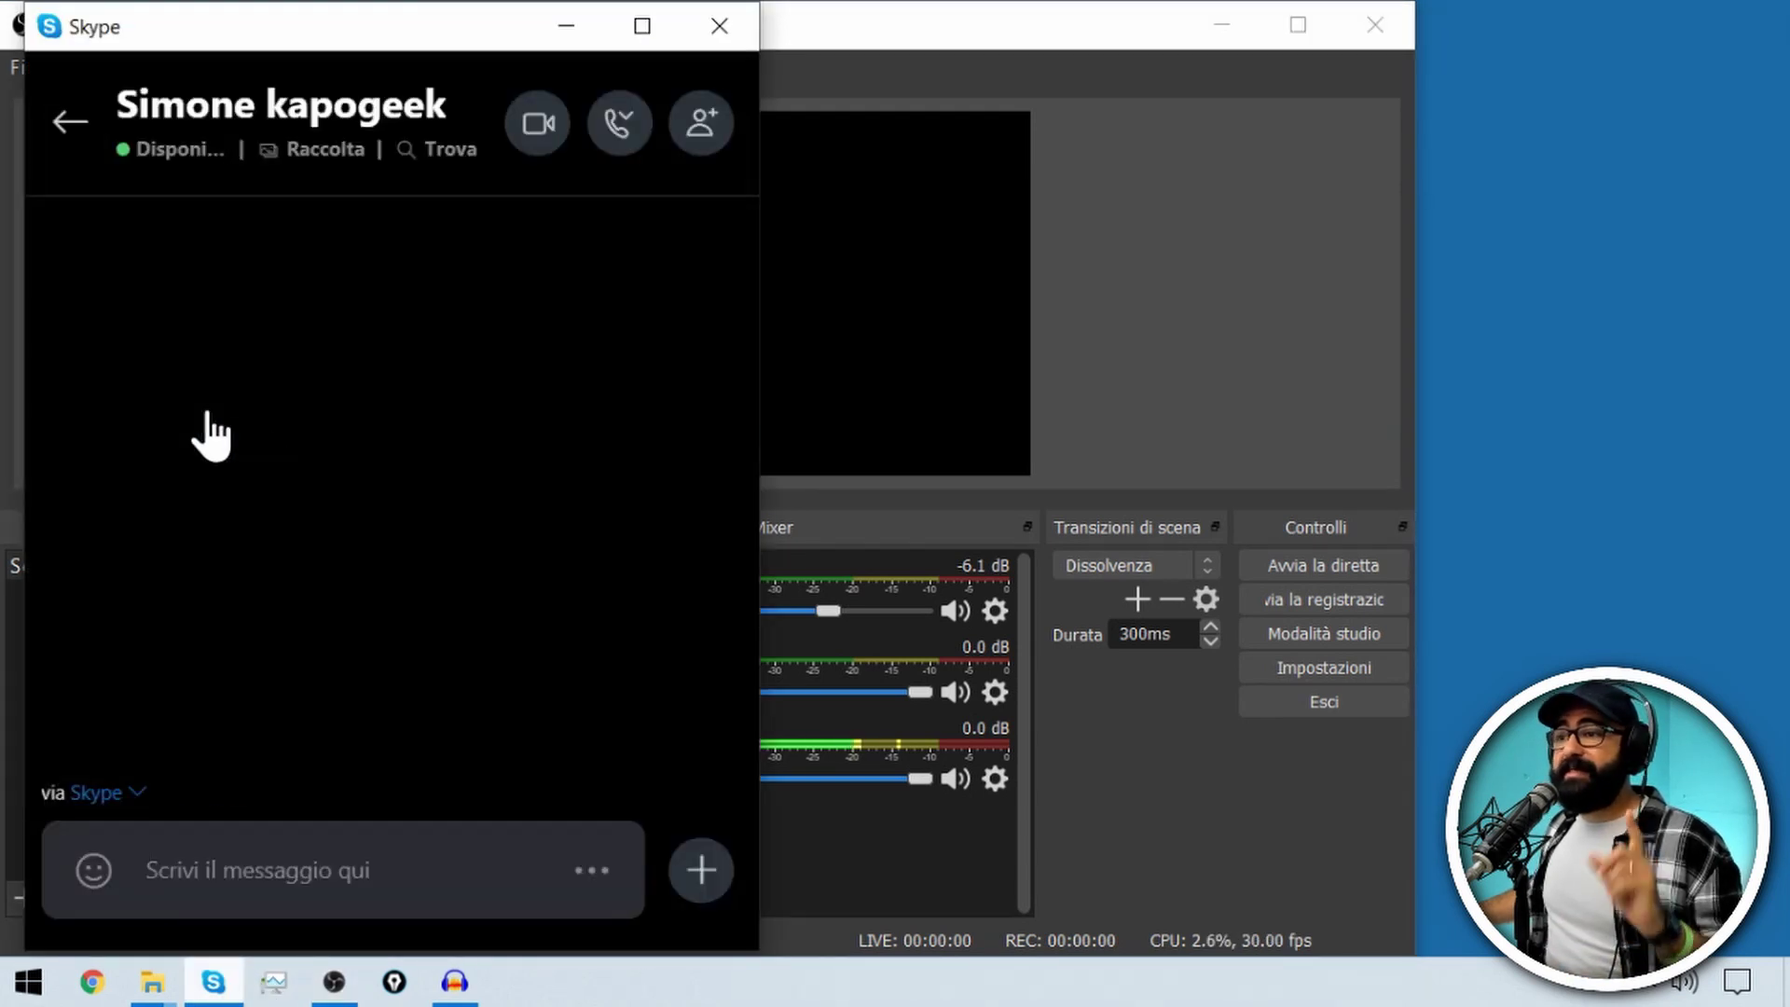
left_click(541, 131)
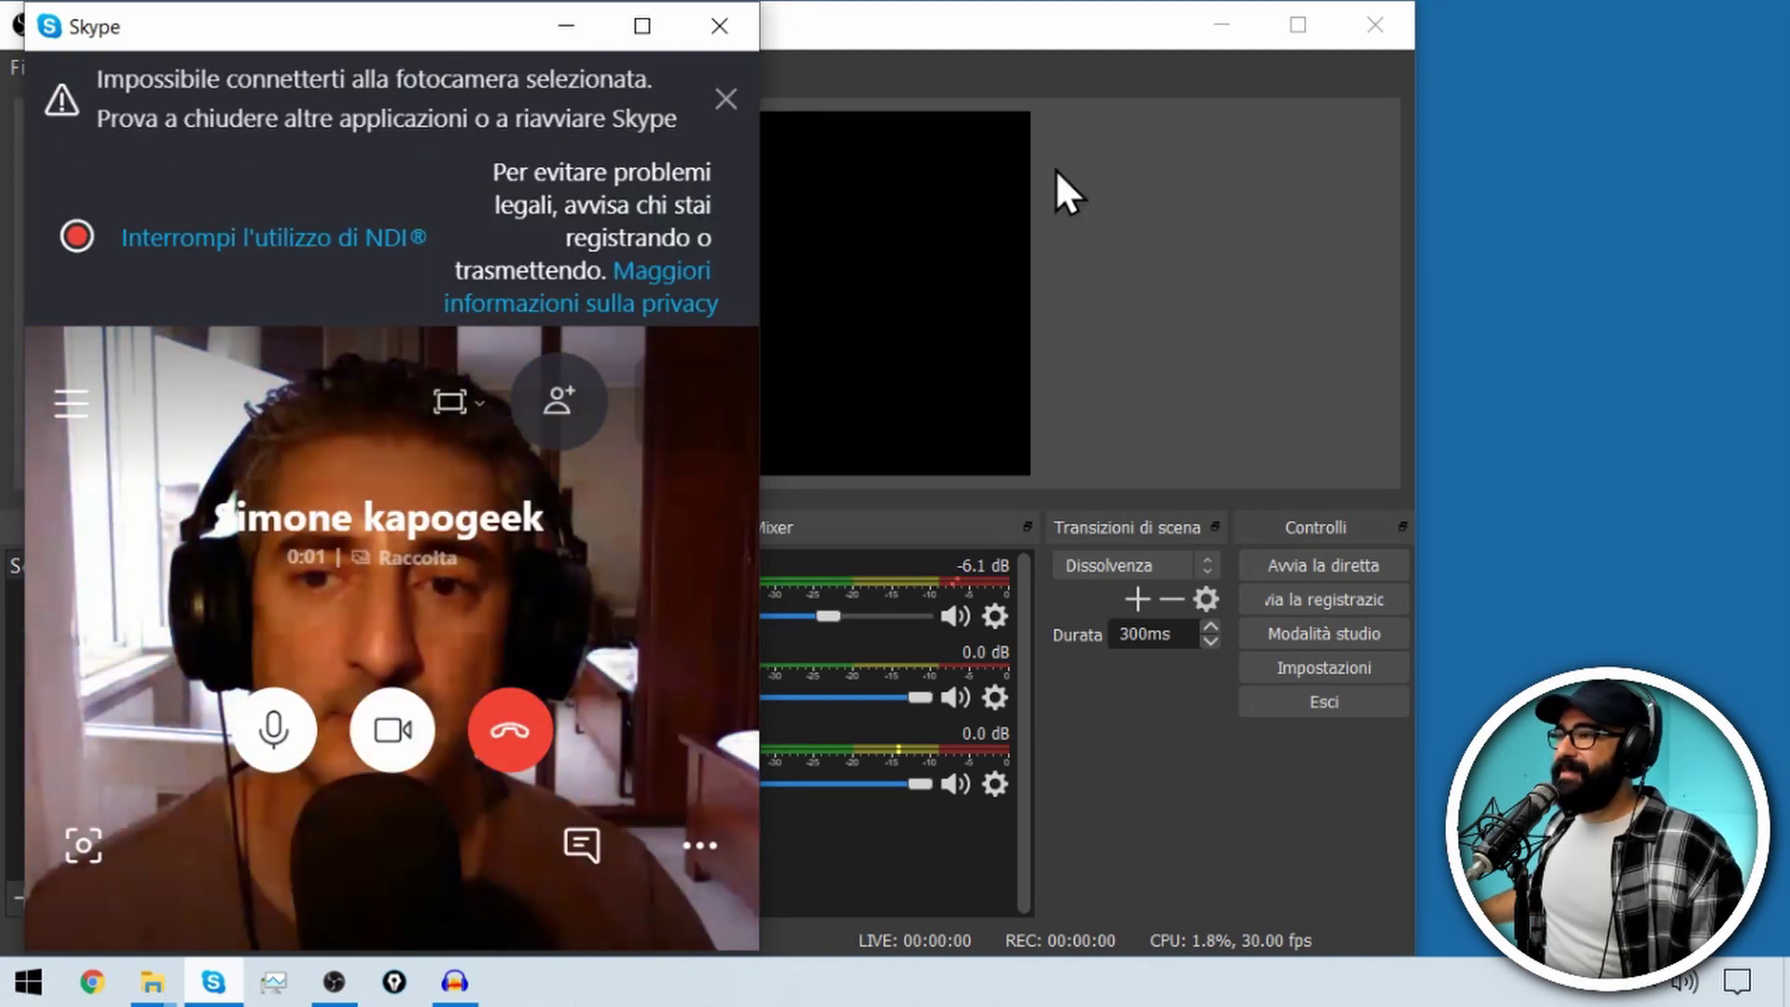
- Return to OBS Studio and shrink the webcam image, placing it in the upper-left area of the canvas
left_click(1023, 43)
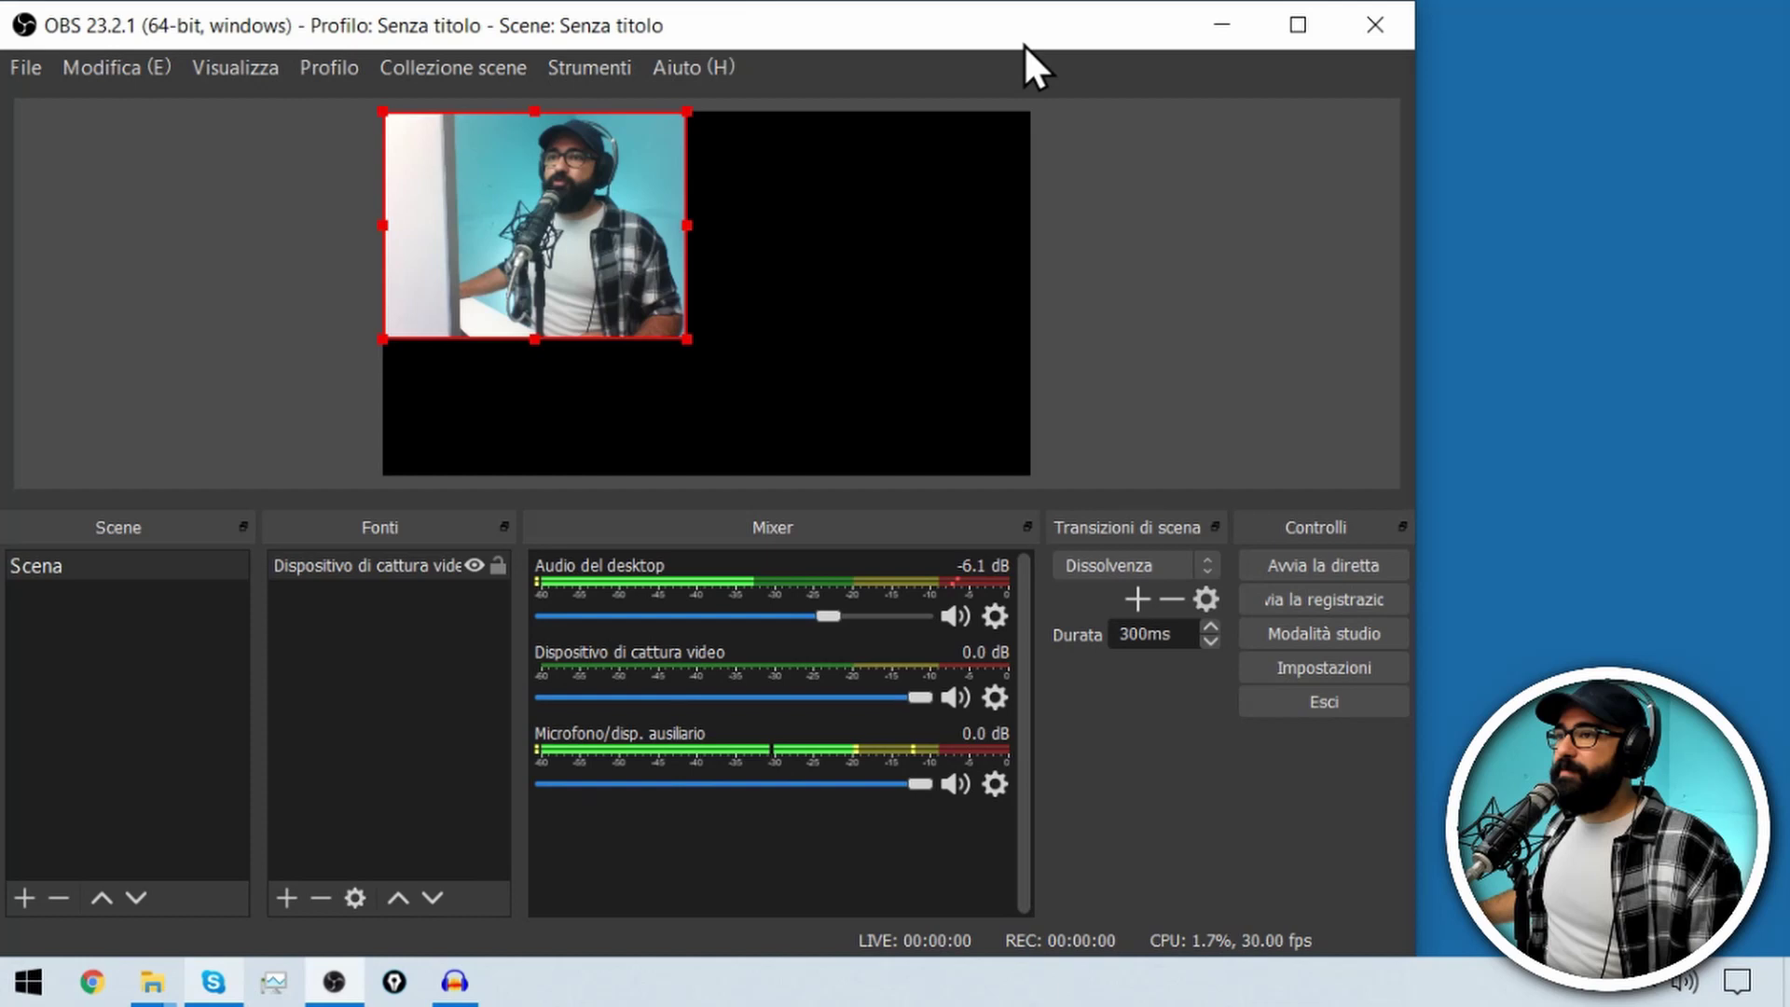
left_click_drag(547, 220, 572, 244)
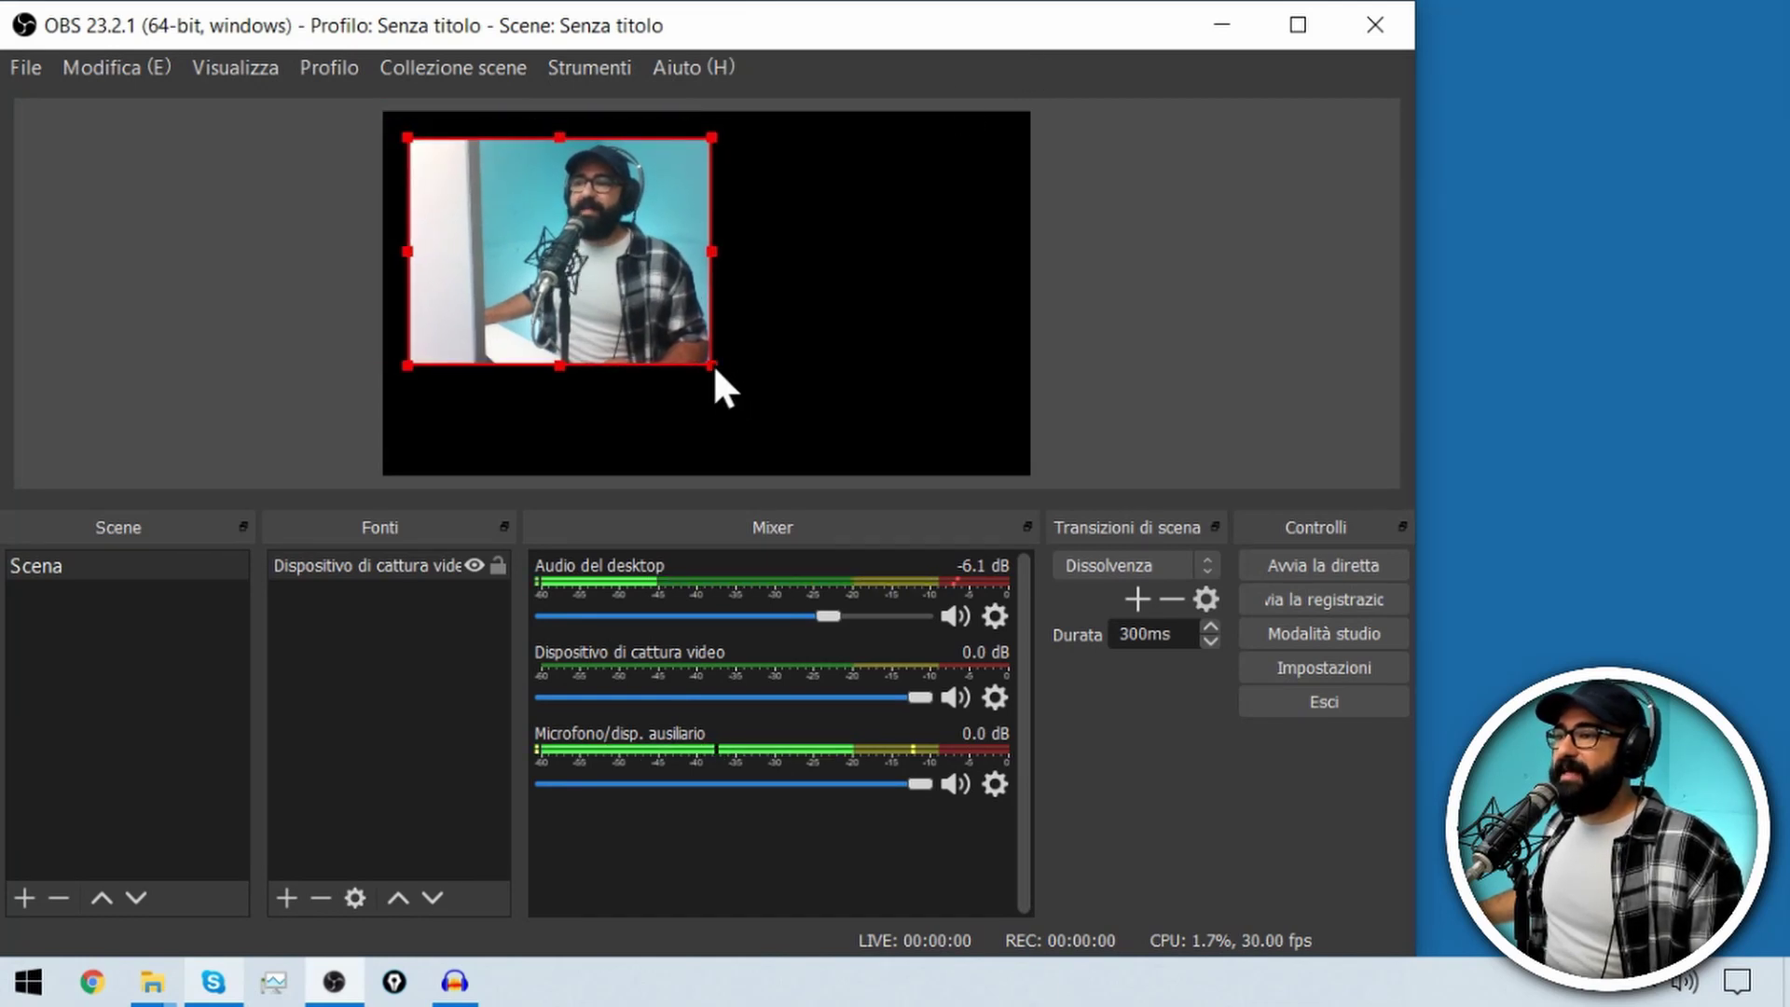
left_click_drag(715, 368, 613, 293)
left_click_drag(546, 205, 563, 211)
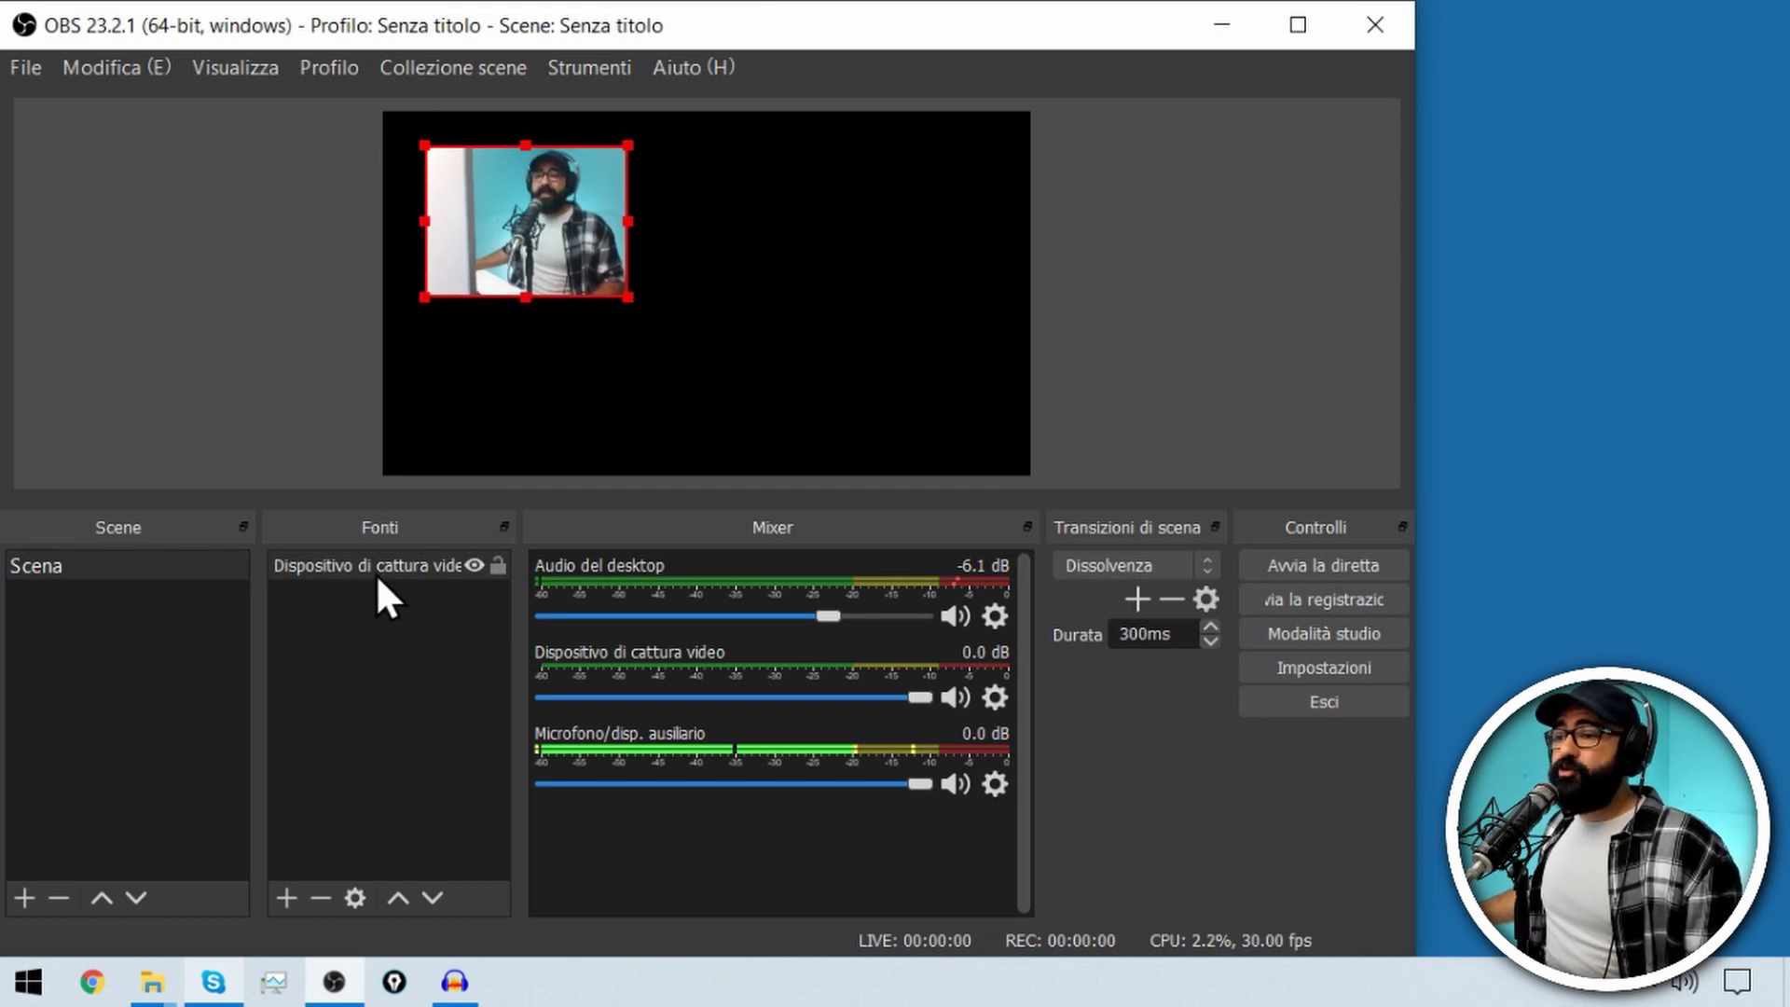
- Add a new NDI™ Source to the scene, using the remote caller's individual Skype feed as its source name
left_click(287, 898)
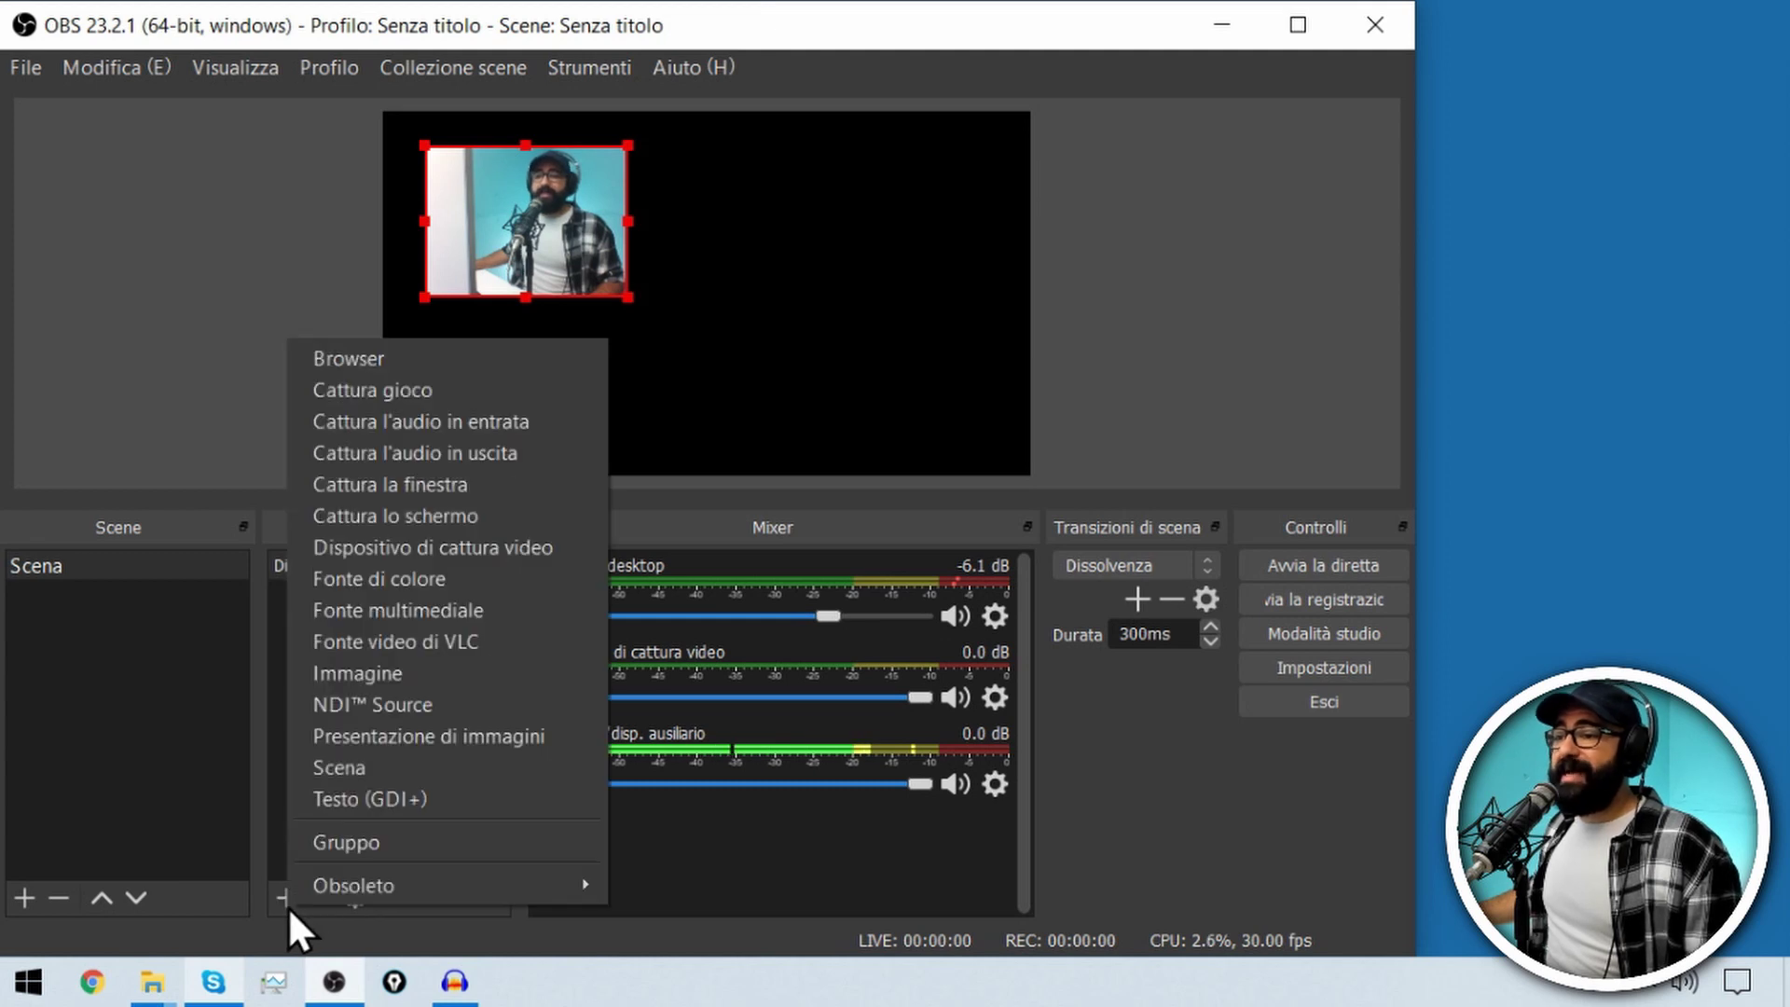
left_click(422, 712)
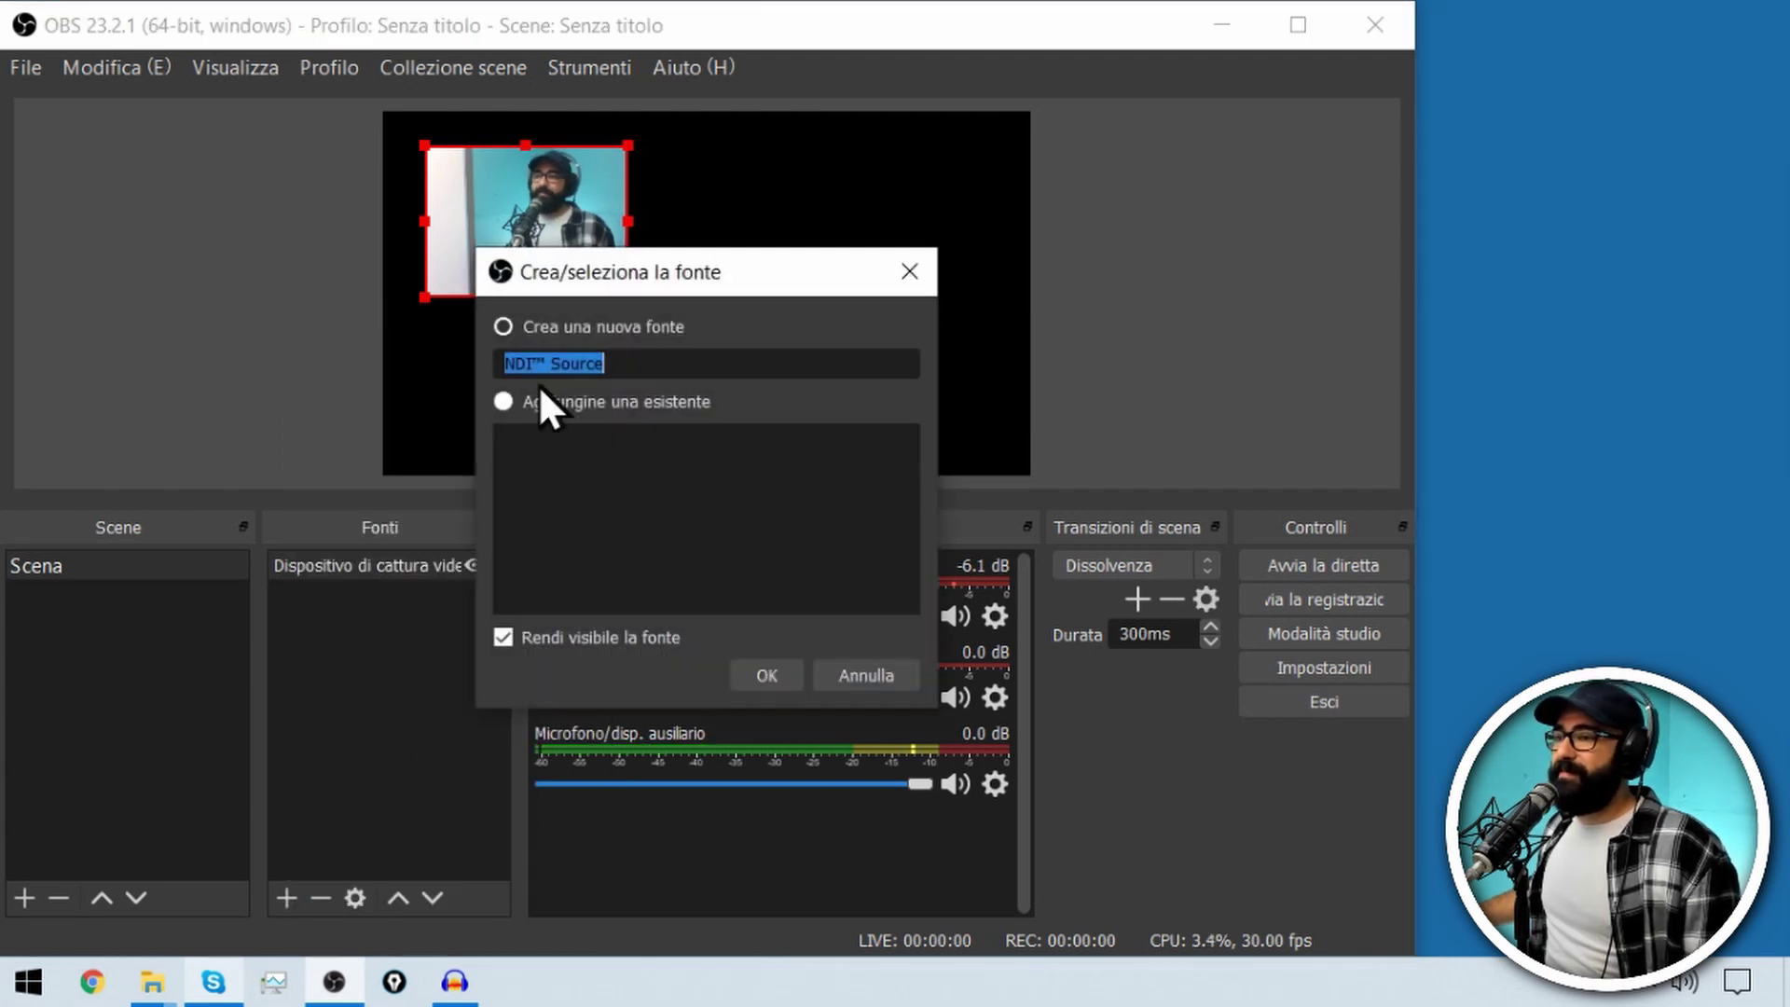
left_click(755, 675)
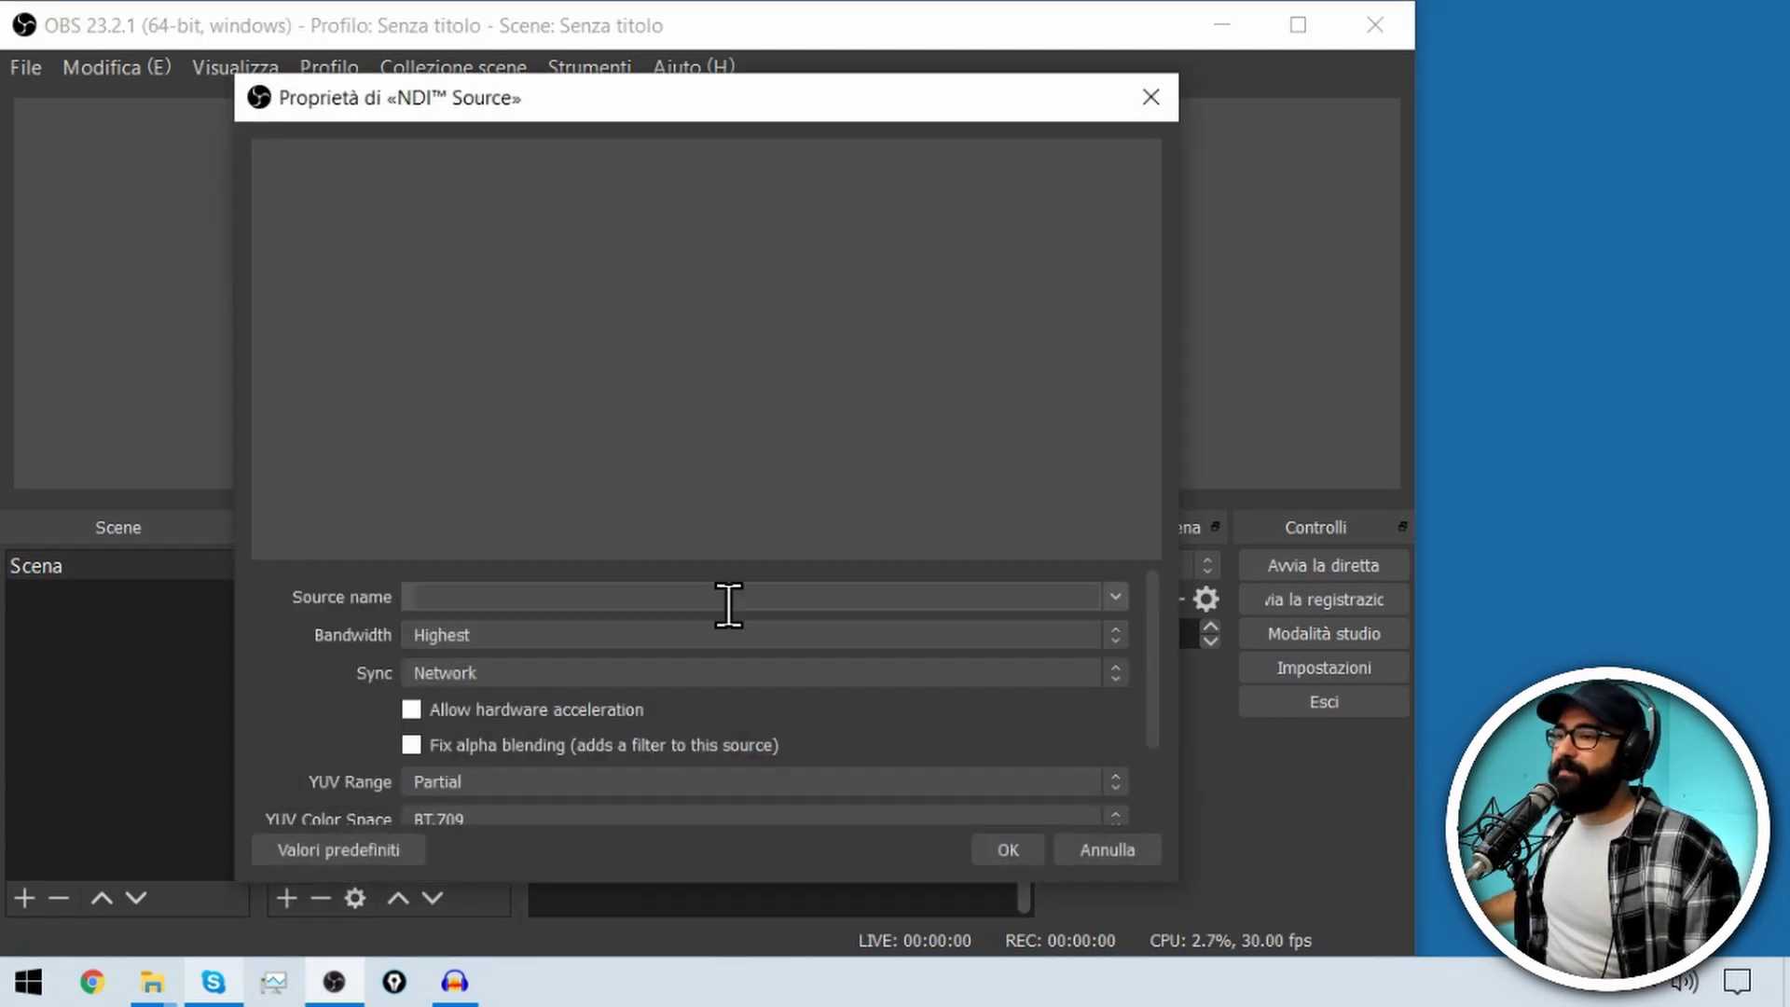
left_click(1113, 597)
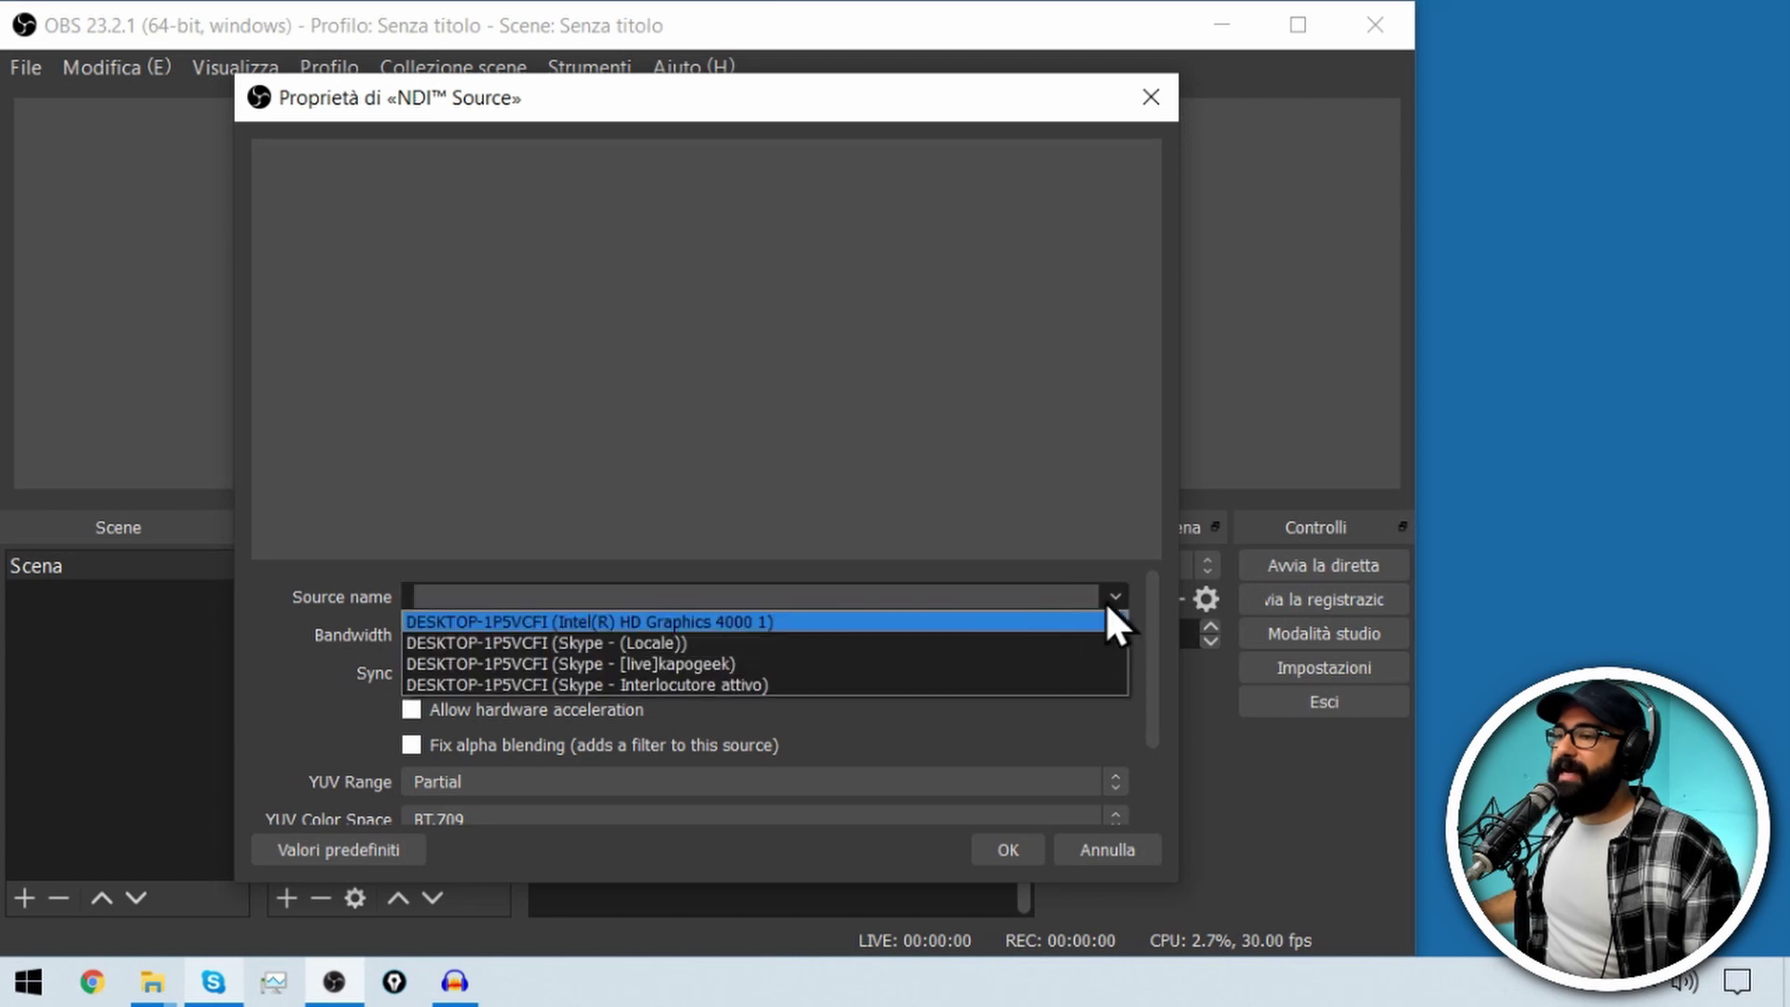
left_click(731, 670)
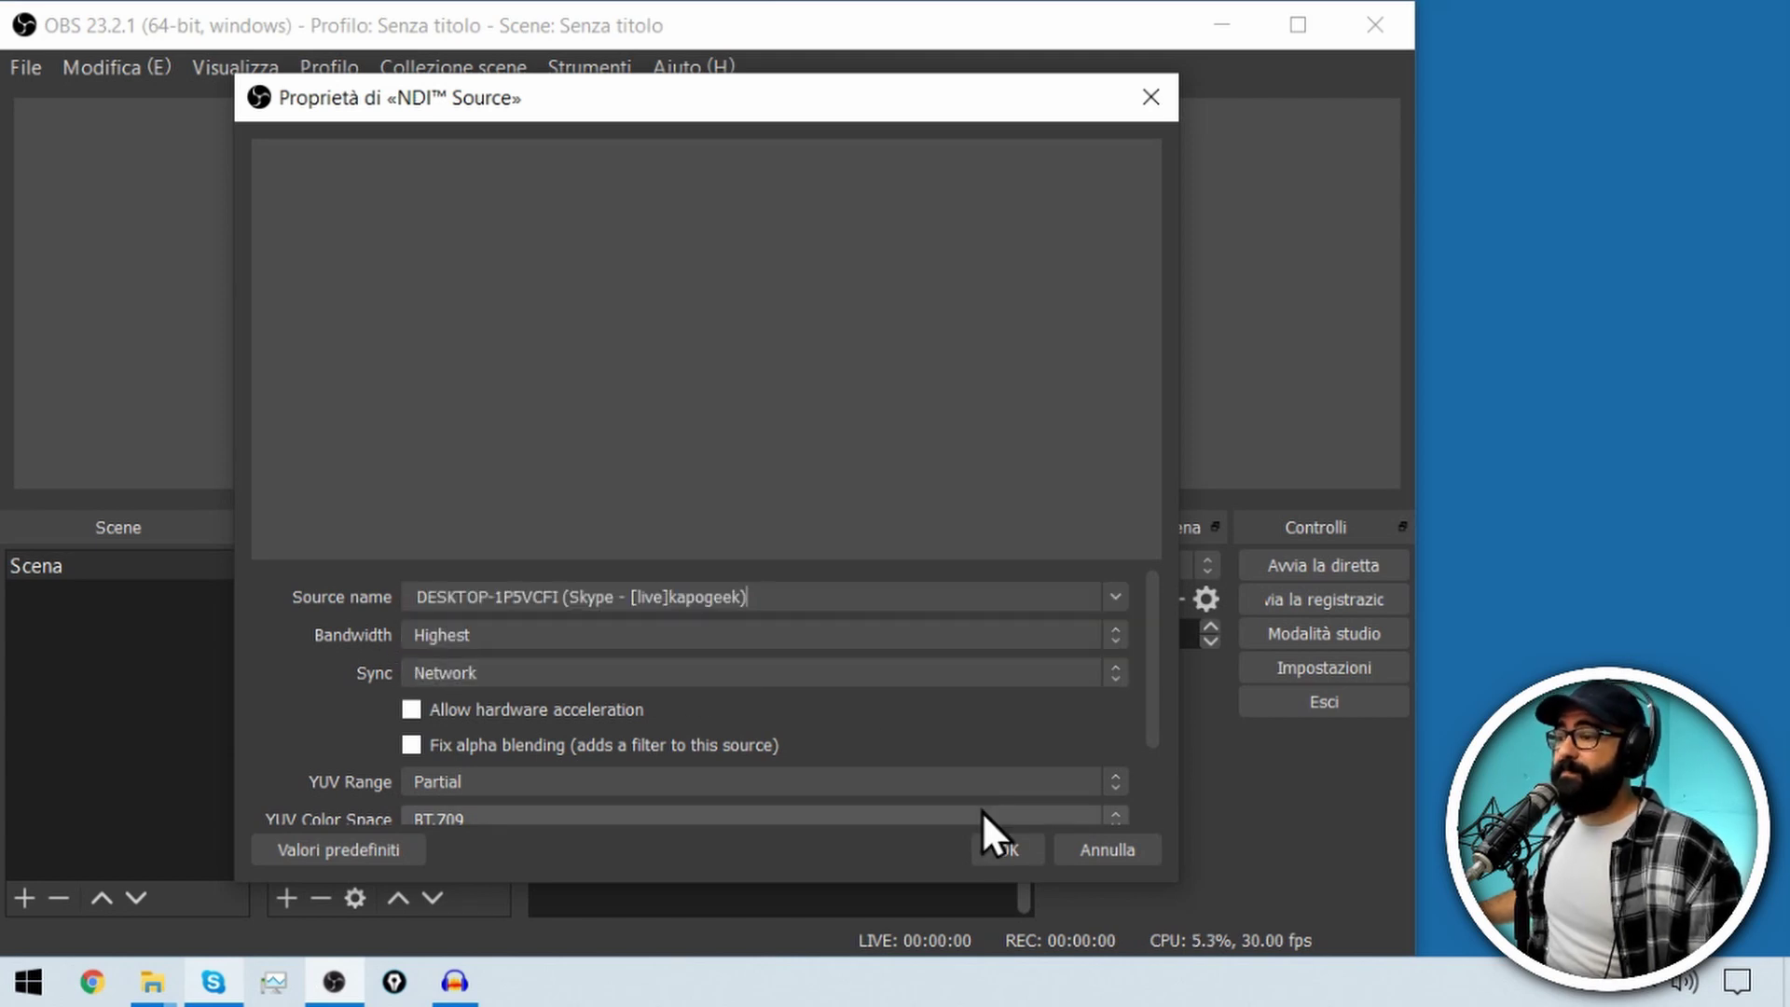
left_click(1005, 846)
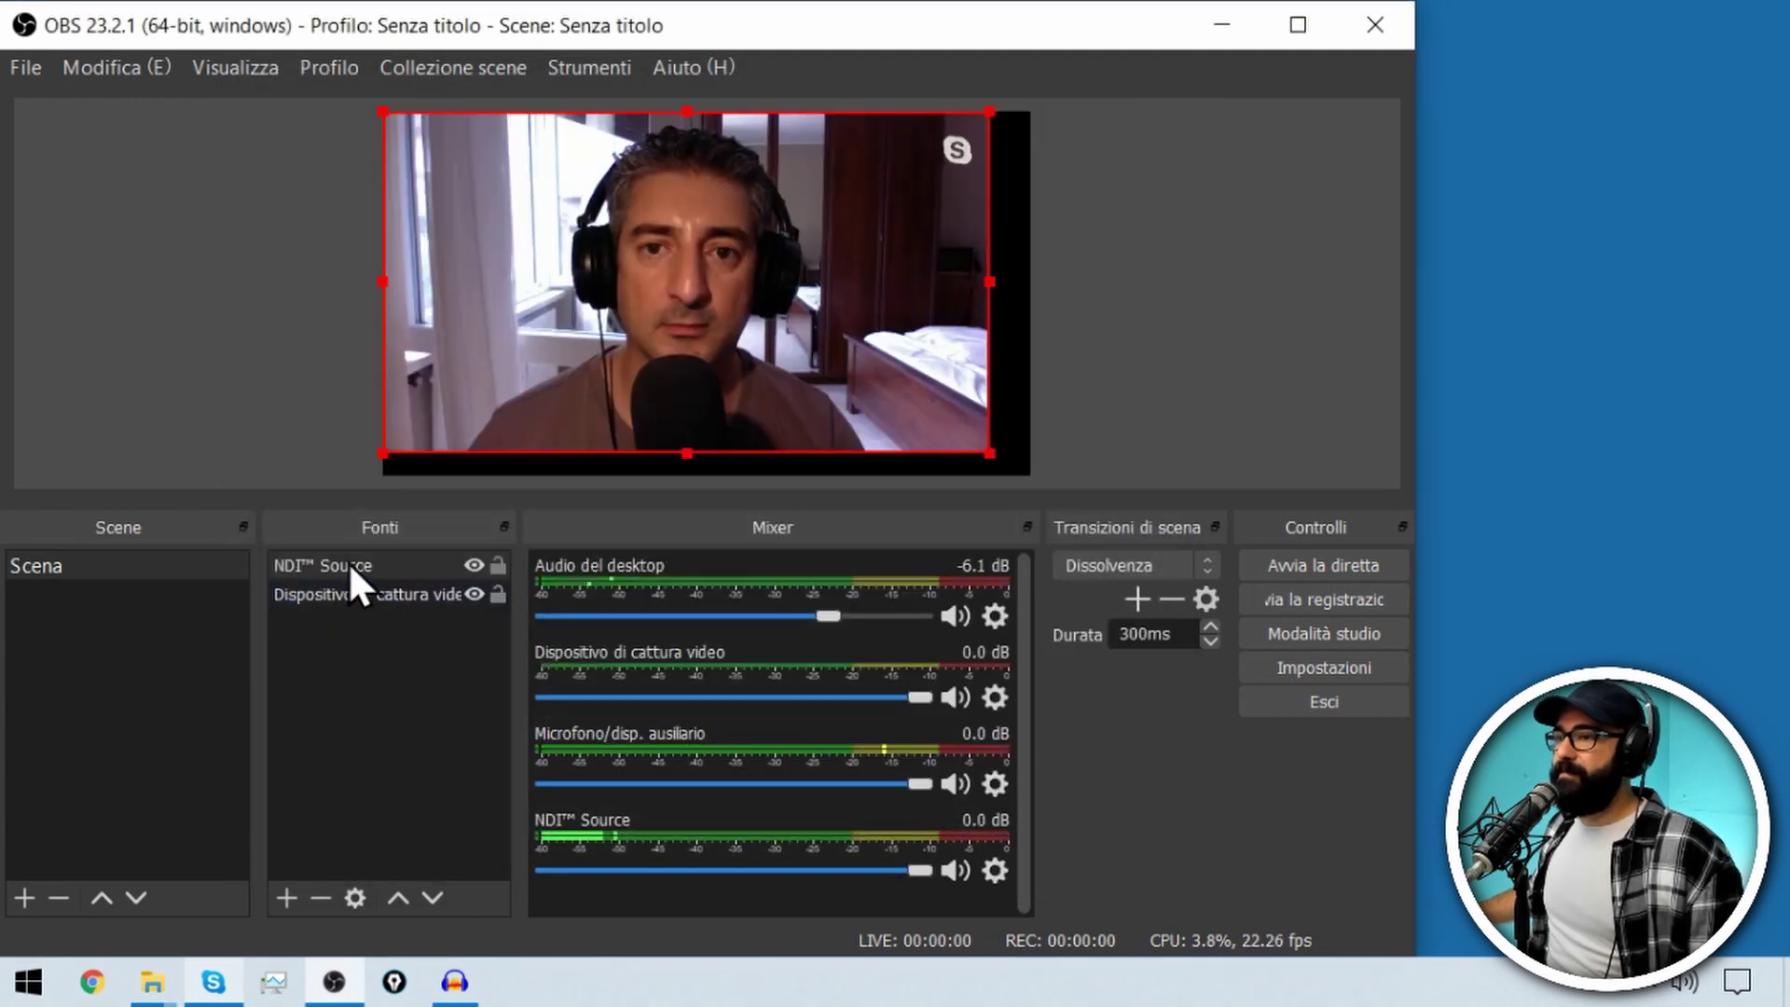
- Shrink the NDI™ Source video into the lower-right area of the canvas and nudge the webcam image towards the centre
left_click_drag(993, 456, 649, 252)
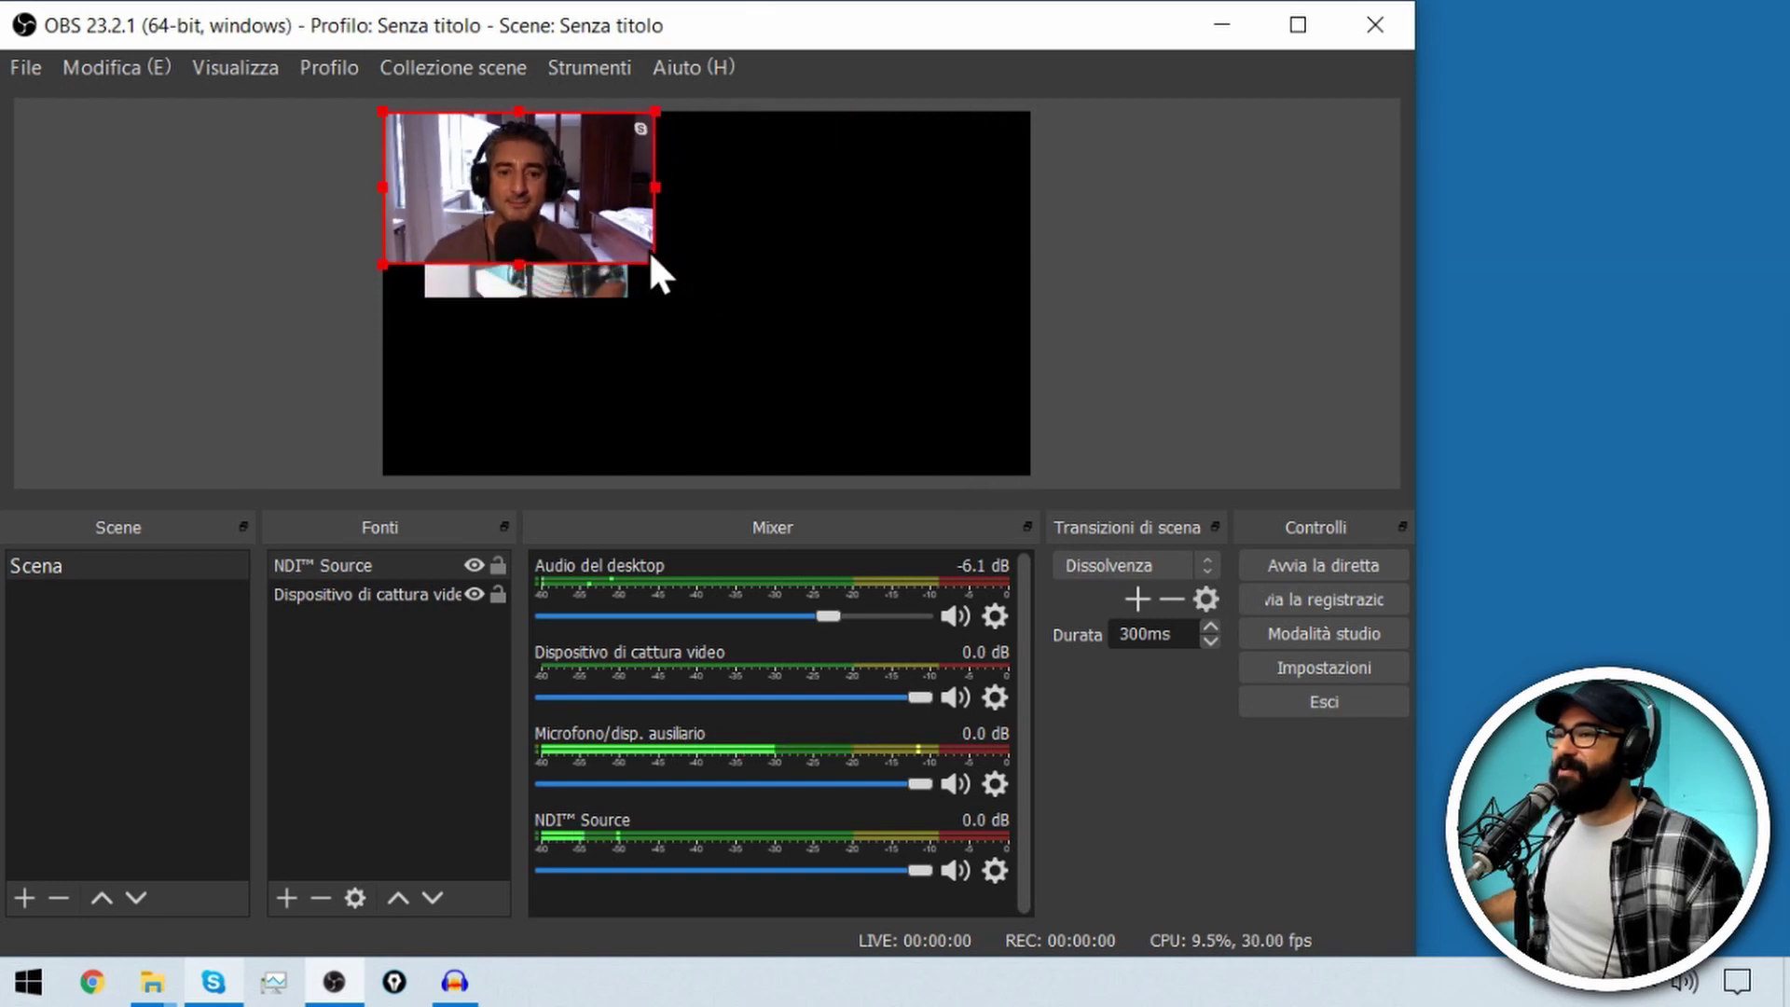
left_click_drag(560, 196, 826, 343)
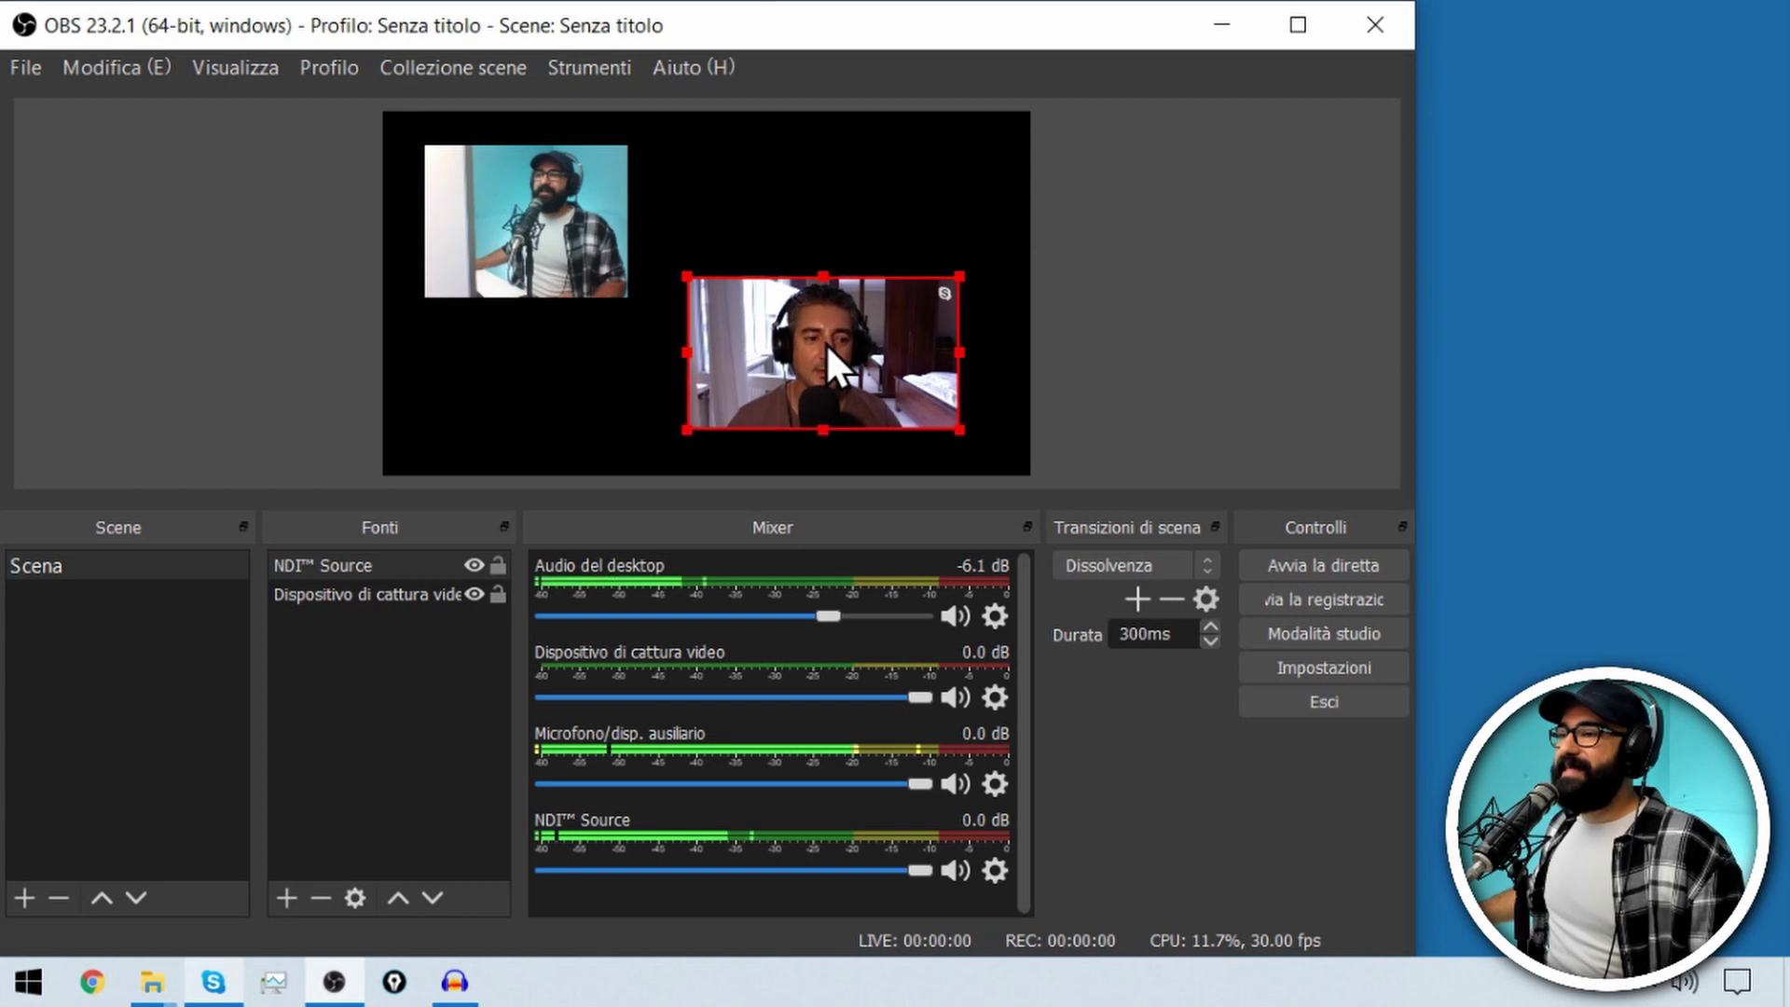
left_click_drag(563, 222, 604, 235)
left_click(1093, 299)
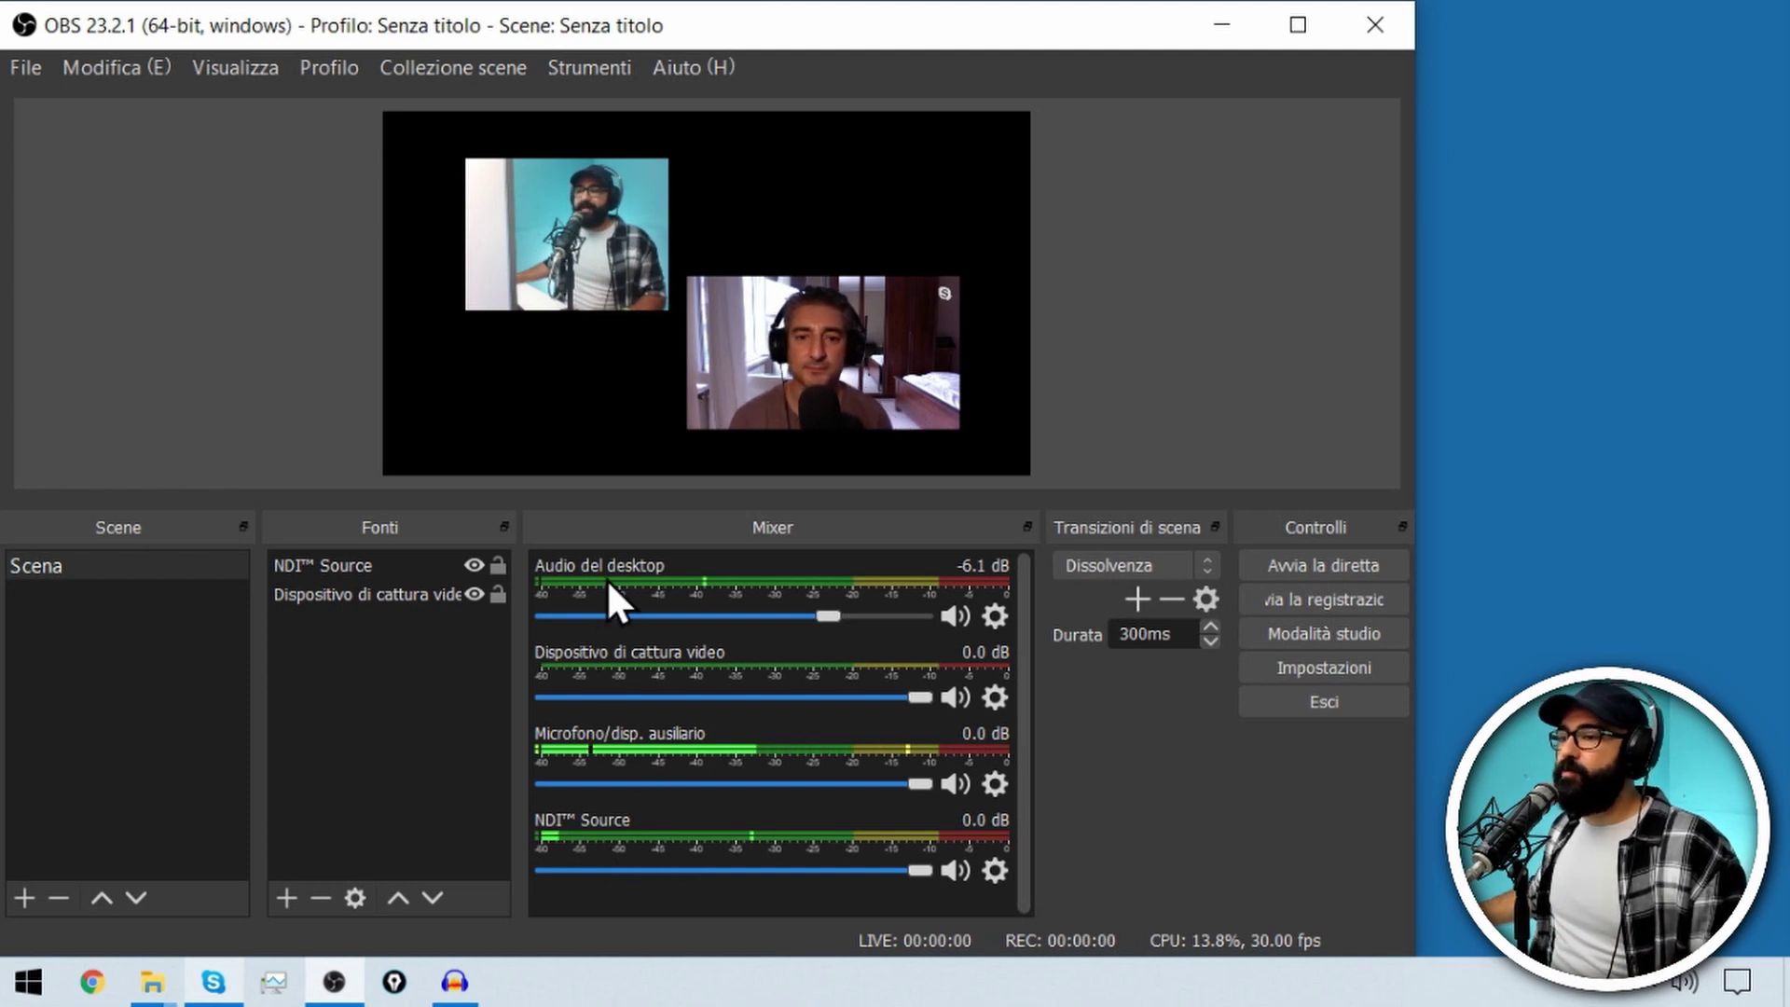
- Mute "Audio del desktop" and "Dispositivo di cattura video" in the mixer, and lower the NDI™ Source level to -9.6 dB
left_click(955, 622)
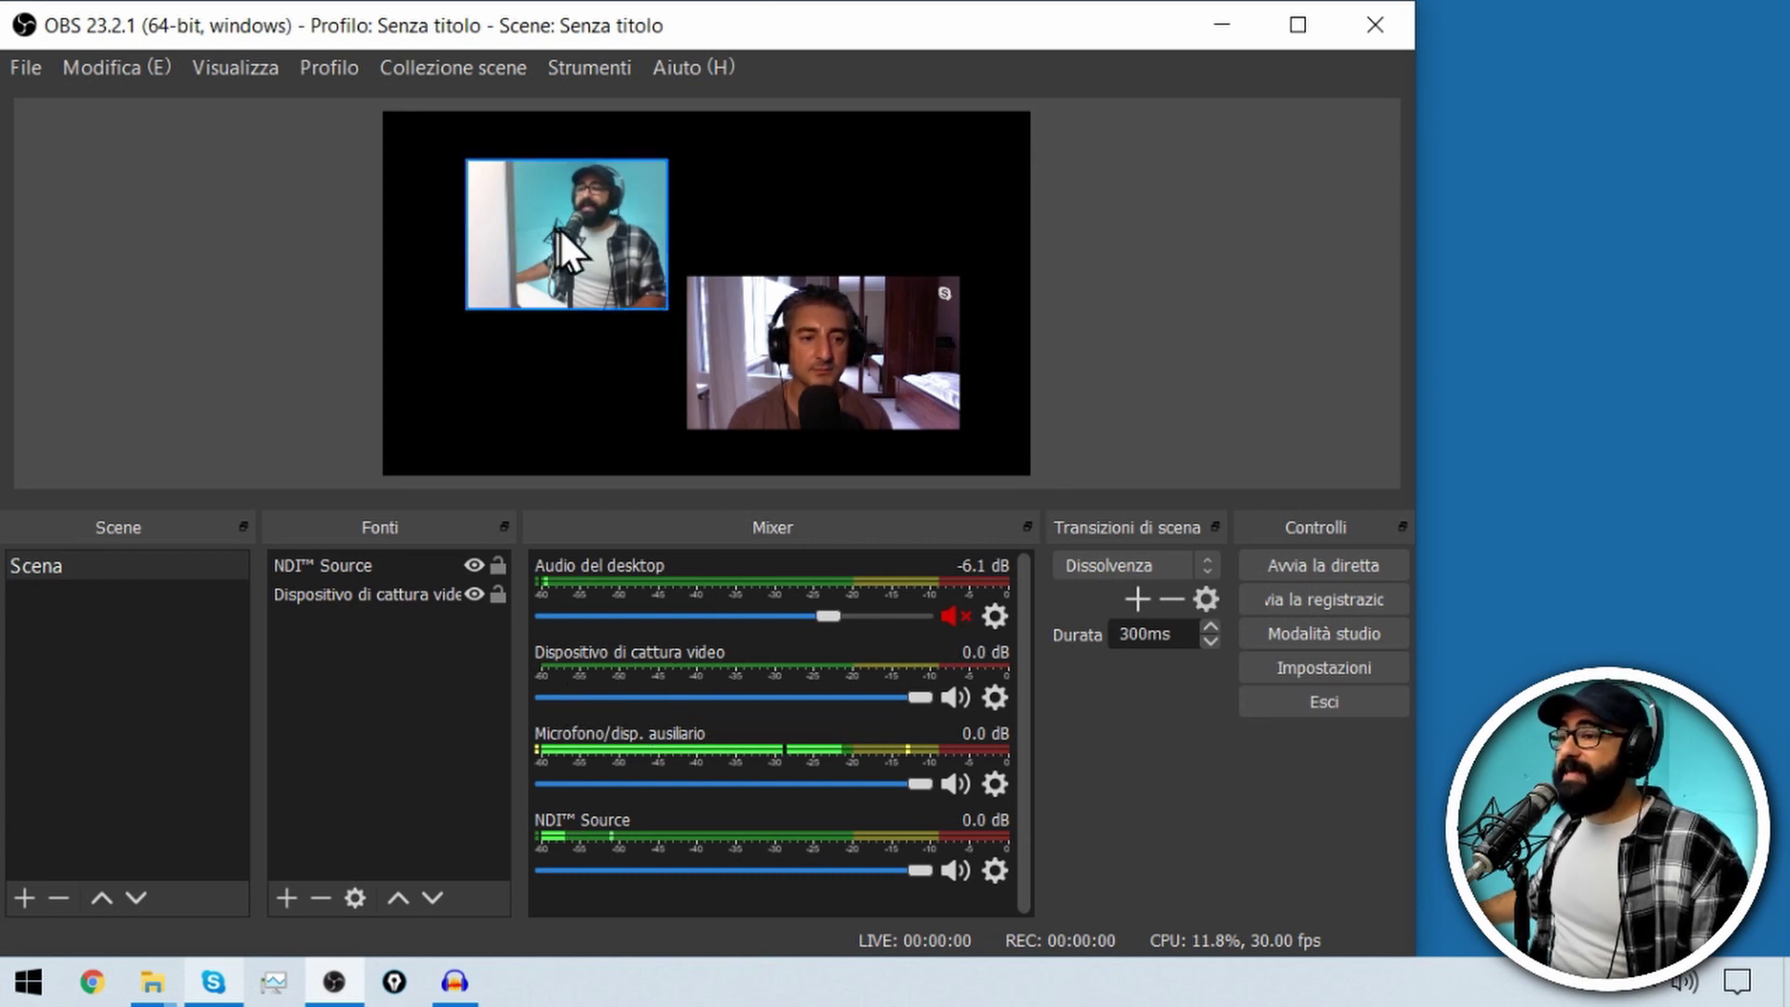
left_click(961, 699)
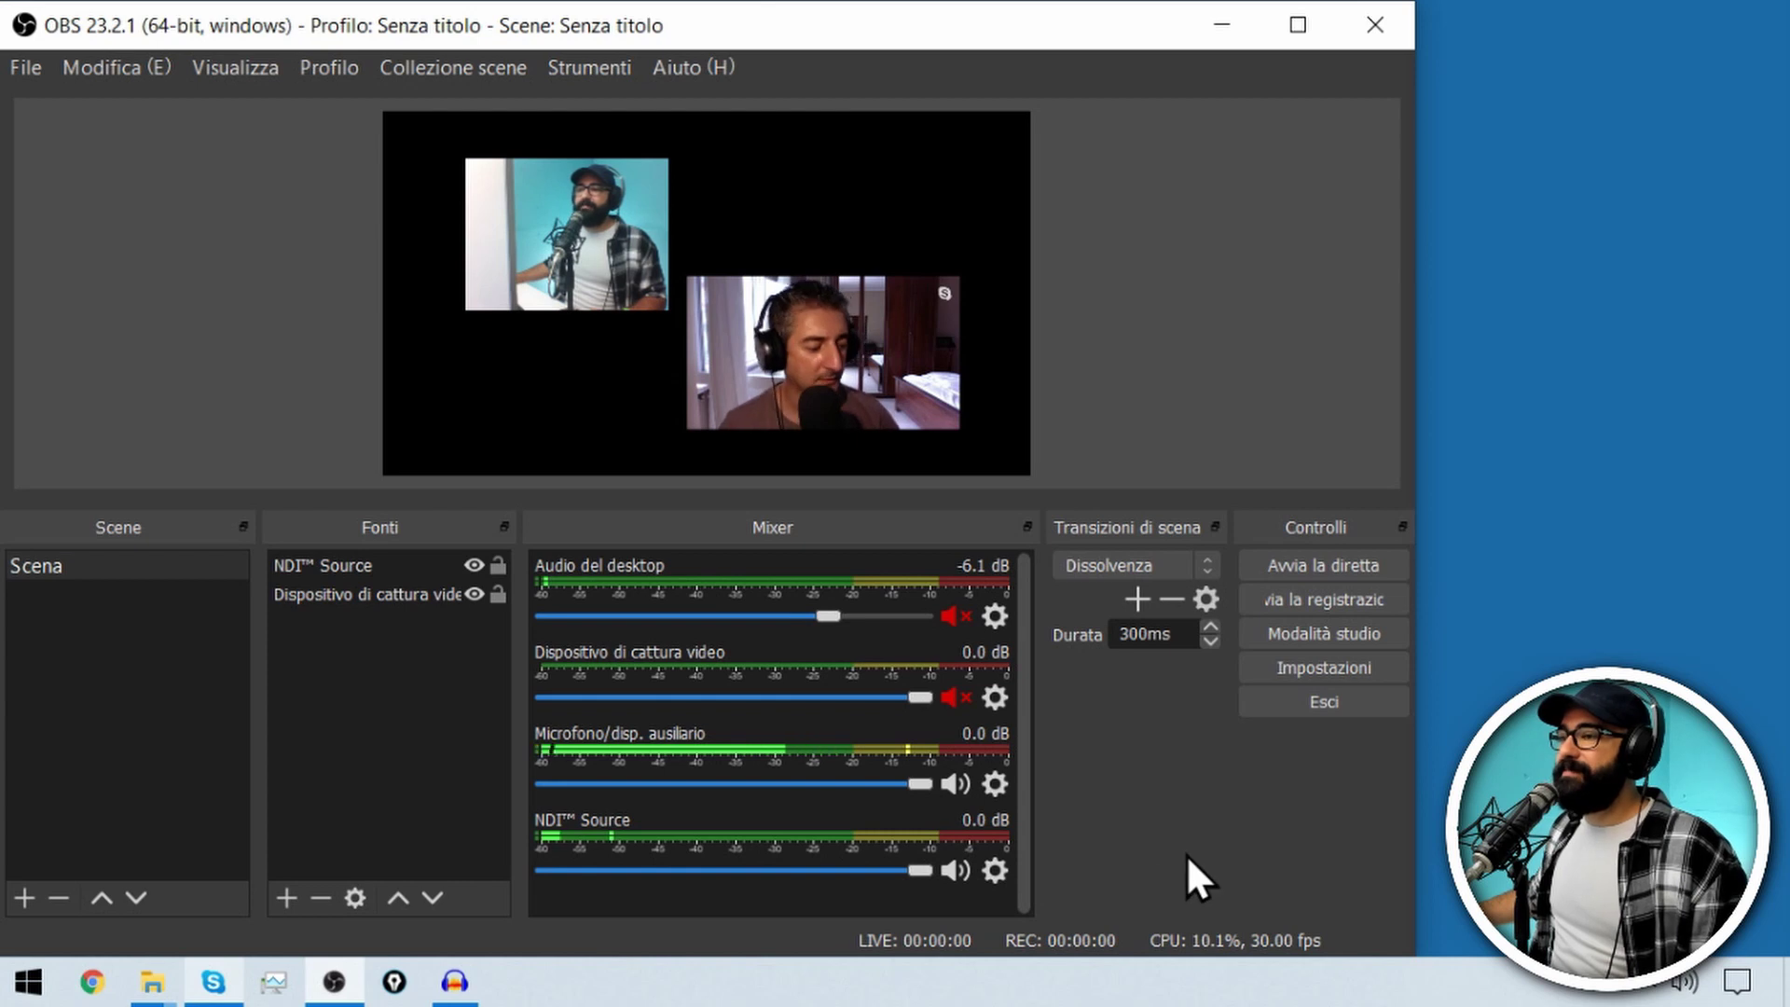
left_click_drag(918, 869, 794, 876)
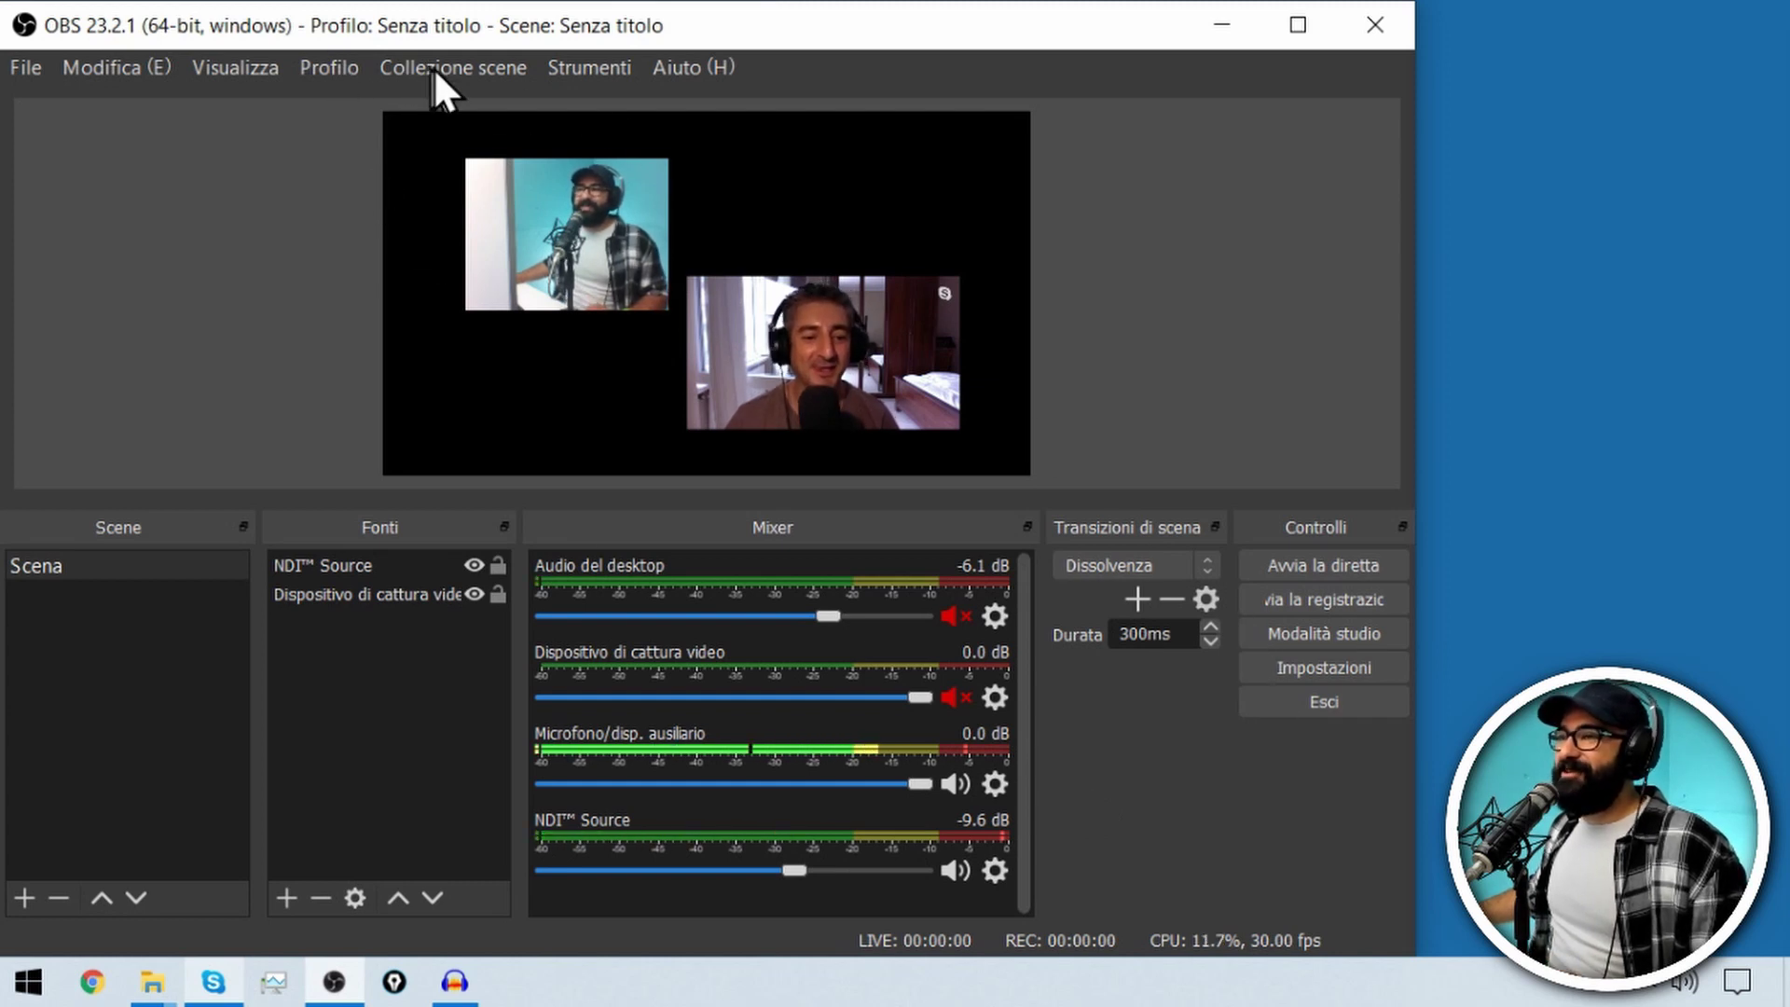
- Set the output mode to "Avanzate" in the OBS output settings
left_click(1345, 672)
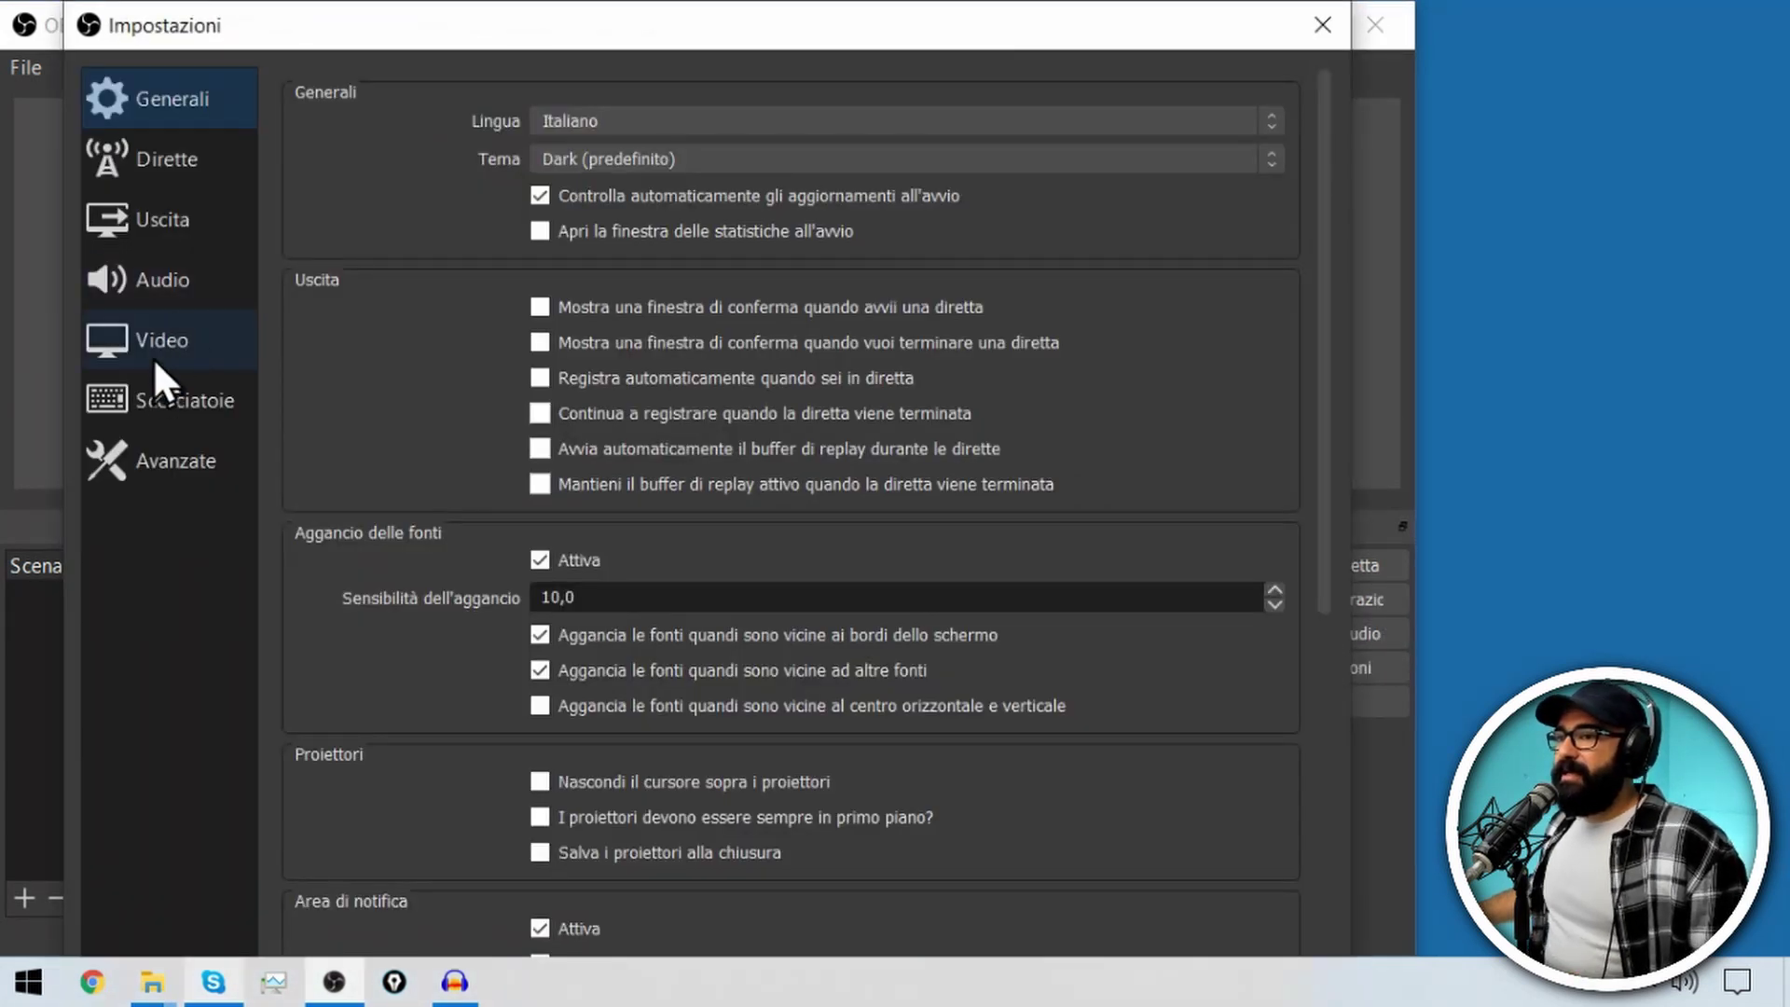
left_click(158, 224)
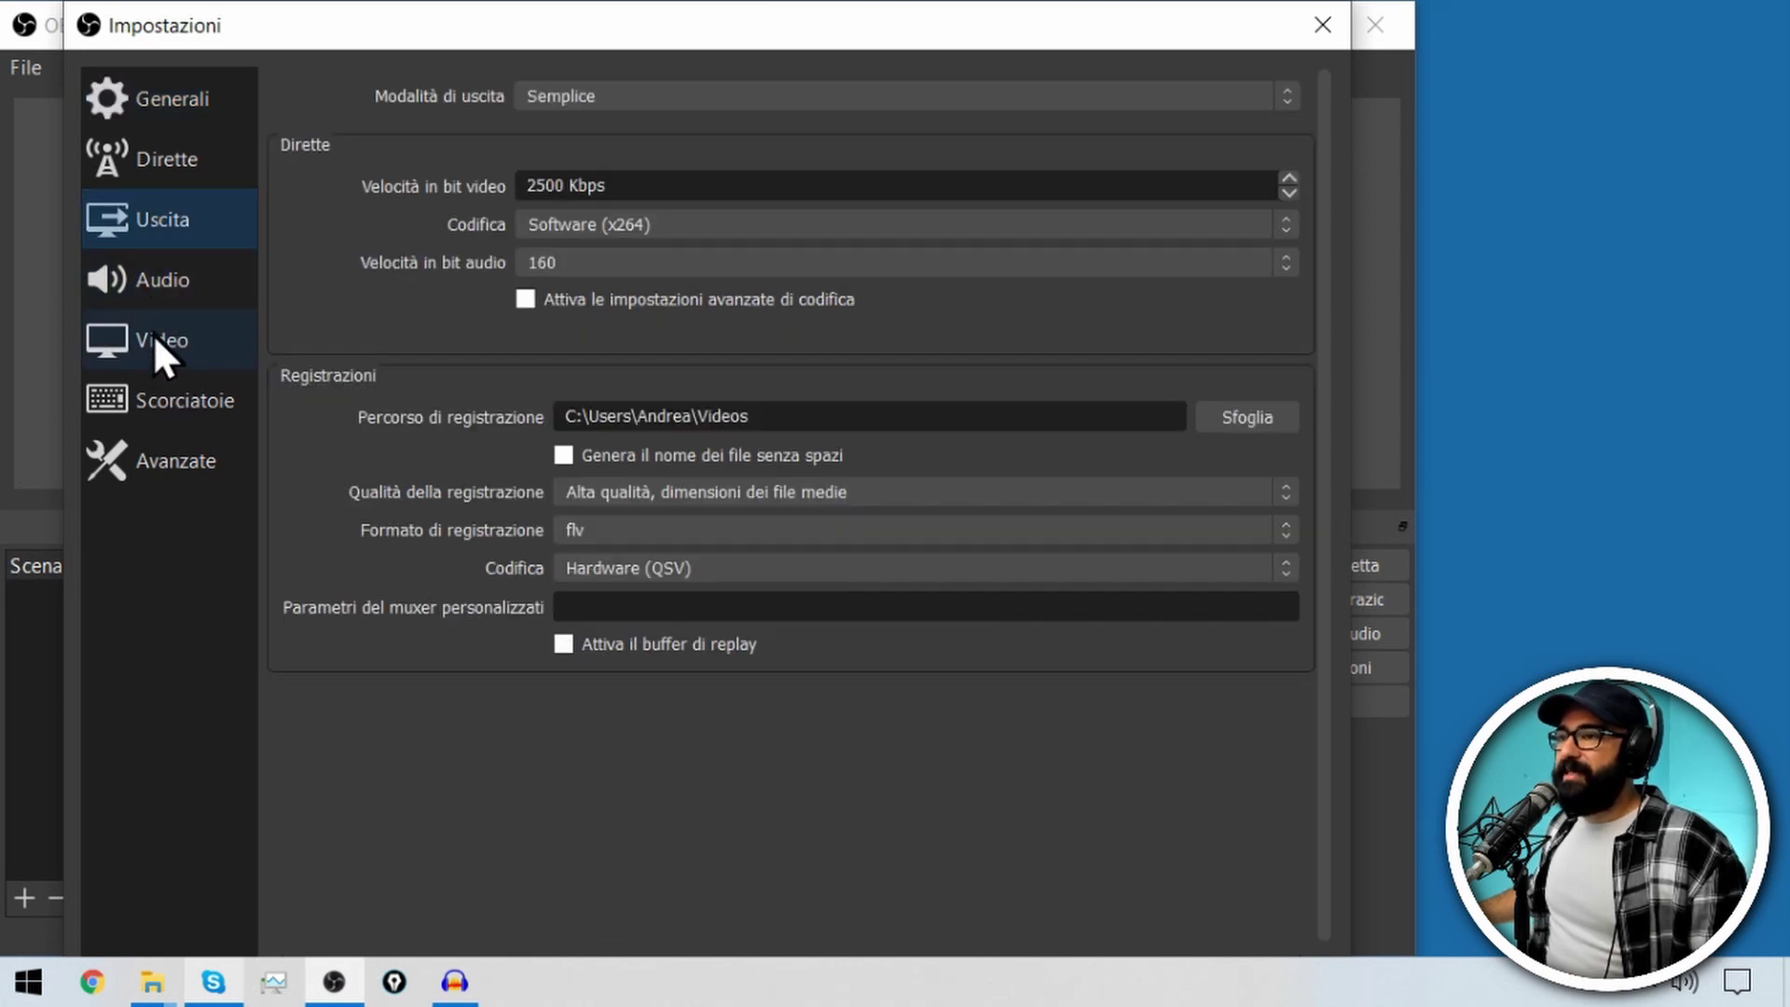
left_click(645, 88)
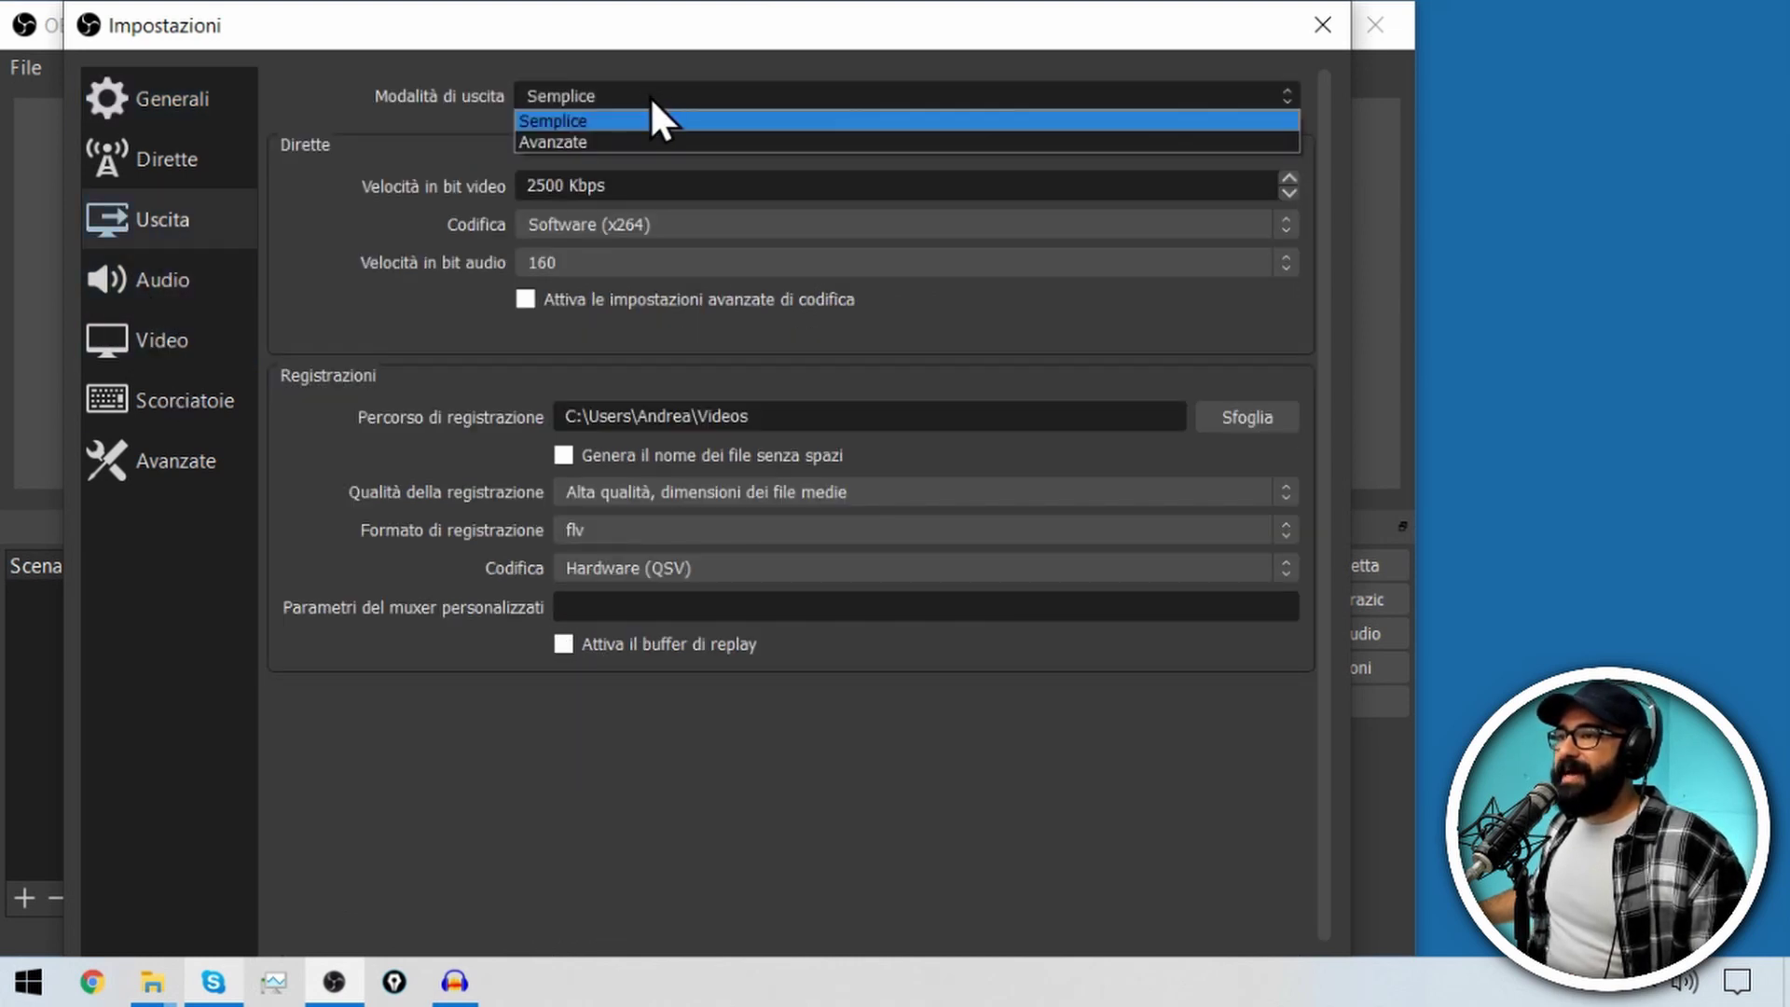
left_click(625, 146)
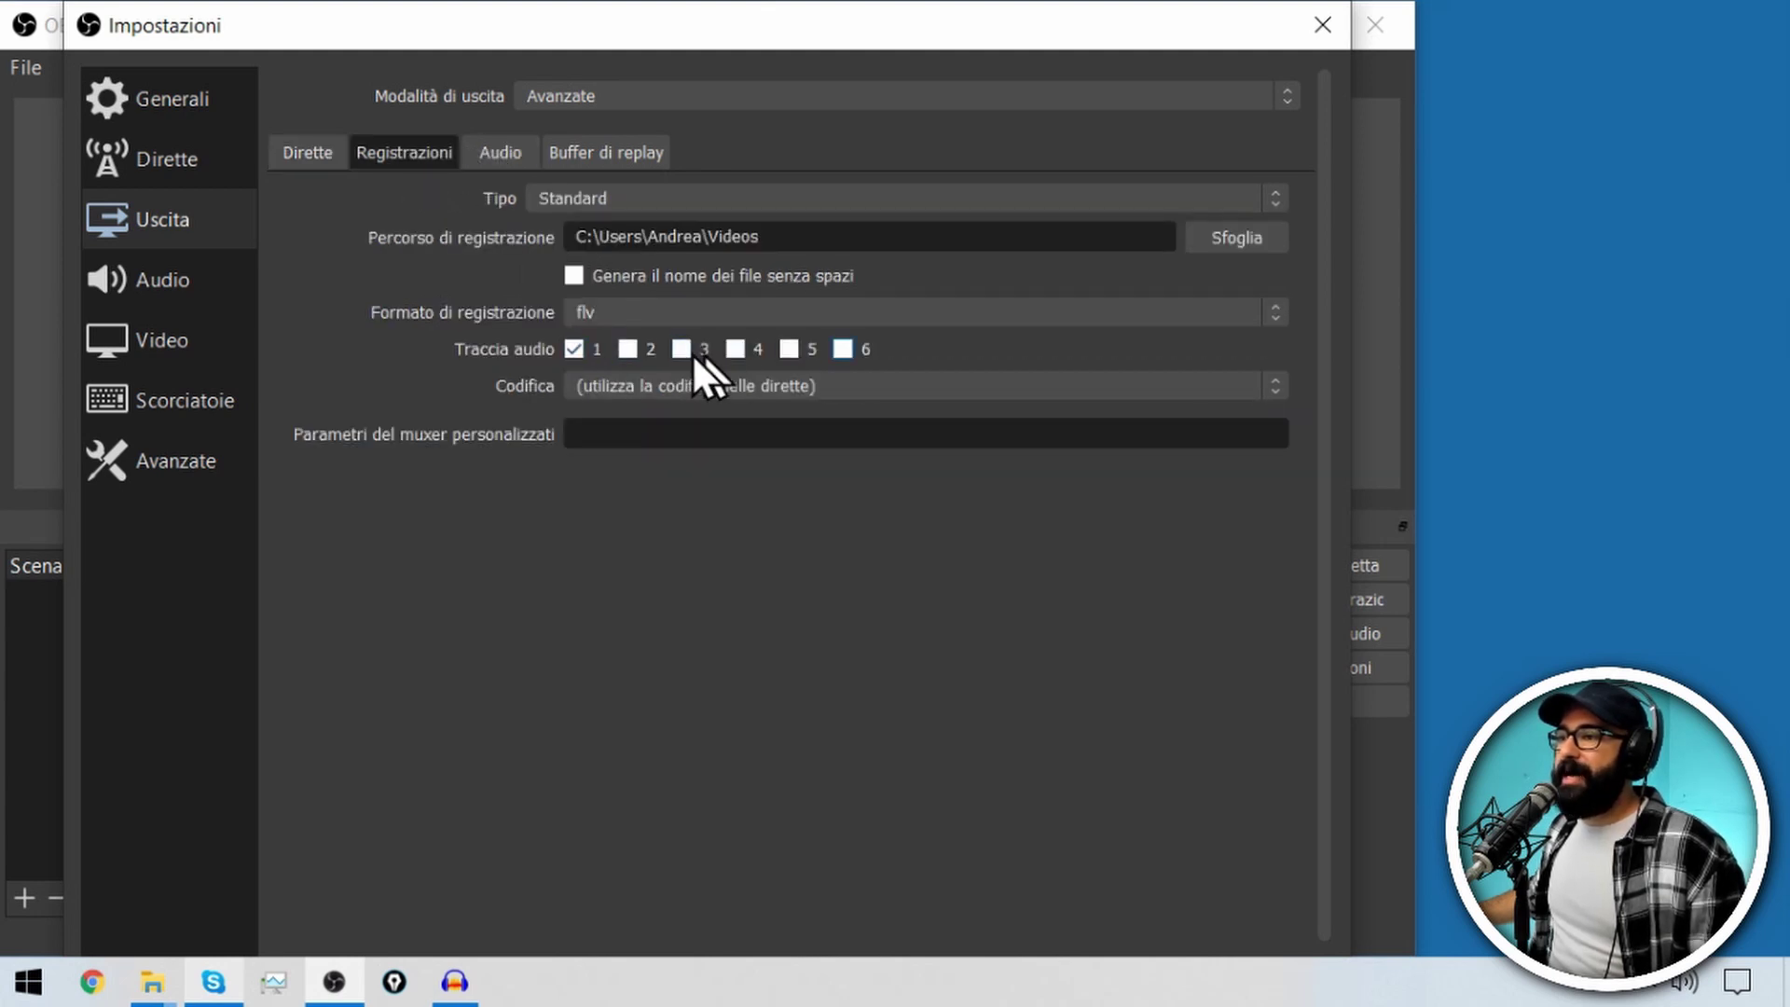
- Enable audio tracks 2 through 6 for recordings alongside track 1, keep the "Avanzate" output mode, and save the settings
left_click(629, 349)
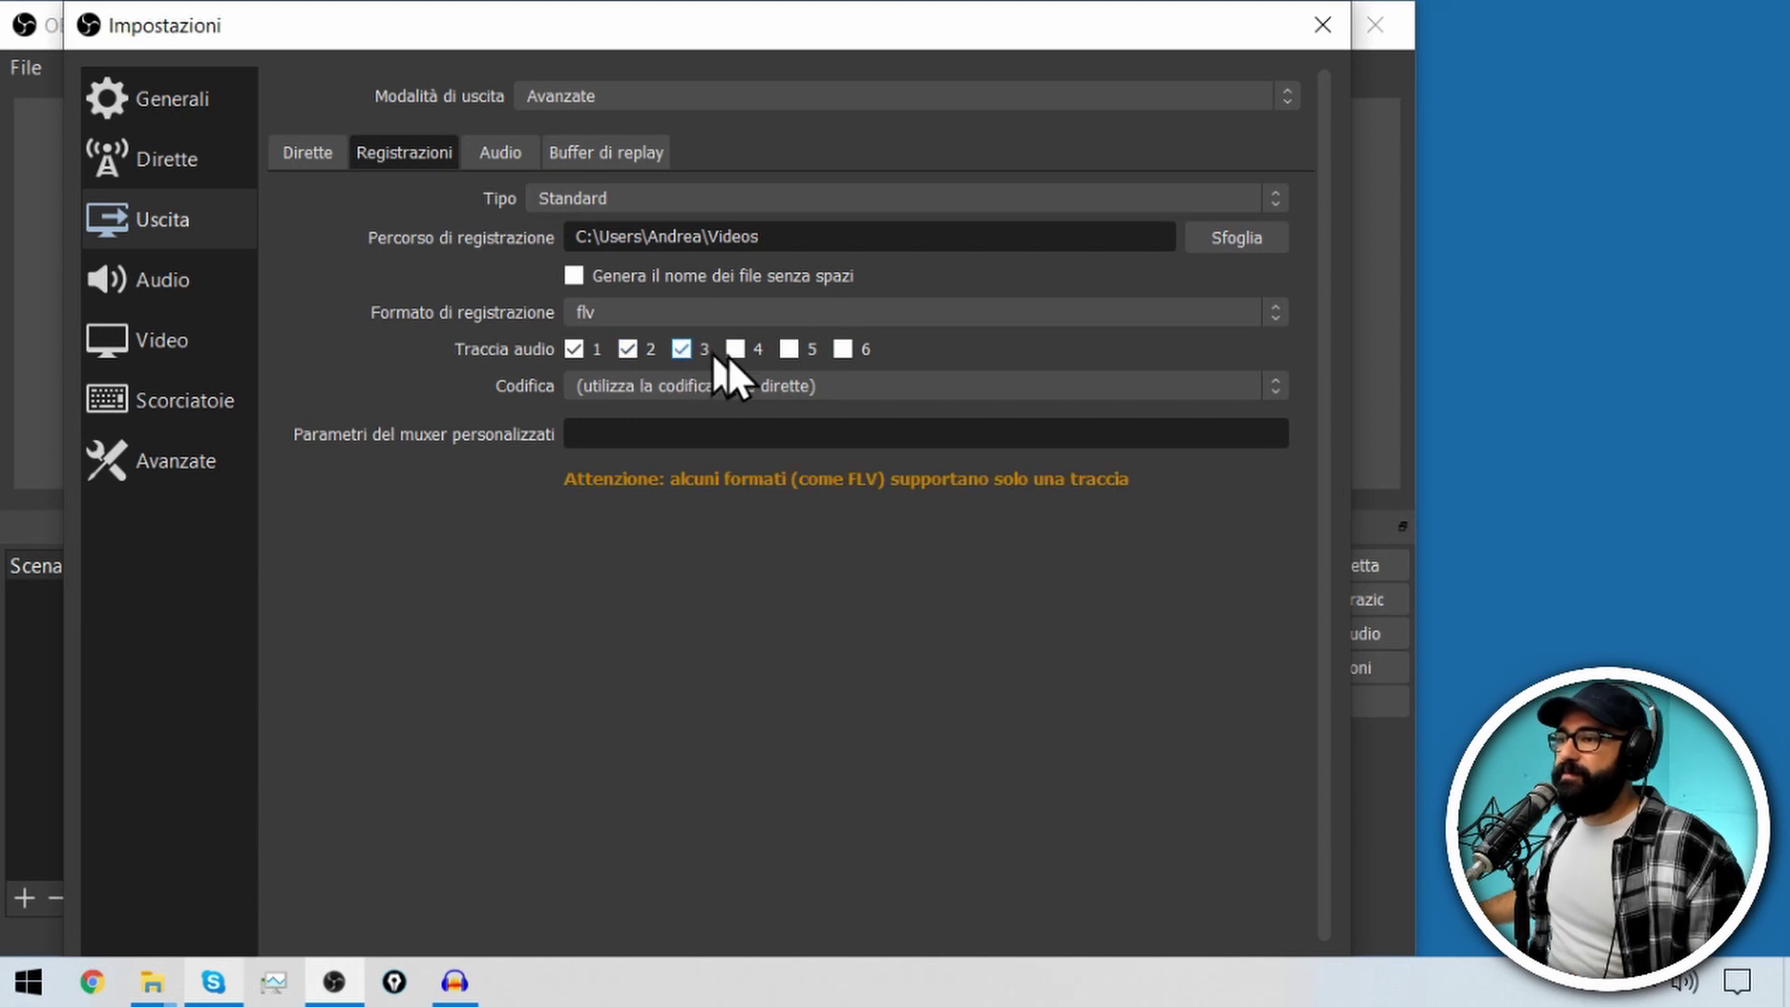
left_click(850, 354)
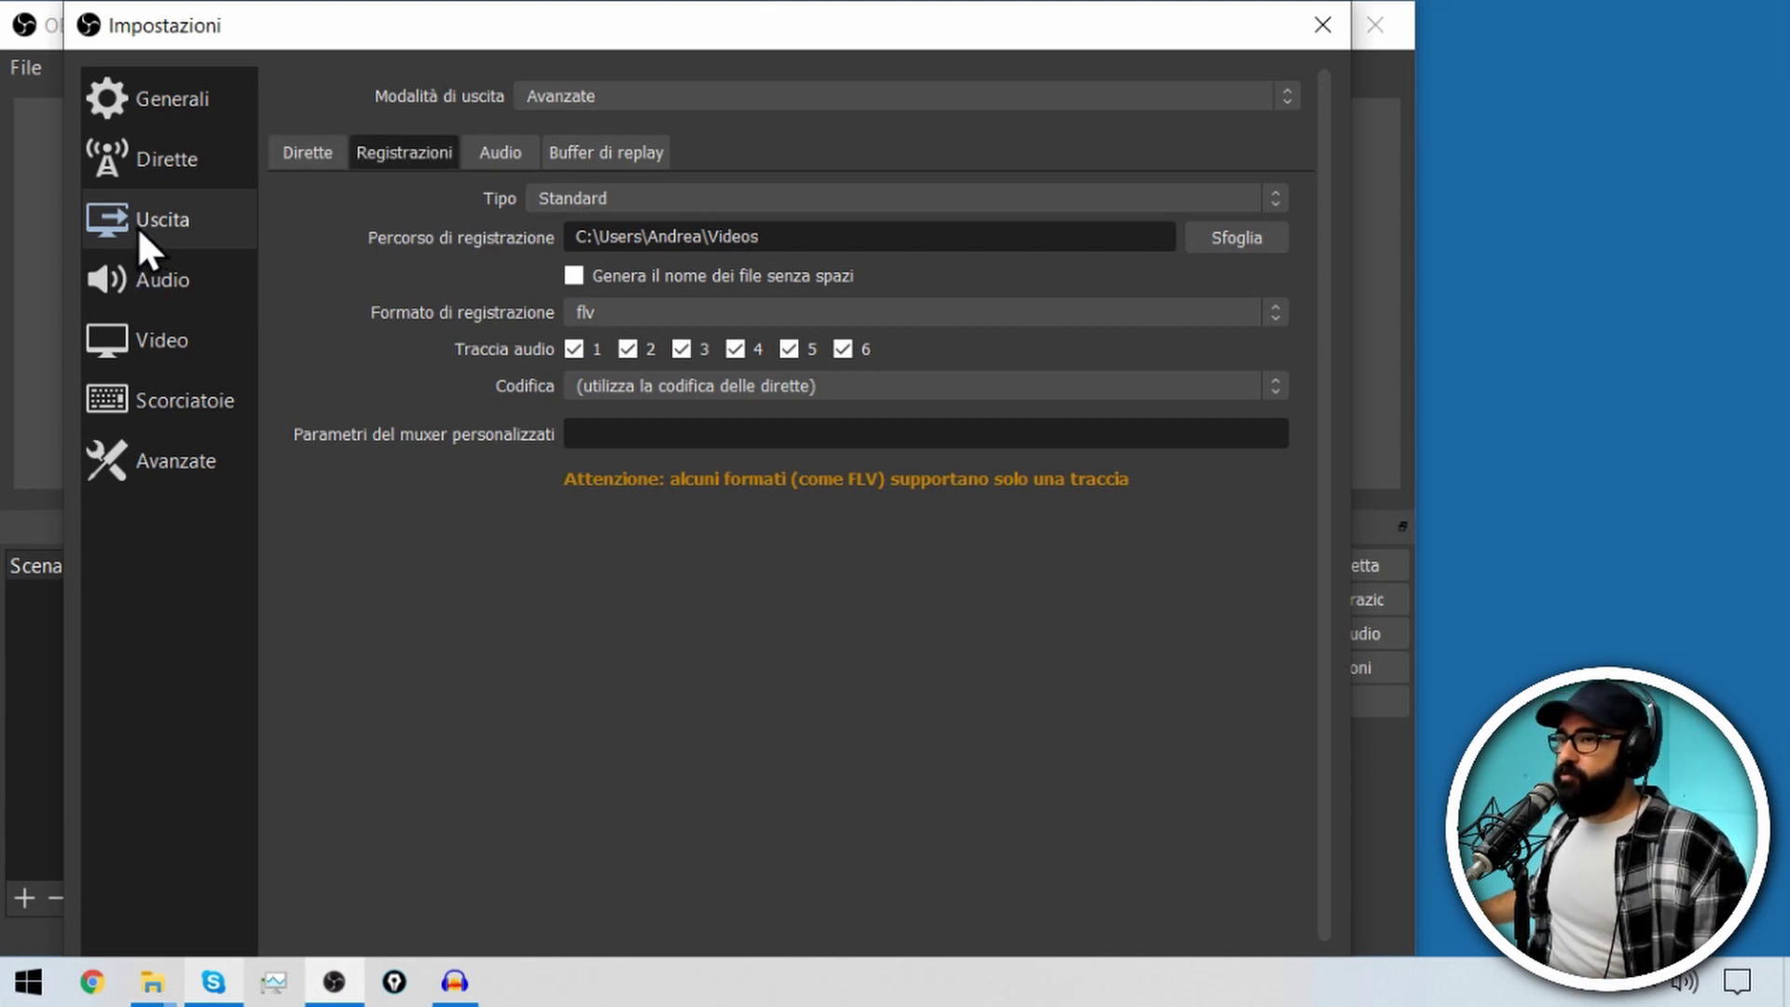
left_click(669, 98)
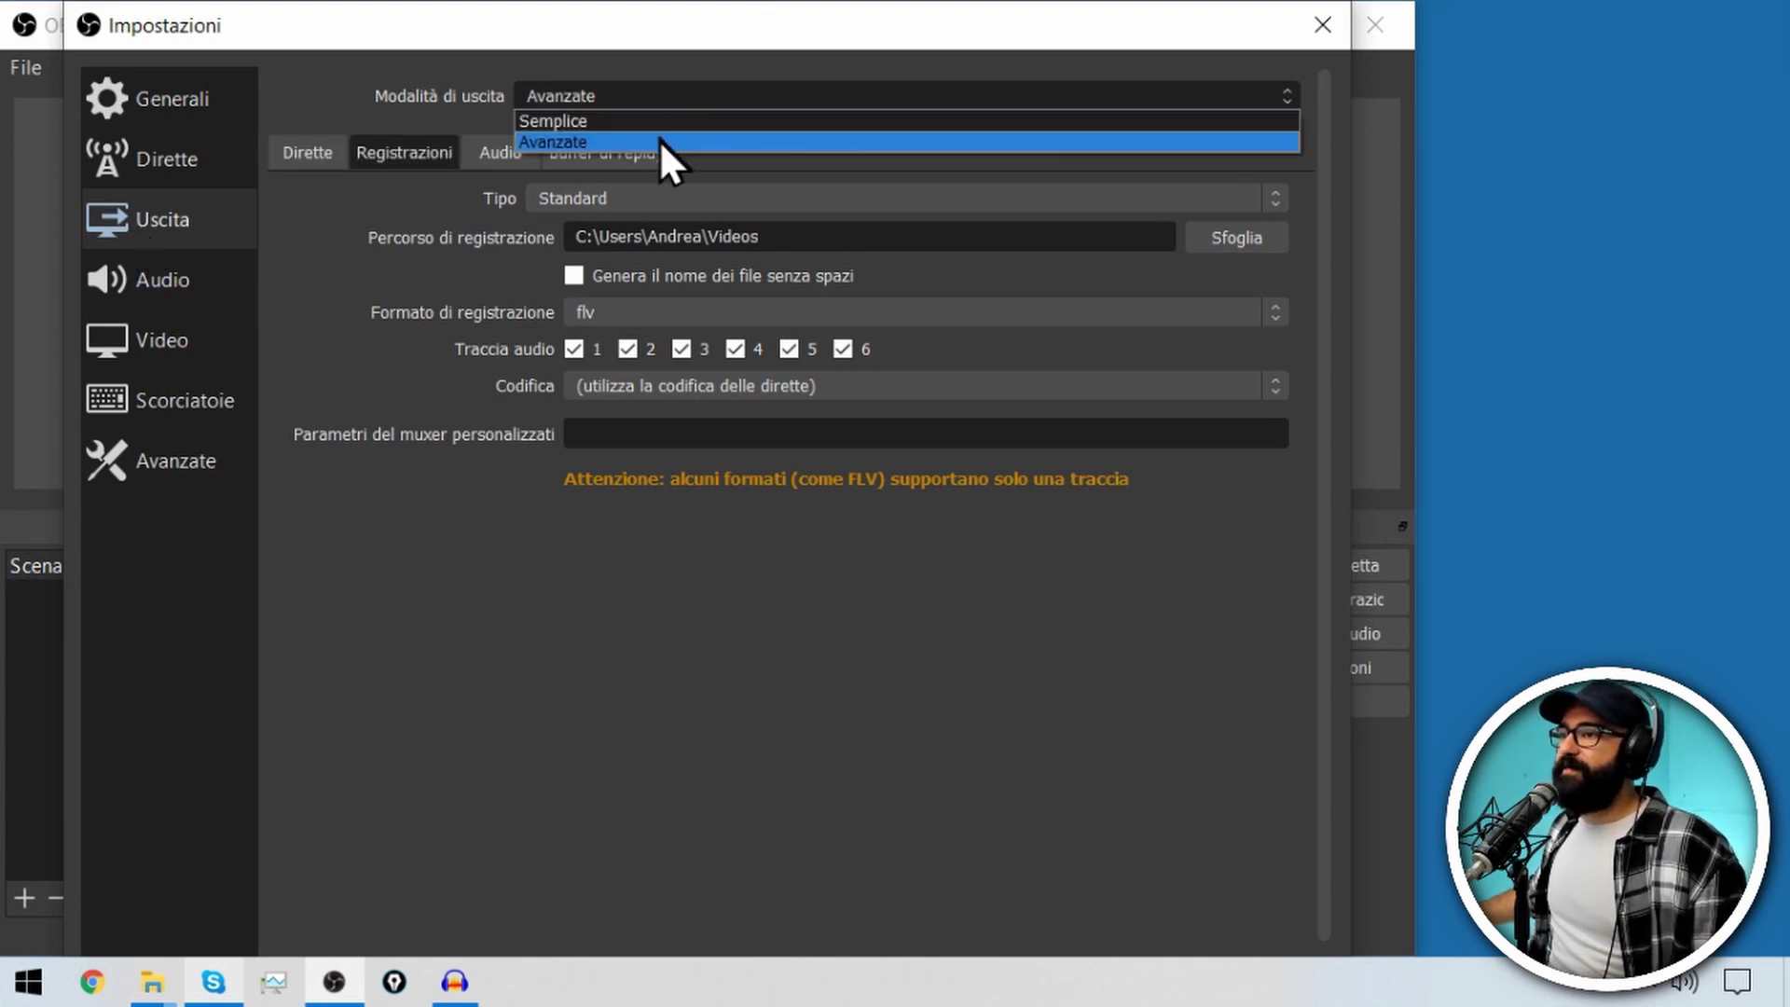
left_click(658, 138)
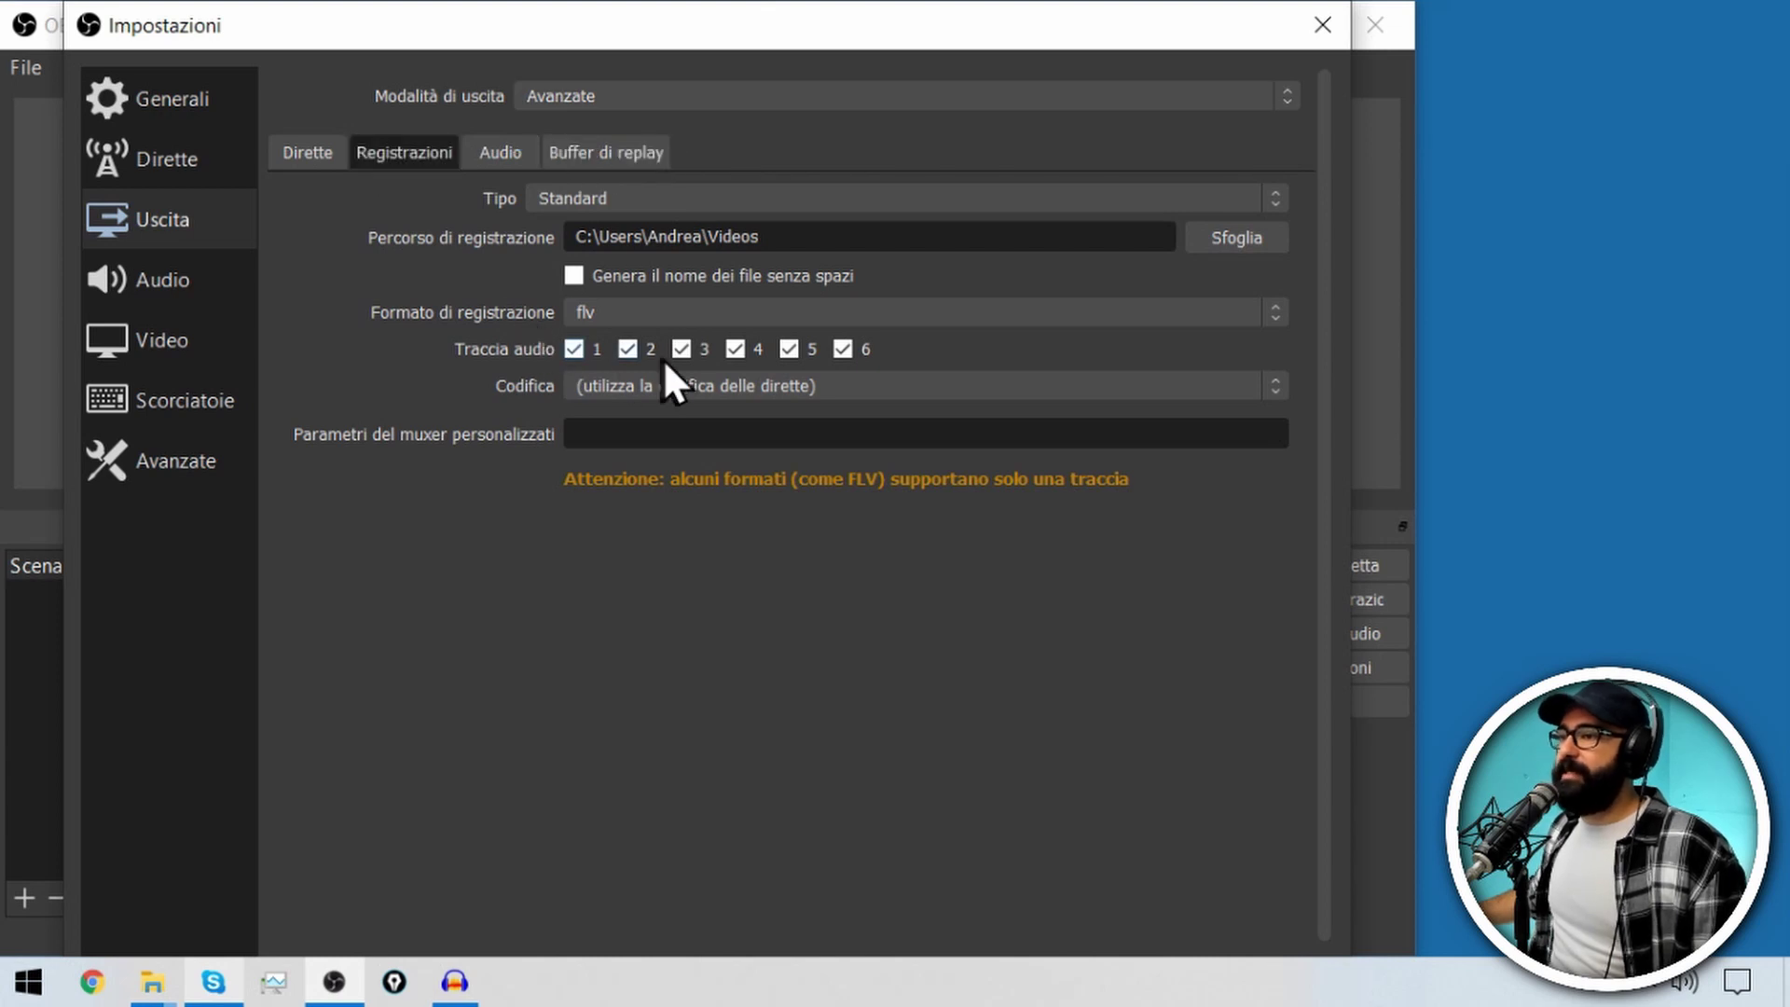
double_click(825, 4)
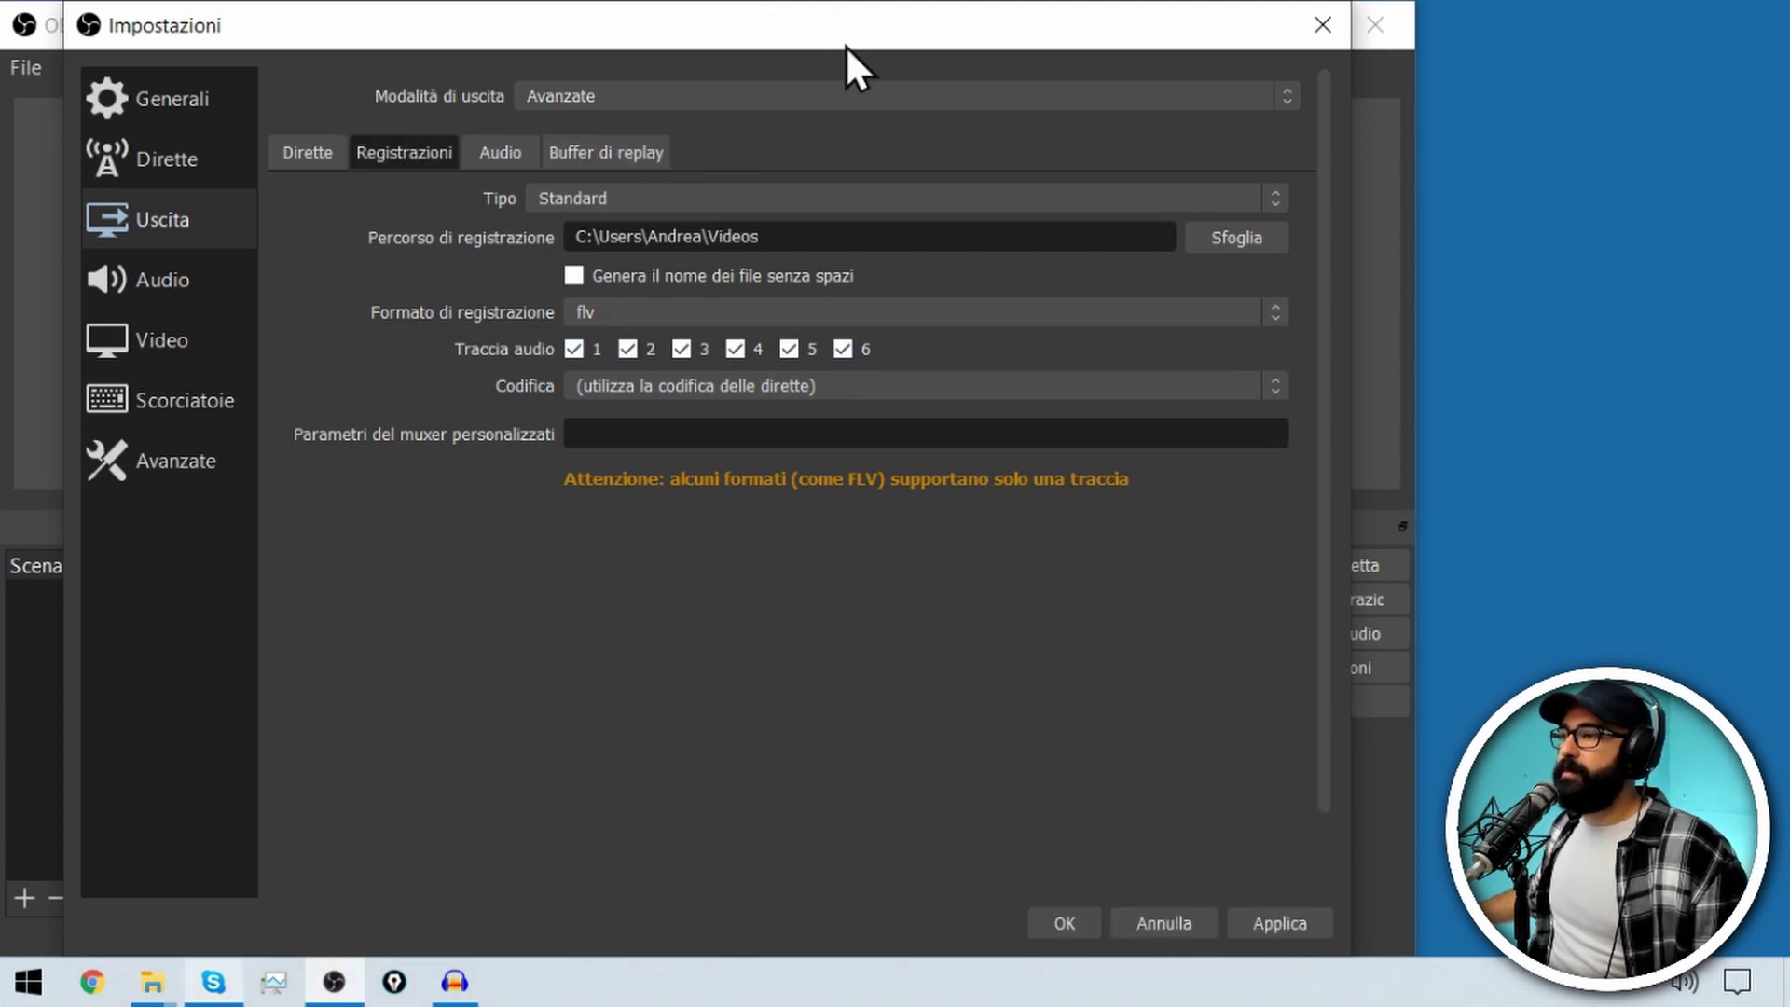
left_click(1064, 923)
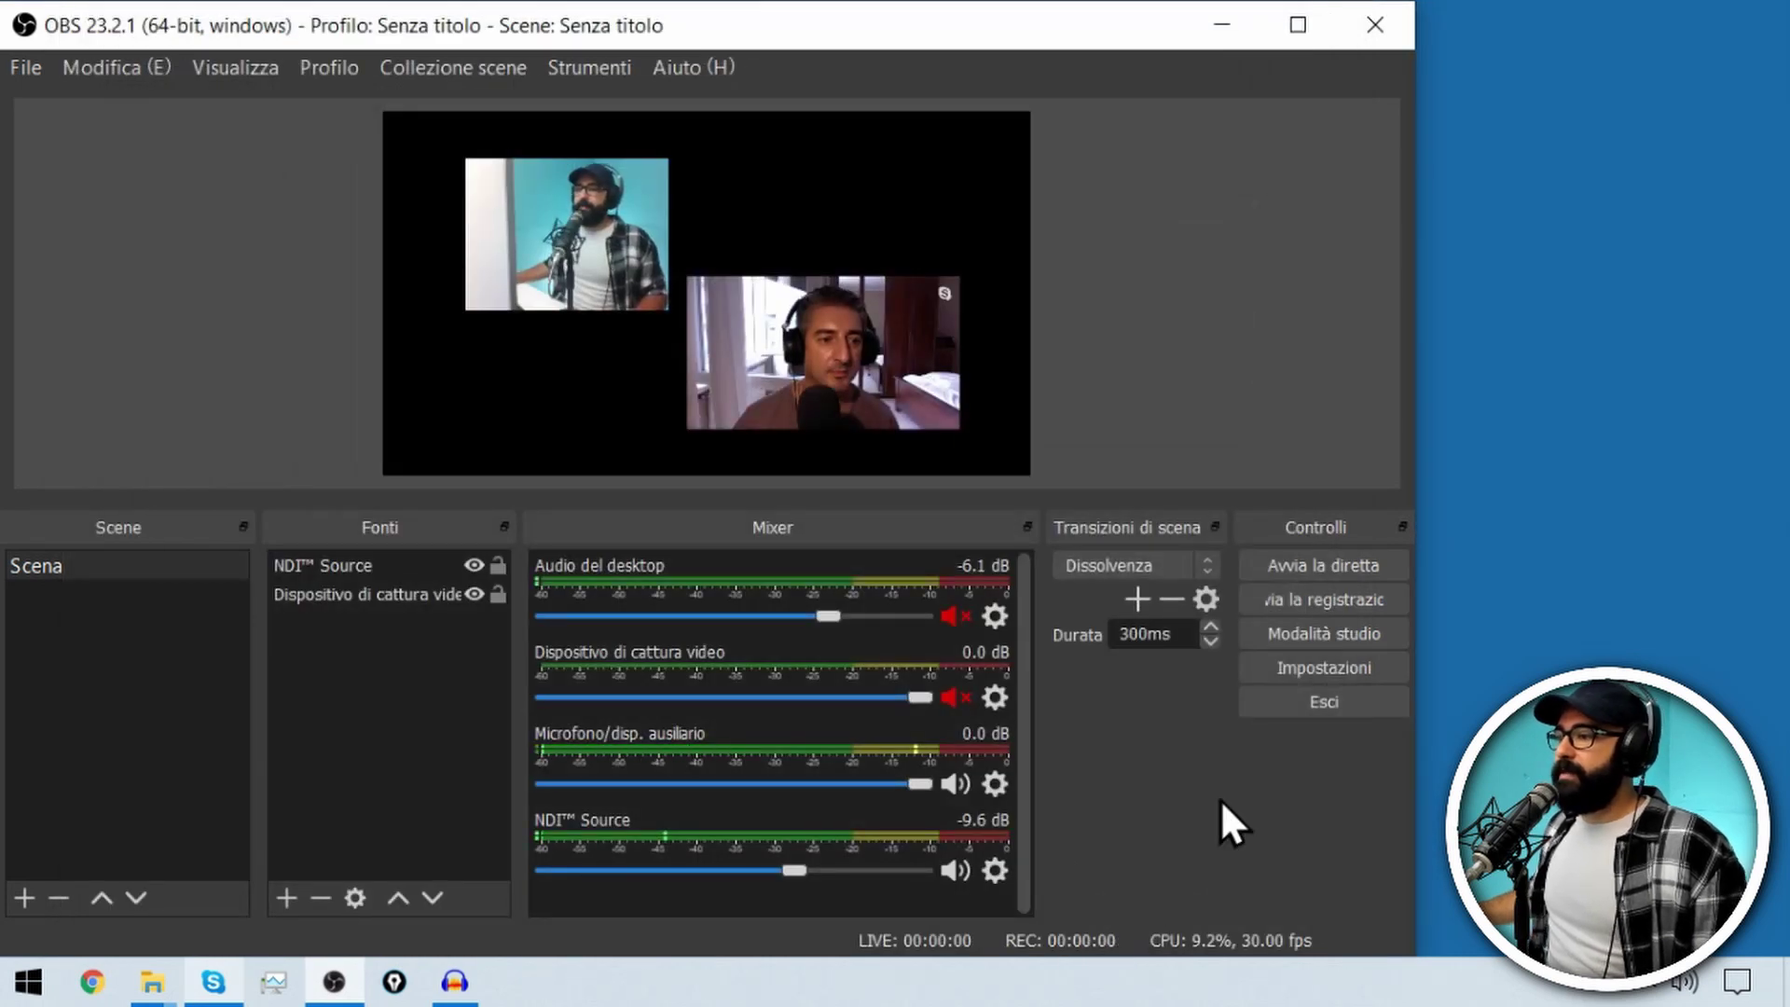
- Widen the advanced audio properties window and disable all six tracks for "Audio del desktop" and "Dispositivo di cattura video"
left_click(994, 872)
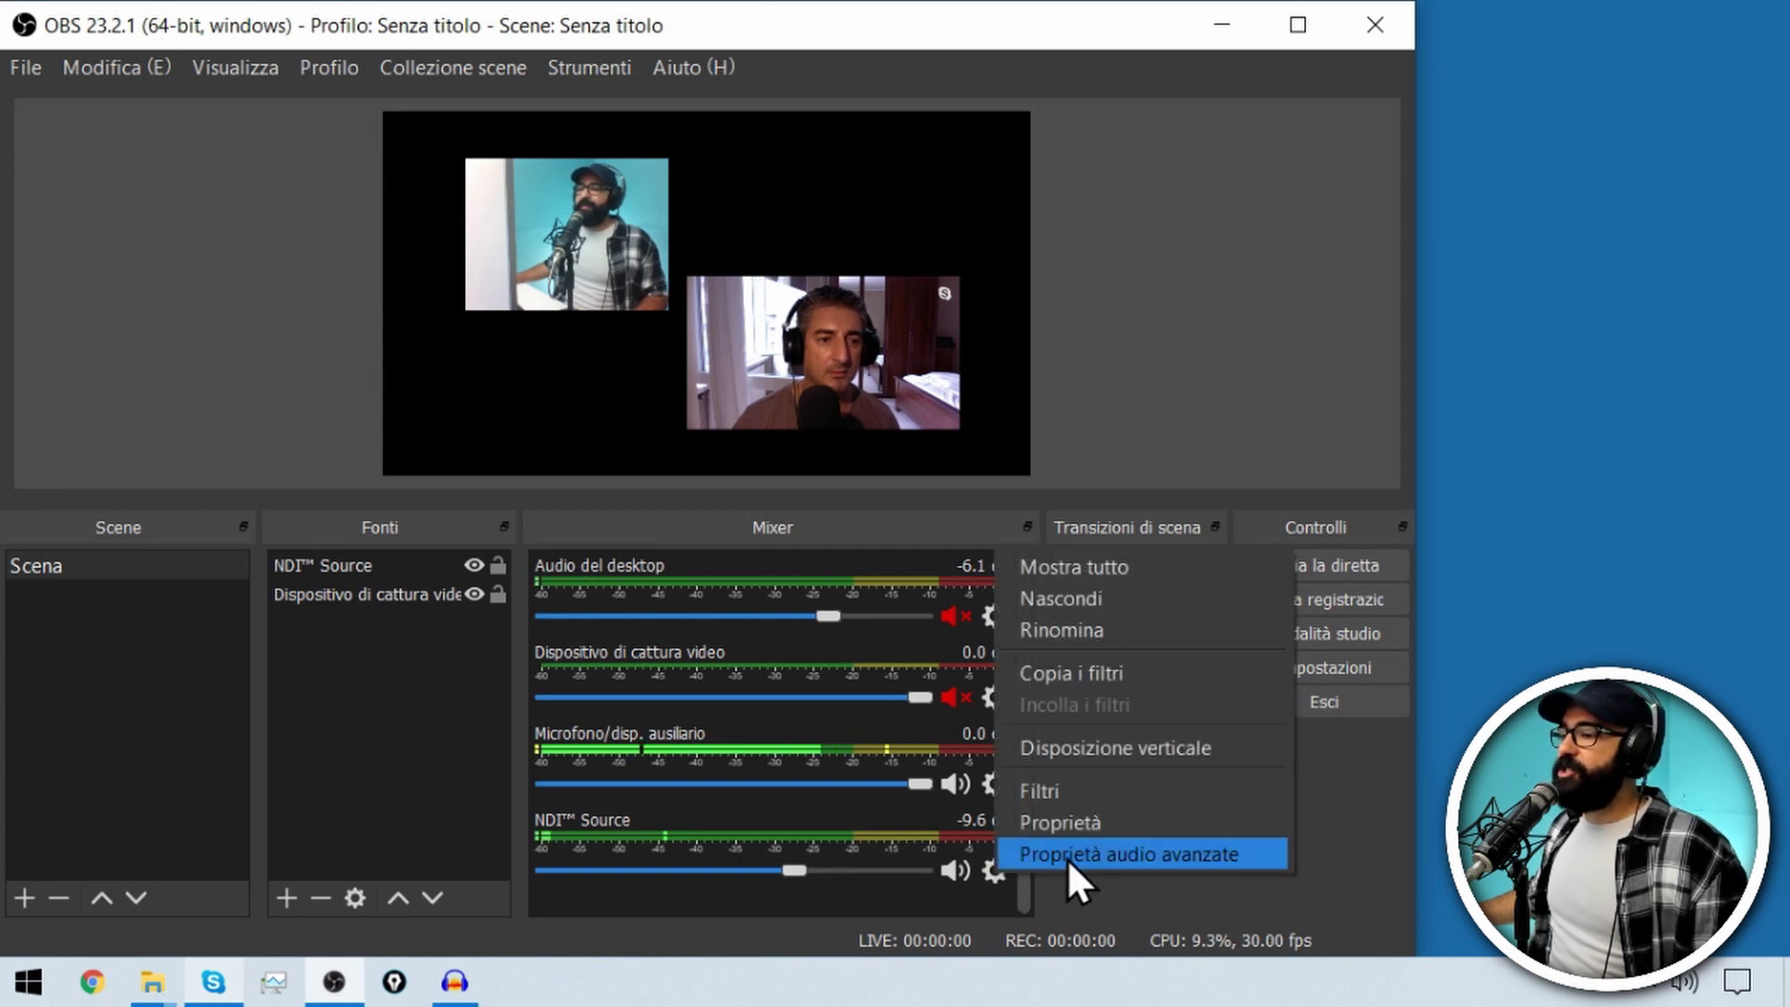
left_click(1126, 856)
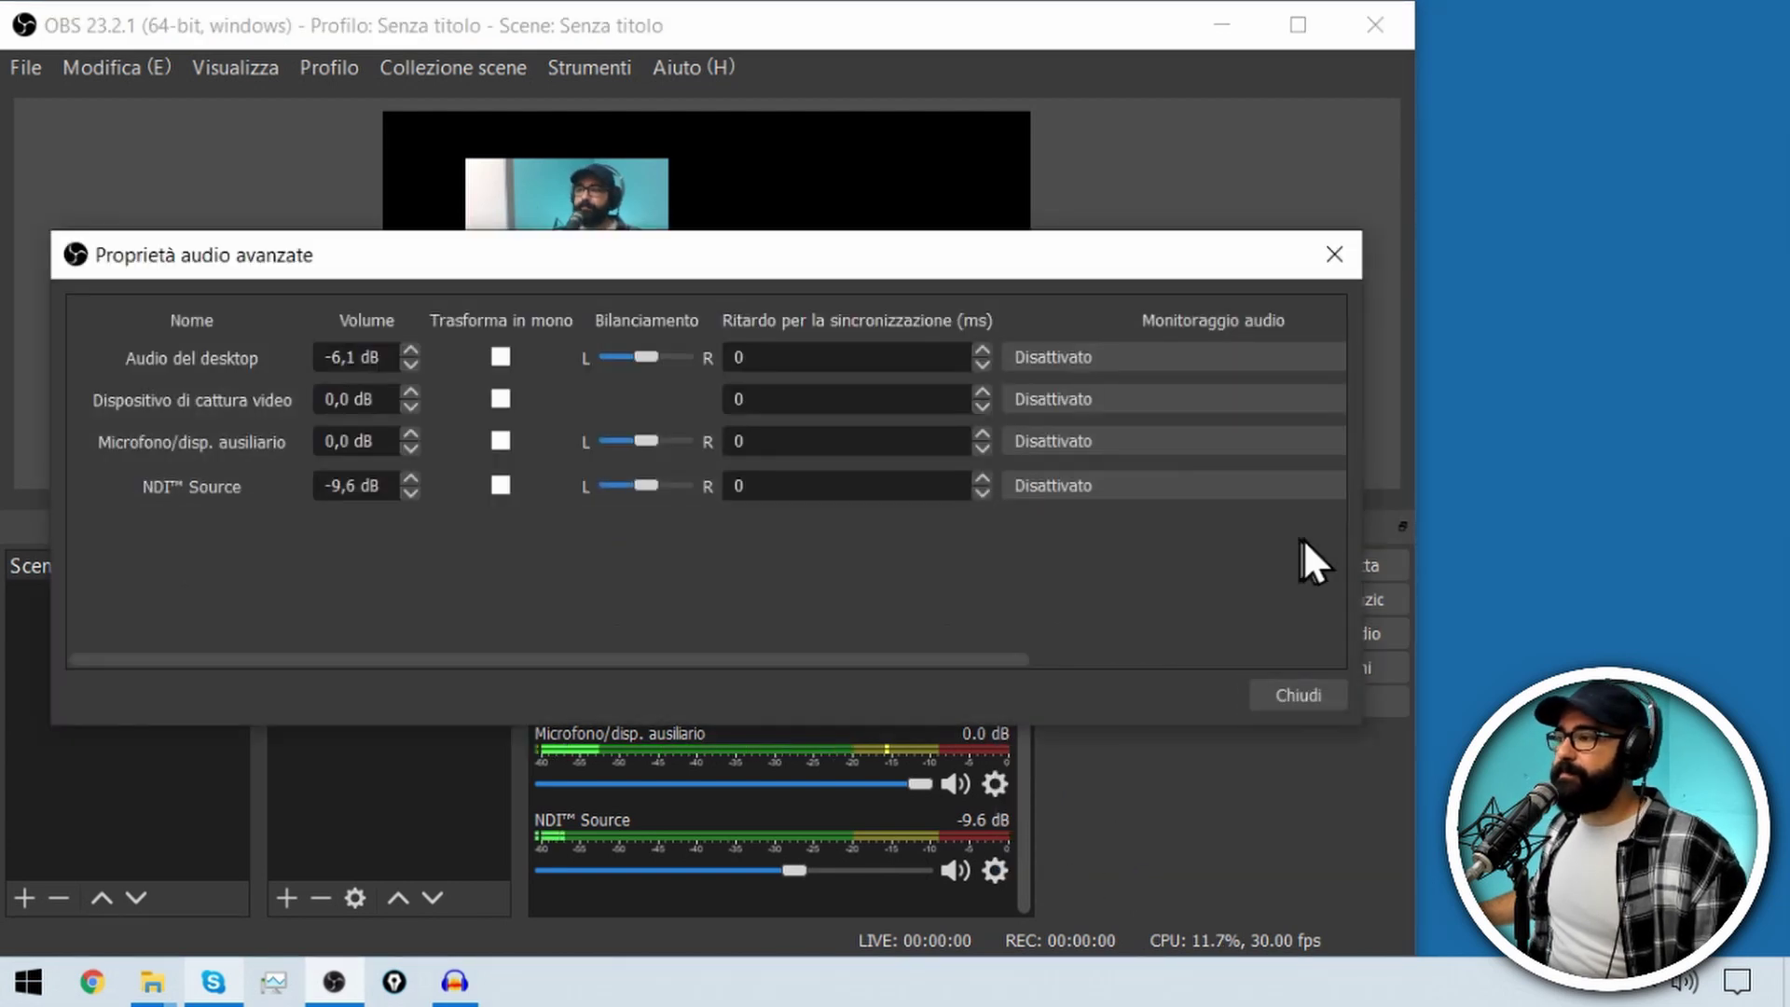
left_click_drag(1365, 551, 1775, 534)
left_click_drag(1416, 254, 1367, 158)
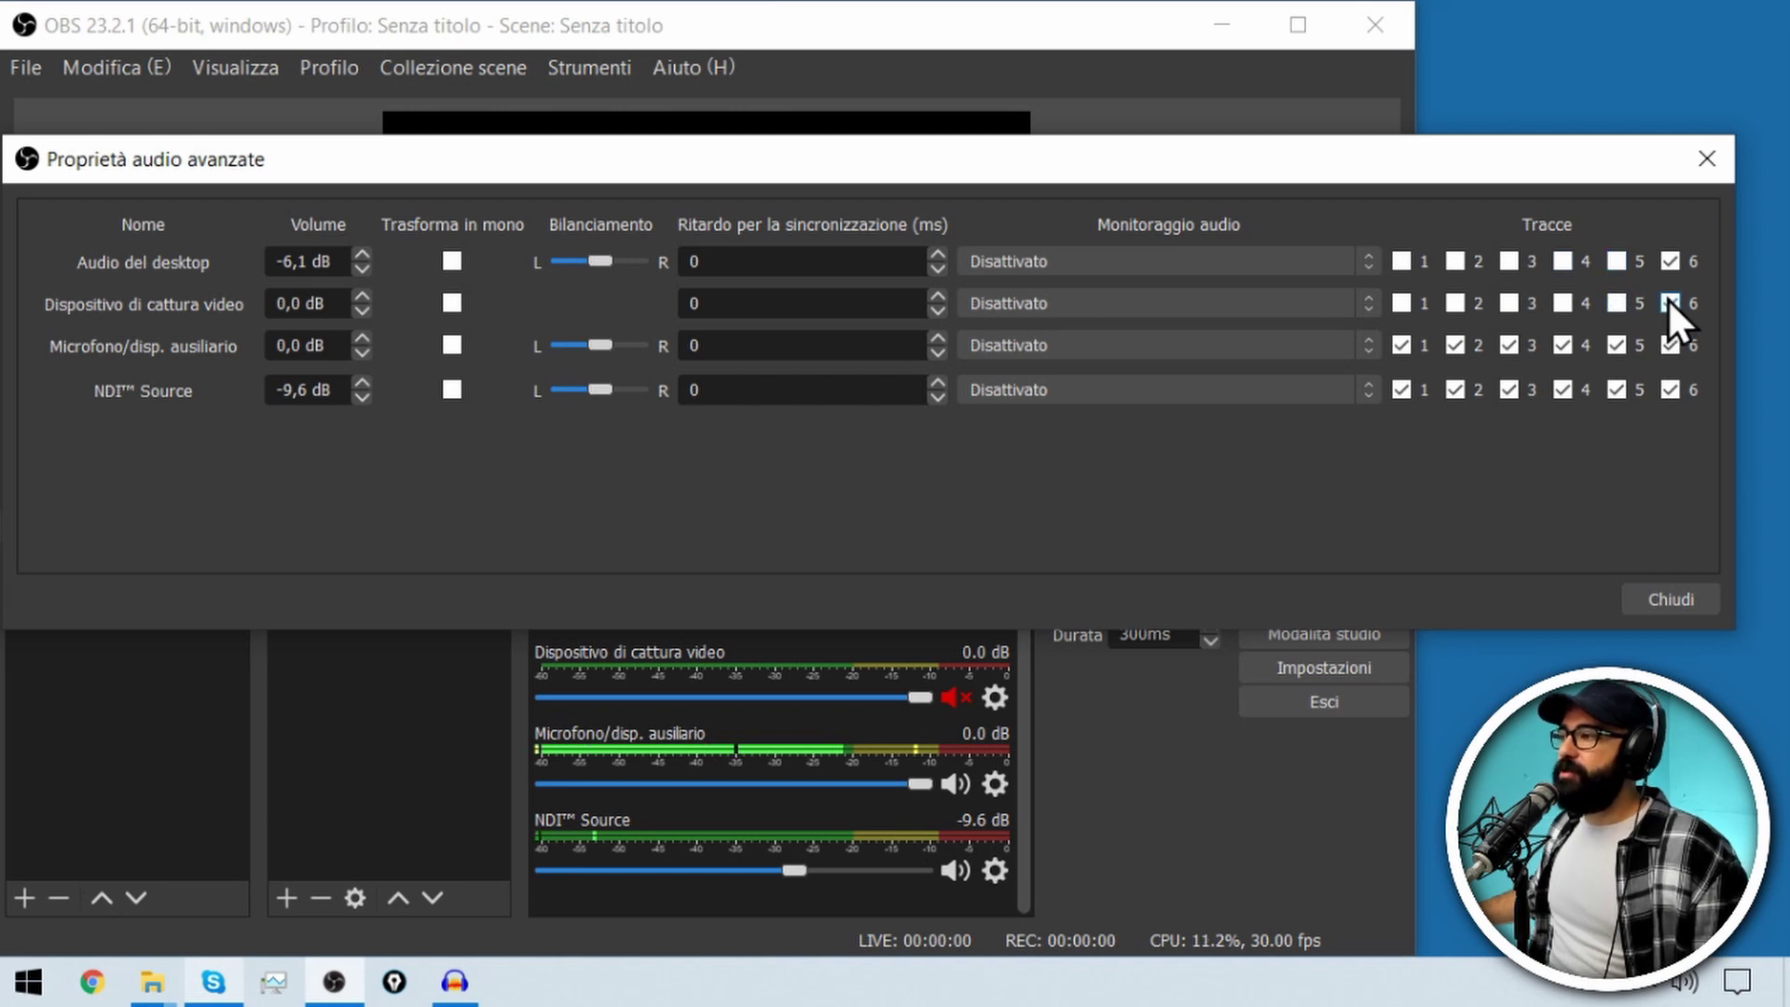
left_click(1673, 260)
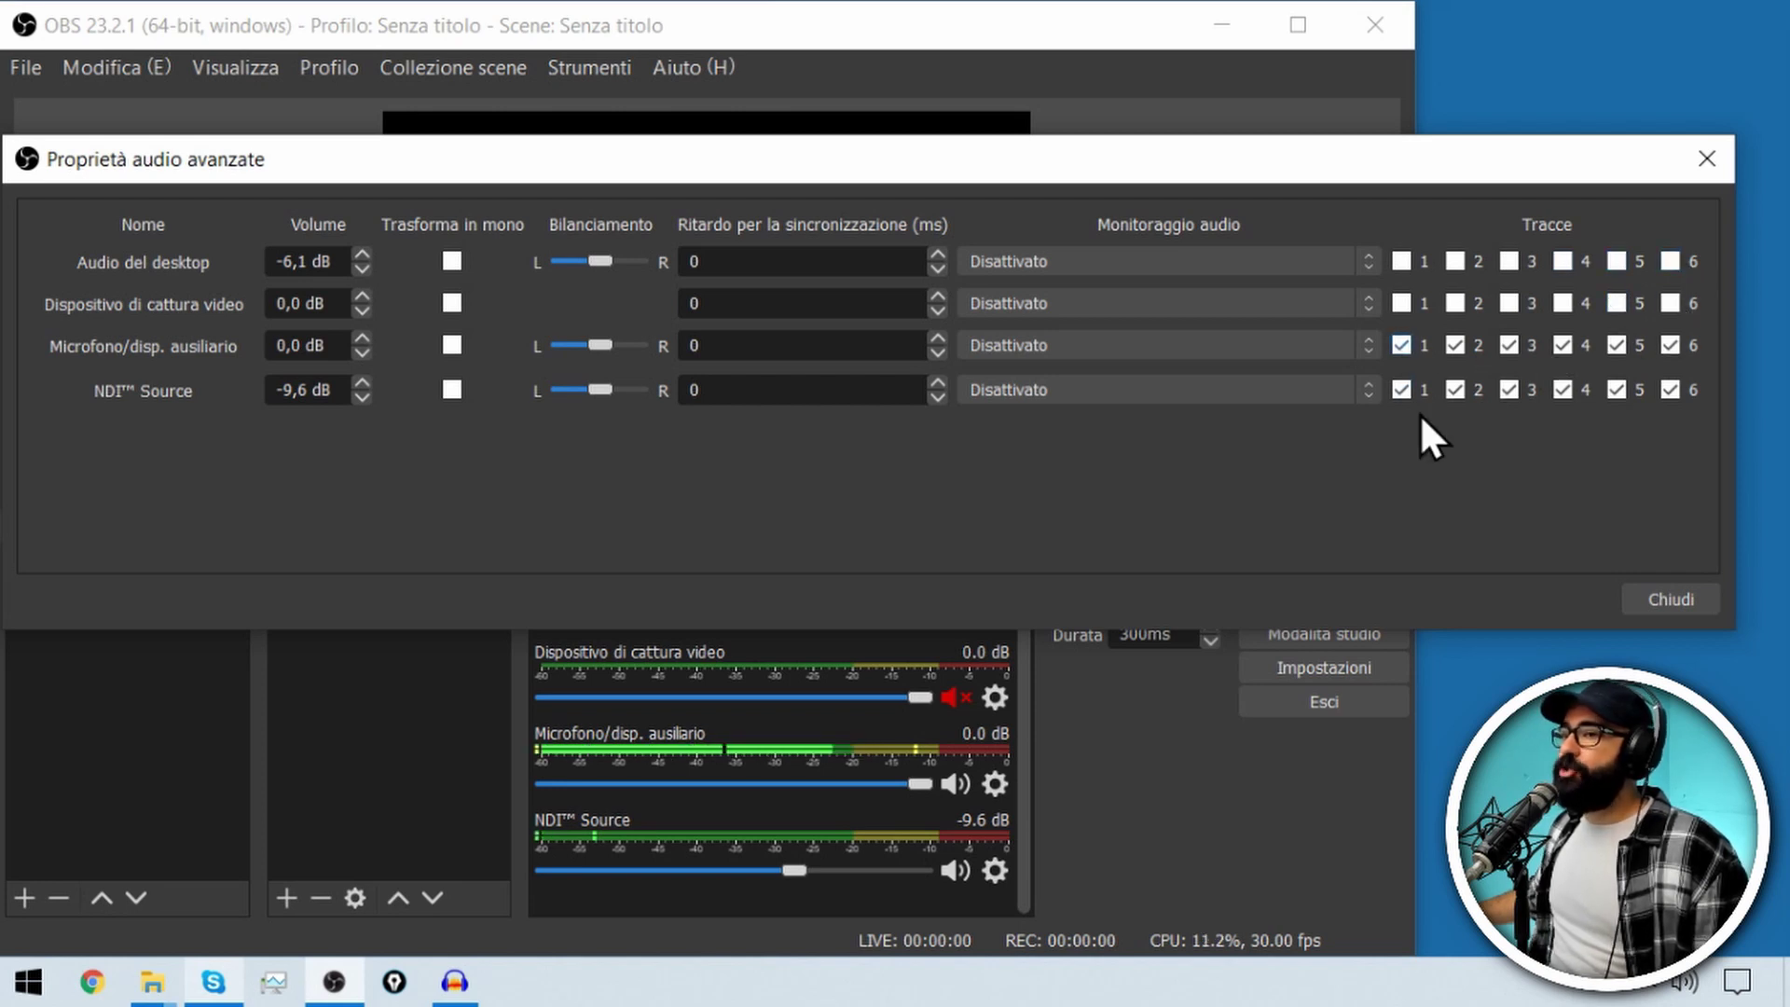
- Assign "Microfono/disp. ausiliario" to tracks 1 and 2 only and NDI™ Source to tracks 1 and 3 only, and close the audio properties
left_click(1469, 394)
left_click(1555, 393)
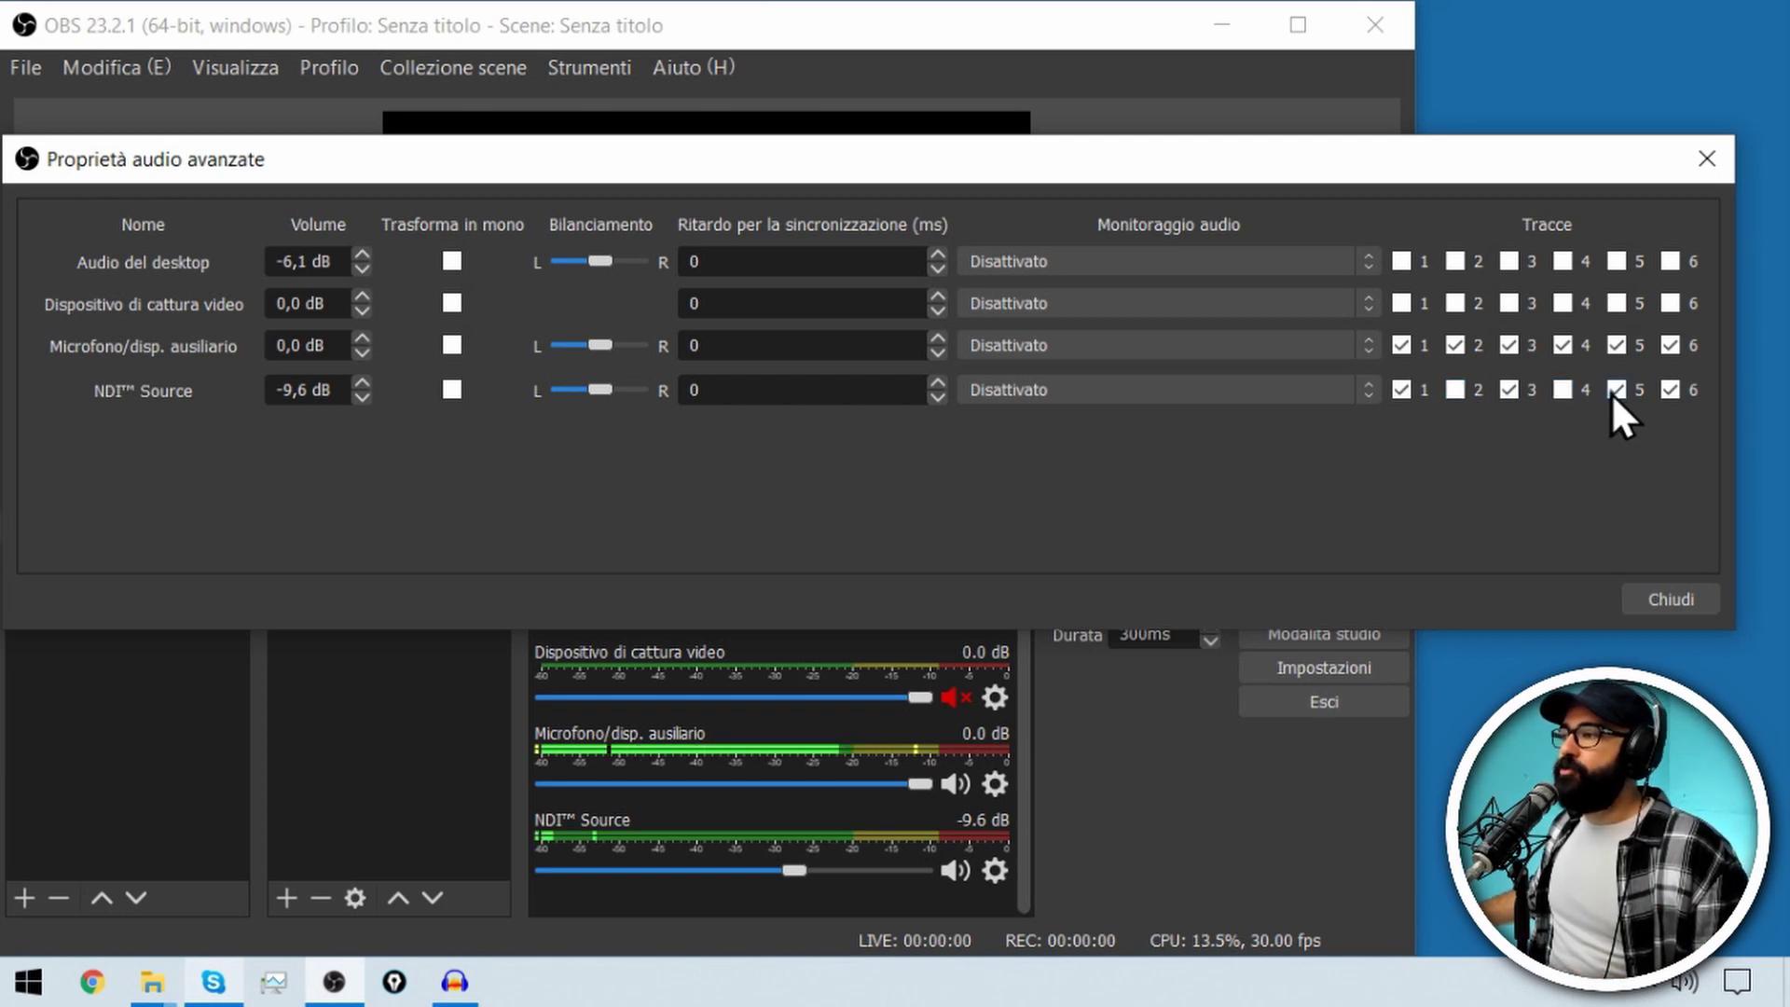
left_click(1510, 345)
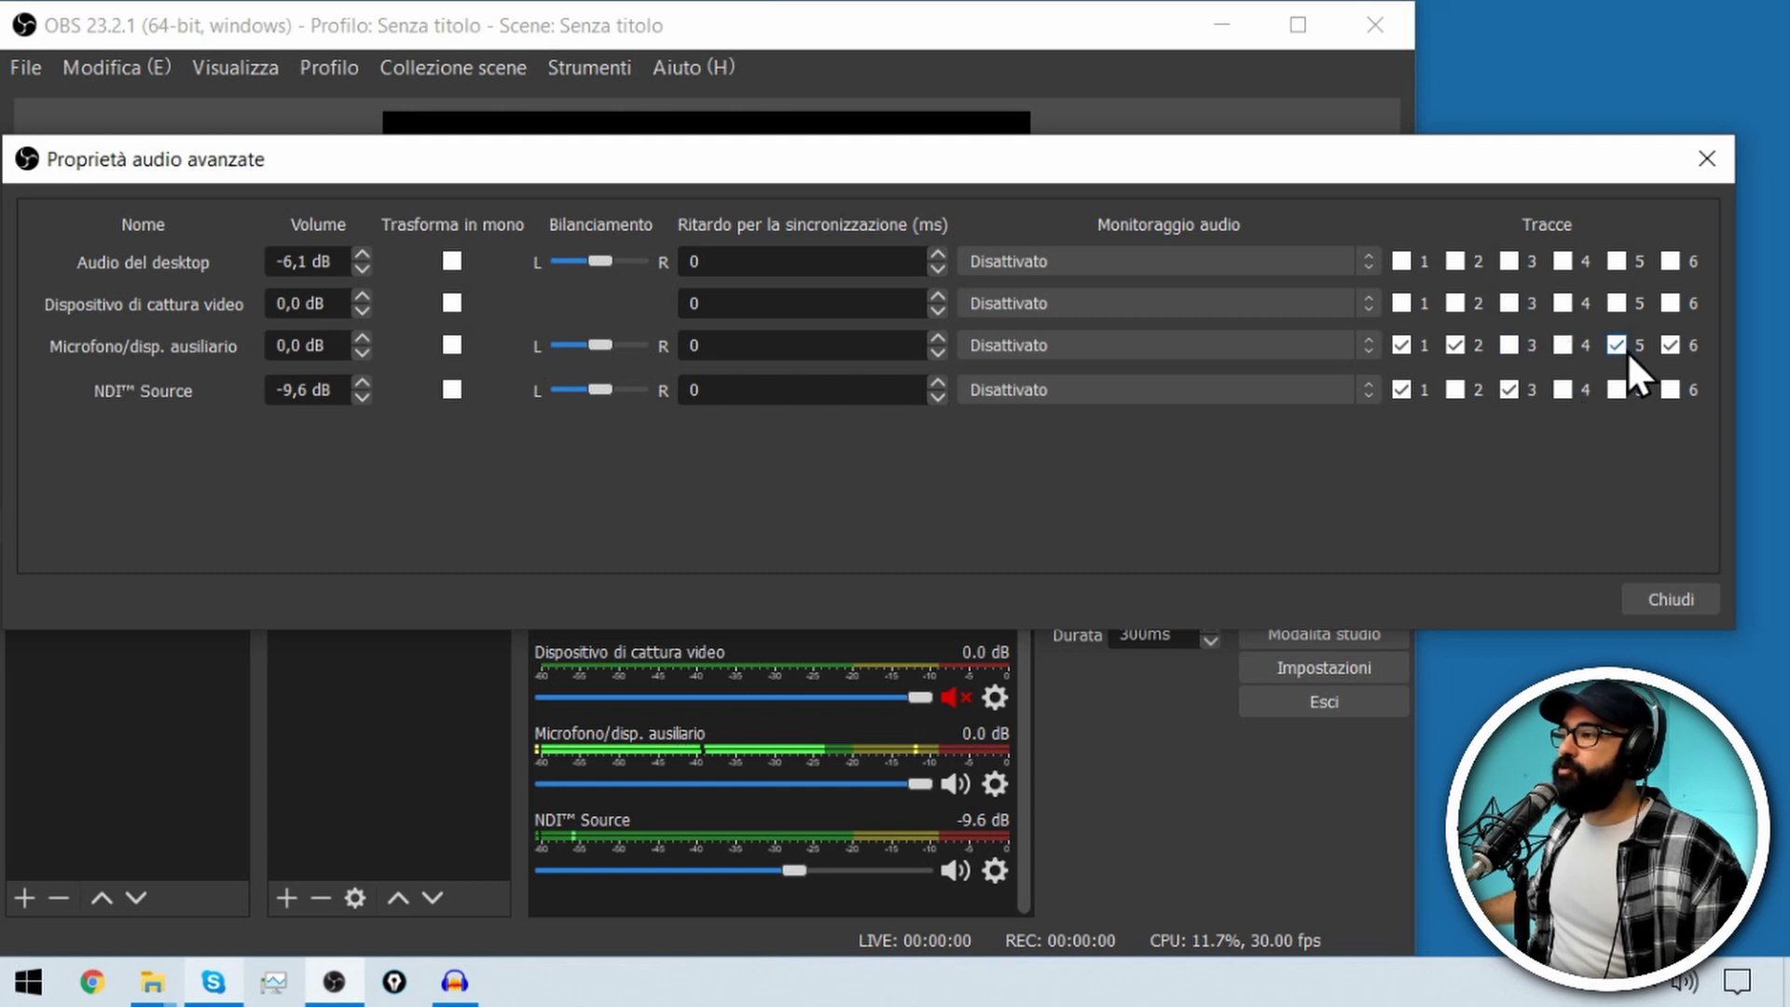
left_click(1671, 347)
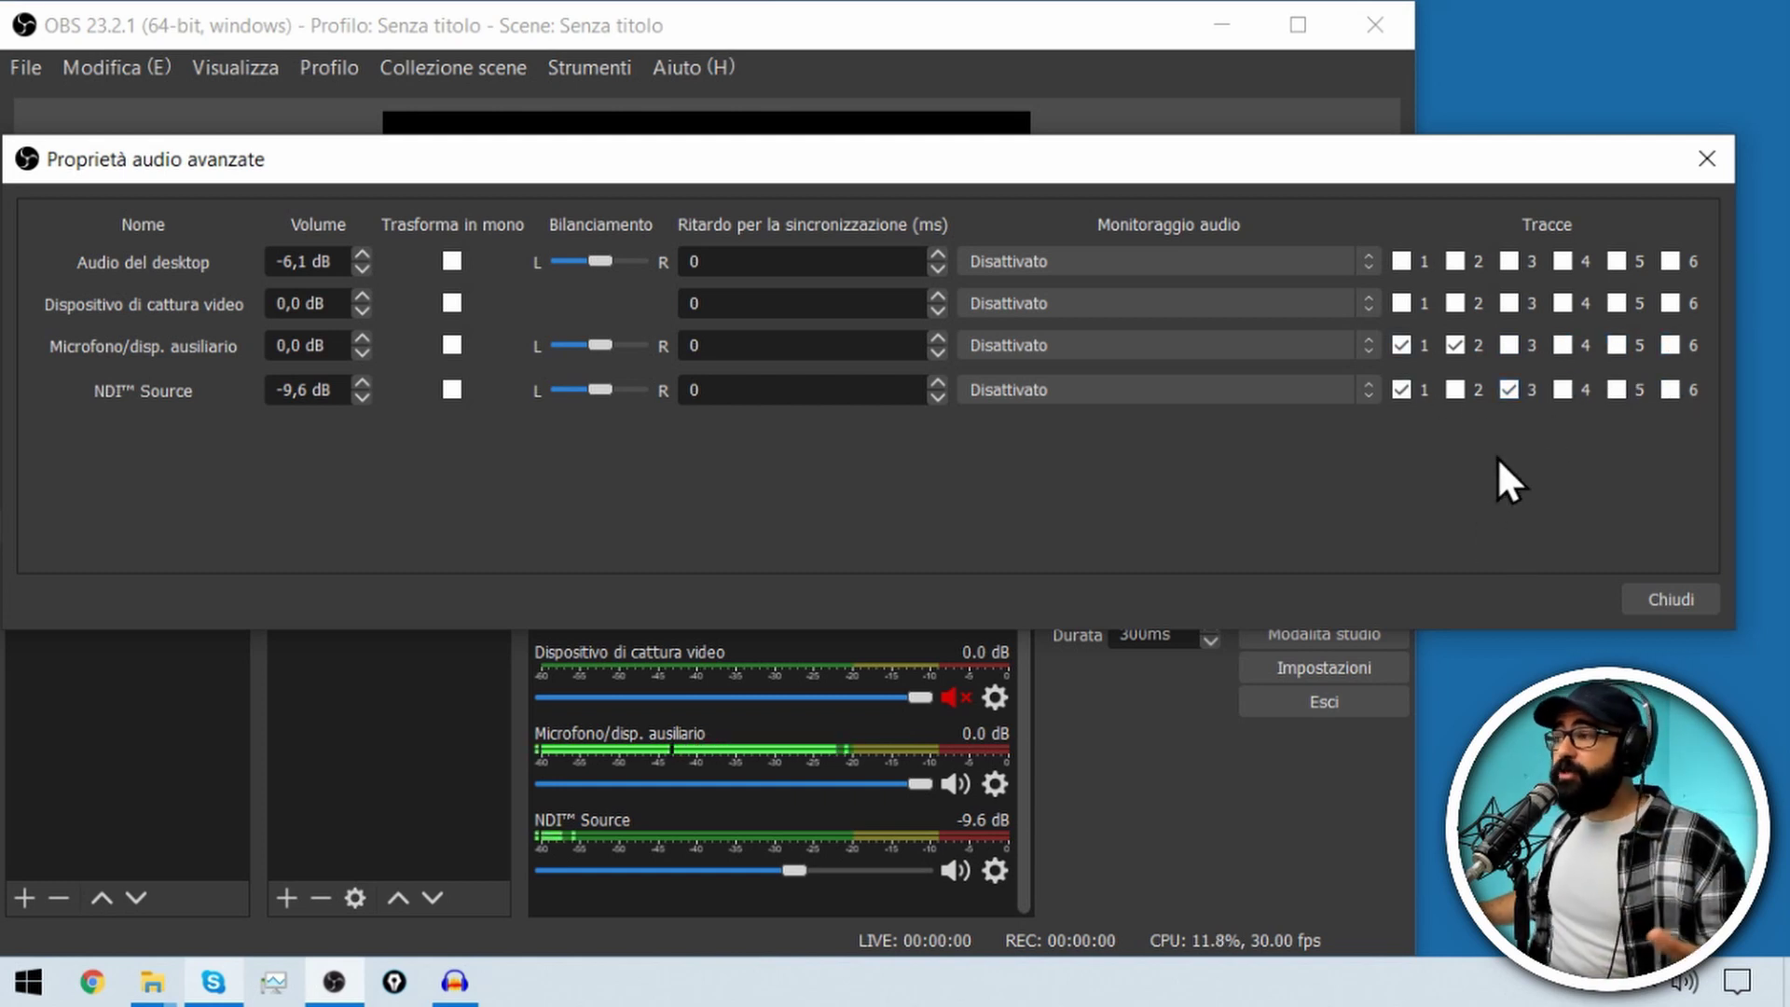
left_click(1663, 596)
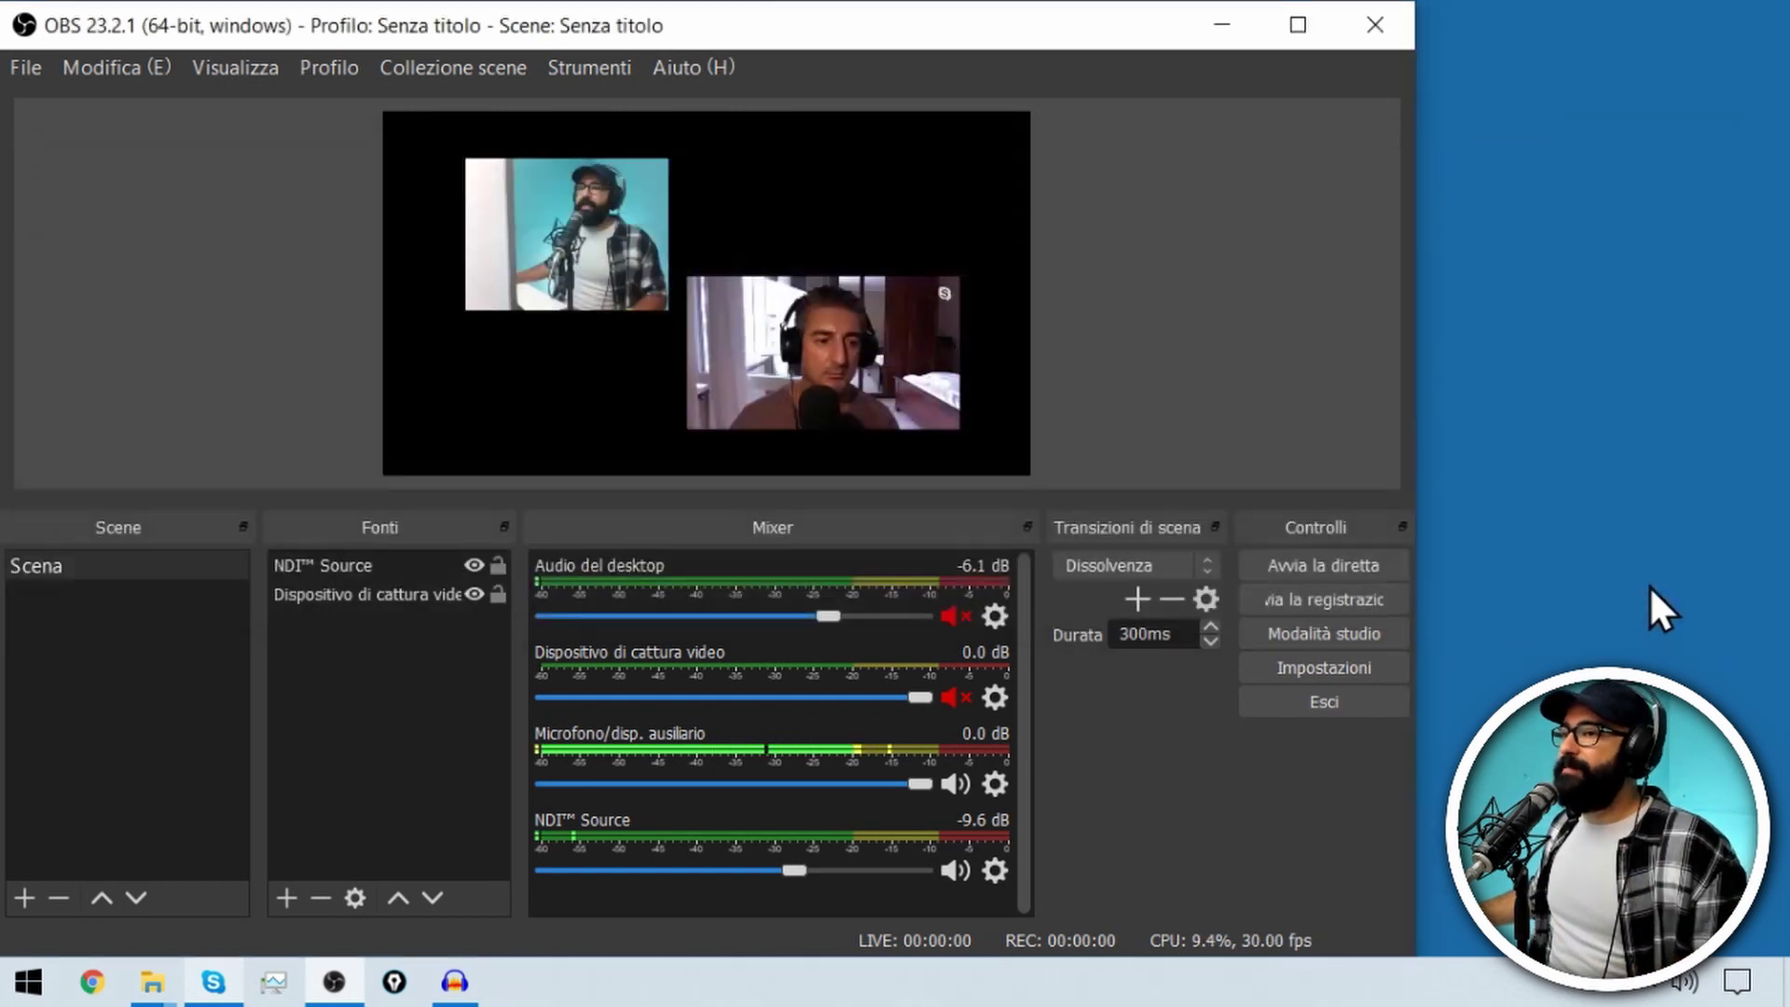
- Set the recording format to mkv in the output settings for recordings and save the settings
left_click(1294, 668)
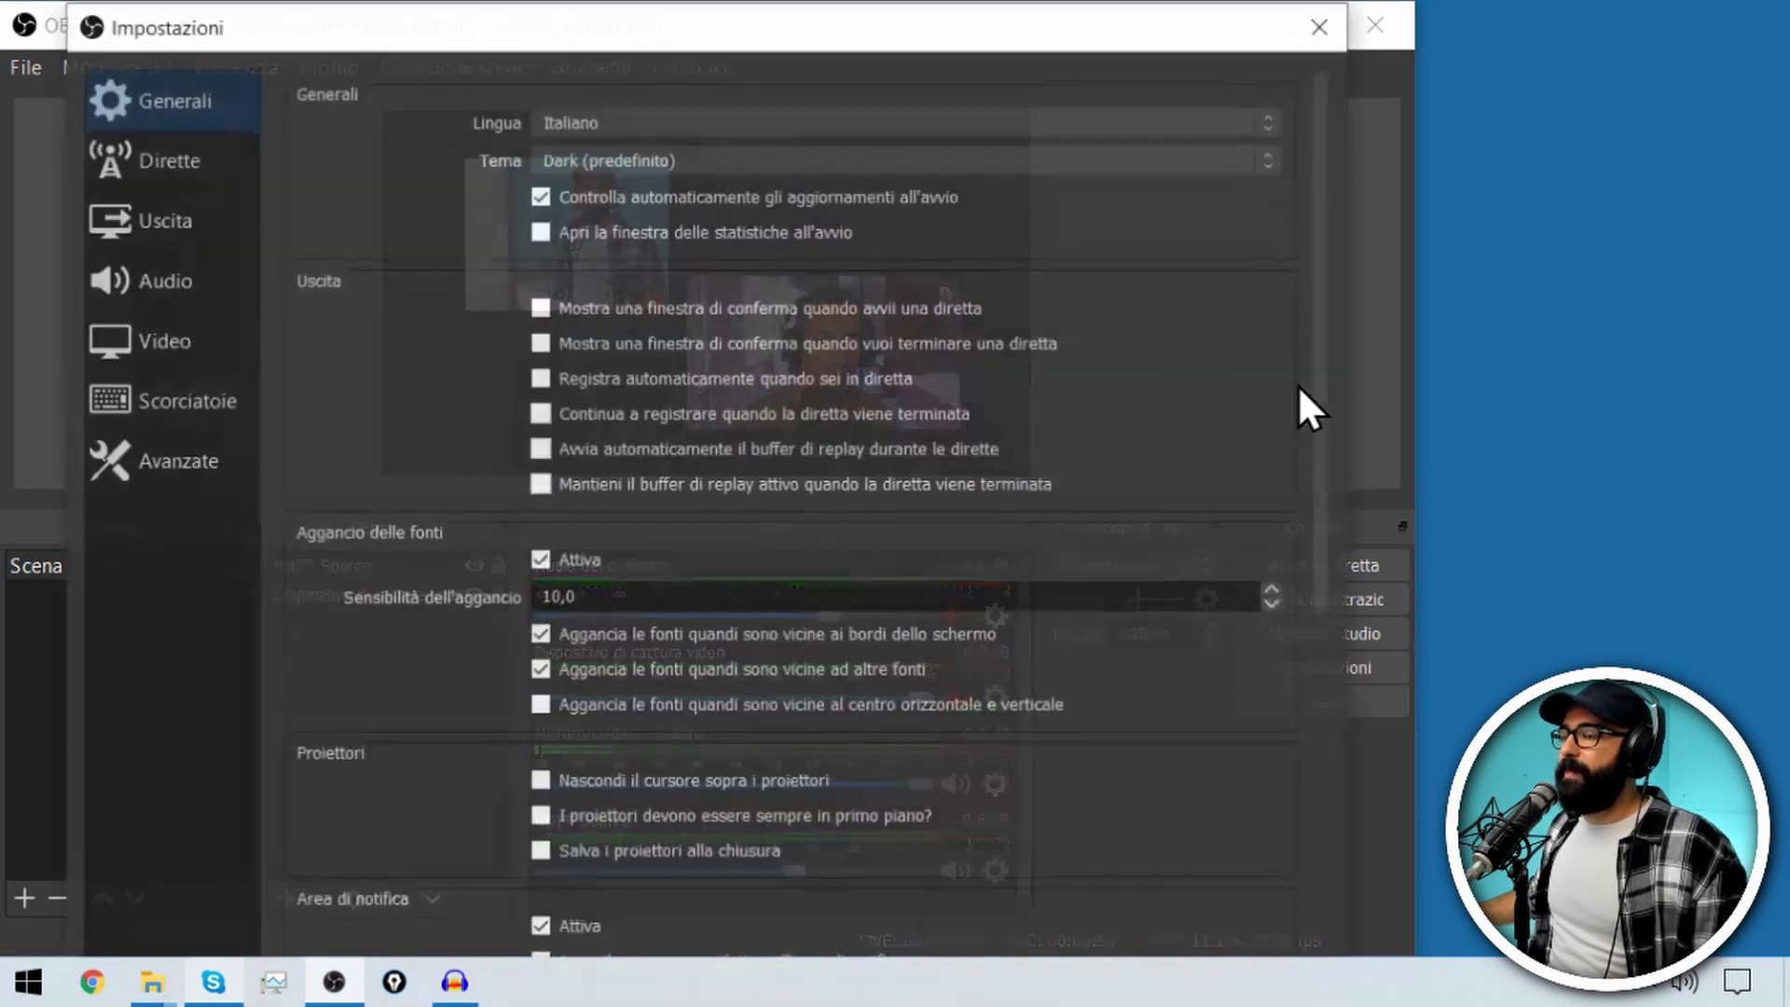
left_click(155, 337)
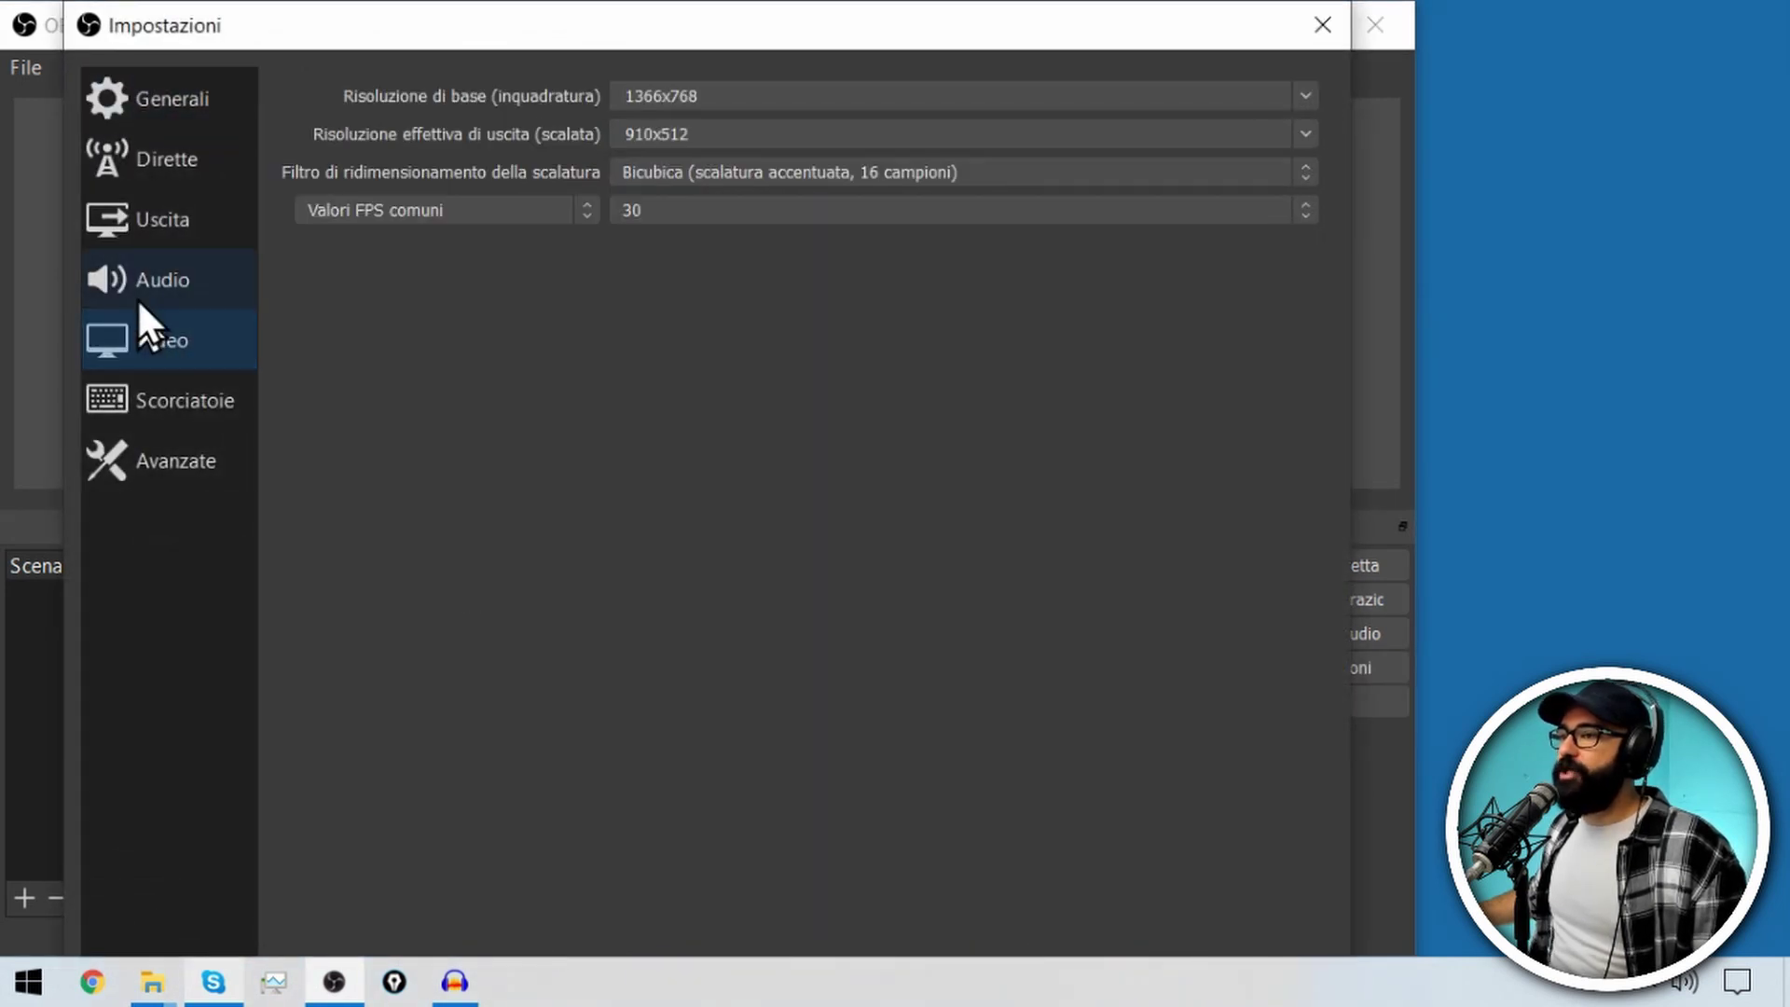
left_click(138, 280)
left_click(154, 220)
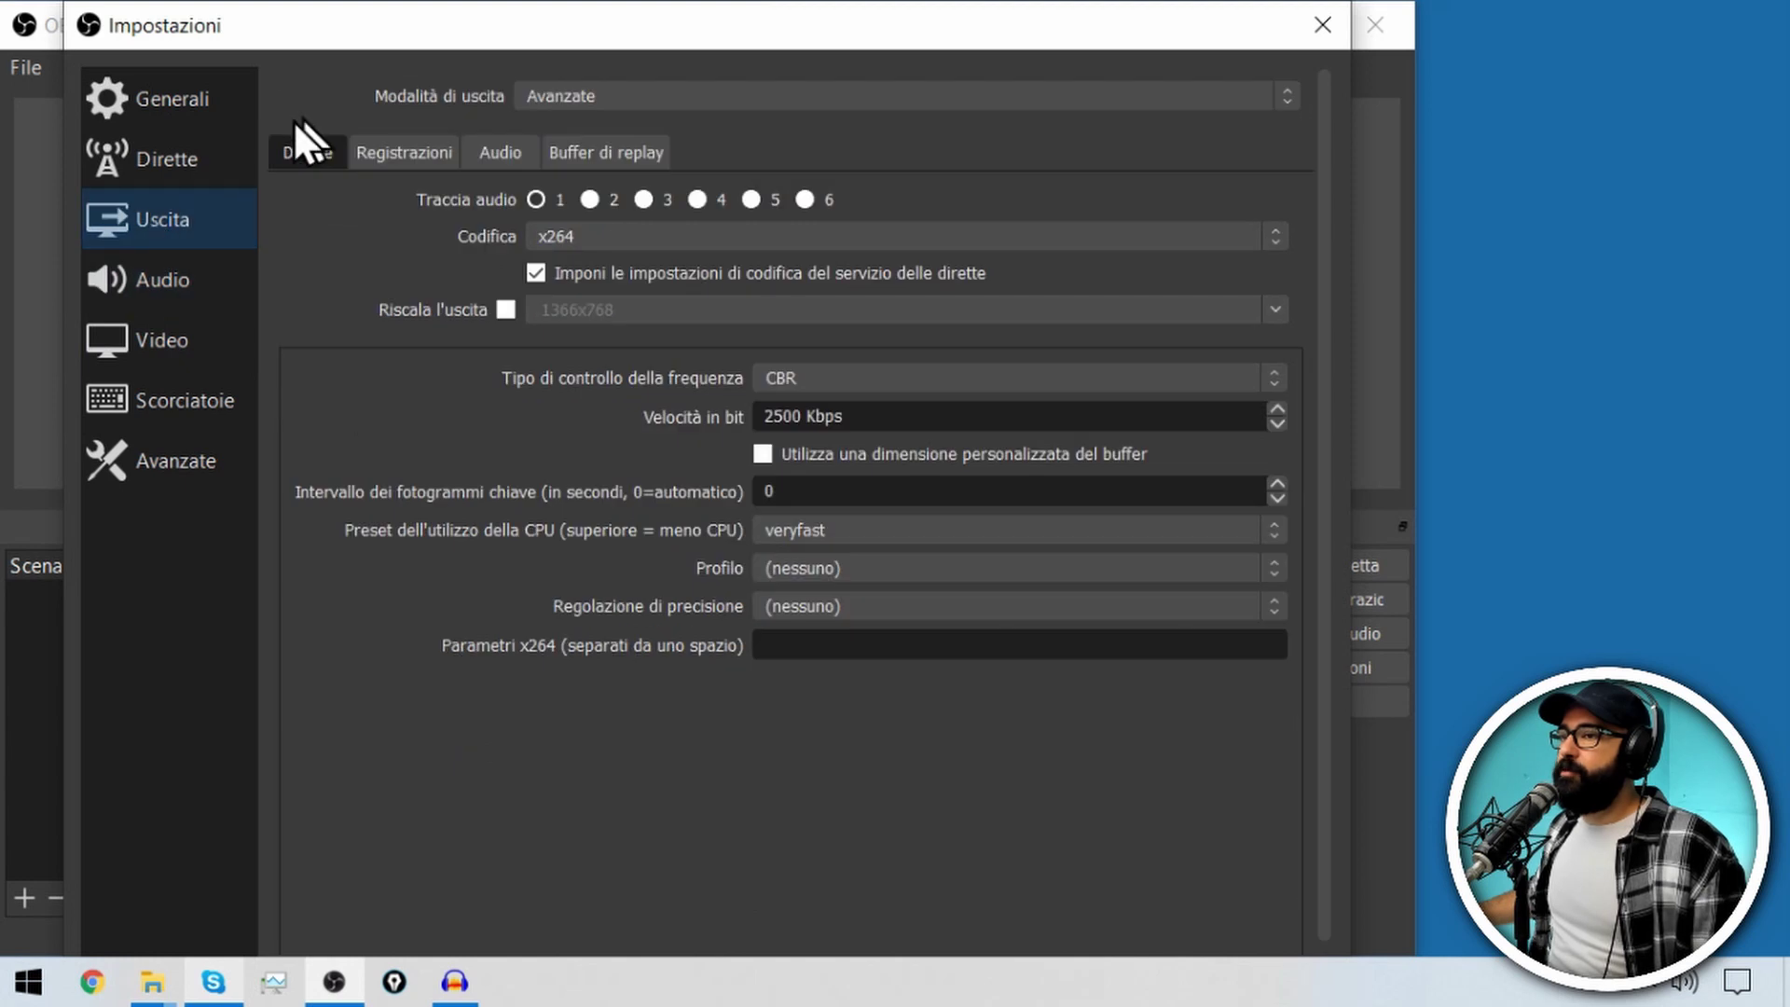
left_click(388, 159)
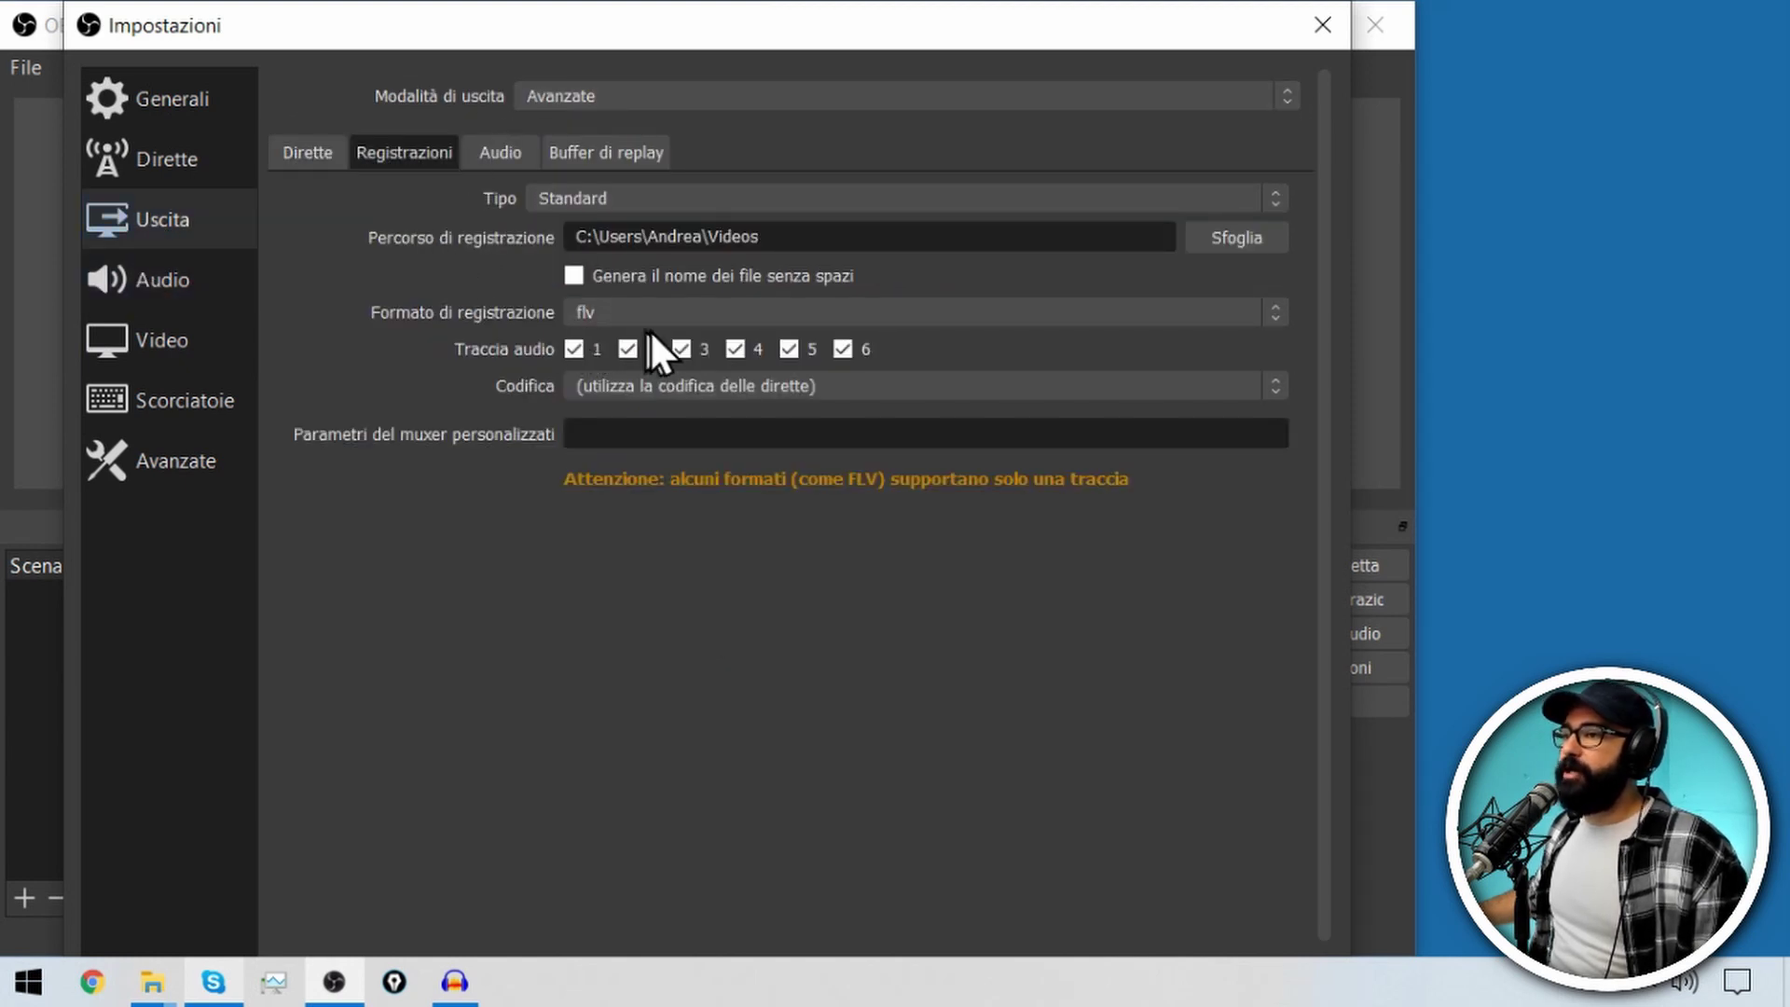
left_click(813, 315)
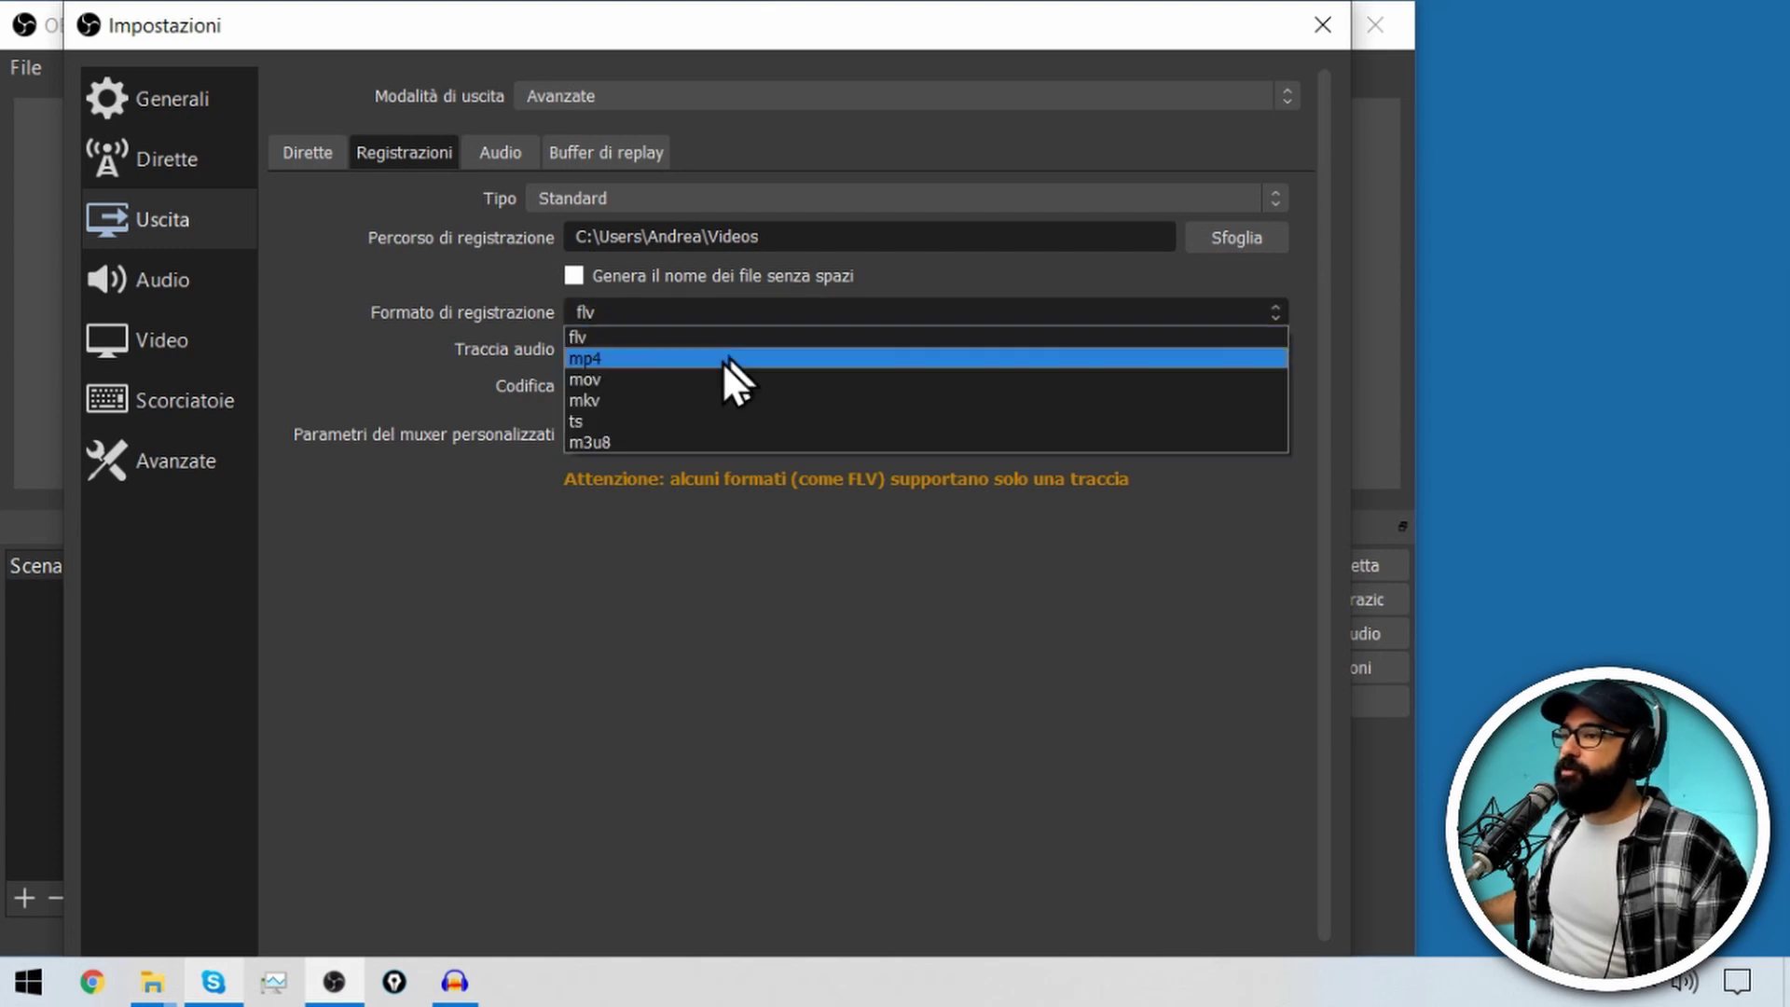
left_click(669, 399)
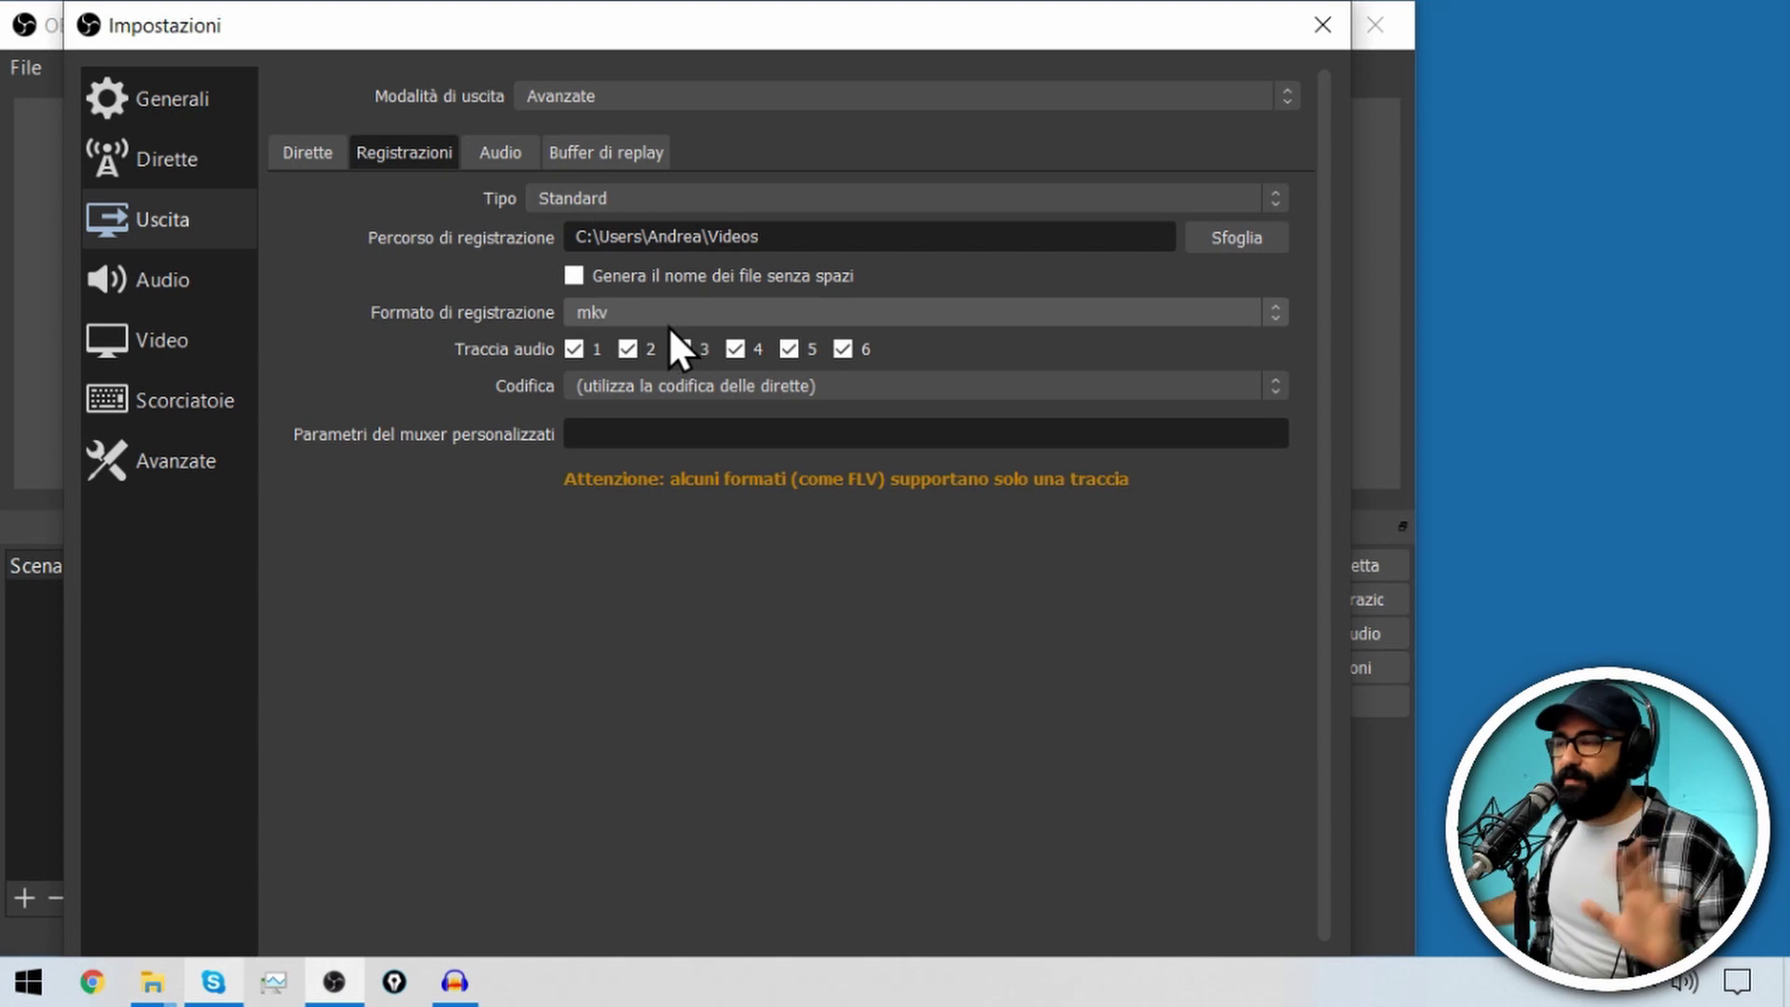
double_click(785, 14)
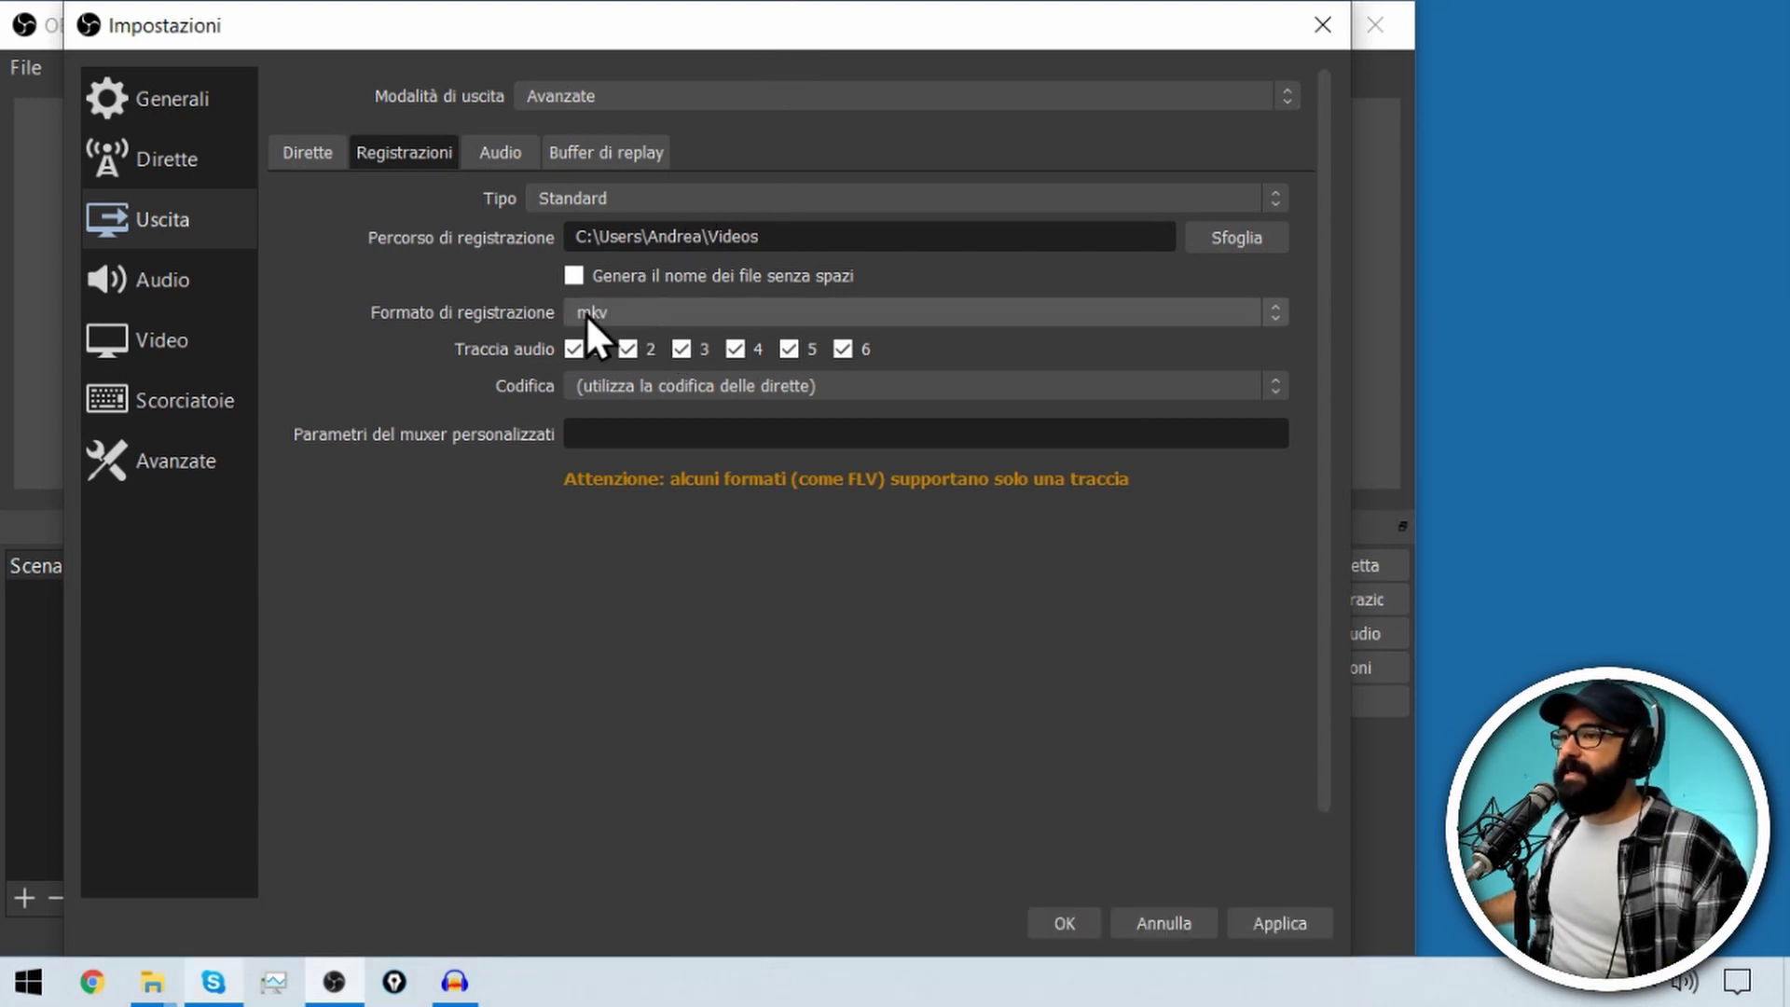
left_click(1065, 923)
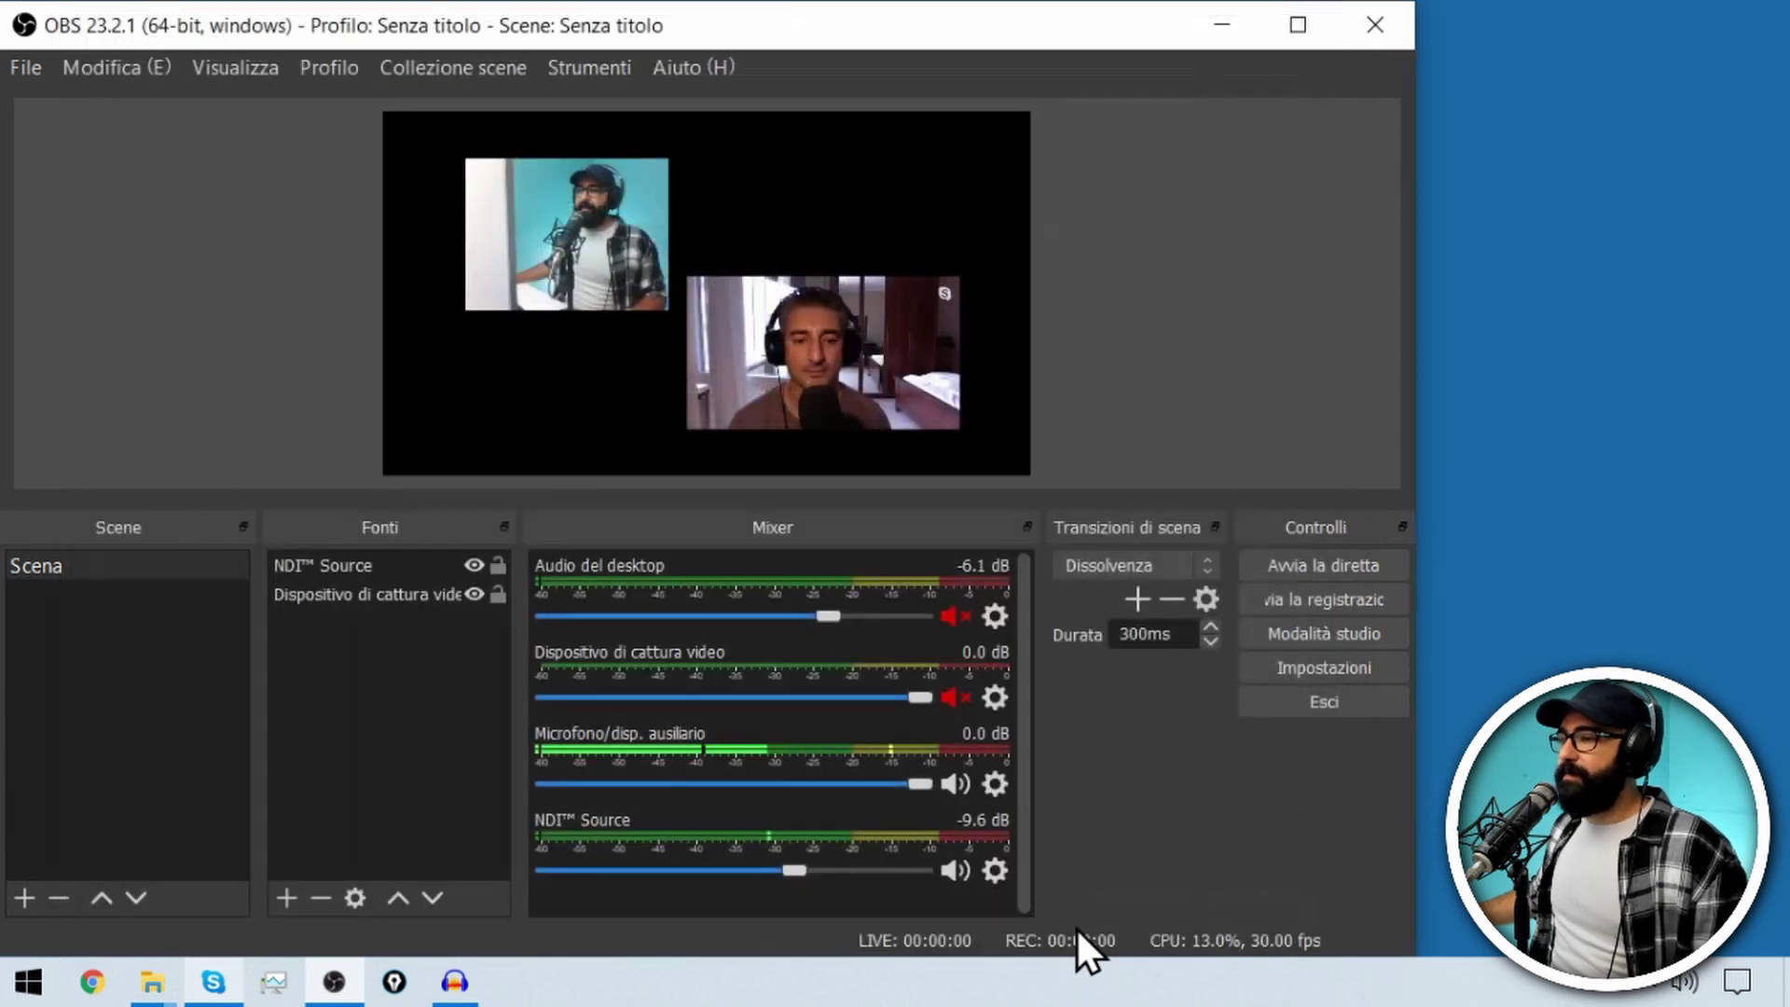
- Record a test clip of the conversation, about 13 seconds long, and stop the recording
left_click(1350, 603)
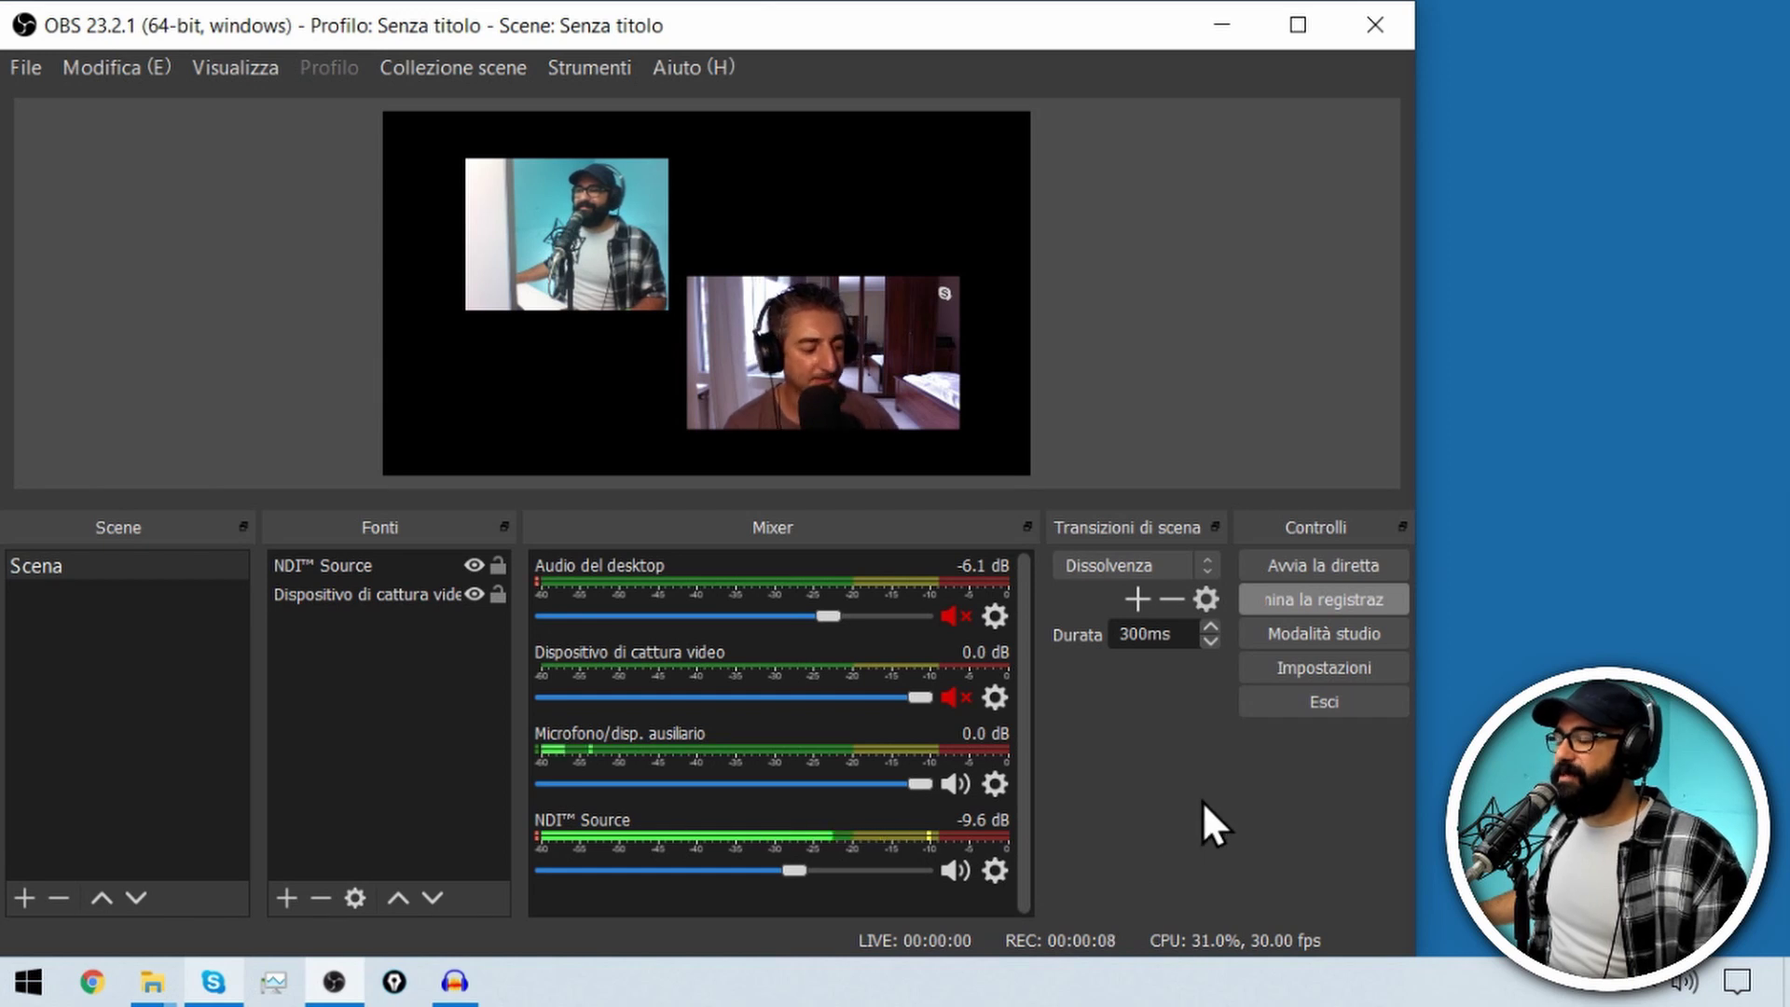
left_click(1351, 604)
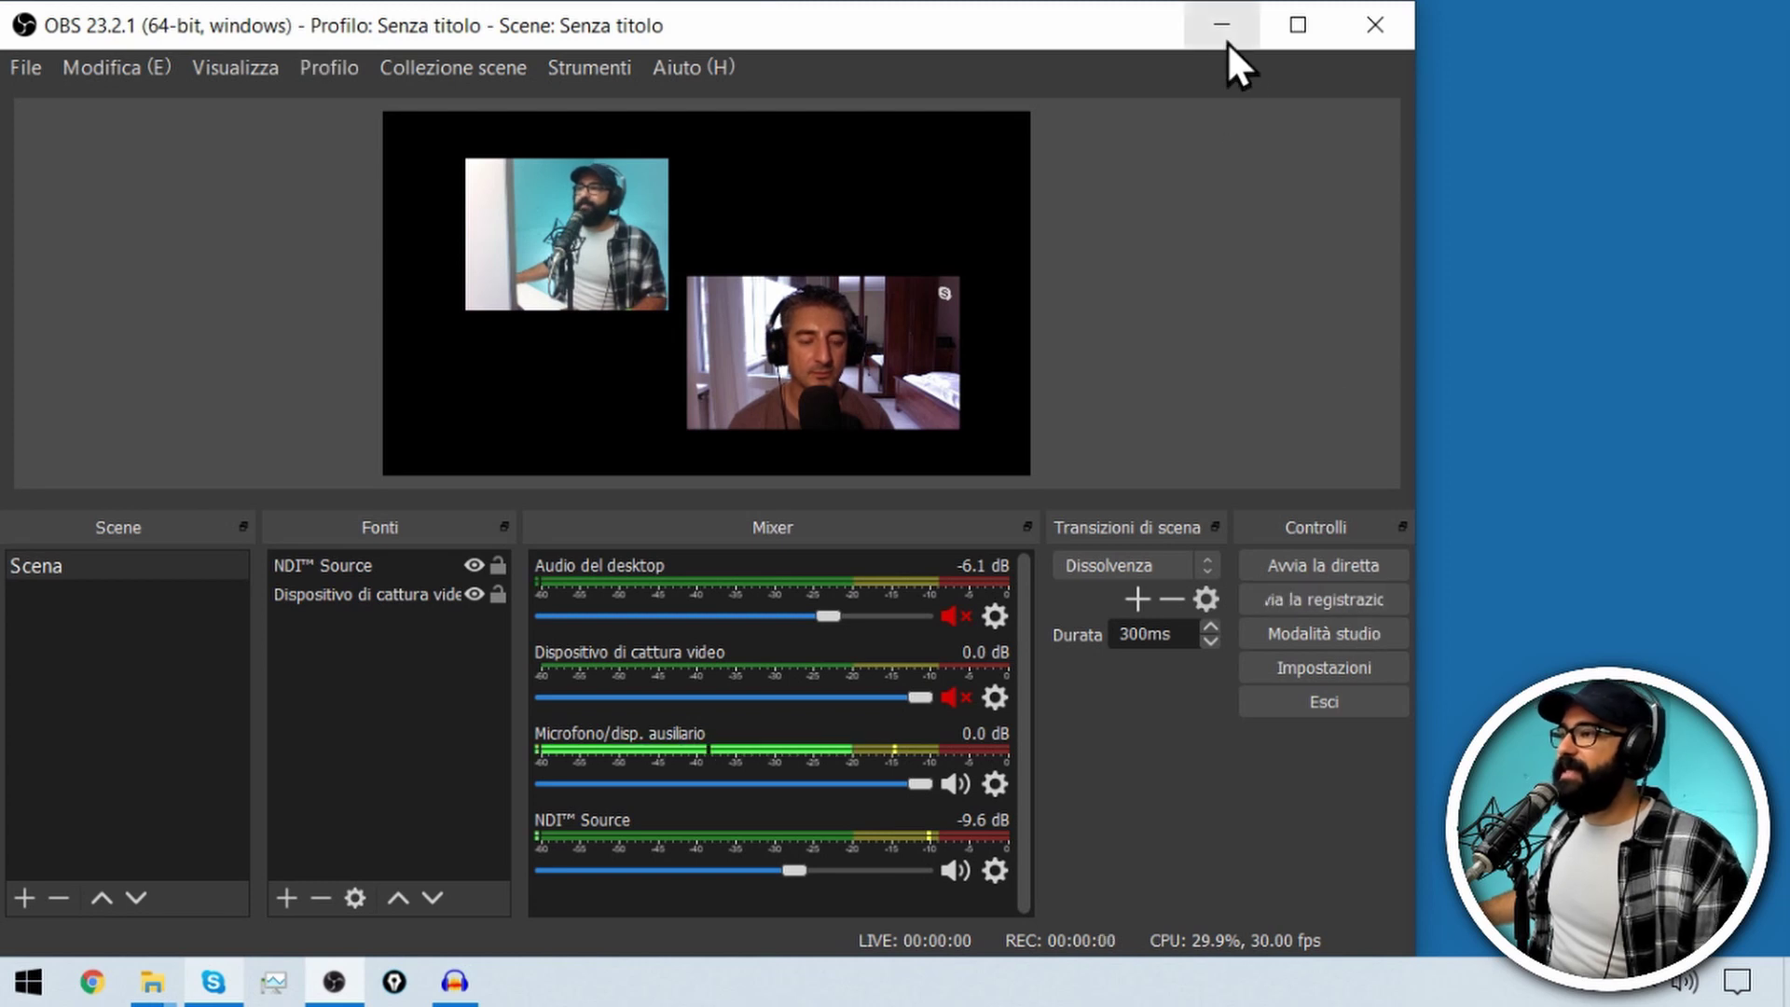
- Move the OBS window aside, minimise the Skype window, and open the Video folder in File Explorer
left_click_drag(1105, 33, 1406, 41)
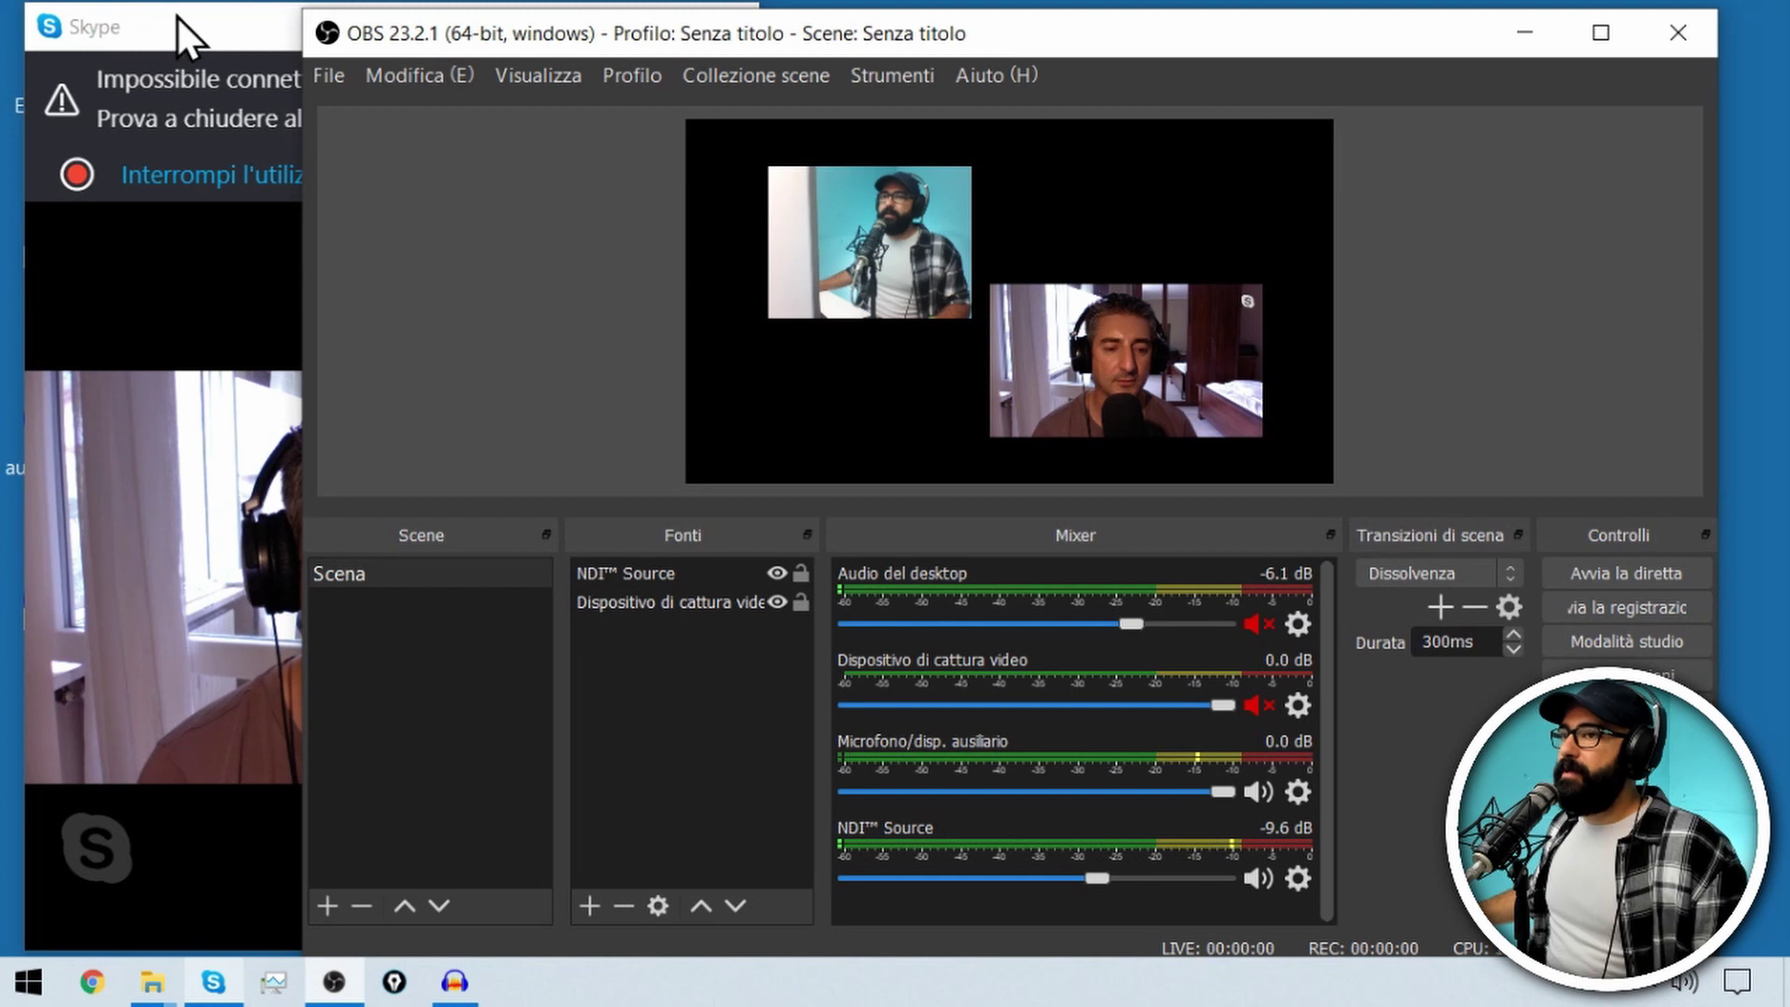
left_click(176, 15)
left_click(568, 27)
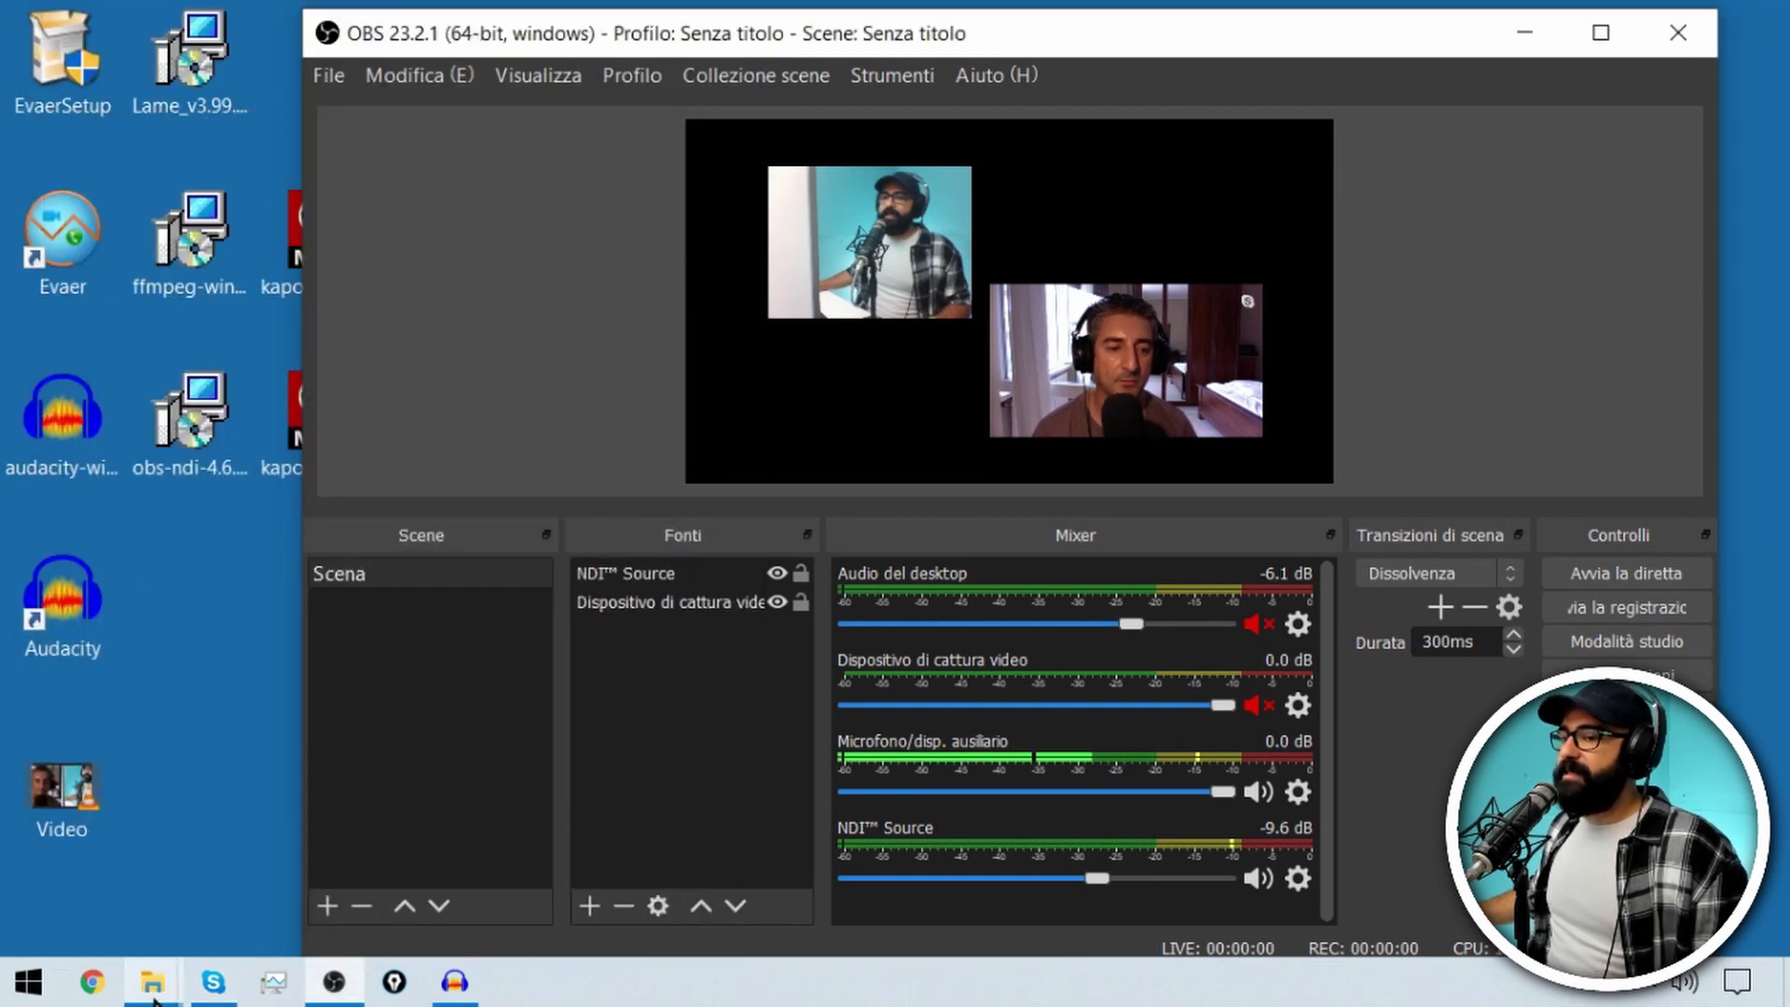
mouse_move(159, 993)
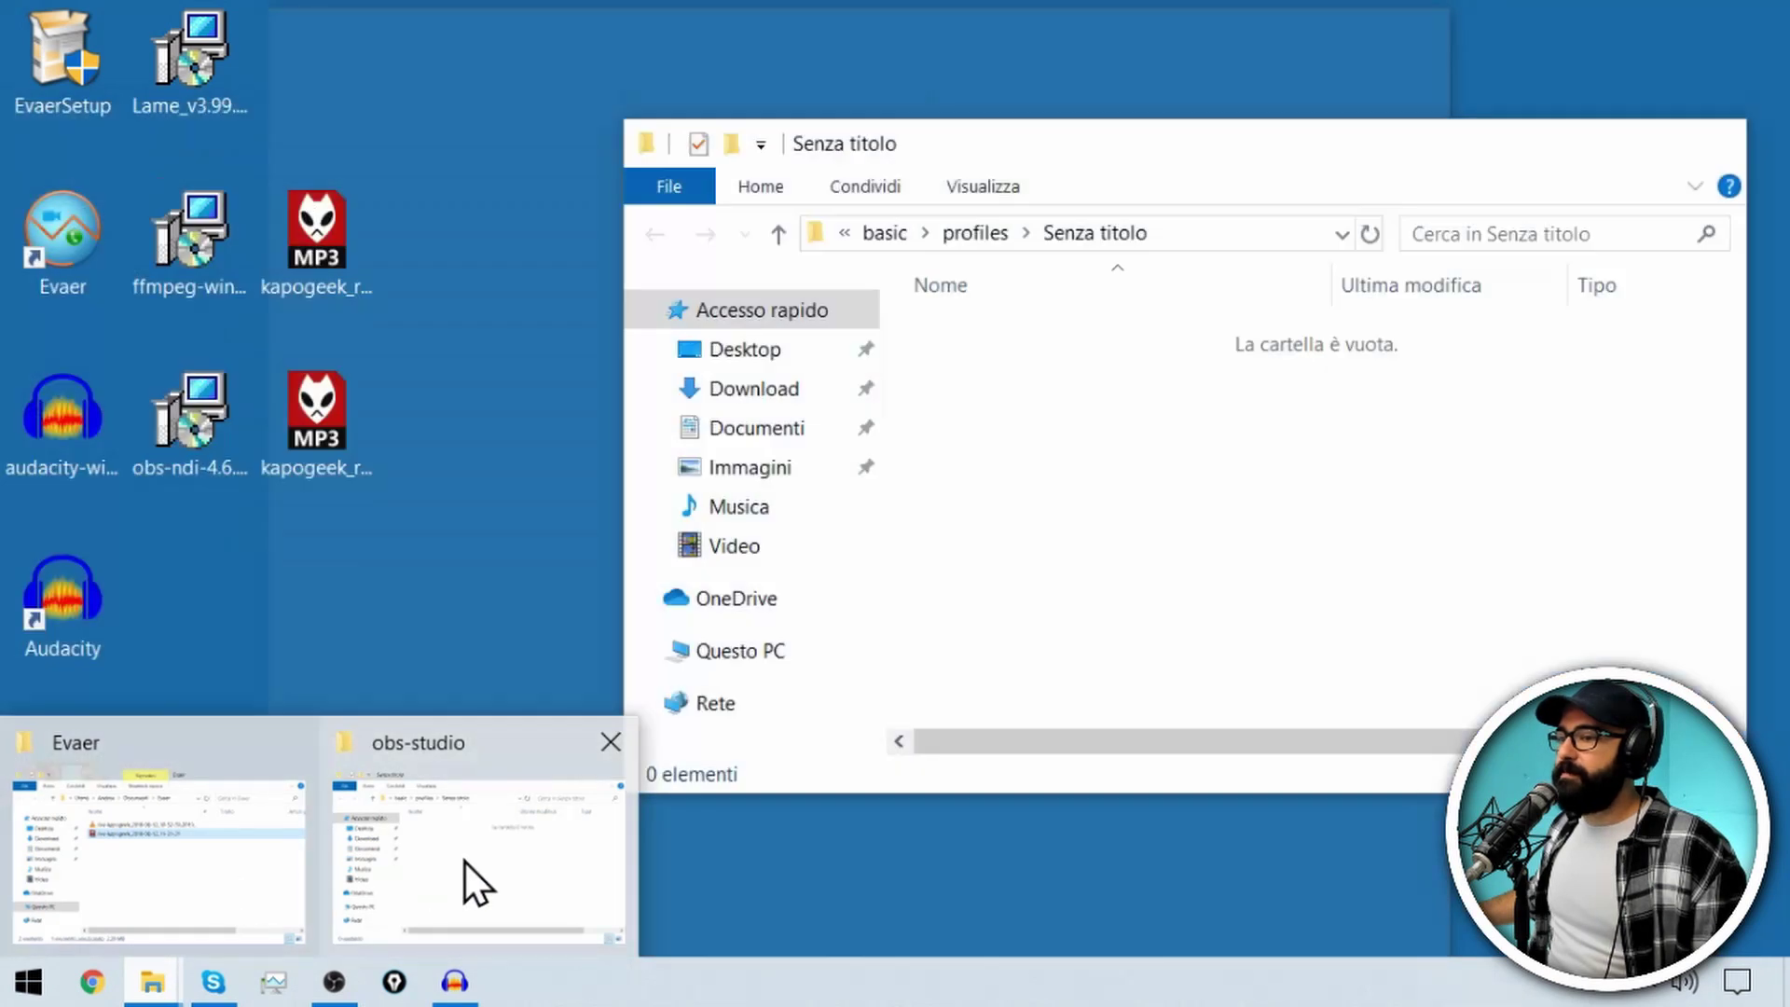
left_click(464, 860)
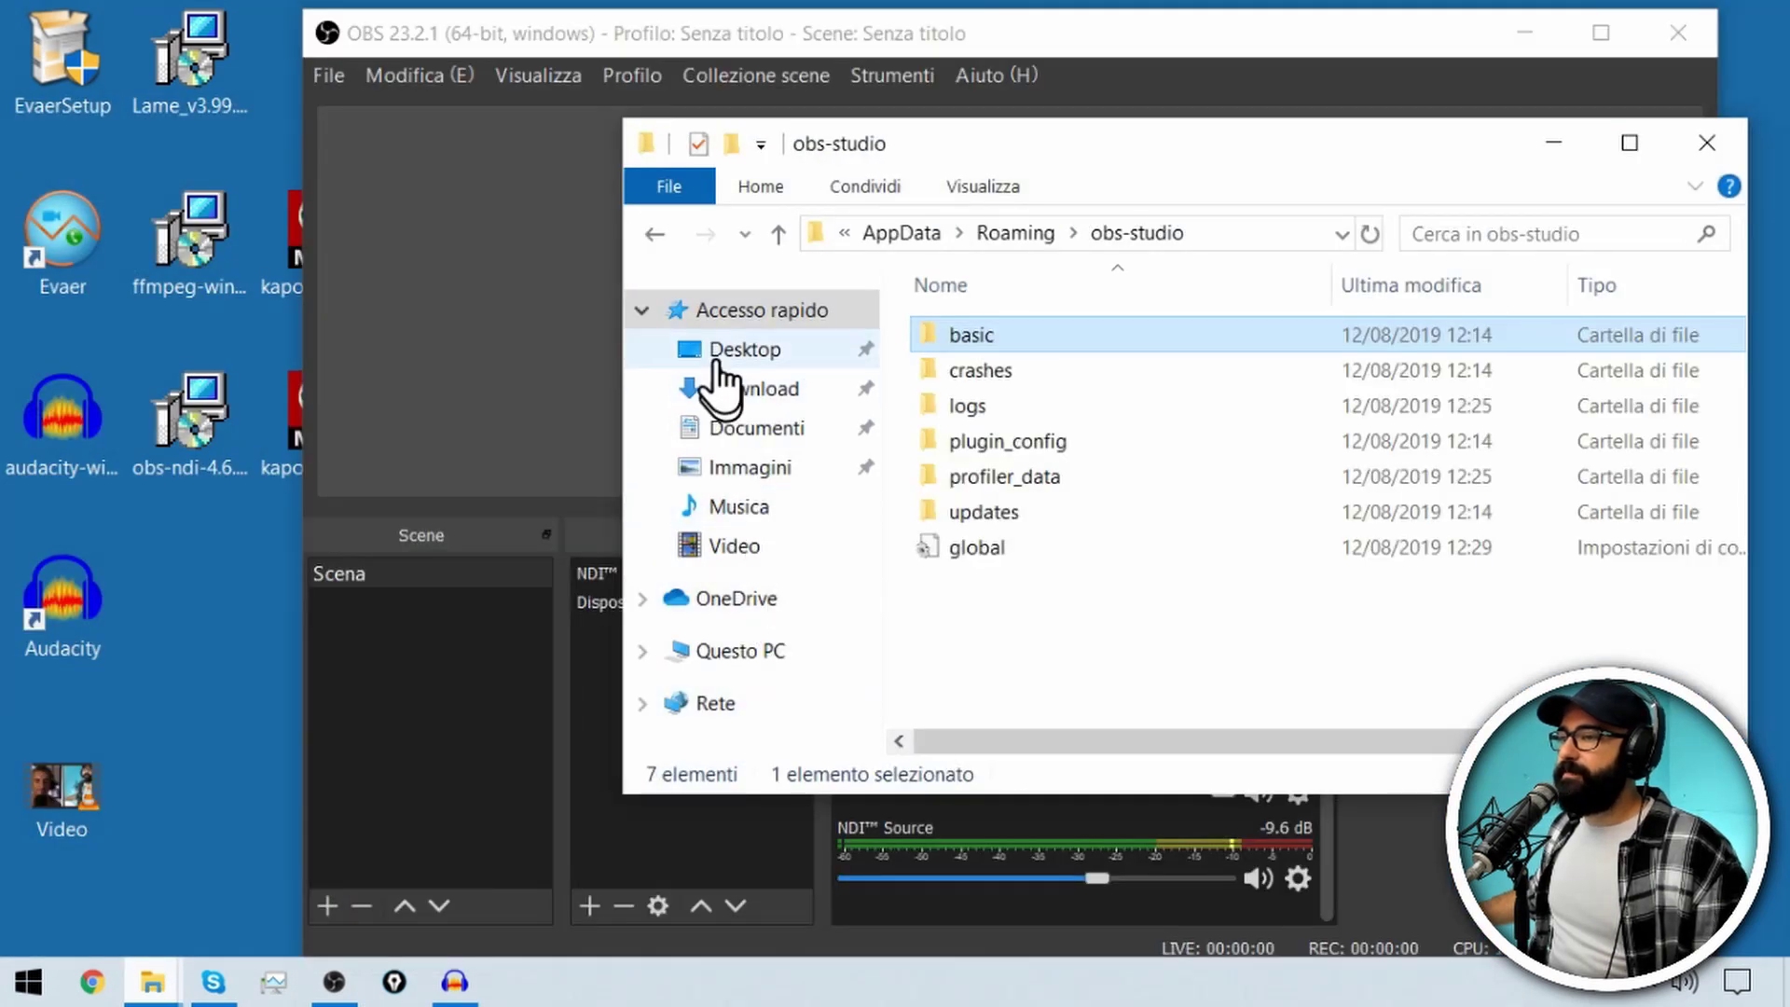
left_click(737, 546)
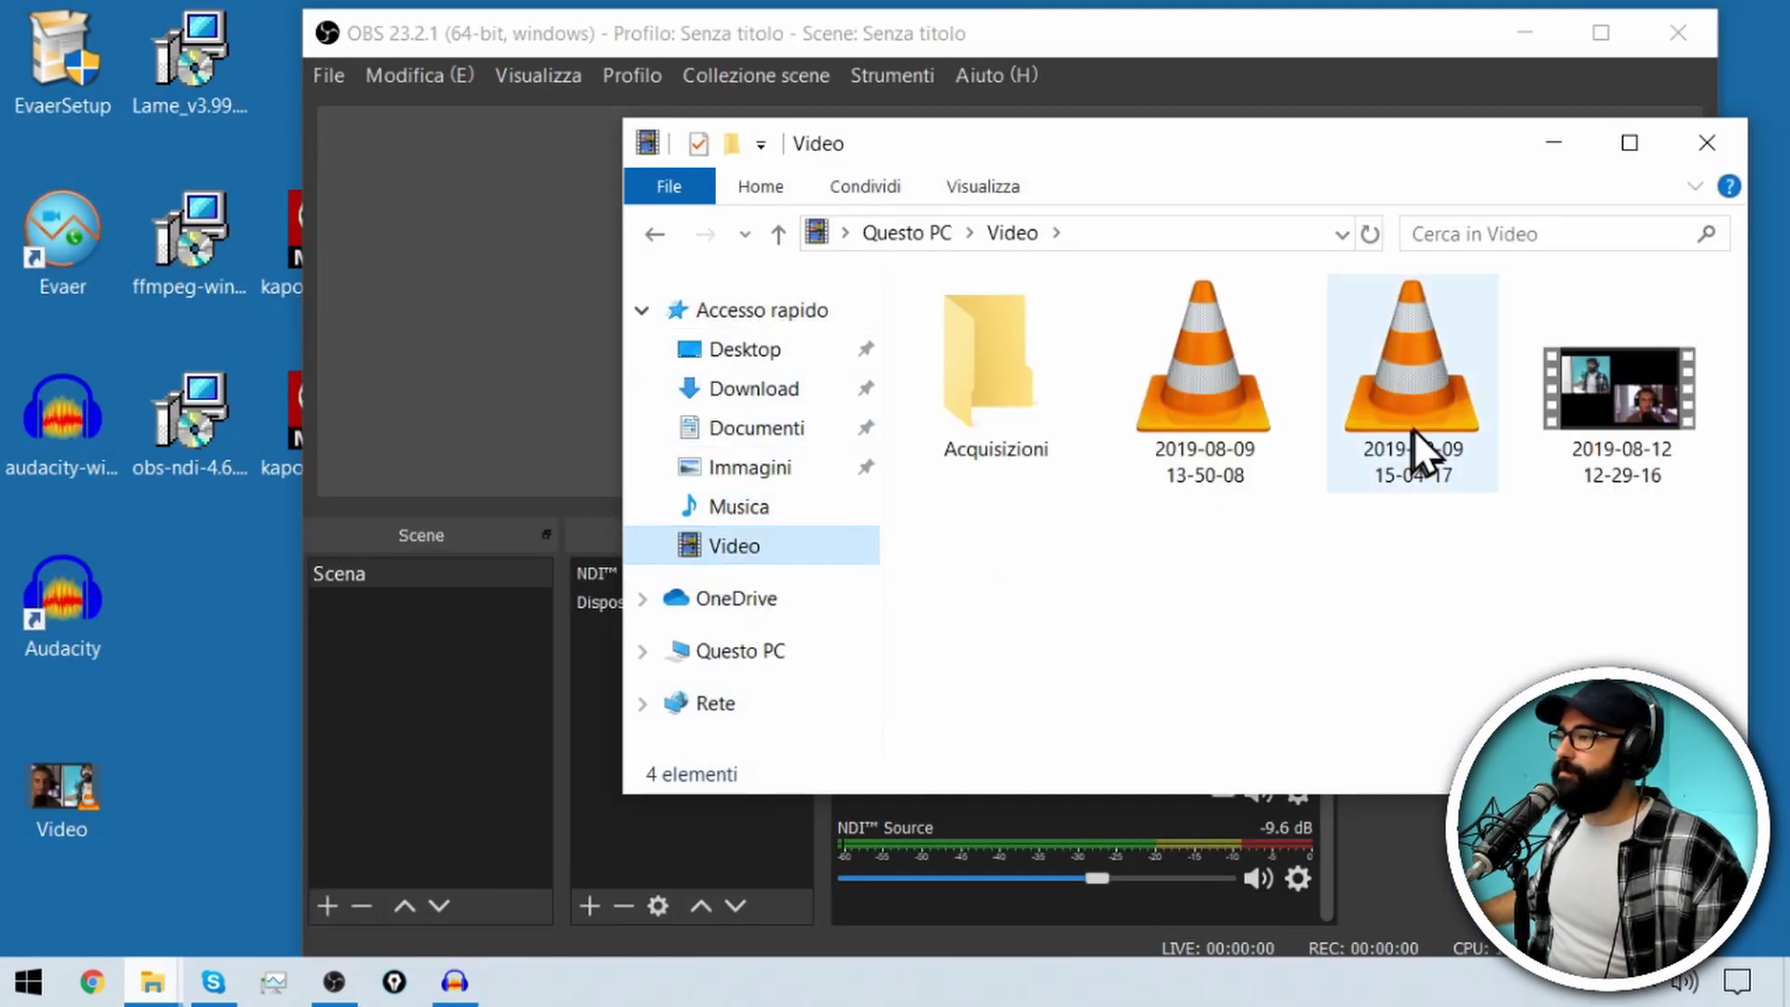
left_click(1598, 388)
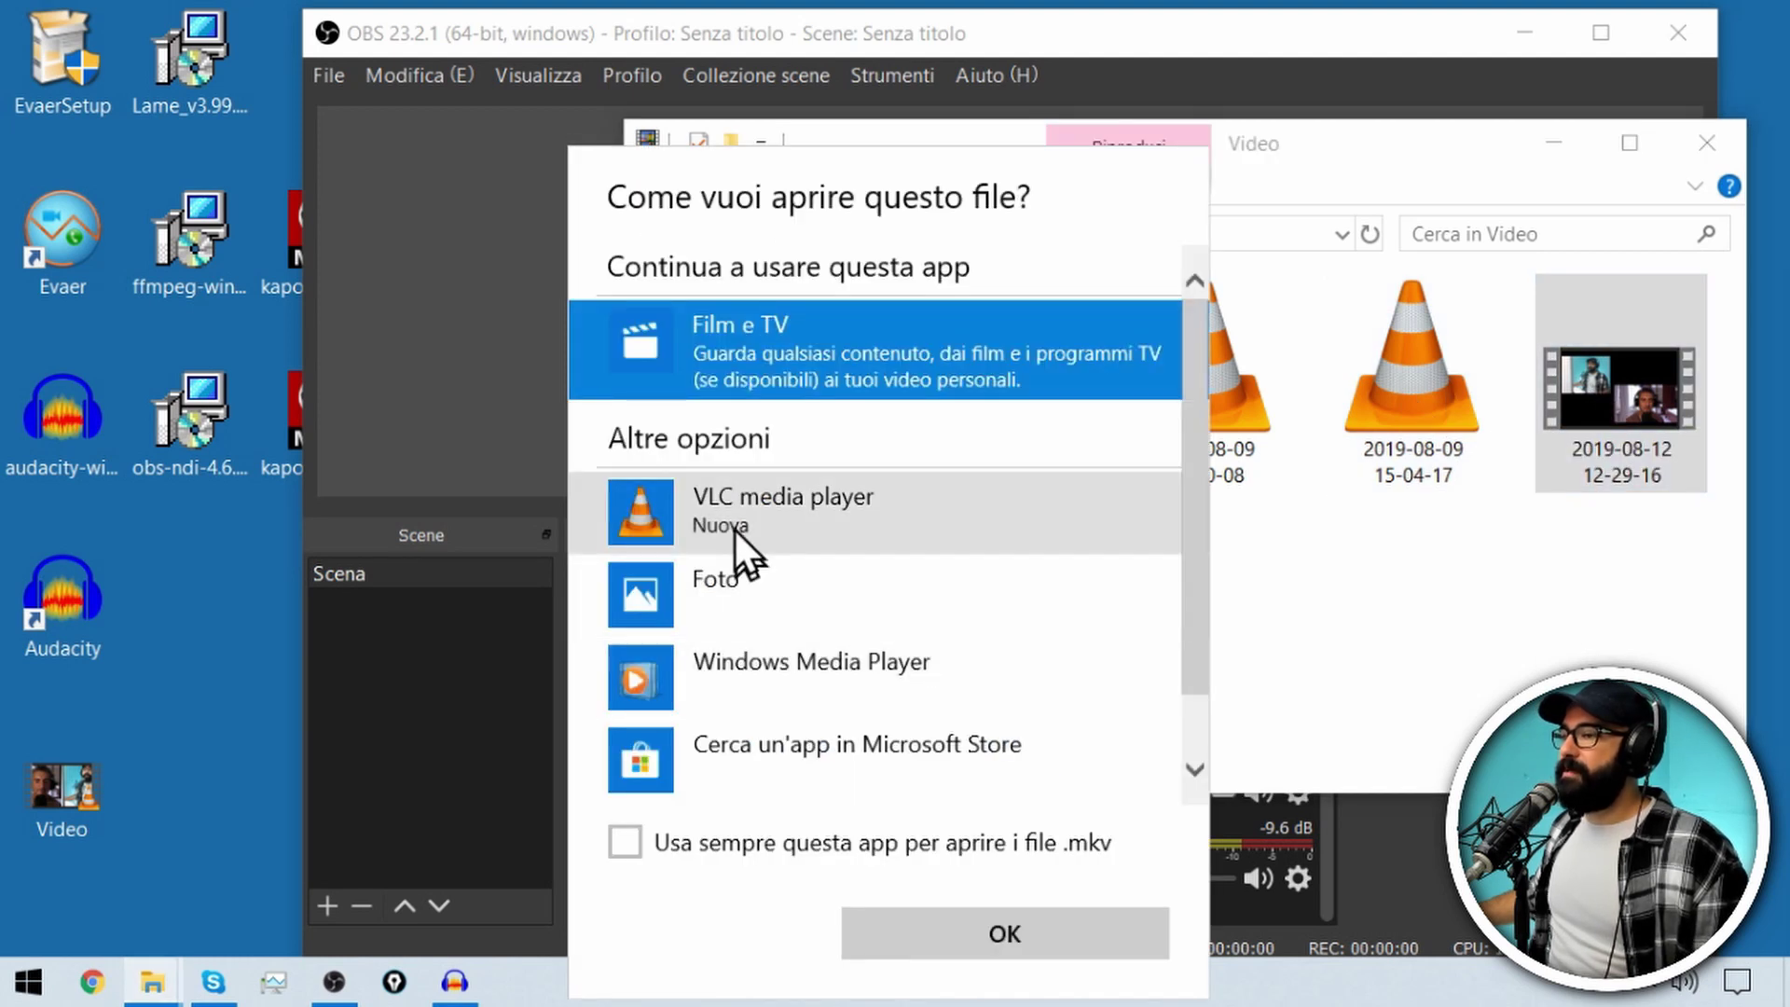
left_click(735, 523)
left_click(743, 844)
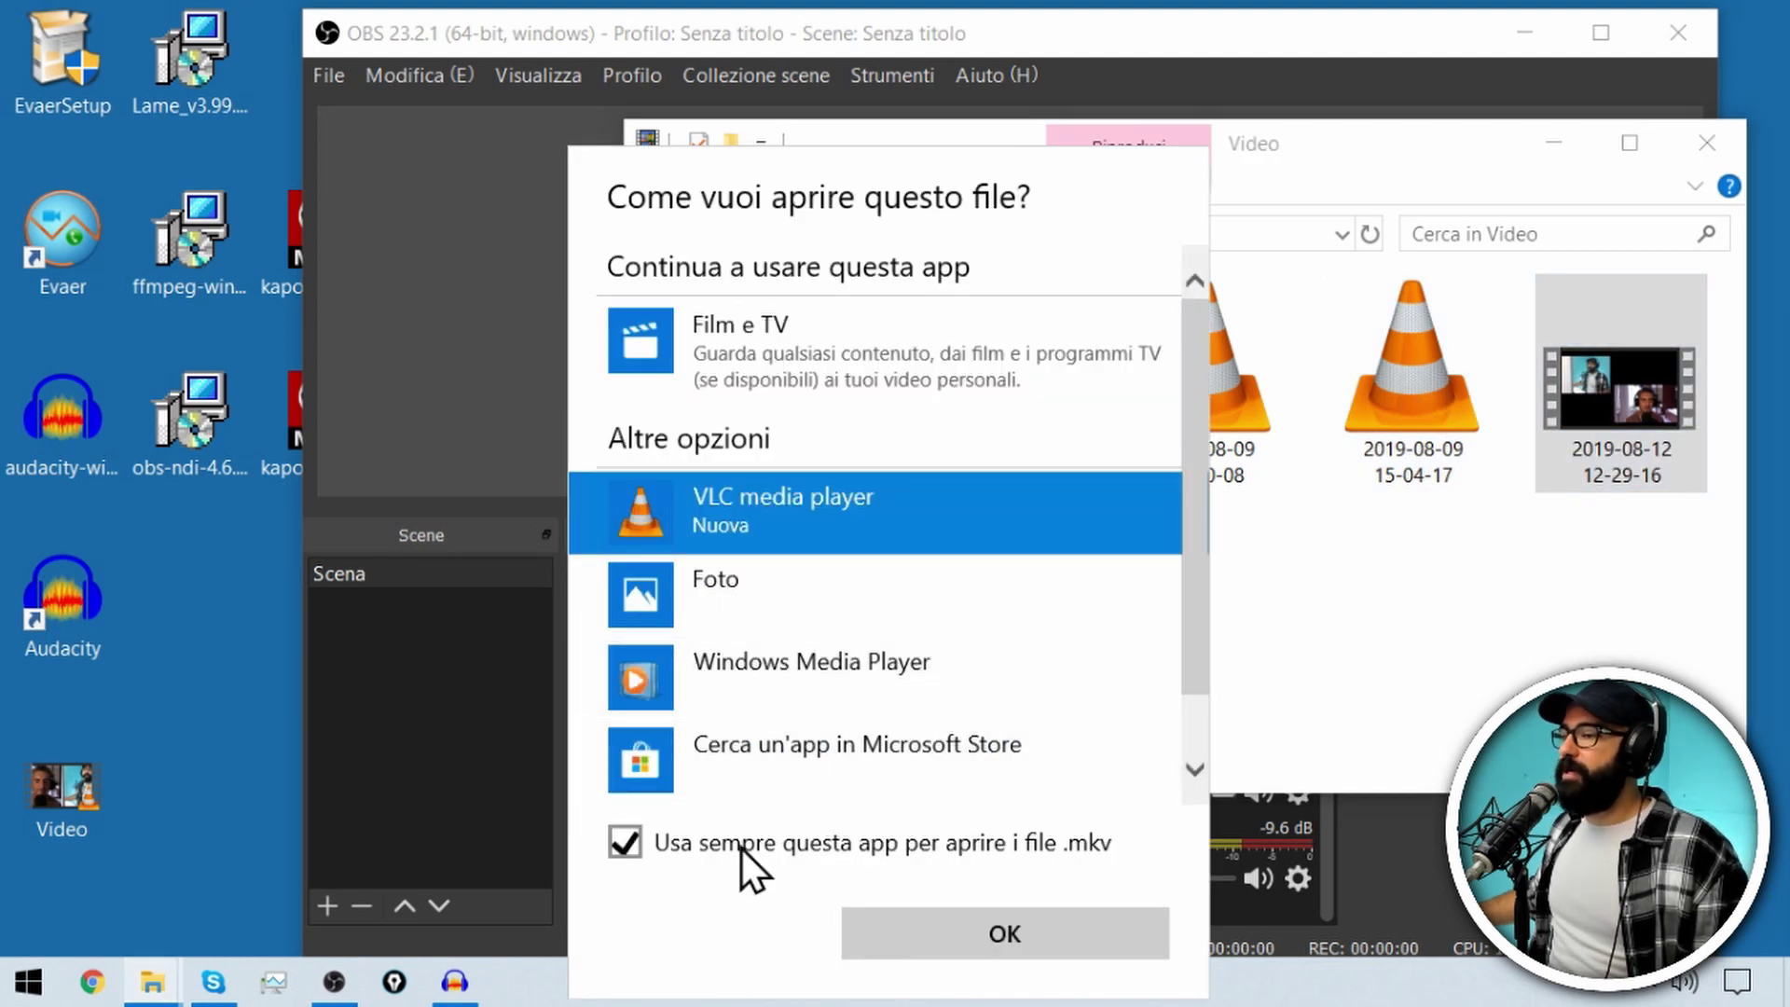
left_click(920, 932)
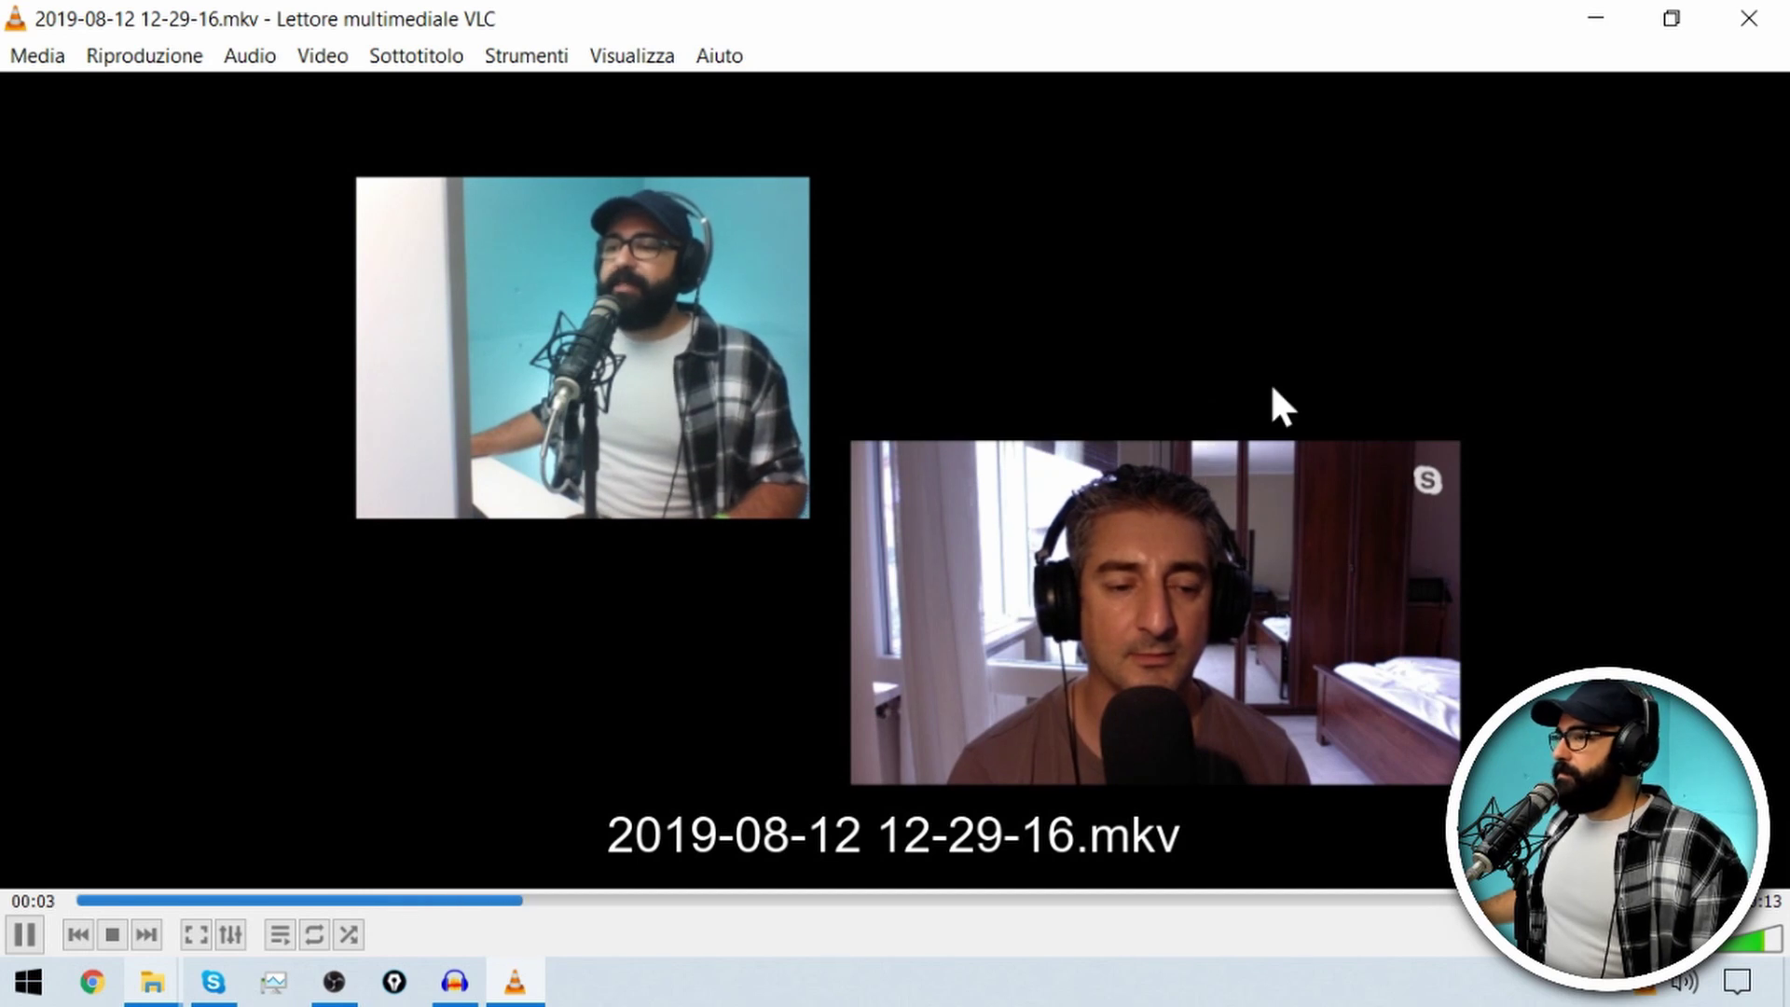
left_click(1748, 25)
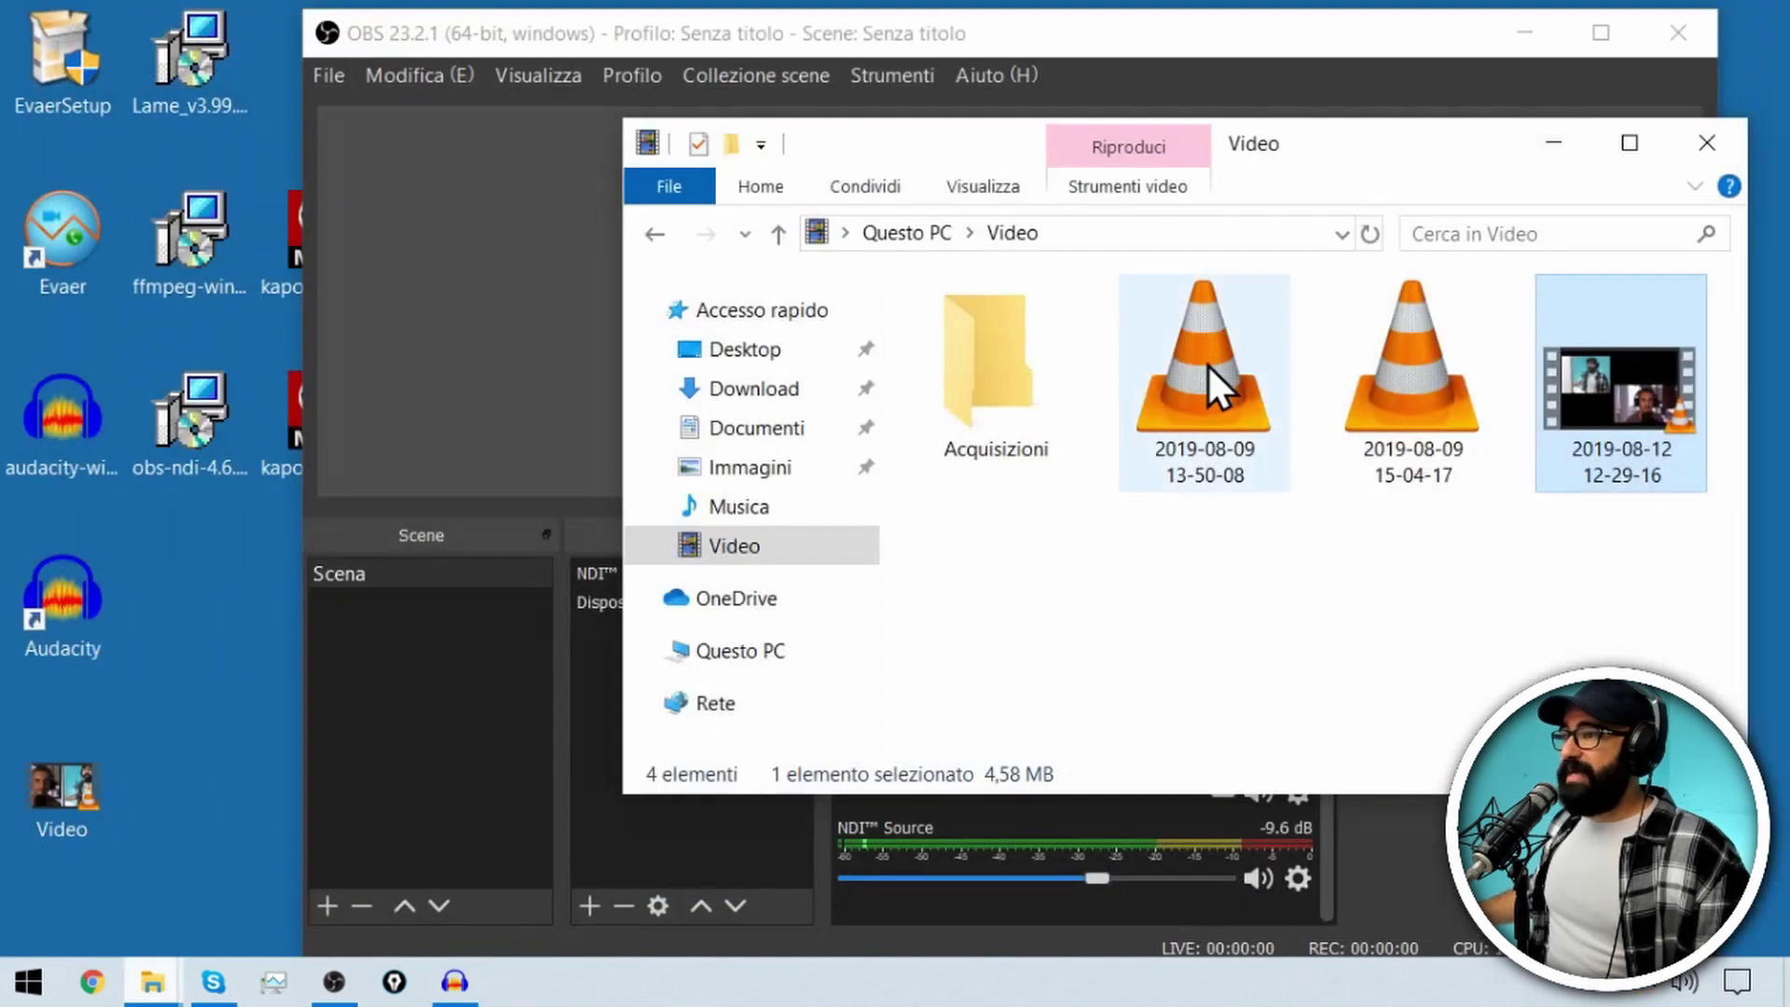
- Switch to Audacity and remove both existing kapogeek recording tracks from the project
mouse_move(375, 990)
left_click(453, 981)
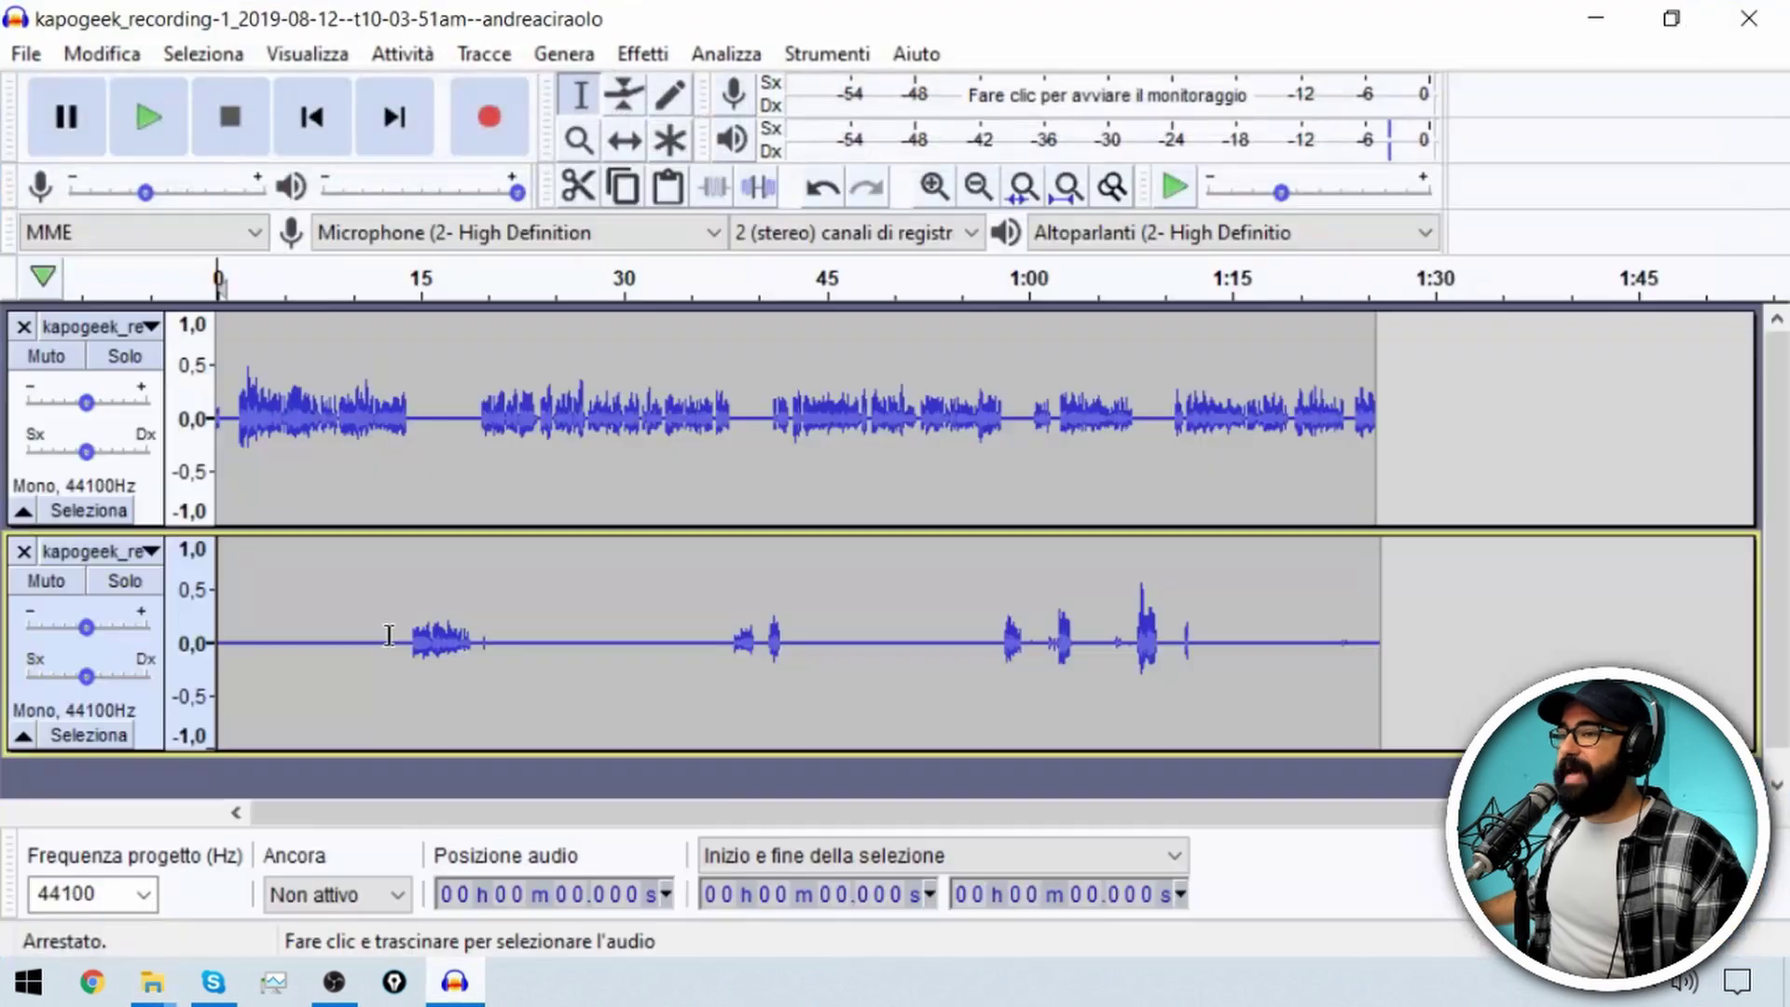
left_click(25, 327)
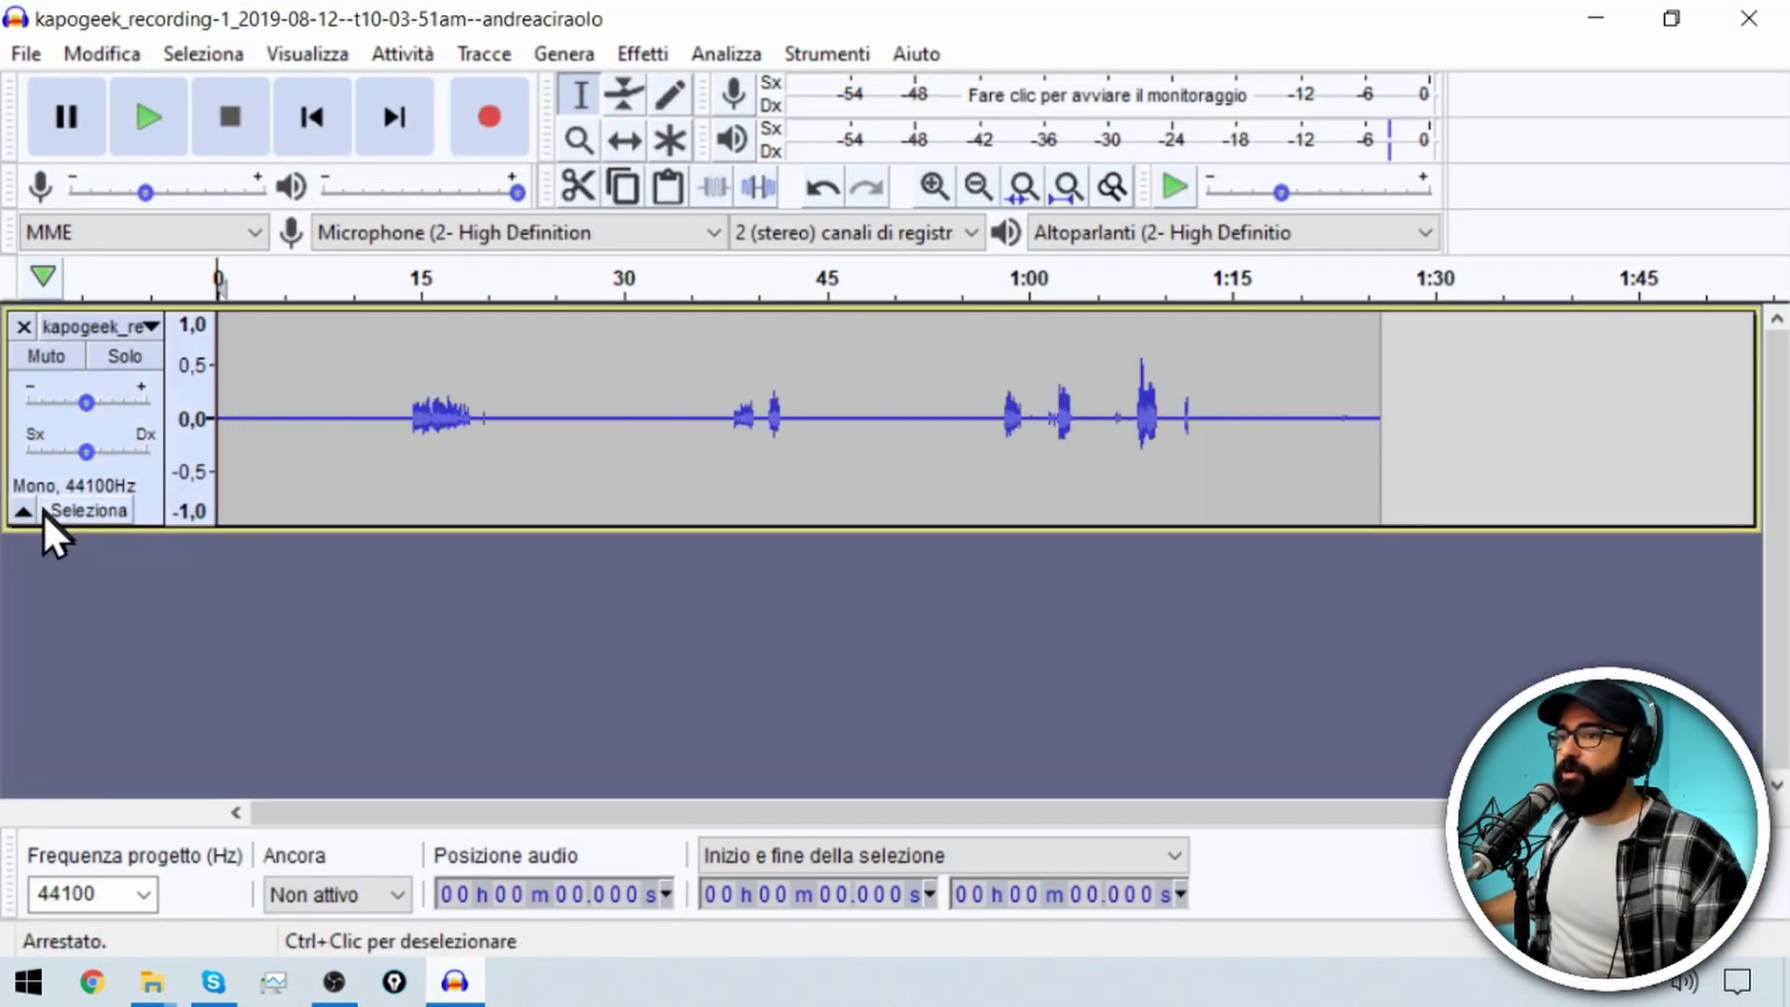
left_click(22, 323)
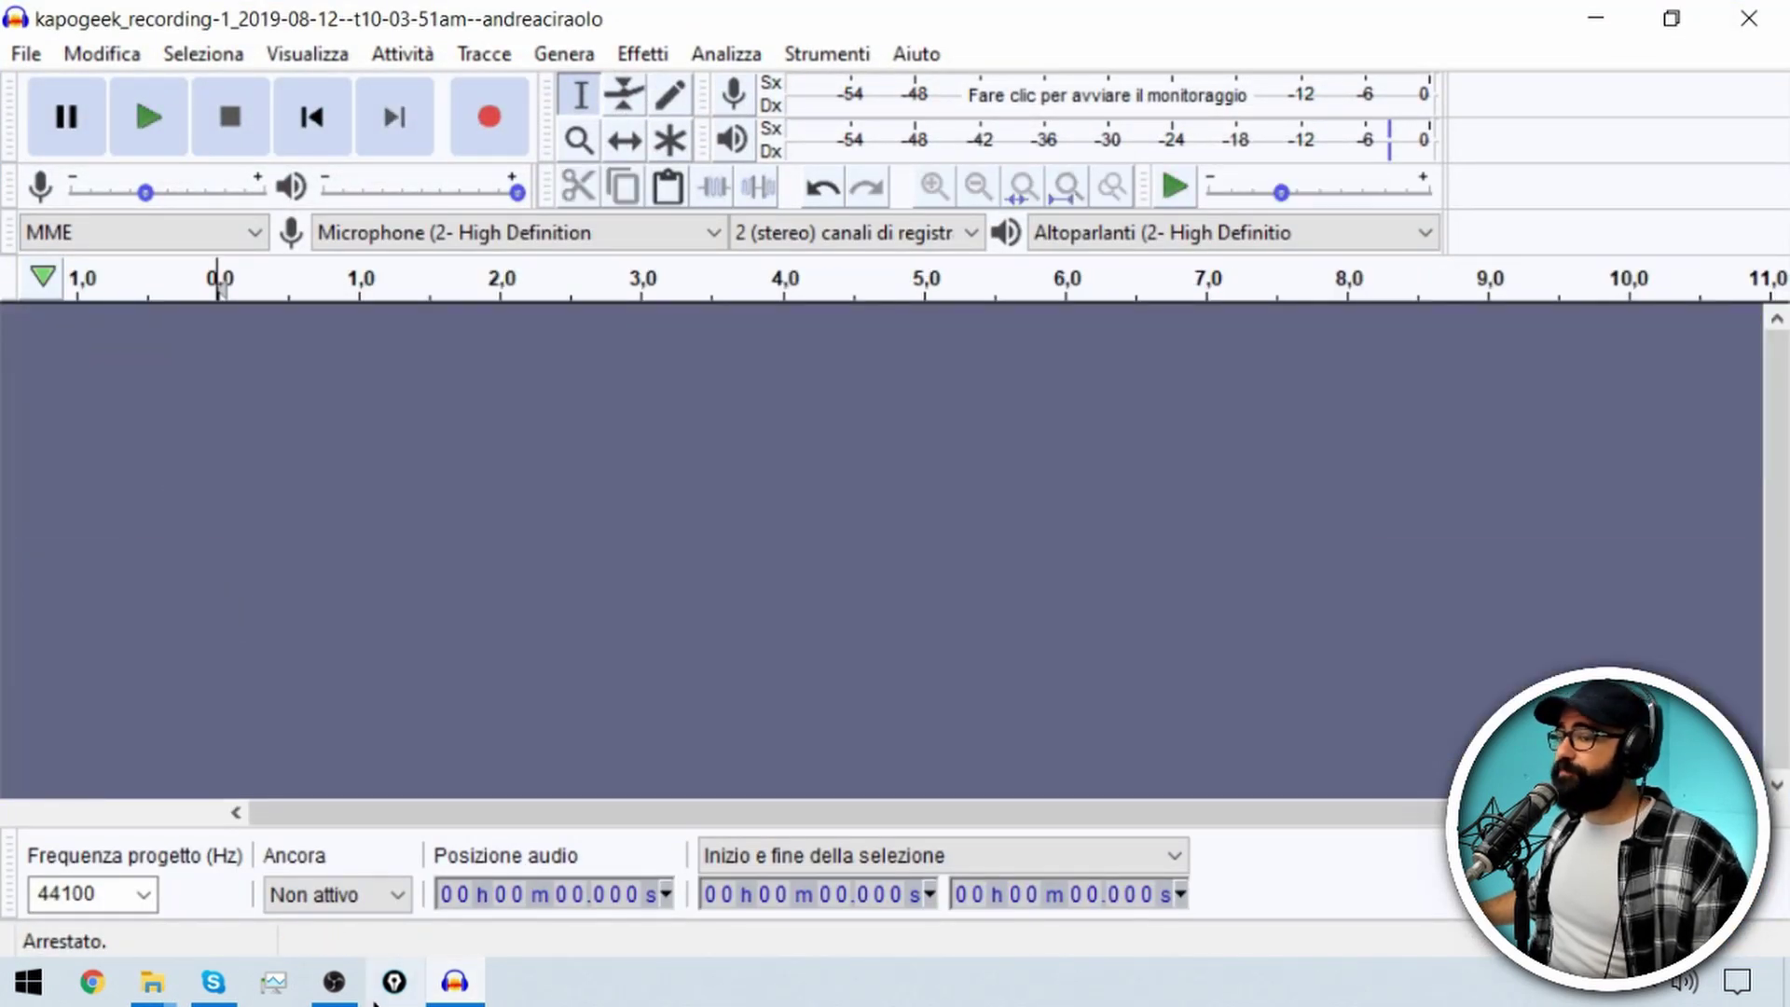
mouse_move(170, 999)
left_click(355, 895)
left_click_drag(1630, 394, 438, 496)
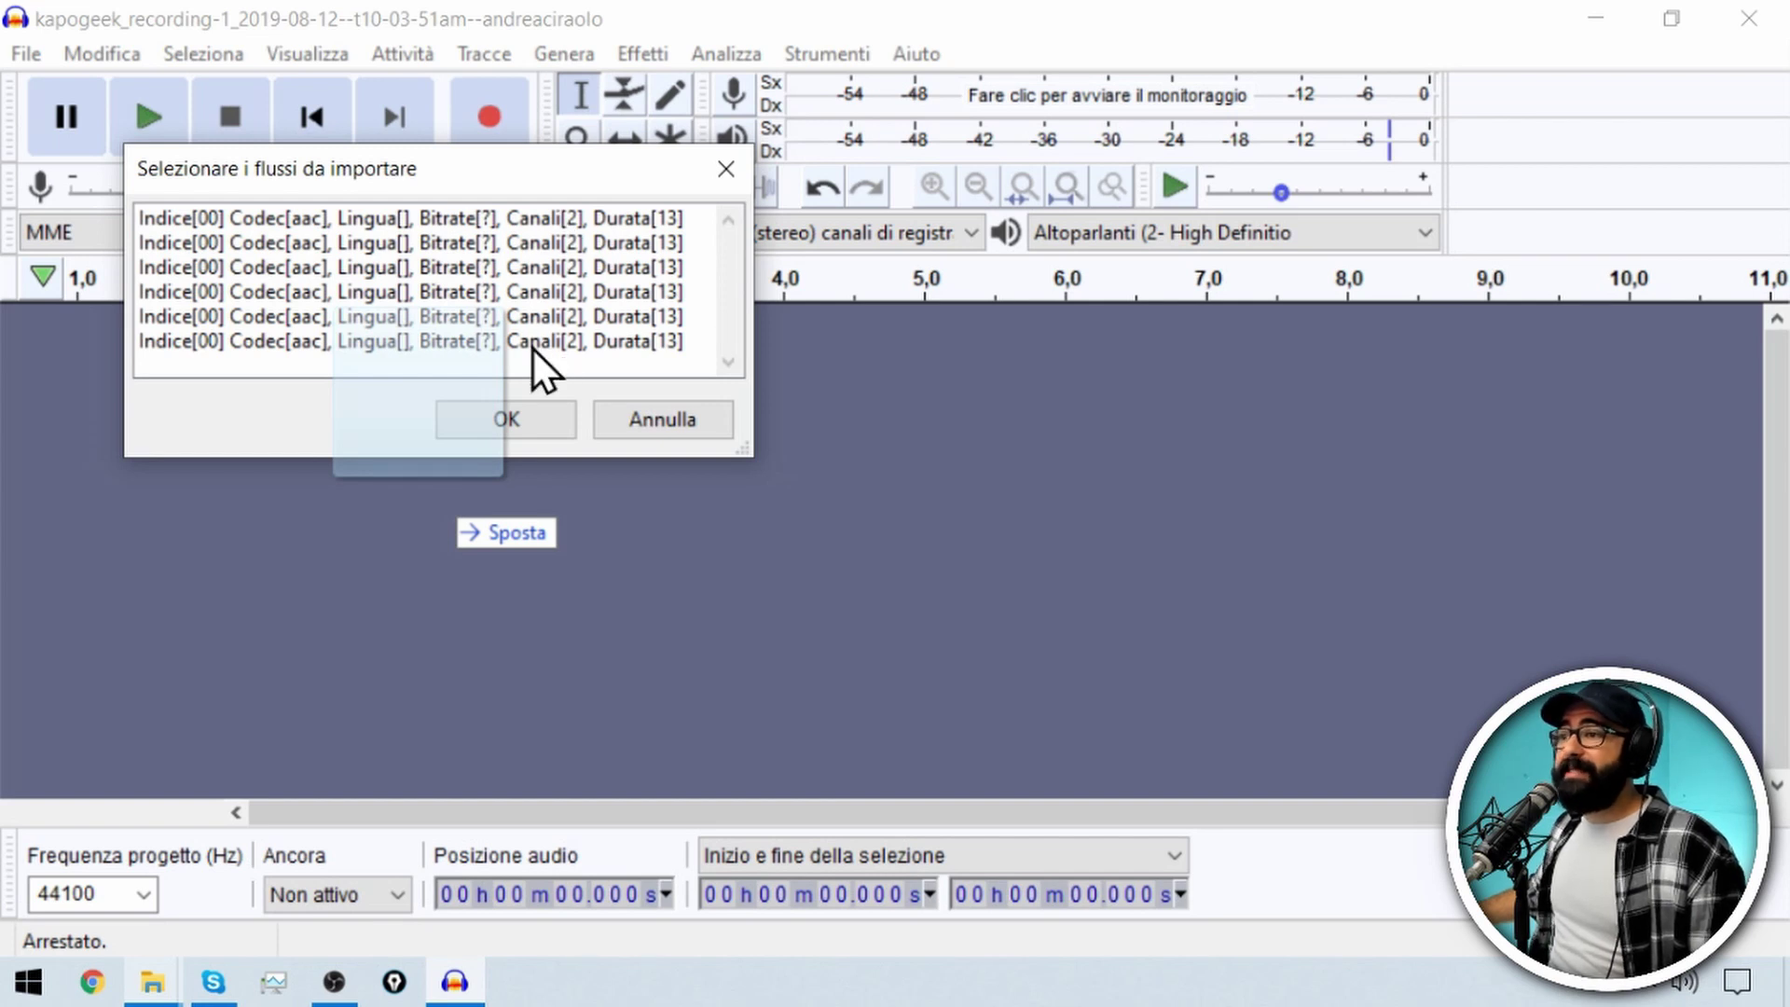
left_click(535, 227)
key("shift")
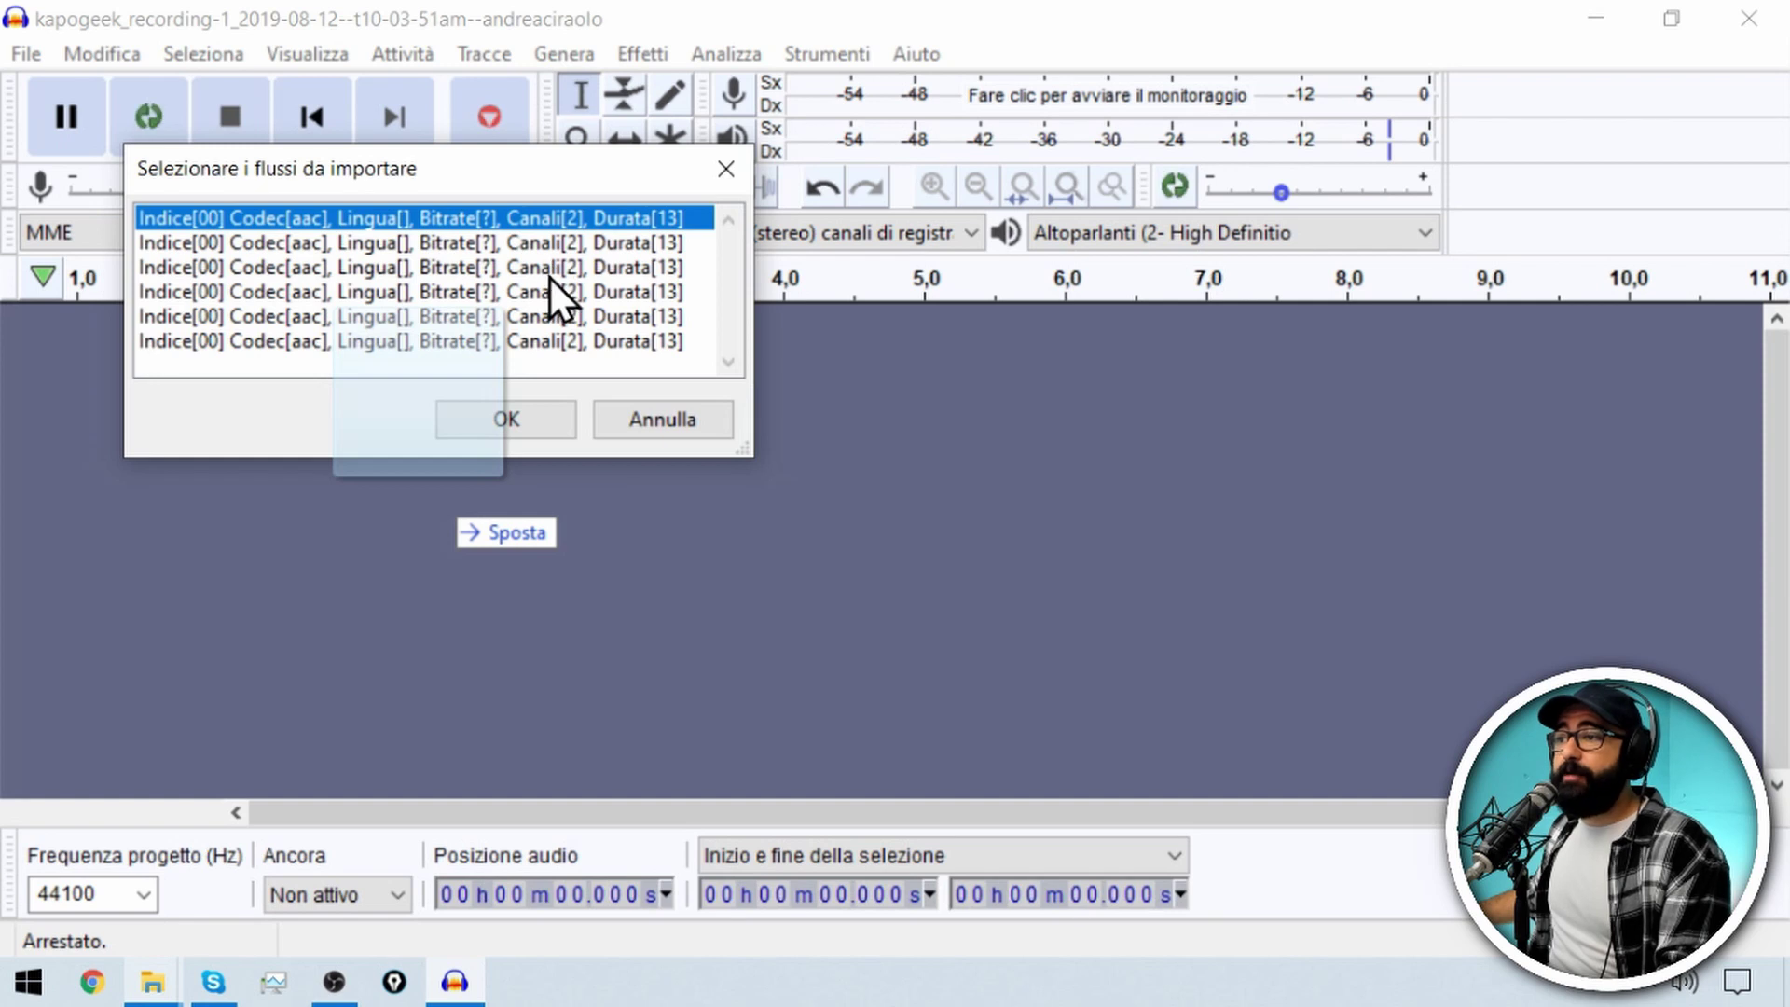
left_click(550, 268, "shift")
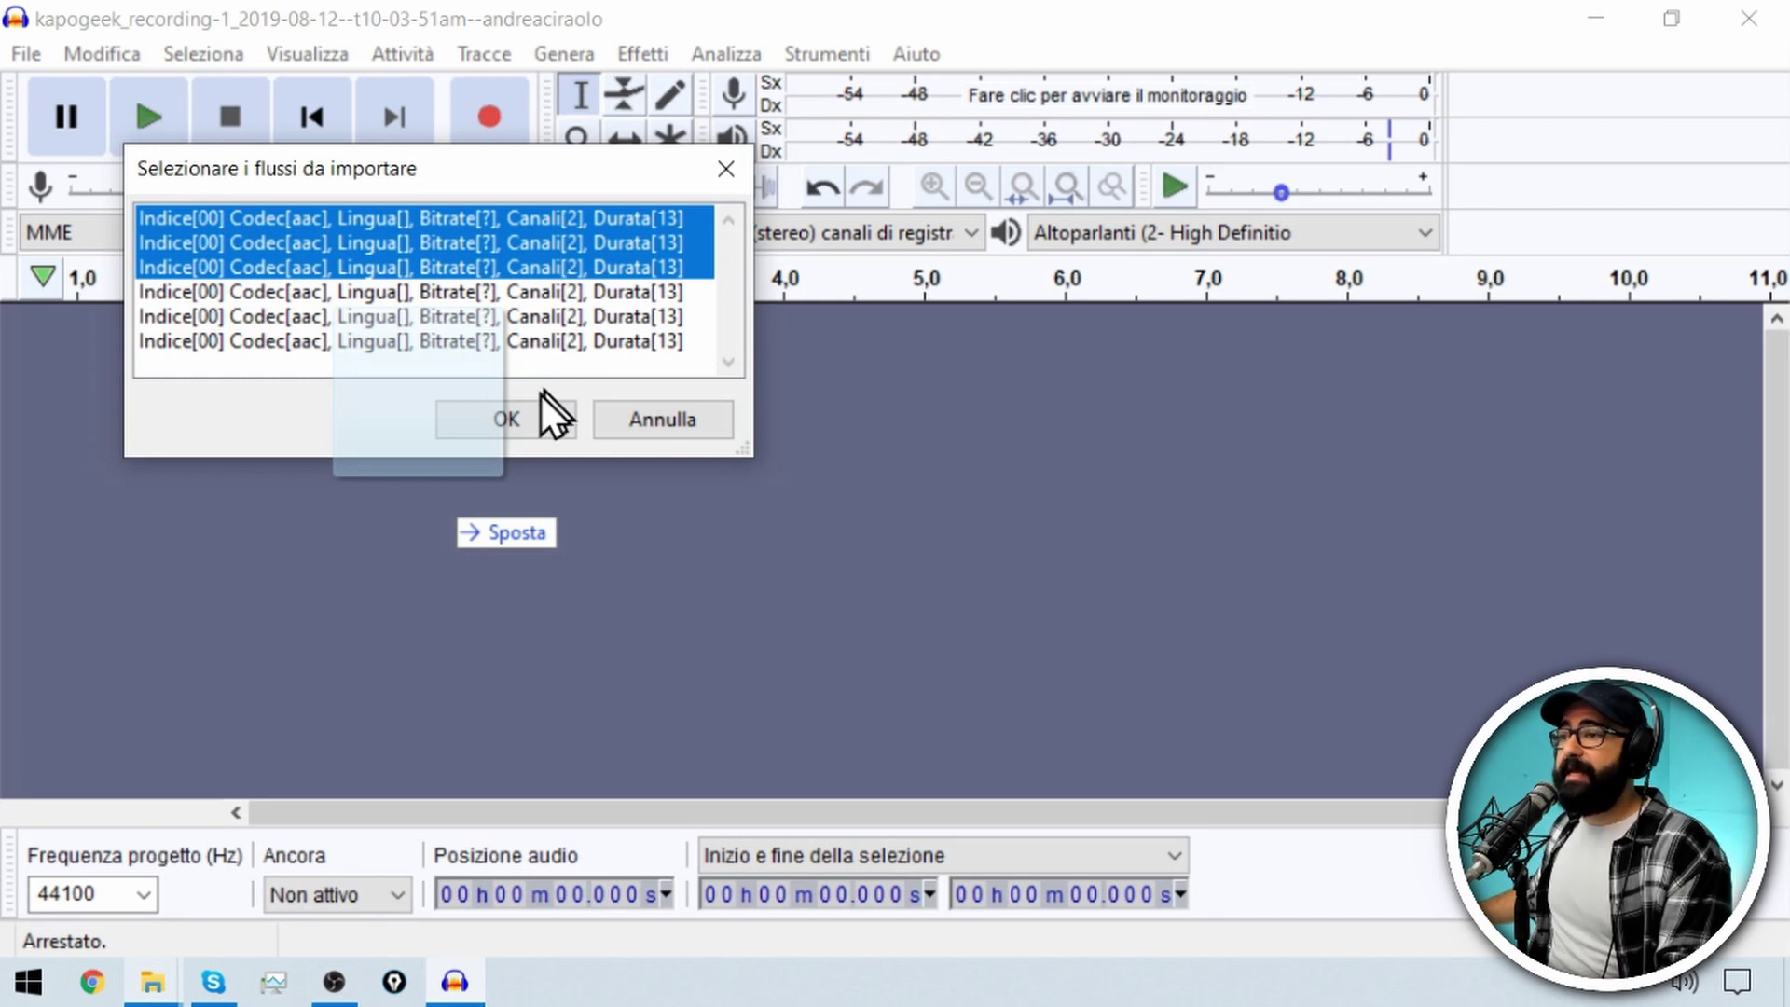
left_click(535, 425)
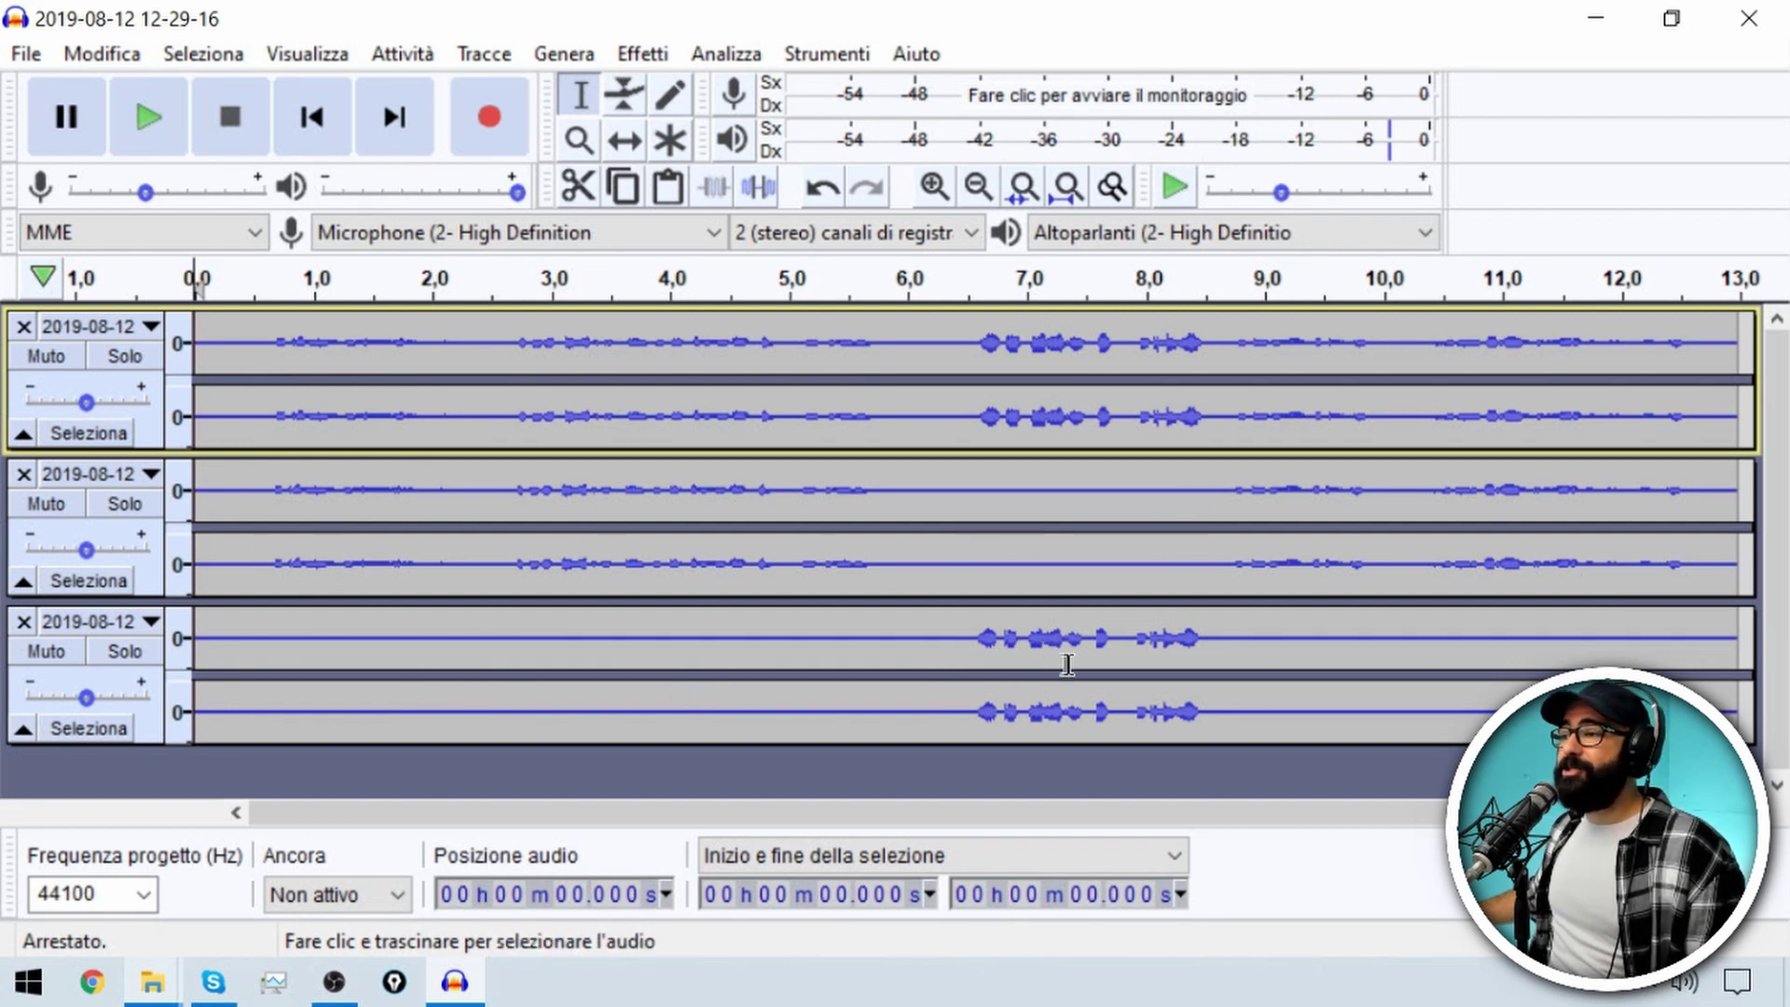
left_click(23, 326)
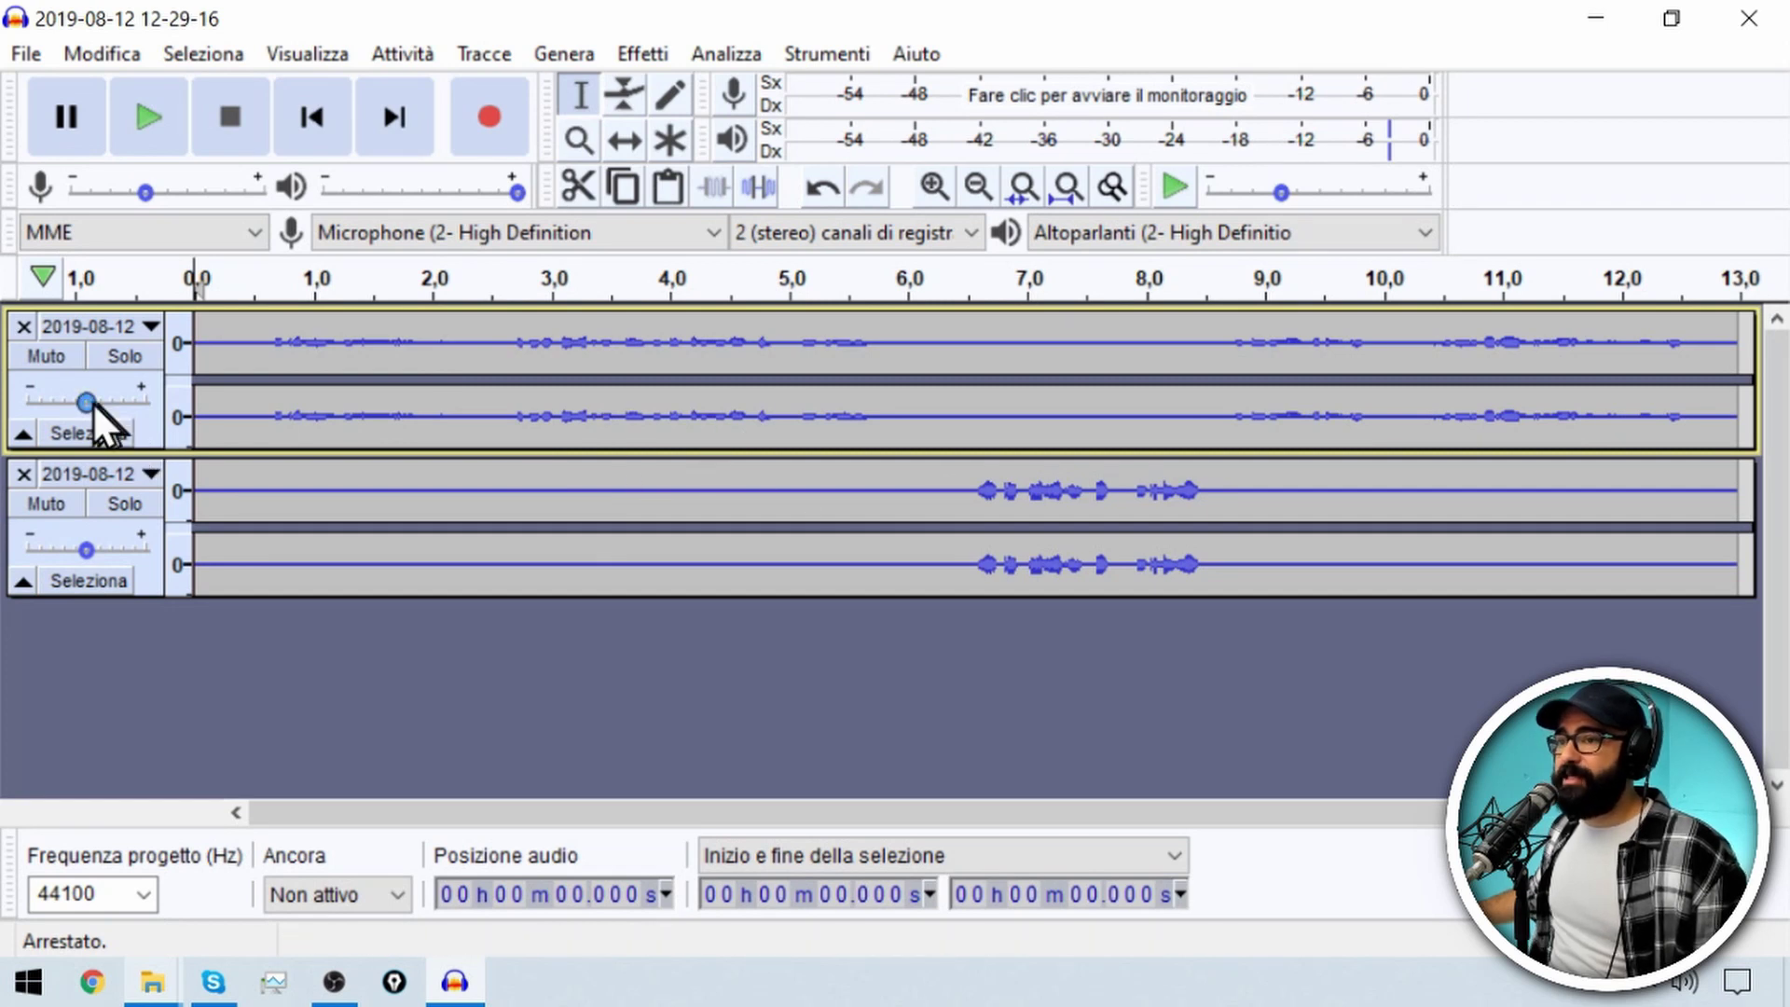
- Raise the gain of the upper 2019-08-12 track slightly, play both tracks from the start to check the balance, and stop playback
mouse_move(91, 404)
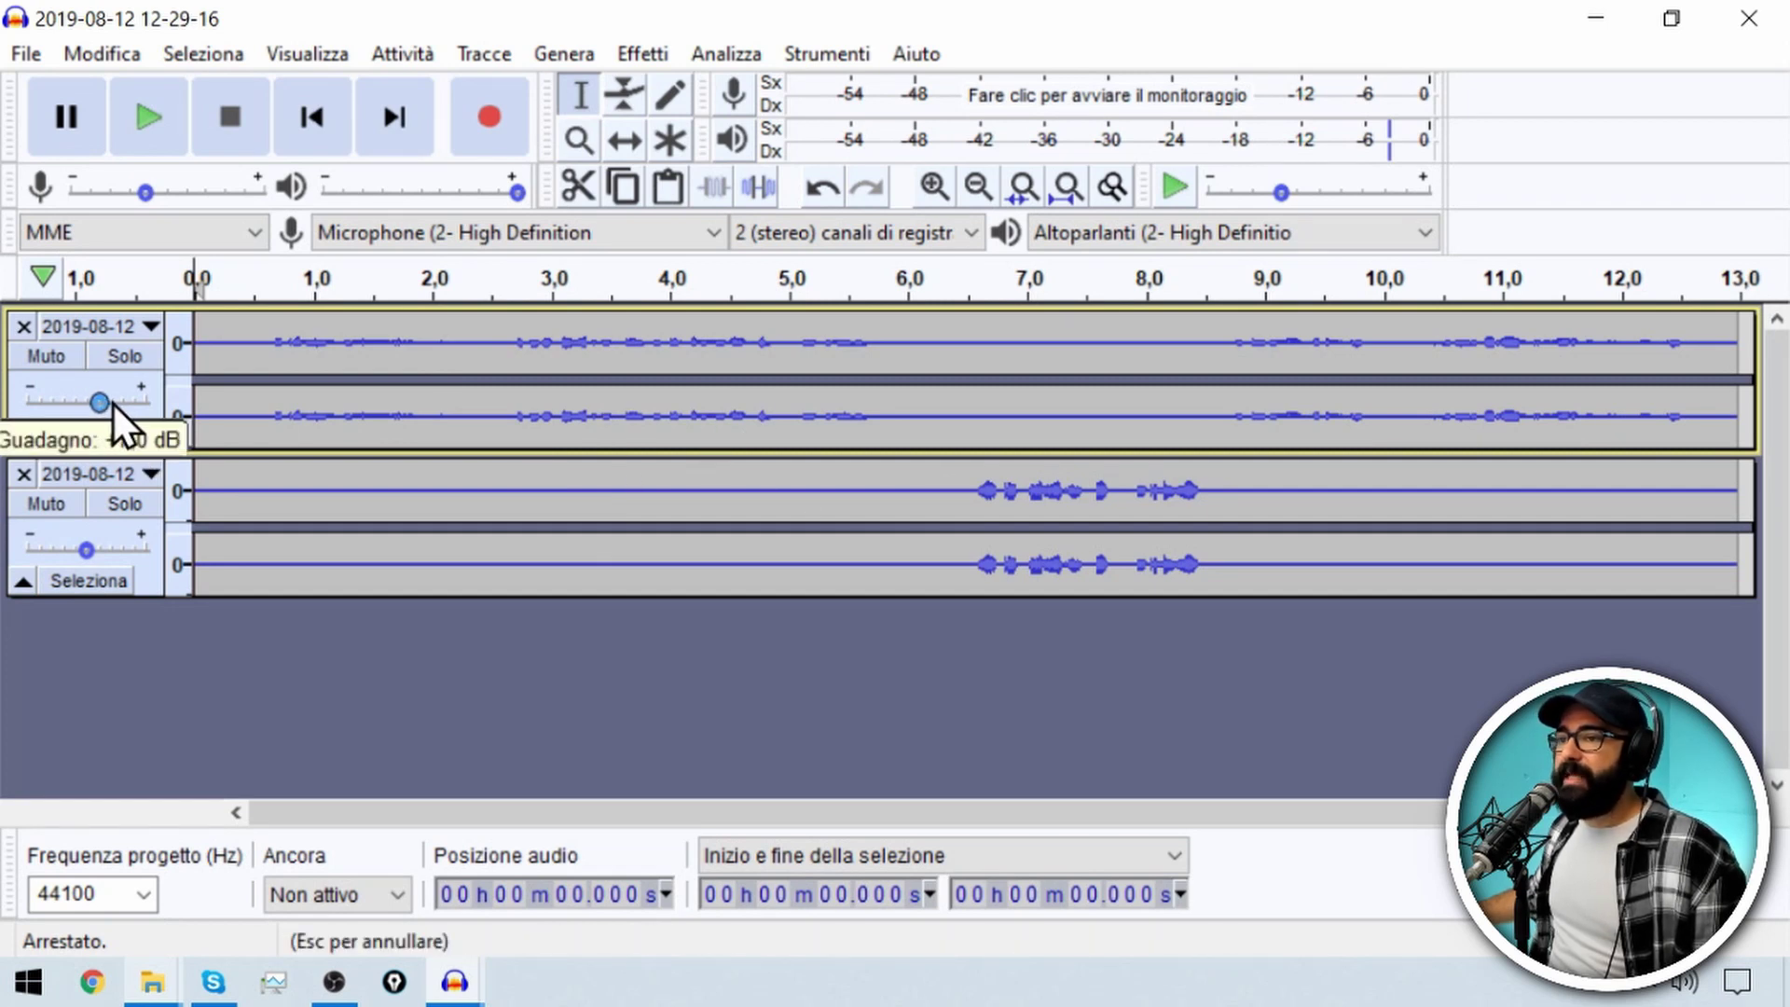
left_click(175, 101)
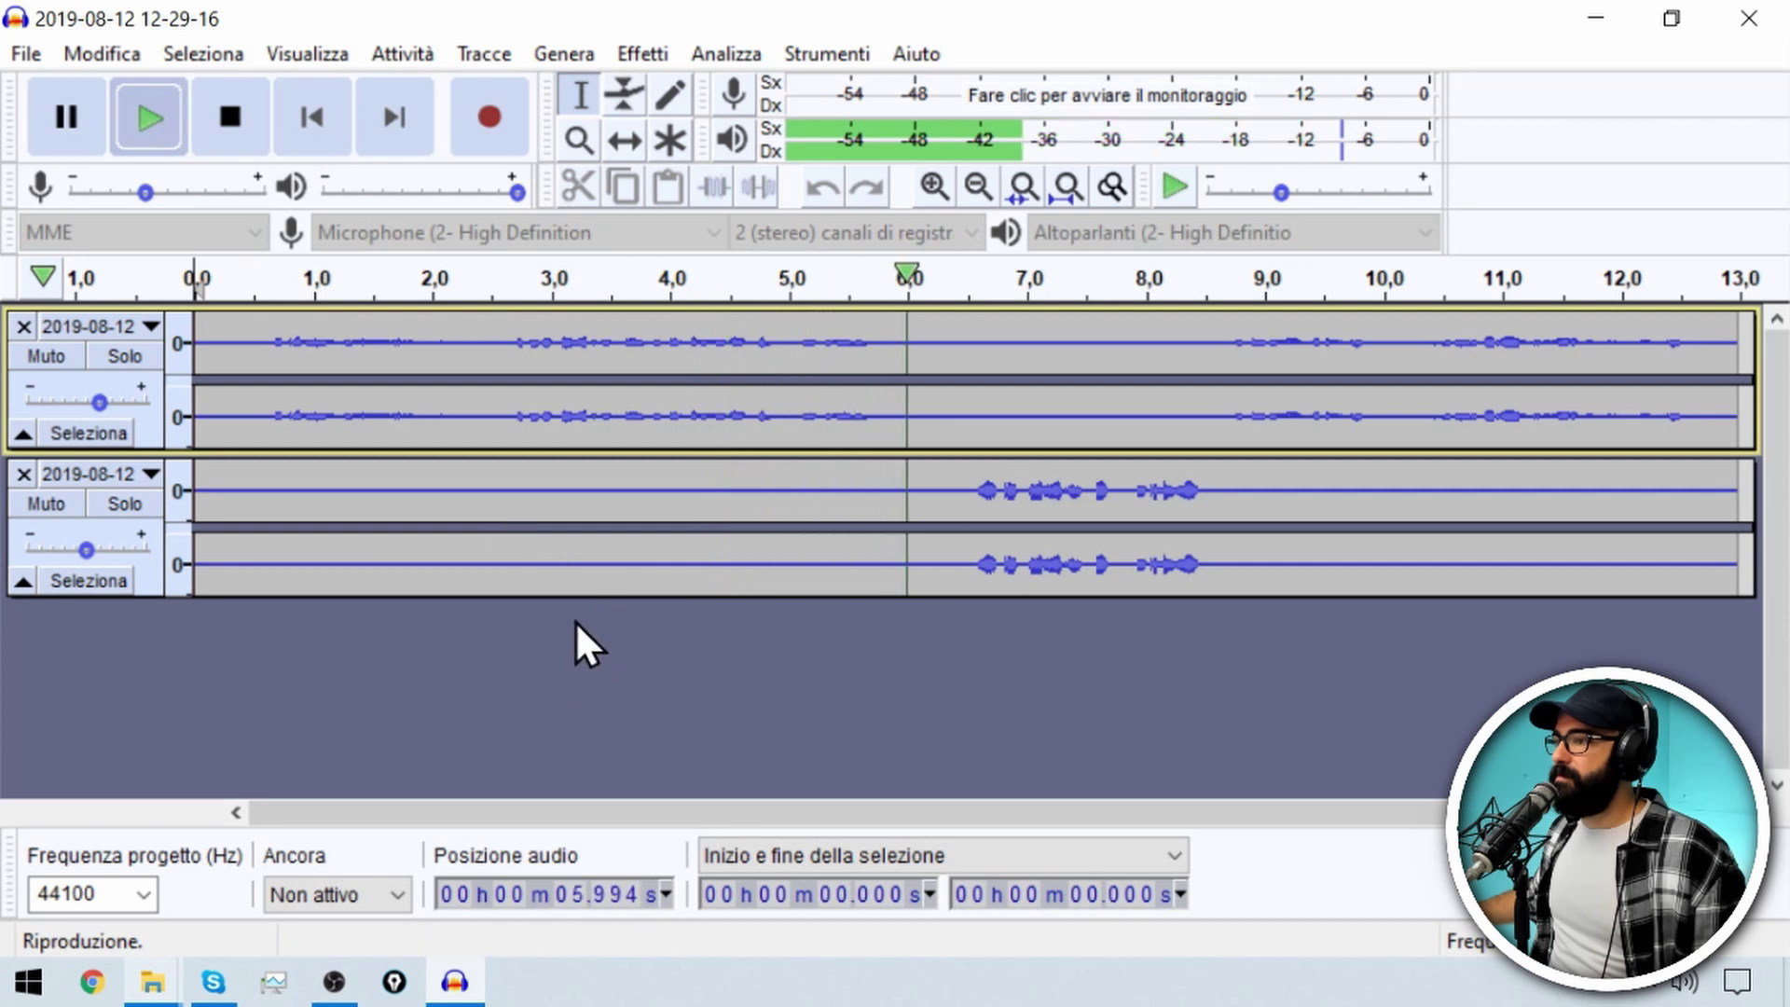
left_click(230, 137)
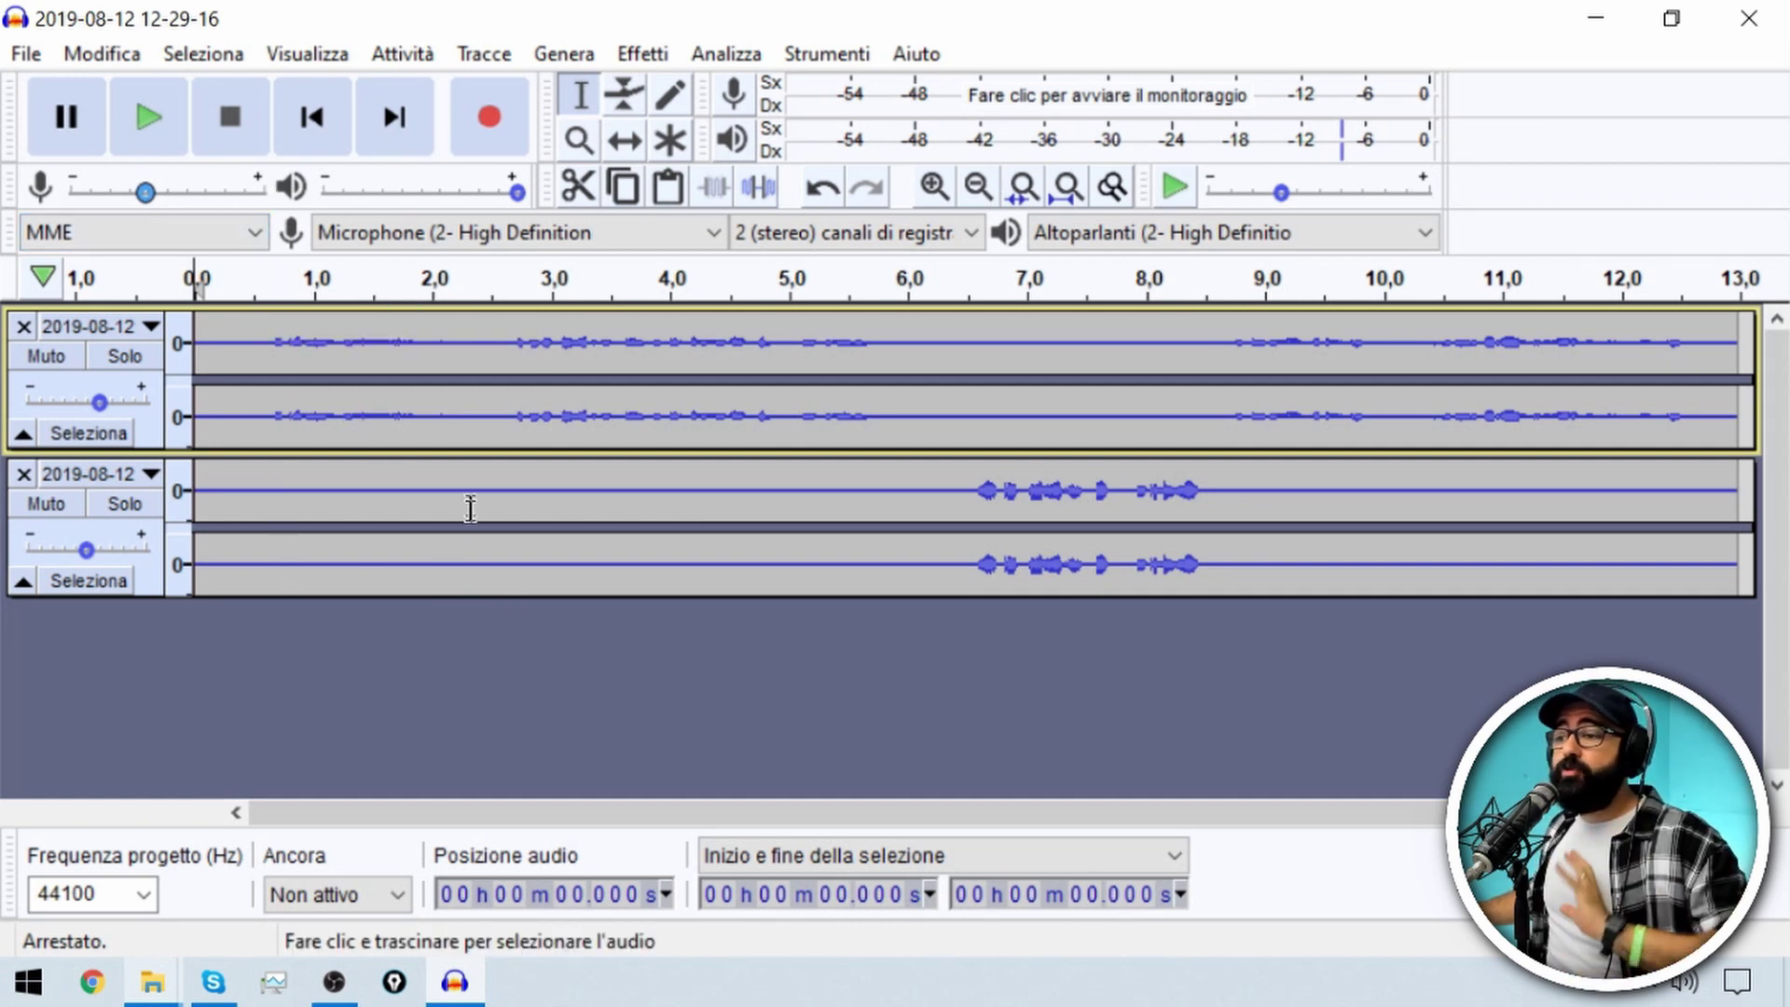
- View the export options available for the project's separate audio tracks, without exporting anything
left_click(28, 56)
mouse_move(170, 300)
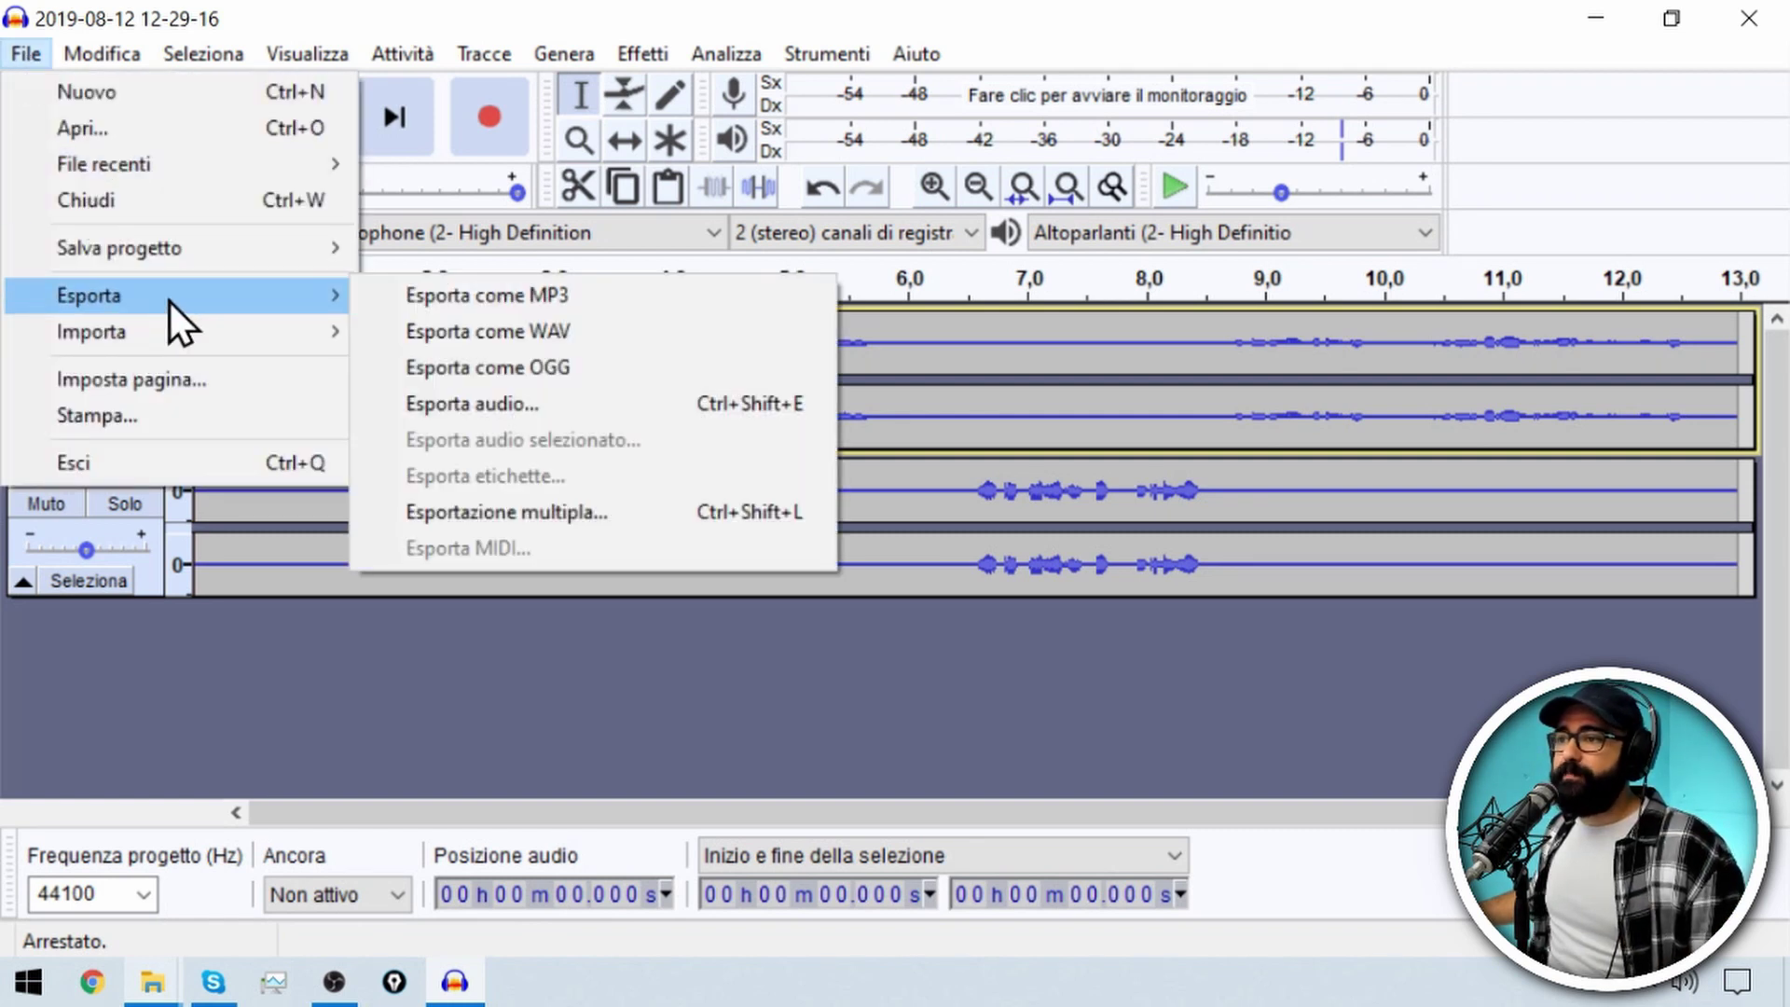
left_click(1559, 172)
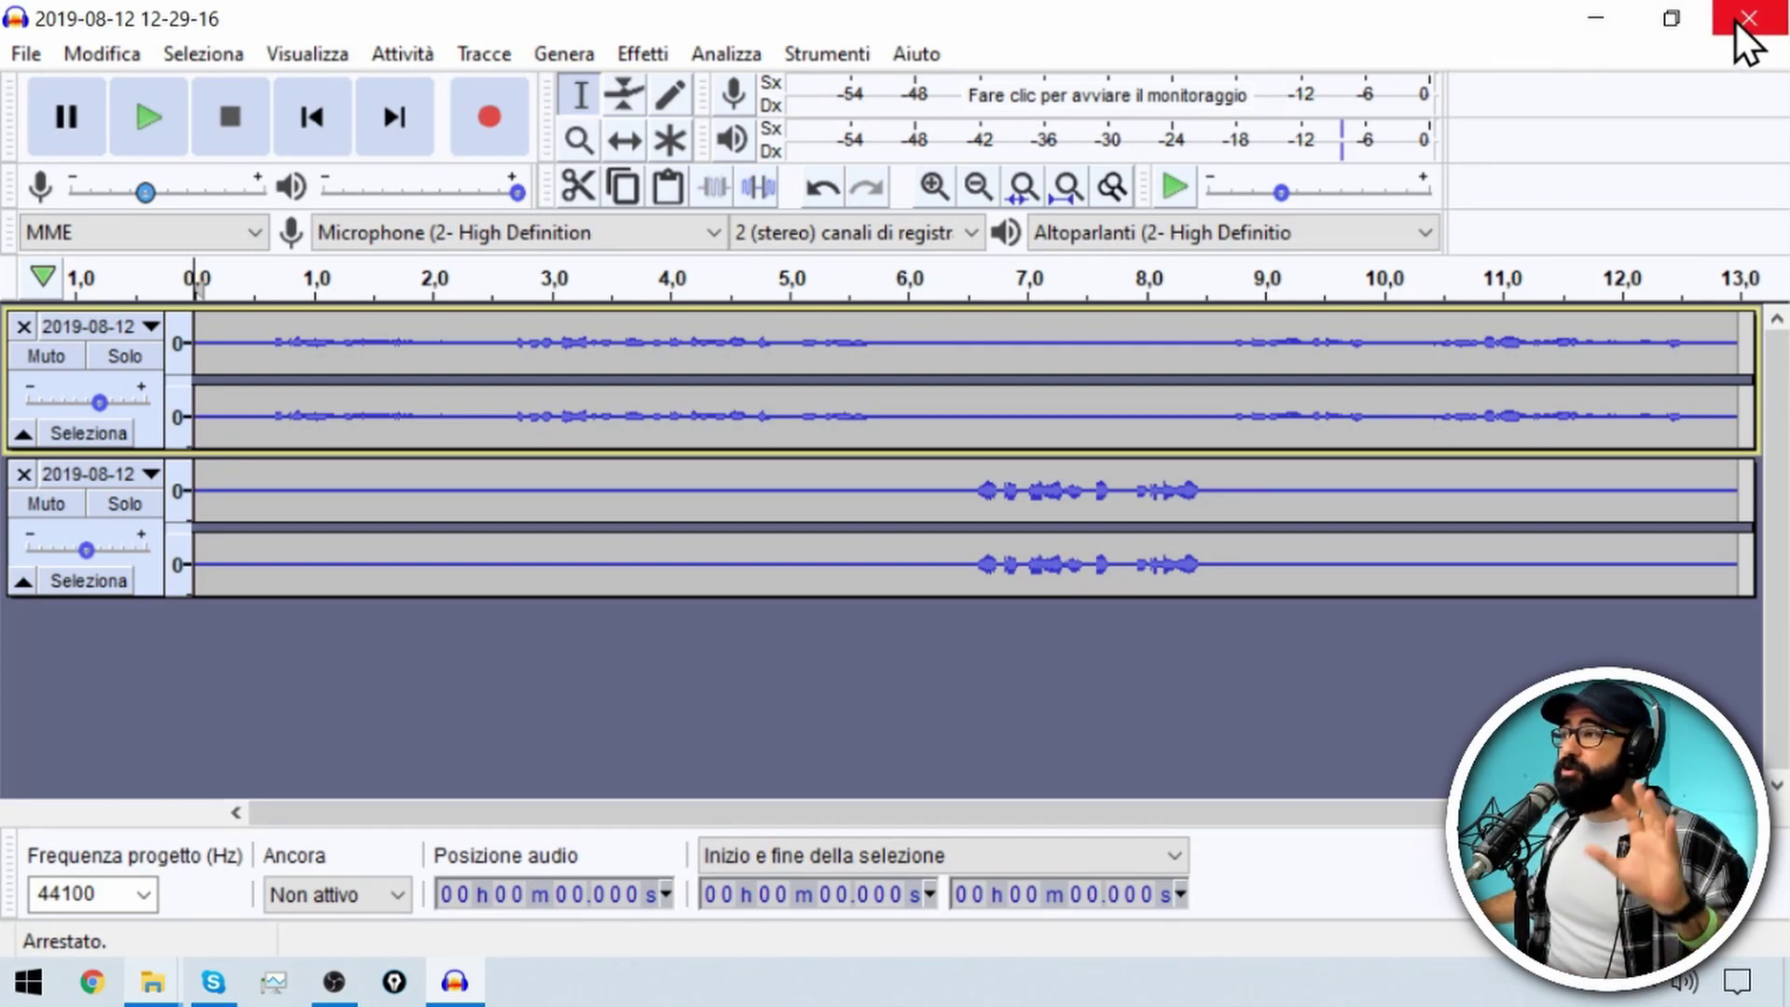
- Minimise the Audacity, Video folder and OBS windows, and bring the Skype call window back to the front
left_click(1618, 24)
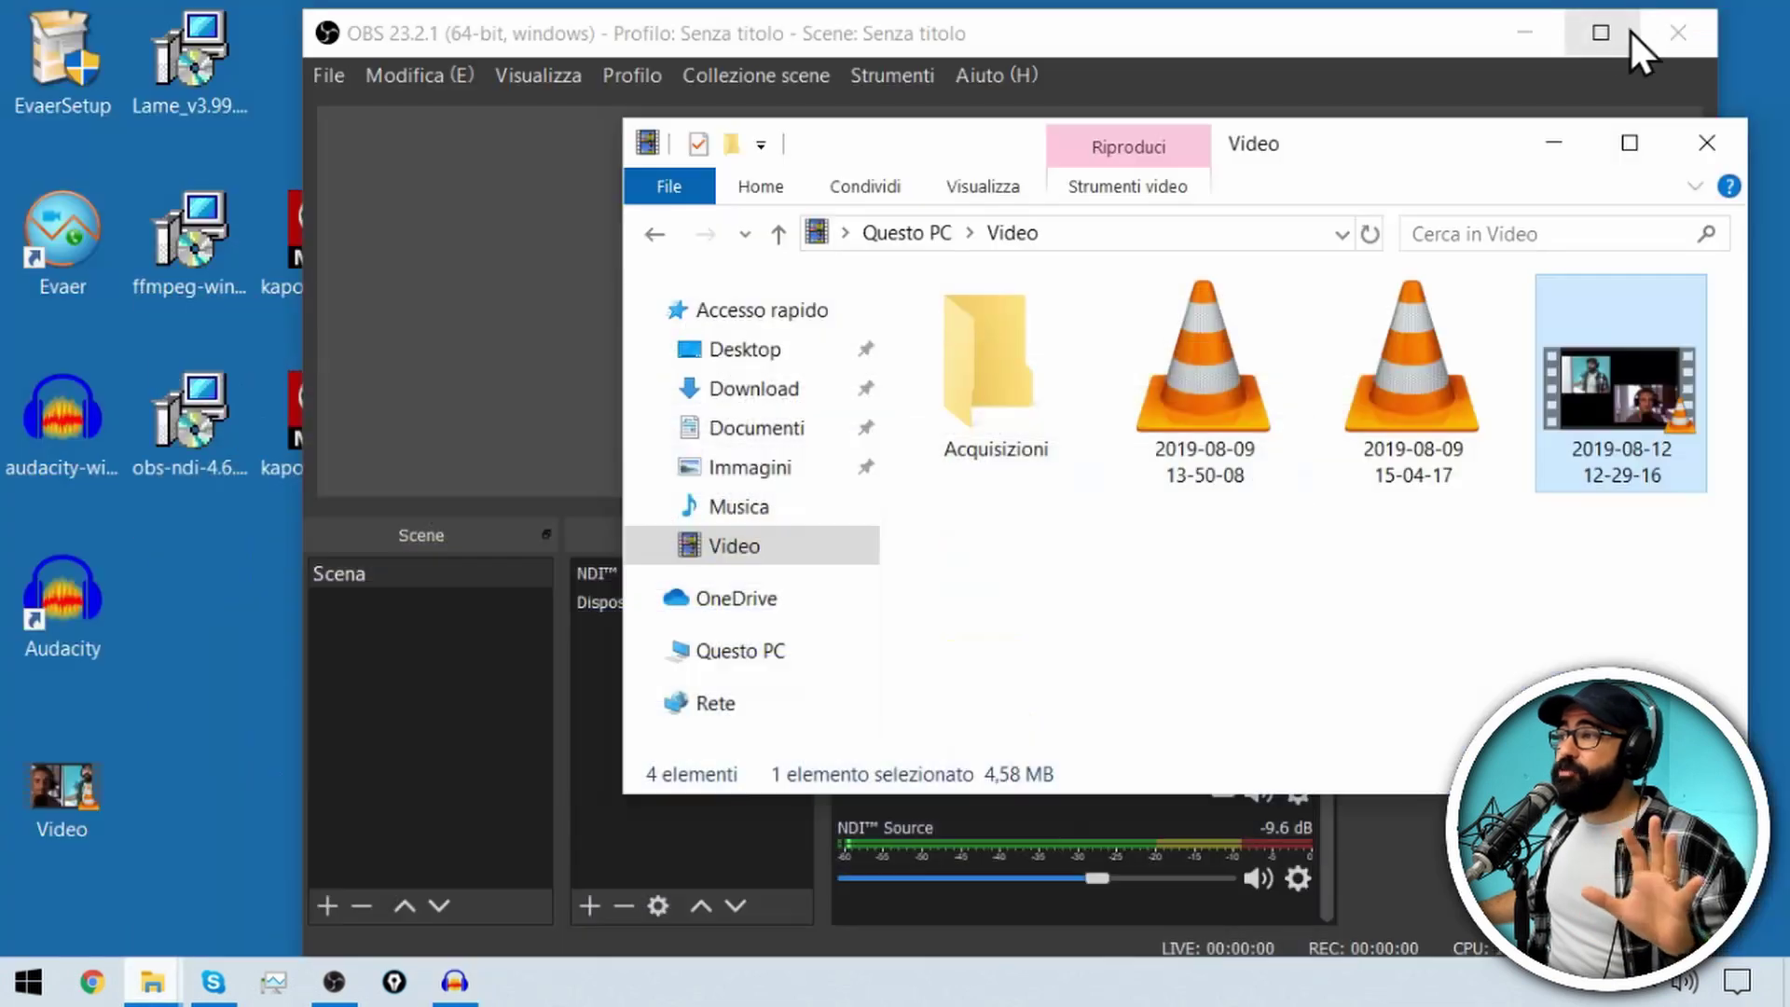
left_click(1565, 143)
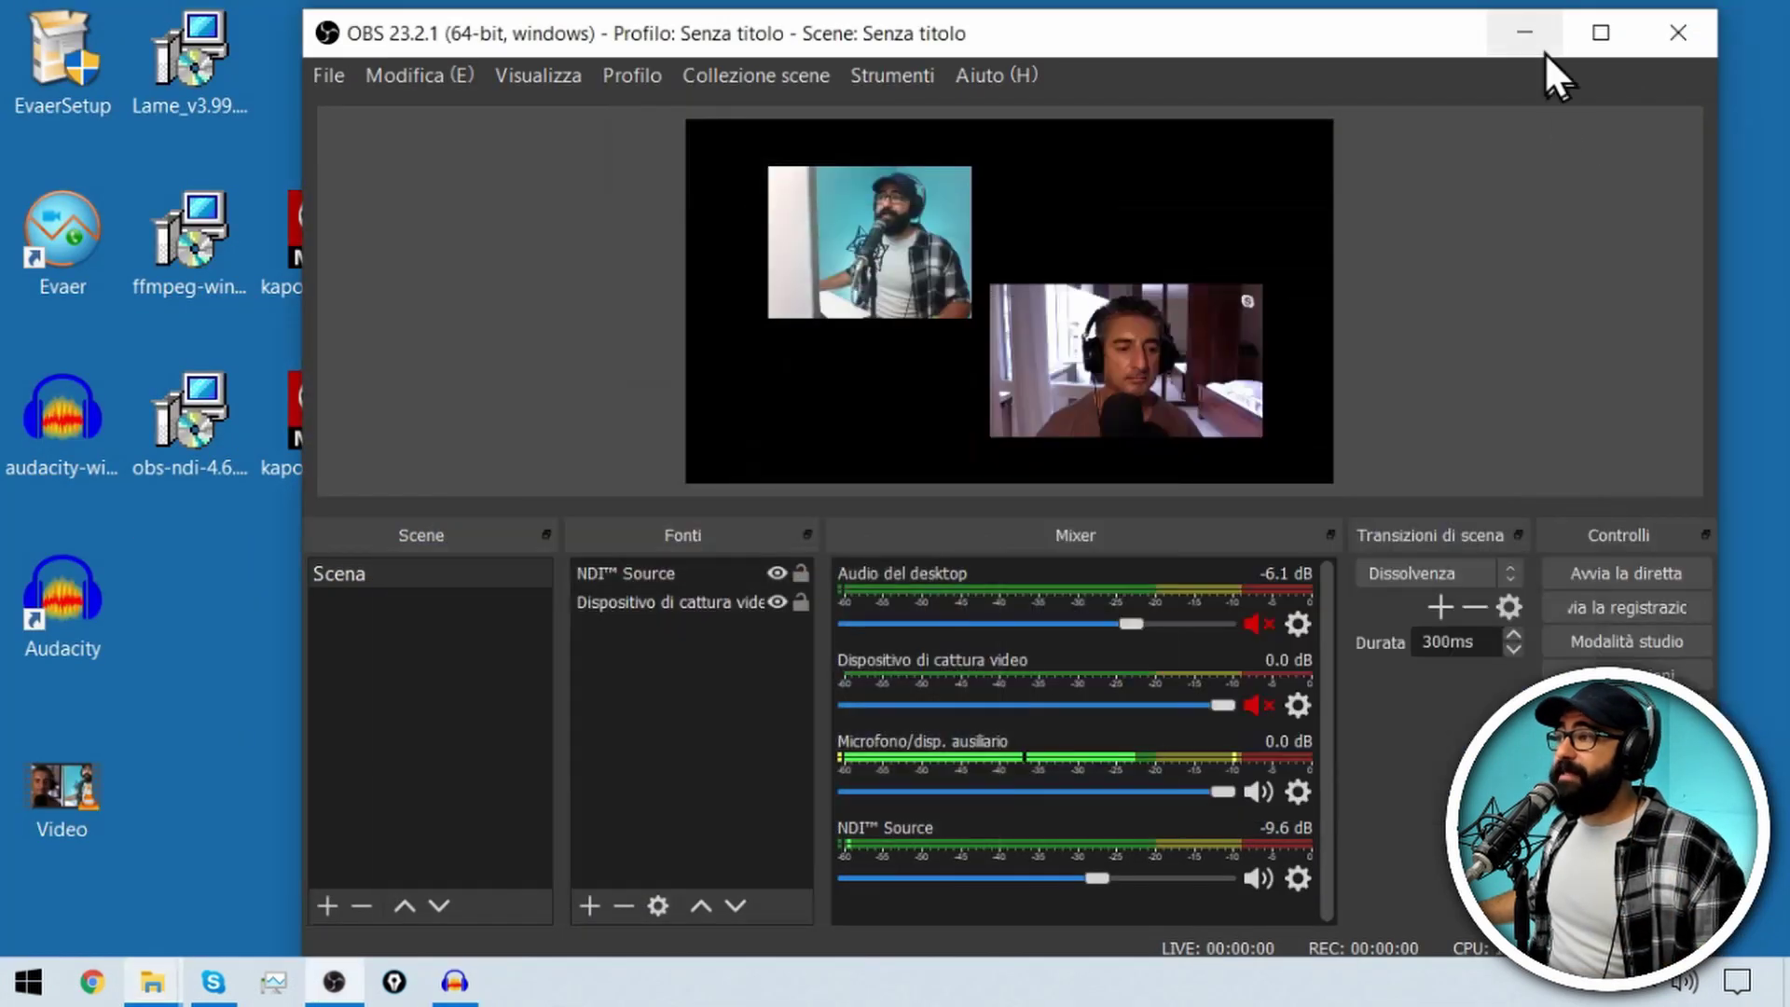
left_click(1535, 38)
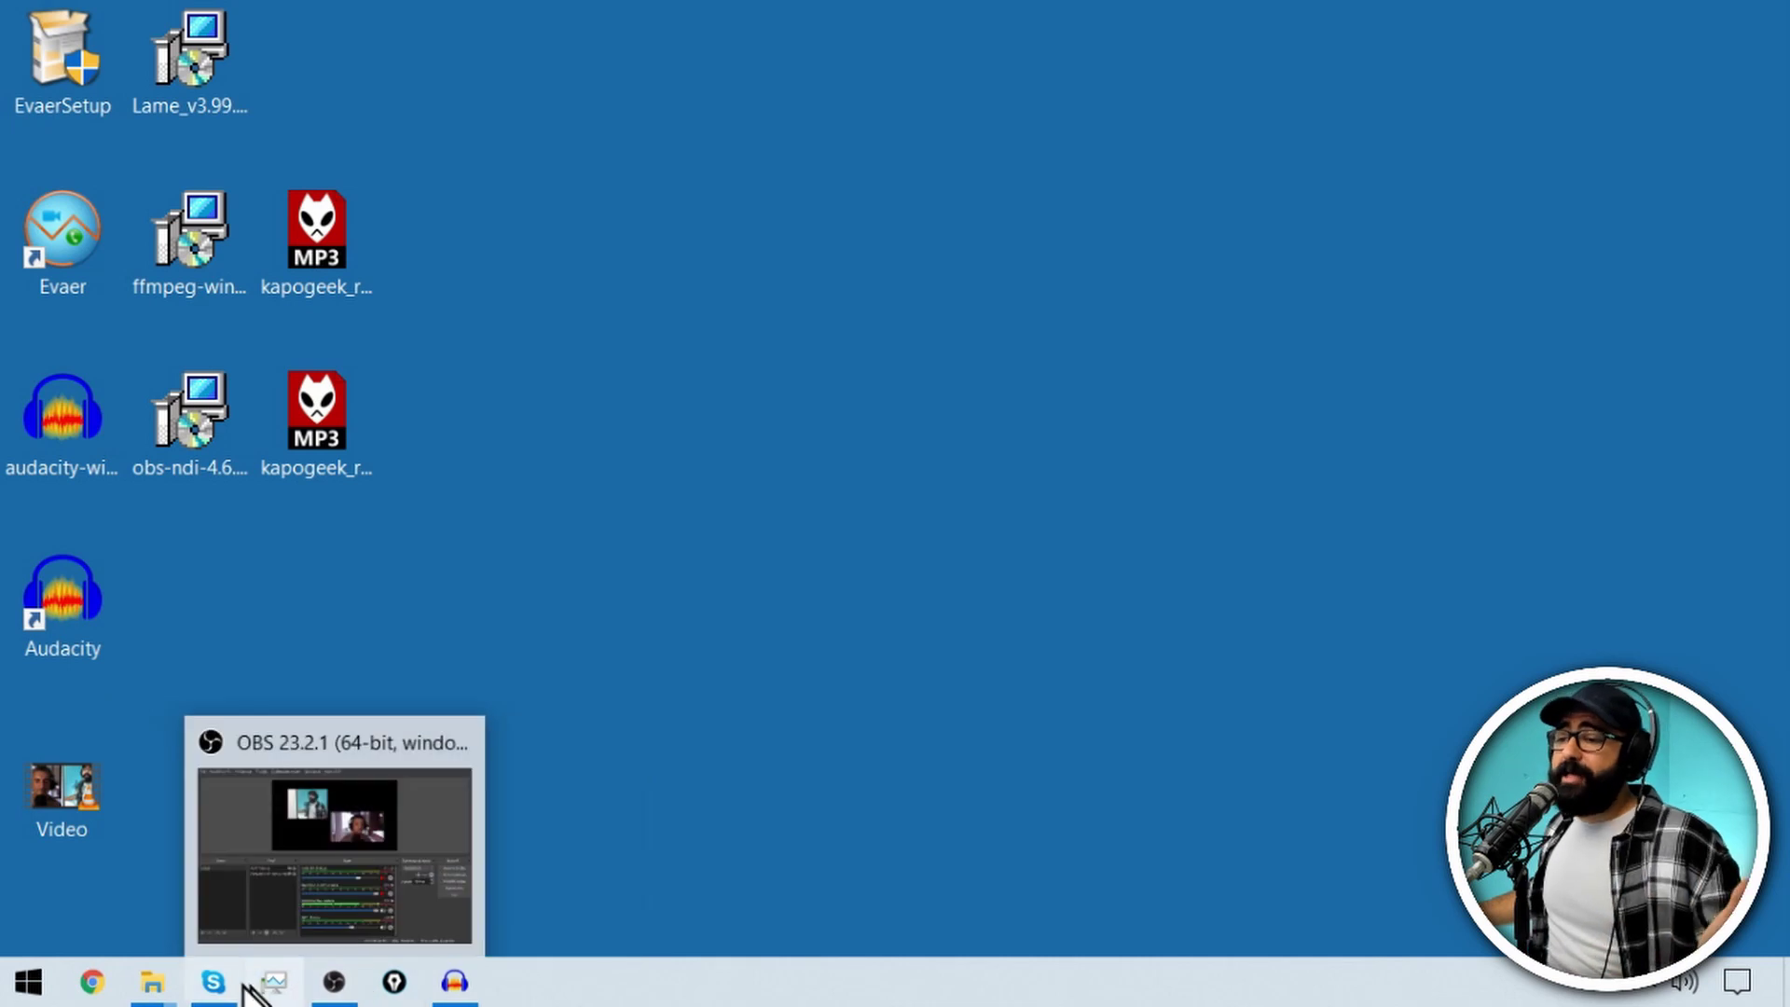
left_click(218, 986)
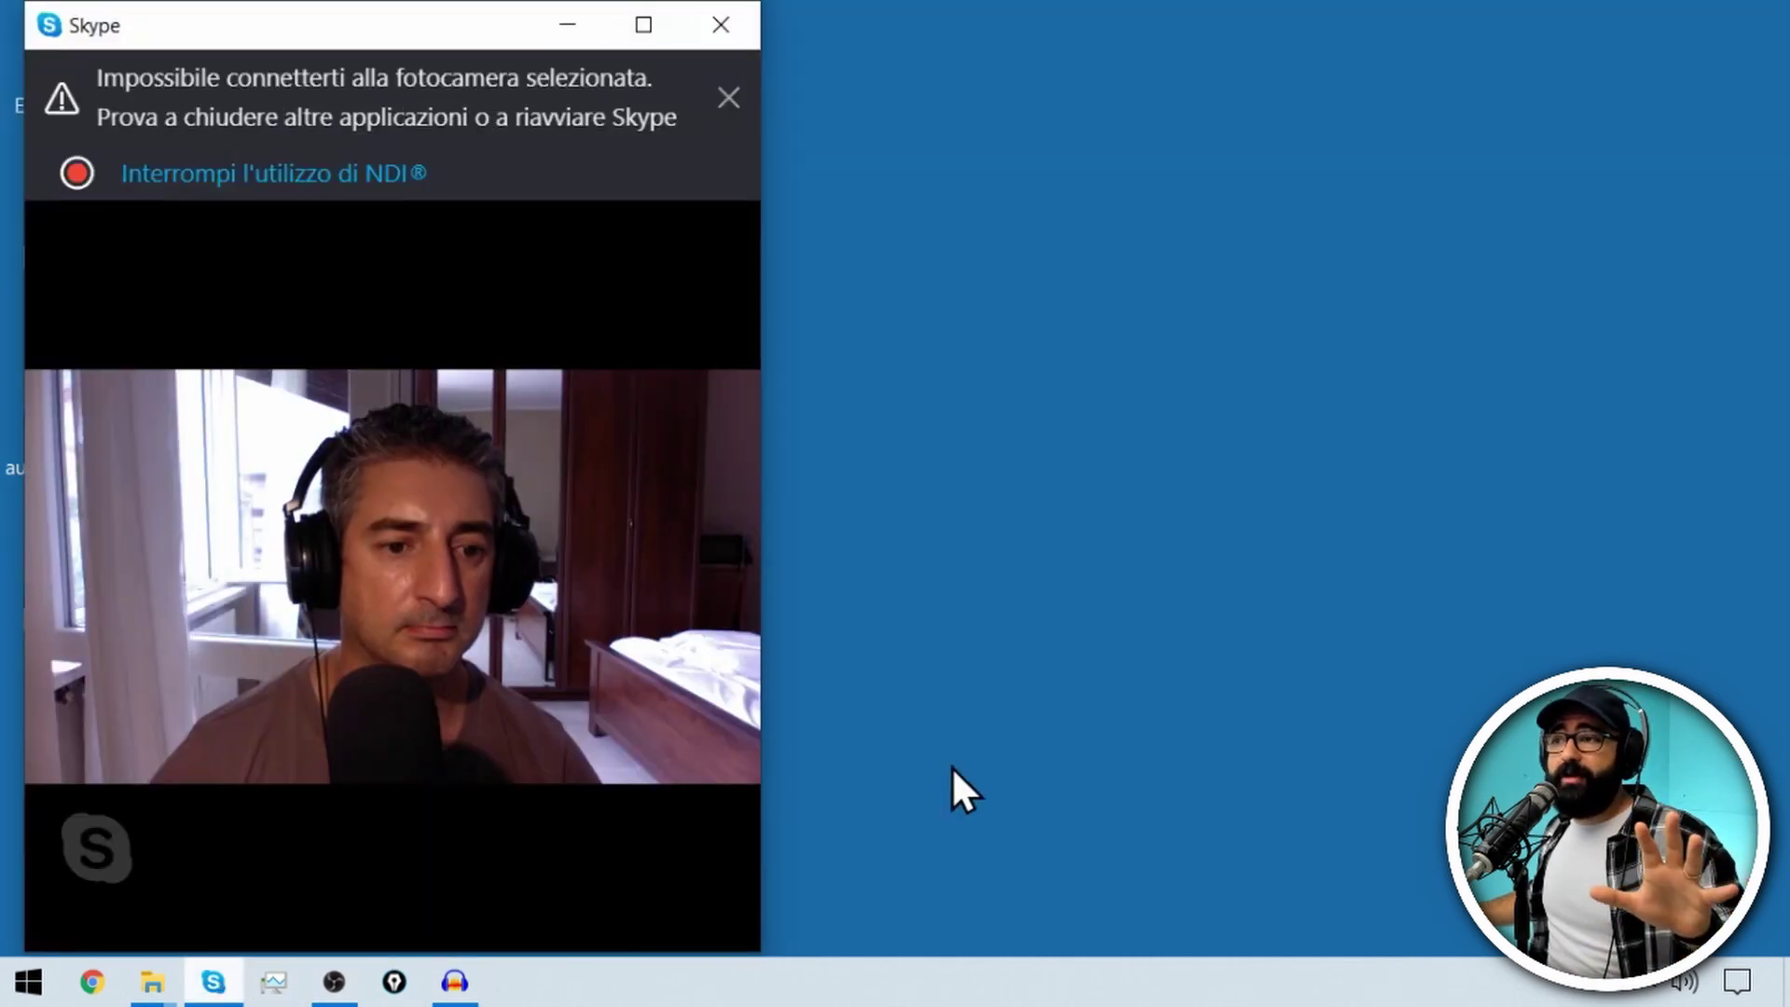